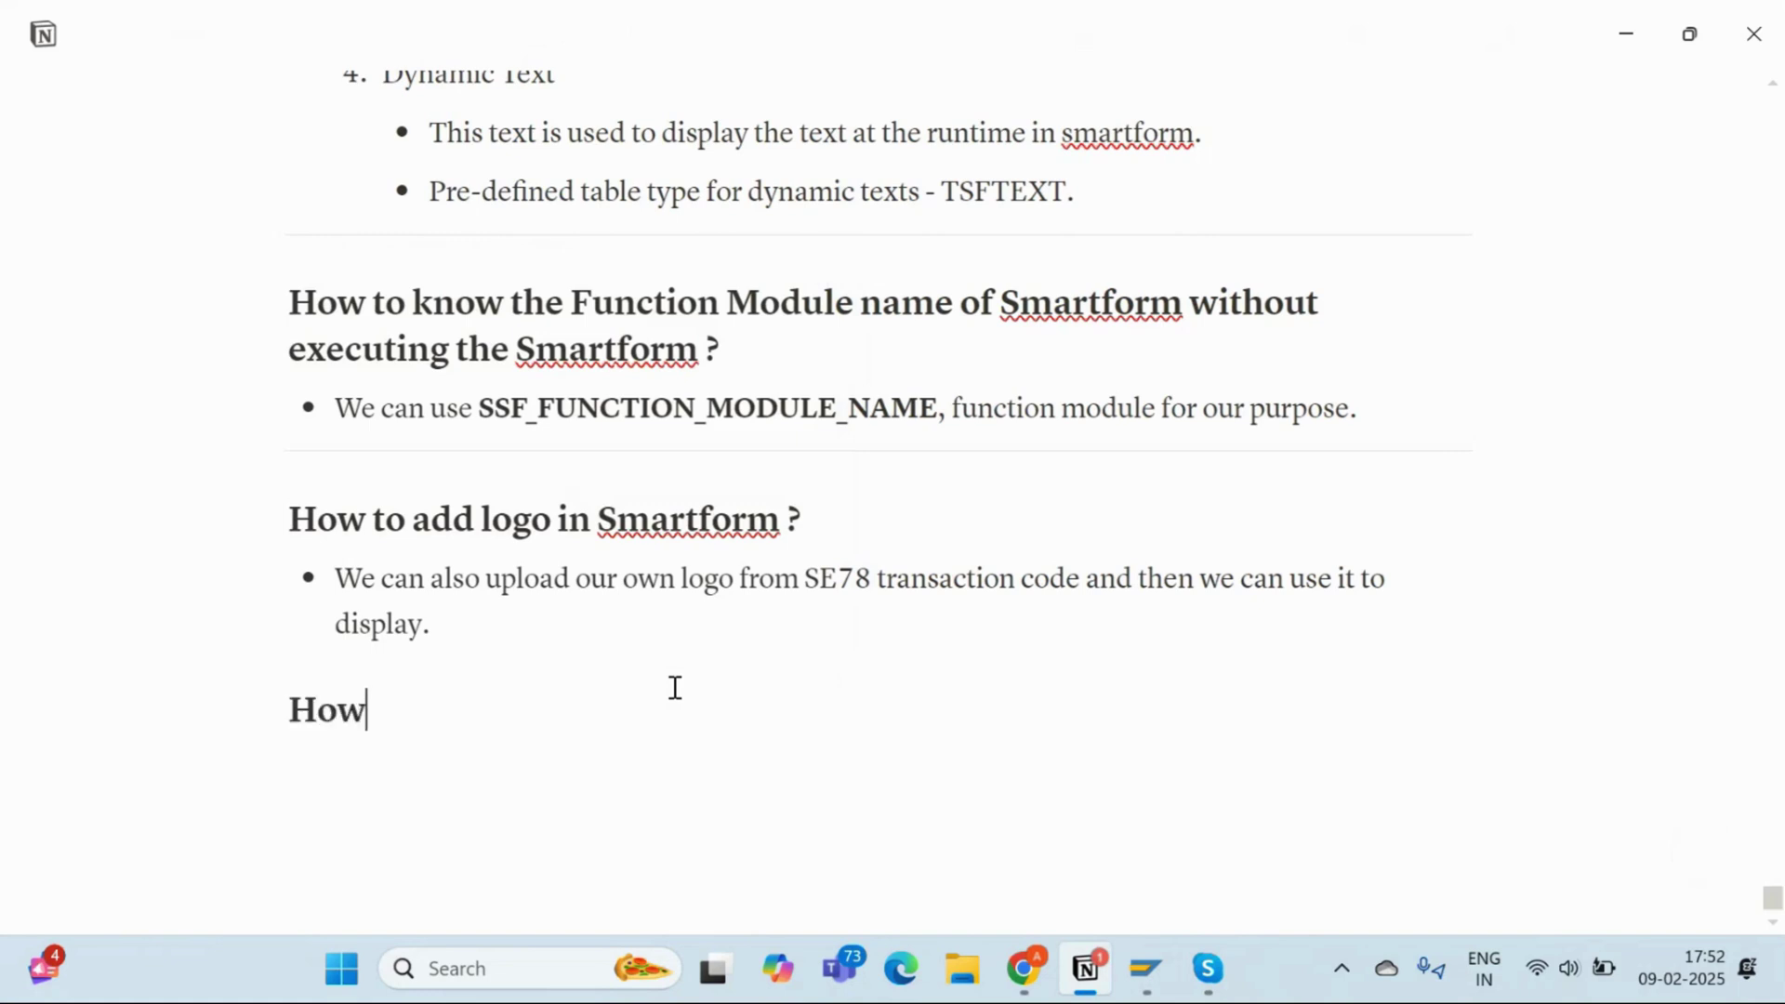
Complete the heading below the logo section as "How to give proper font and color to the text of the Smartform ?"
{"action": "key", "text": "BackSpace"}
{"action": "type", "text": "give pro"}
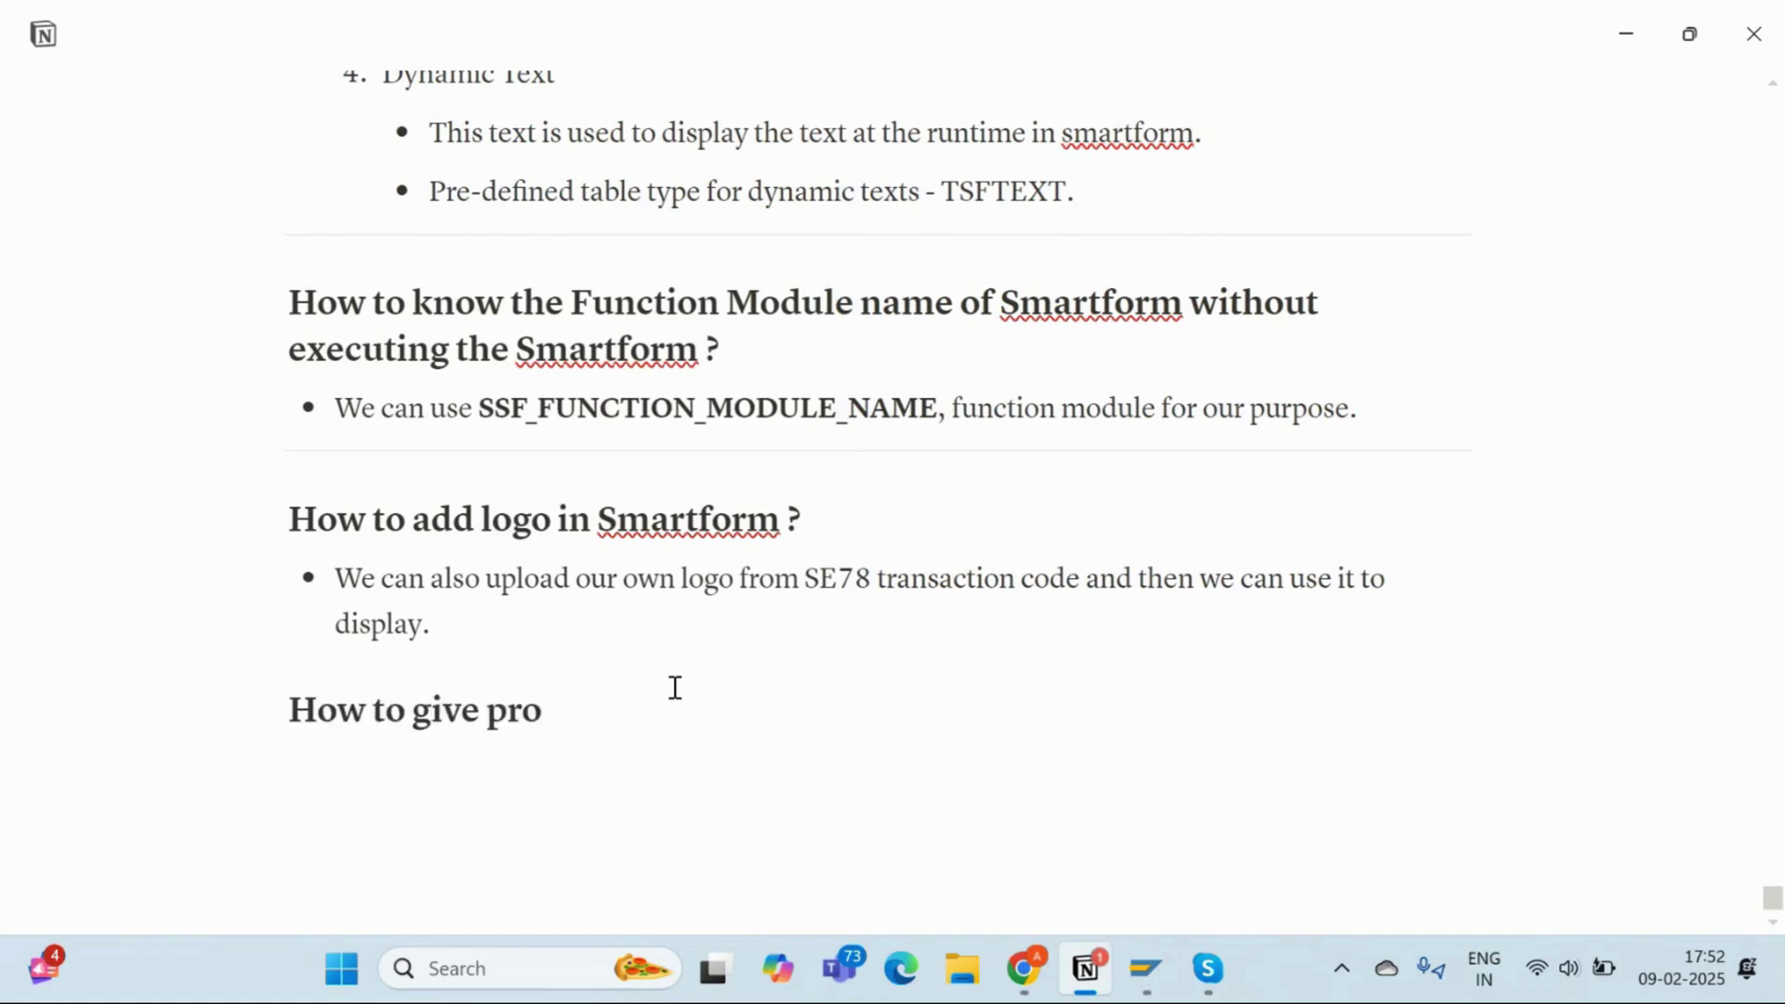
{"action": "type", "text": "per fom"}
{"action": "key", "text": "BackSpace"}
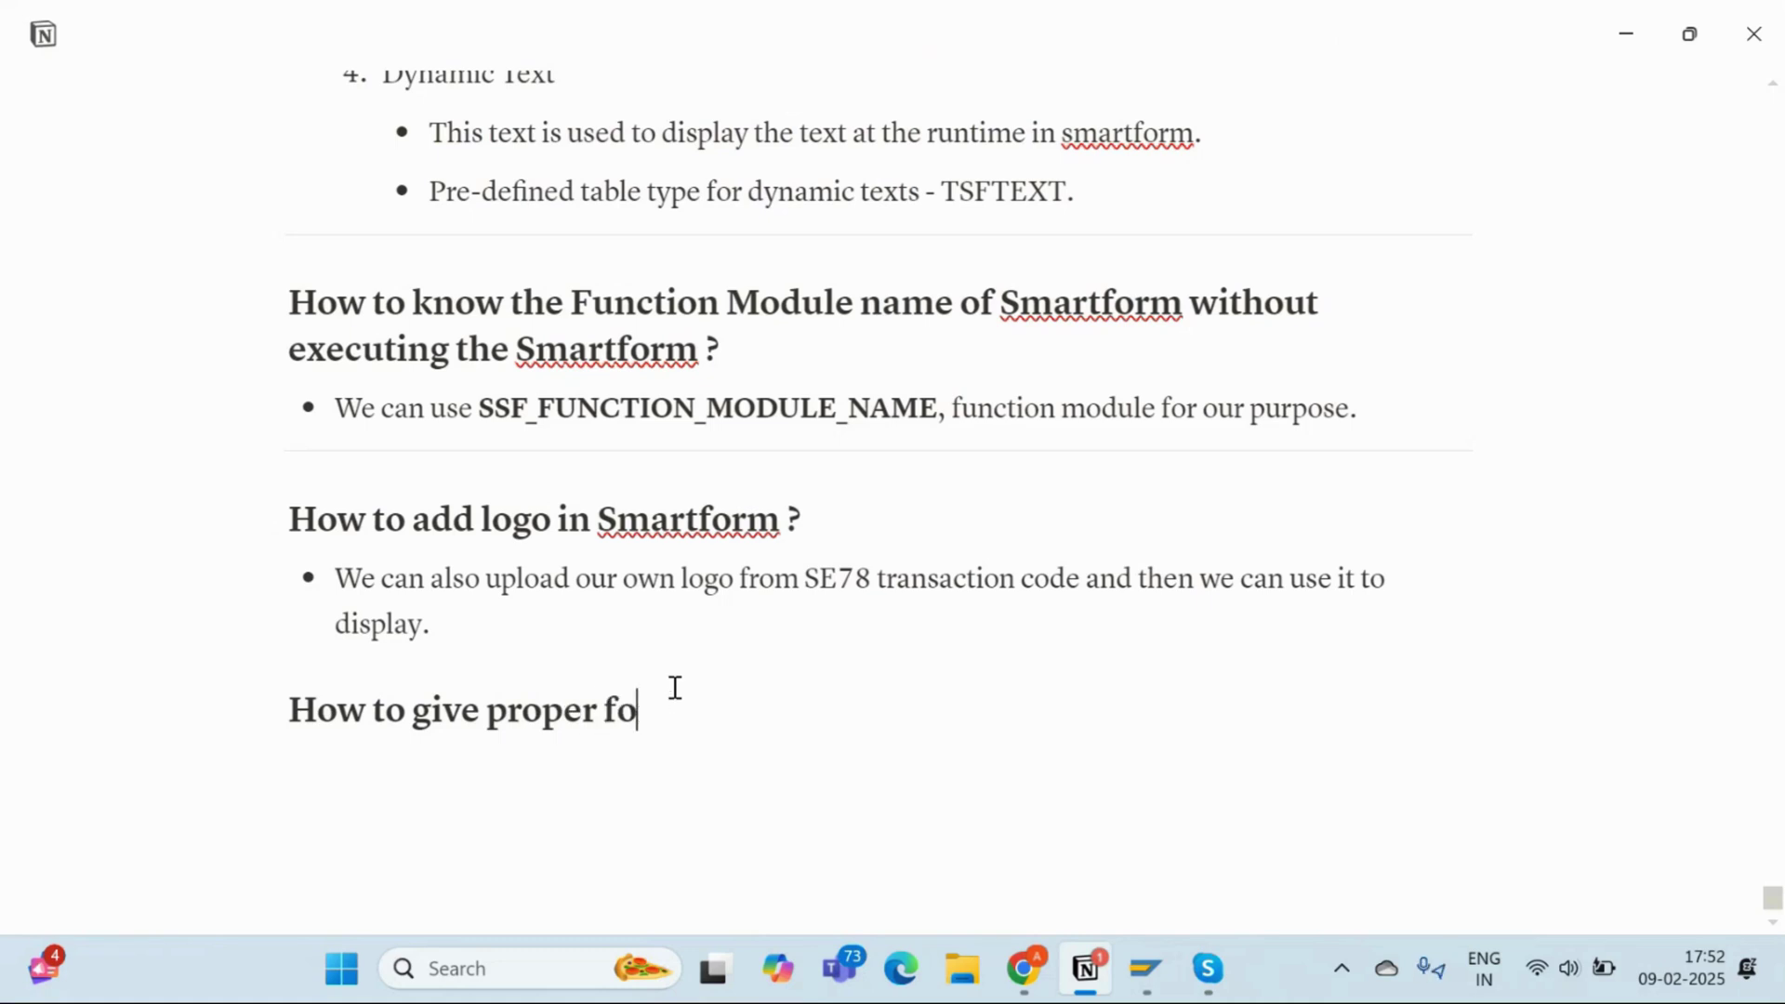
{"action": "type", "text": "nt and color"}
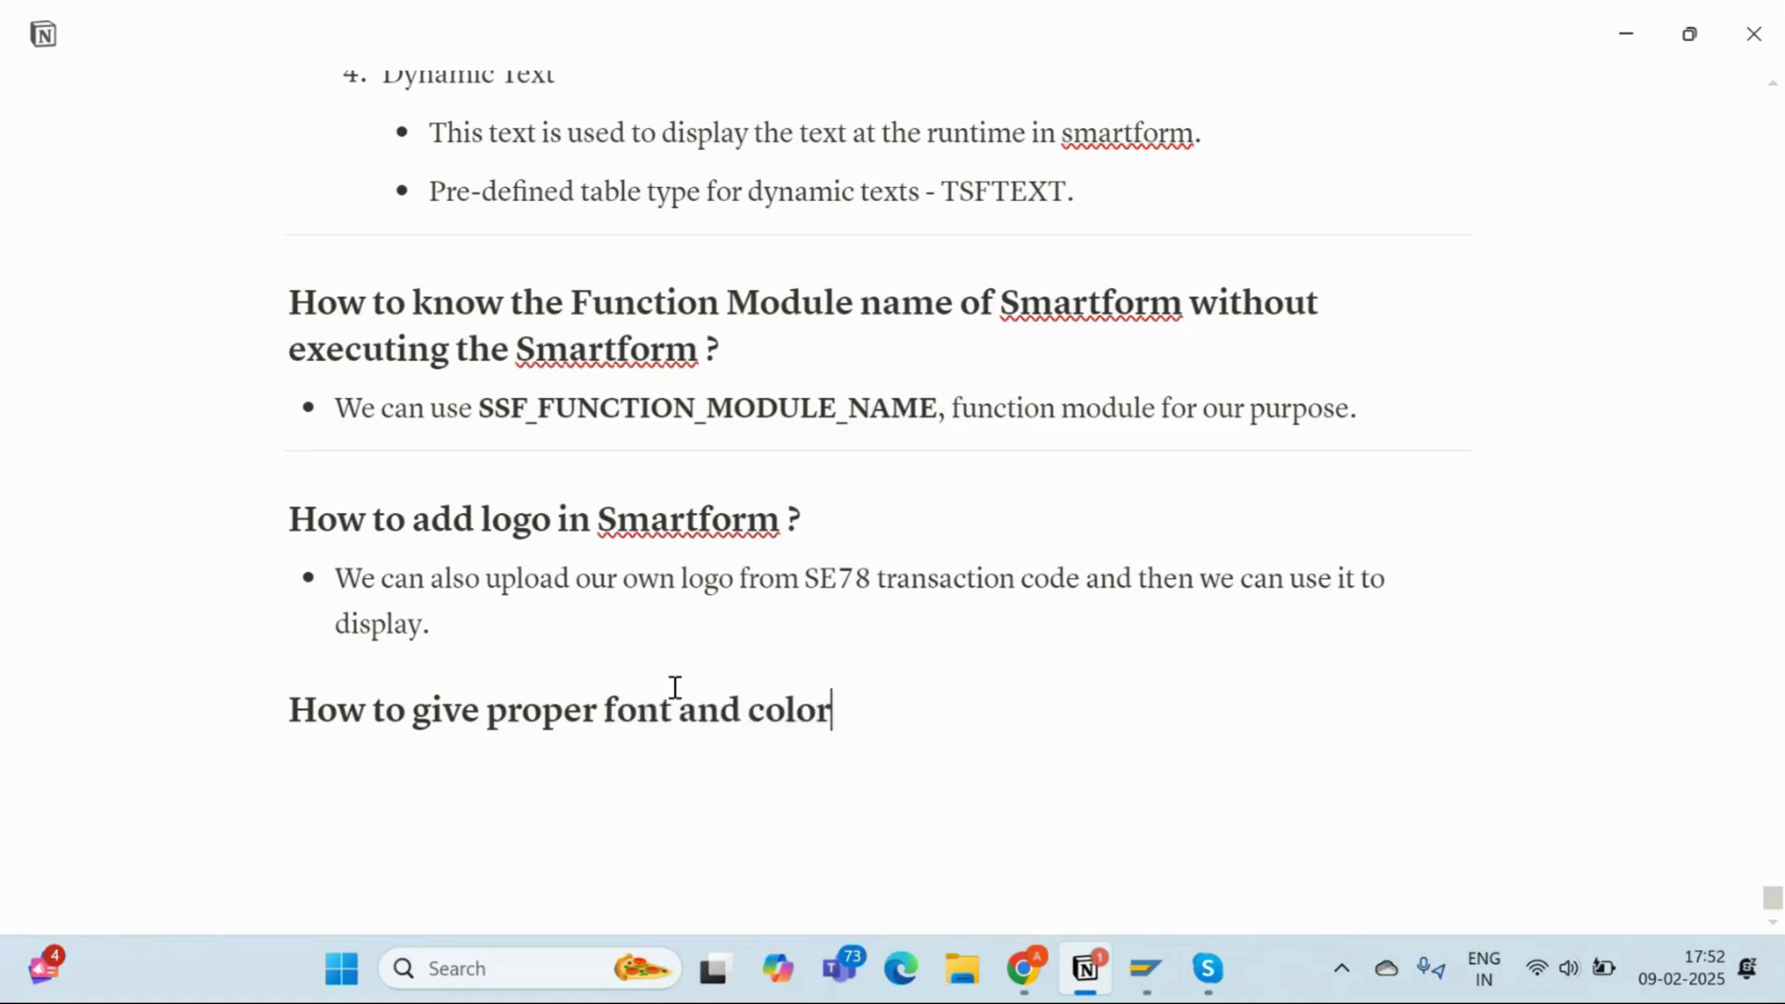
{"action": "type", "text": " to the text"}
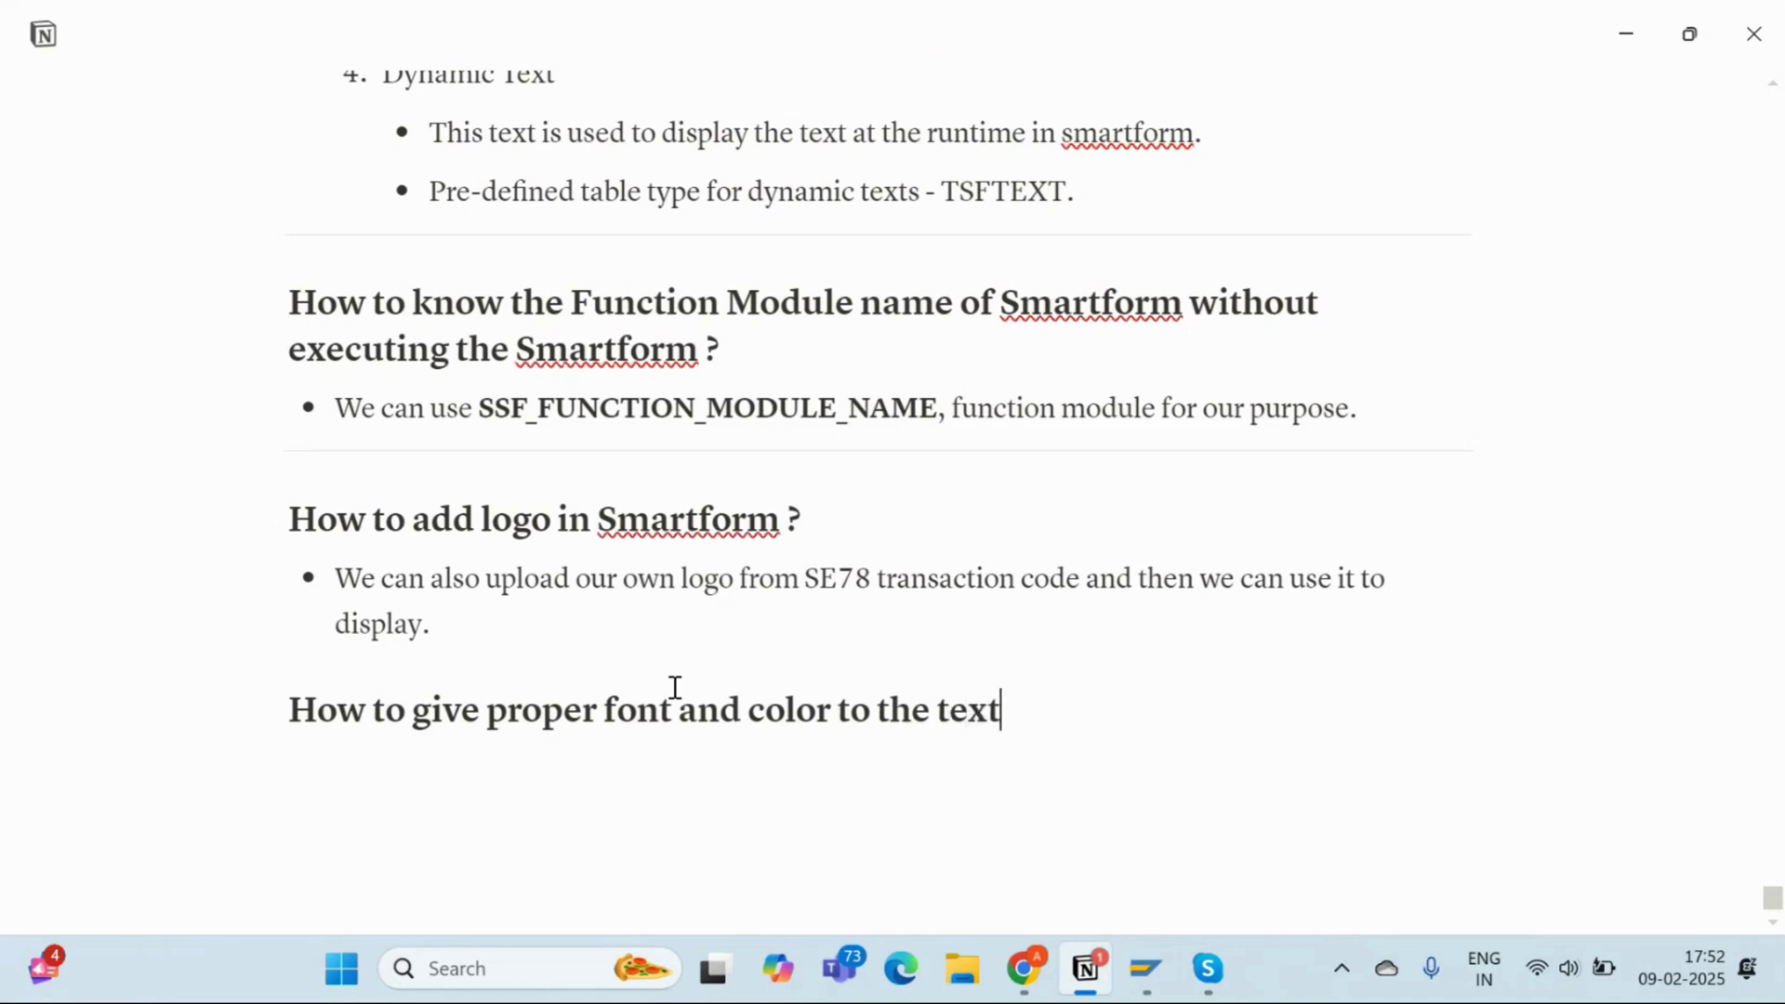
{"action": "type", "text": " of the"}
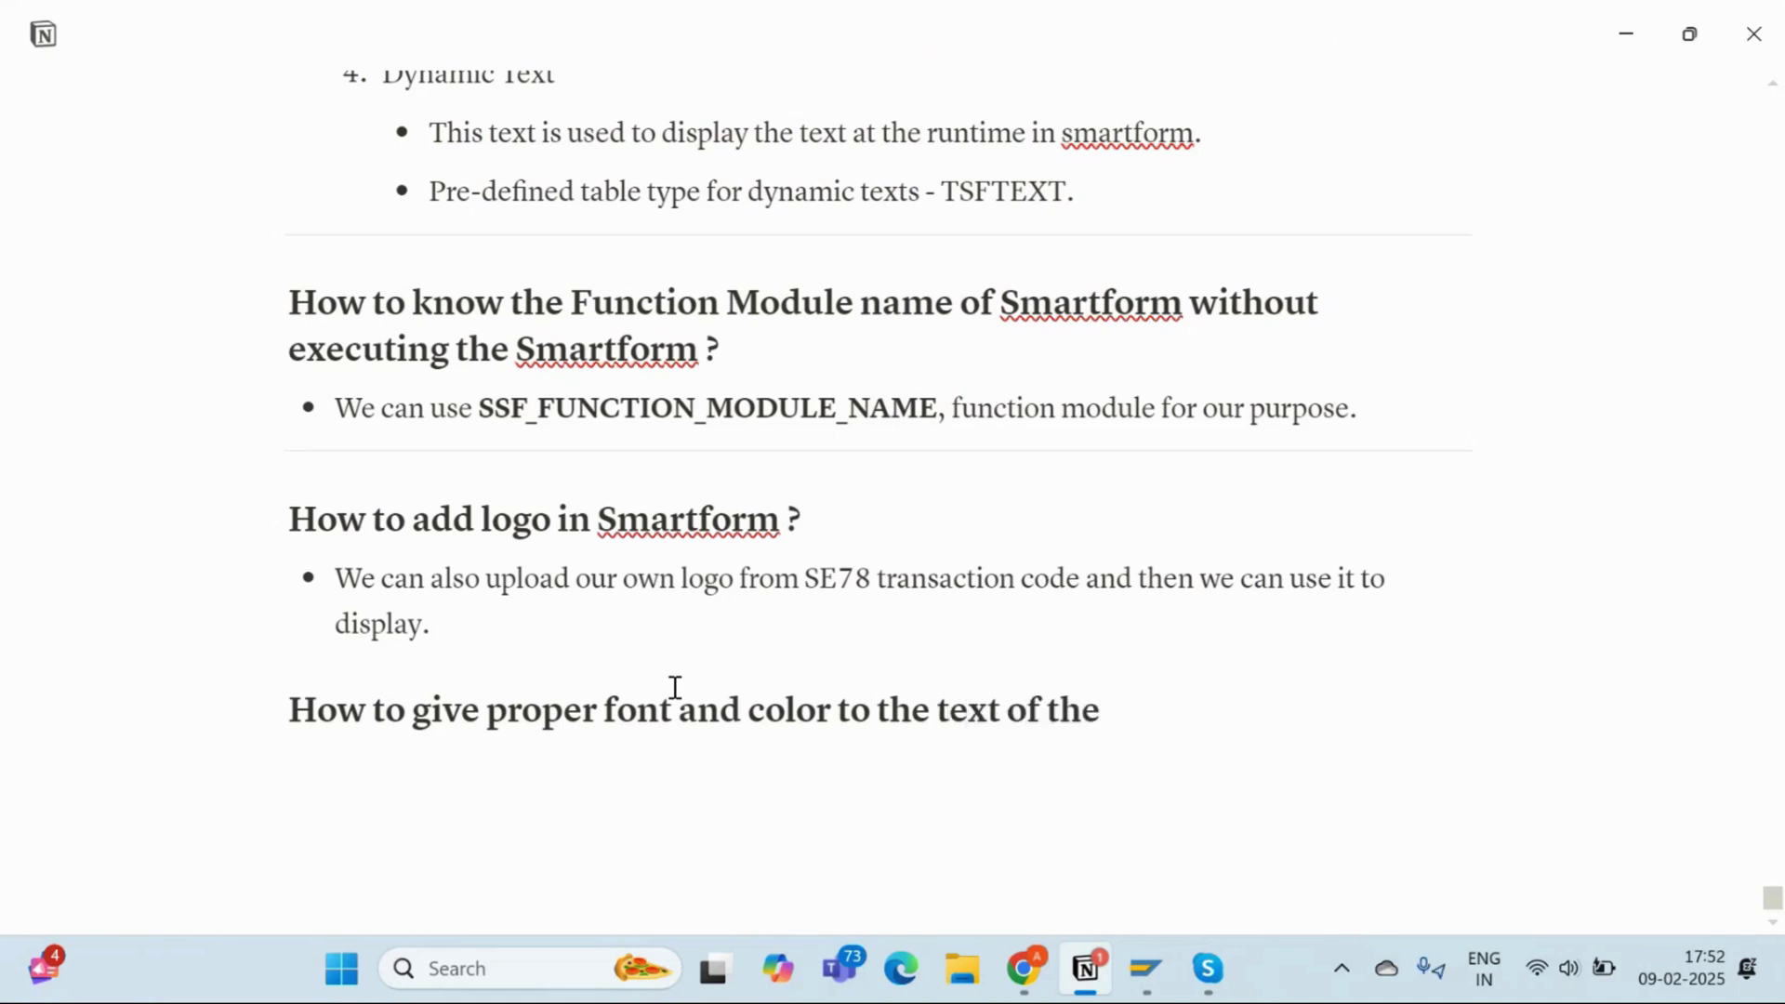
{"action": "type", "text": " Smart"}
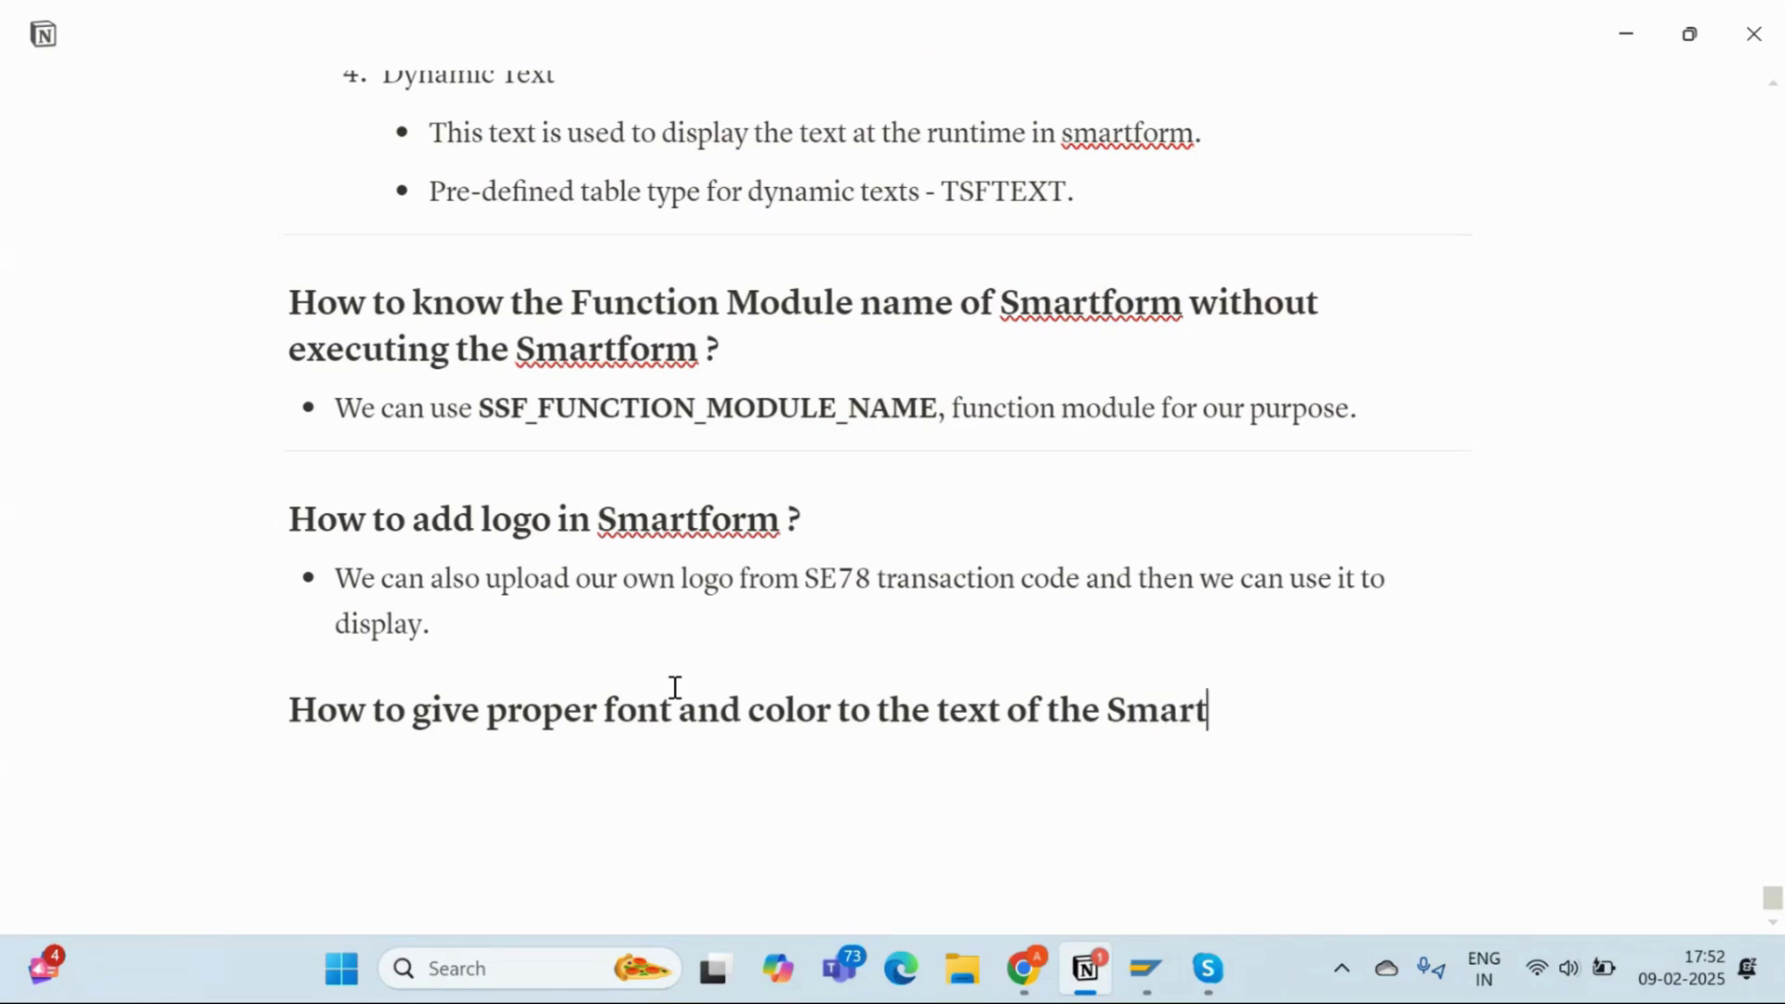
{"action": "type", "text": "form ?"}
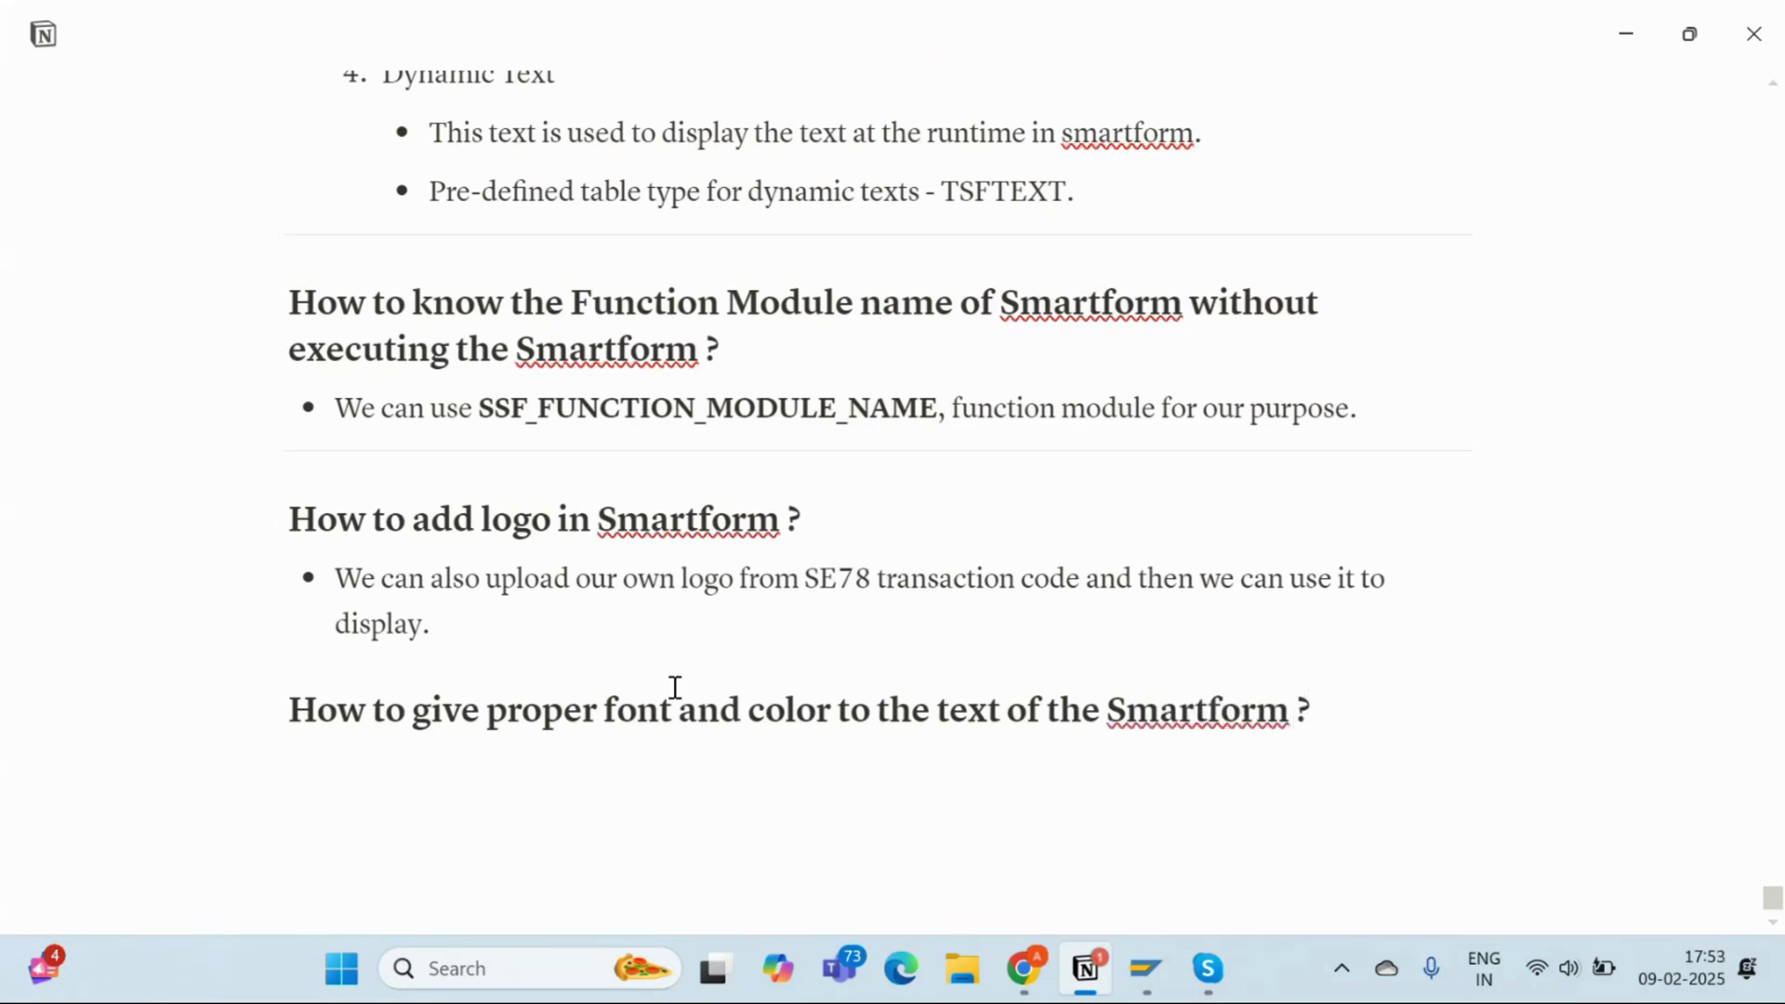
Add a run of empty lines beneath the new font and color heading
{"action": "scroll", "coordinate": [1395, 632], "scroll_direction": "down", "scroll_amount": 1}
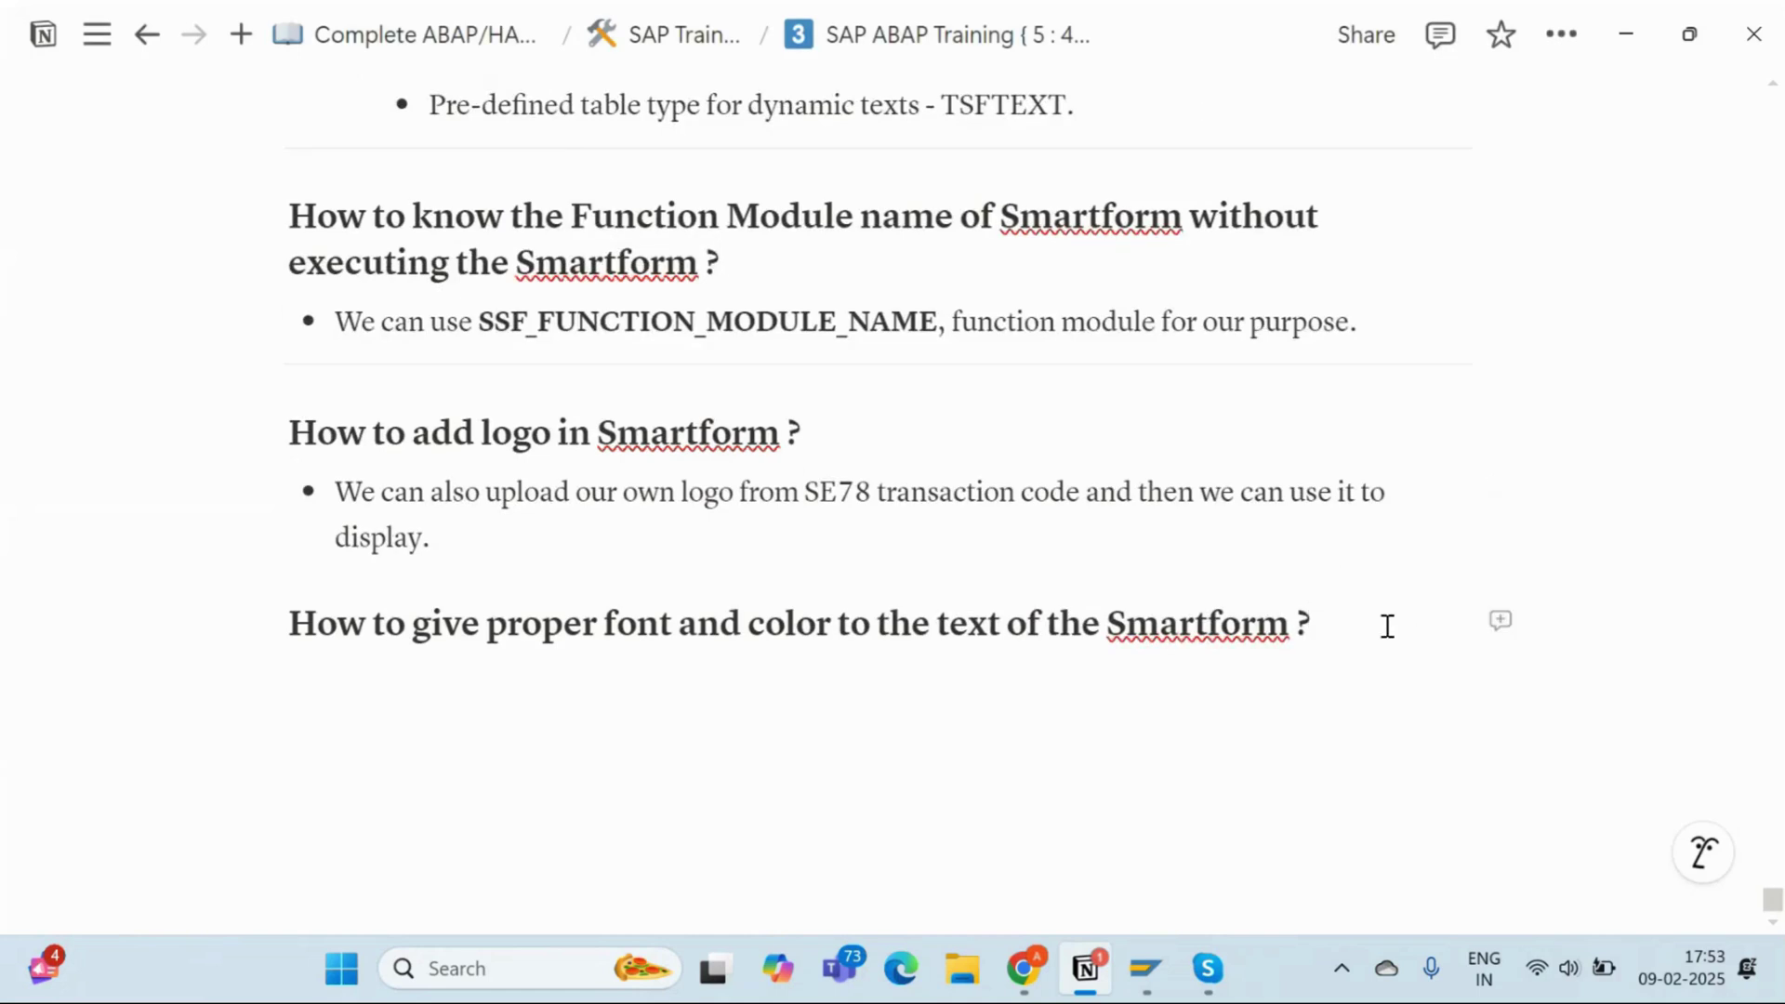
{"action": "key", "text": "Return"}
{"action": "key", "text": "Return"}
{"action": "key", "text": "Return"}
{"action": "key", "text": "Return"}
{"action": "key", "text": "Return"}
{"action": "key", "text": "Return"}
{"action": "key", "text": "Return"}
{"action": "key", "text": "Return"}
{"action": "key", "text": "Return"}
{"action": "key", "text": "Return"}
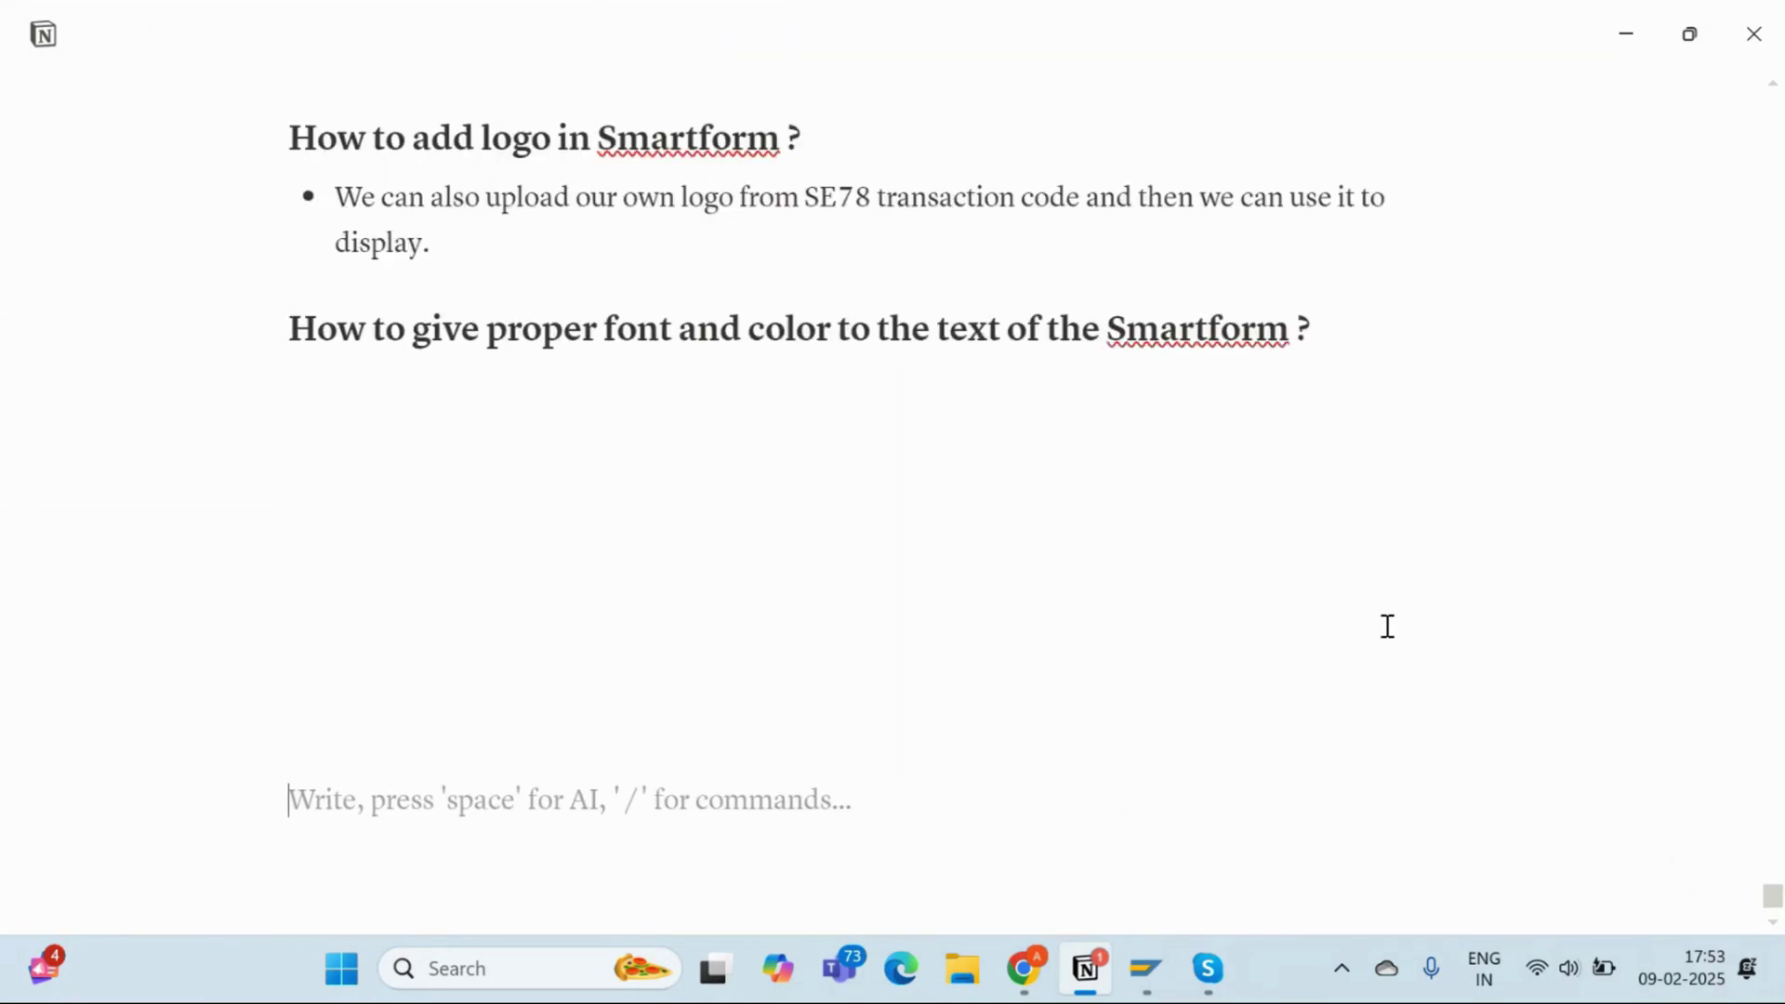
Color the whole font and color heading green and place the text cursor on the line beneath it
{"action": "left_click_drag", "start_coordinate": [290, 327], "coordinate": [1327, 326]}
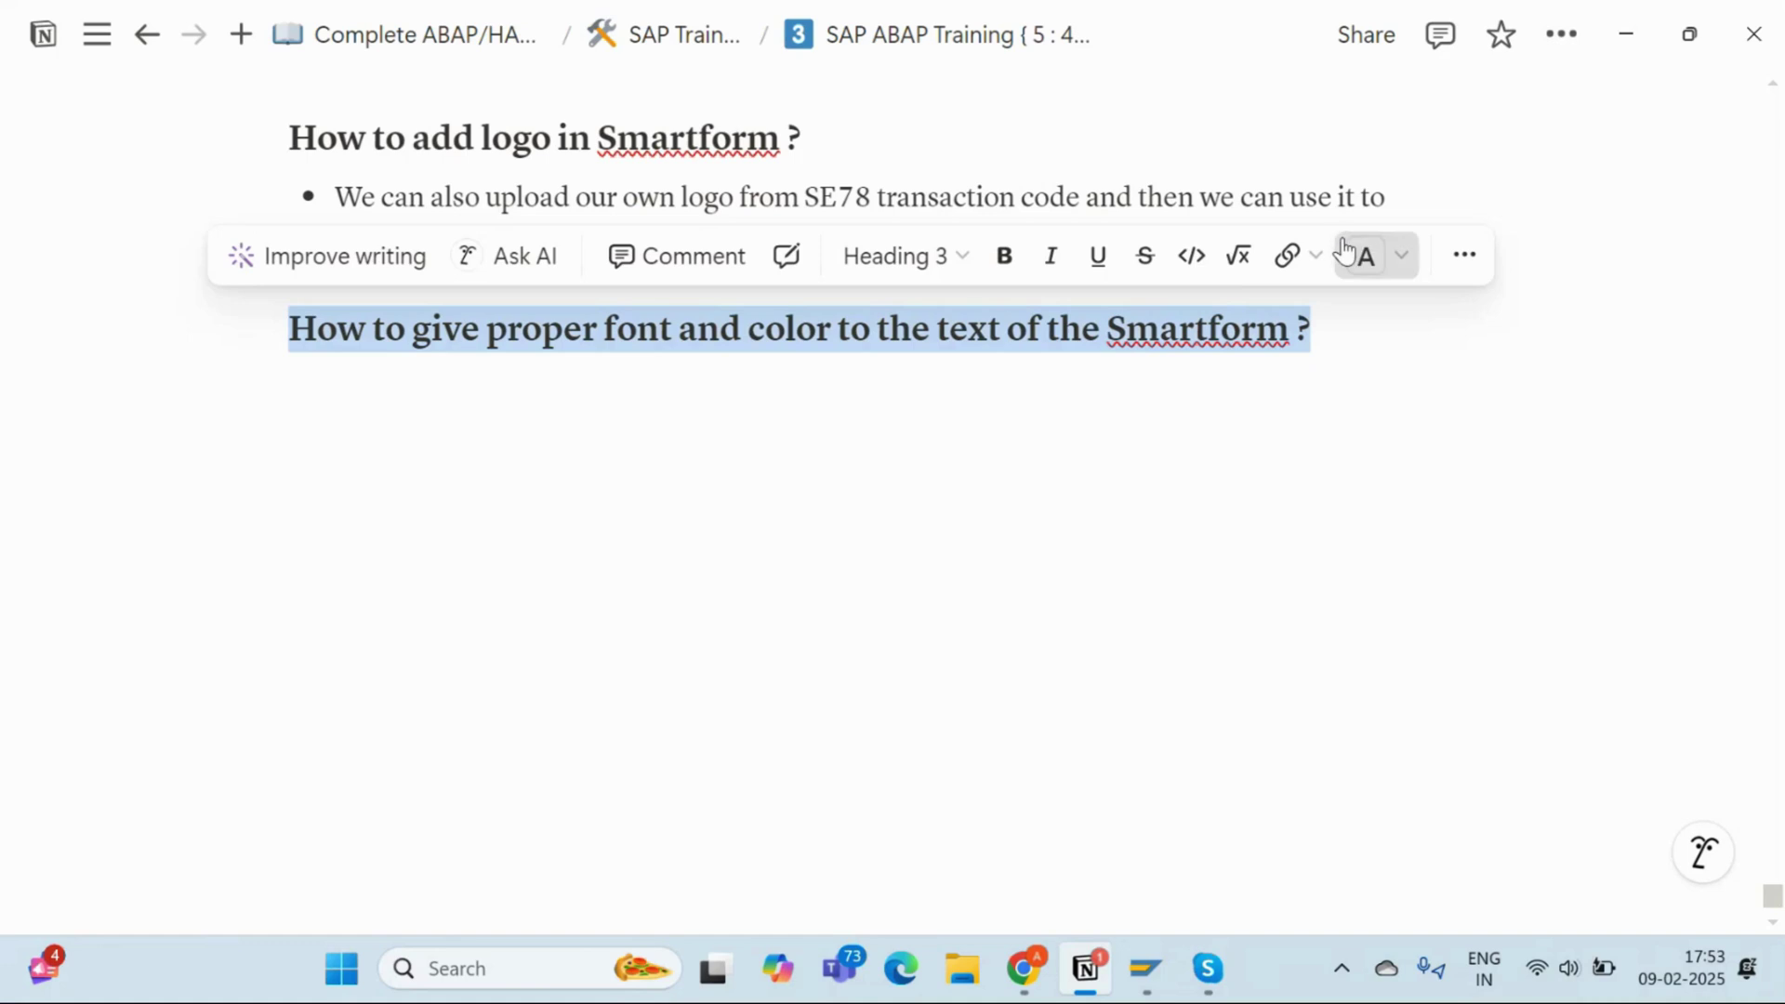
{"action": "left_click", "coordinate": [1366, 256]}
{"action": "left_click", "coordinate": [1263, 531]}
{"action": "left_click", "coordinate": [673, 406]}
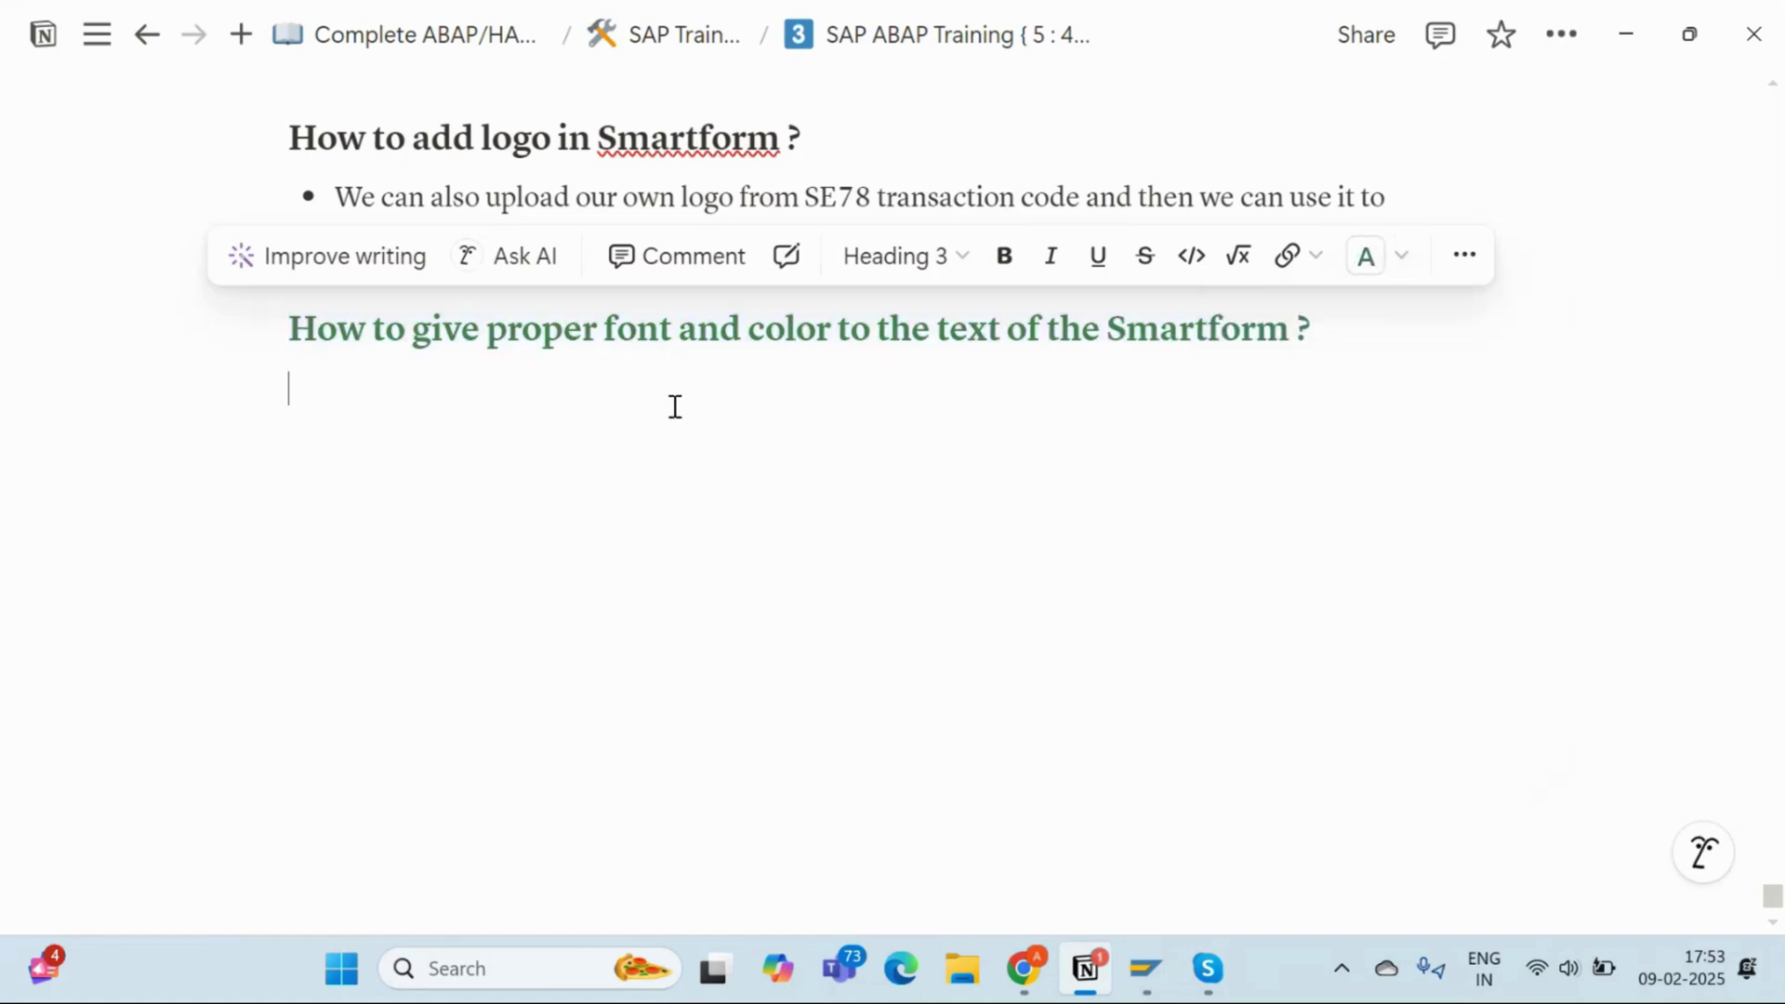
Add a bullet under the green heading reading "In Smartforms, SmartStyles are used to design the font and color of the text."
{"action": "type", "text": "- "}
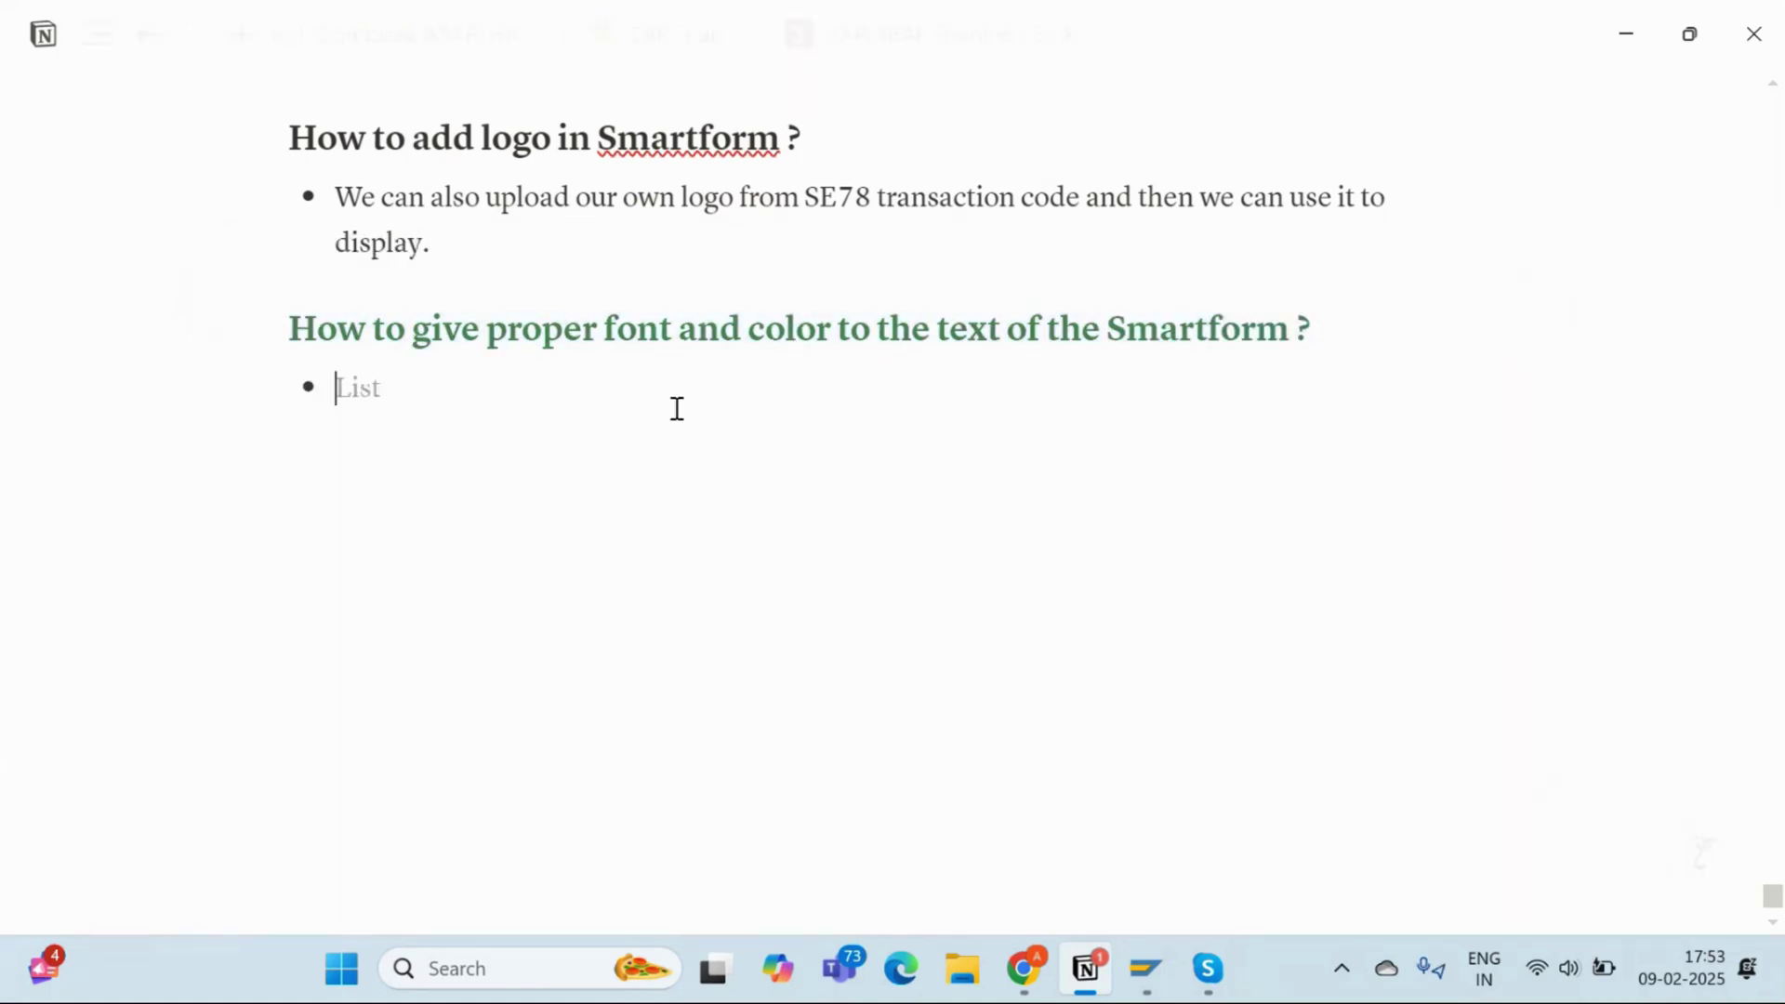
{"action": "type", "text": "In Smartform"}
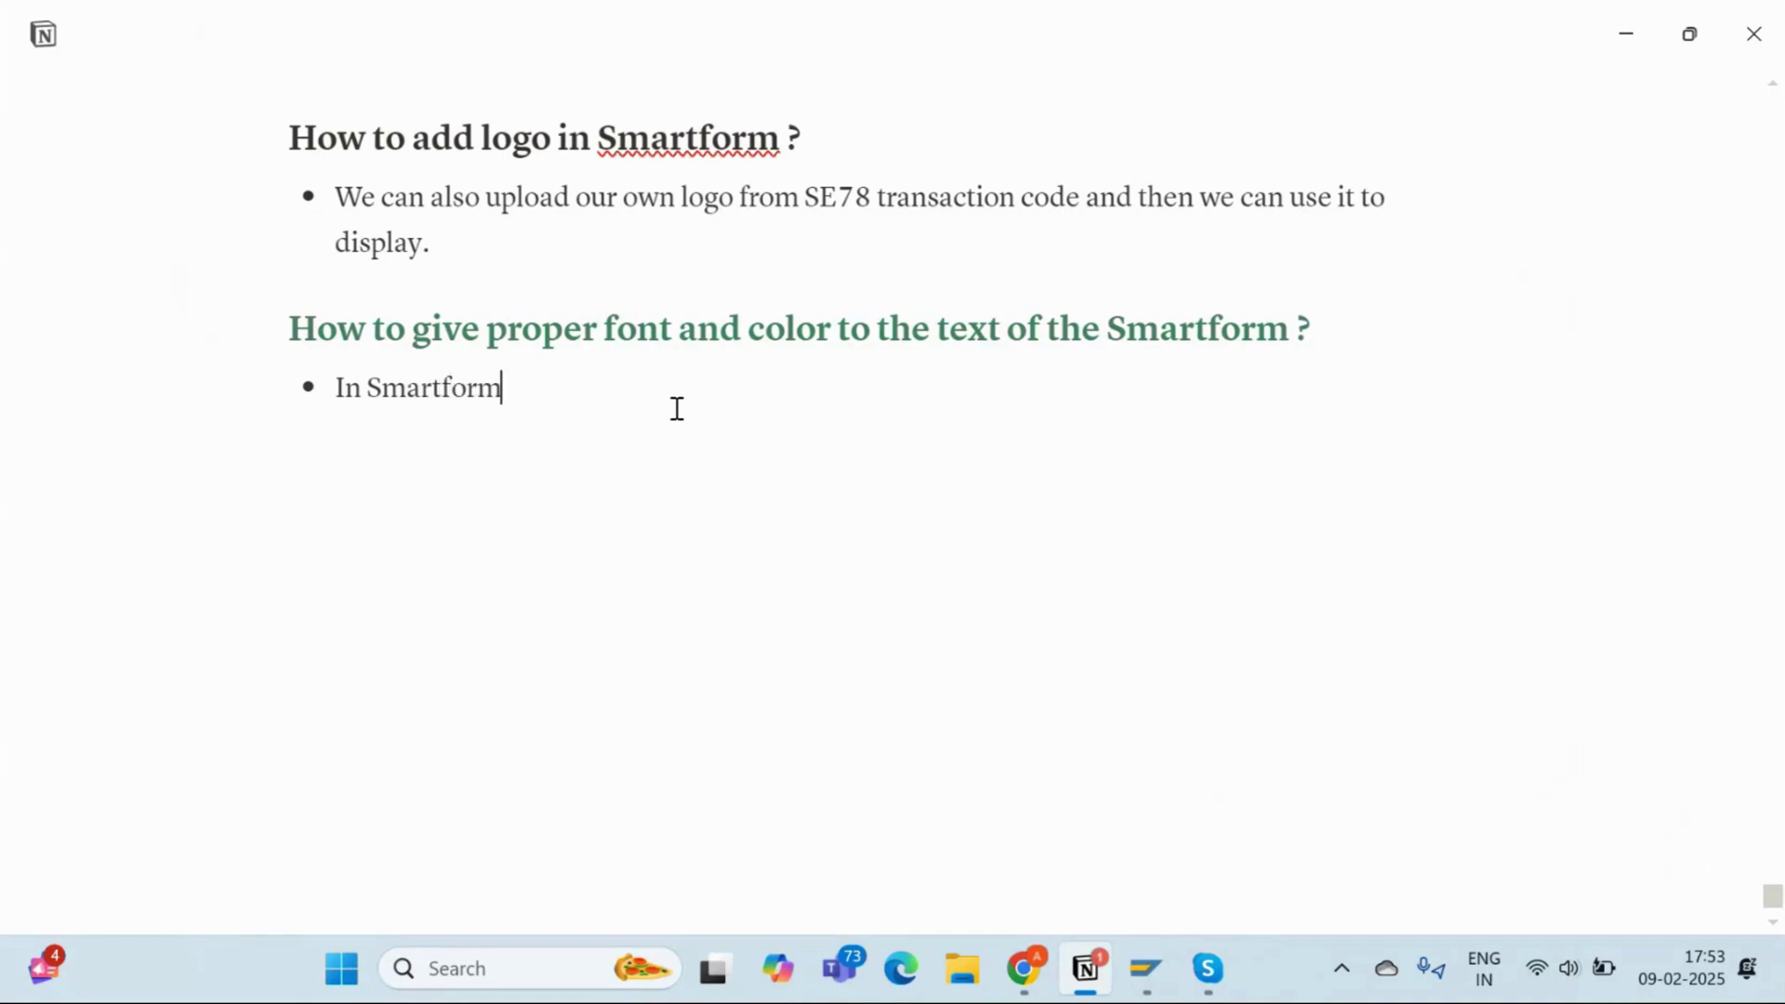
{"action": "type", "text": "s, Sm"}
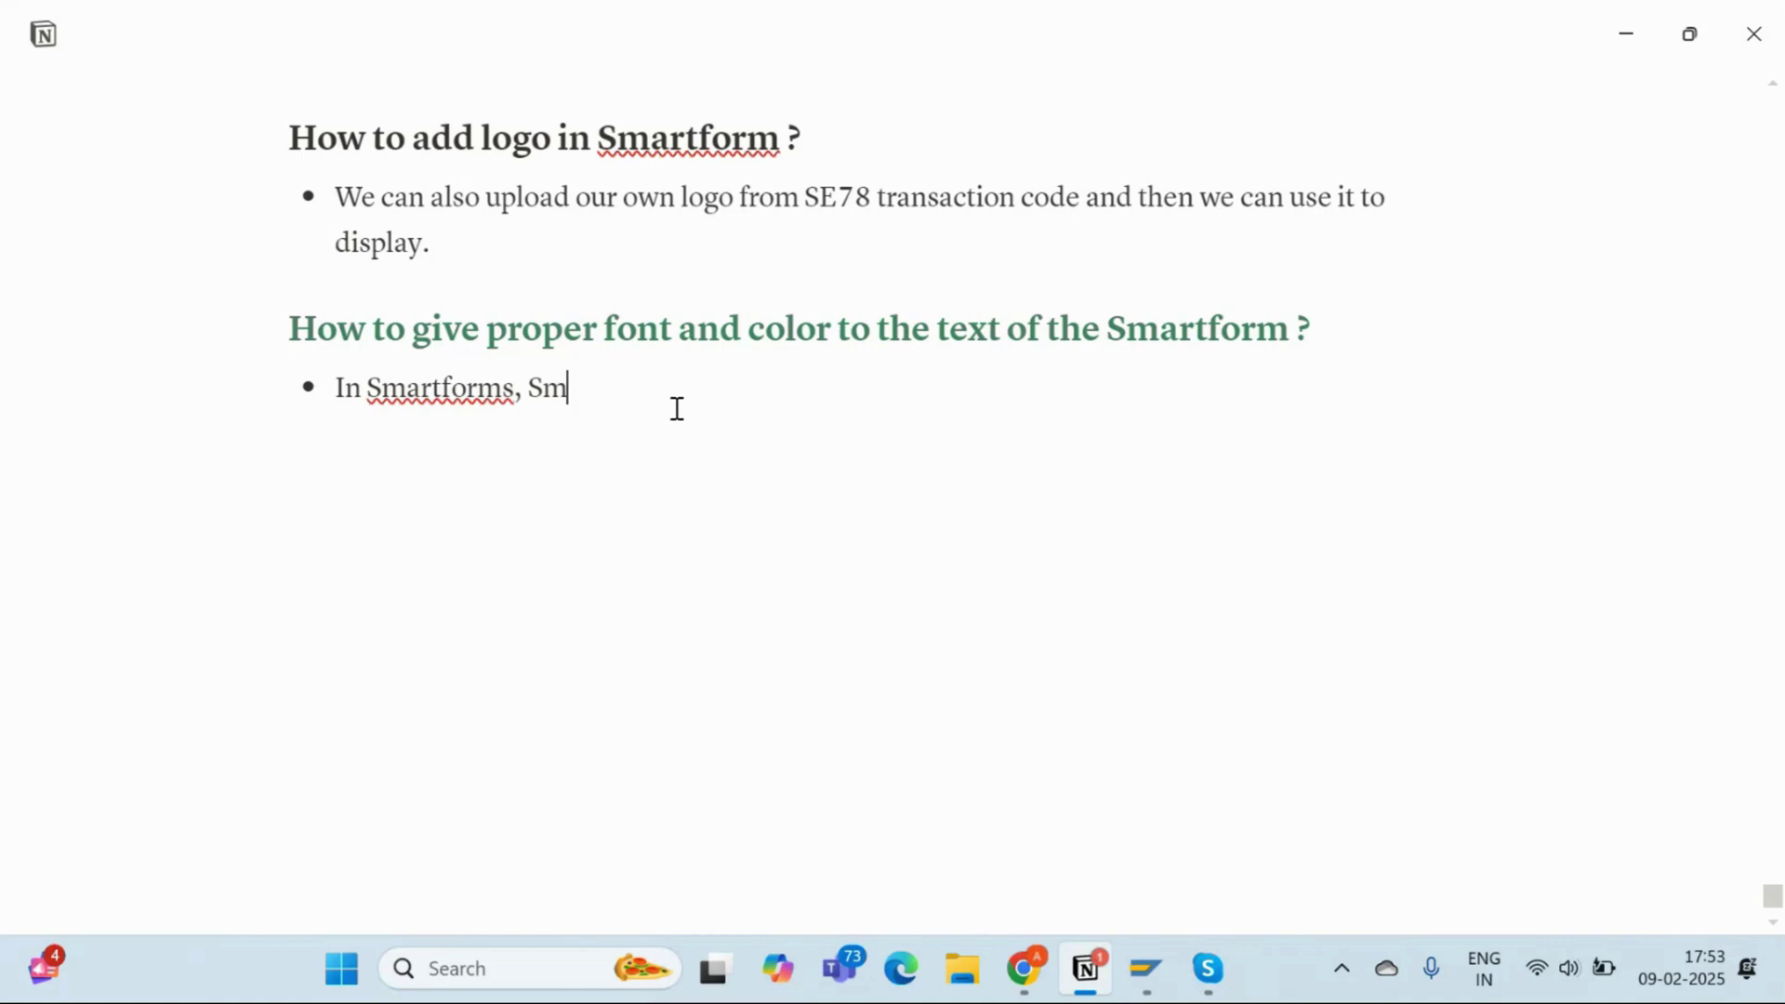
{"action": "type", "text": "artStyles are use"}
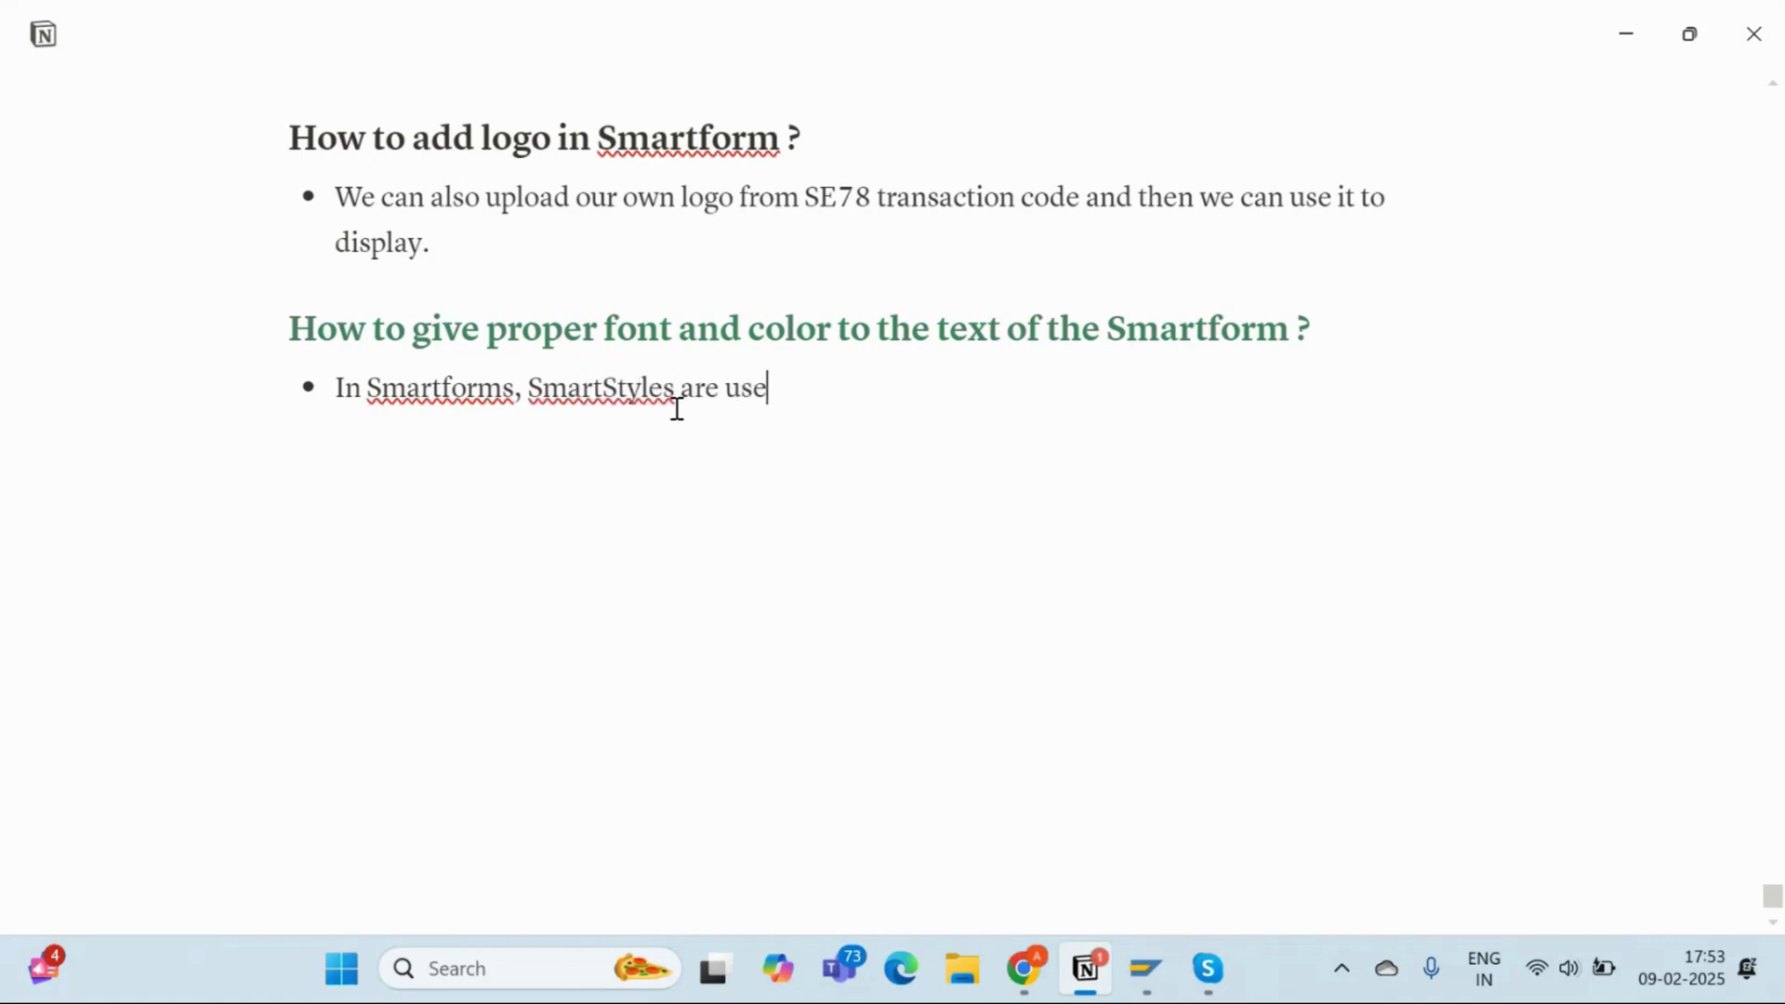
{"action": "type", "text": "d to design"}
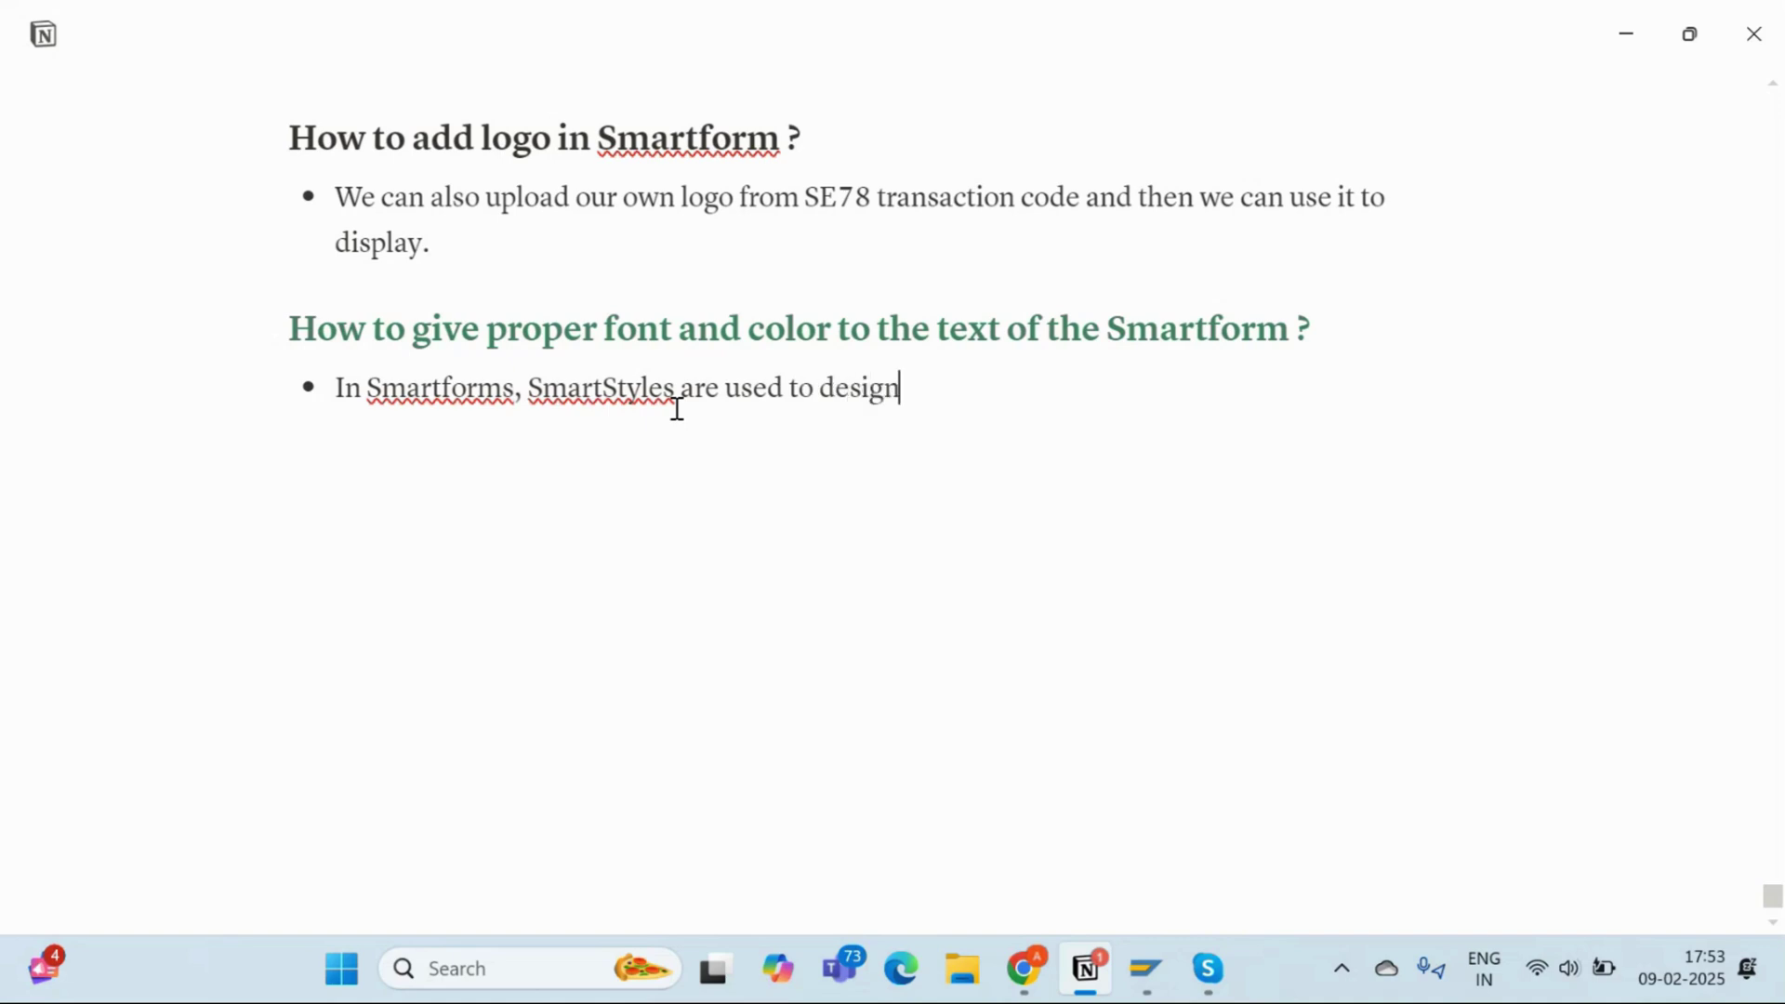
{"action": "type", "text": " the font and color of "}
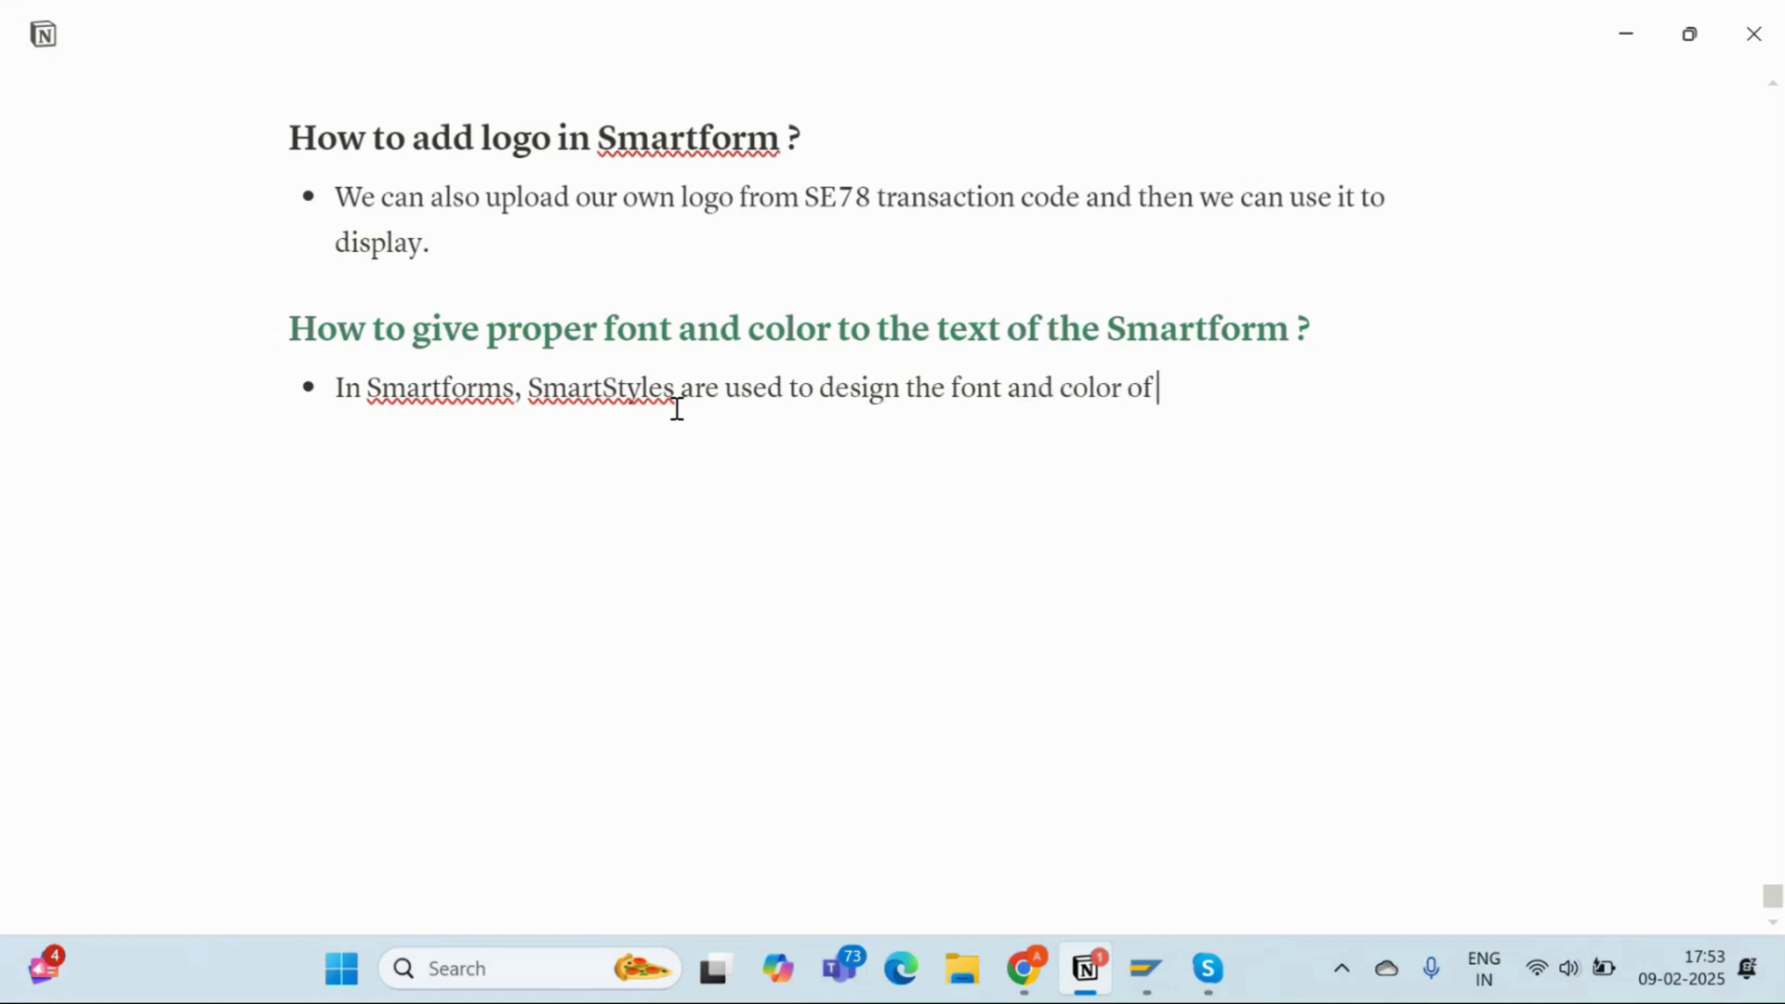
{"action": "type", "text": "the text"}
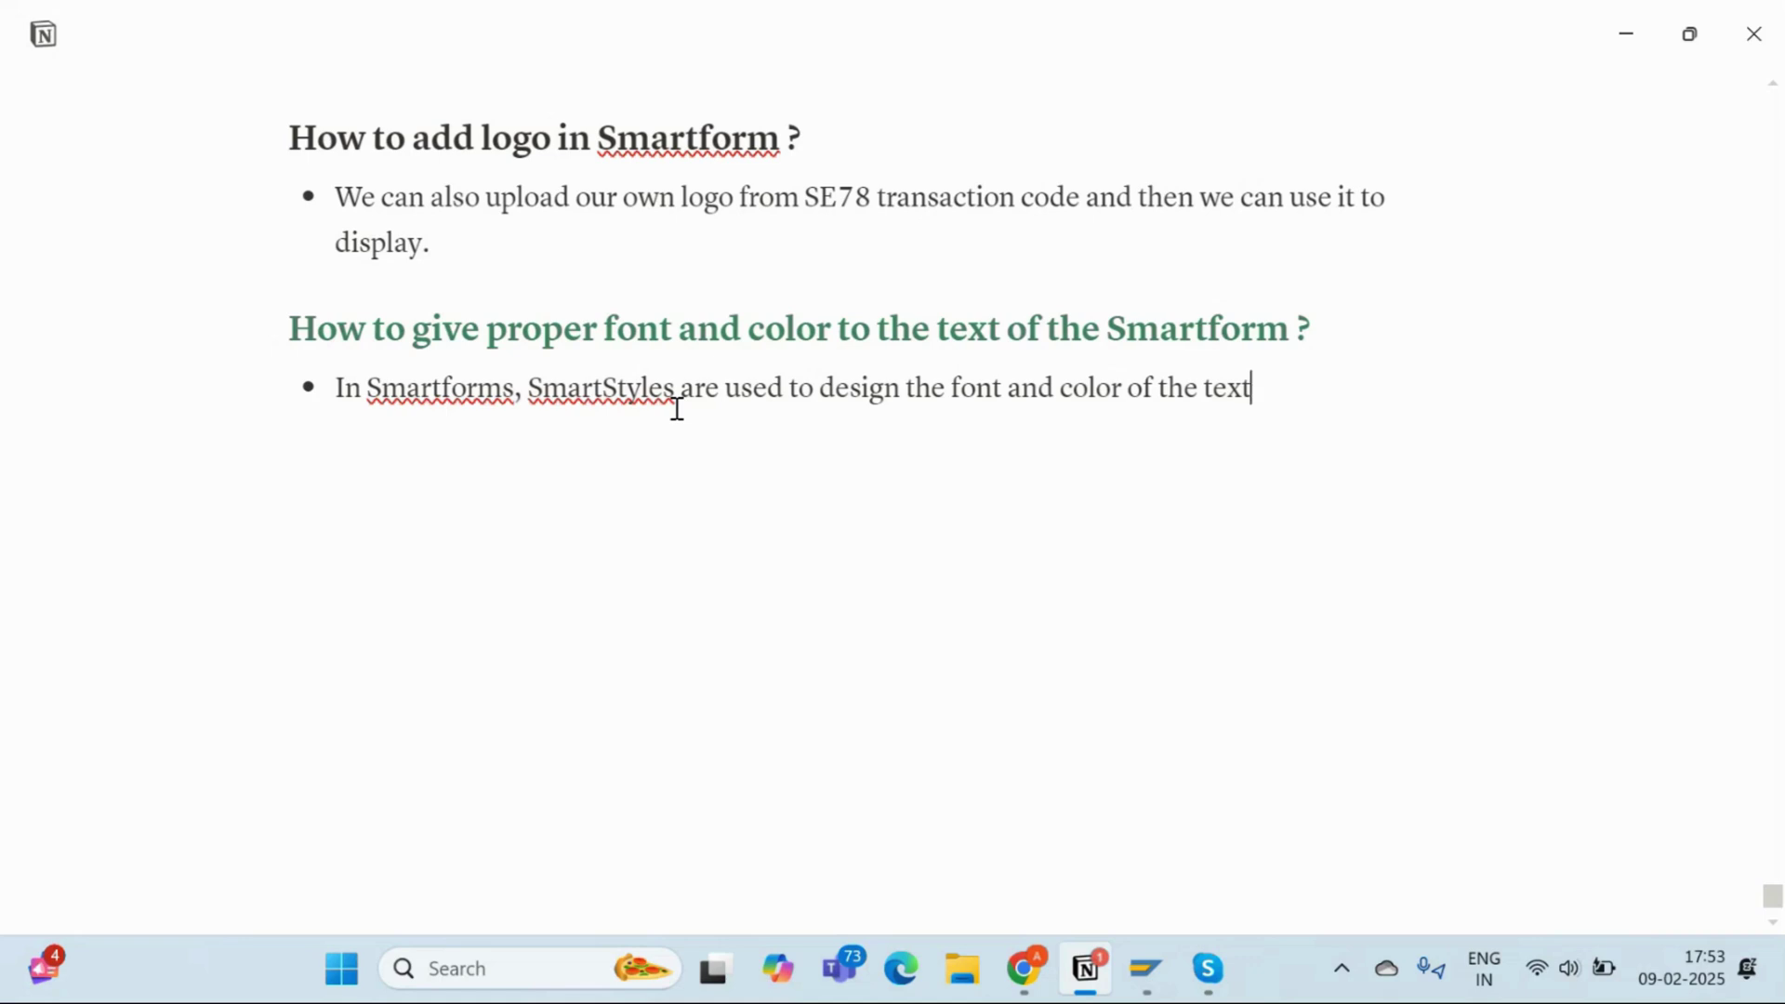
{"action": "type", "text": "."}
Add a second bullet reading "The transaction code for SmartStyles is SmartStyles."
{"action": "key", "text": "Return"}
{"action": "type", "text": "The transact"}
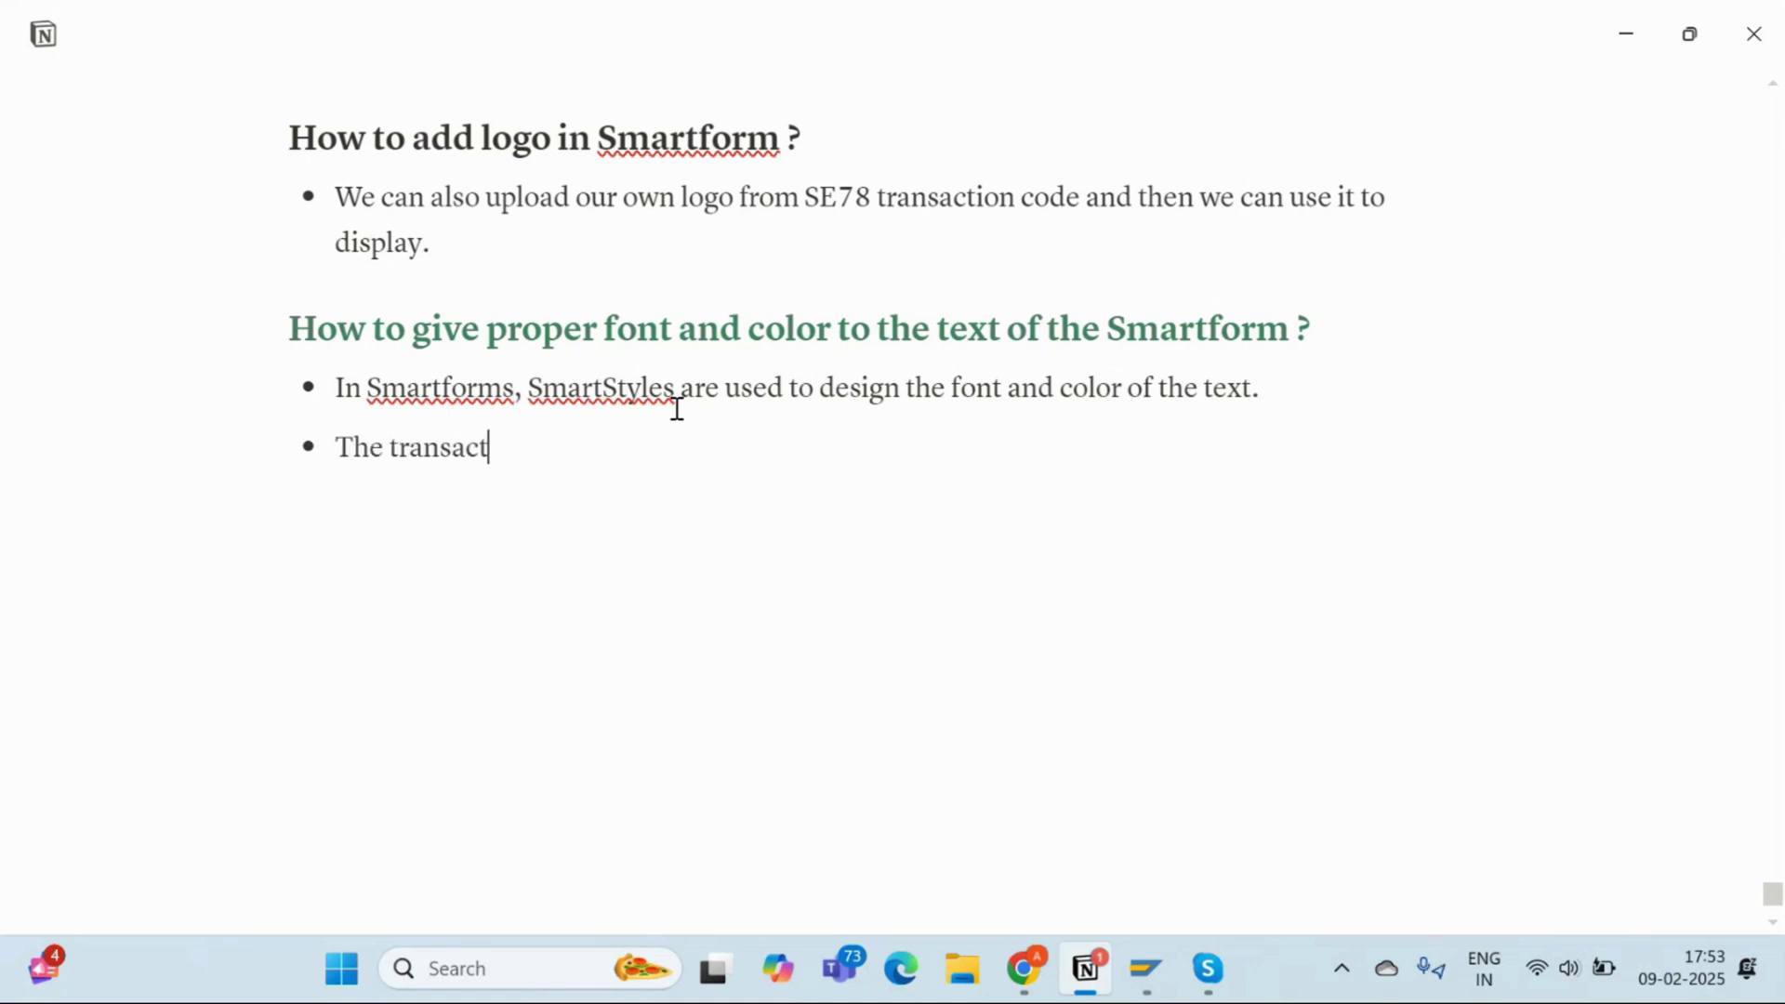
{"action": "type", "text": "ion cod"}
{"action": "key", "text": "BackSpace"}
{"action": "type", "text": "ode for Sma"}
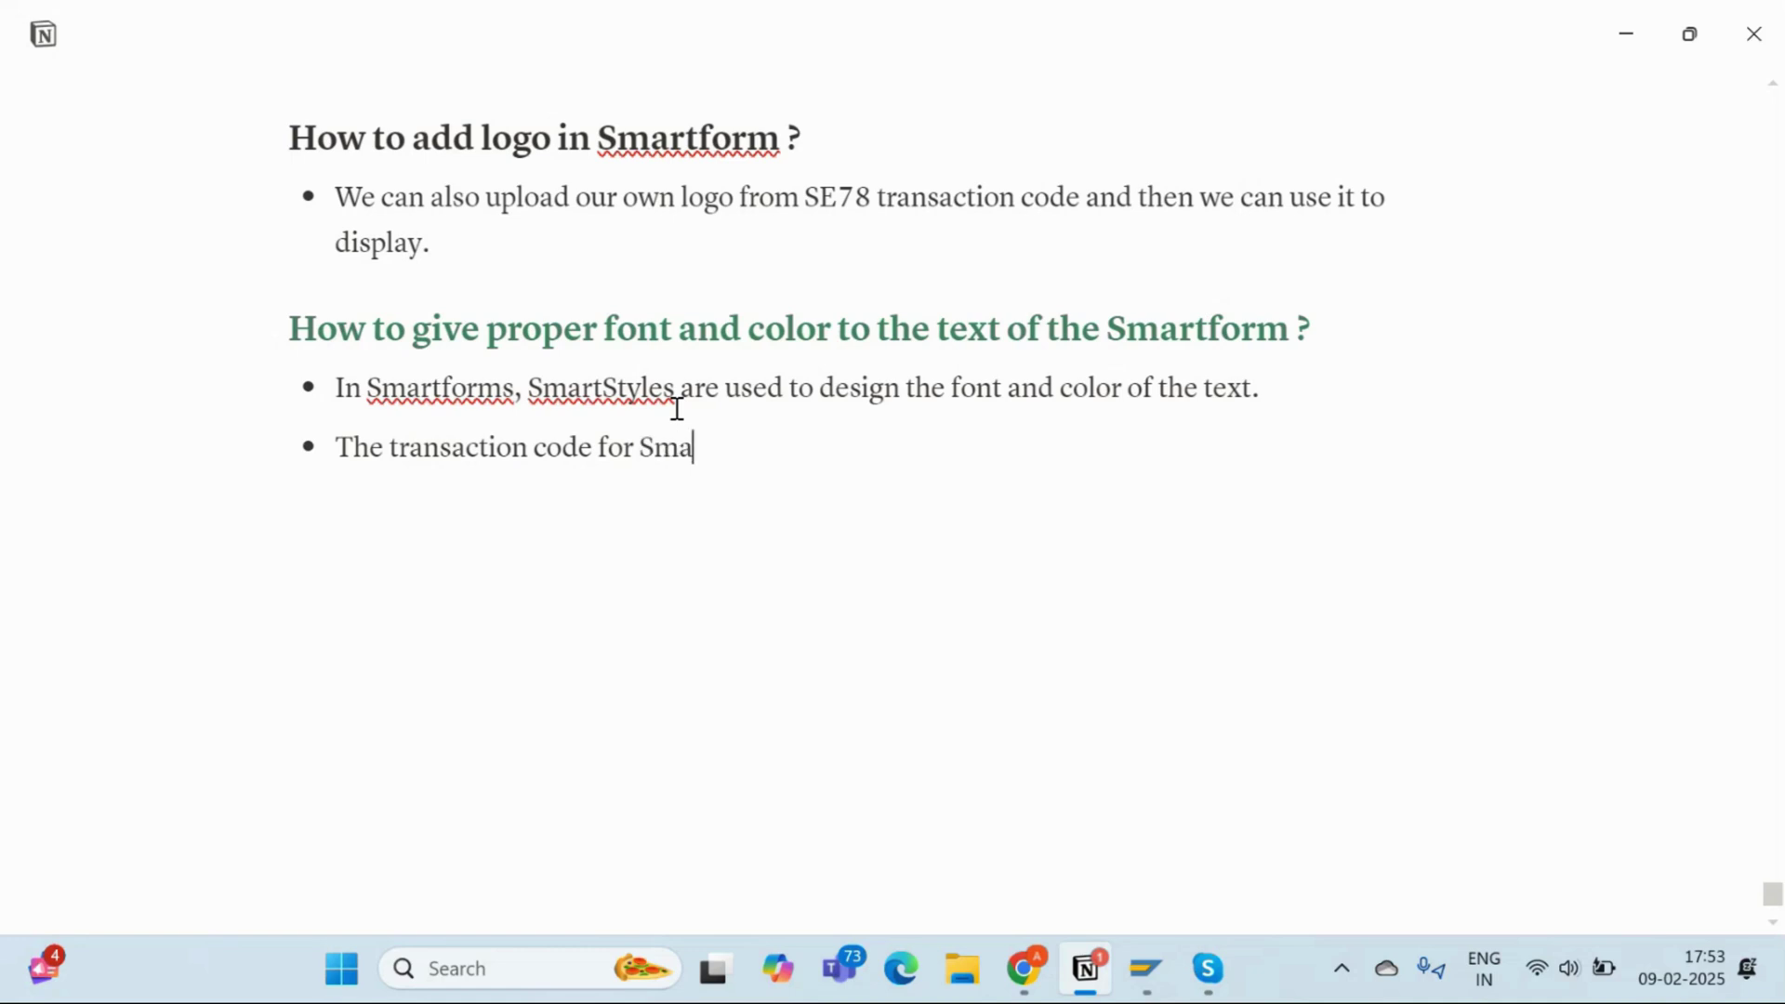
{"action": "type", "text": "rtStyles"}
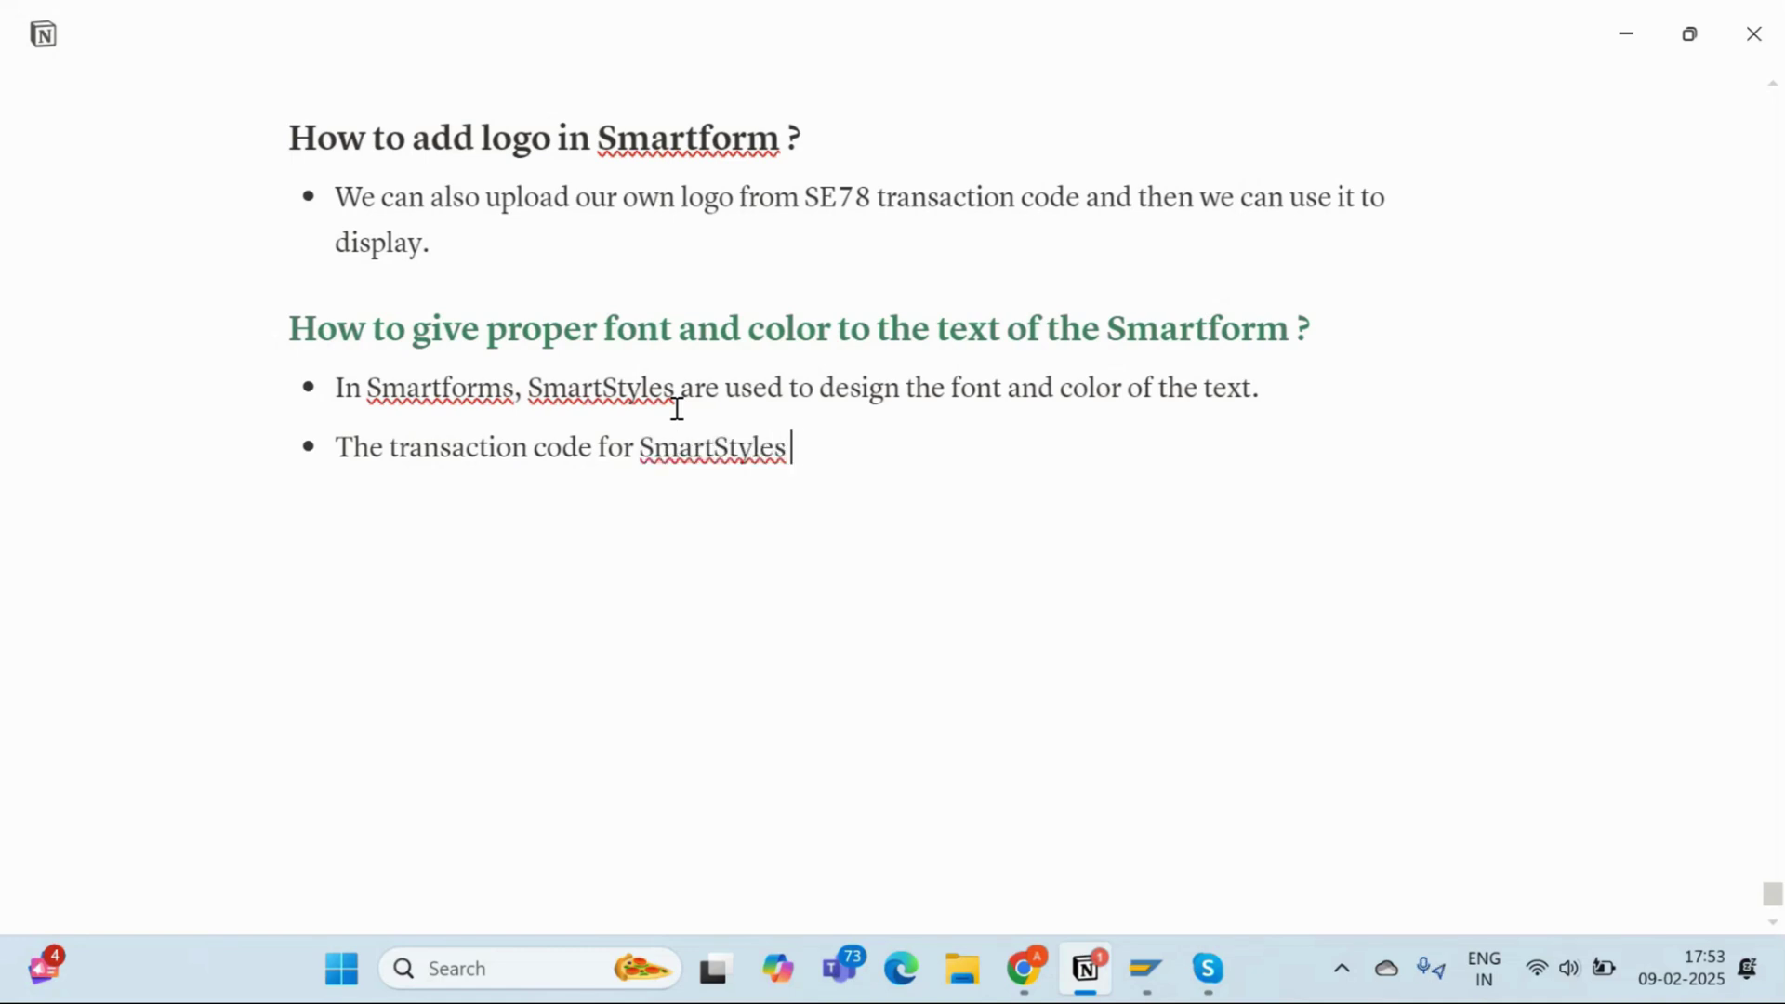
{"action": "type", "text": " is SmartStyl"}
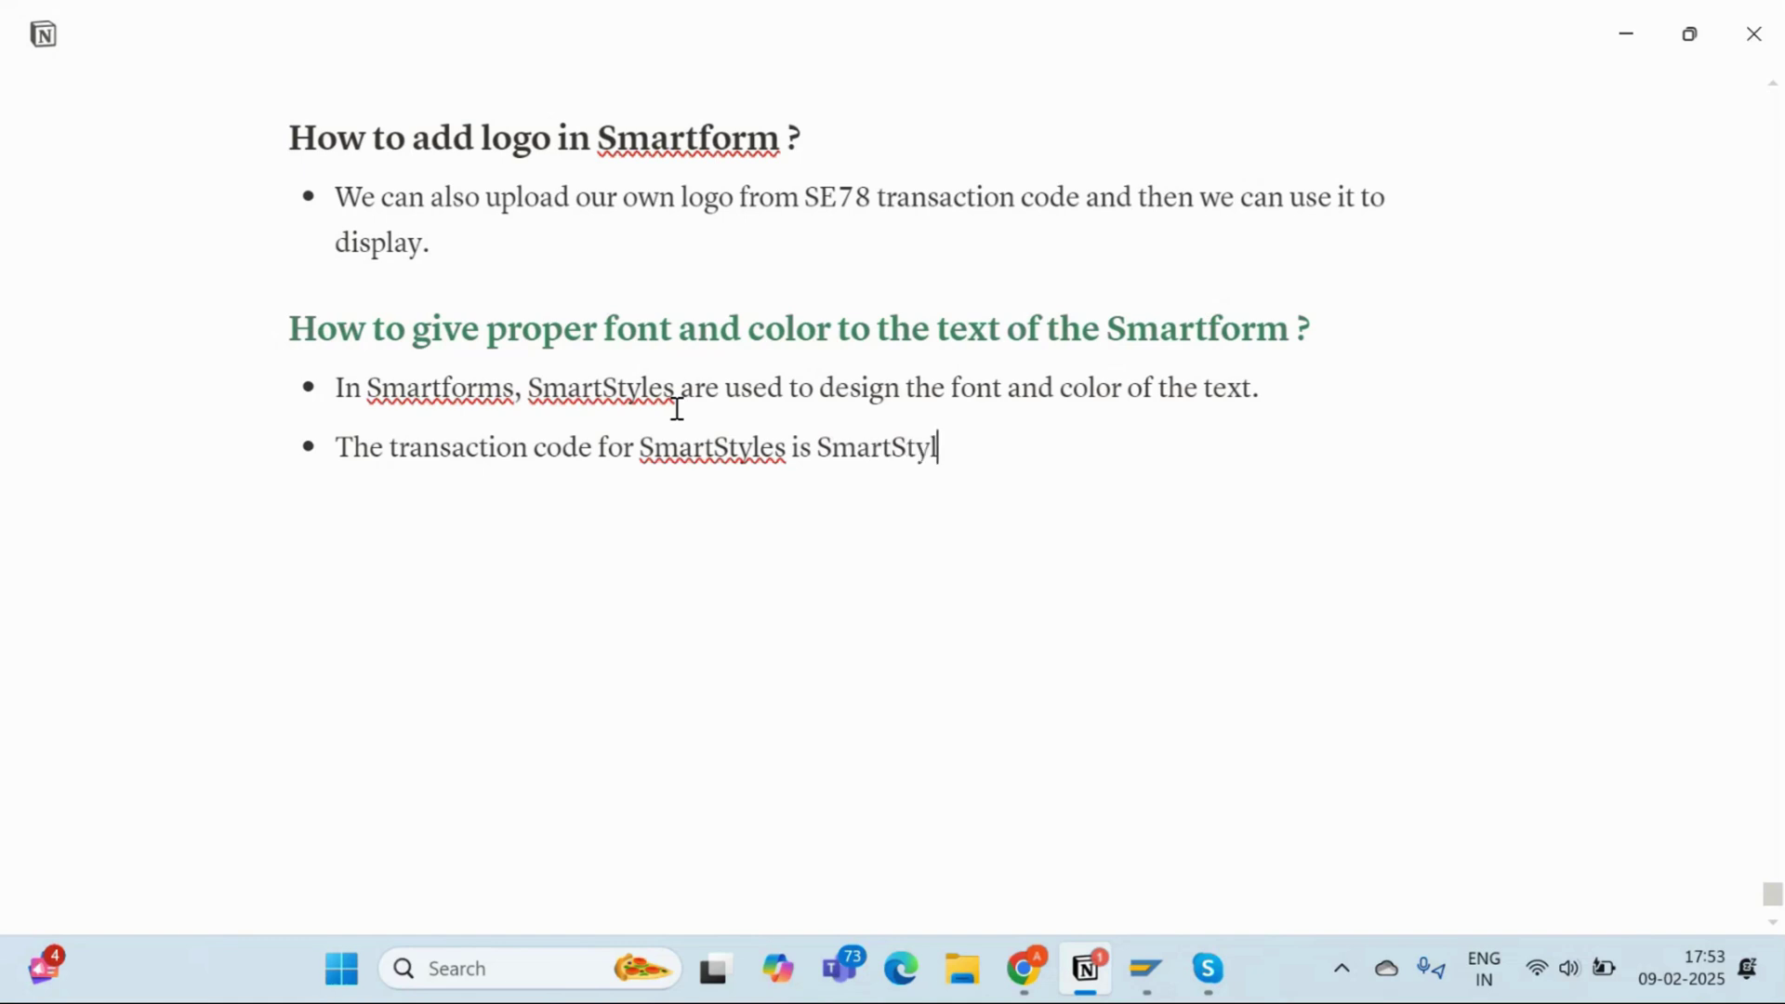
{"action": "type", "text": "es."}
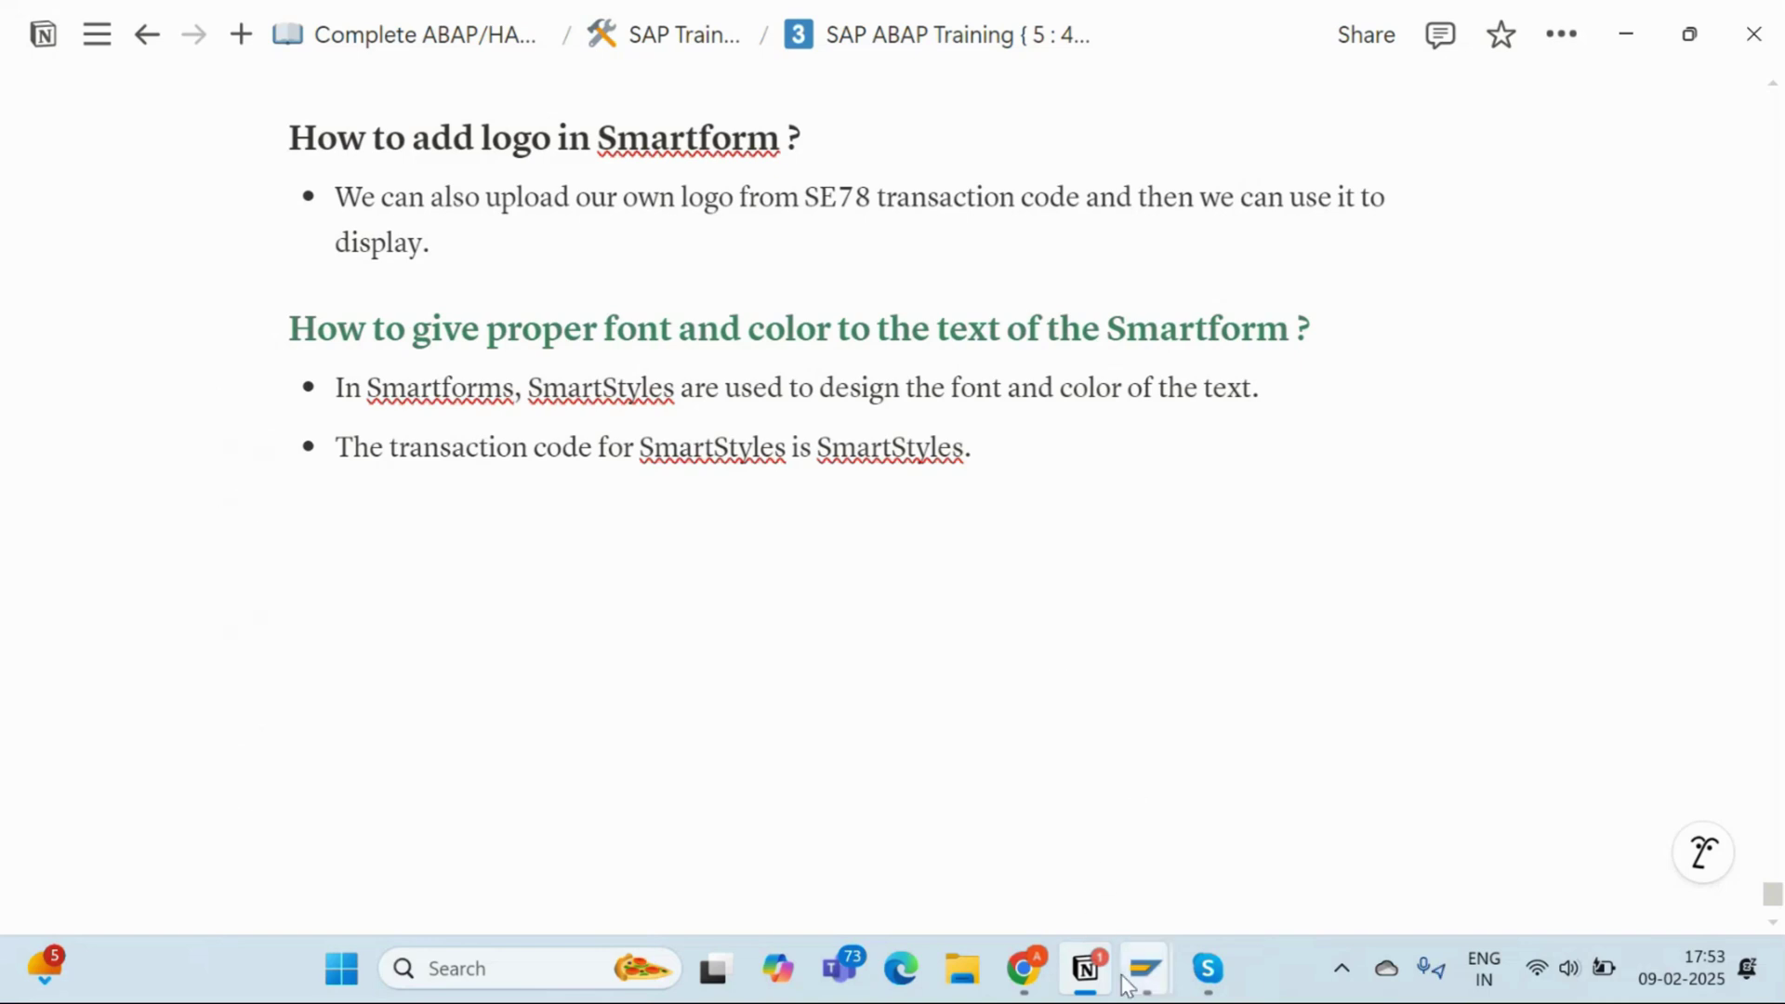
Switch to the SAP Form Builder window and open transaction smartstyles in a new session
{"action": "mouse_move", "coordinate": [1146, 969]}
{"action": "left_click", "coordinate": [1376, 827]}
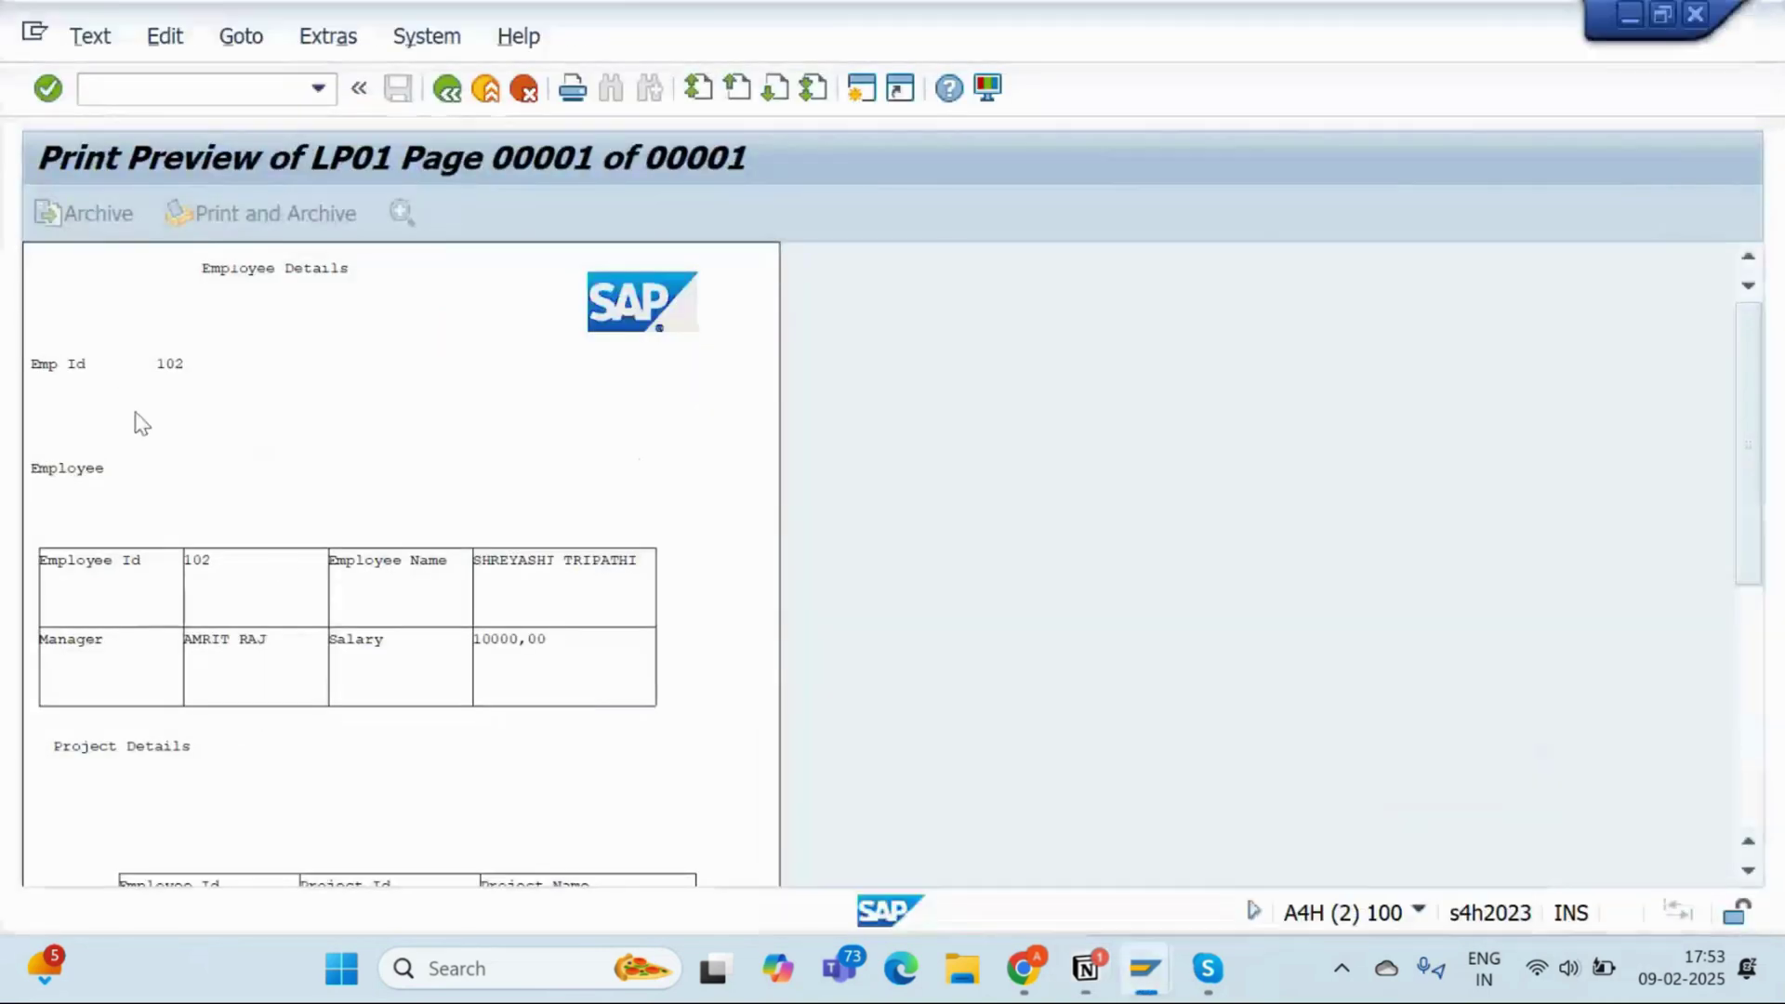
{"action": "key", "text": "alt+Tab"}
{"action": "key", "text": "alt+Tab"}
{"action": "key", "text": "alt+Tab"}
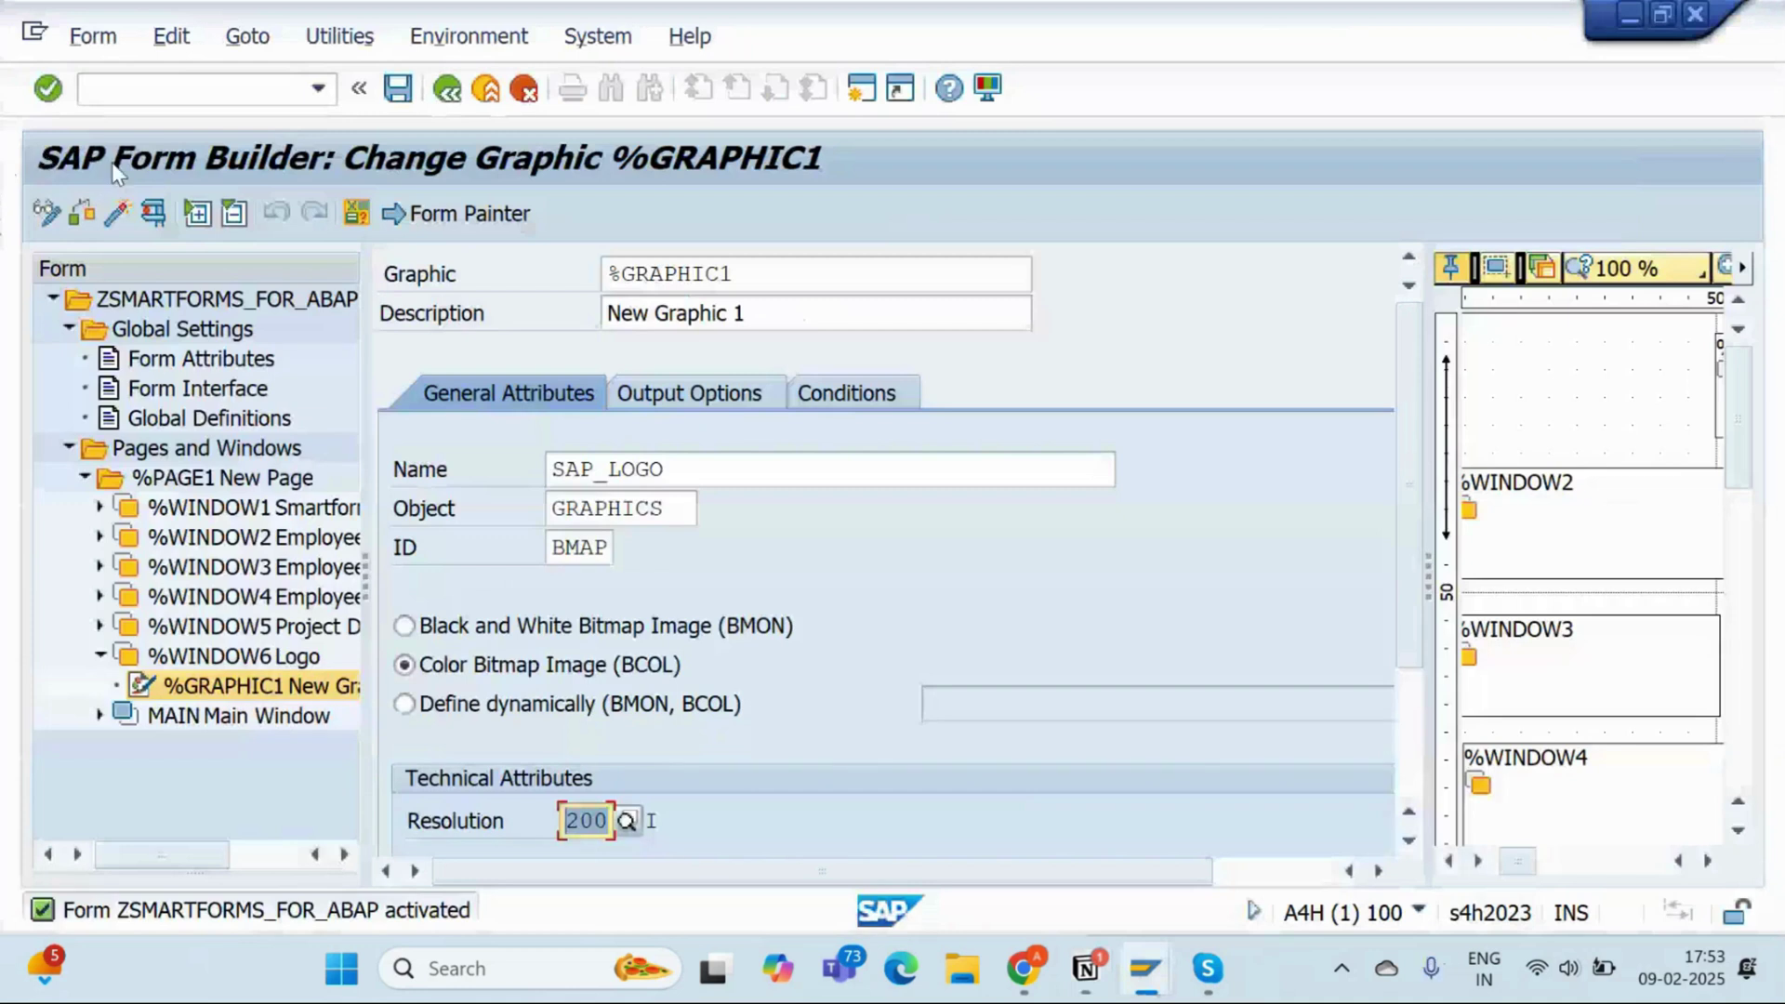
{"action": "left_click", "coordinate": [177, 91]}
{"action": "type", "text": "/osmartstyles"}
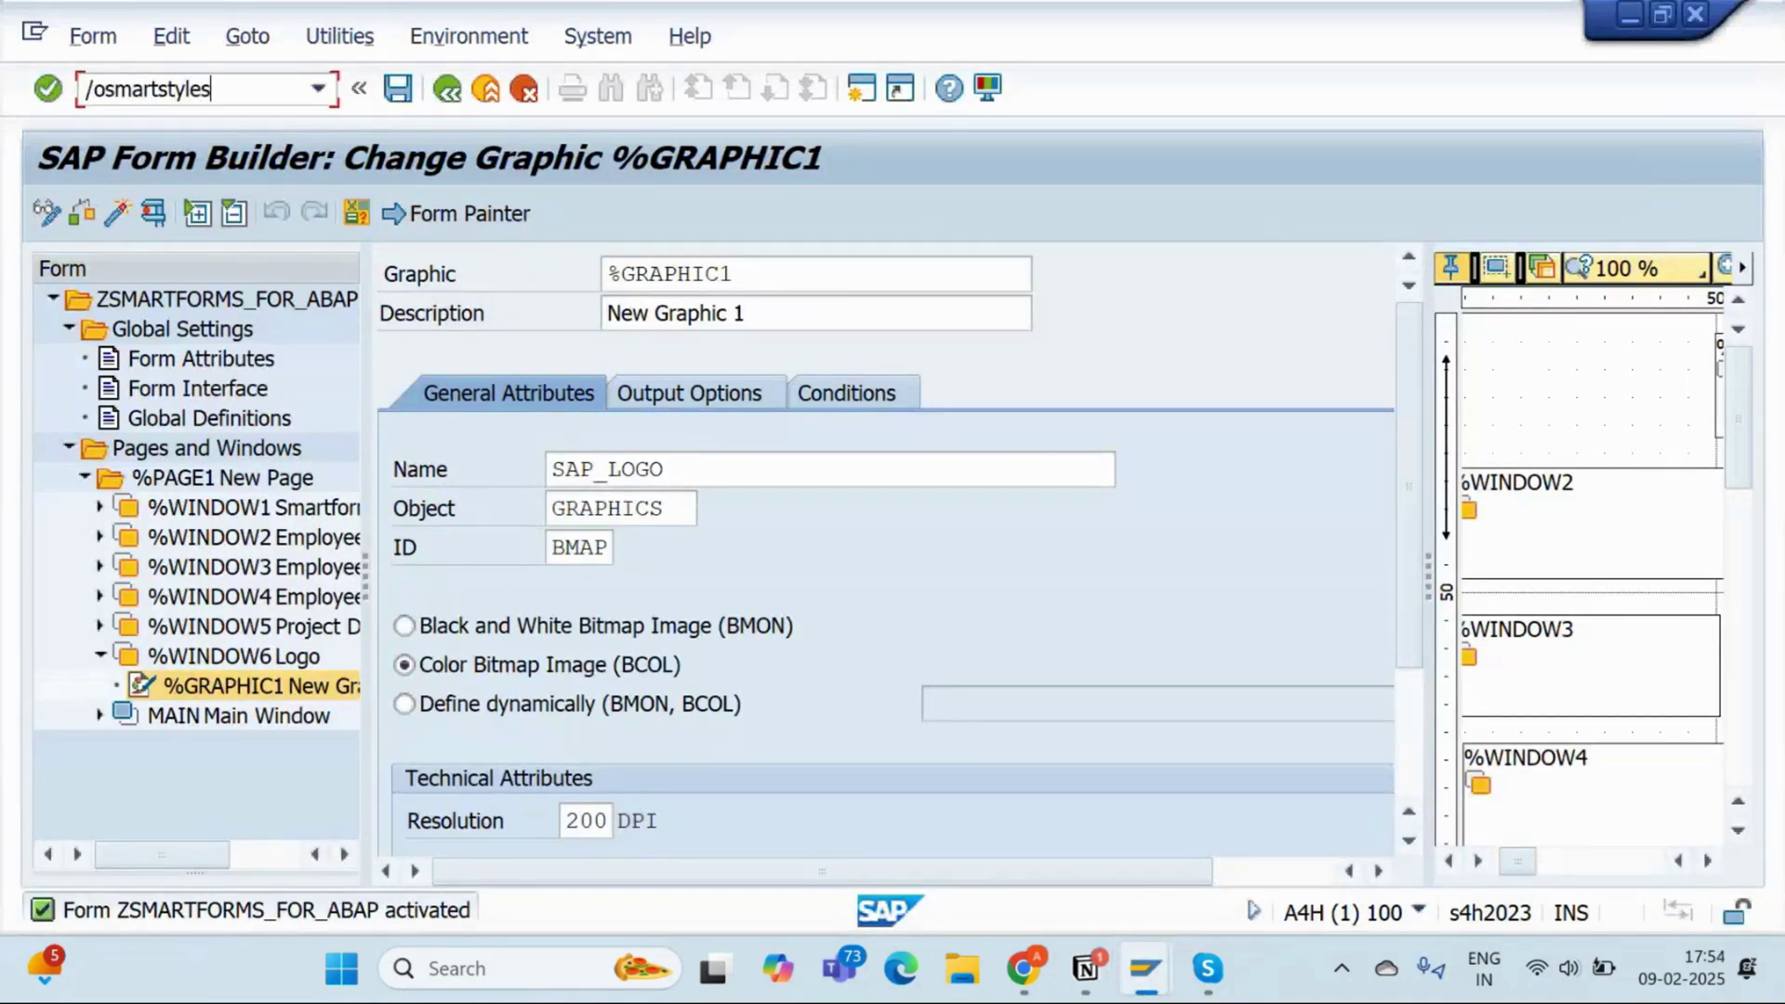
{"action": "key", "text": "Return"}
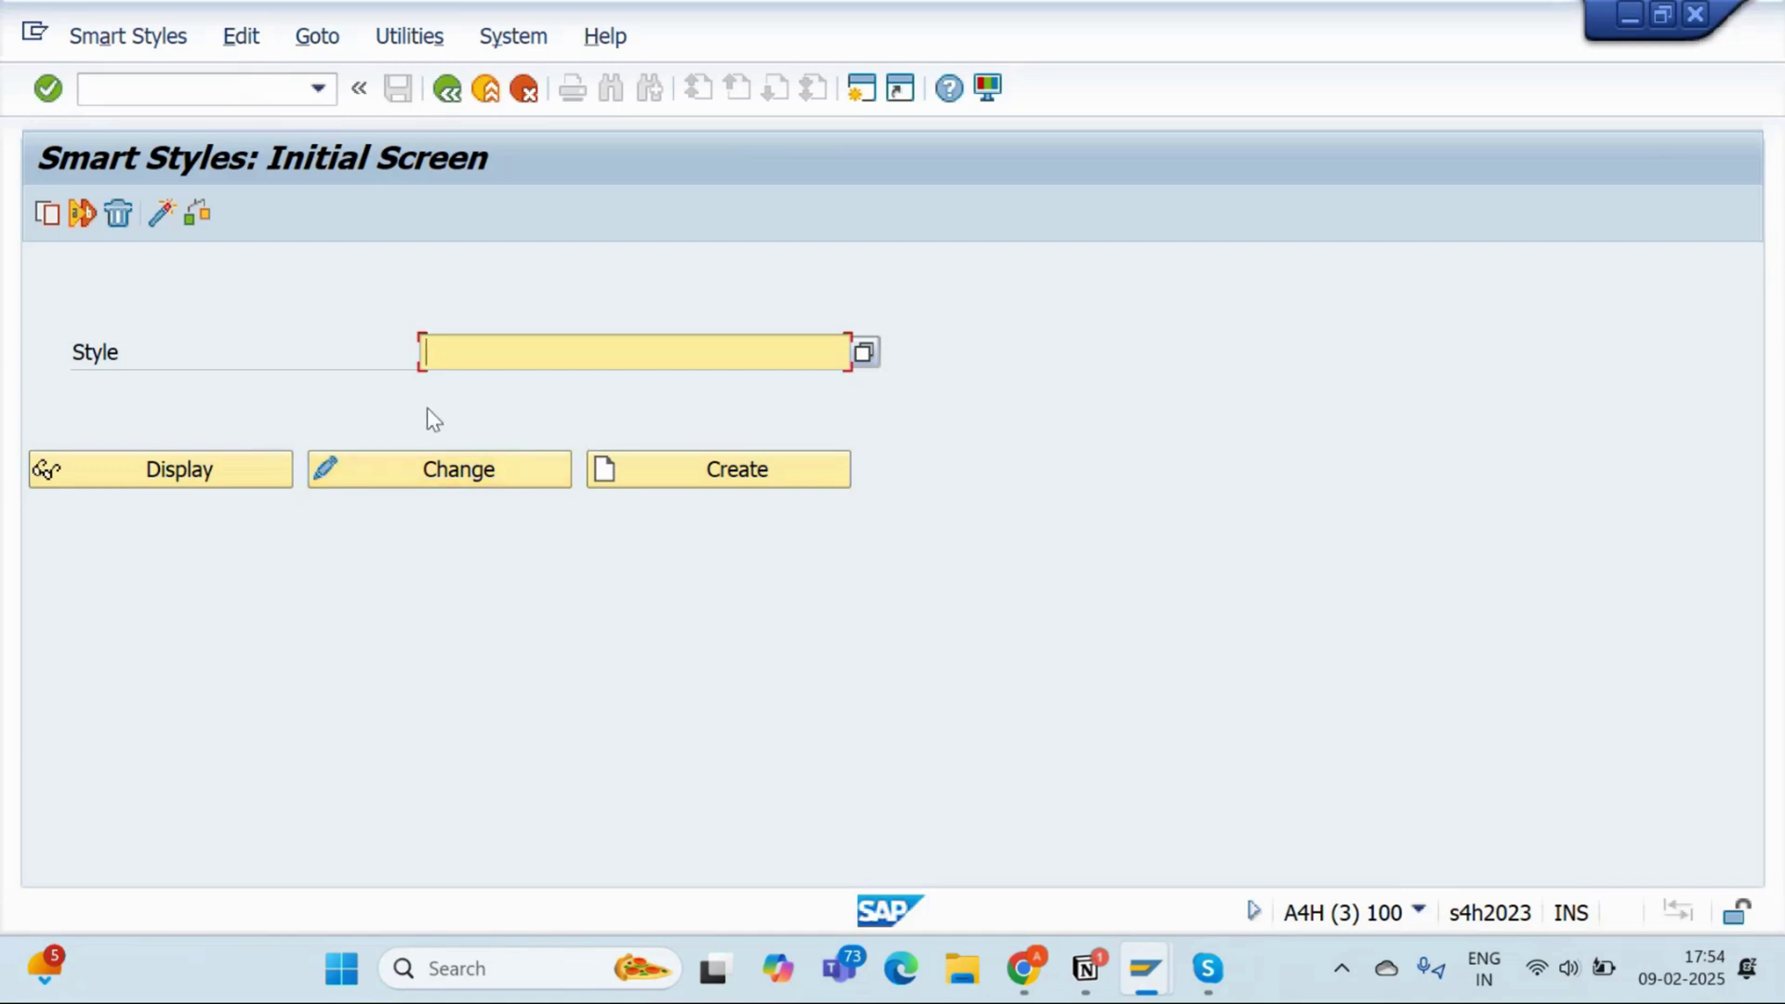
Create the Smart Style ZSMART_STYLE and widen its navigation tree
{"action": "type", "text": "SMART_STYLE"}
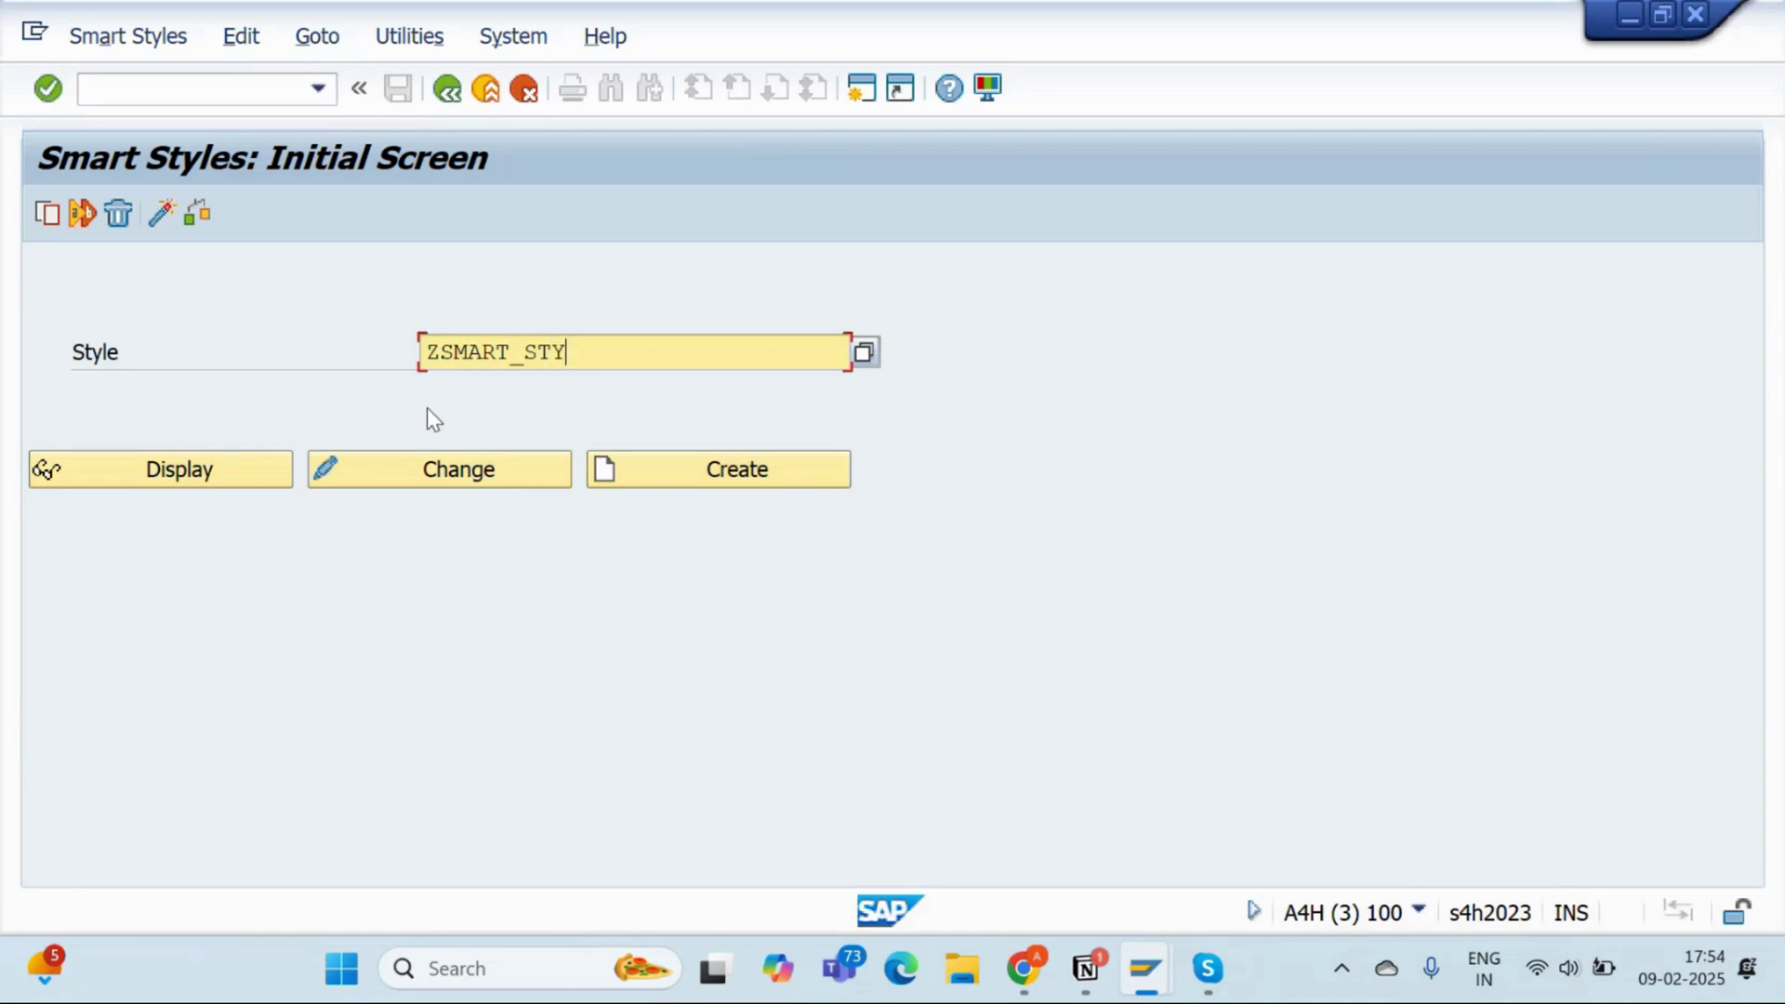
{"action": "left_click", "coordinate": [516, 473]}
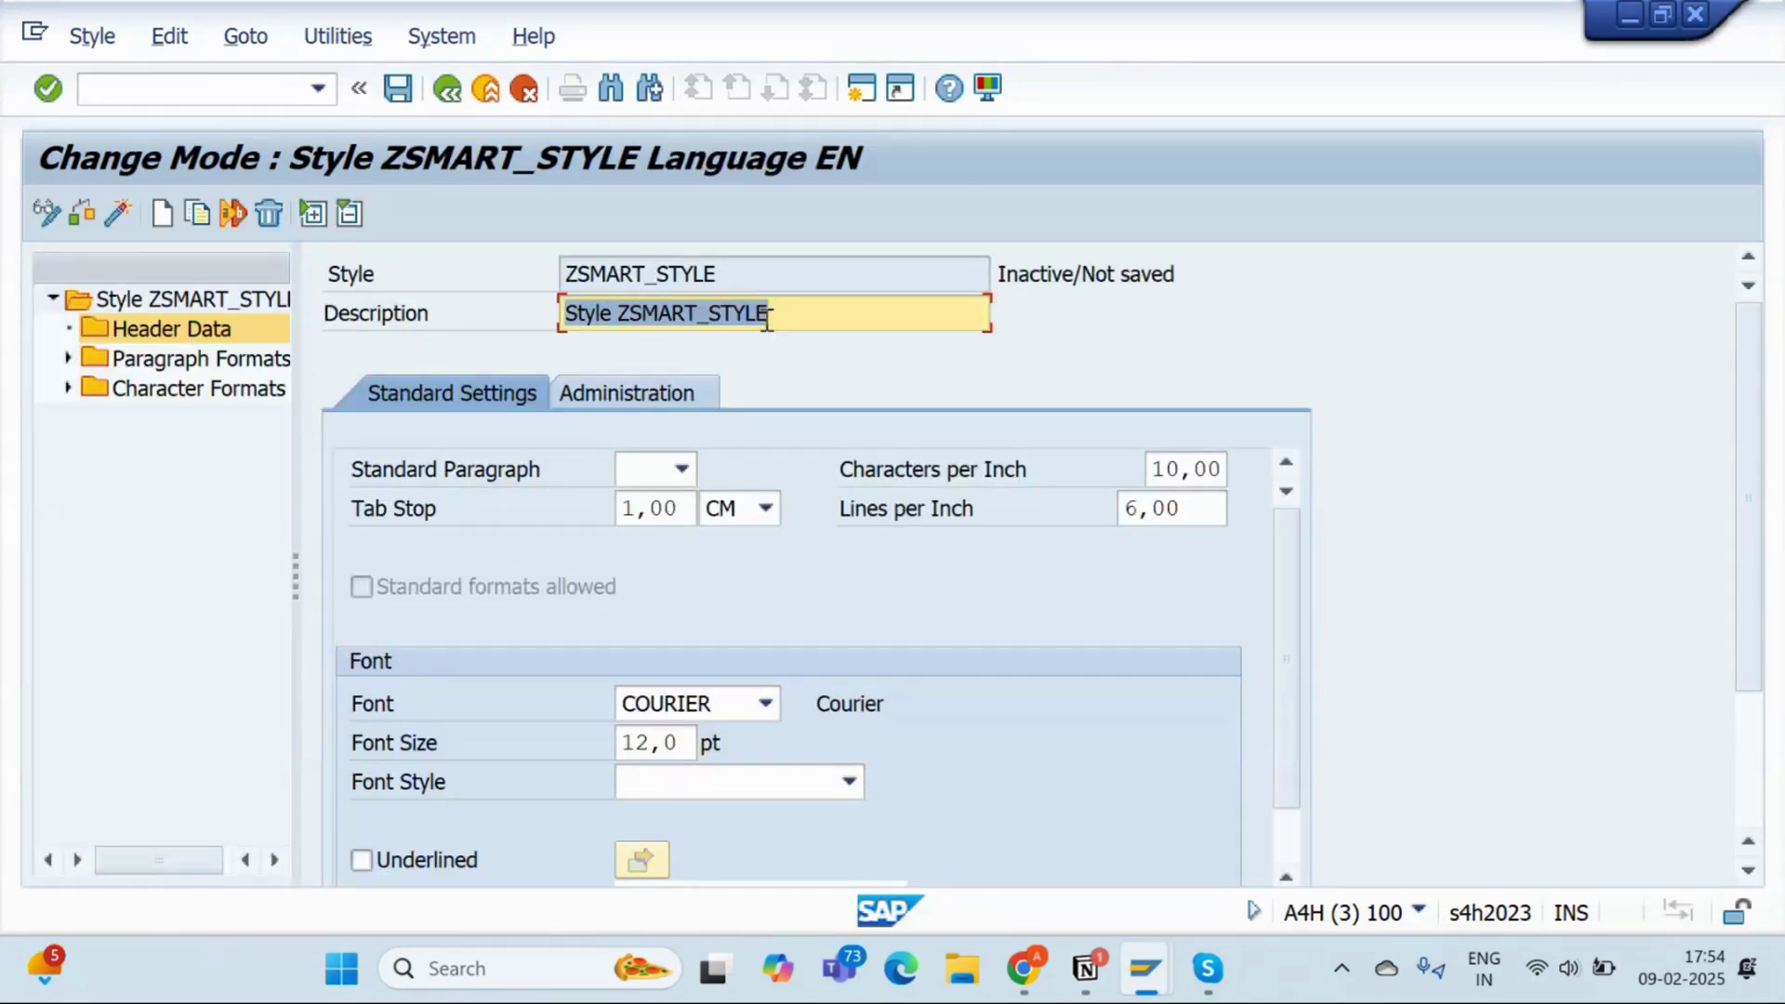
{"action": "left_click_drag", "start_coordinate": [297, 547], "coordinate": [439, 534]}
Point out the Paragraph Formats and Character Formats nodes in the tree of style ZSMART_STYLE
{"action": "left_click", "coordinate": [131, 364]}
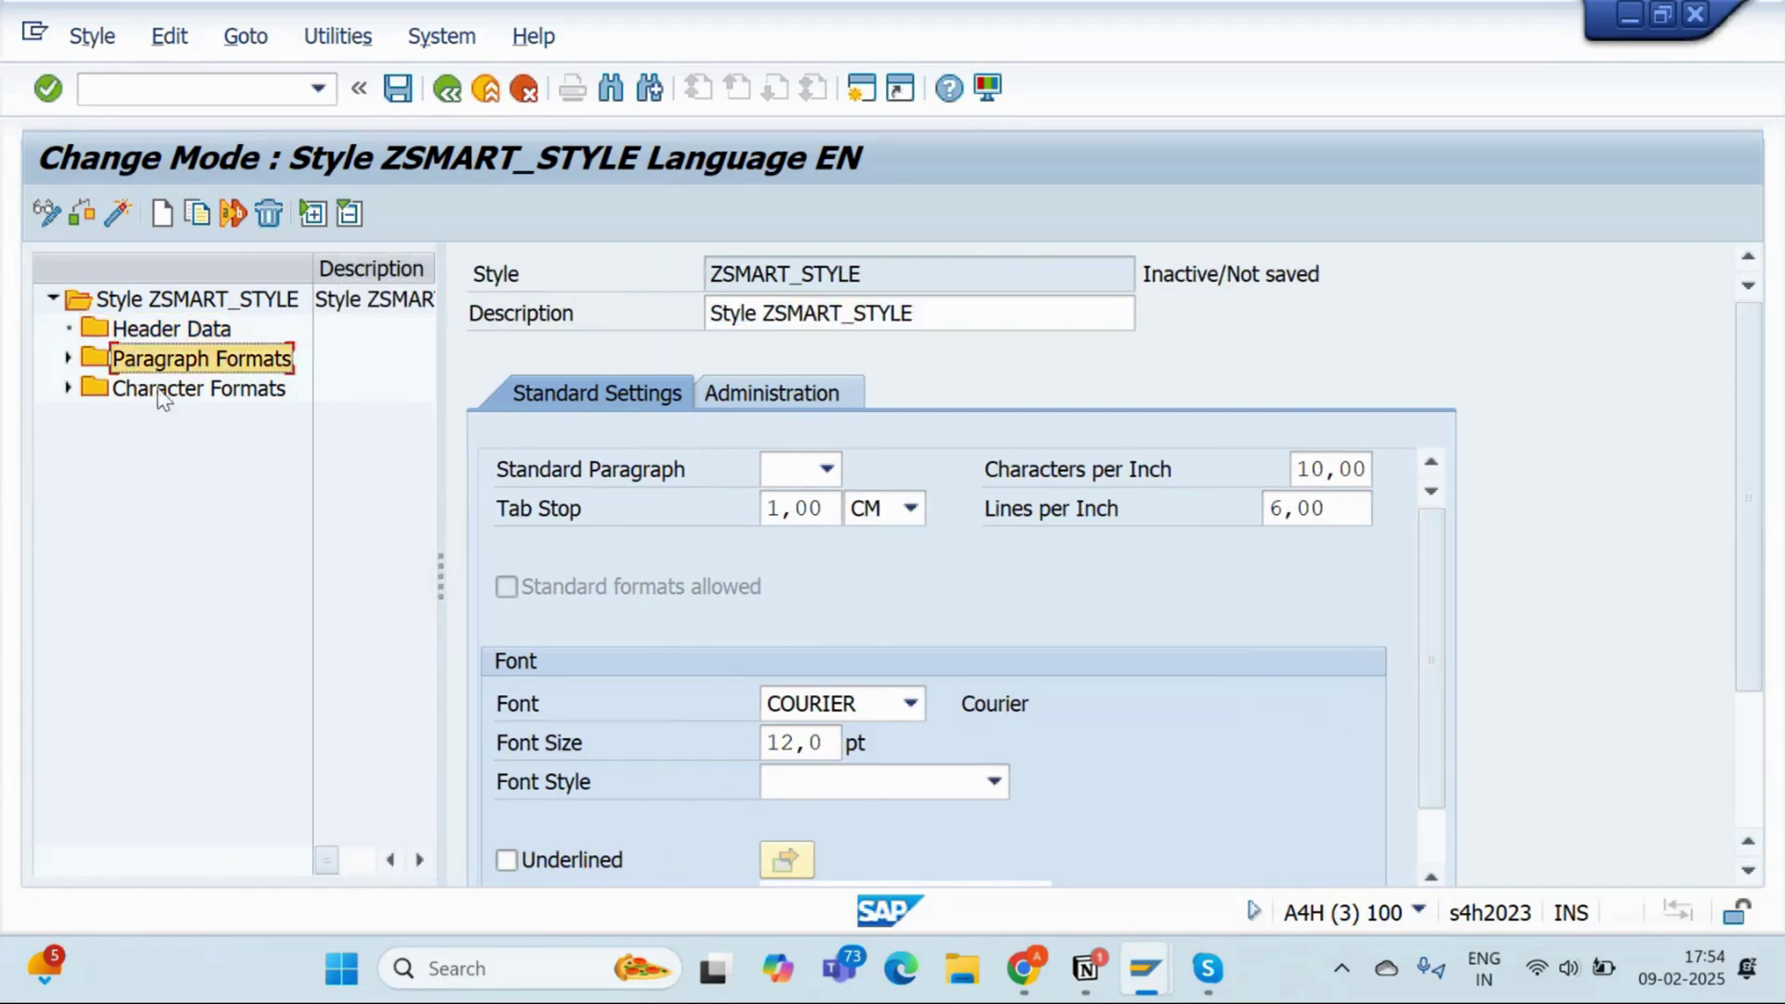
{"action": "left_click", "coordinate": [177, 389]}
{"action": "left_click", "coordinate": [216, 361]}
{"action": "left_click", "coordinate": [82, 468]}
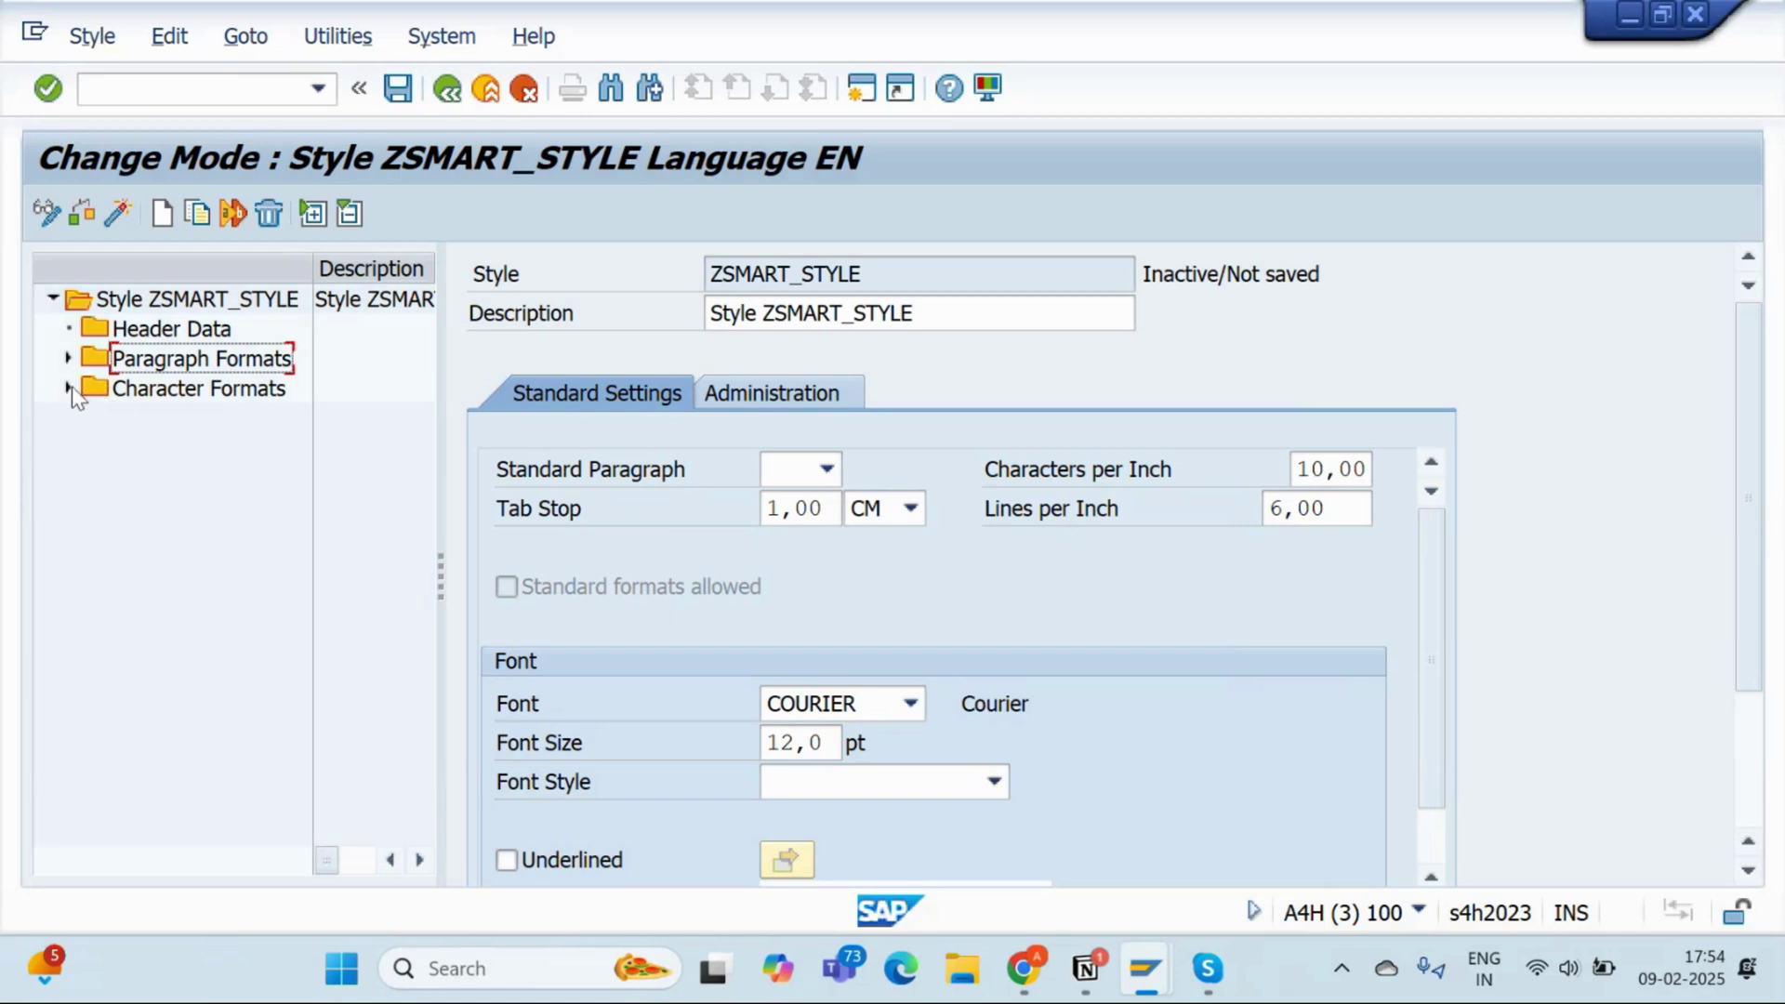
{"action": "left_click", "coordinate": [168, 397]}
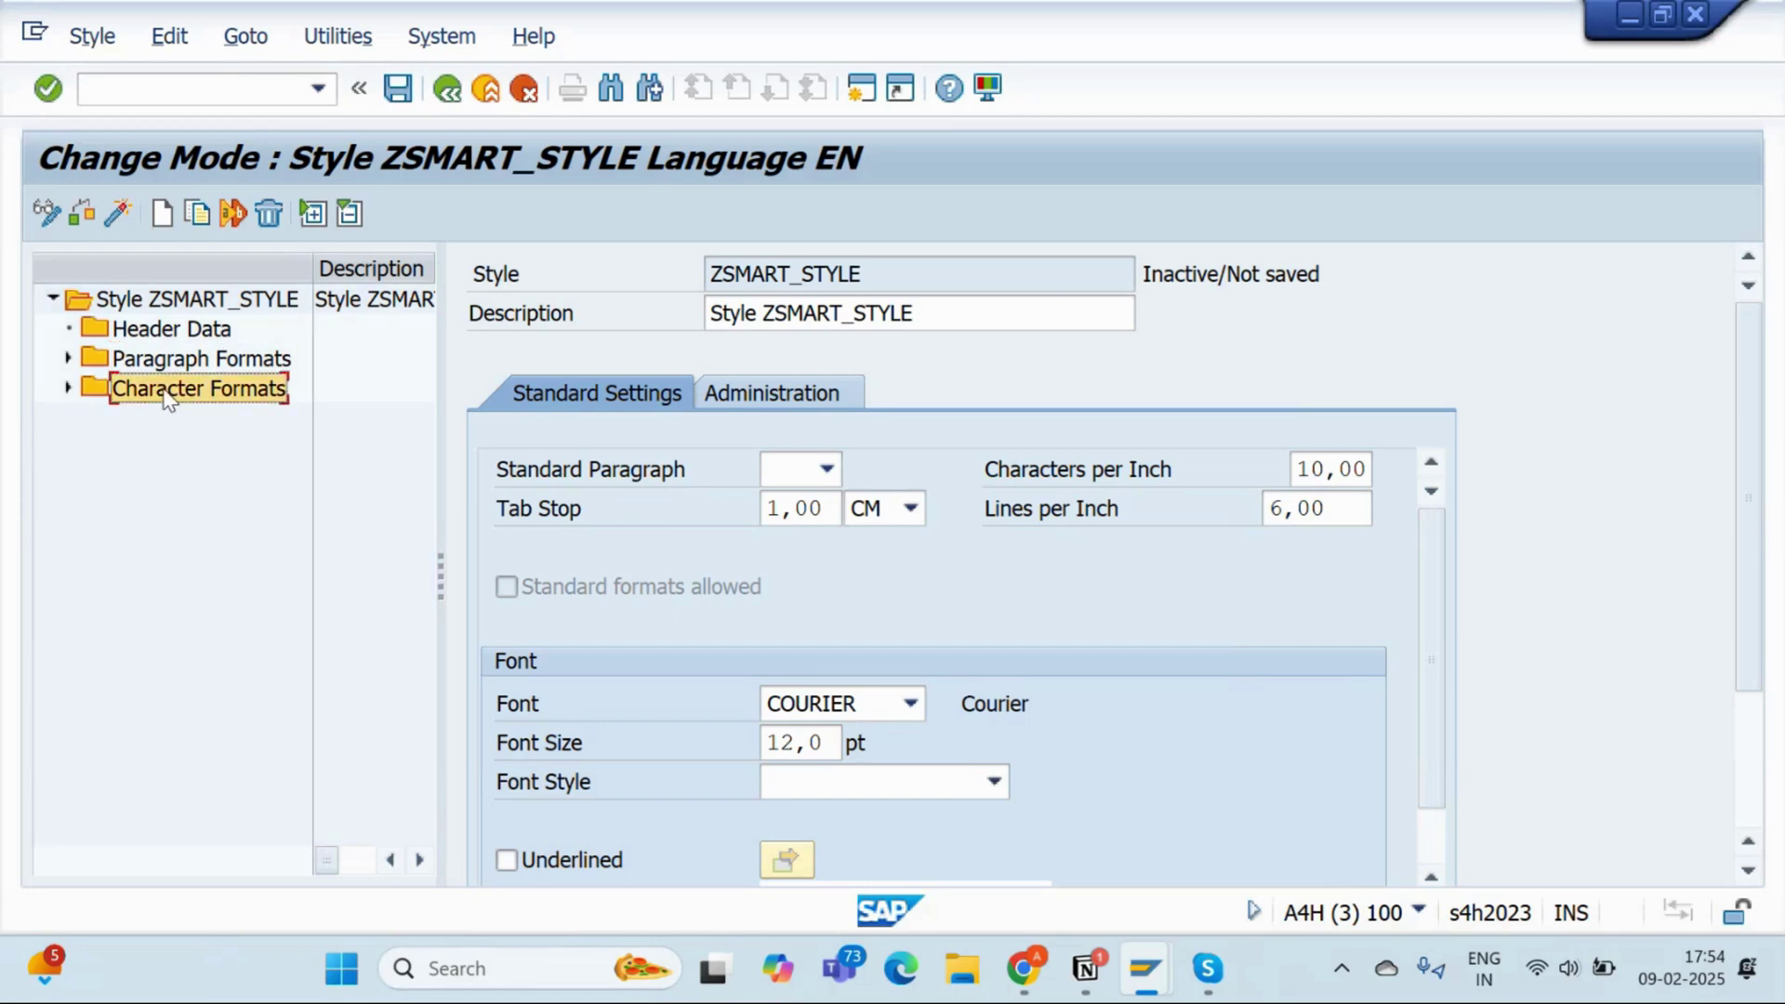
Switch to Chrome and examine the text fonts and colors in the sample Employee Details form, comparing them with the style editor
{"action": "key", "text": "alt+Tab"}
{"action": "key", "text": "alt+Tab"}
{"action": "key", "text": "alt+Tab"}
{"action": "key", "text": "alt+Tab"}
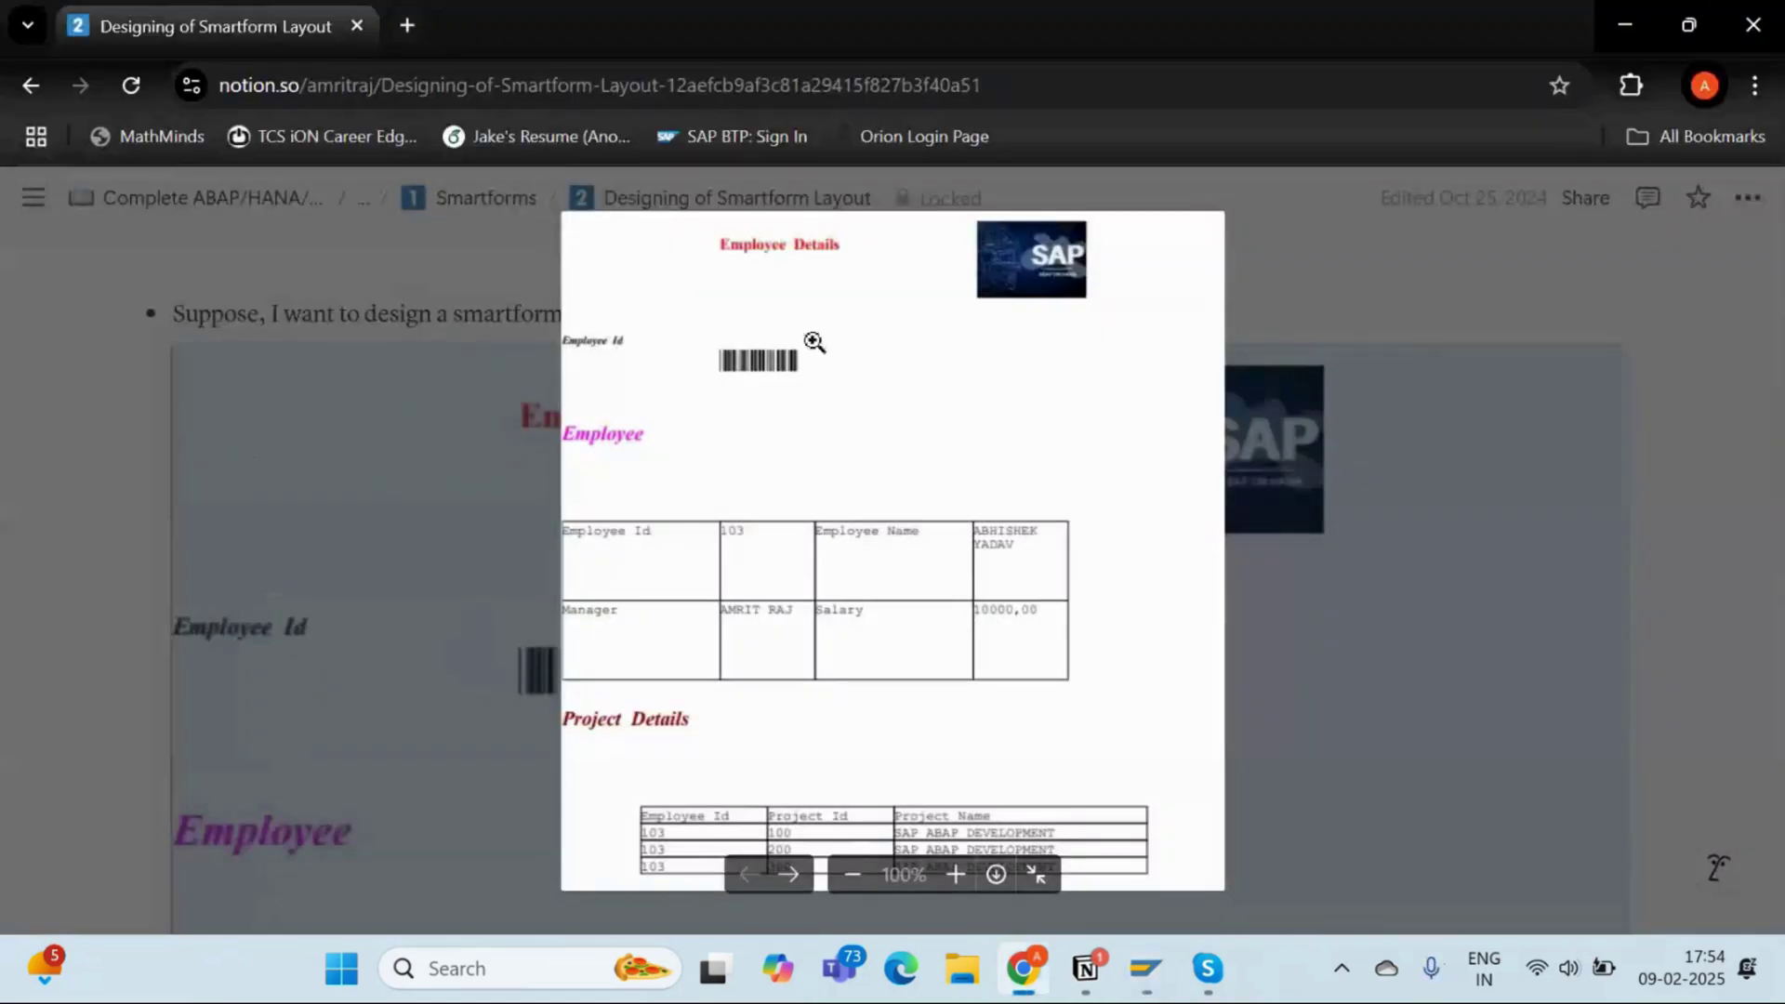
{"action": "key", "text": "alt+Tab"}
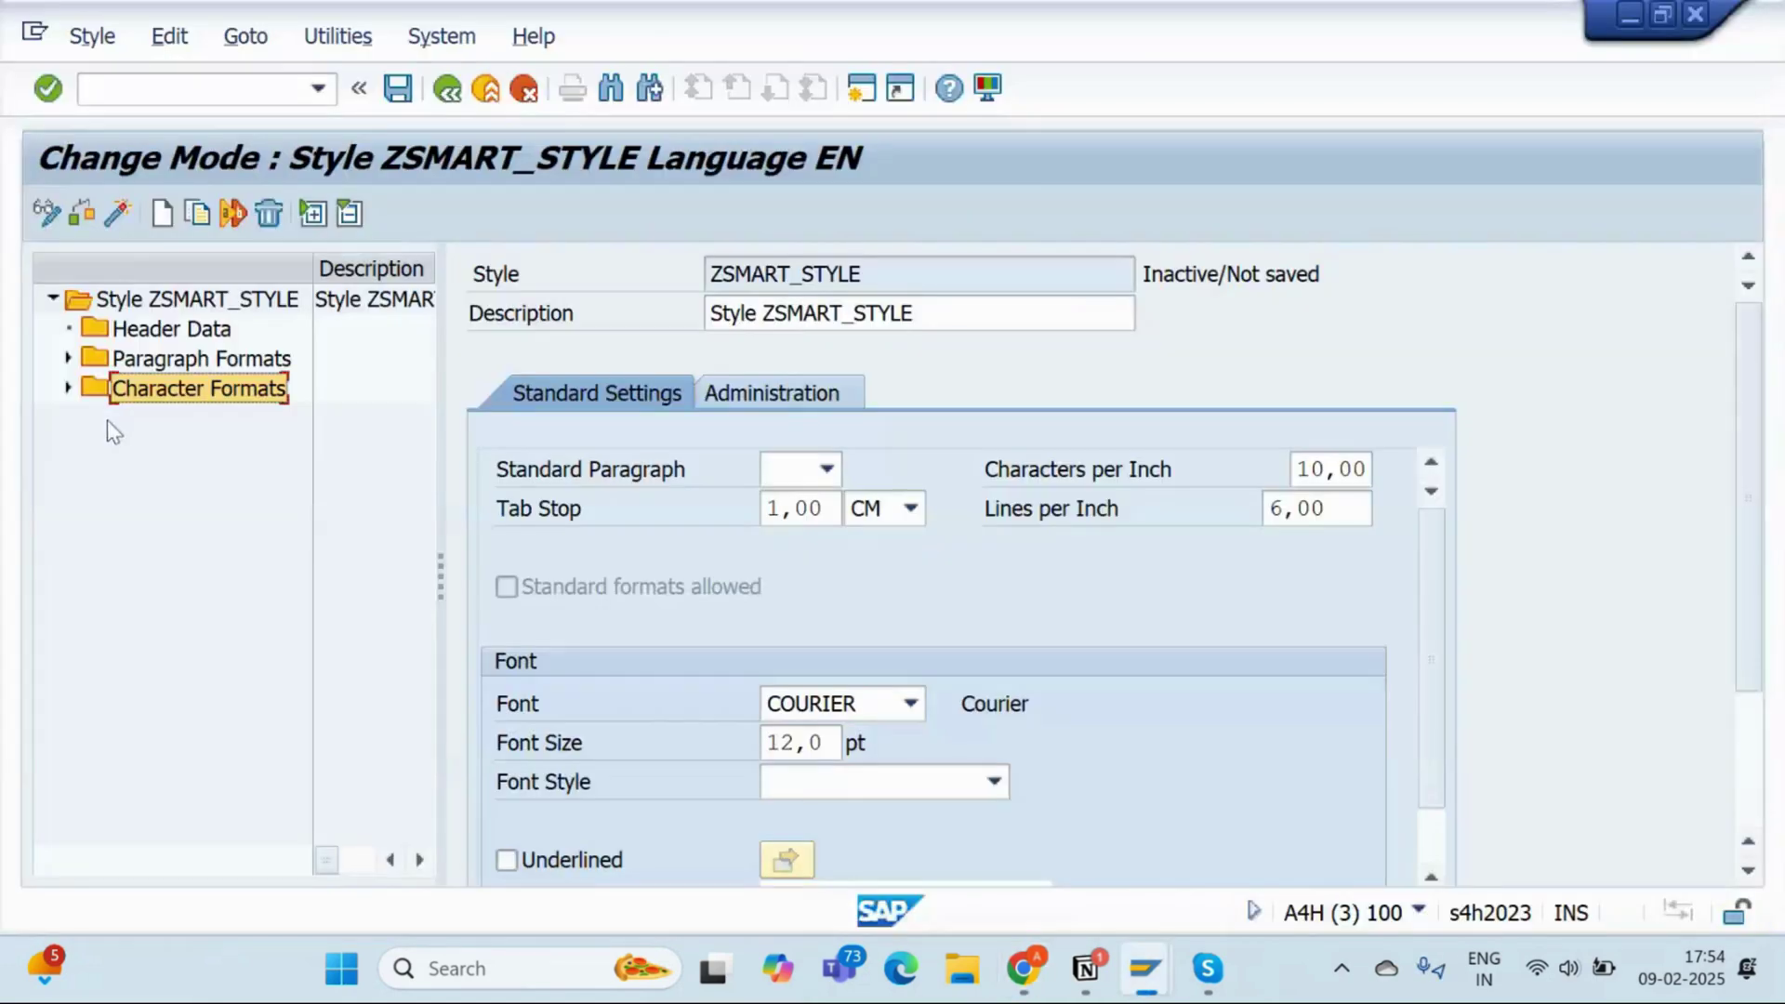
{"action": "key", "text": "alt+Tab"}
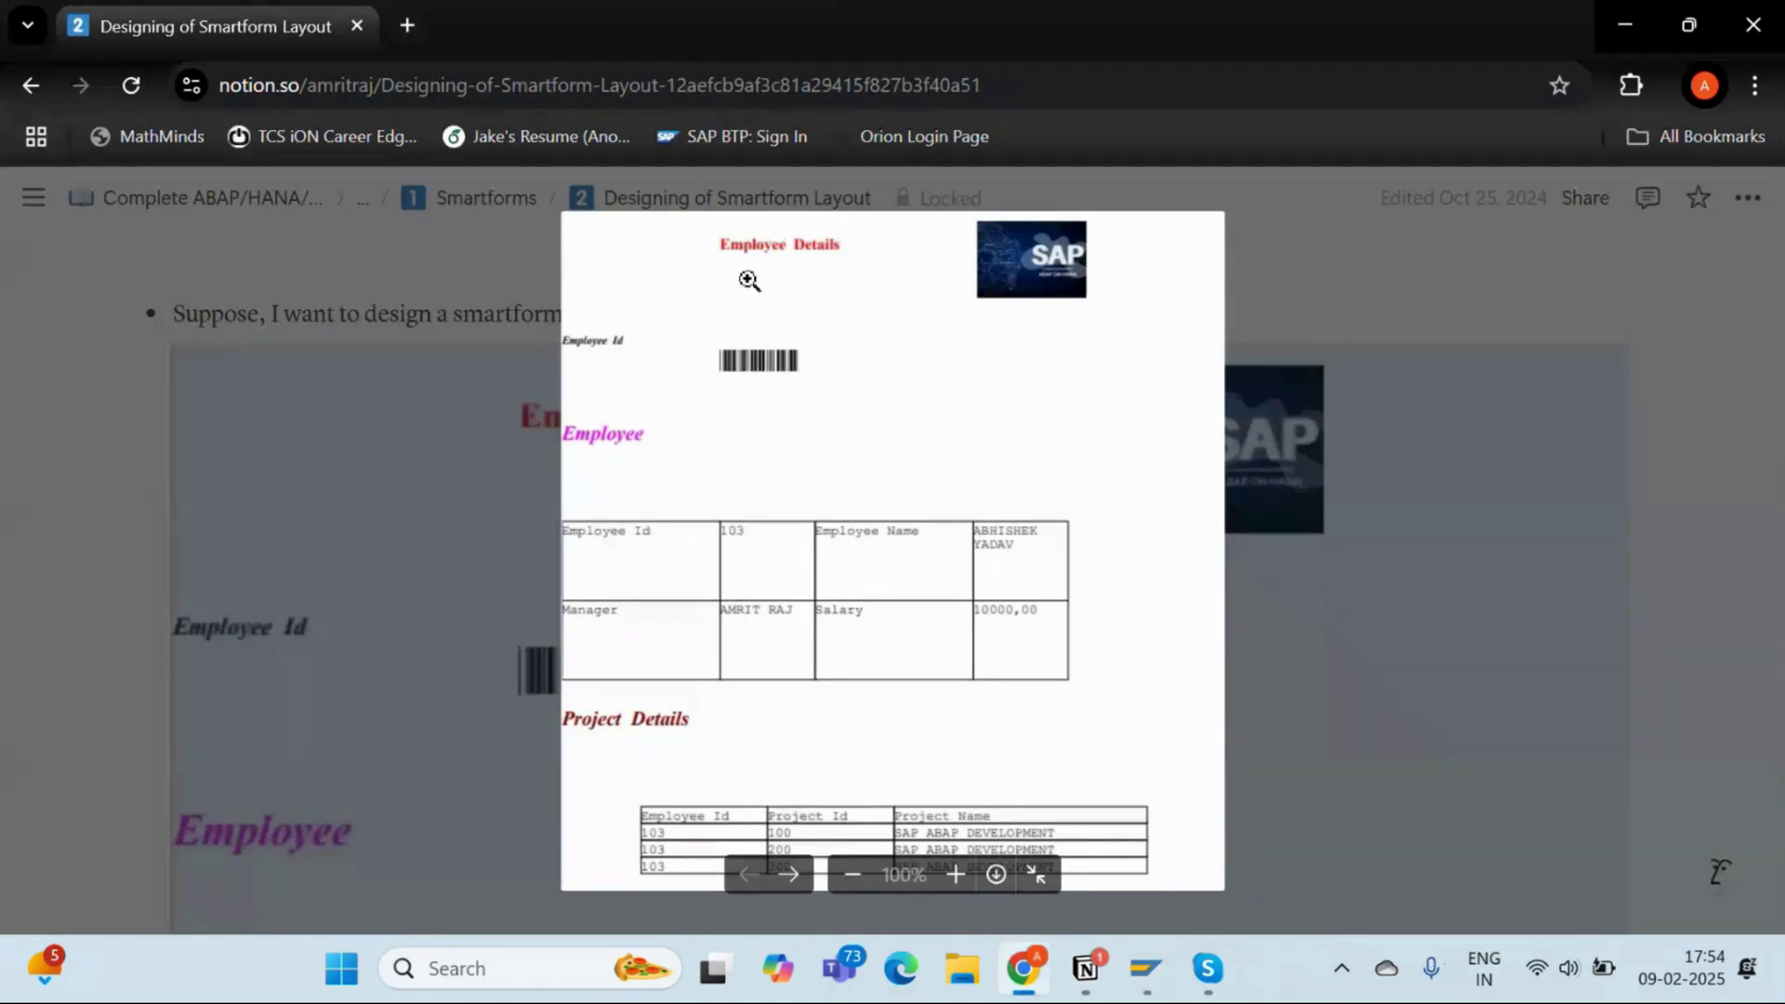
Switch to the SAP style editor and create paragraph format AA in Smart Style ZSMART_STYLE
{"action": "key", "text": "alt+Tab"}
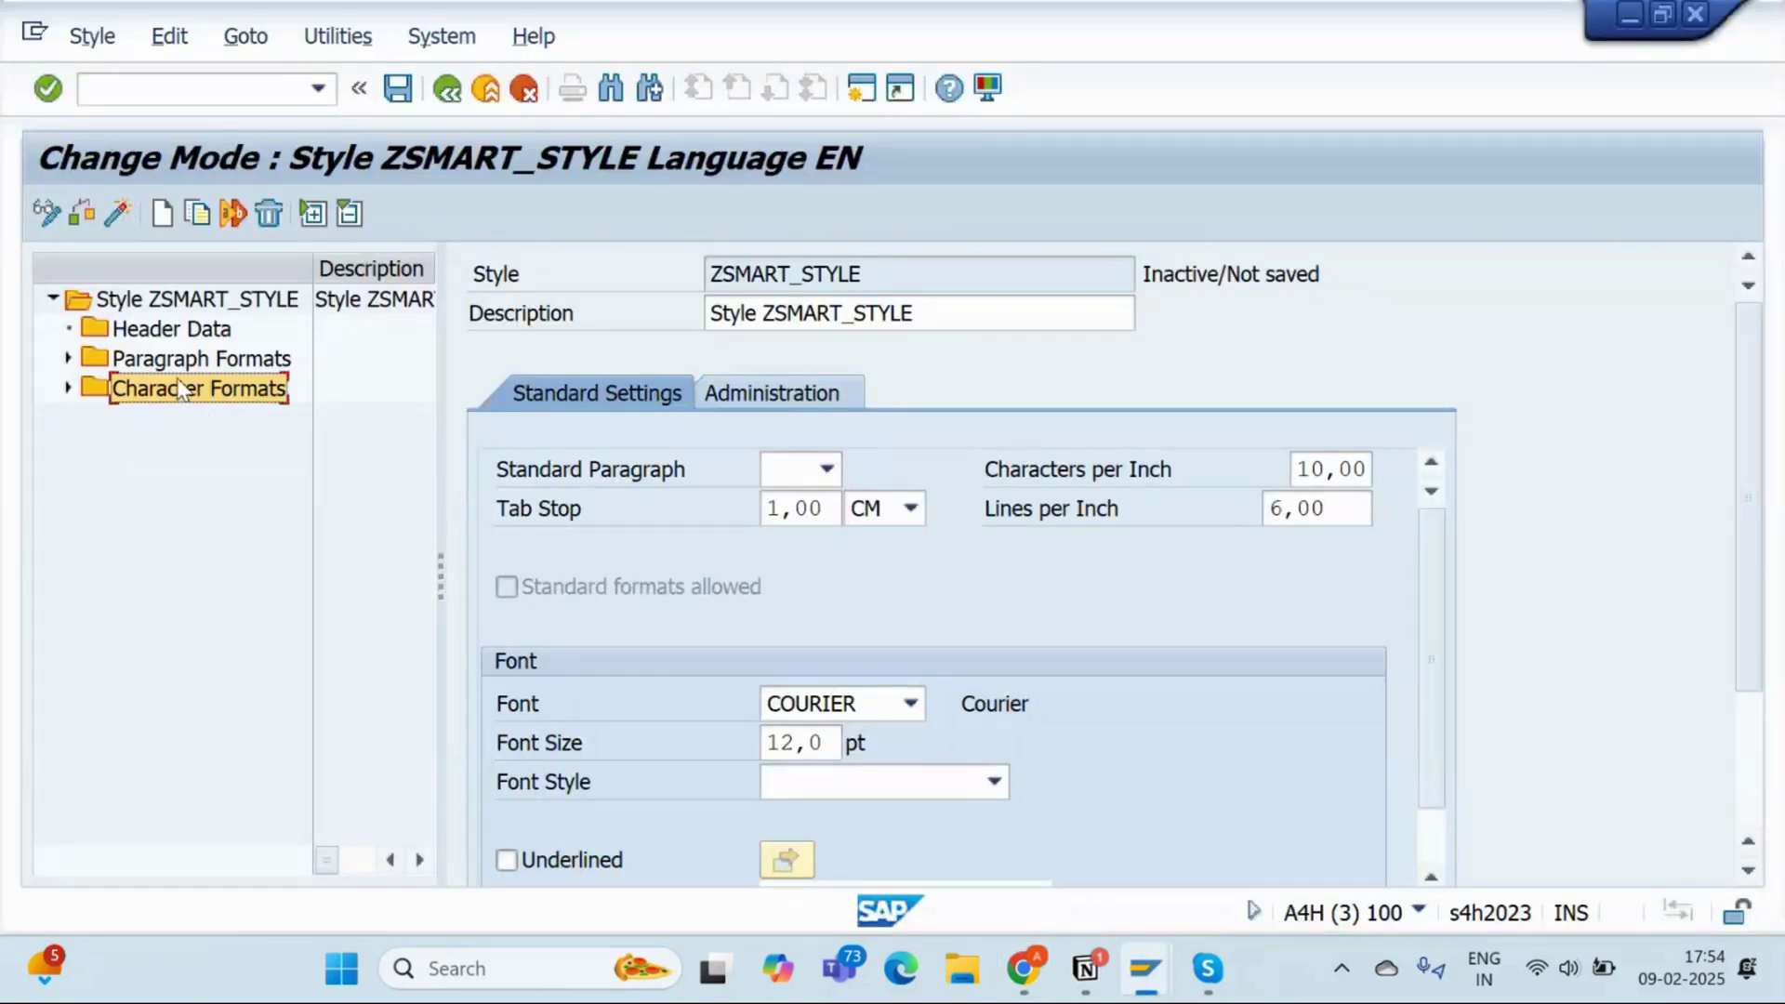
{"action": "left_click", "coordinate": [127, 370]}
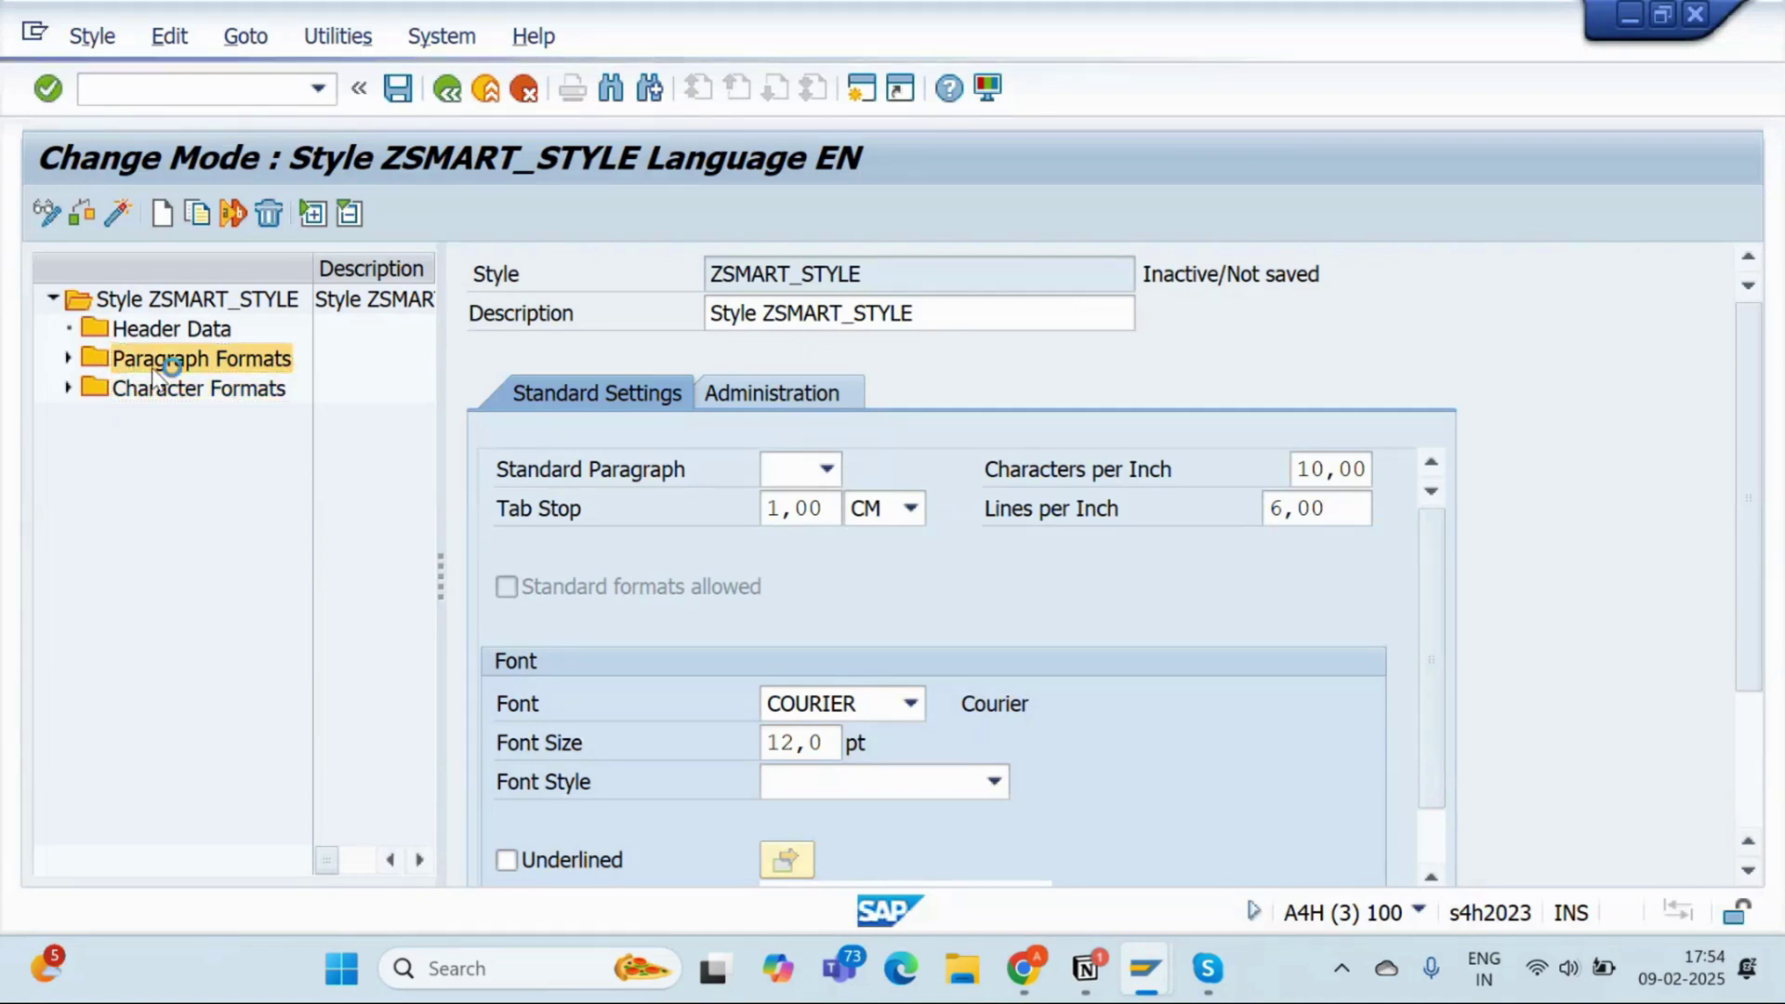
{"action": "right_click", "coordinate": [152, 368]}
{"action": "left_click", "coordinate": [249, 466]}
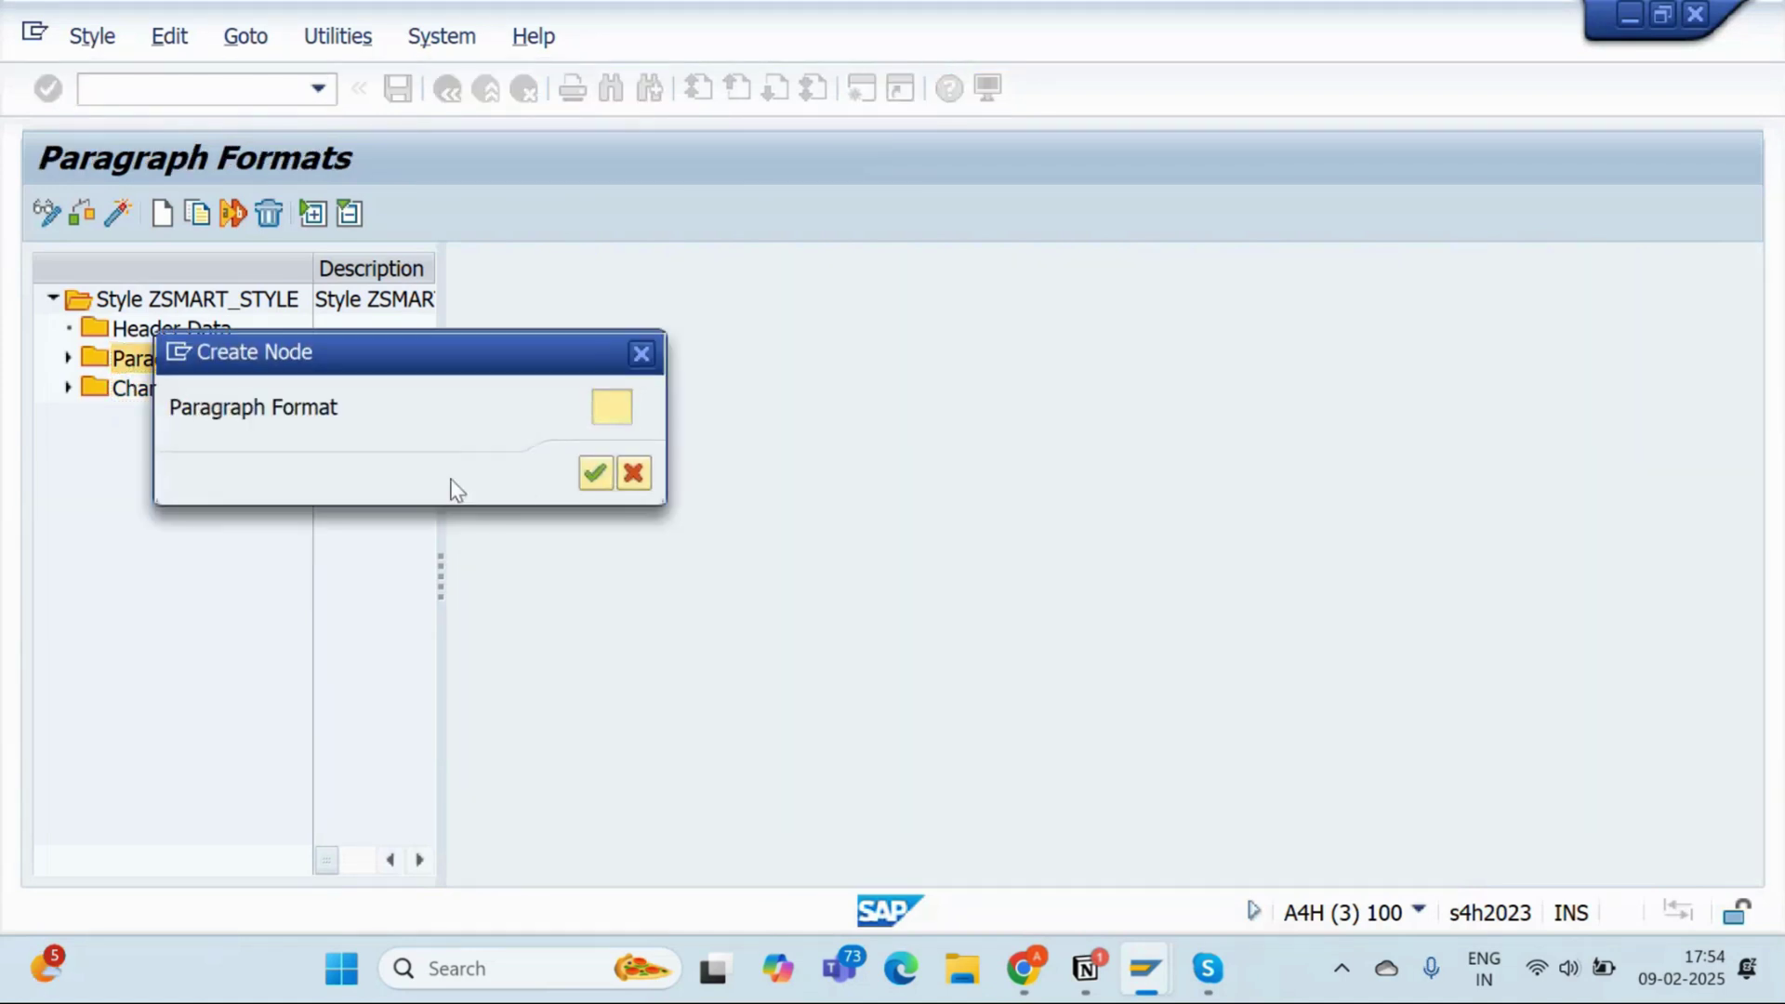
{"action": "left_click_drag", "start_coordinate": [504, 349], "coordinate": [854, 363]}
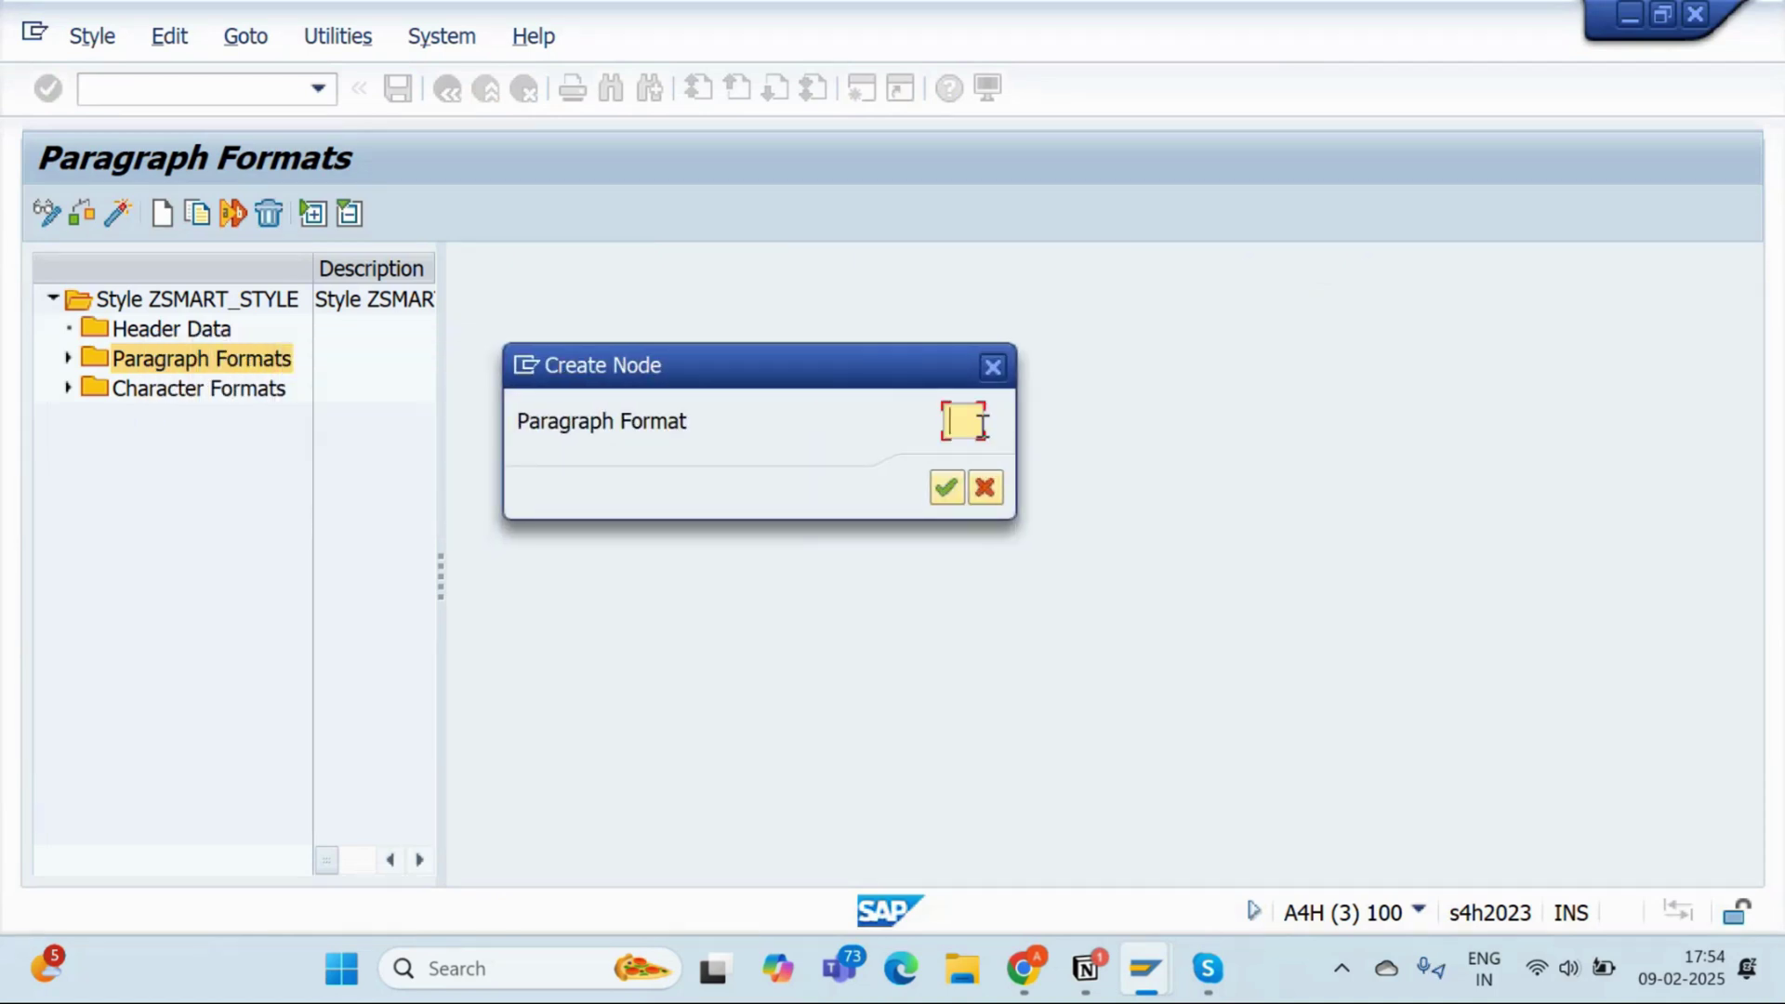
{"action": "type", "text": "AA"}
{"action": "key", "text": "Return"}
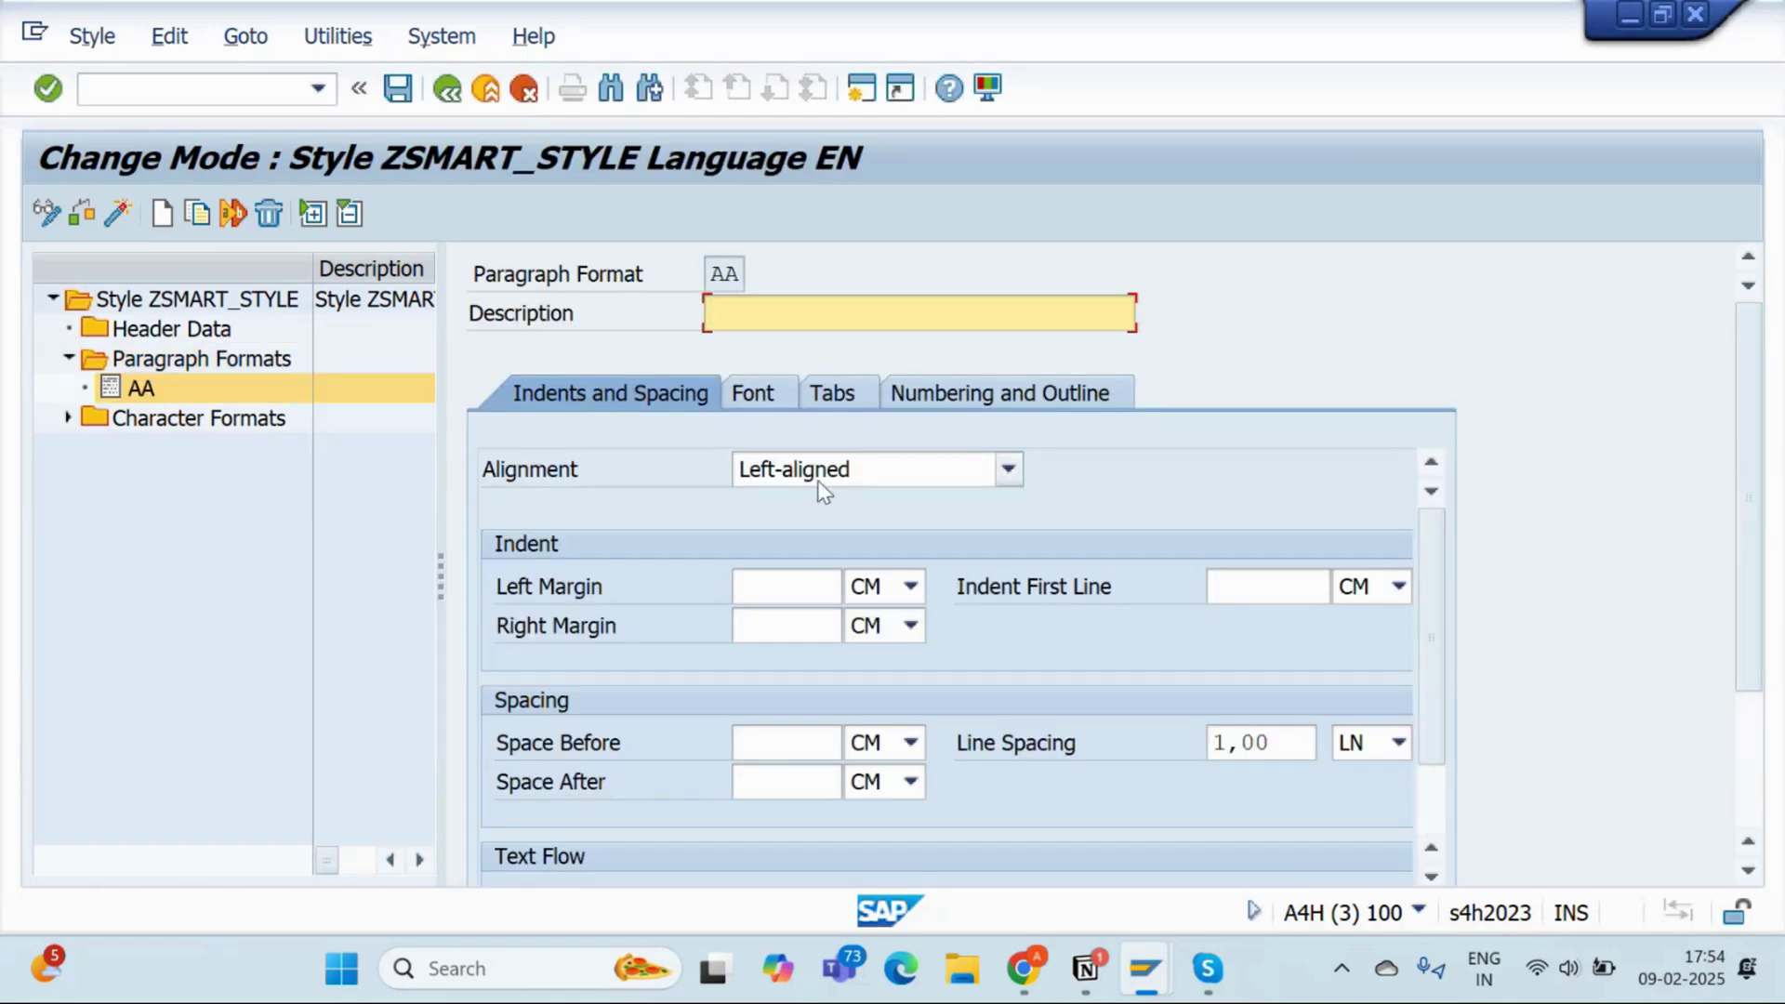
Check the heading in the sample form in Chrome and describe paragraph format AA as "Employee Details Heading"
{"action": "key", "text": "alt+Tab"}
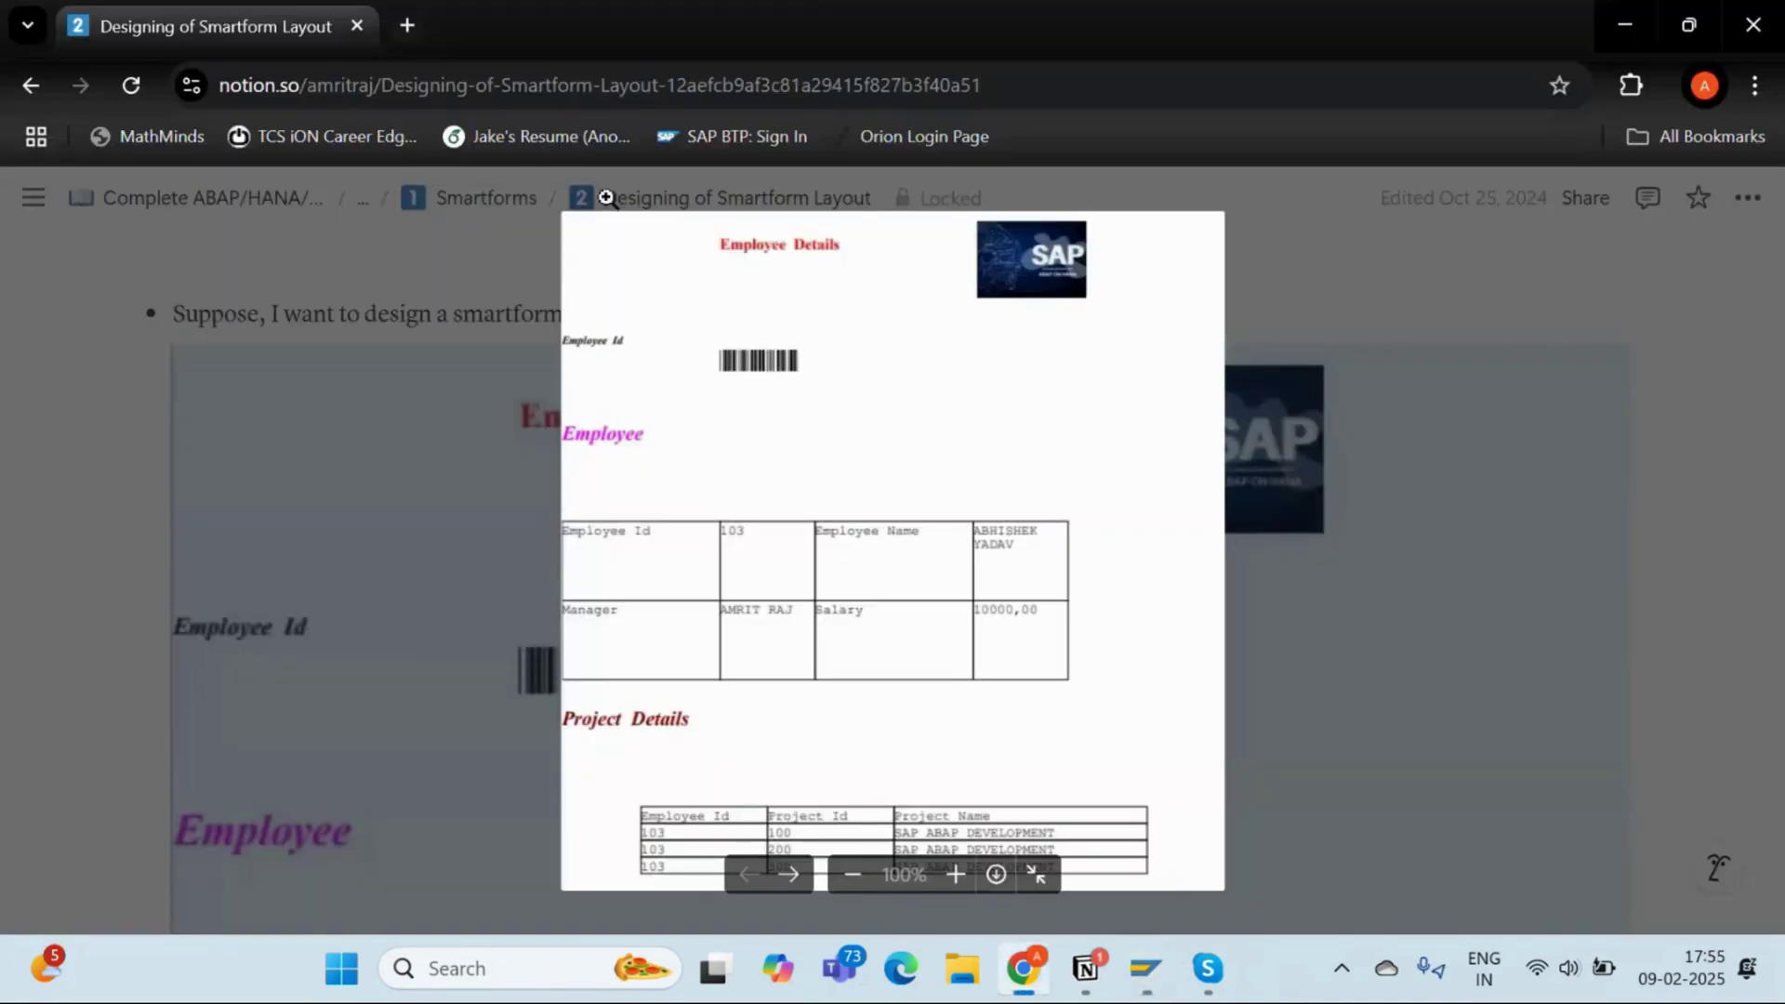
{"action": "key", "text": "alt+Tab"}
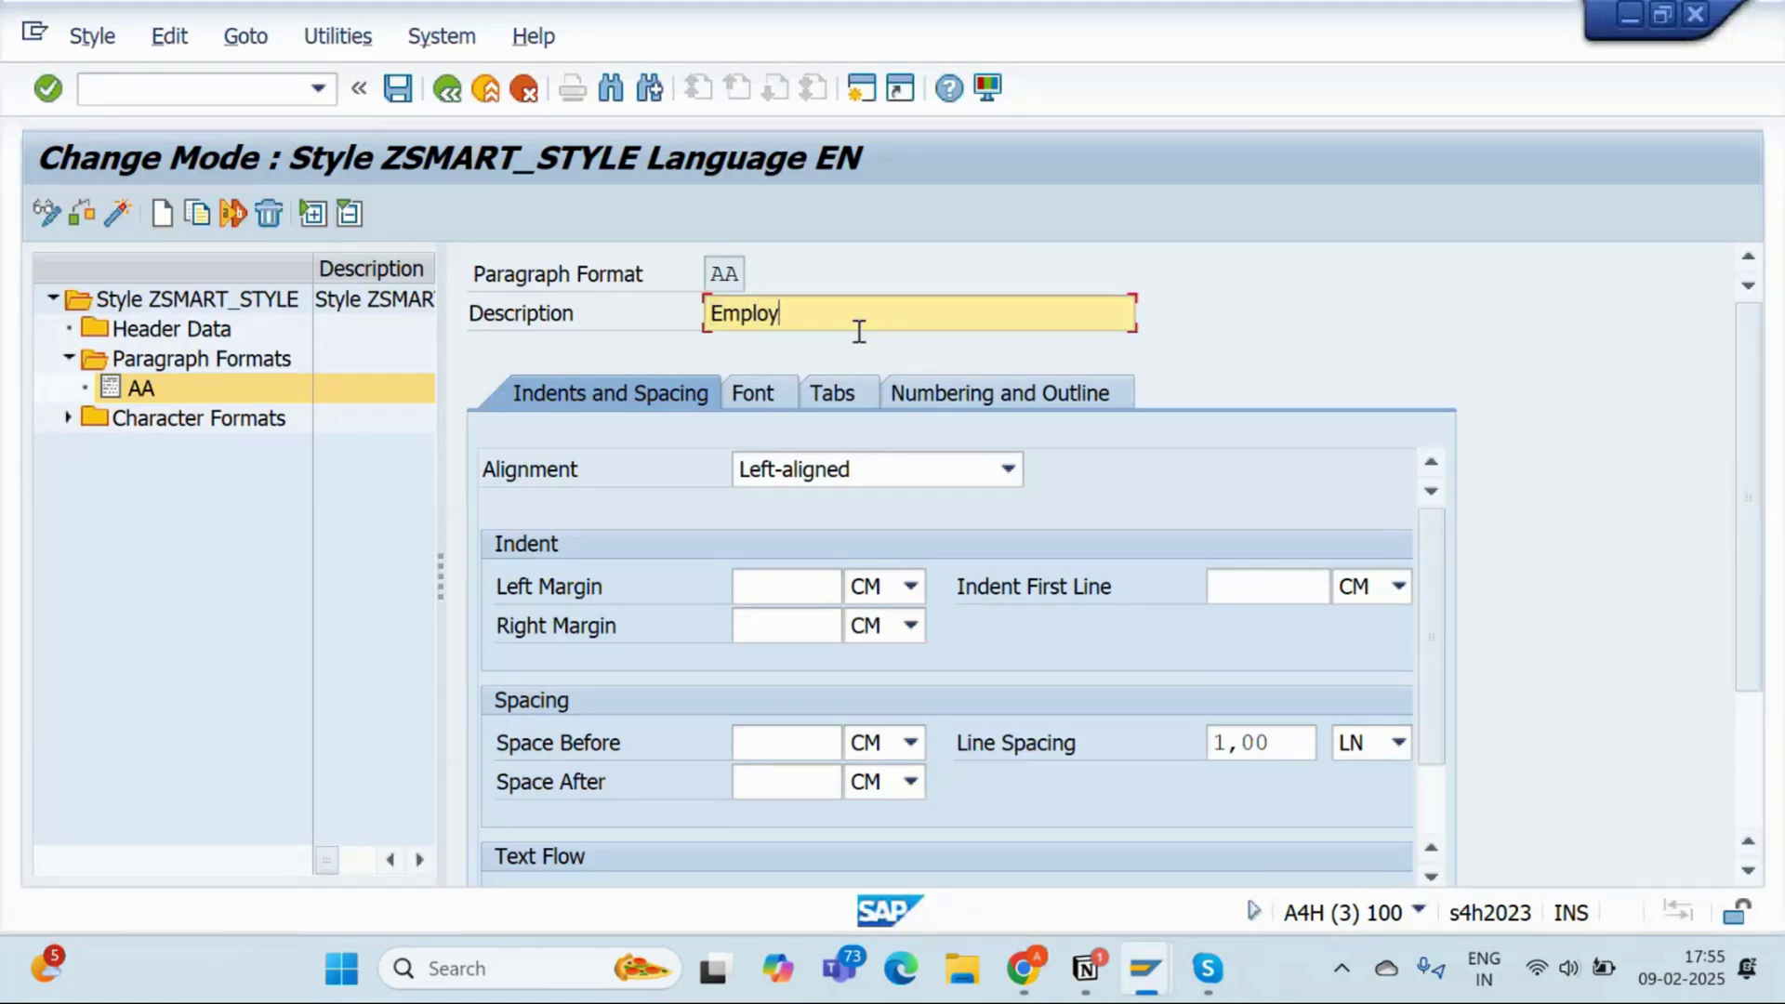
{"action": "type", "text": "tails Heading"}
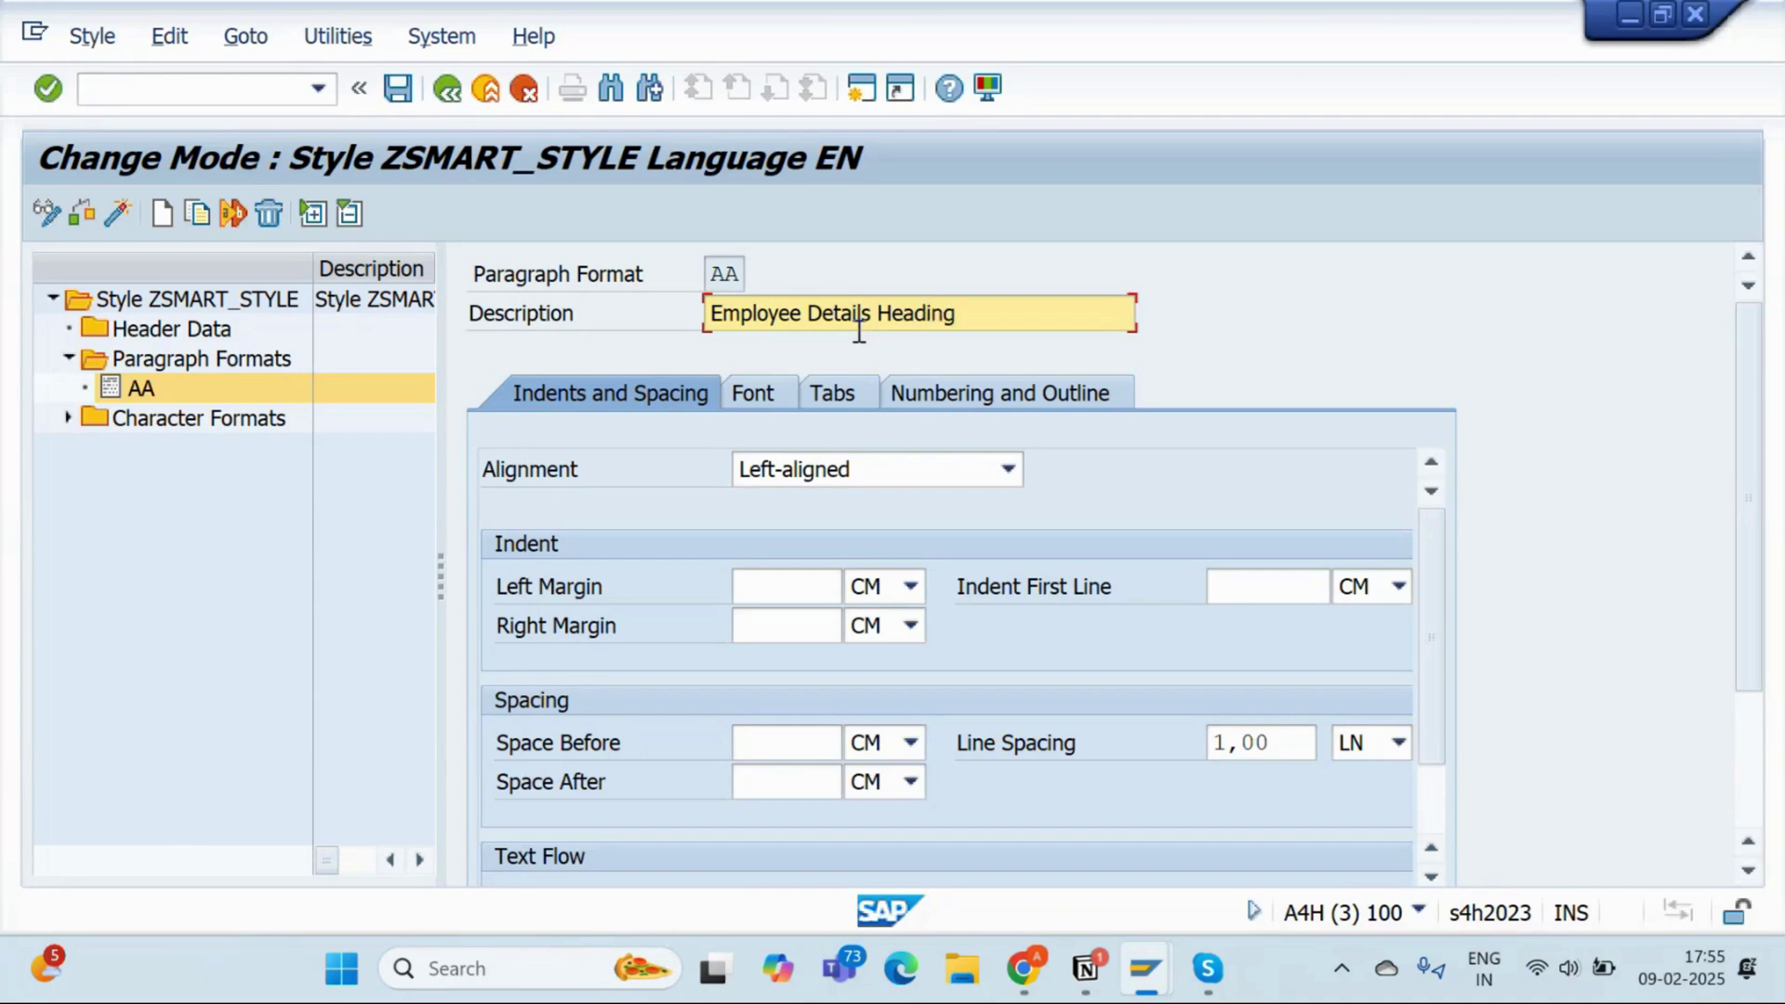
Set the font of paragraph format AA to TIMES, 25 pt, Bold, in red
{"action": "left_click", "coordinate": [751, 398]}
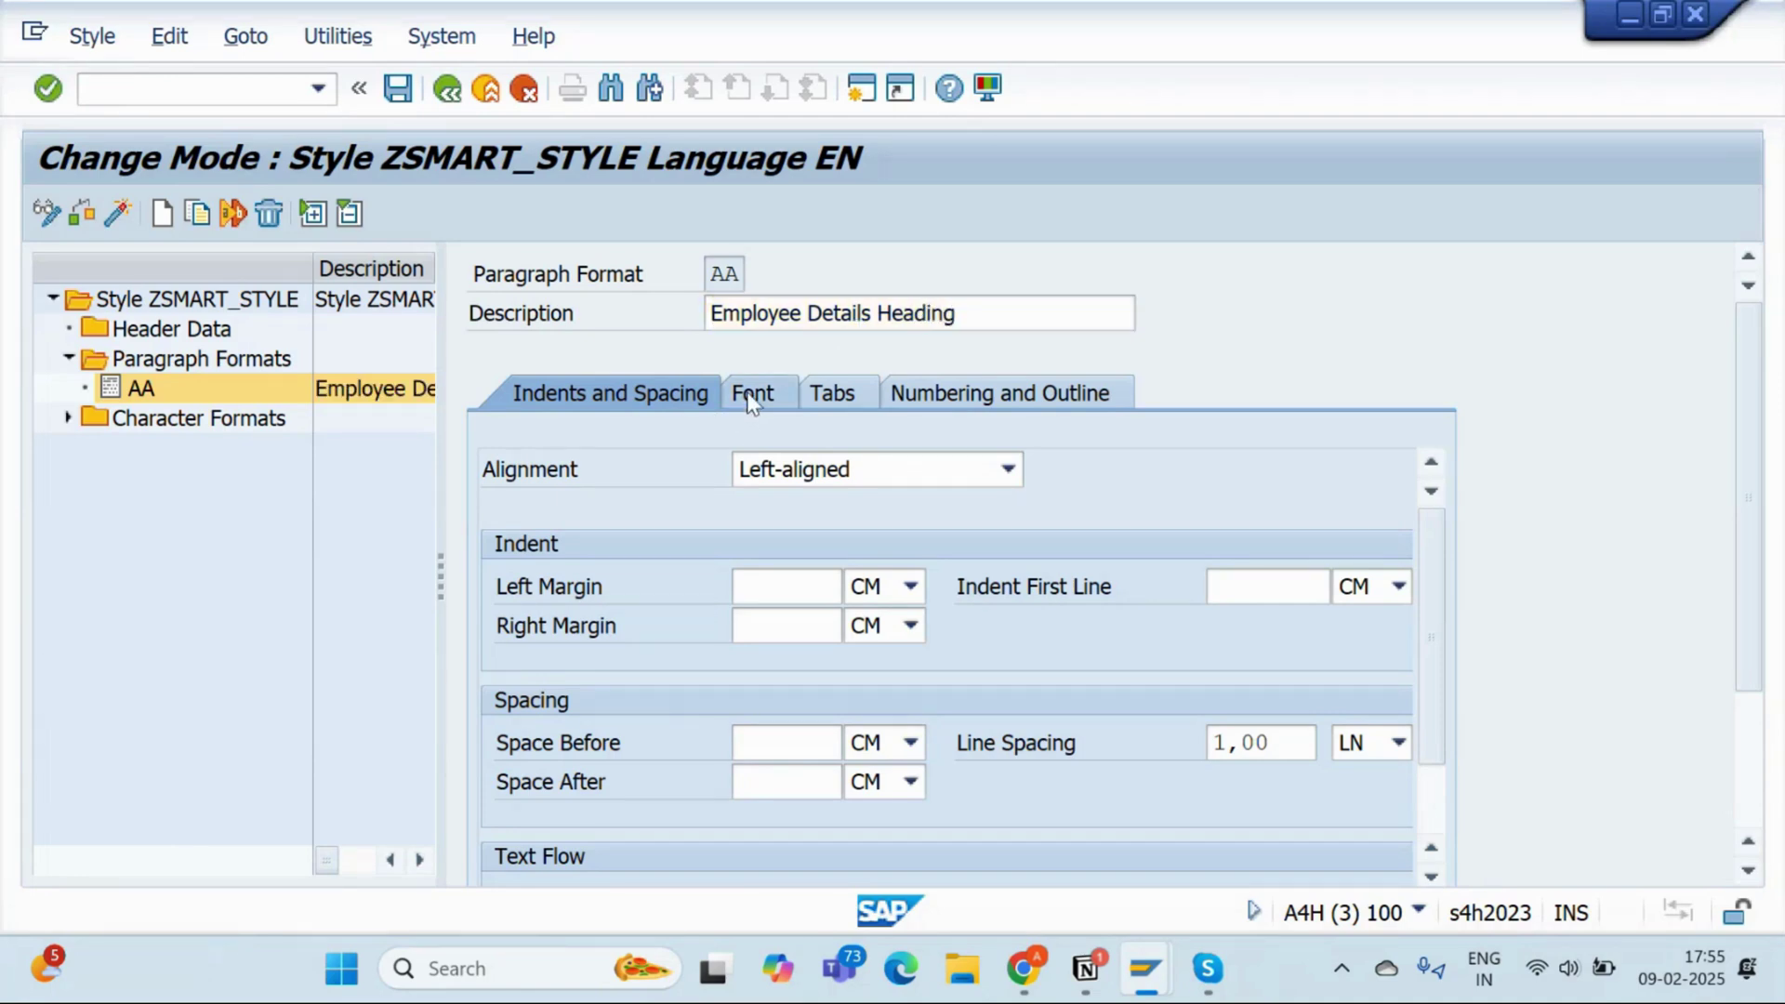
{"action": "left_click", "coordinate": [938, 468]}
{"action": "scroll", "coordinate": [831, 832], "scroll_direction": "down", "scroll_amount": 15}
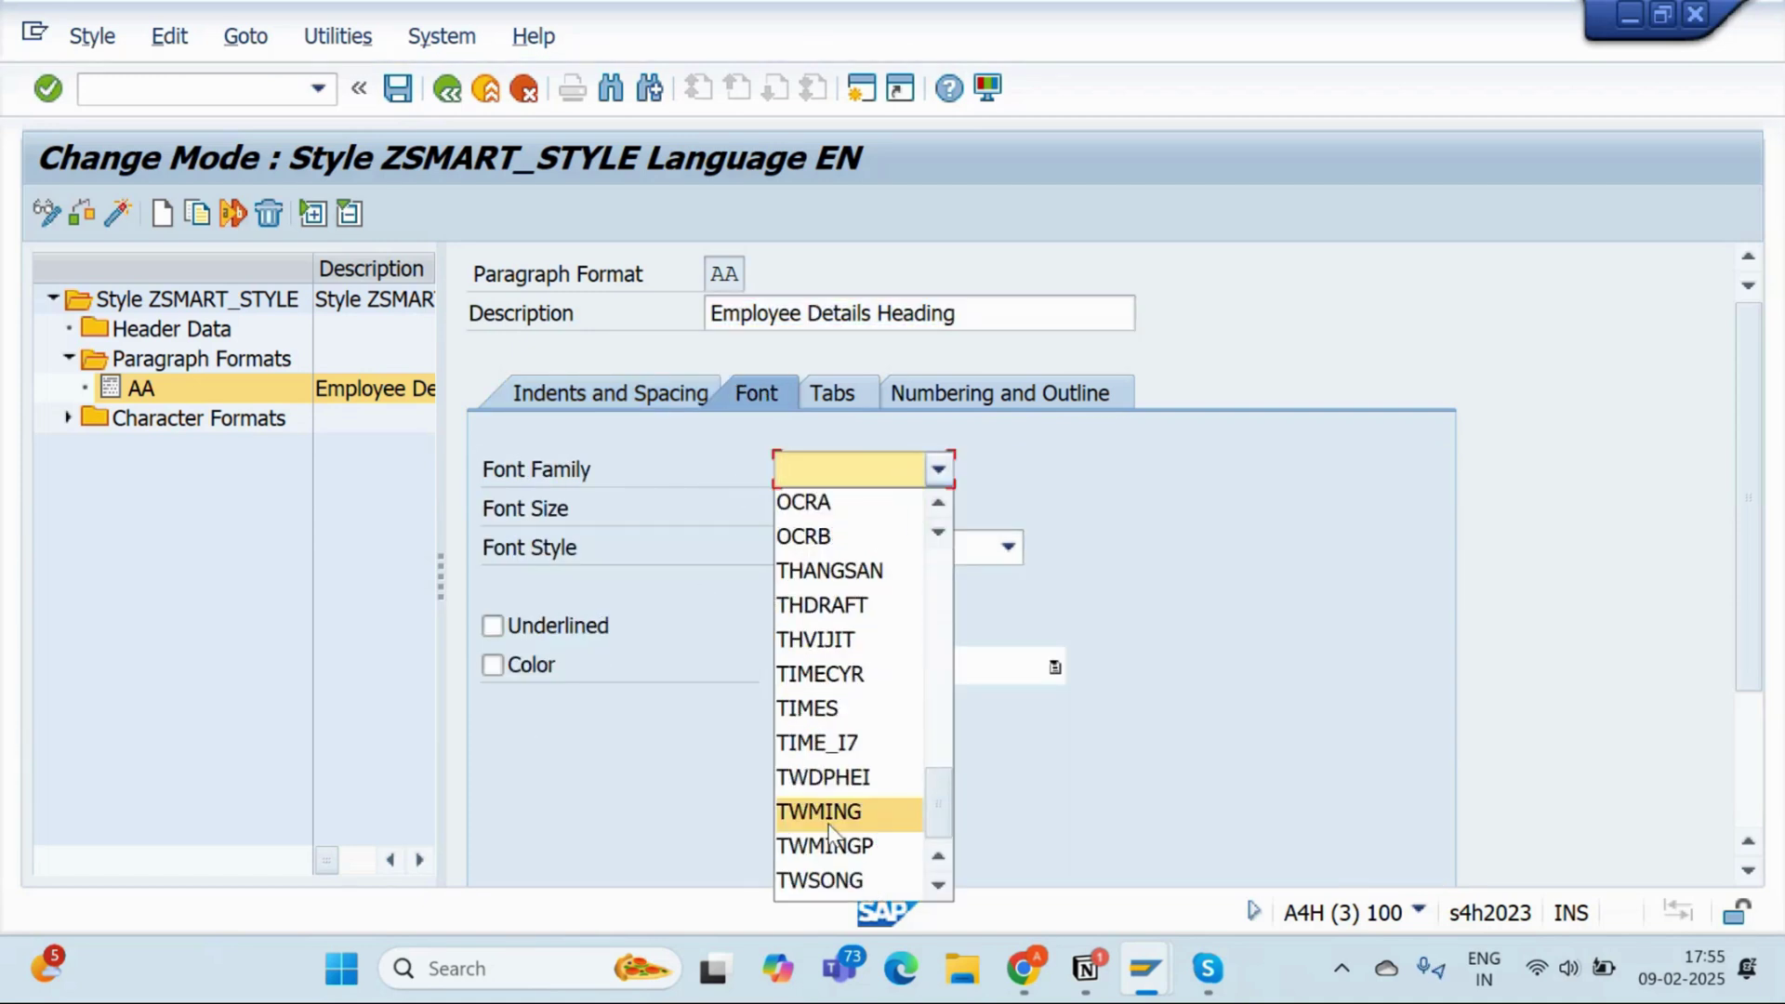
{"action": "left_click", "coordinate": [842, 714]}
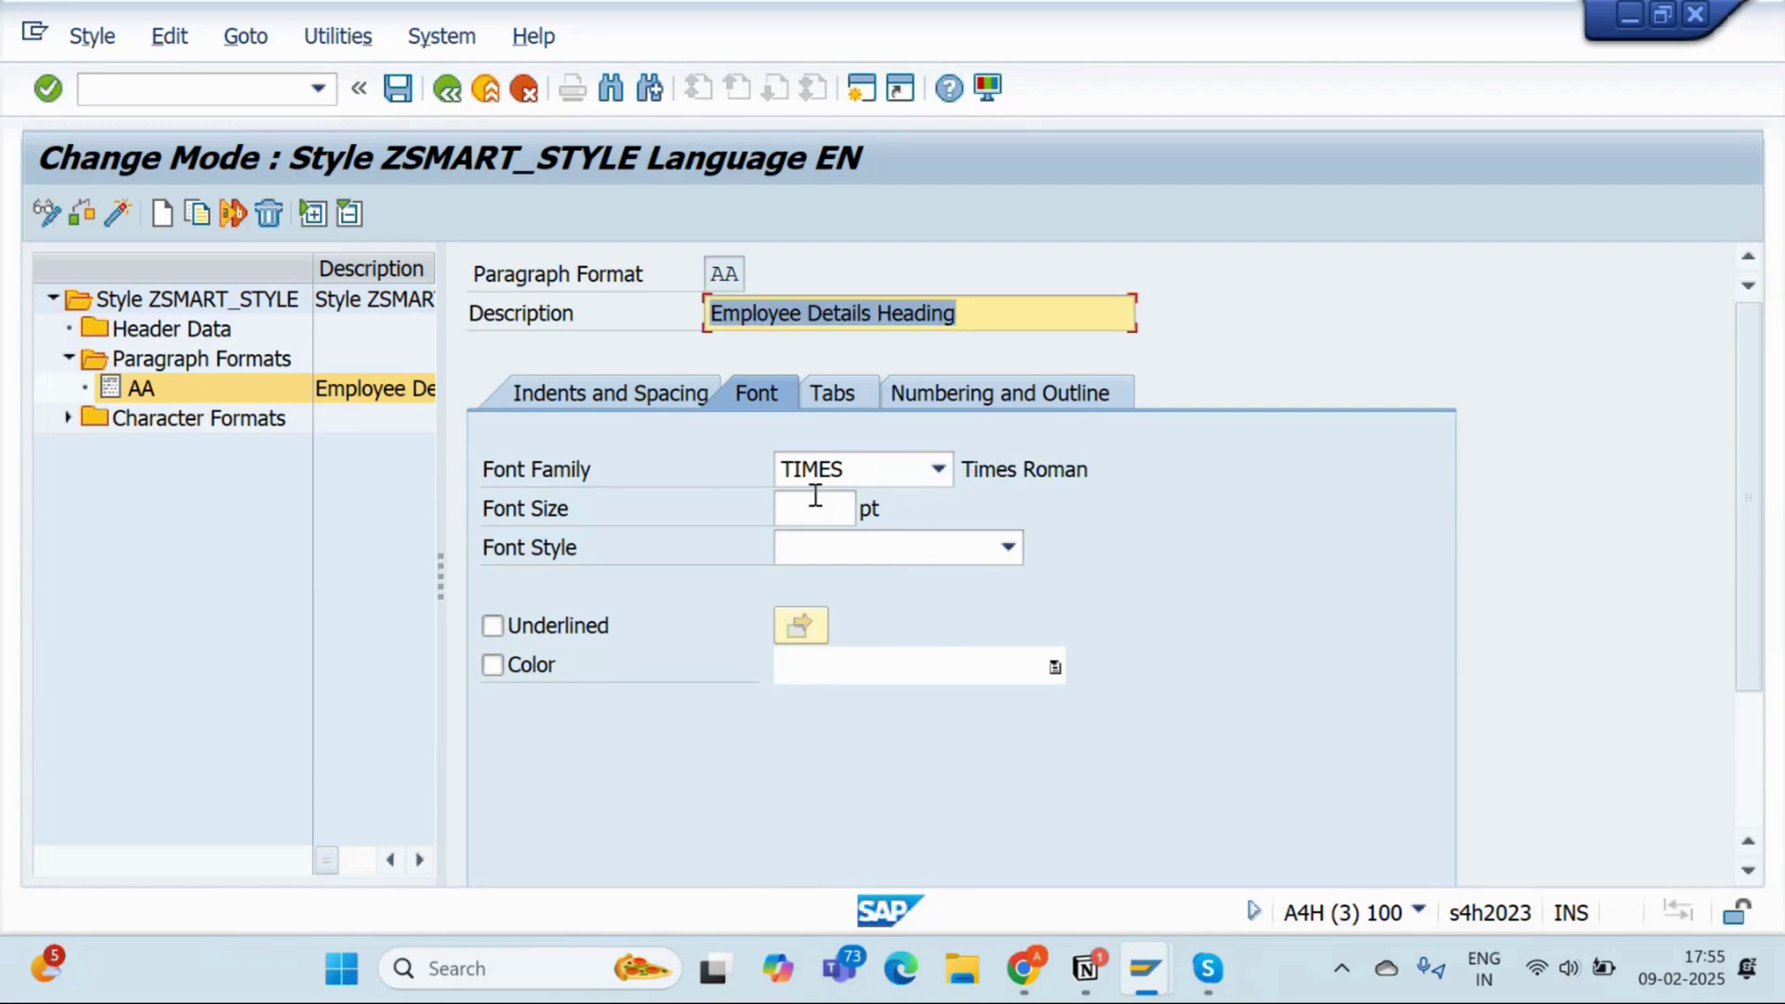
{"action": "left_click", "coordinate": [845, 506]}
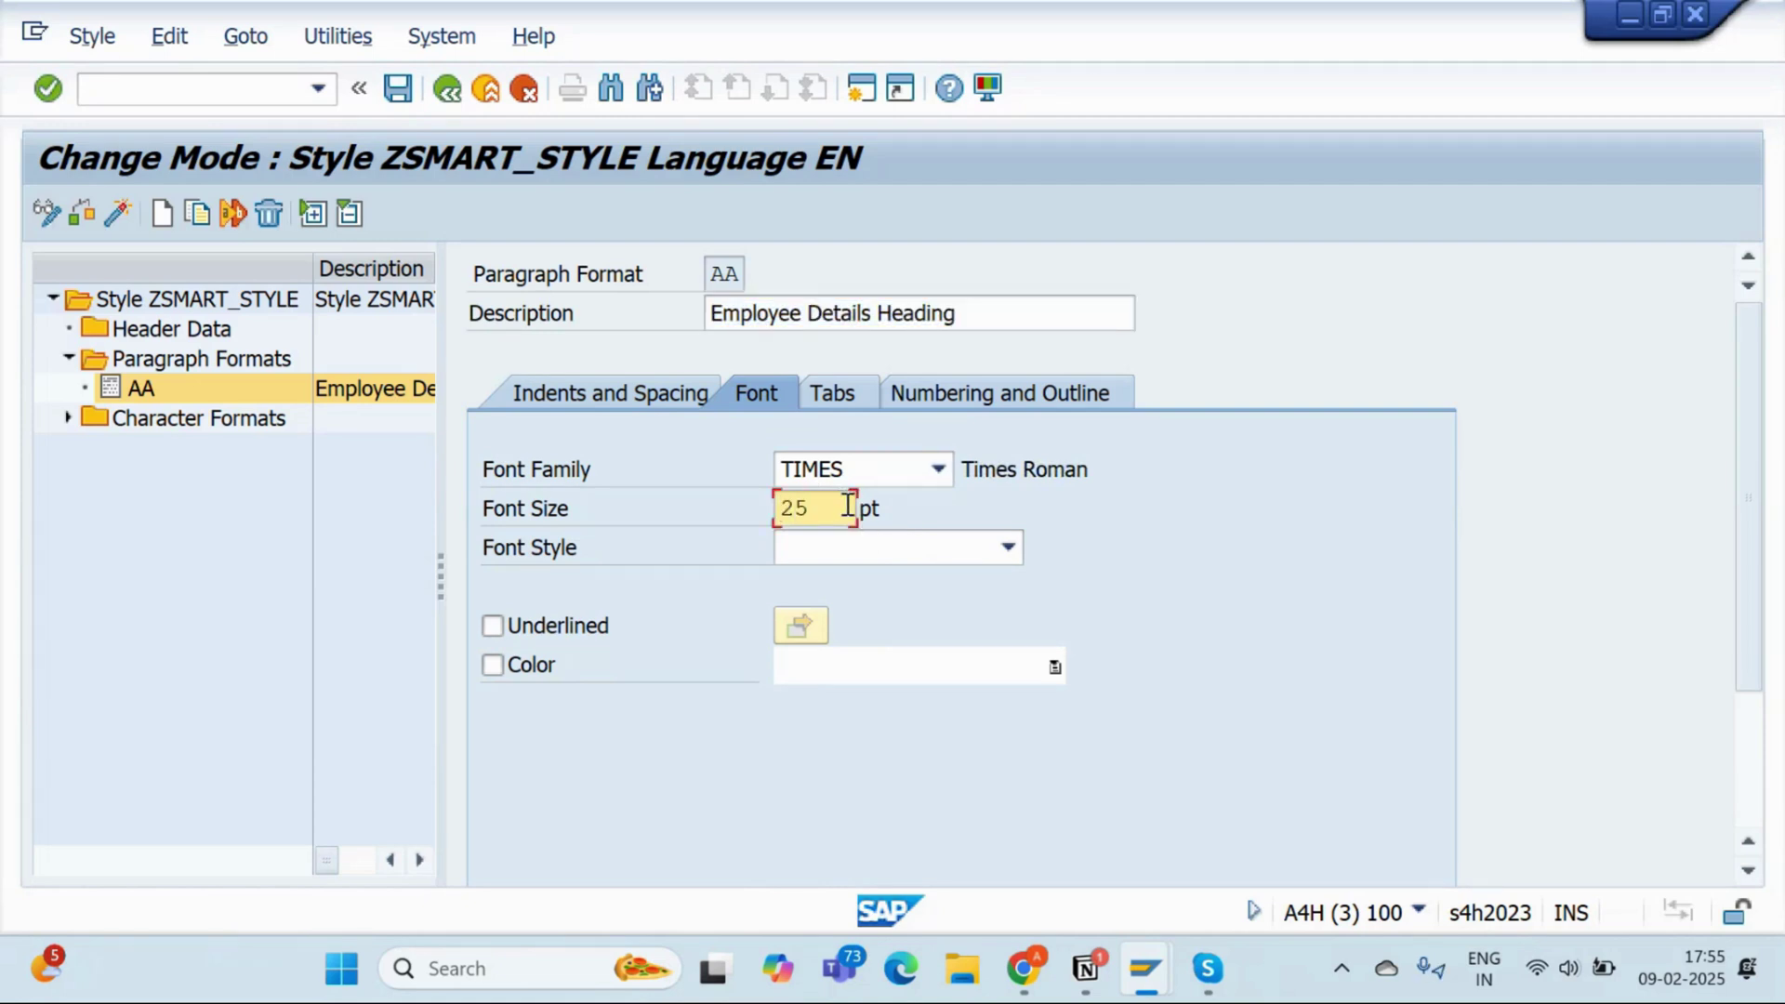
{"action": "left_click", "coordinate": [1007, 548]}
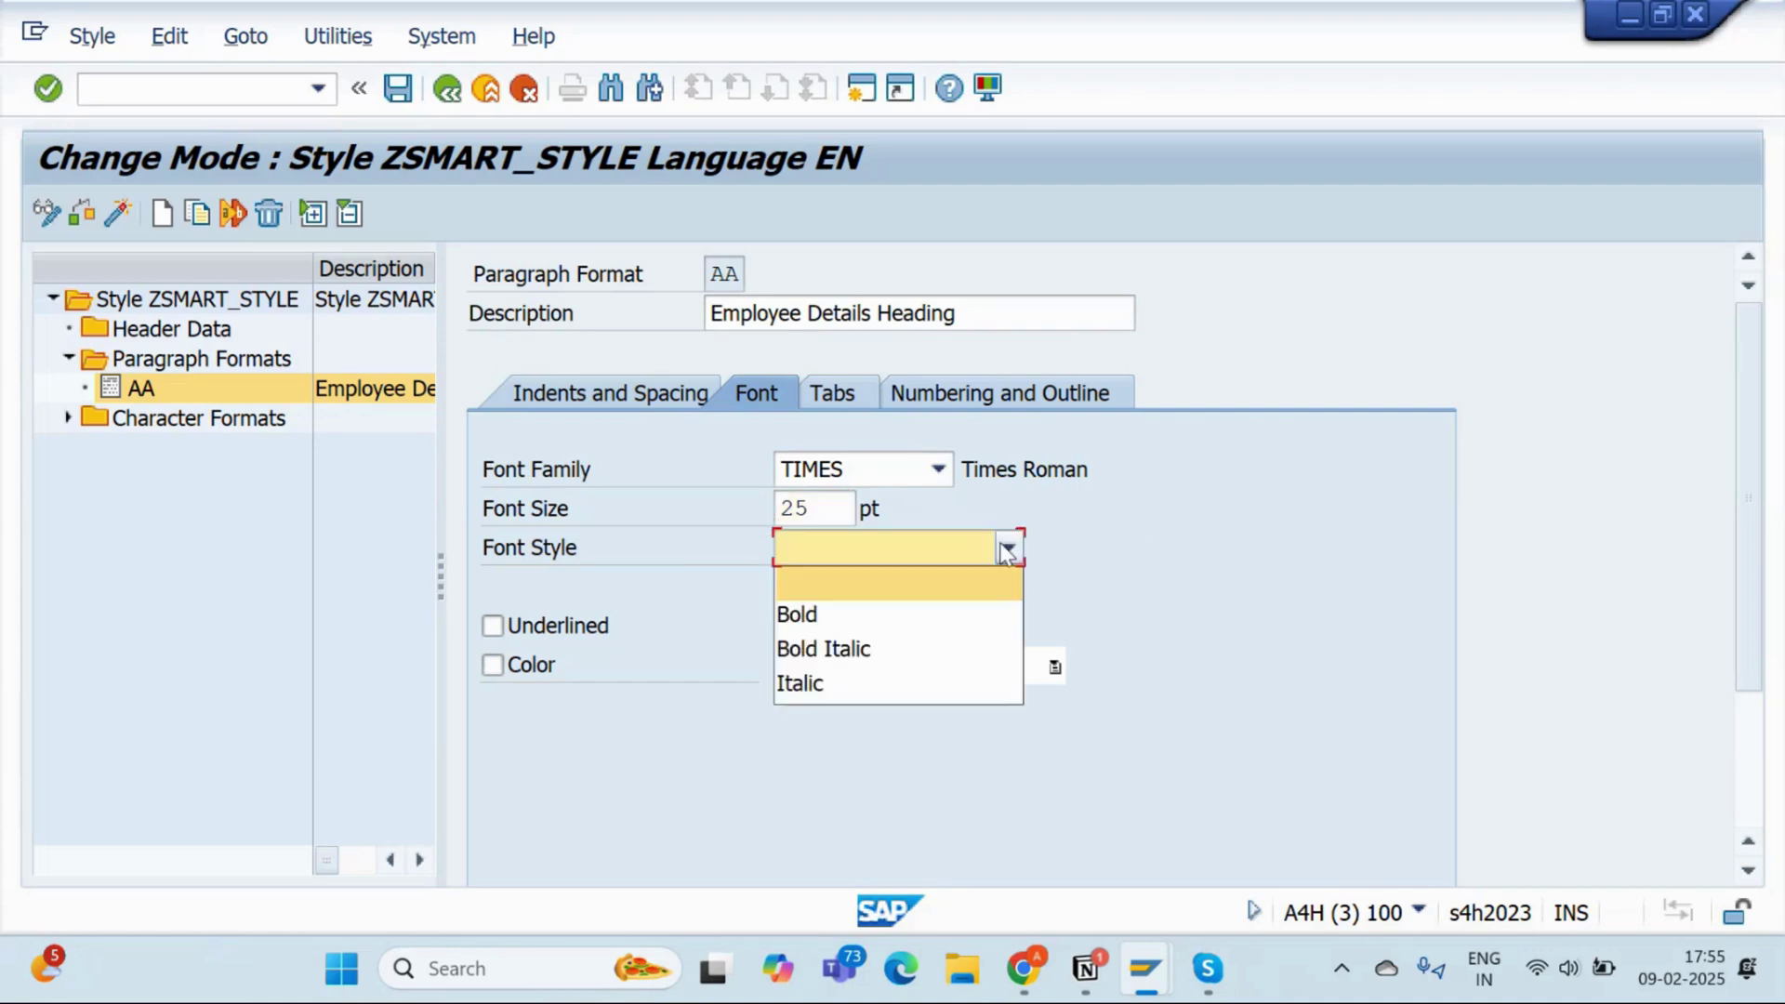
{"action": "left_click", "coordinate": [798, 615]}
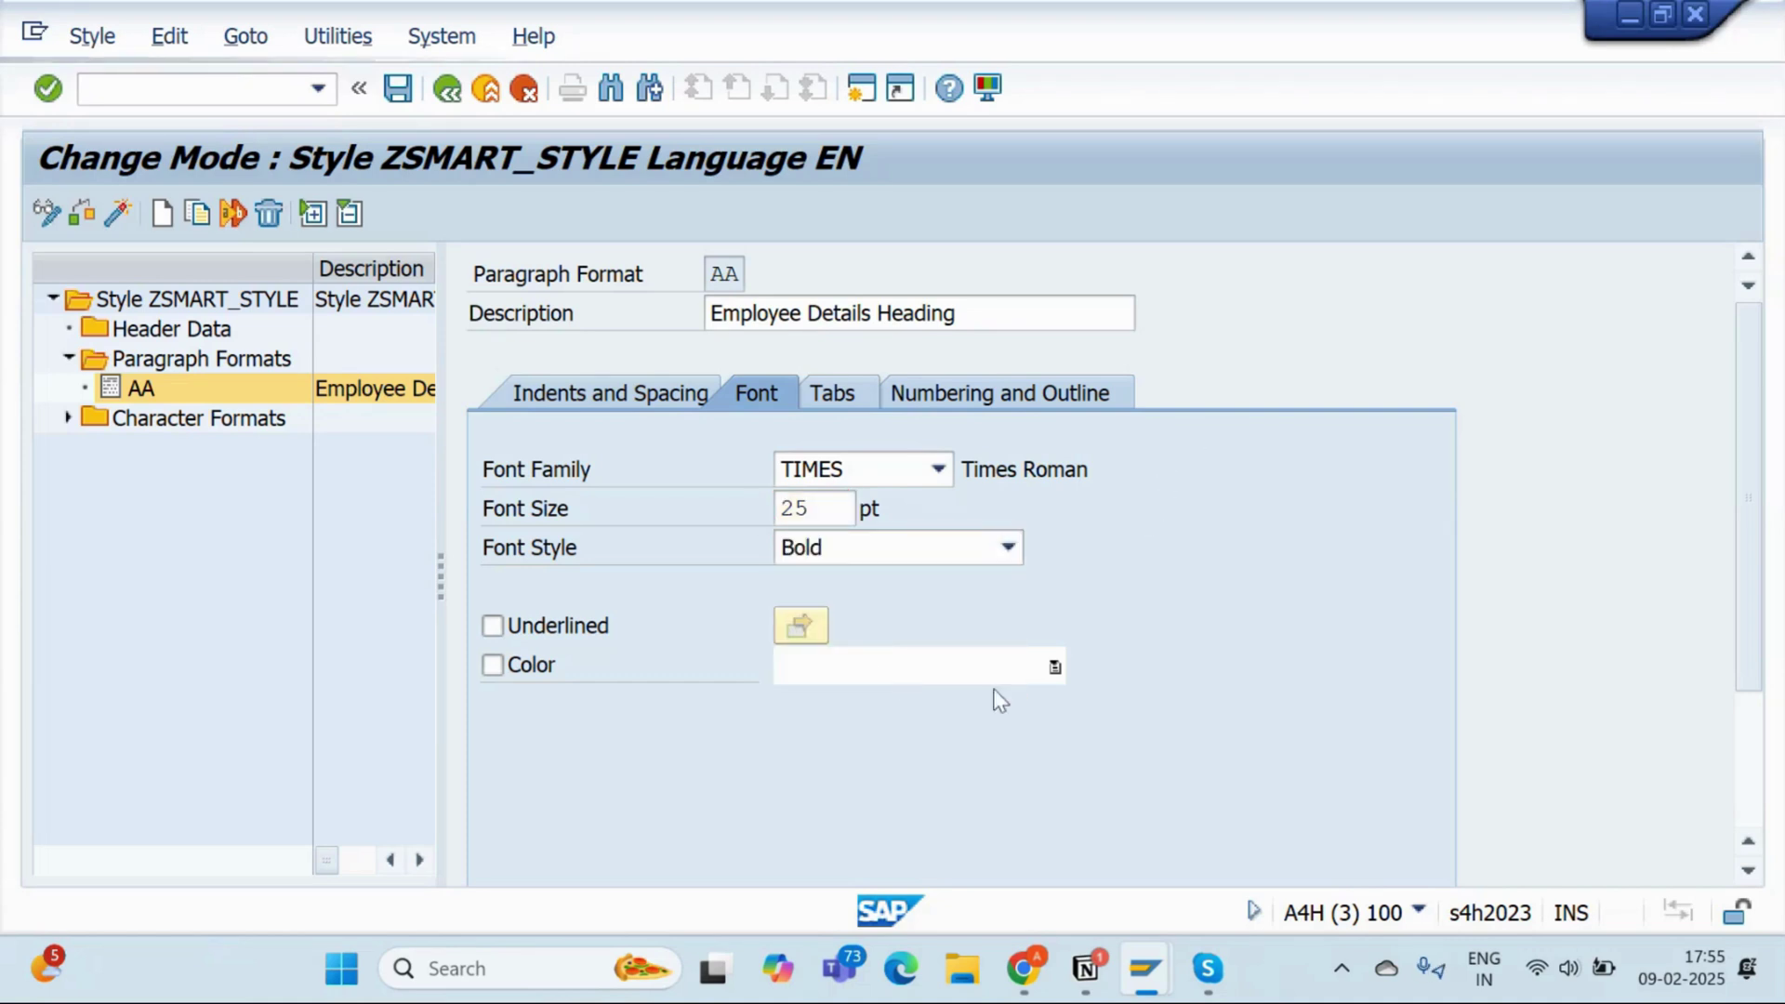
{"action": "left_click", "coordinate": [1057, 667]}
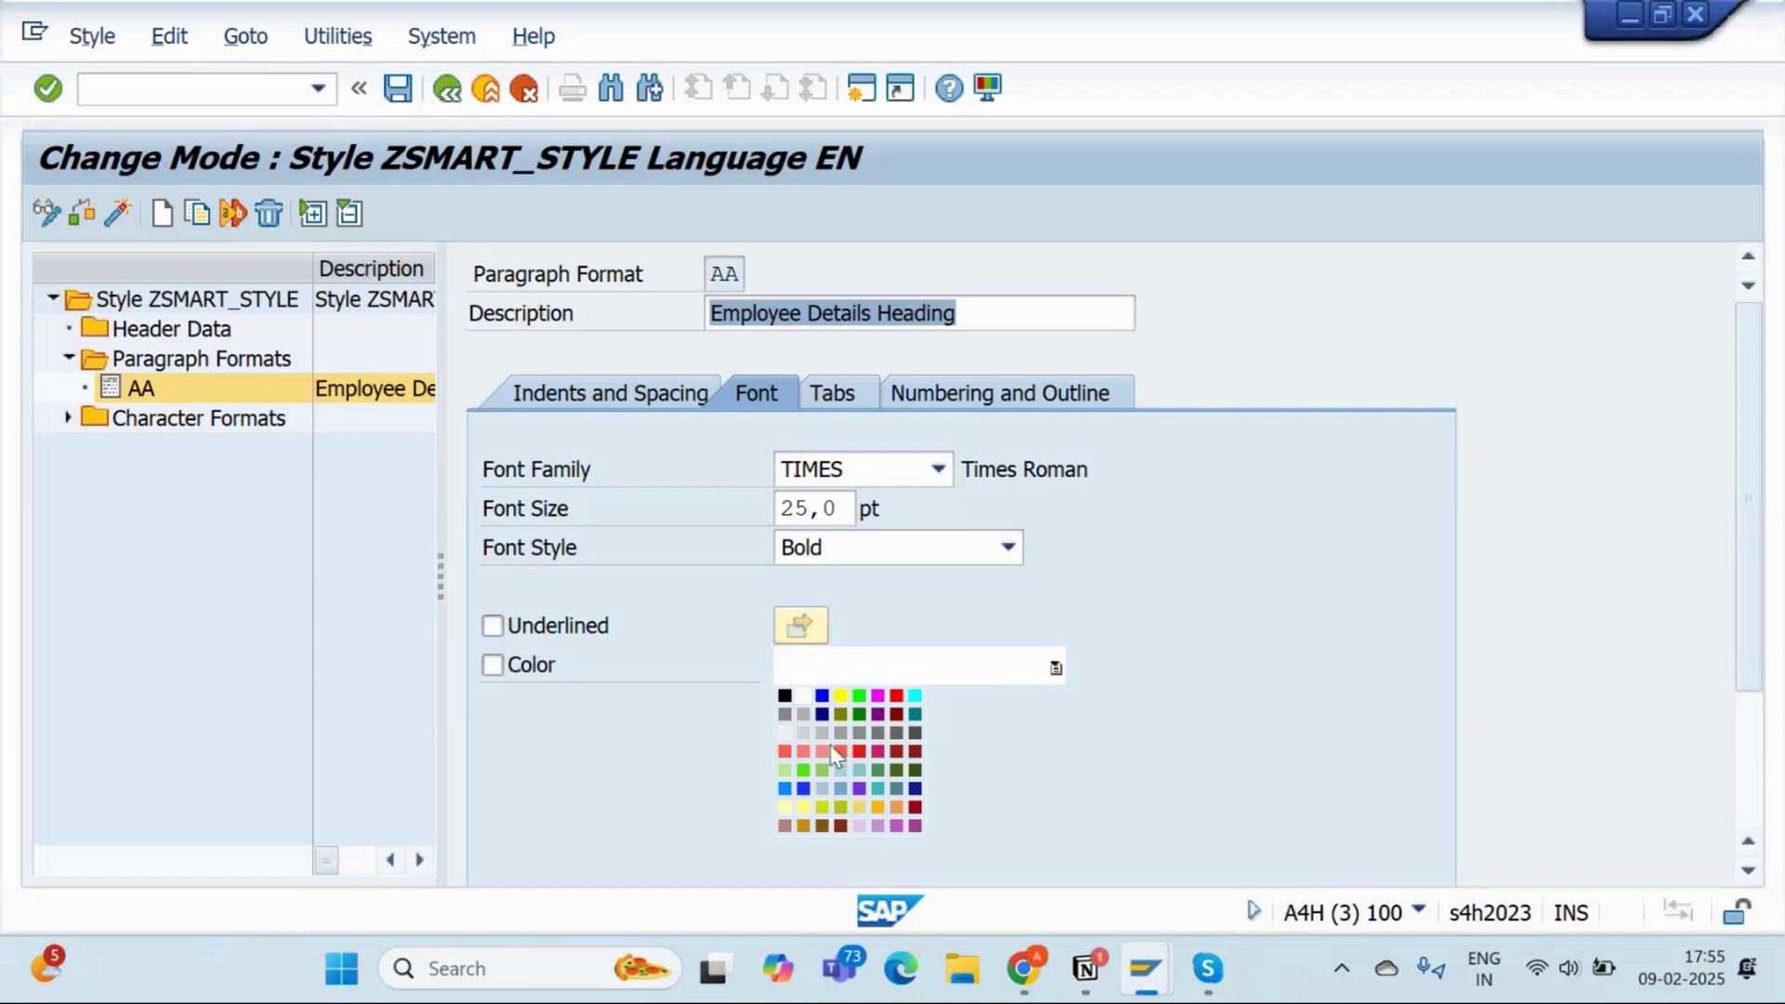
{"action": "left_click", "coordinate": [896, 696]}
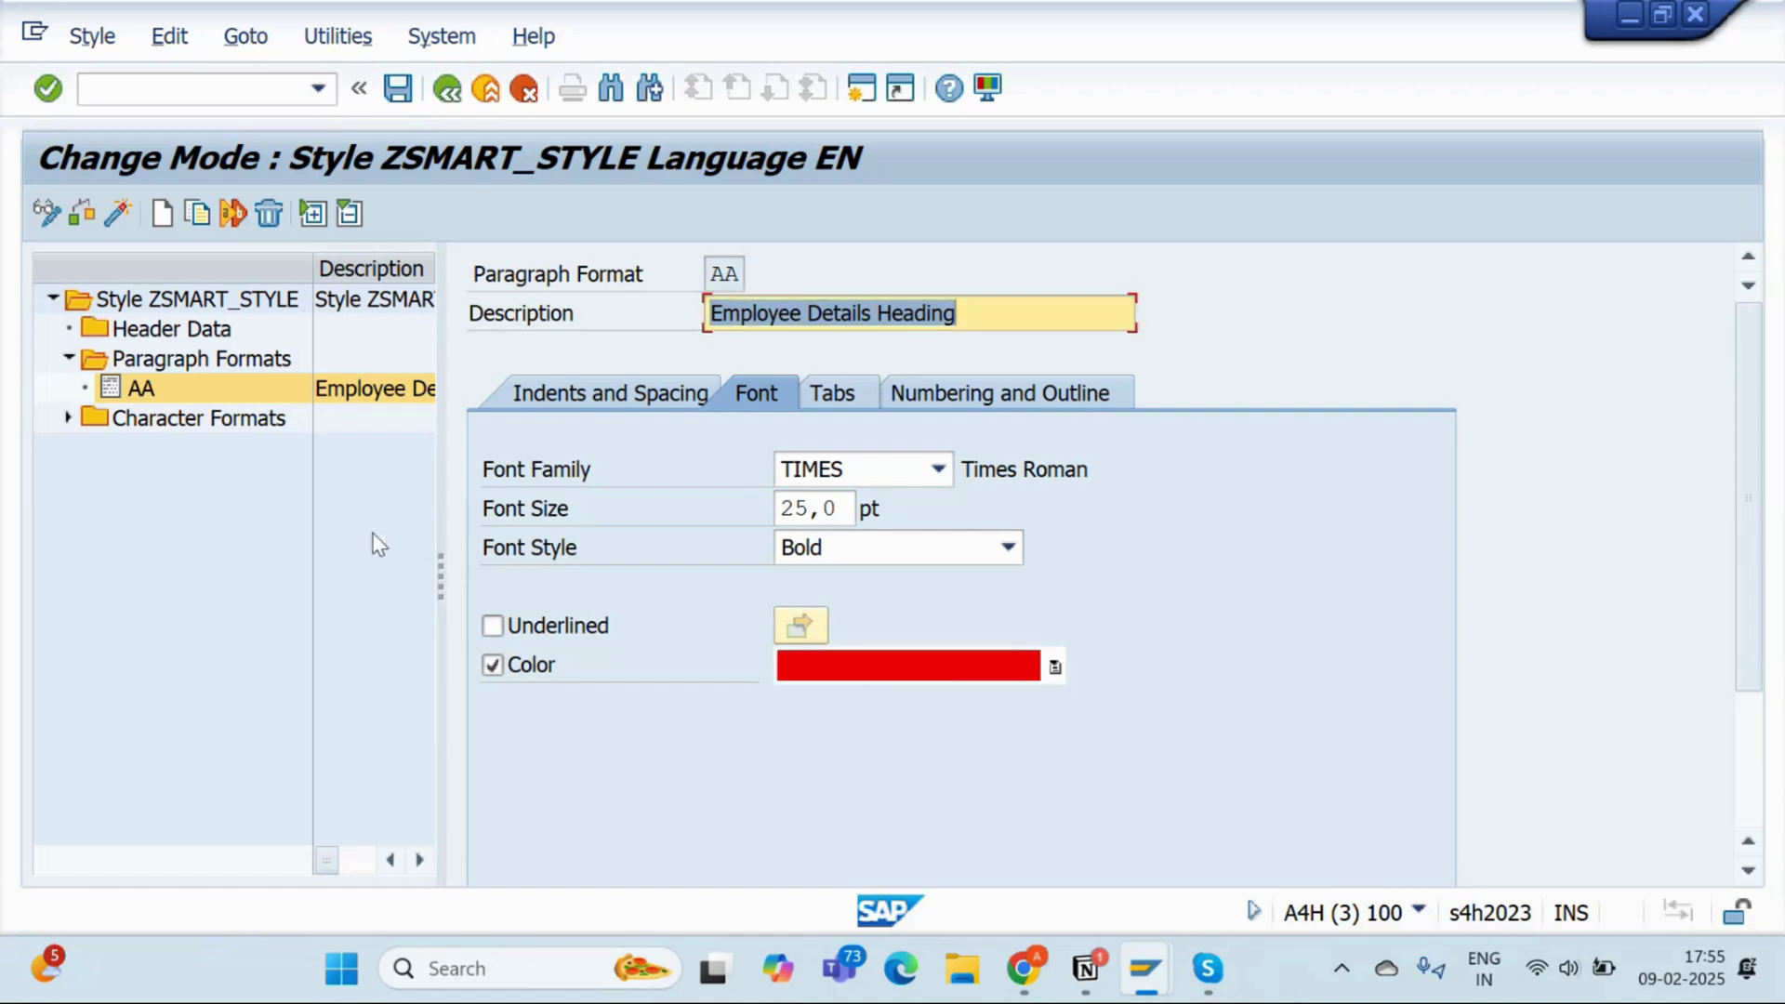
Set AA as the standard paragraph in the header data of ZSMART_STYLE
{"action": "left_click", "coordinate": [175, 335]}
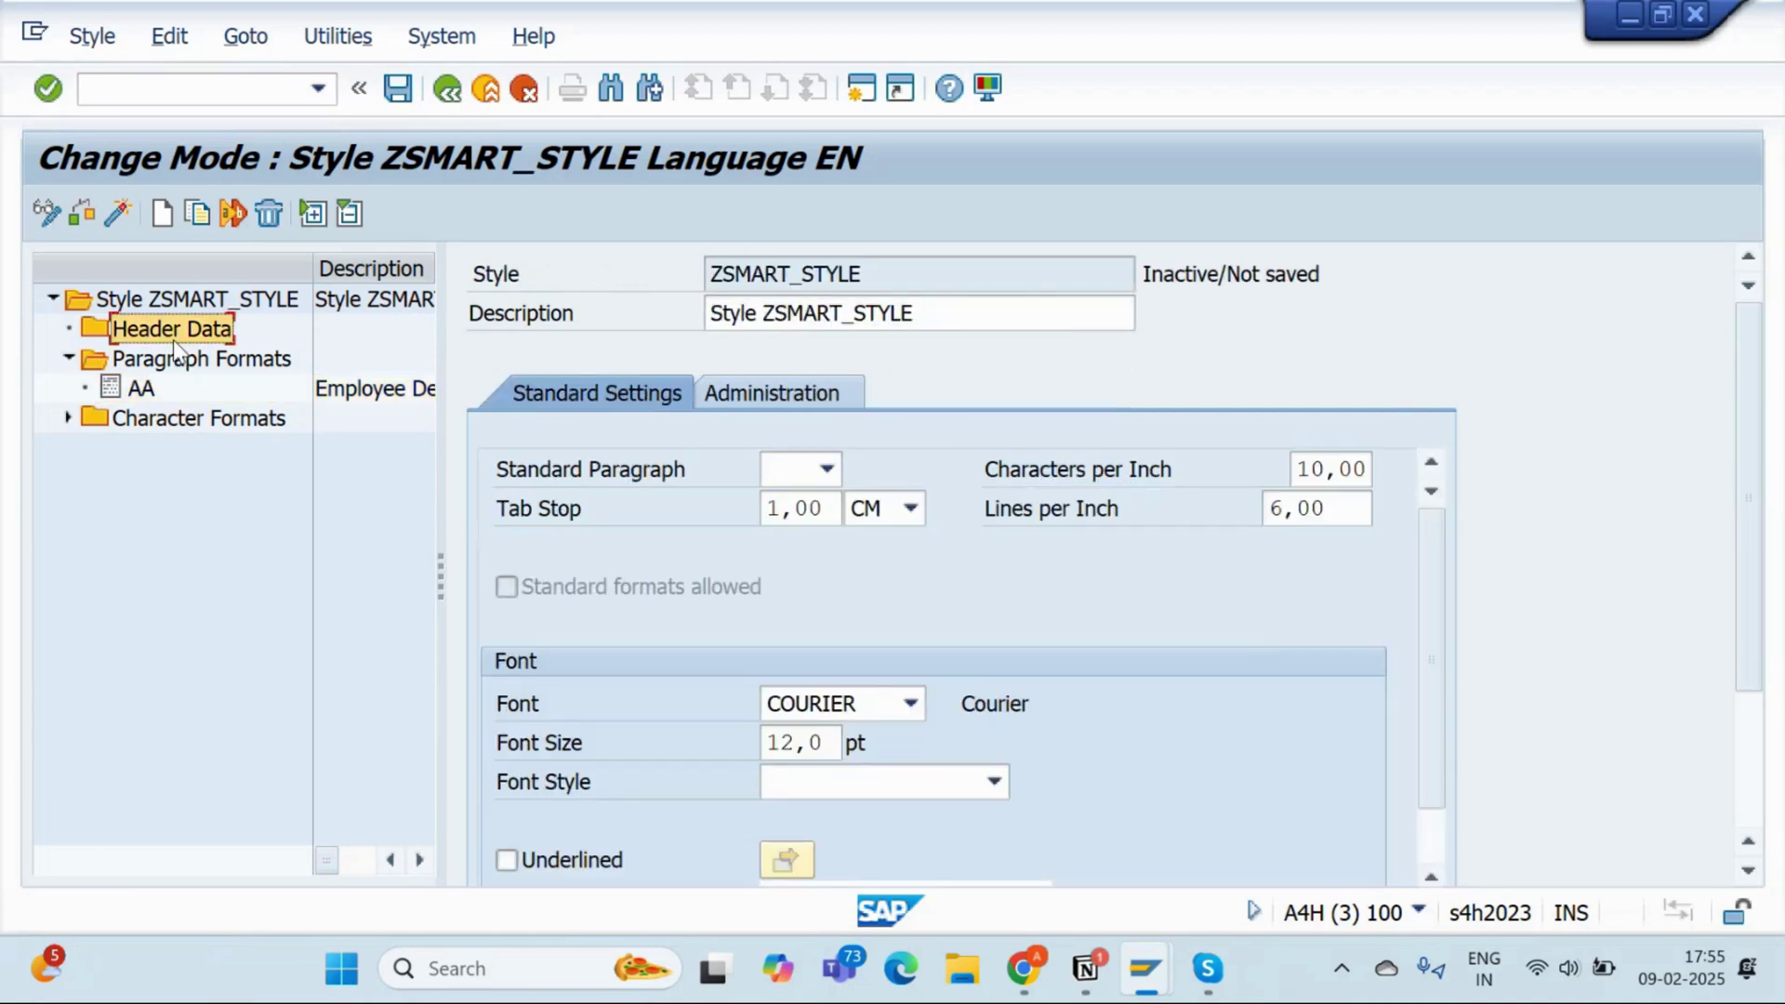
{"action": "left_click", "coordinate": [786, 466]}
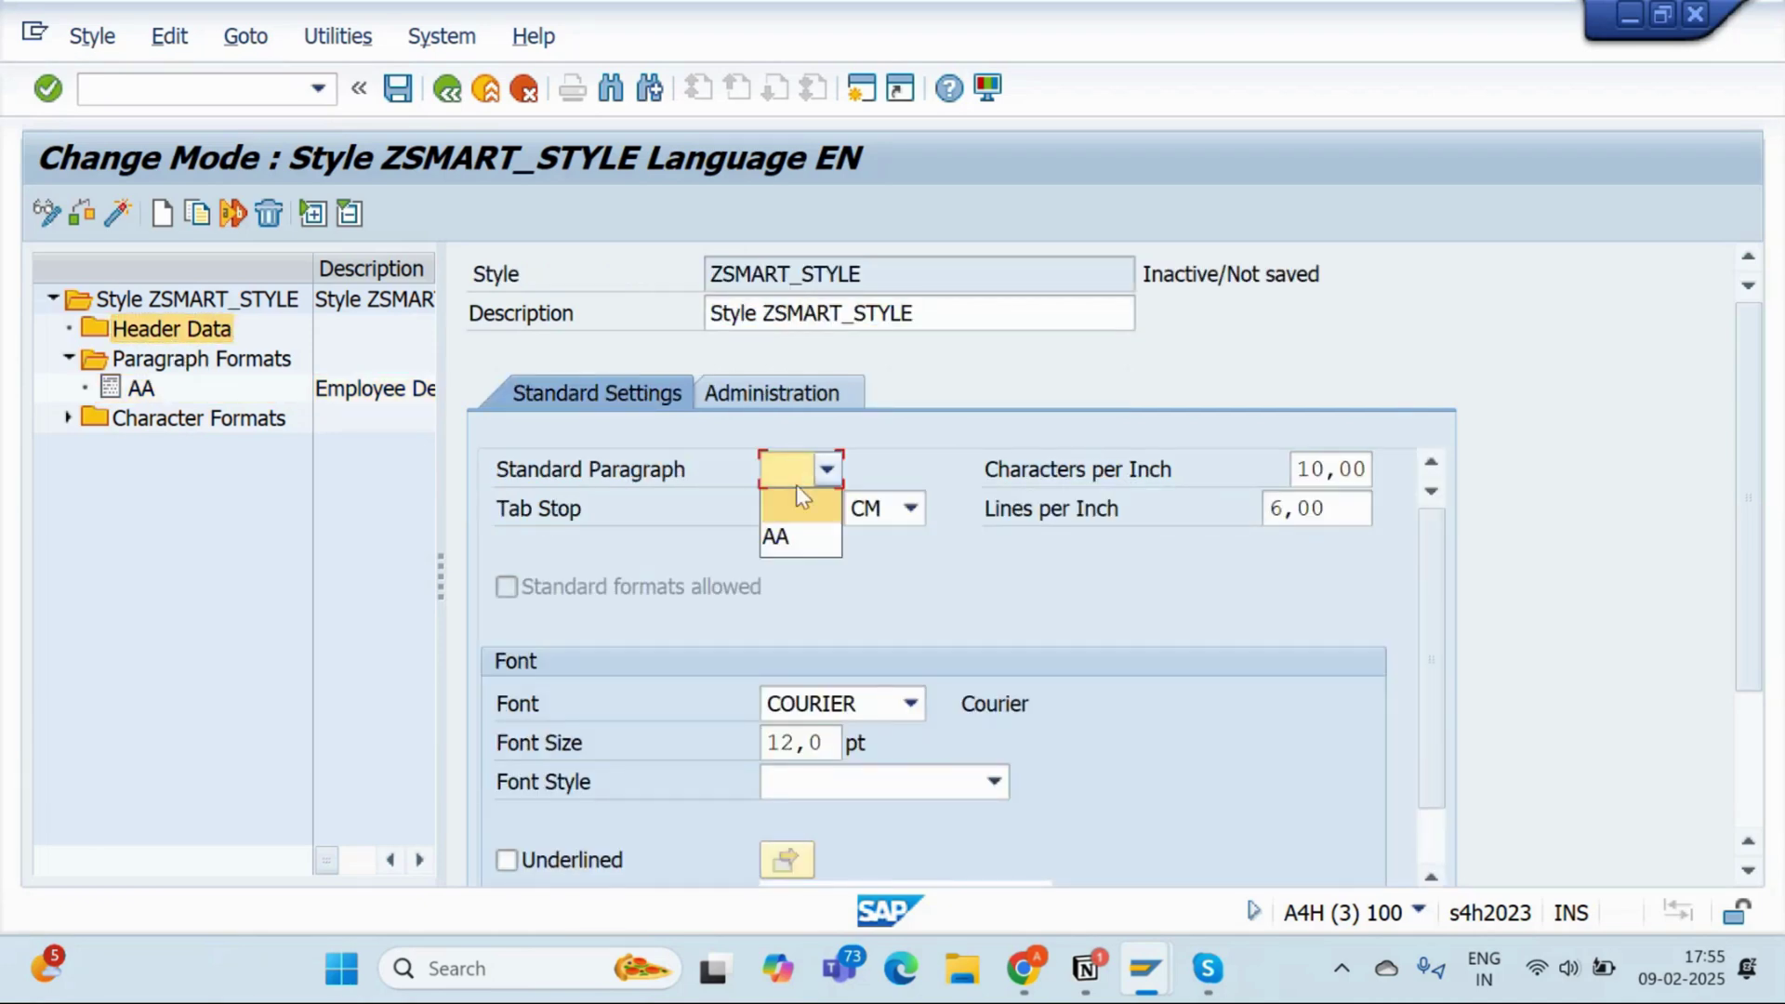
{"action": "left_click", "coordinate": [799, 540]}
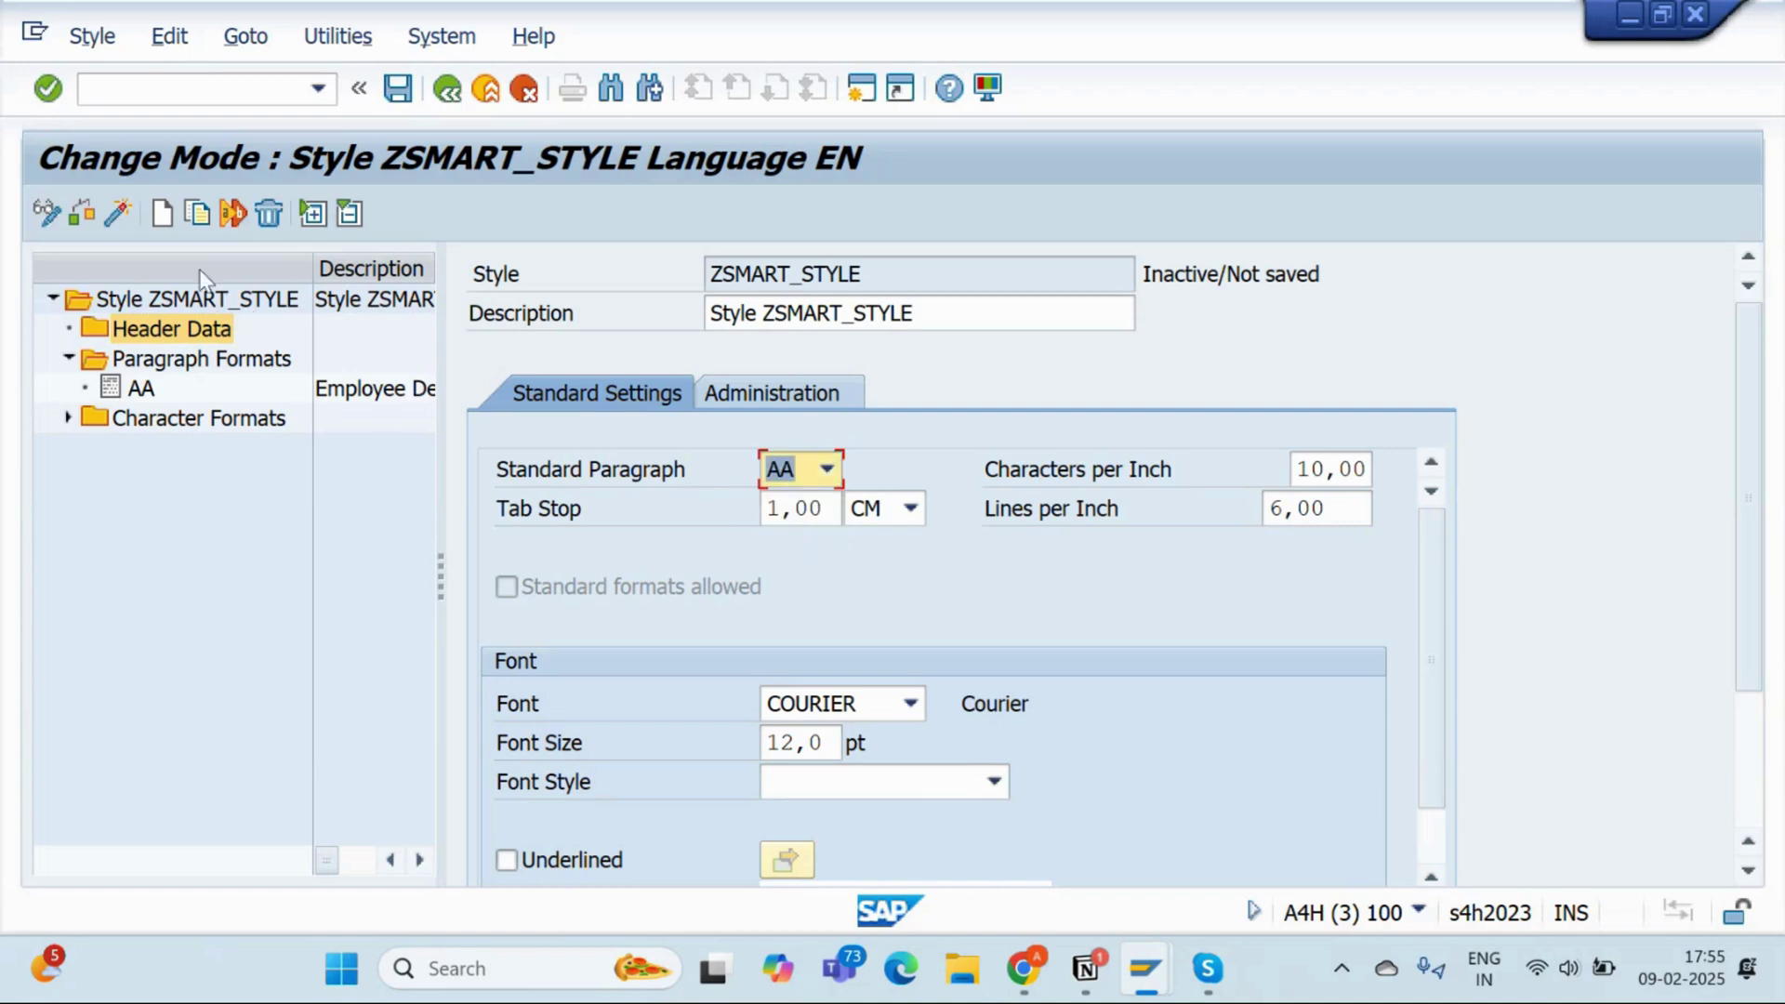
Activate style ZSMART_STYLE, assigning it to a package and to workbench request A4HK900058
{"action": "left_click", "coordinate": [122, 219]}
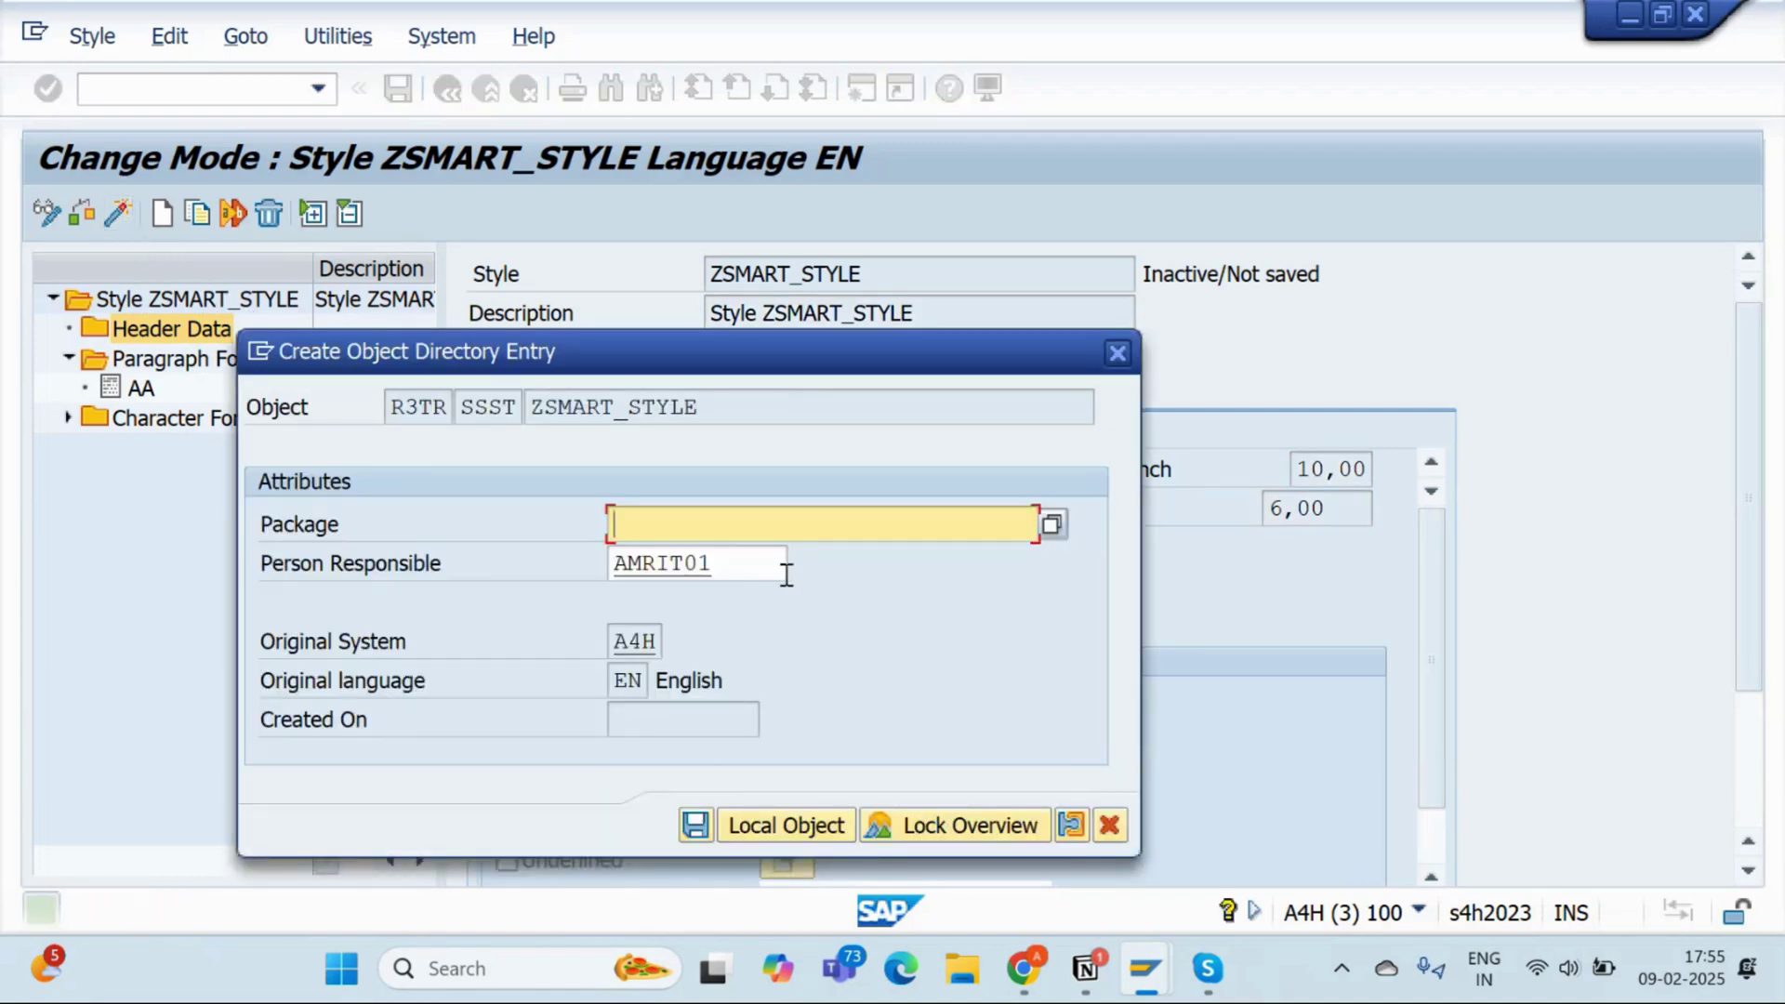
{"action": "key", "text": "BackSpace"}
{"action": "key", "text": "Return"}
{"action": "key", "text": "Return"}
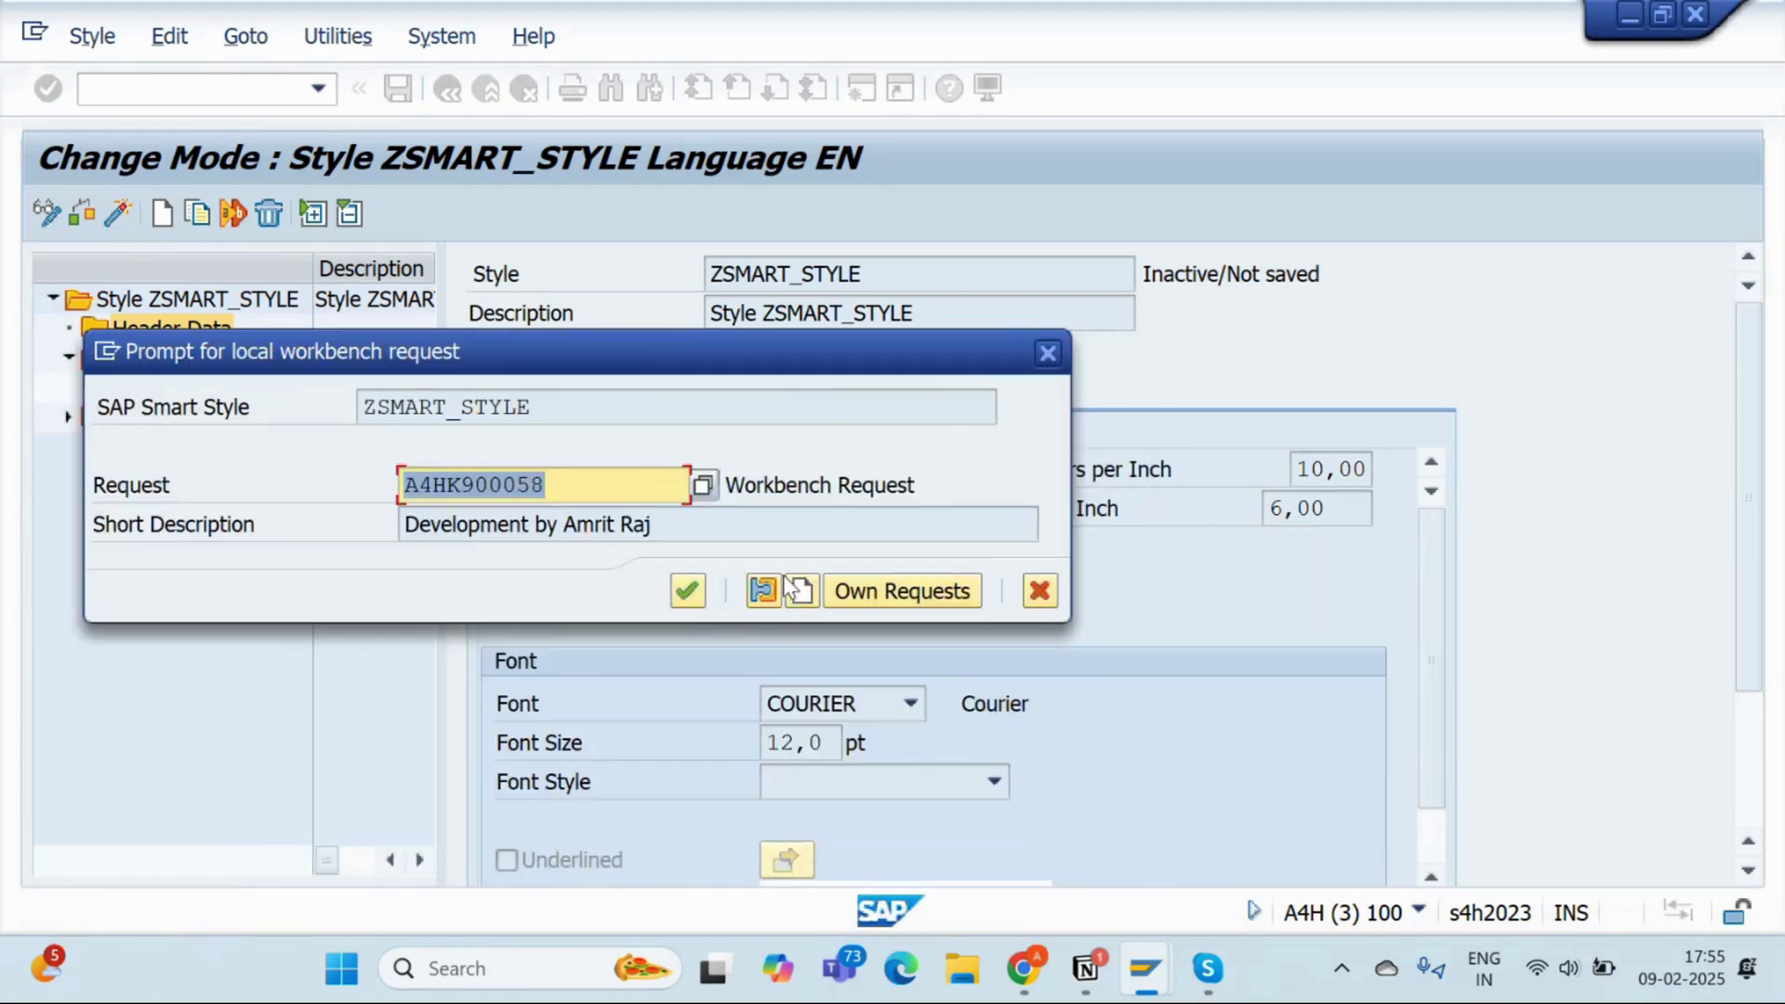
{"action": "key", "text": "Return"}
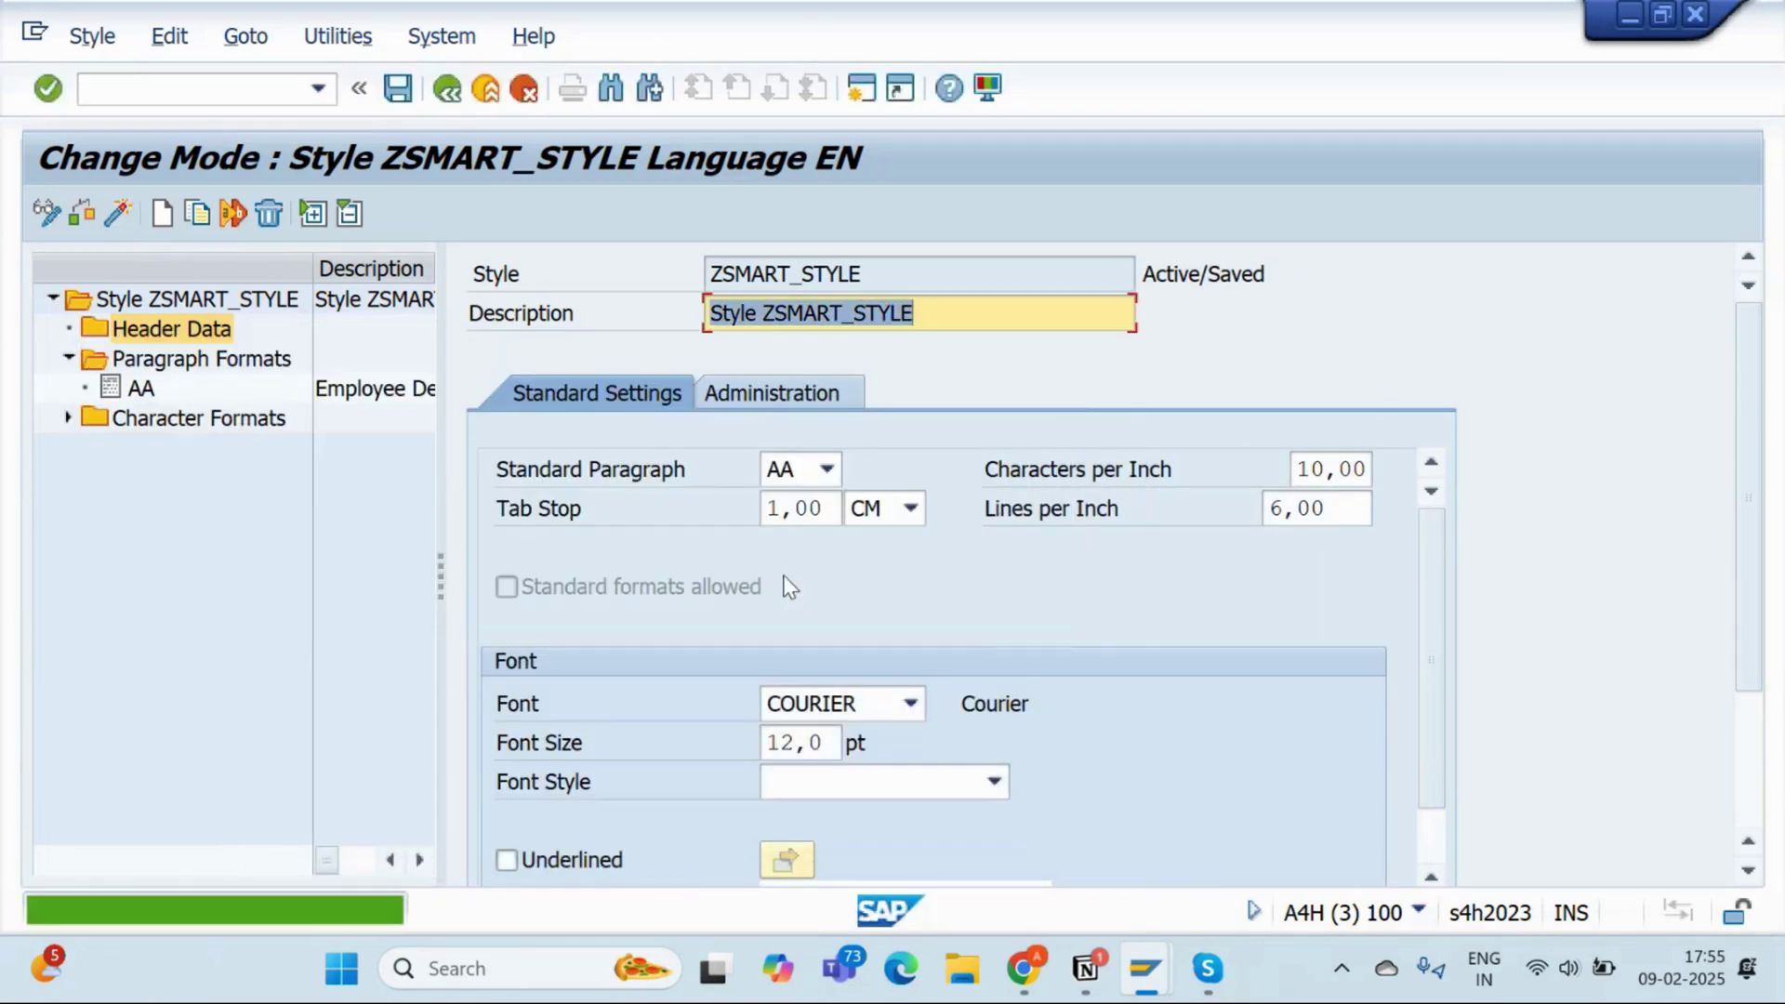
Switch to the SAP Form Builder, open text %TEXT1 under %WINDOW1 without listing the denied actions, and widen its maintenance area
{"action": "key", "text": "alt+Tab"}
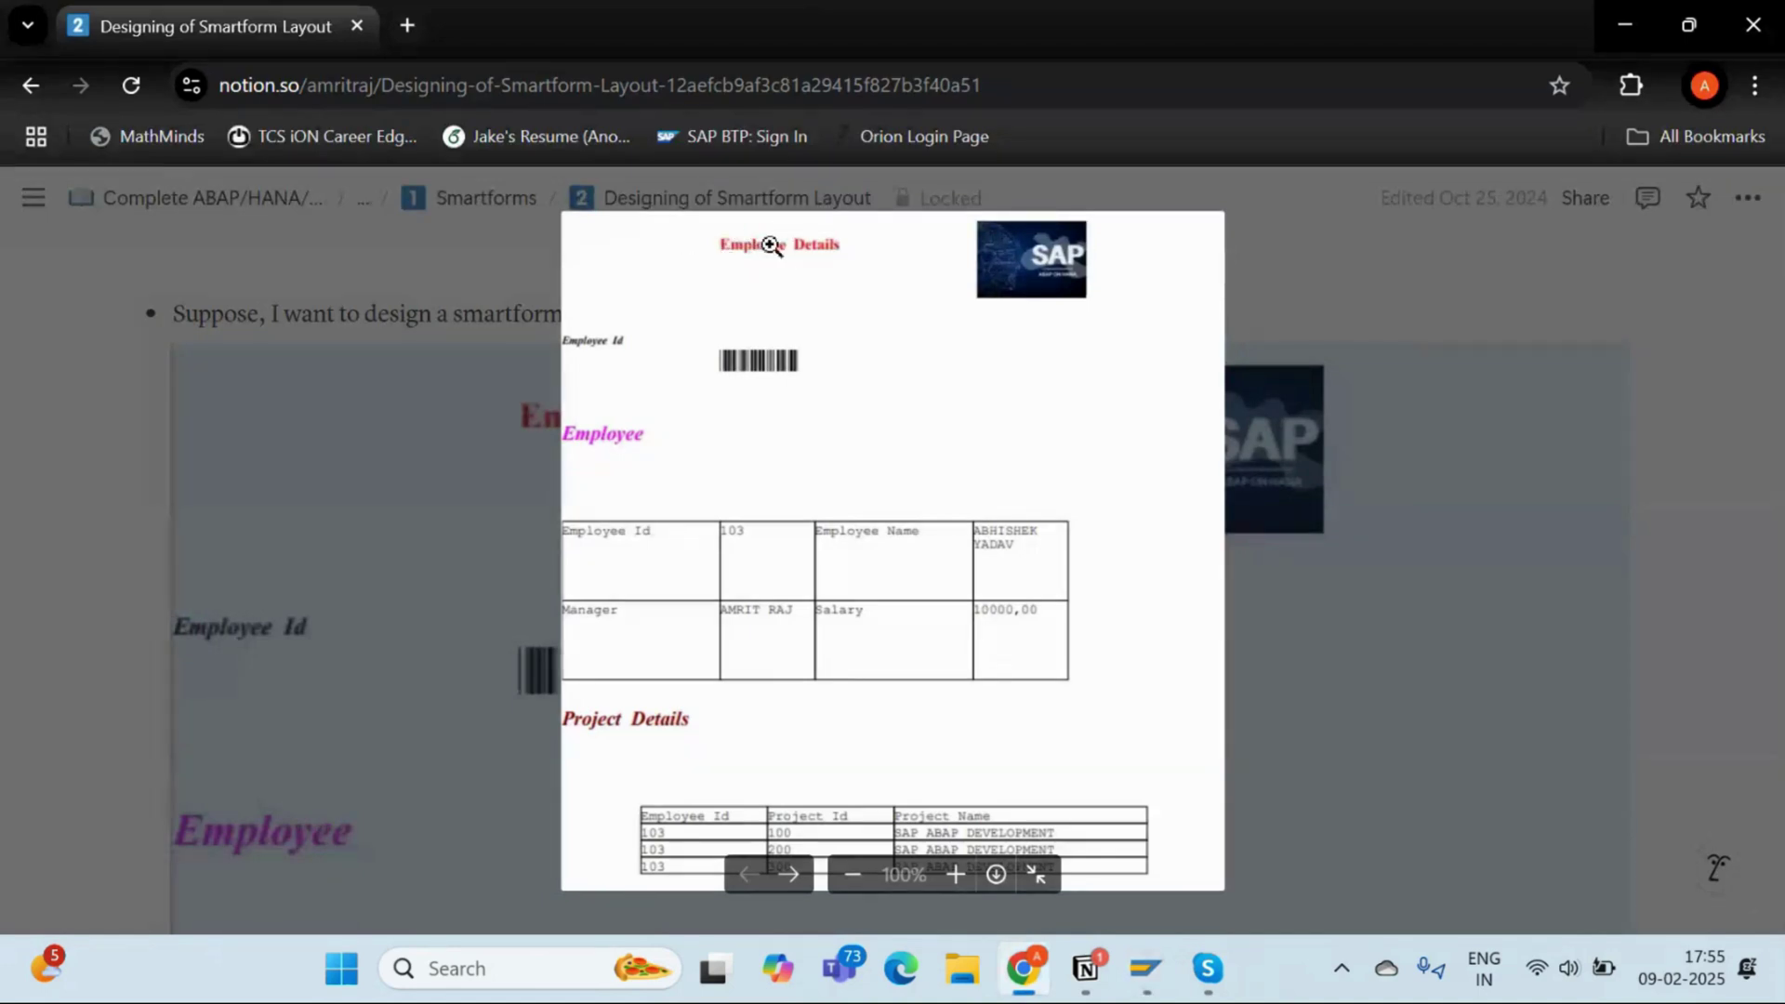
{"action": "key", "text": "alt+Tab"}
{"action": "key", "text": "Tab"}
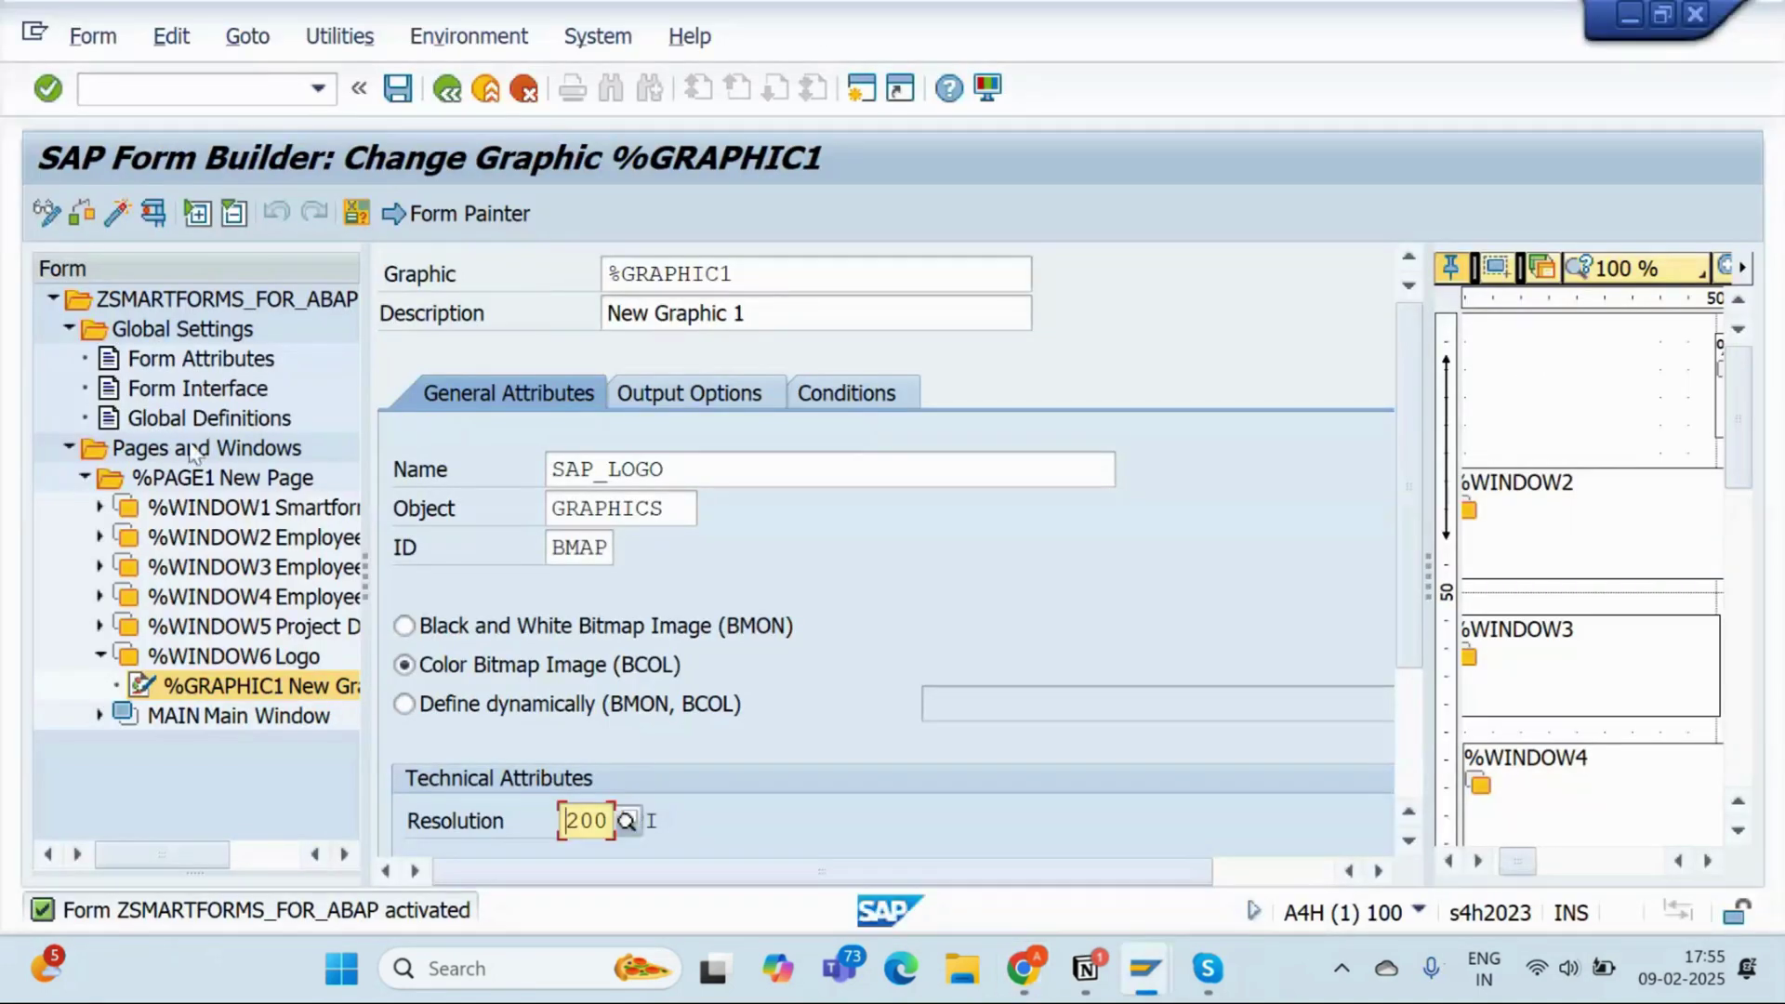
{"action": "left_click", "coordinate": [99, 507]}
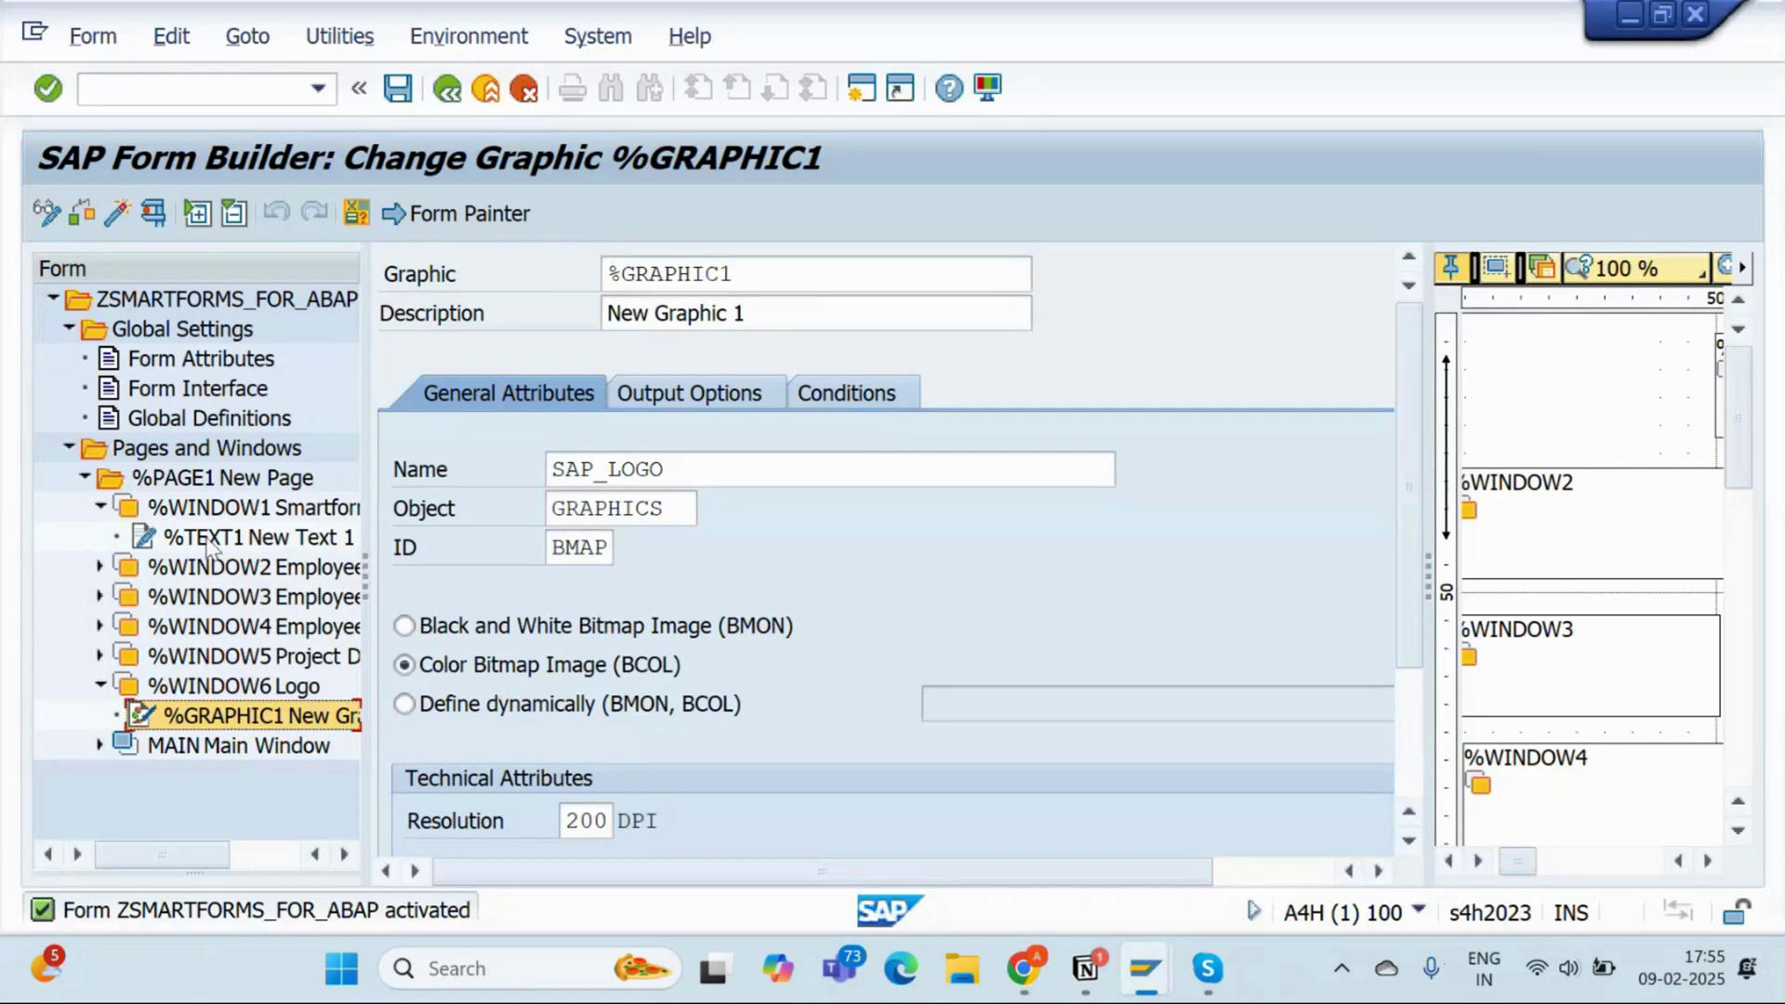
{"action": "left_click", "coordinate": [208, 543]}
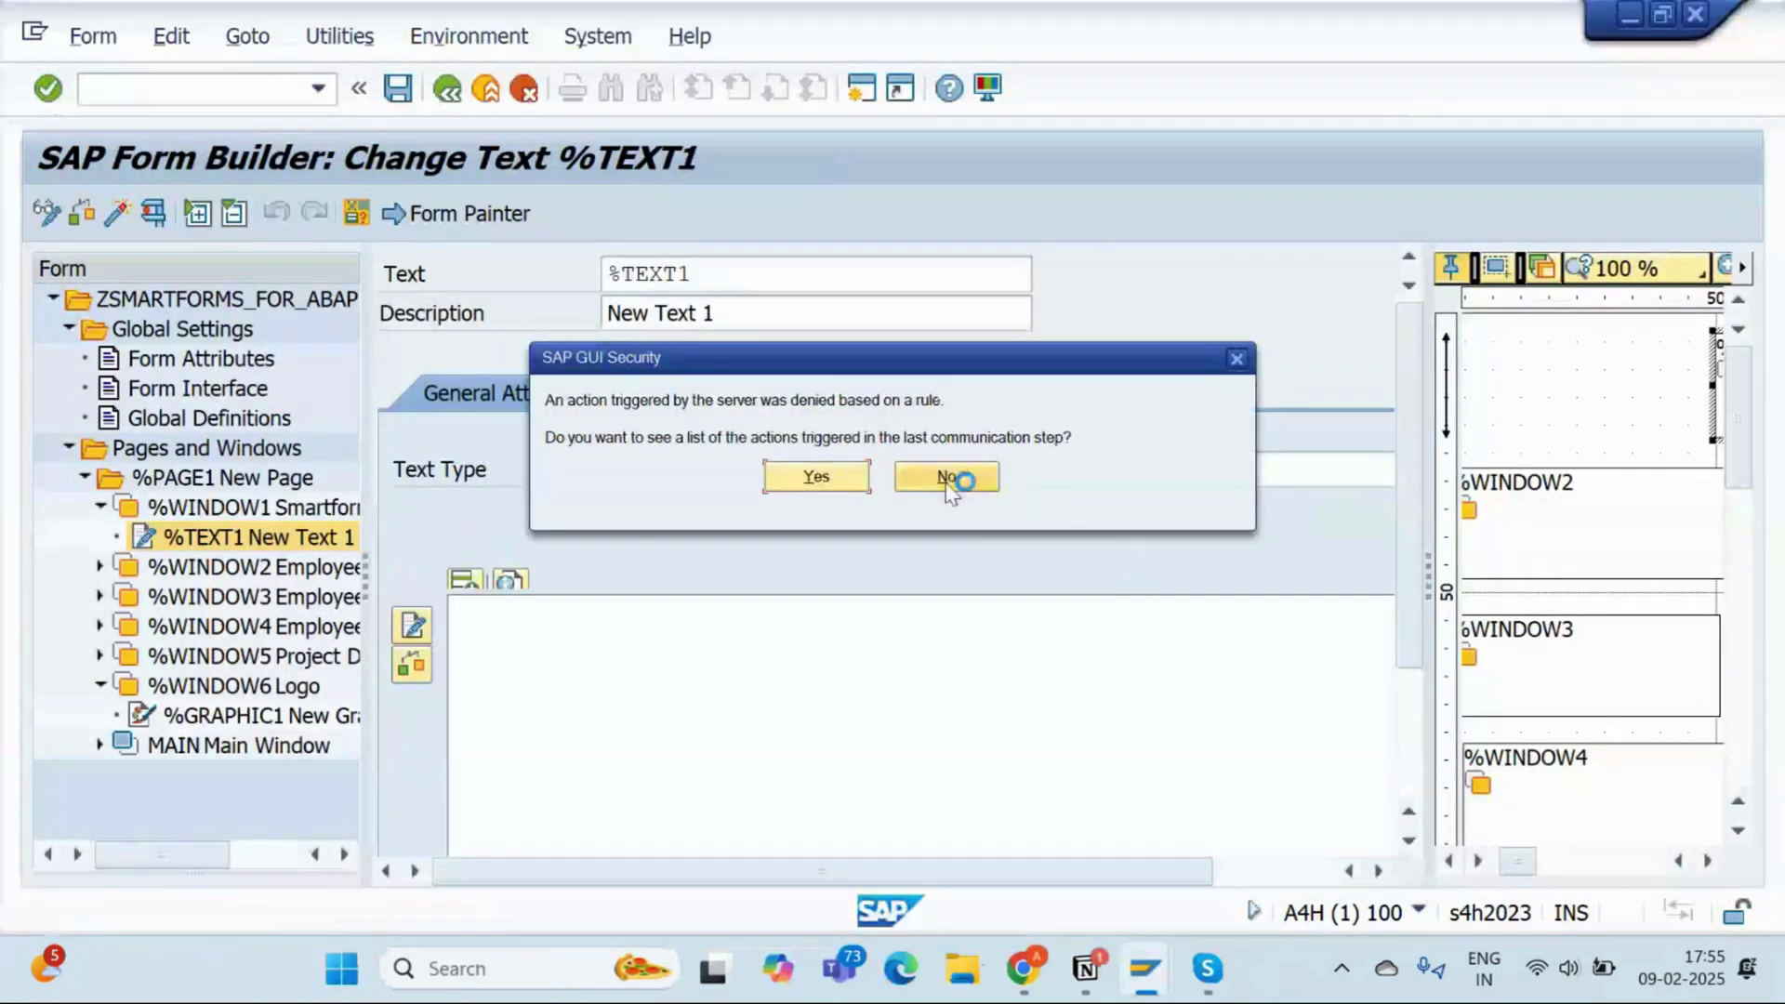
{"action": "left_click", "coordinate": [958, 479]}
{"action": "left_click_drag", "start_coordinate": [1427, 577], "coordinate": [1758, 563]}
Copy the style name from the style editor and assign ZSMART_STYLE as the output style of text %TEXT1
{"action": "left_click", "coordinate": [823, 393]}
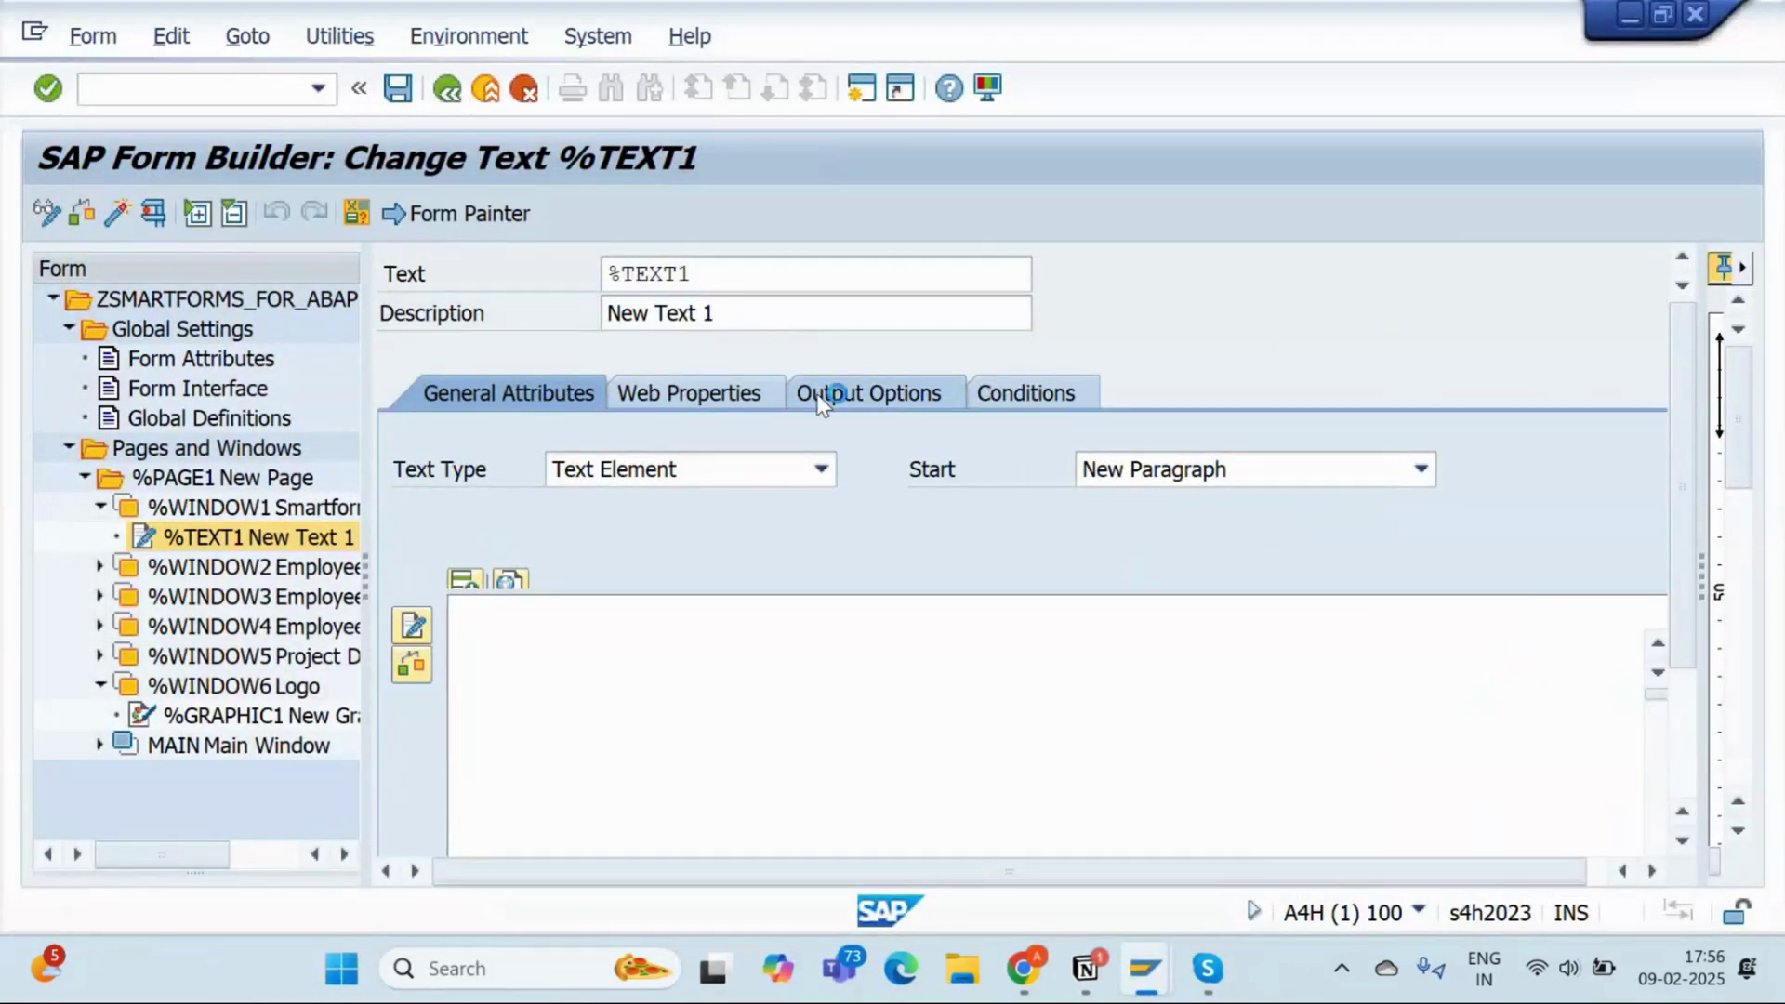
{"action": "left_click", "coordinate": [713, 476]}
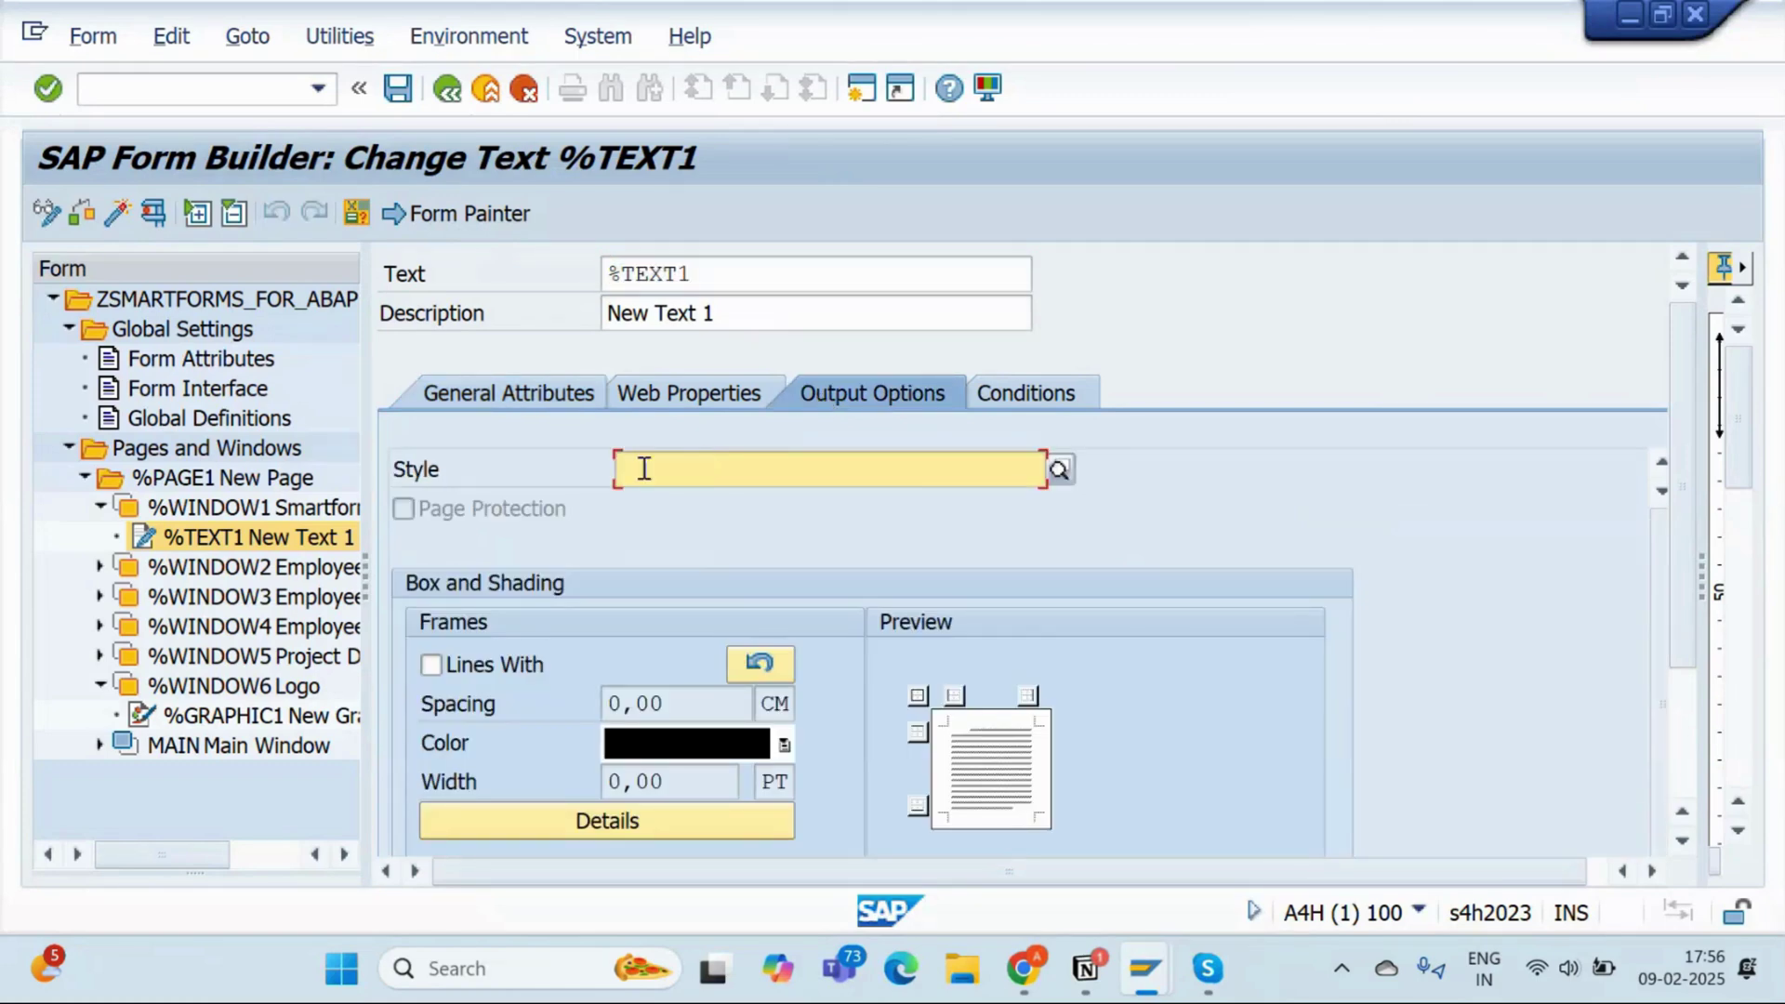
{"action": "key", "text": "alt+Tab"}
{"action": "key", "text": "alt+Tab"}
{"action": "key", "text": "alt+Tab"}
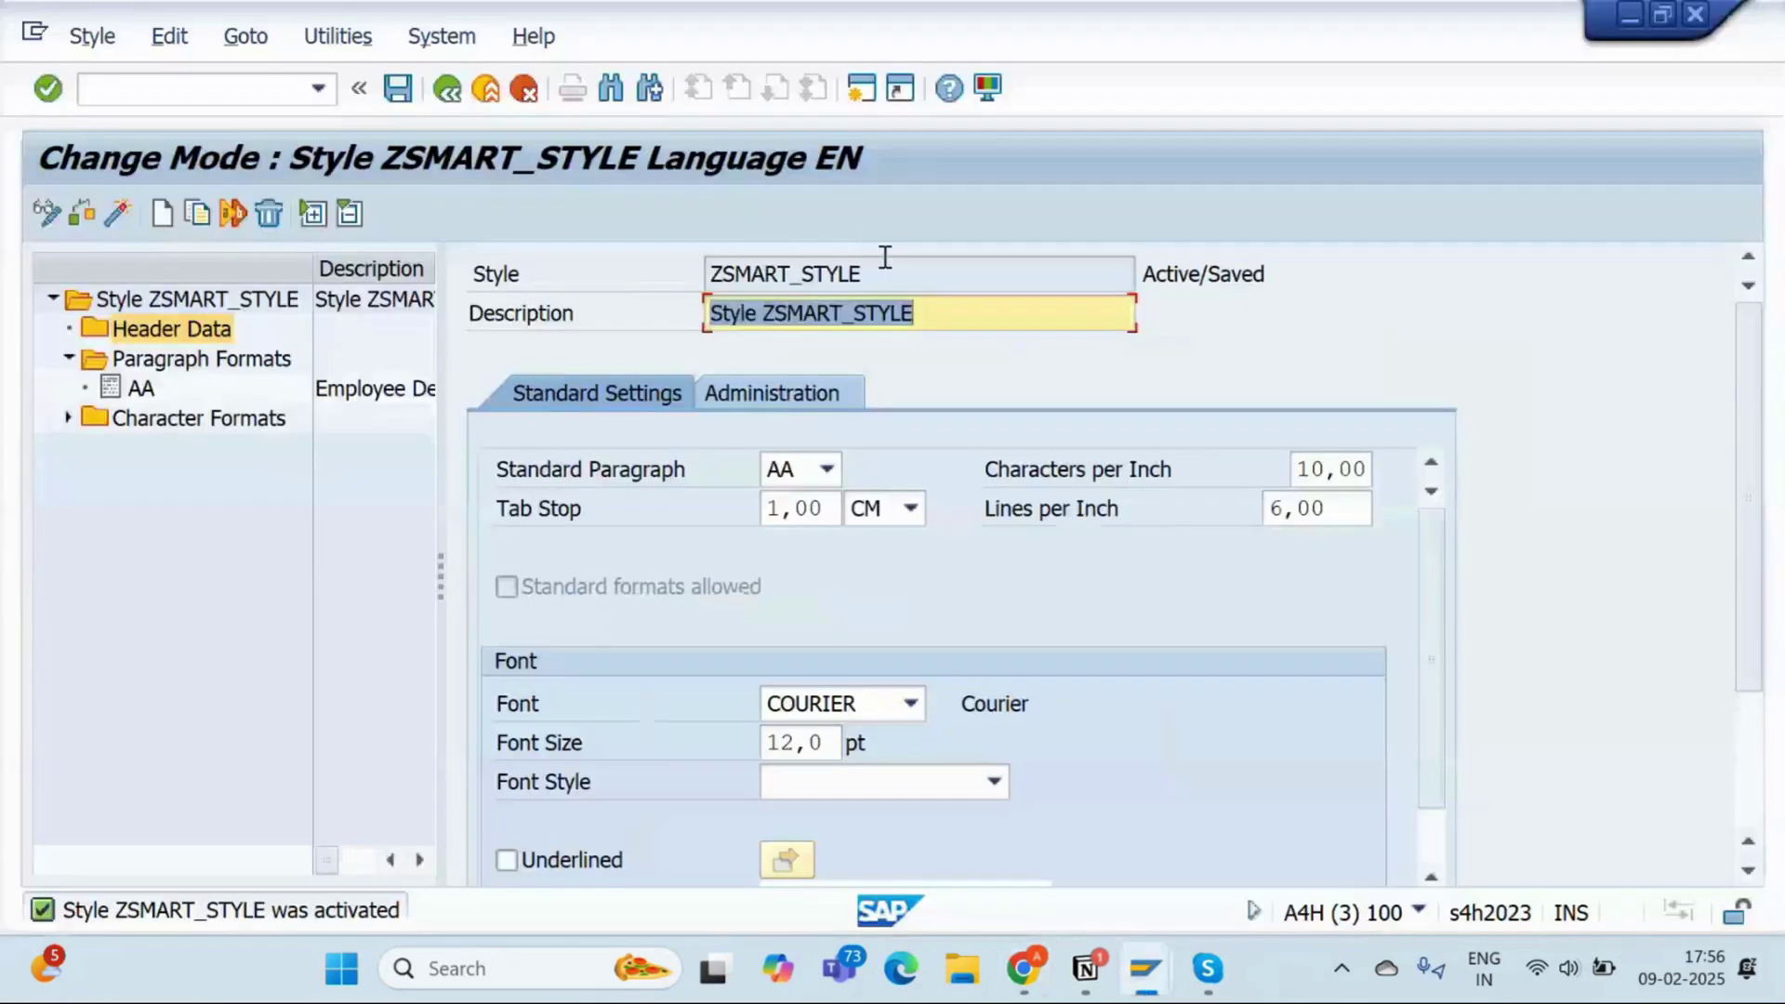
{"action": "left_click", "coordinate": [885, 259]}
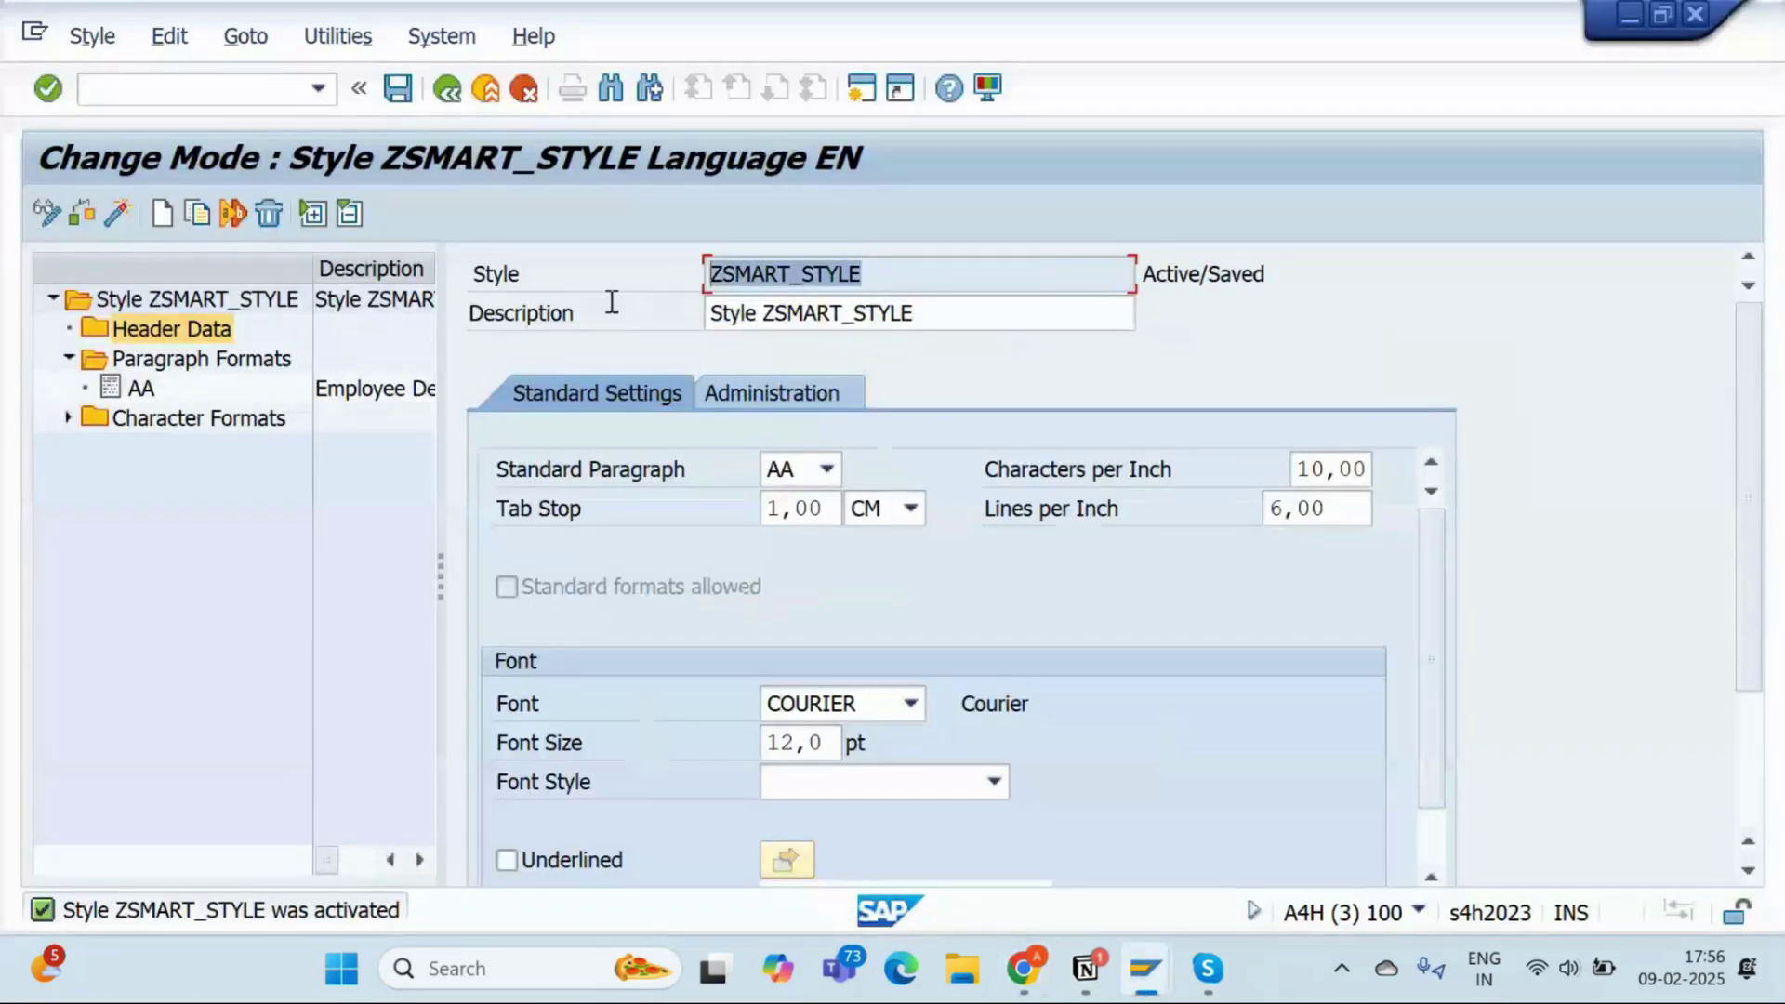
{"action": "key", "text": "alt+Tab"}
{"action": "key", "text": "alt+Tab"}
{"action": "key", "text": "Tab"}
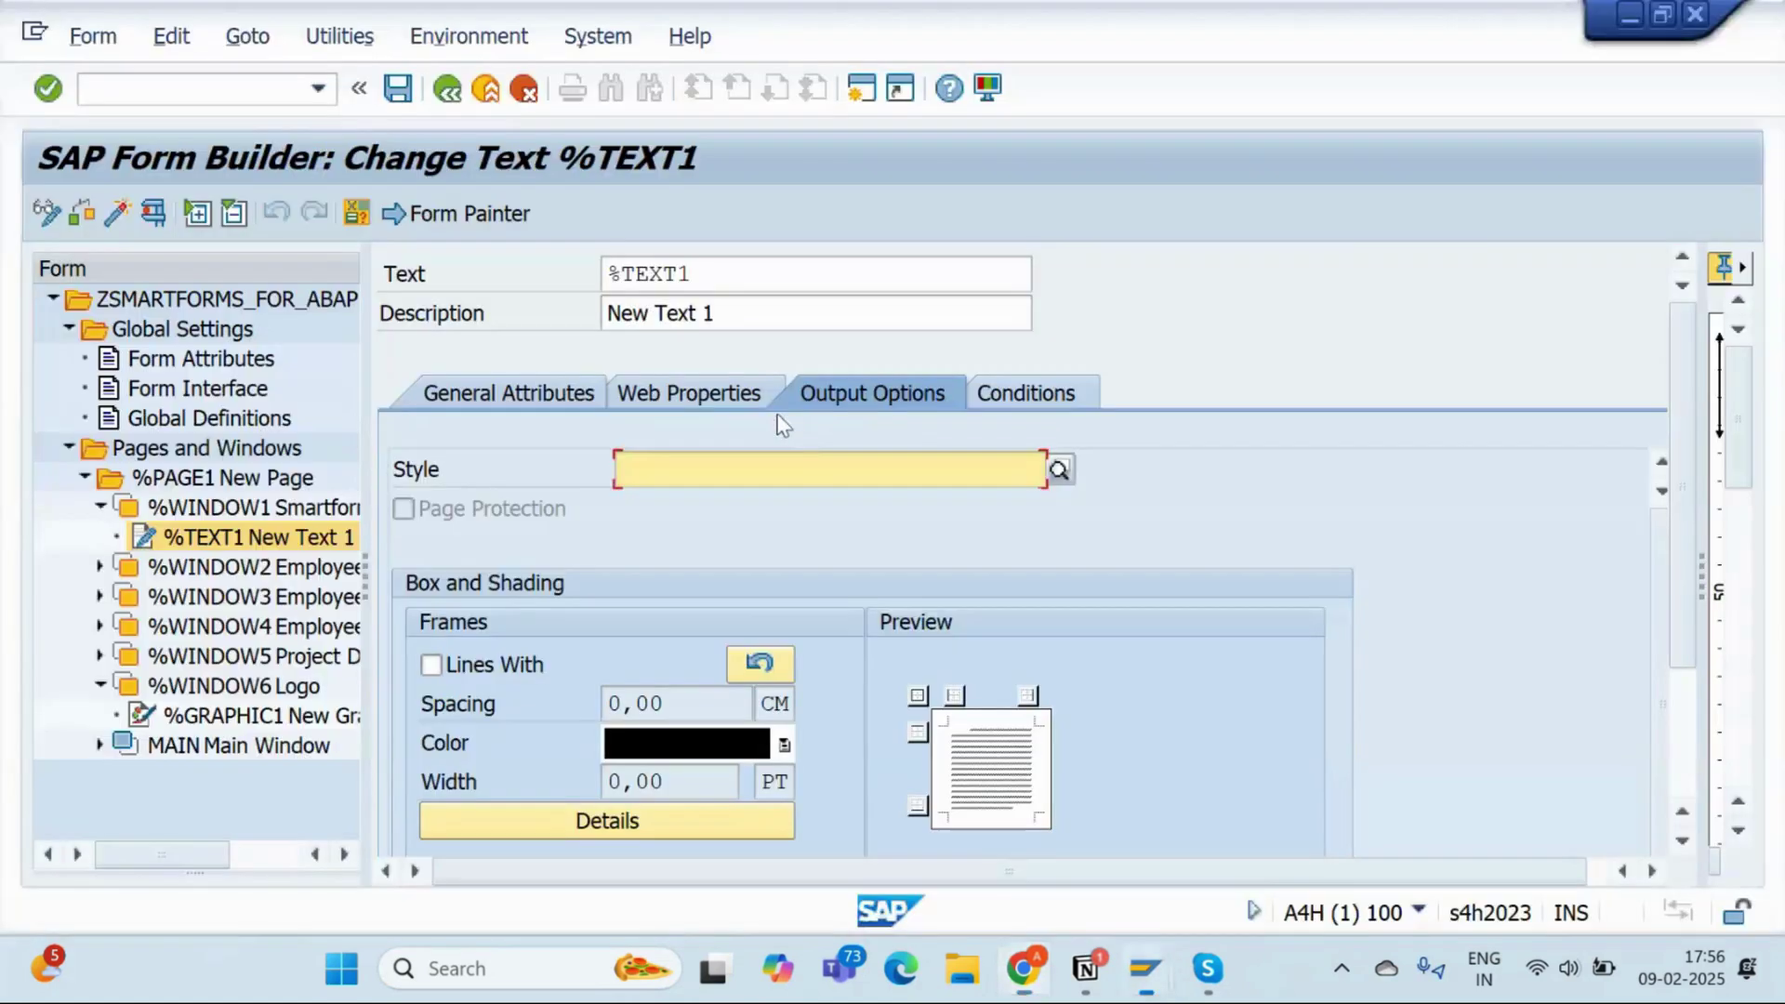
{"action": "type", "text": "ZSMART_STYLE"}
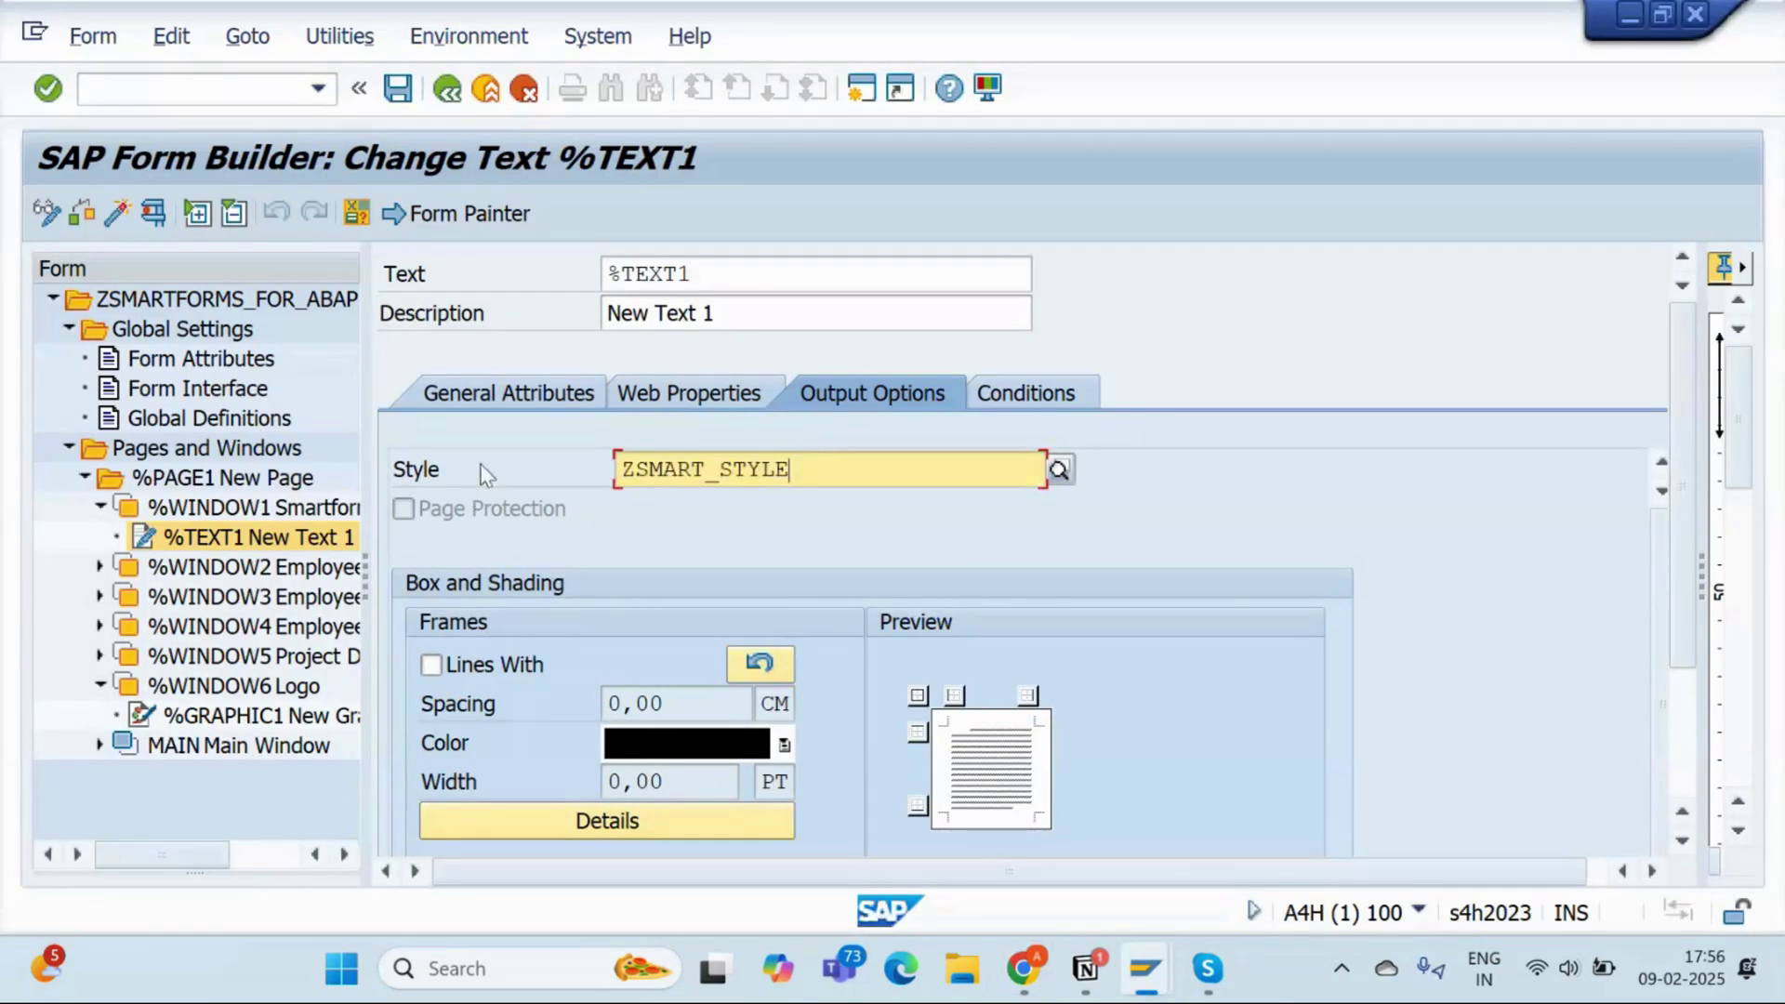
Return to the general attributes of %TEXT1, closing the Word document that opens and declining the list of denied actions
{"action": "left_click", "coordinate": [526, 394]}
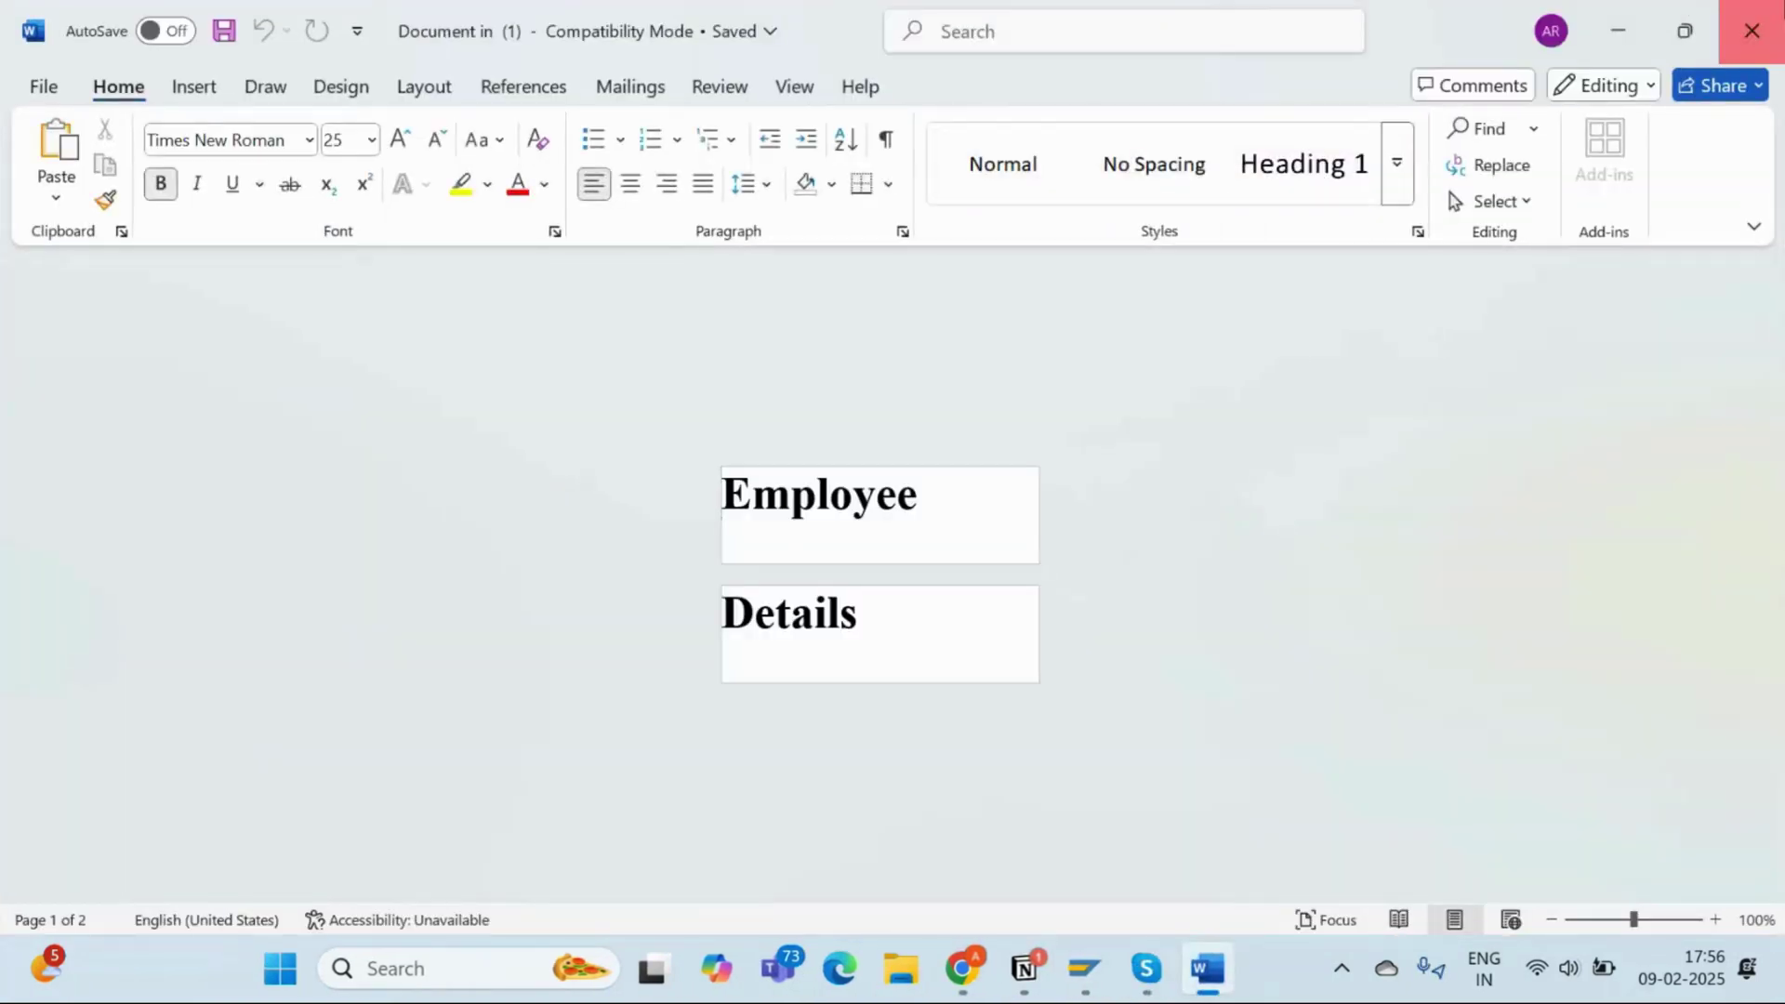
{"action": "left_click", "coordinate": [1767, 16]}
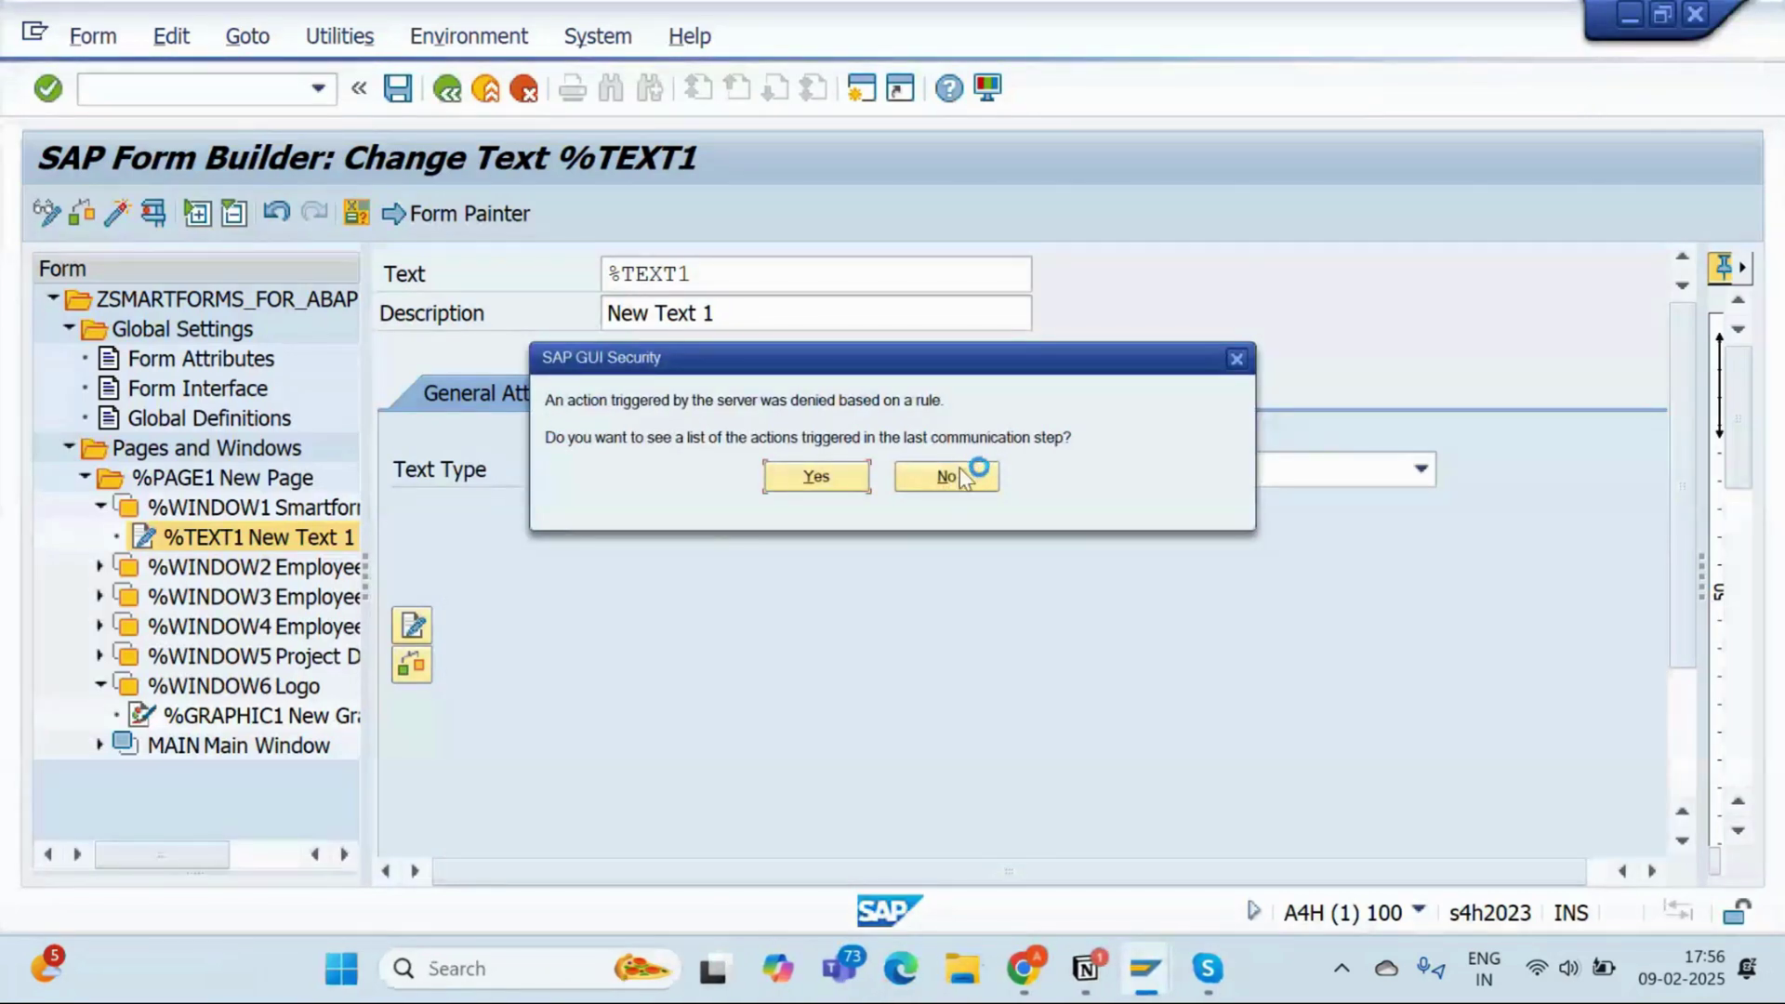
{"action": "left_click", "coordinate": [964, 477]}
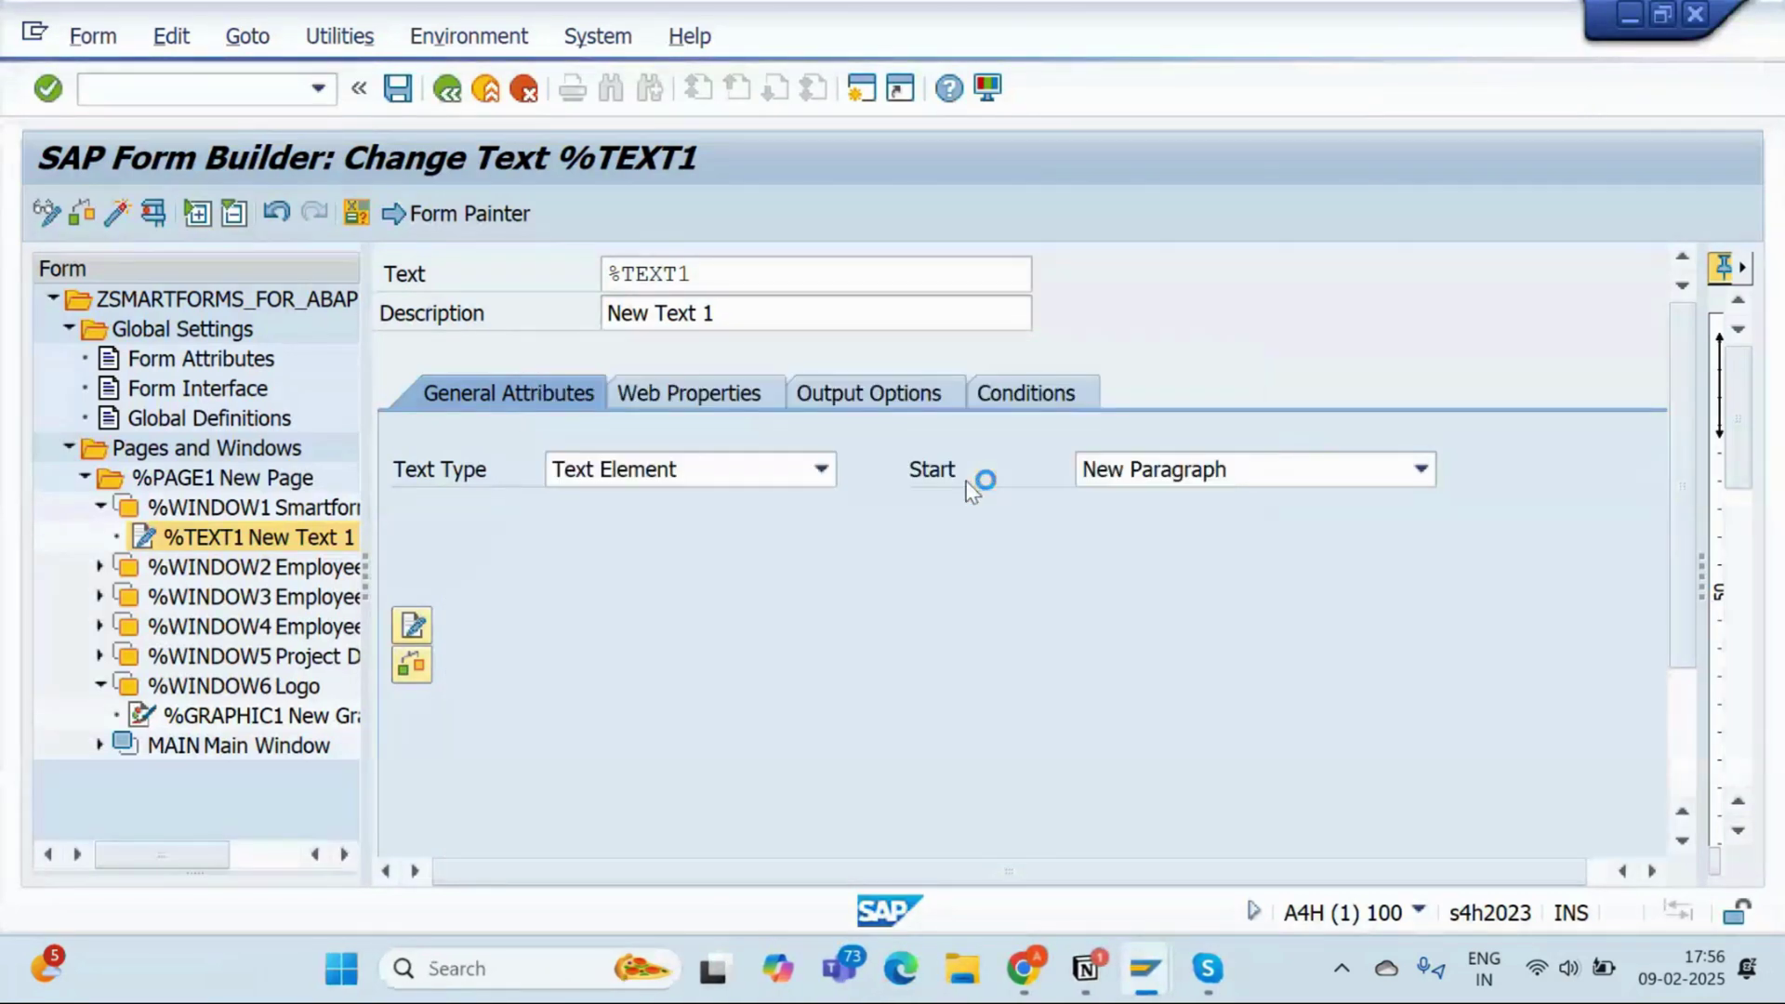
Open the text editor for %TEXT1, closing the empty Word window and dismissing the denied-actions prompt
{"action": "left_click", "coordinate": [416, 628]}
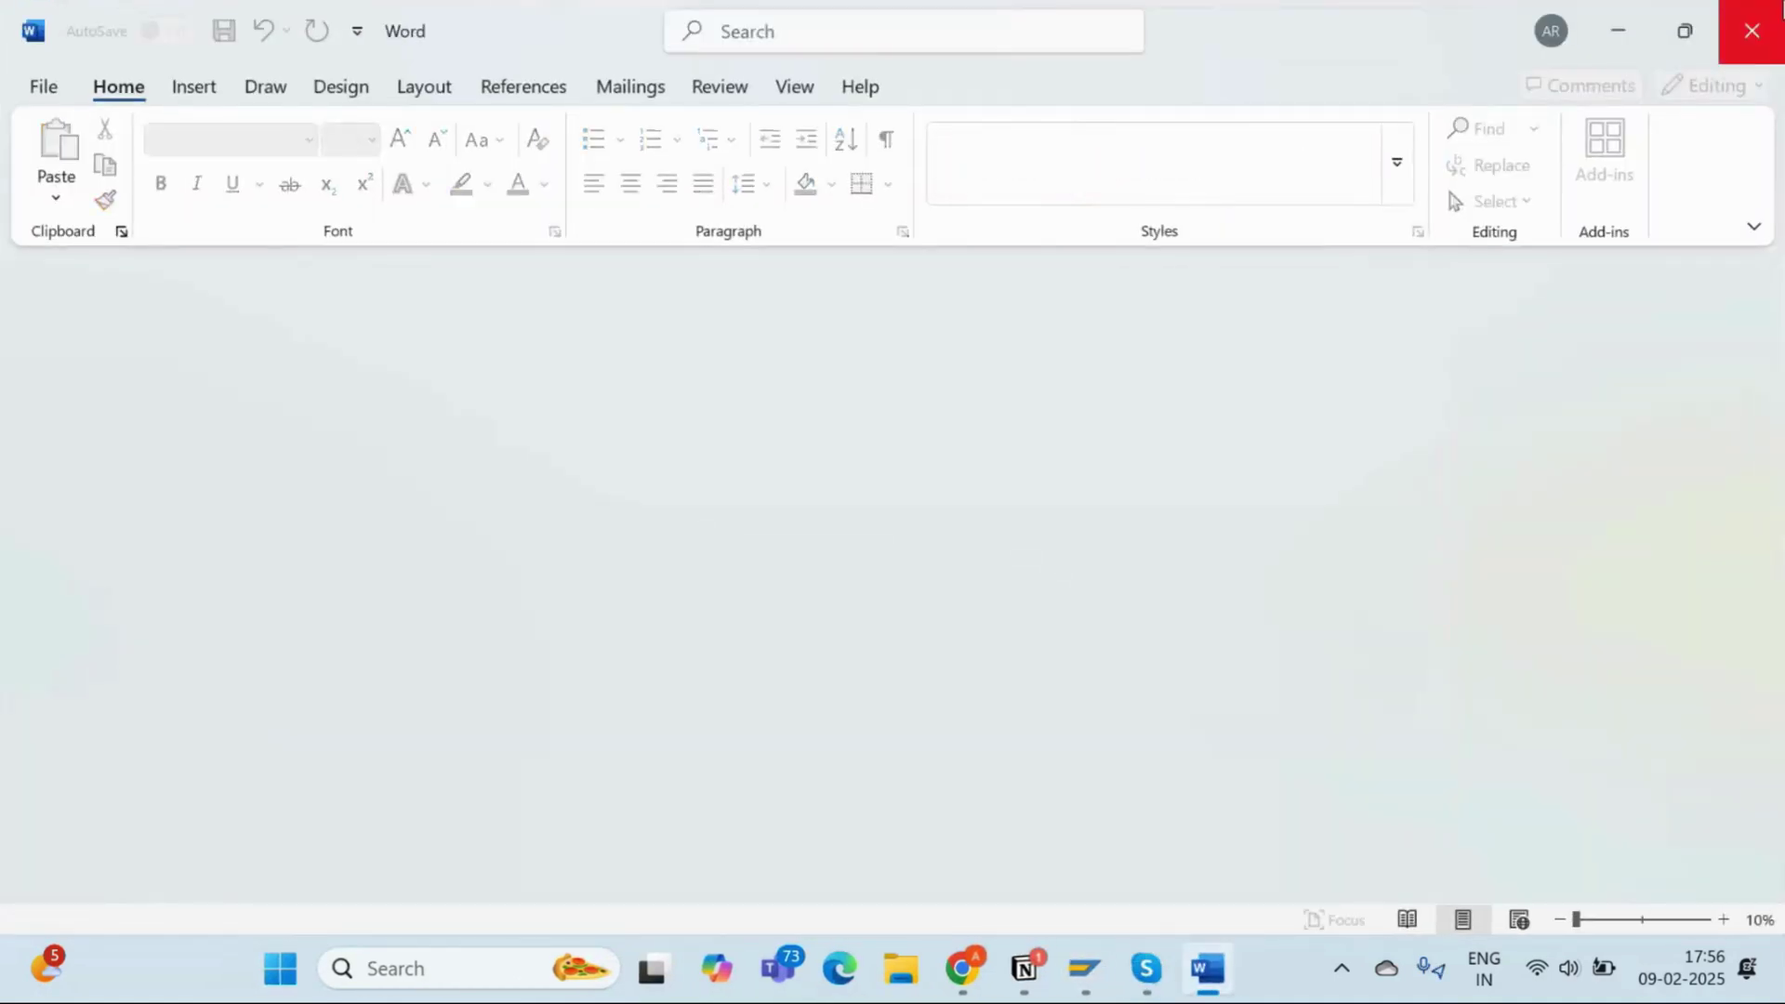
{"action": "left_click", "coordinate": [1780, 9]}
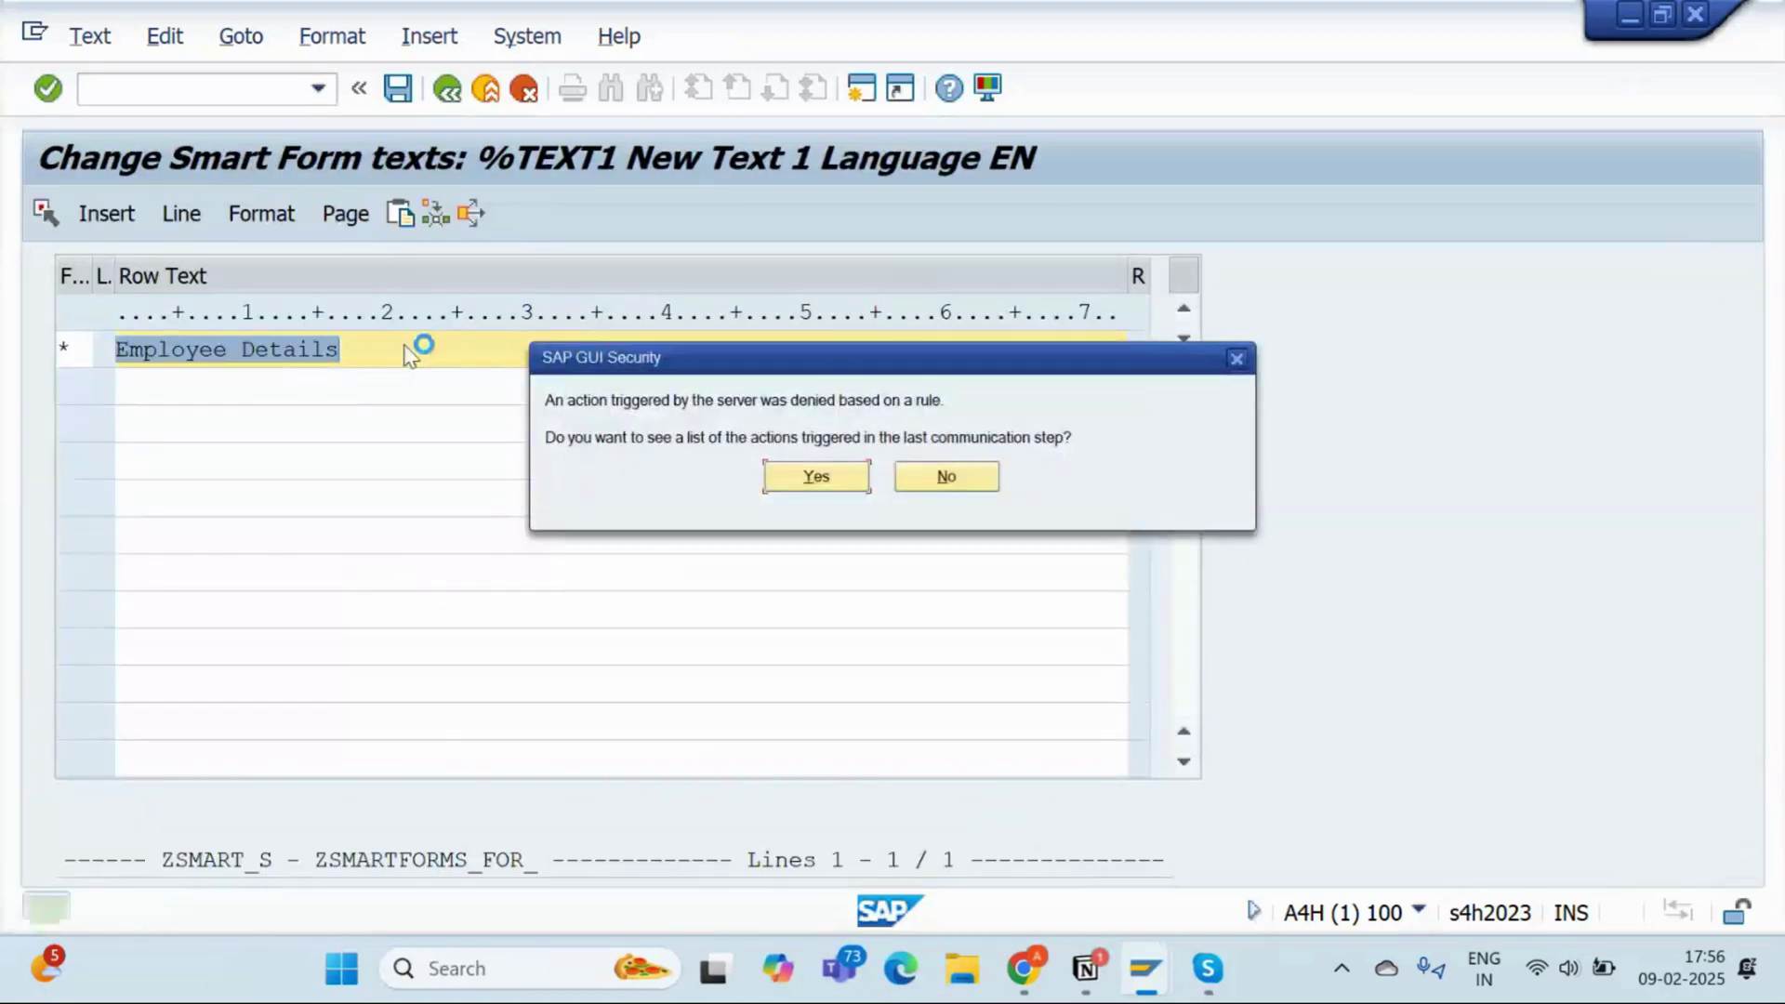
{"action": "left_click", "coordinate": [1237, 360]}
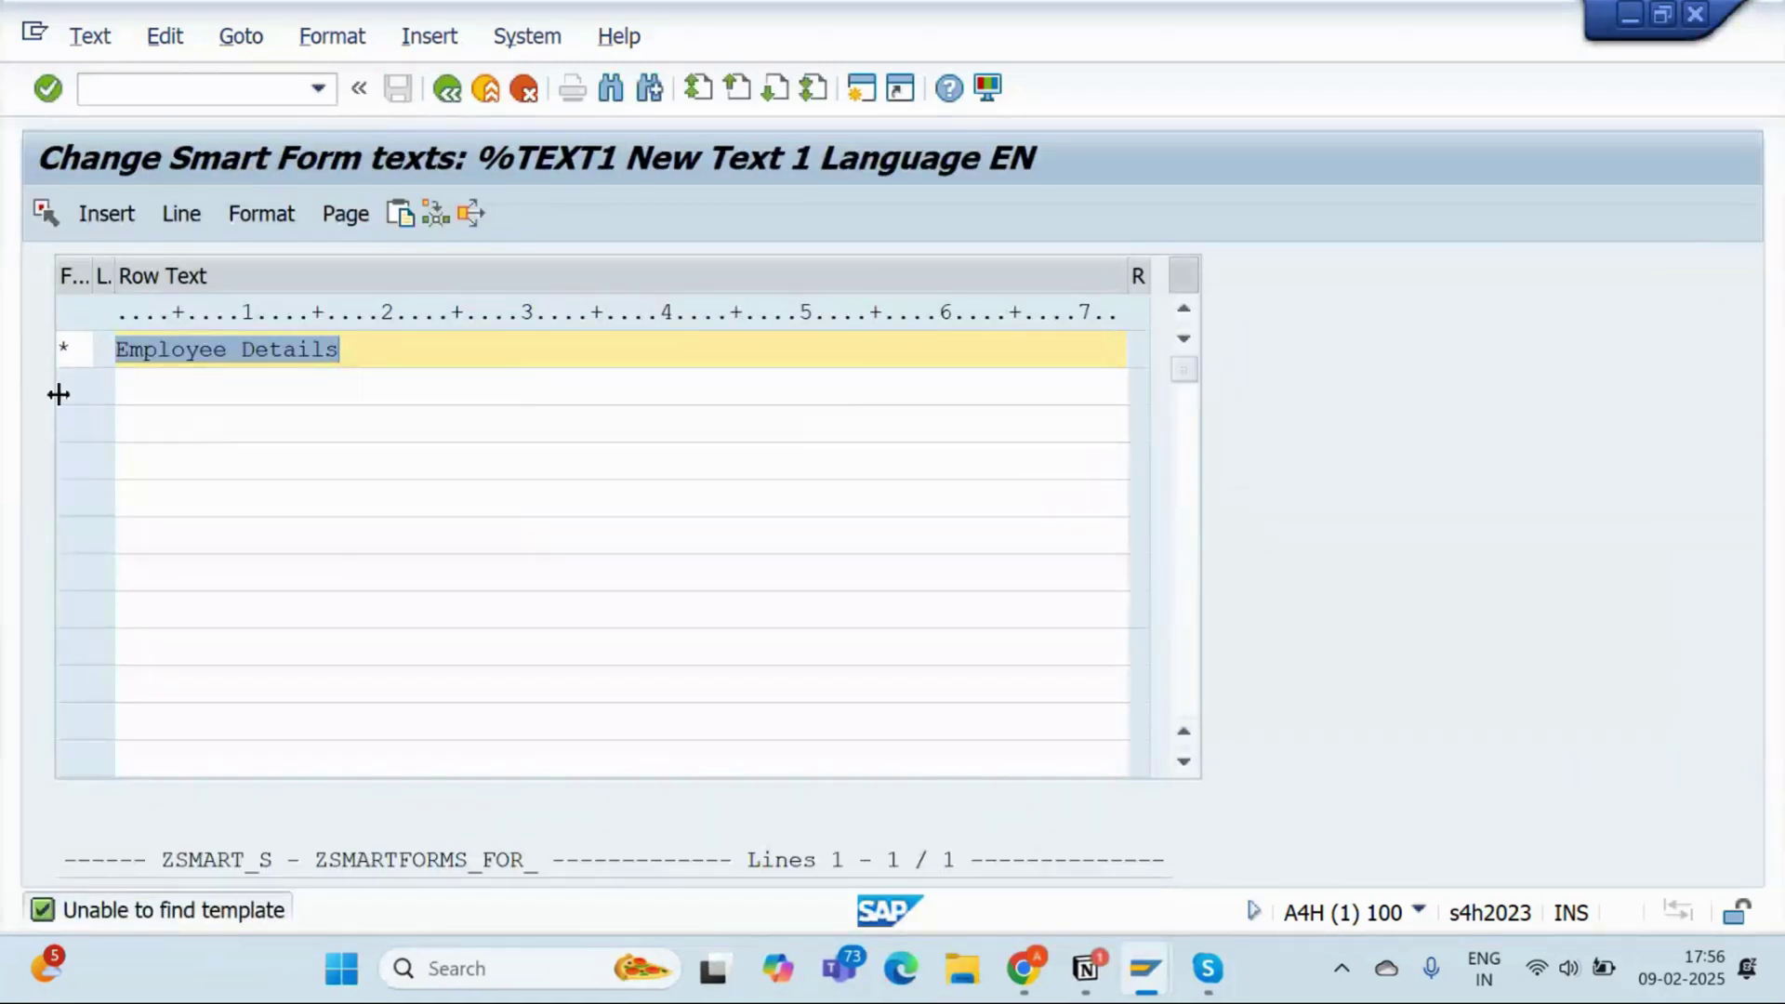
Assign paragraph format AA to the "Employee Details" line of %TEXT1, looking up the format name in the ZSMART_STYLE session
{"action": "left_click", "coordinate": [54, 353]}
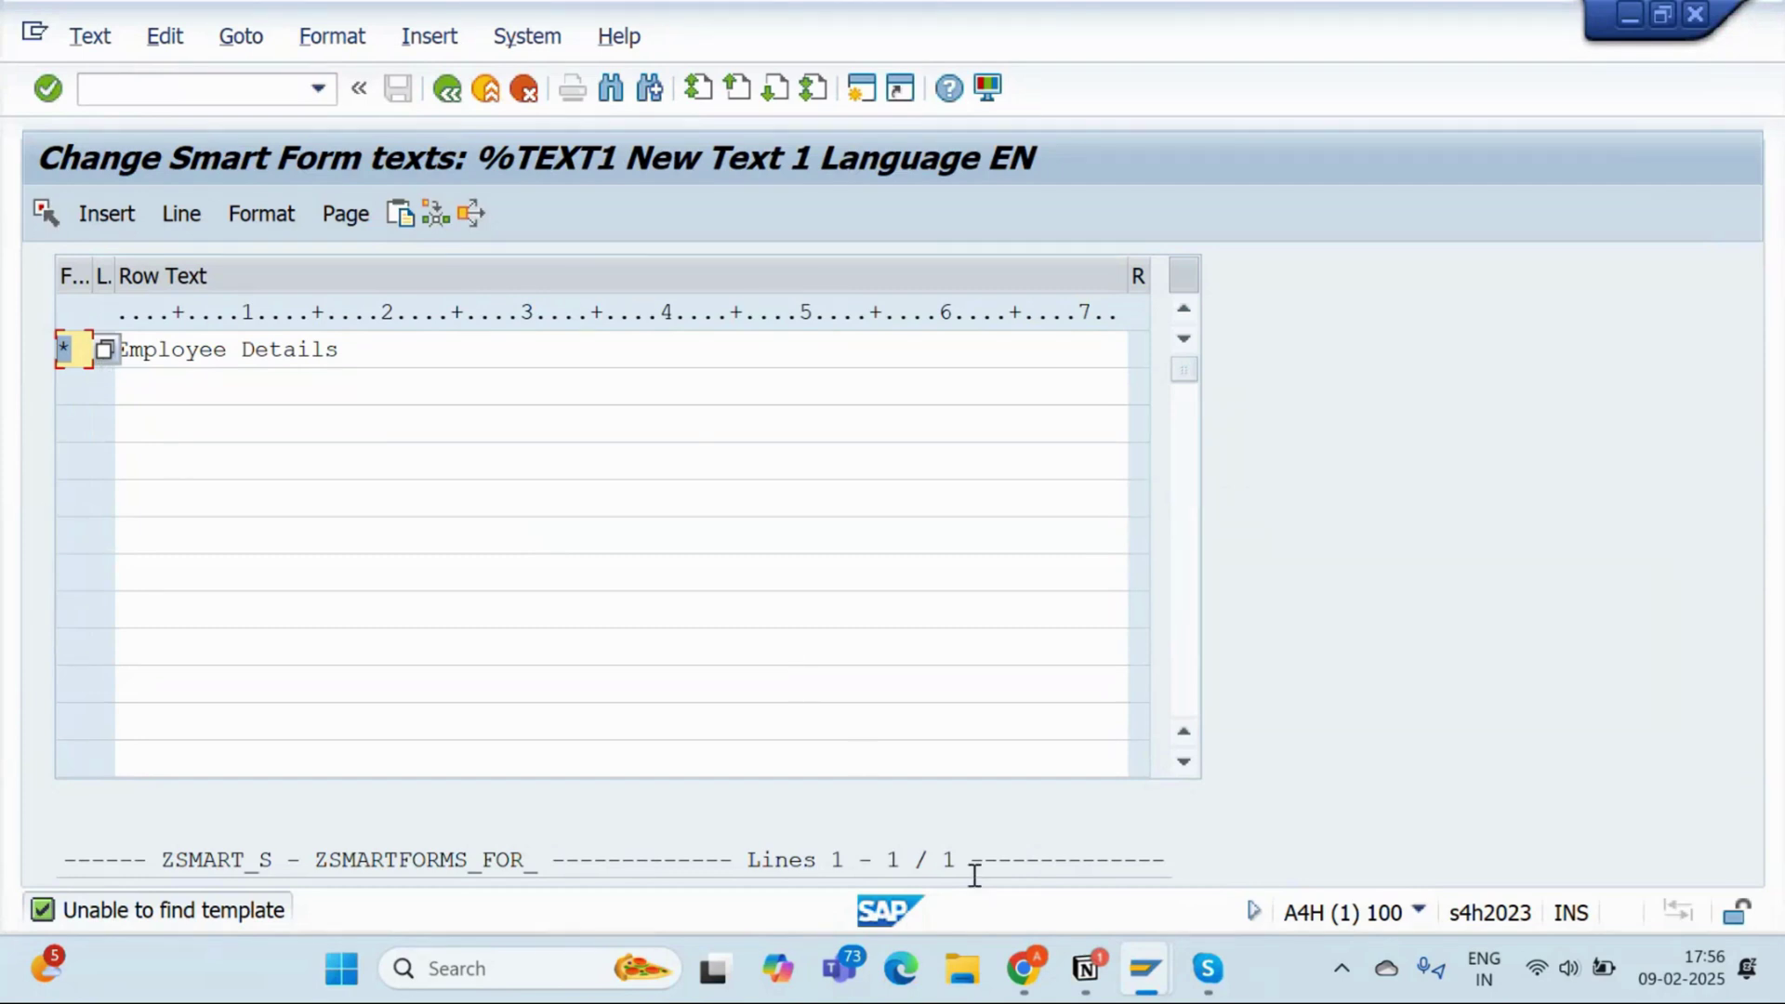
{"action": "key", "text": "alt+Tab"}
{"action": "key", "text": "alt+Tab"}
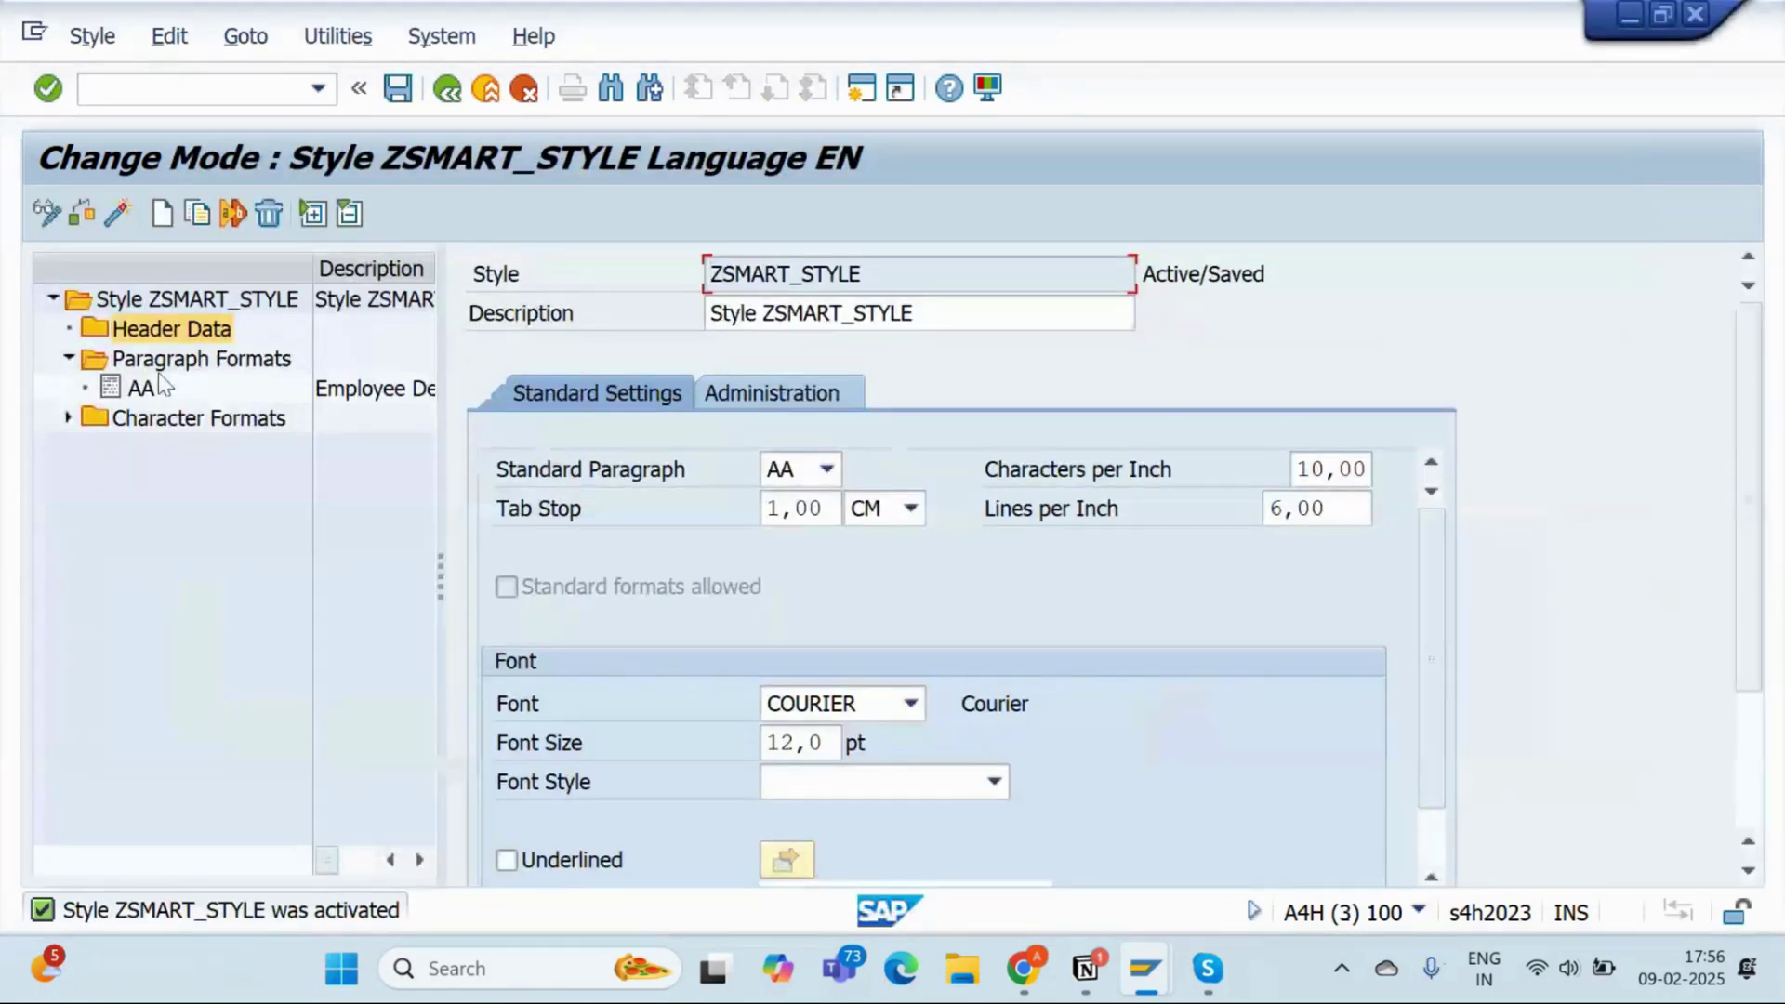
{"action": "left_click", "coordinate": [140, 391]}
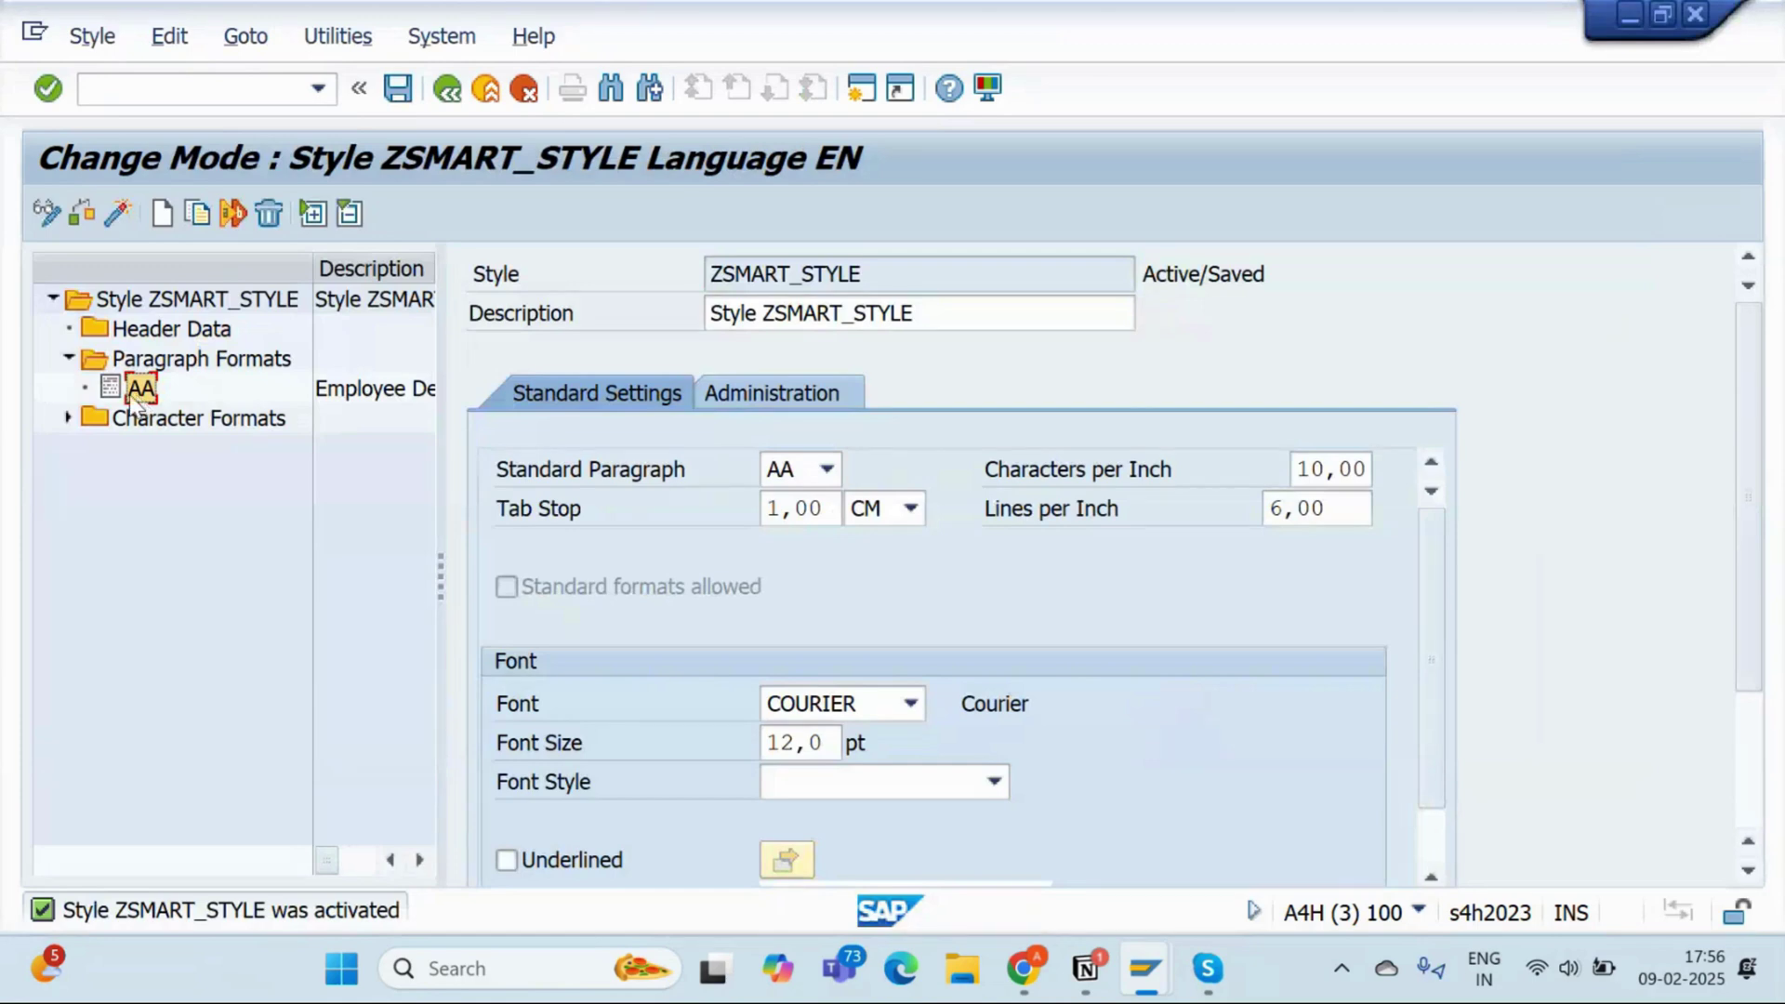
{"action": "key", "text": "alt+Tab"}
{"action": "type", "text": "AA"}
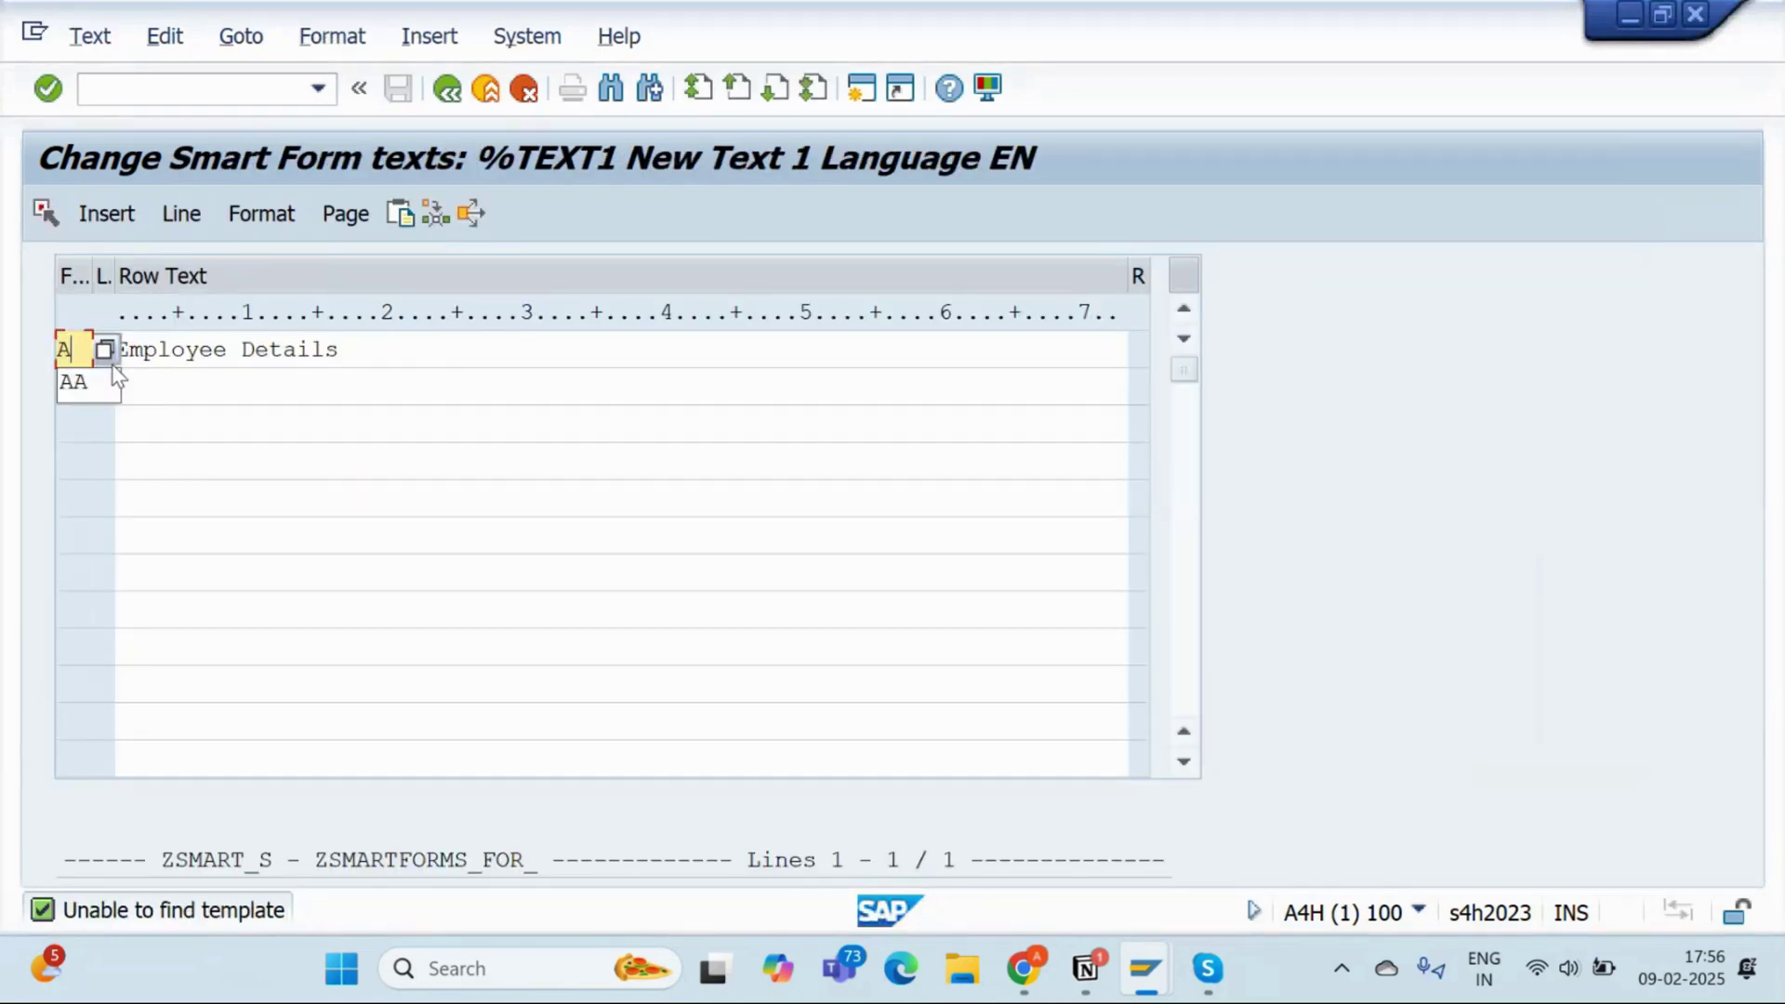
Return to the maintenance screen of %TEXT1, show its web properties, and activate form ZSMARTFORMS_FOR_ABAP
{"action": "left_click", "coordinate": [447, 88]}
{"action": "left_click", "coordinate": [693, 393]}
{"action": "left_click", "coordinate": [130, 215]}
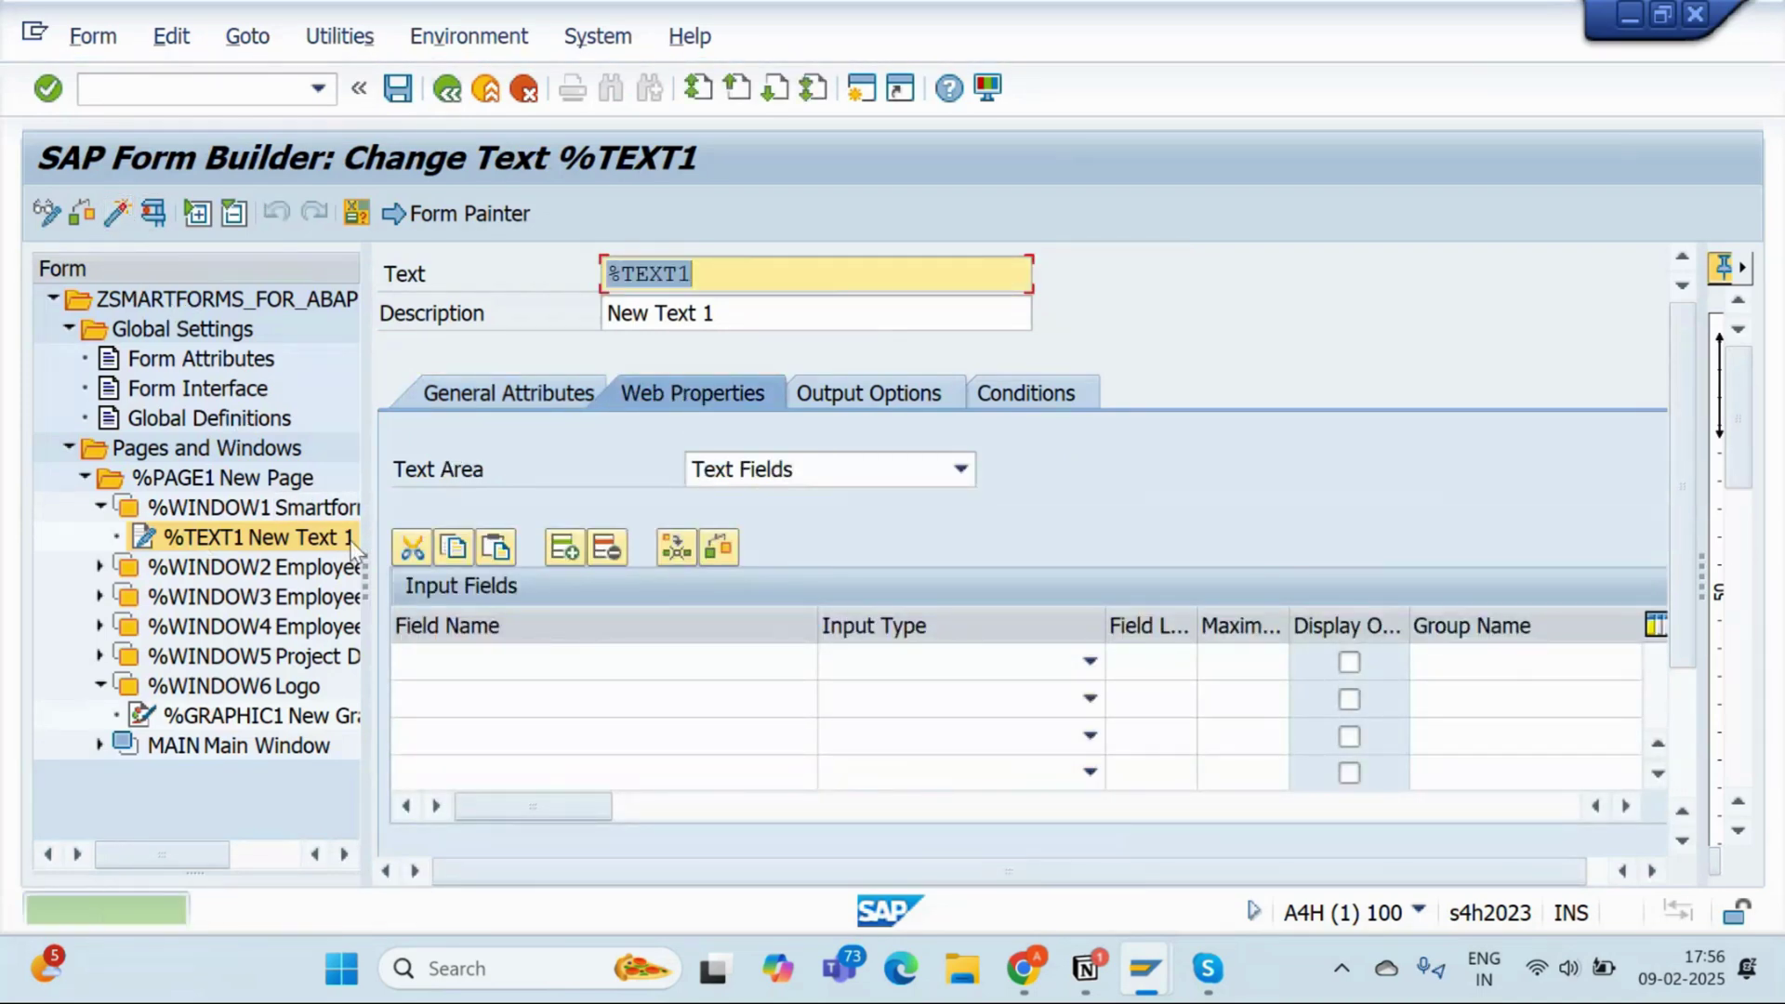
Switch to the old print preview session and go back to the Function Builder's initial screen
{"action": "key", "text": "alt+Tab"}
{"action": "key", "text": "alt+Tab"}
{"action": "key", "text": "alt+Tab"}
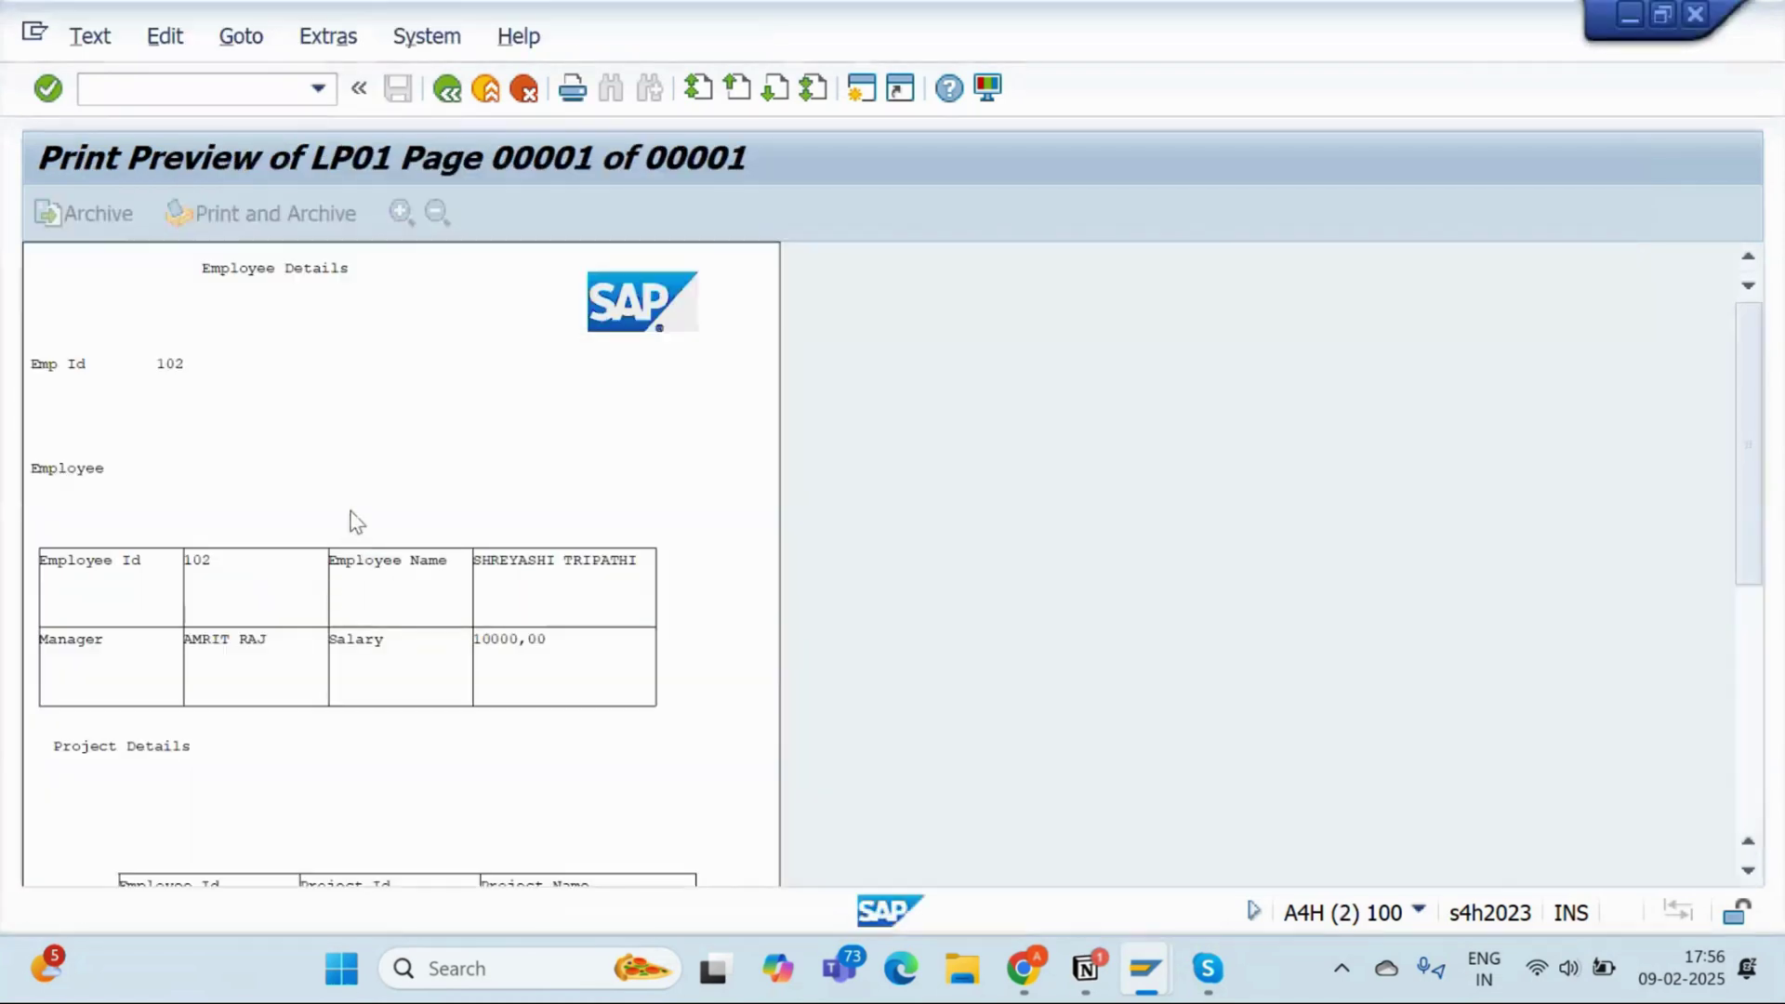
{"action": "left_click", "coordinate": [447, 90]}
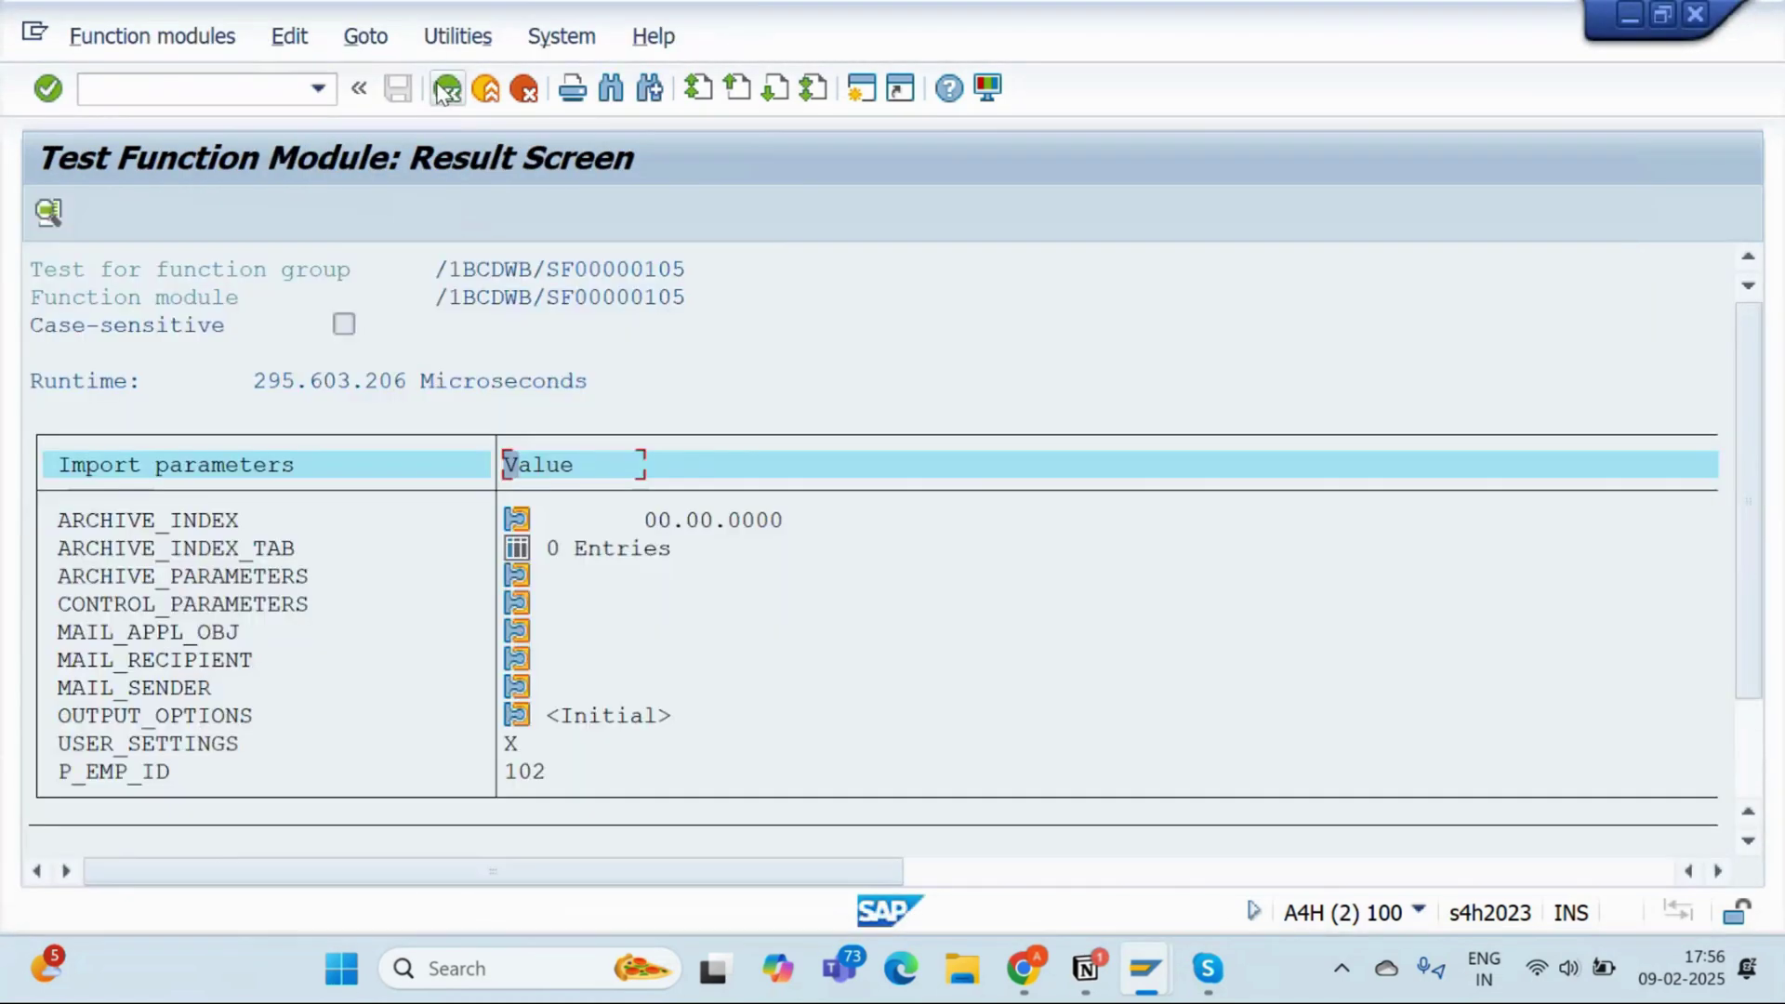
{"action": "left_click", "coordinate": [447, 90]}
{"action": "left_click", "coordinate": [447, 90]}
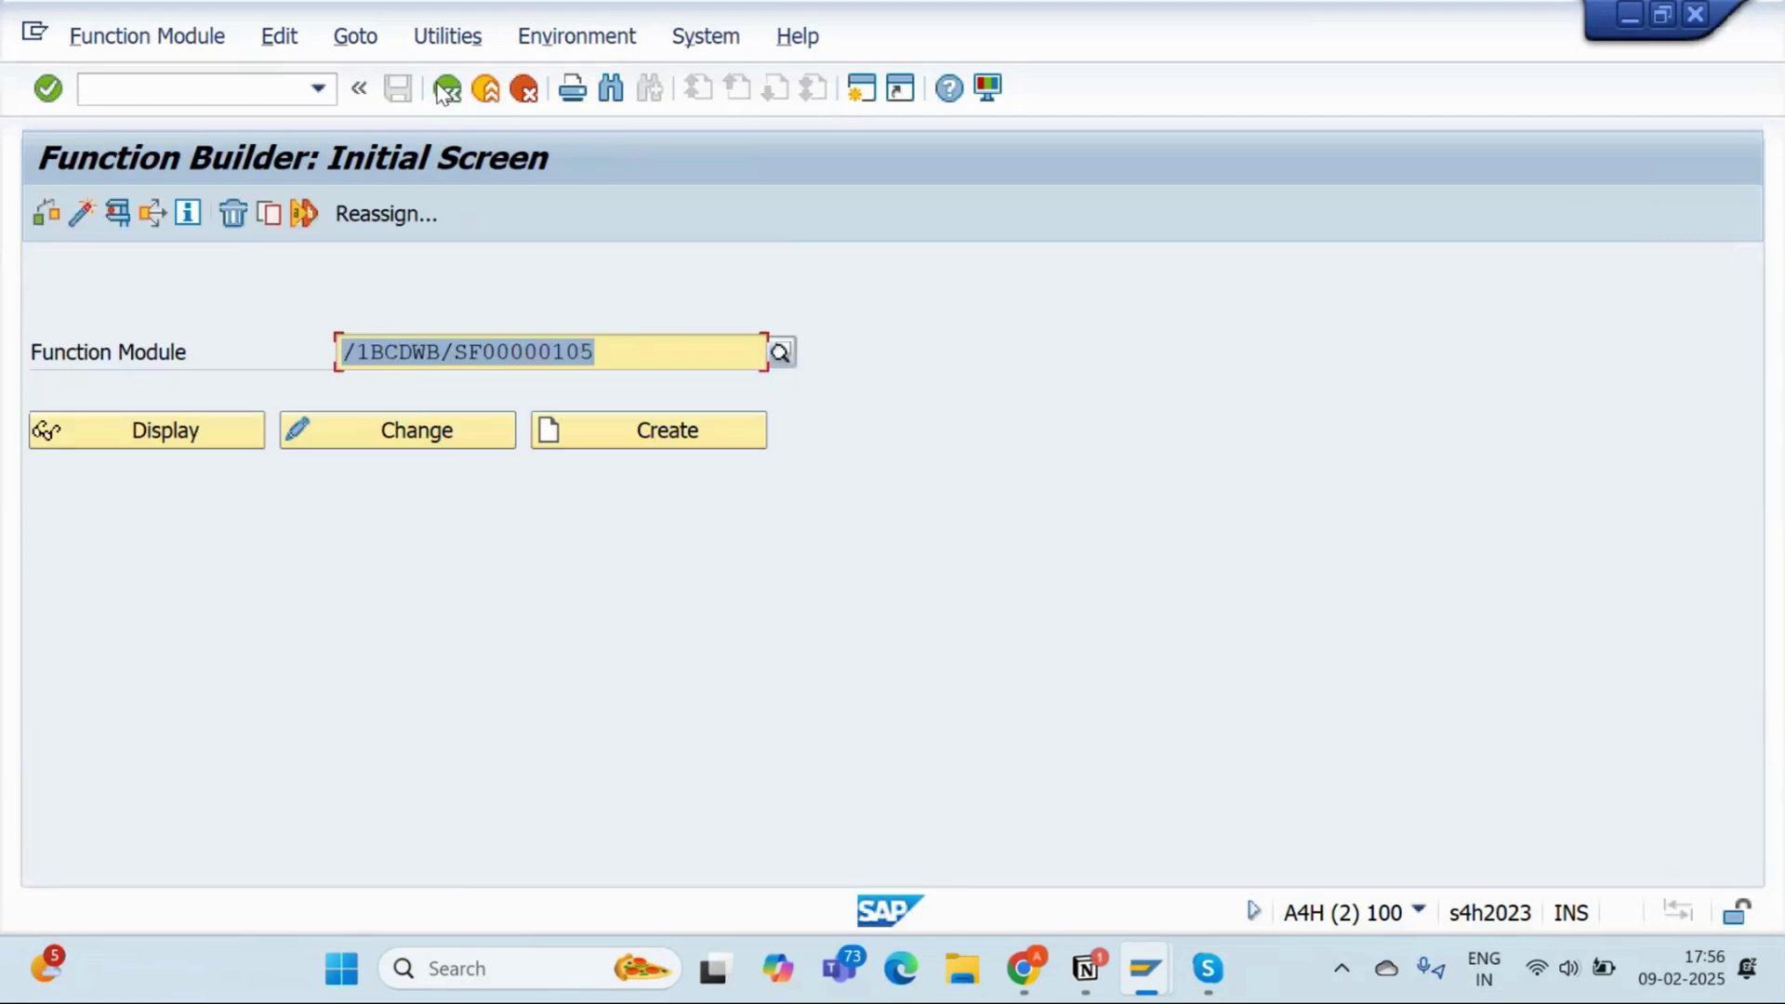
Test function module /1BCDWB/SF00000105 with an employee ID for P_EMP_ID and preview the print on output device lp01
{"action": "left_click", "coordinate": [115, 216]}
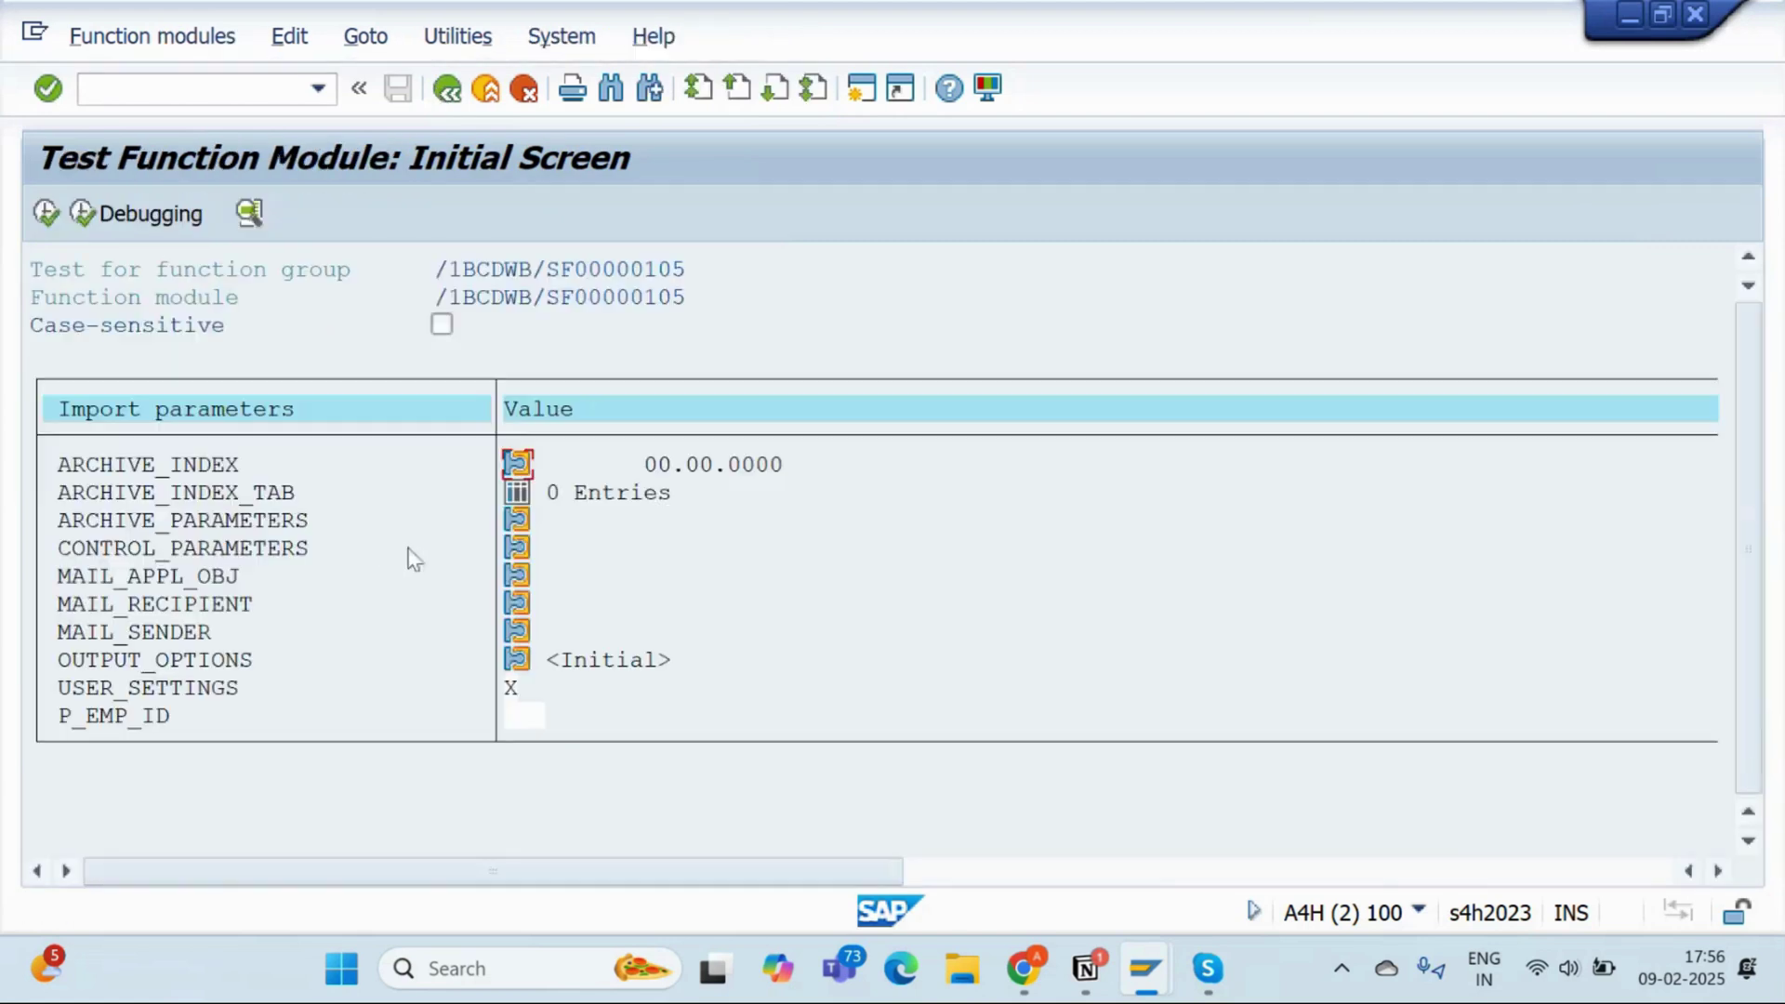
{"action": "left_click", "coordinate": [536, 728]}
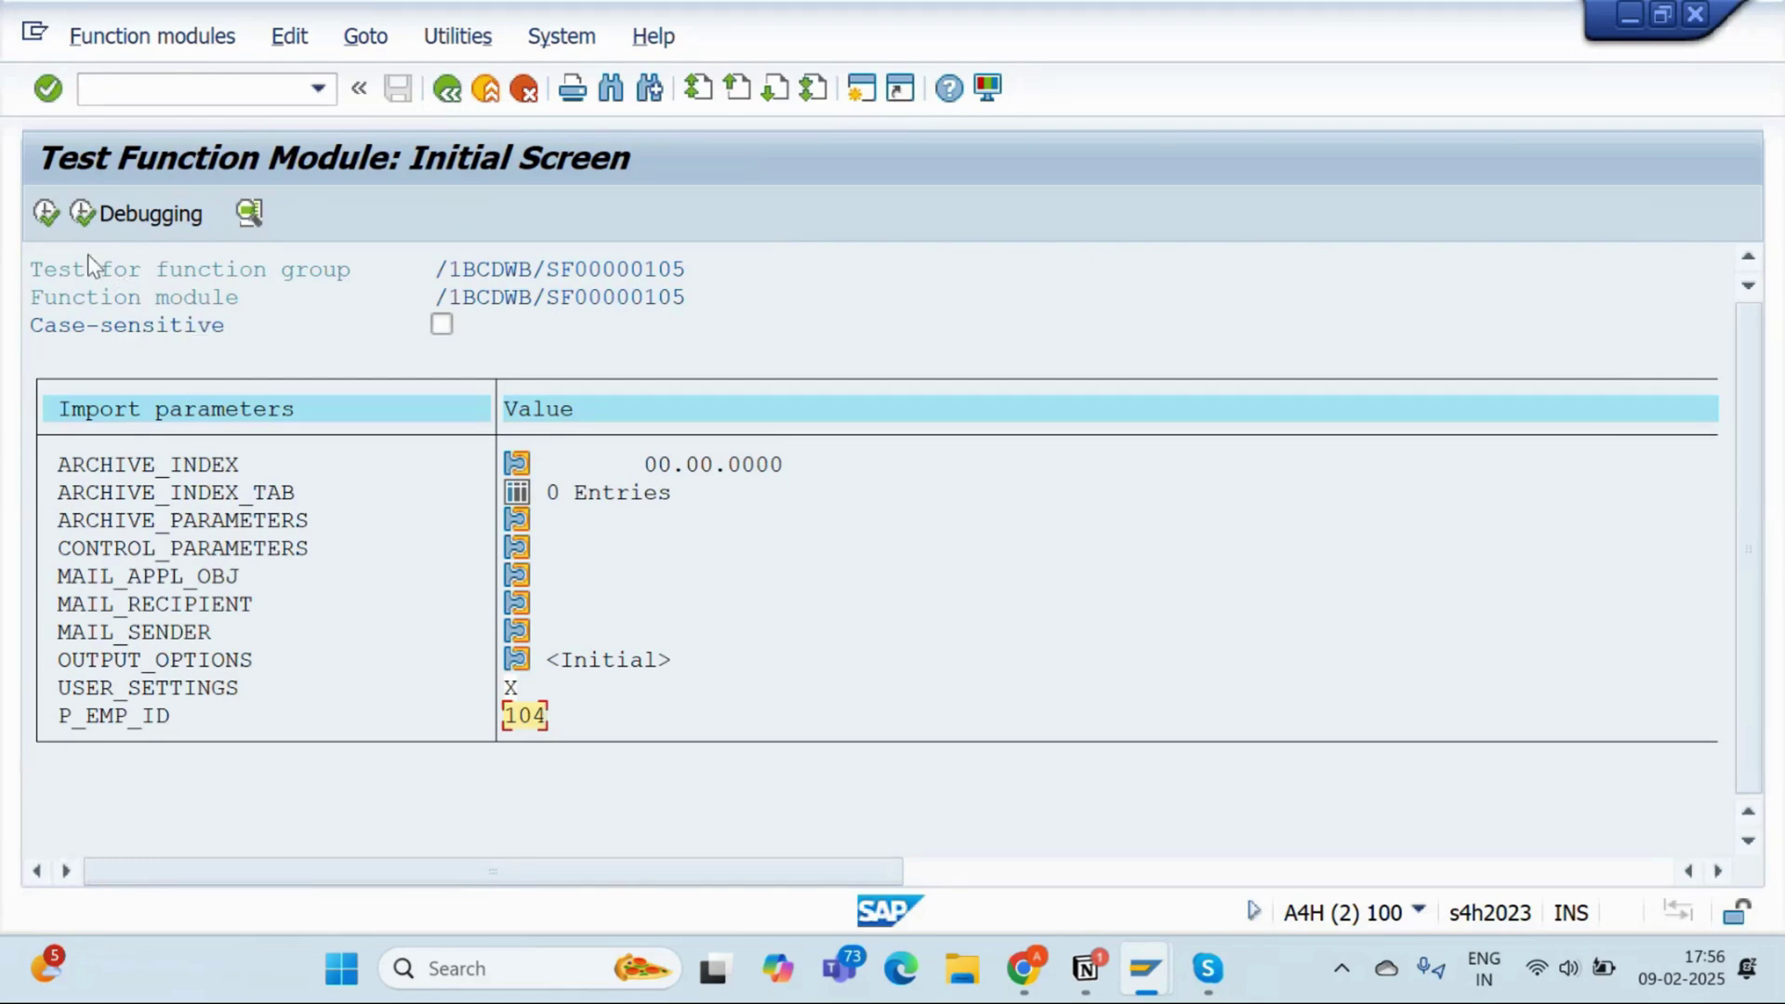
{"action": "left_click", "coordinate": [42, 219]}
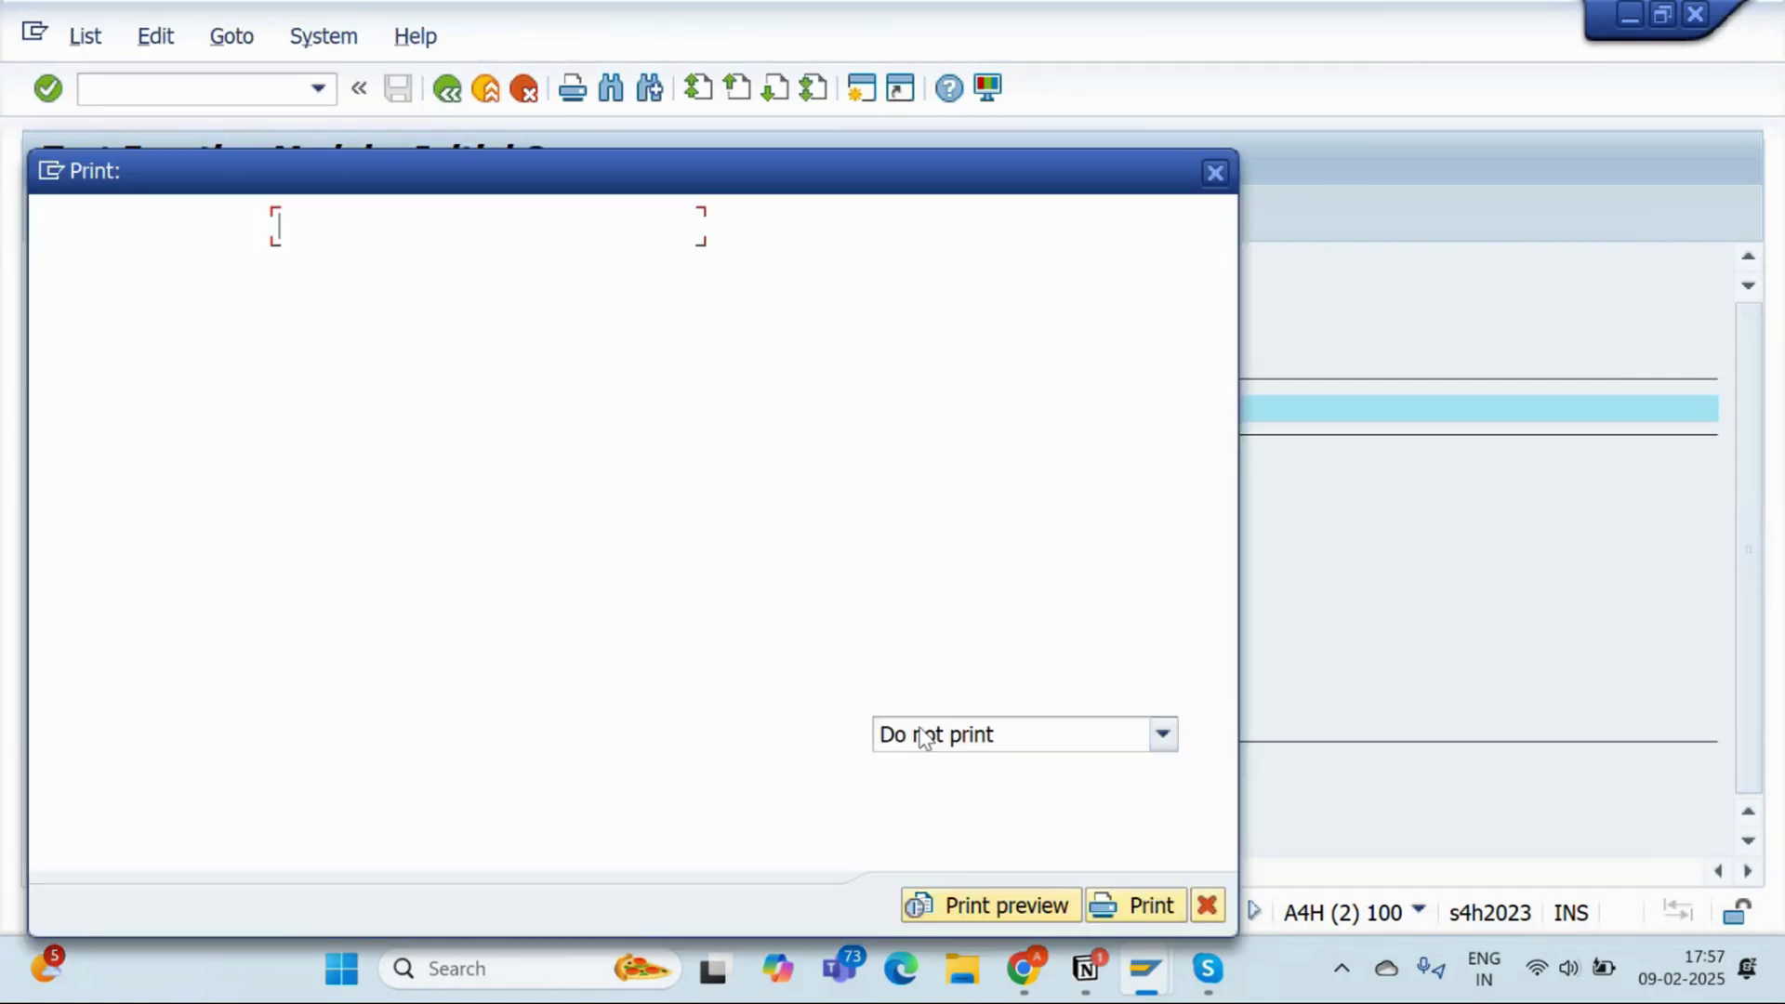
{"action": "type", "text": "lp01"}
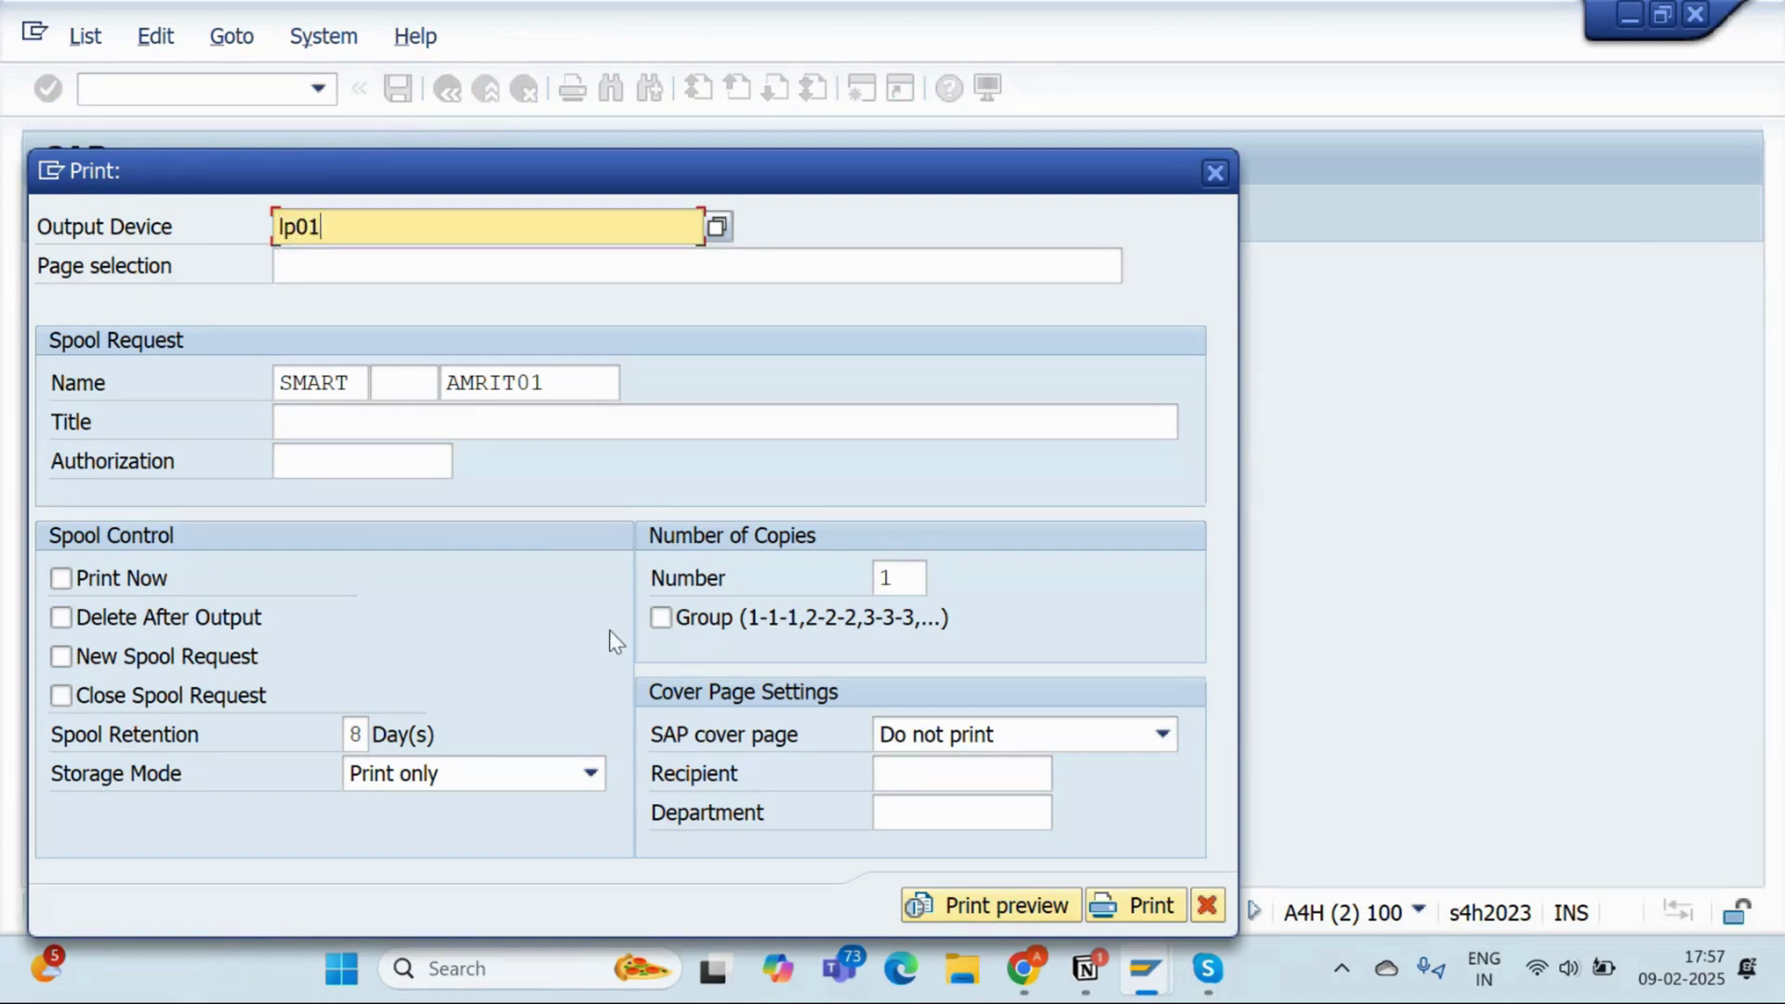
{"action": "left_click", "coordinate": [997, 908]}
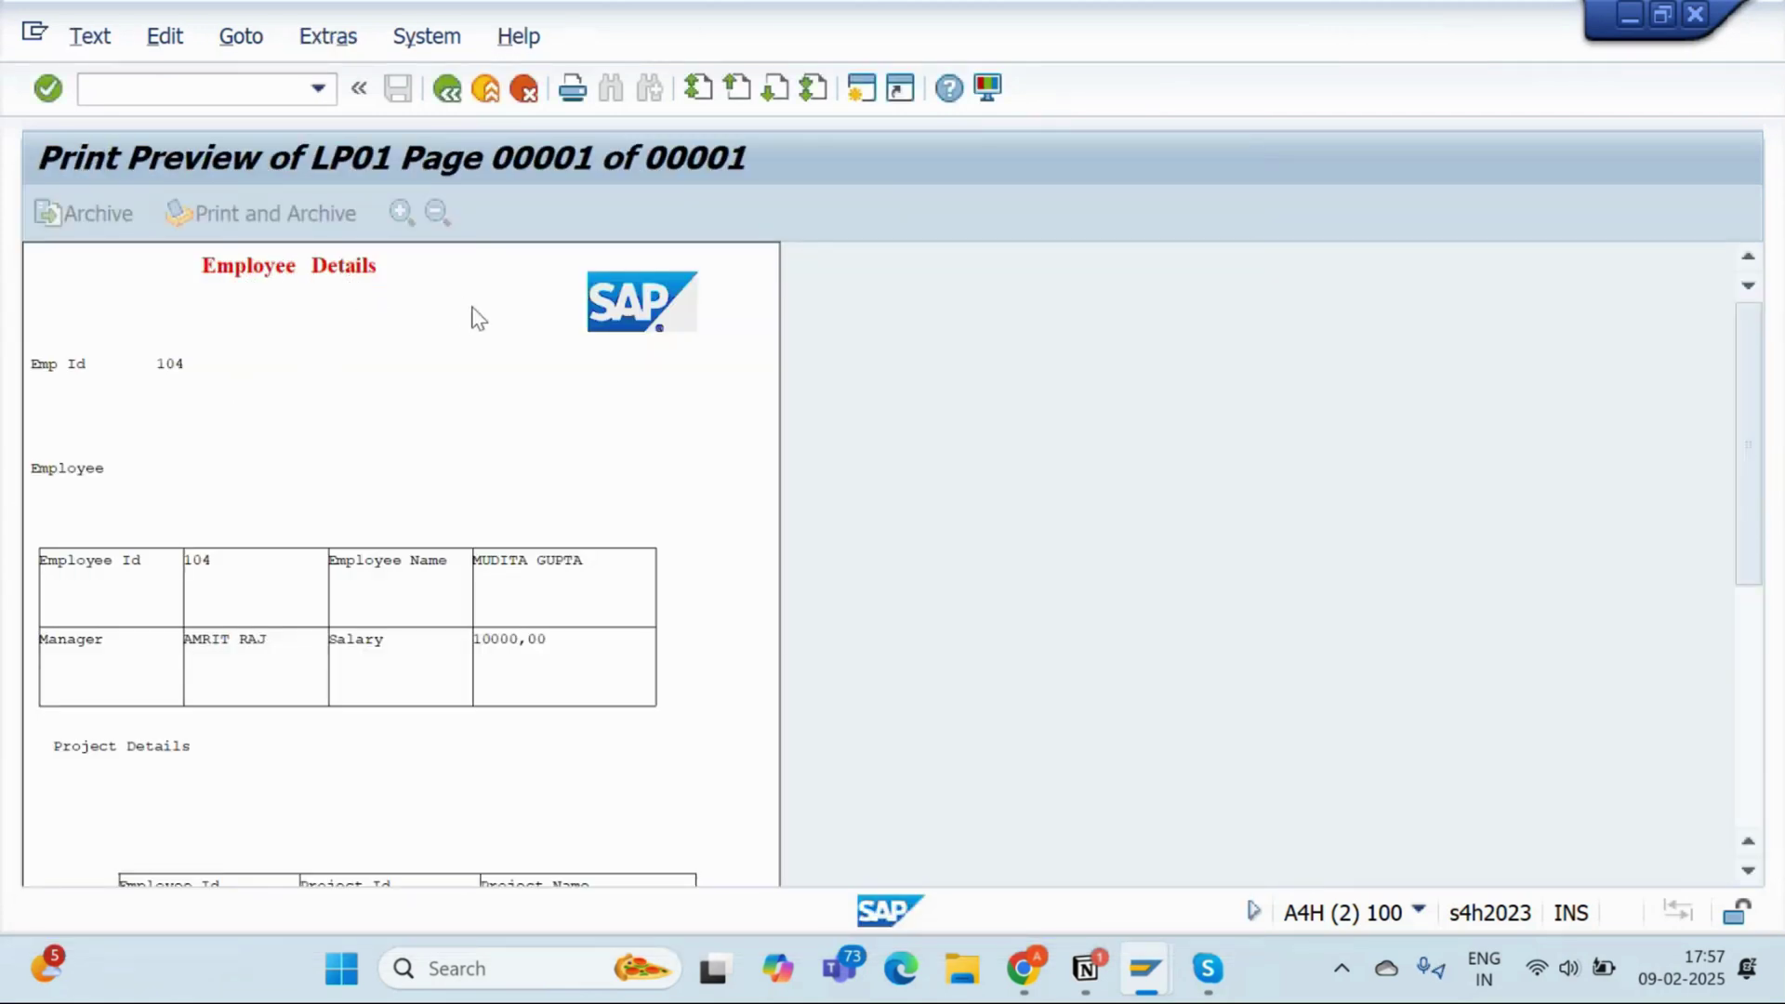
Compare paragraph format AA's font settings with the print preview, set its font size to 40 pt, and activate style ZSMART_STYLE
{"action": "key", "text": "alt+Tab"}
{"action": "key", "text": "alt+Tab"}
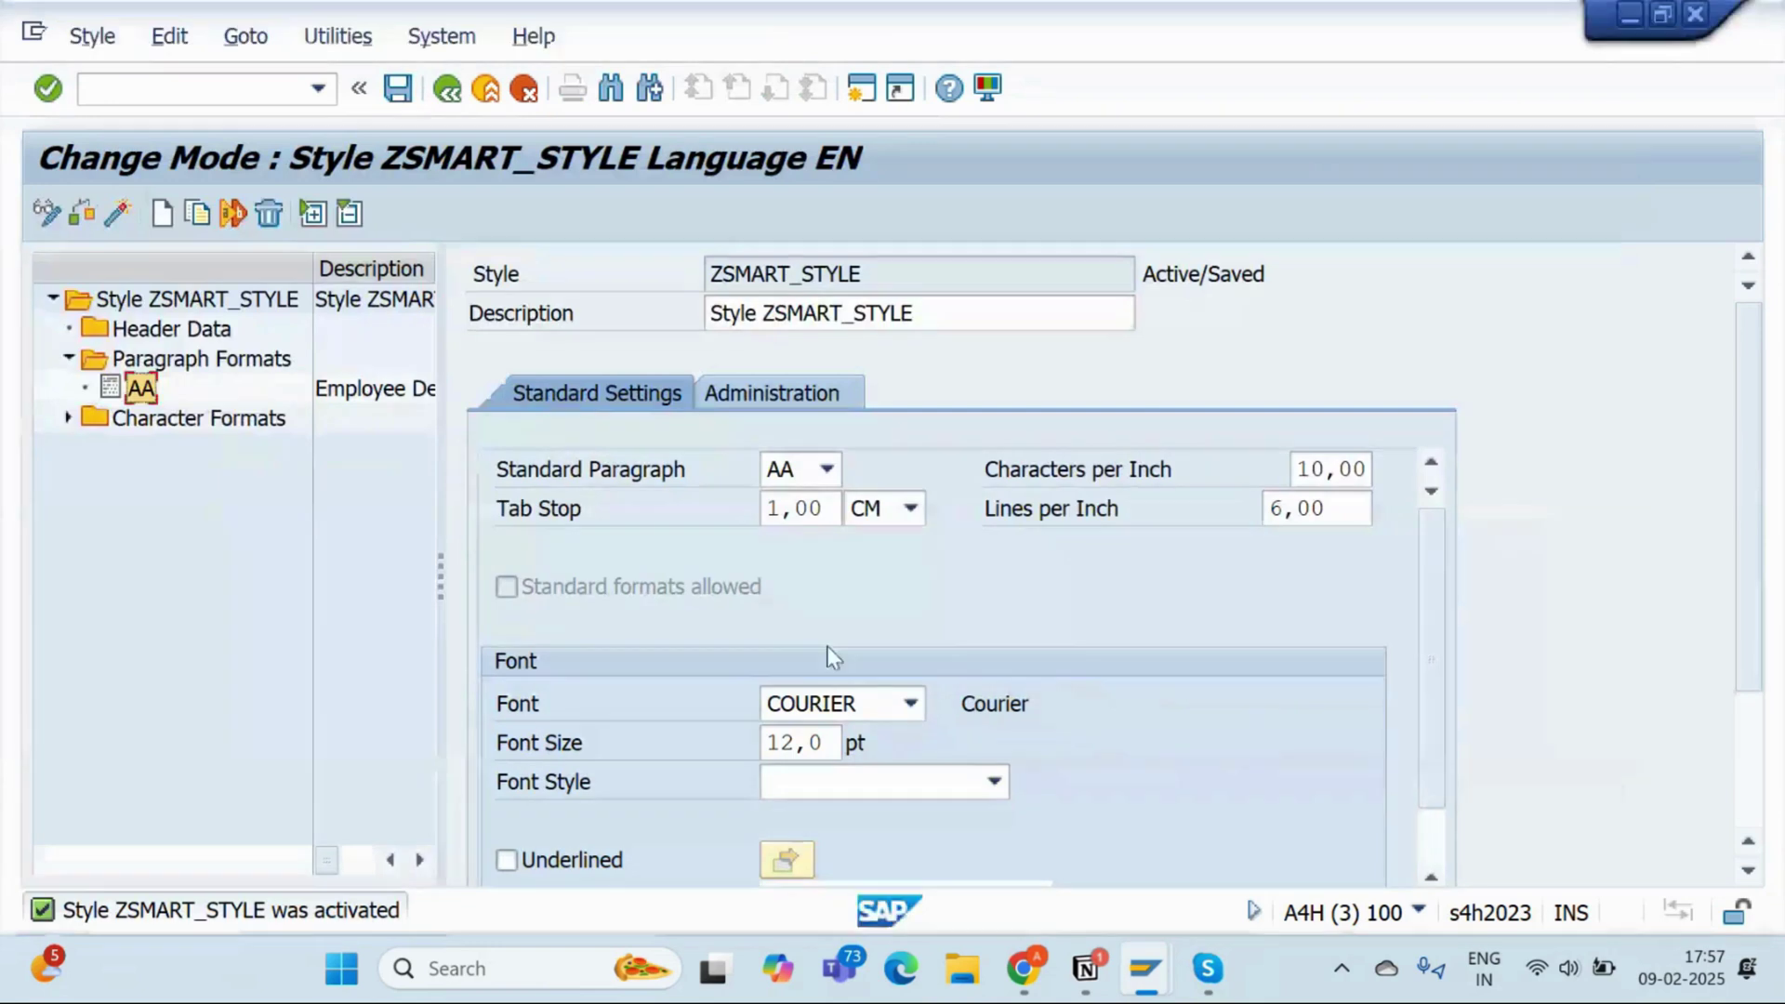
{"action": "left_click", "coordinate": [139, 390]}
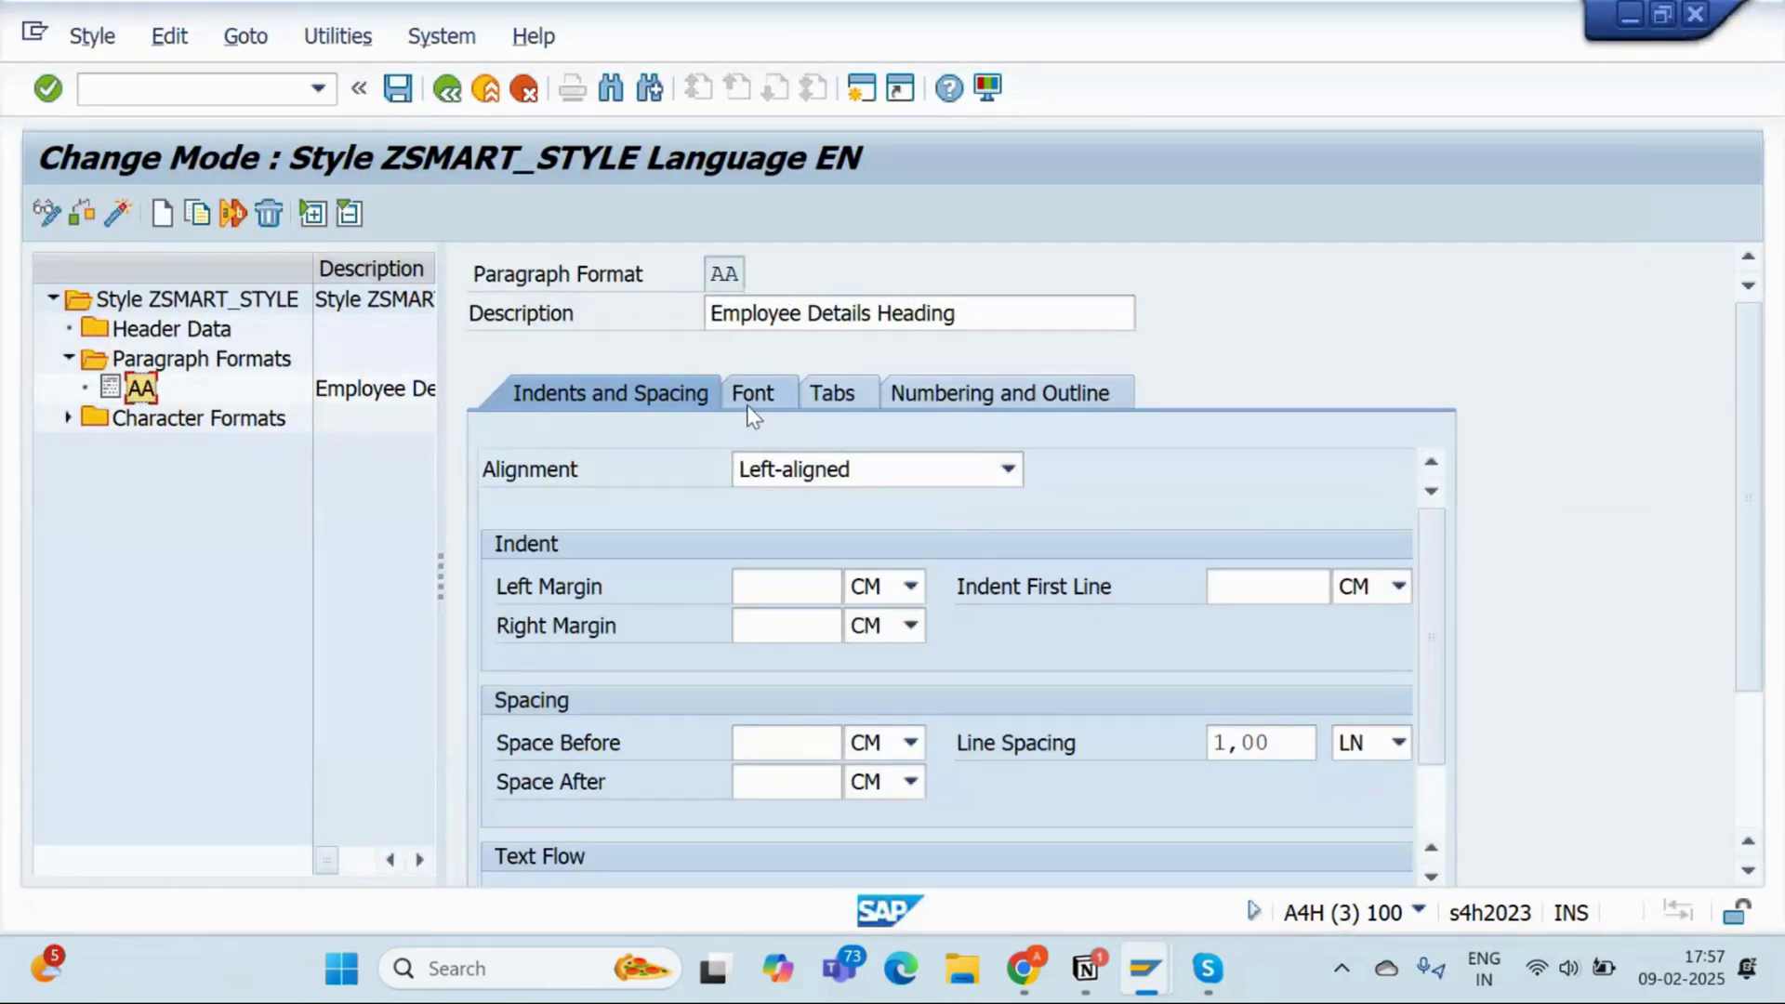
{"action": "left_click", "coordinate": [750, 409]}
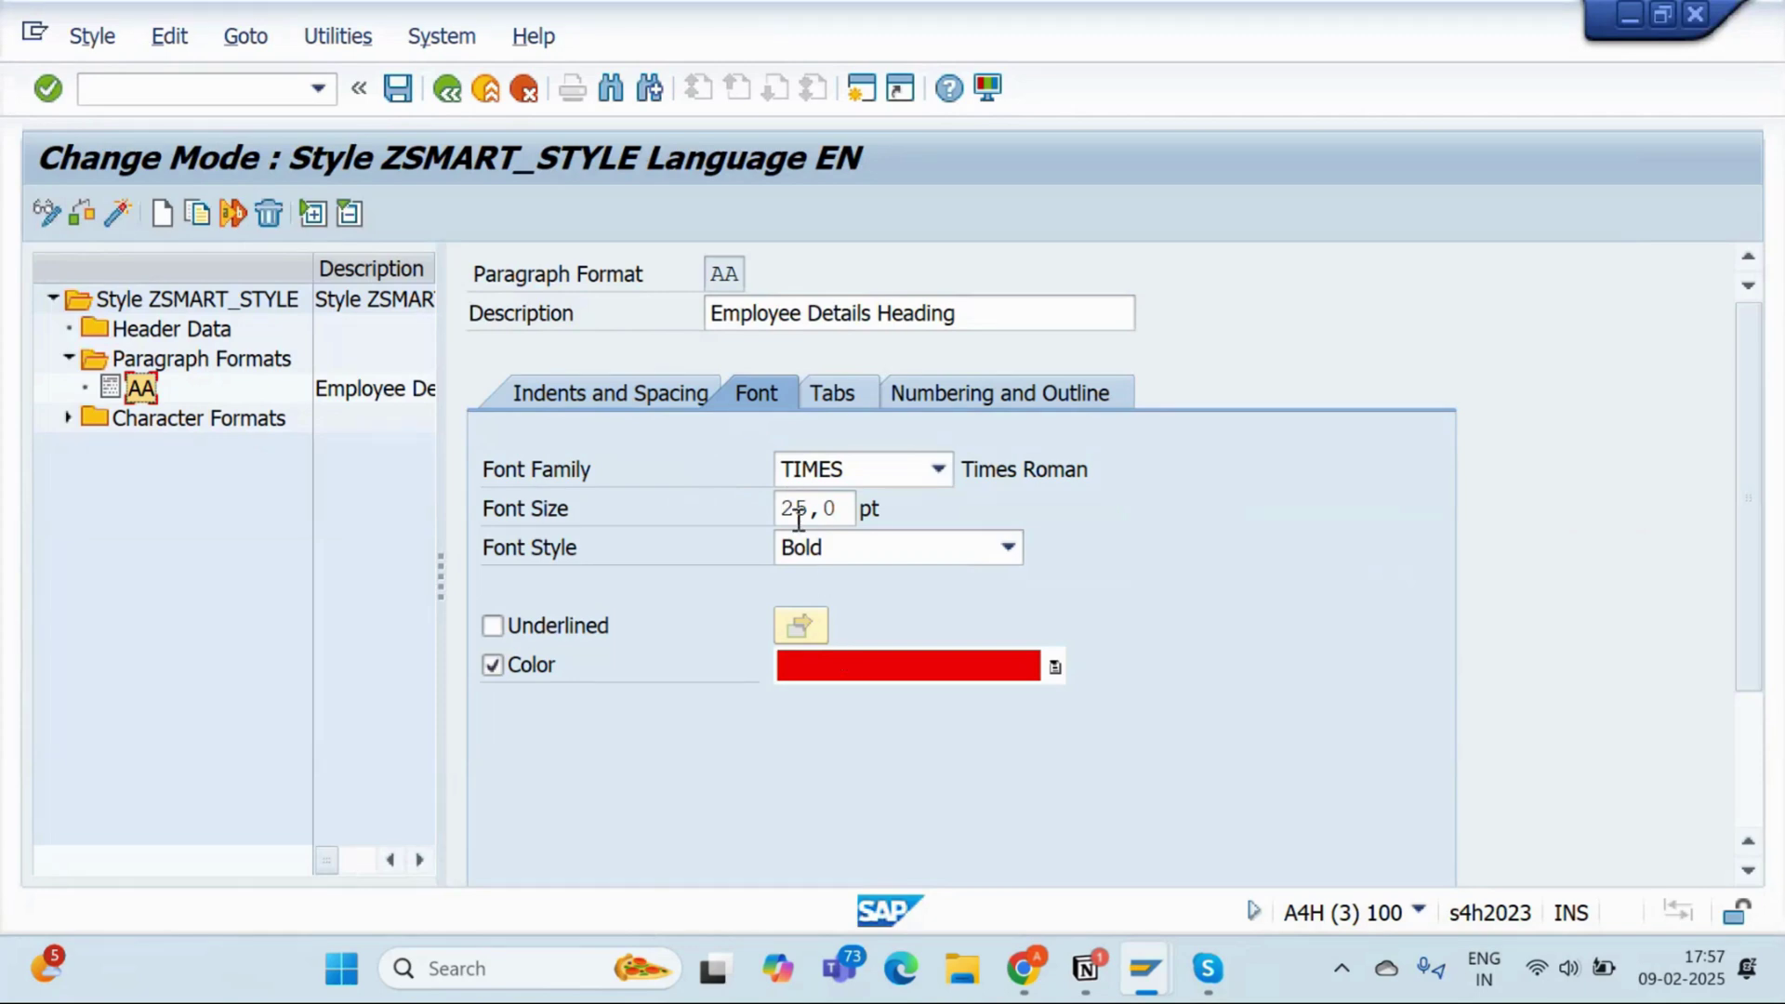
{"action": "left_click", "coordinate": [766, 553]}
{"action": "key", "text": "alt+Tab"}
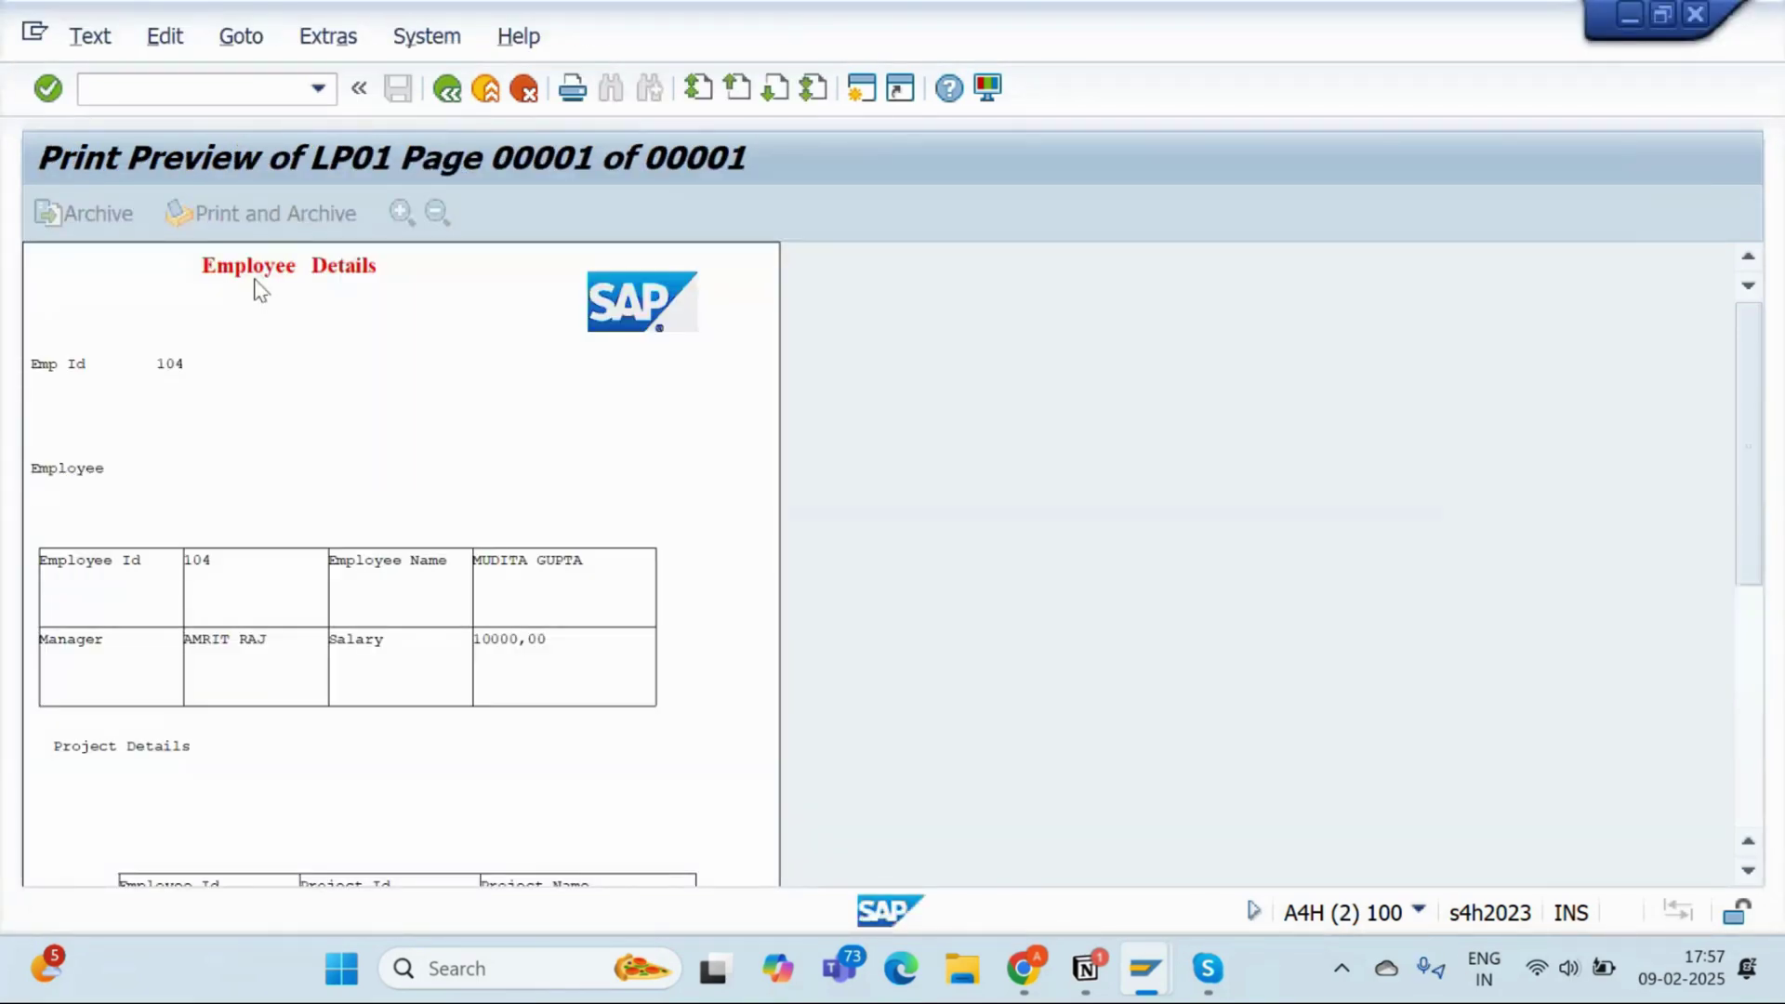
{"action": "key", "text": "alt+Tab"}
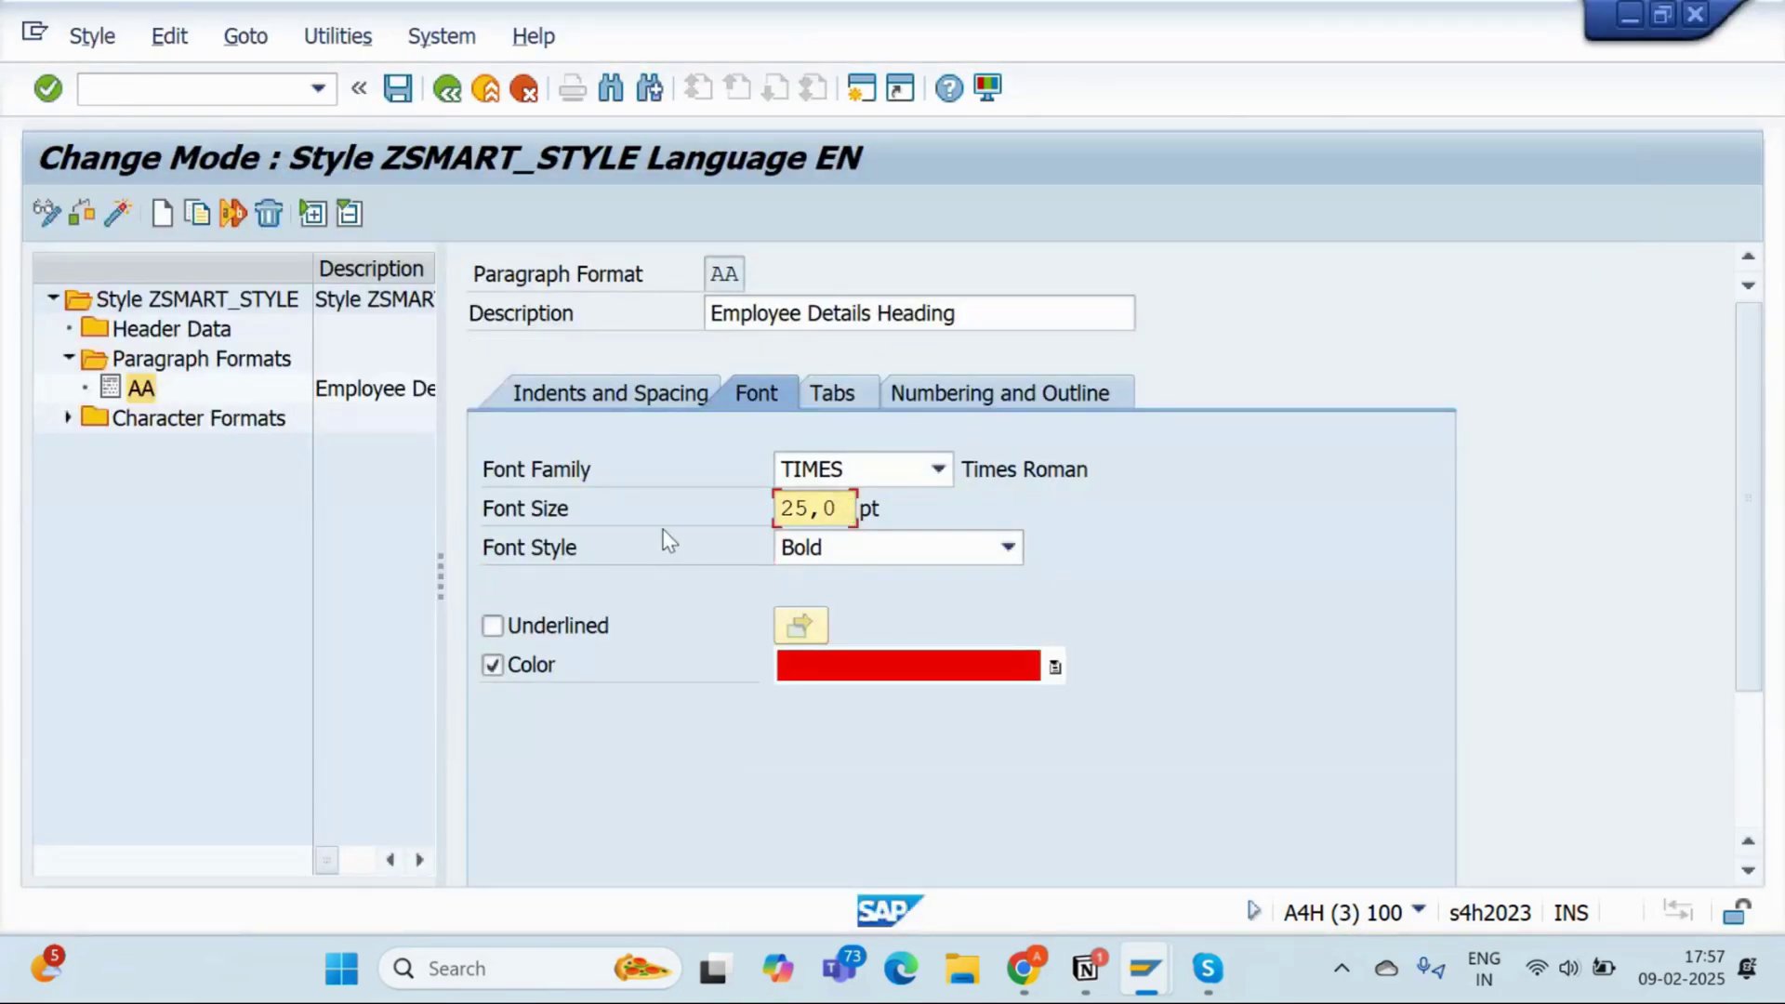
{"action": "key", "text": "shift+Home"}
{"action": "type", "text": "40"}
{"action": "key", "text": "Return"}
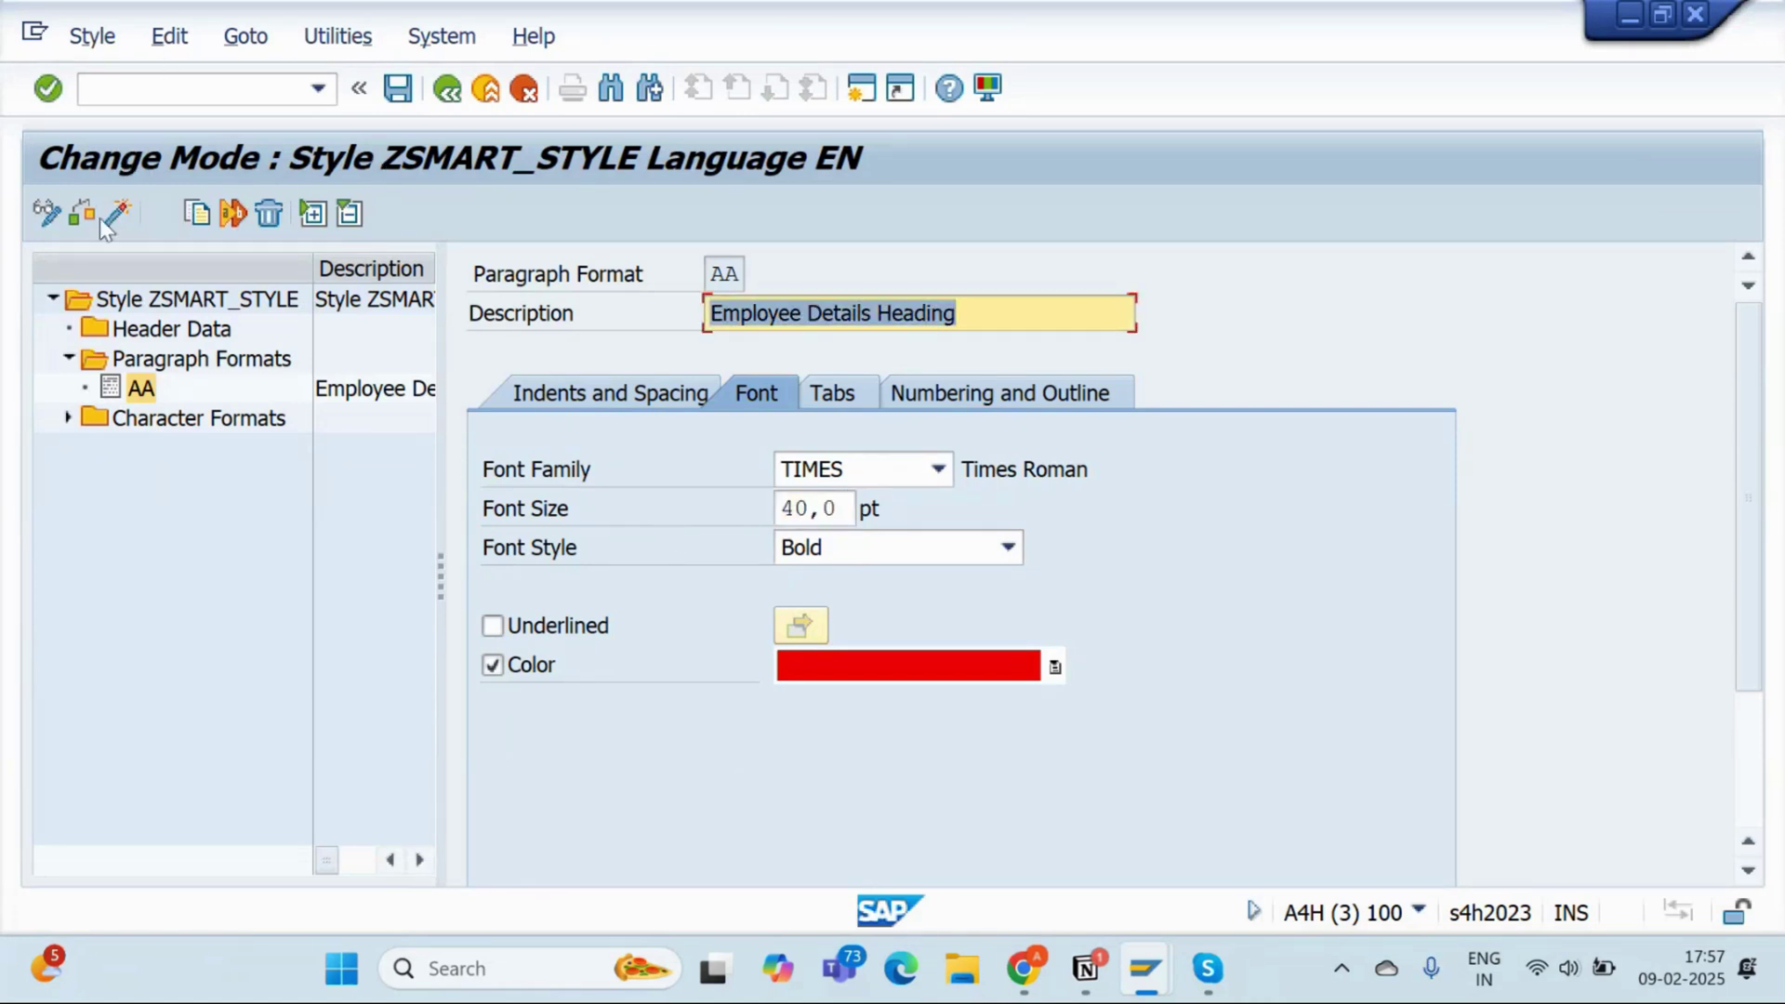
{"action": "left_click", "coordinate": [114, 220]}
Leave the outdated print preview and return through the test results to the Function Builder's initial screen
{"action": "key", "text": "alt+Tab"}
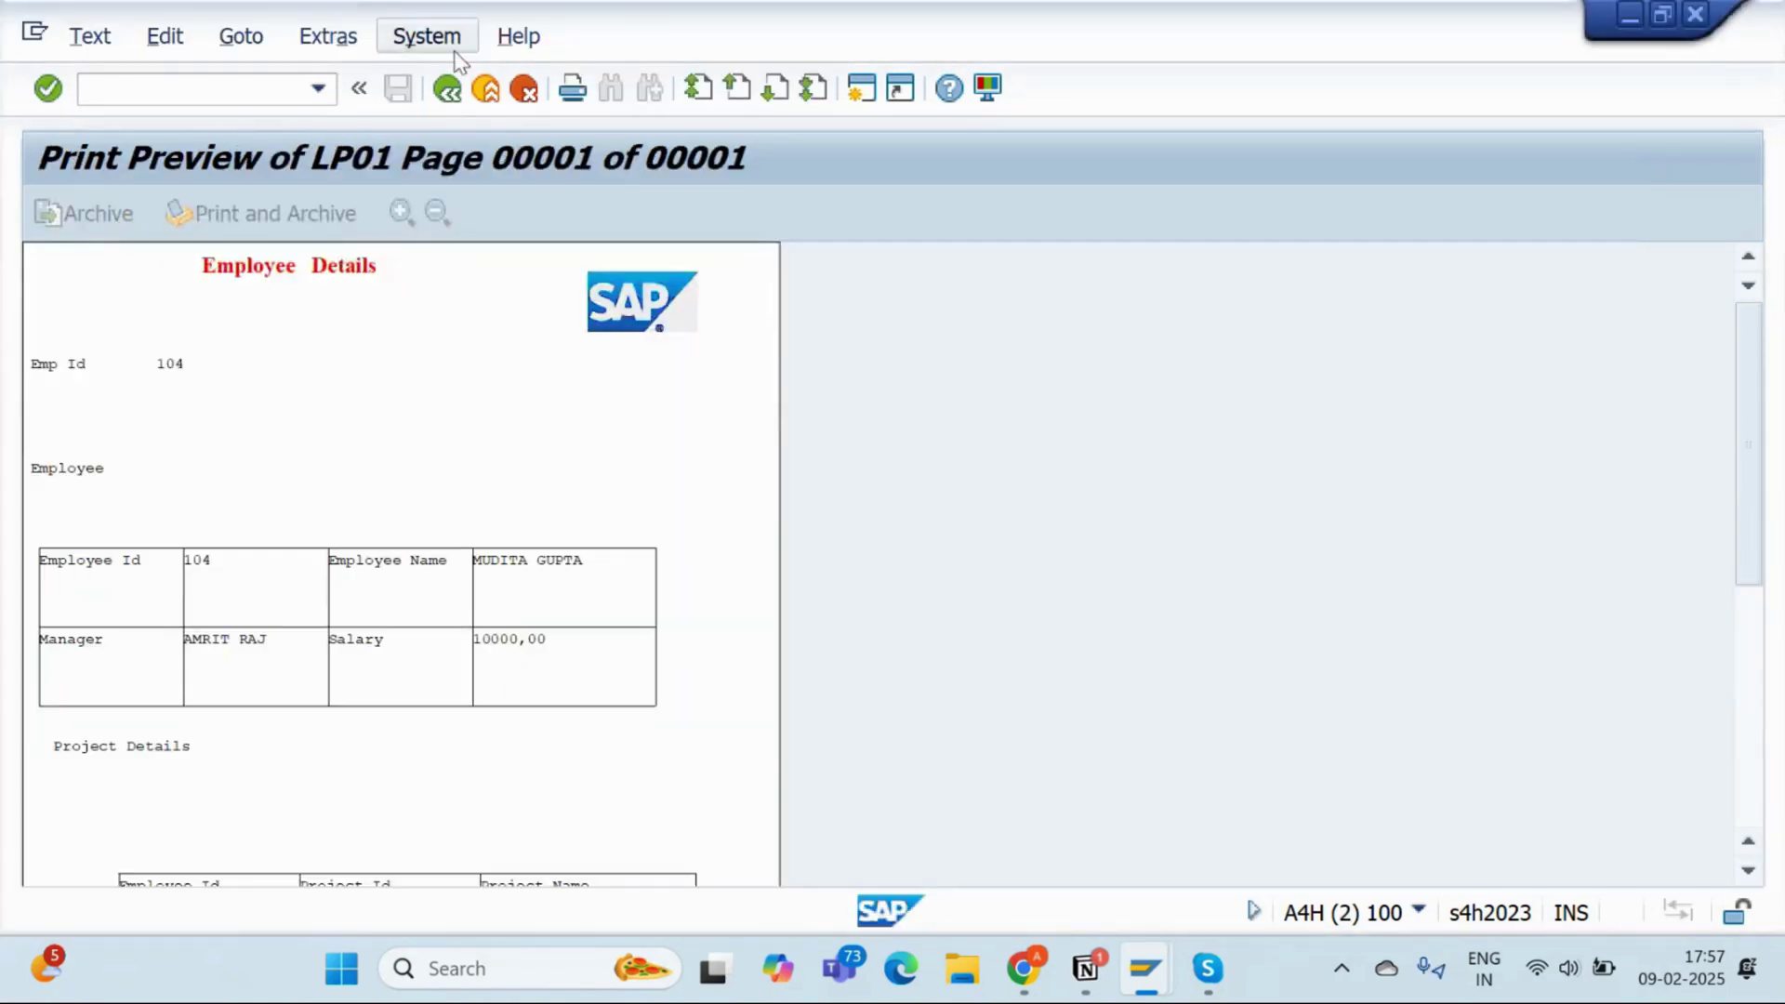
{"action": "left_click", "coordinate": [447, 93]}
{"action": "left_click", "coordinate": [444, 94]}
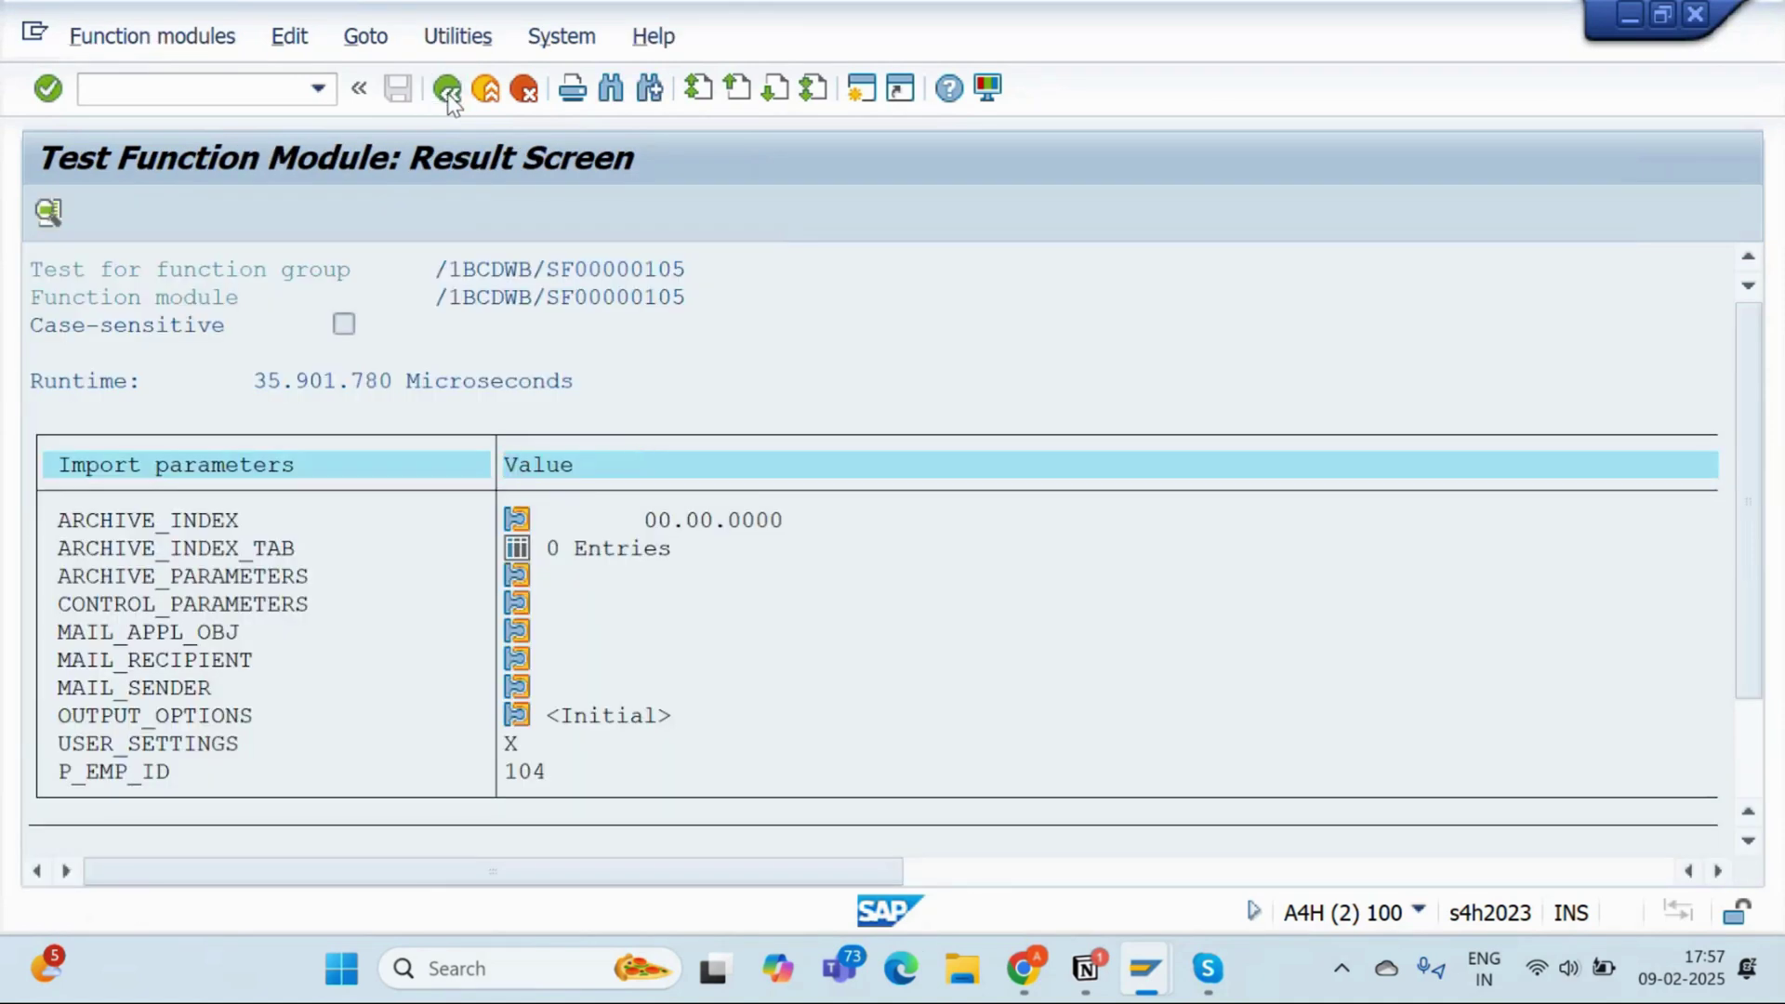
{"action": "left_click", "coordinate": [441, 95]}
Rerun the test of /1BCDWB/SF00000105 with an employee ID for P_EMP_ID and open the print preview on lp01
{"action": "left_click", "coordinate": [117, 214]}
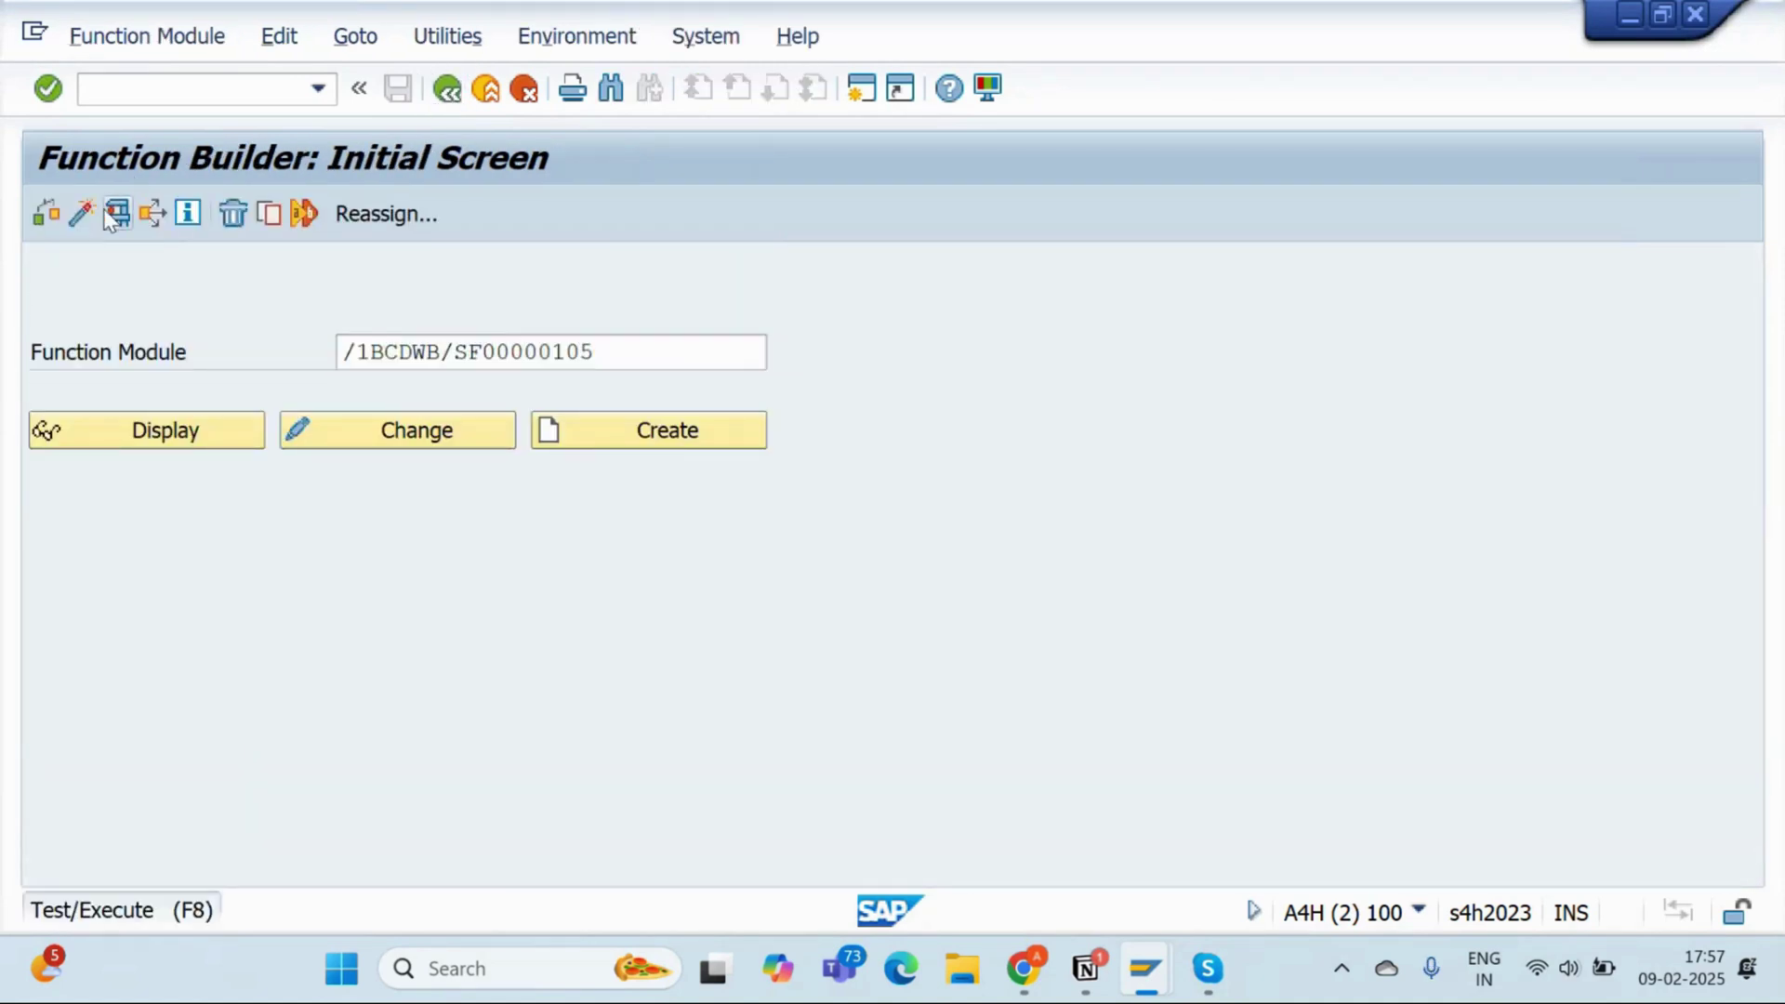
{"action": "left_click", "coordinate": [534, 713]}
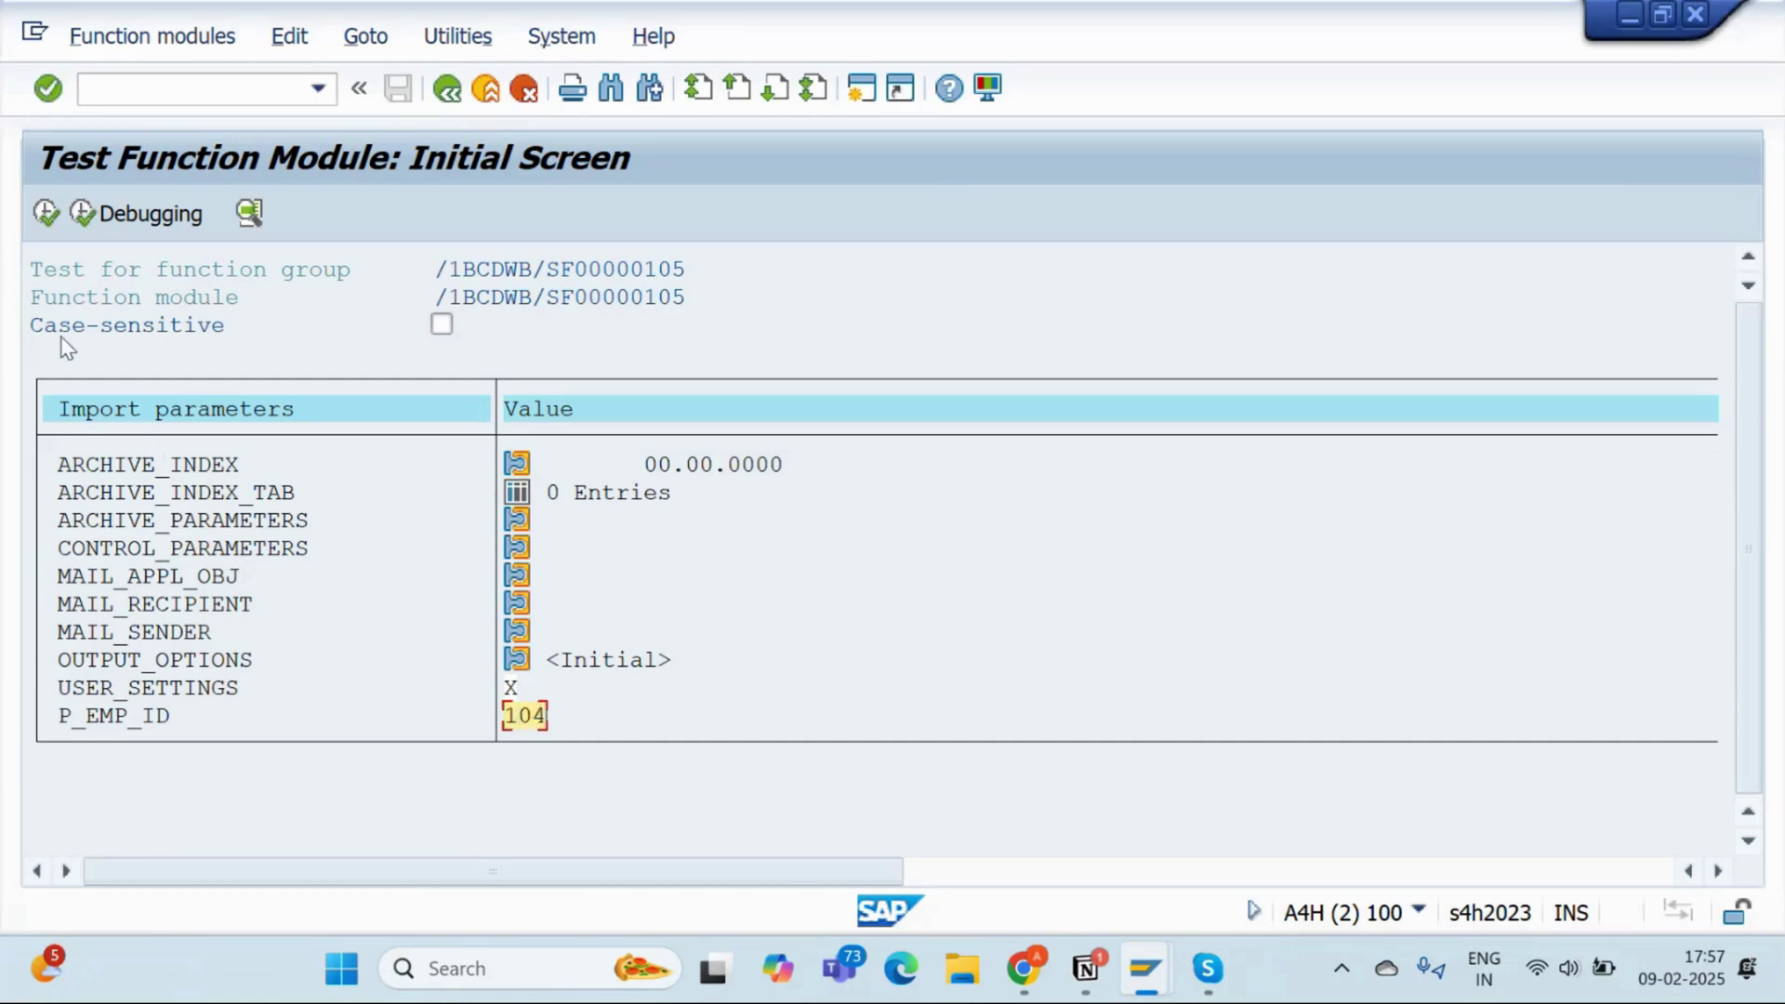
{"action": "left_click", "coordinate": [46, 216]}
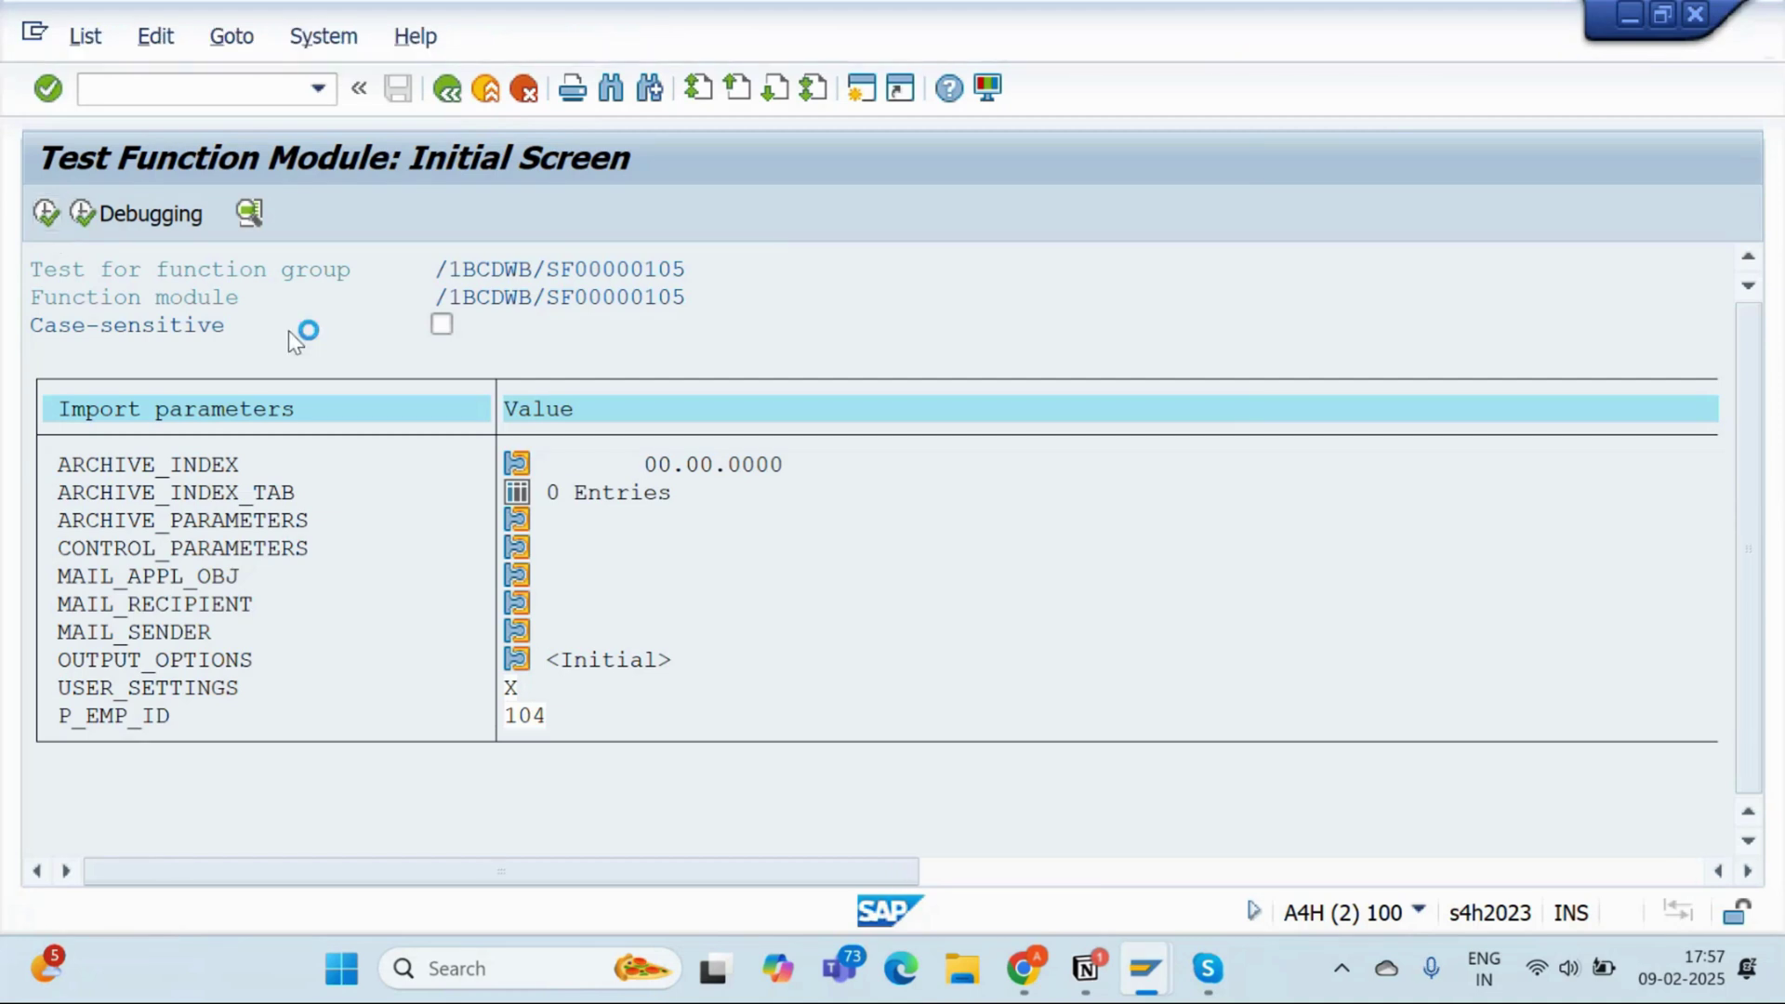
{"action": "type", "text": "lp01"}
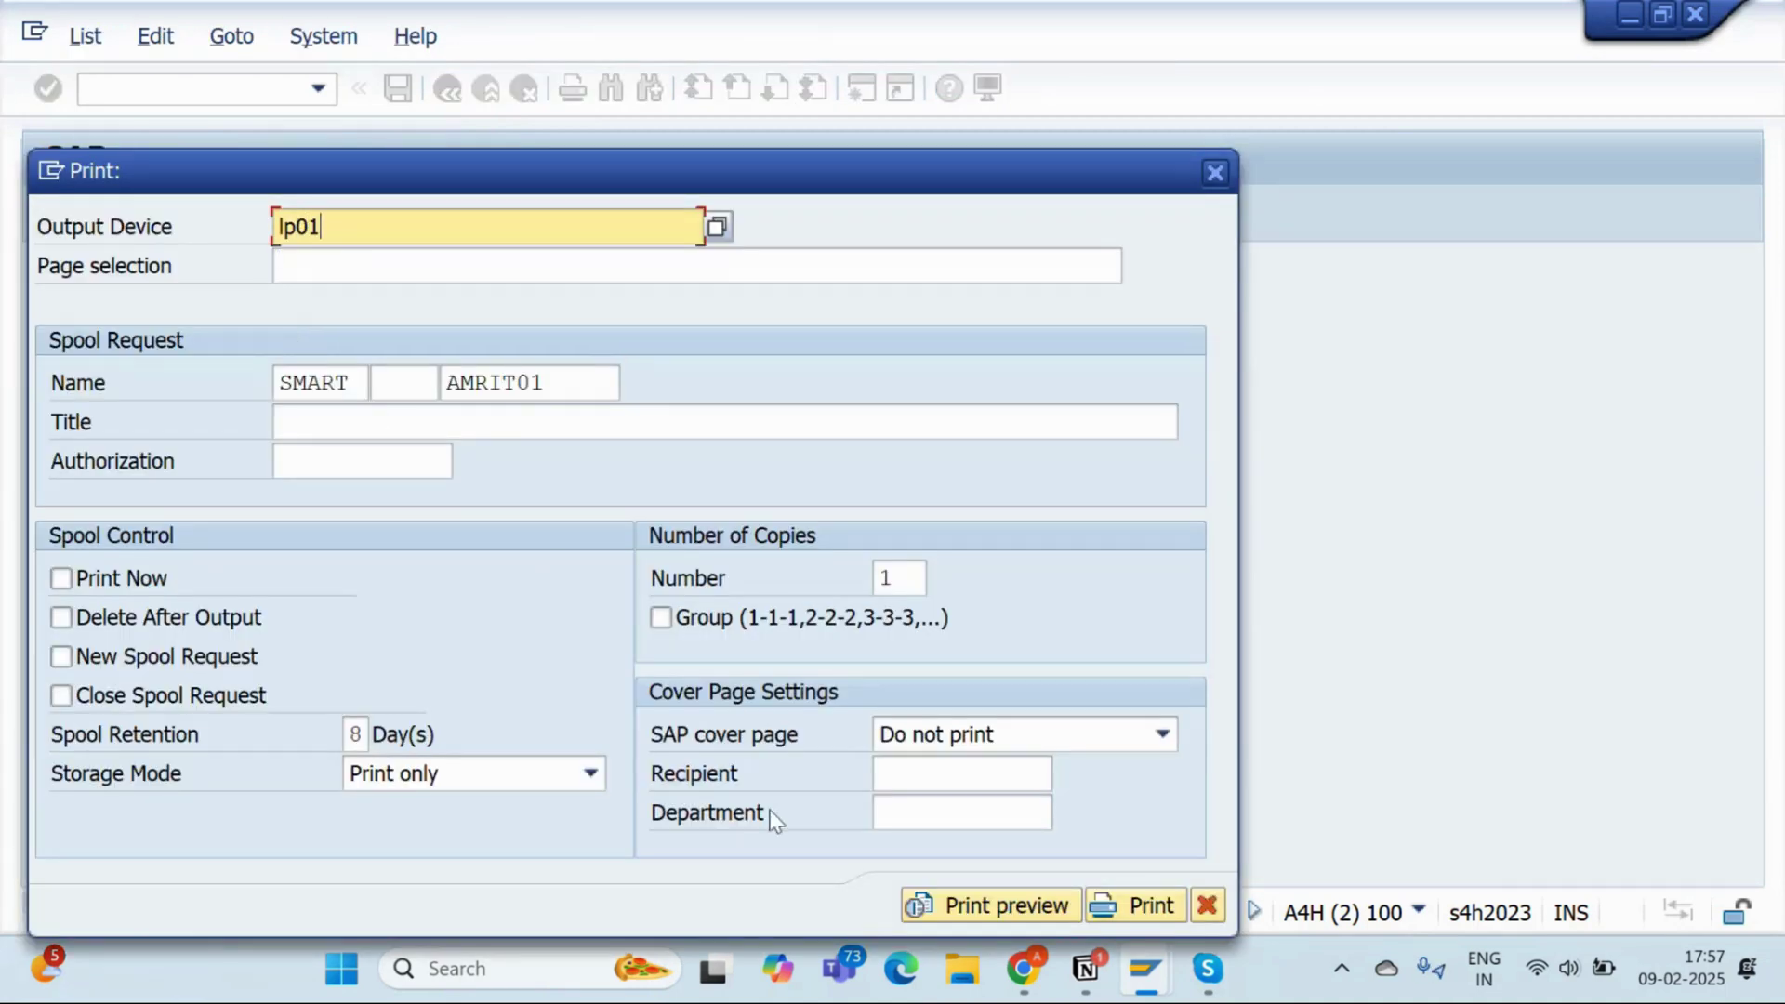
{"action": "left_click", "coordinate": [997, 912]}
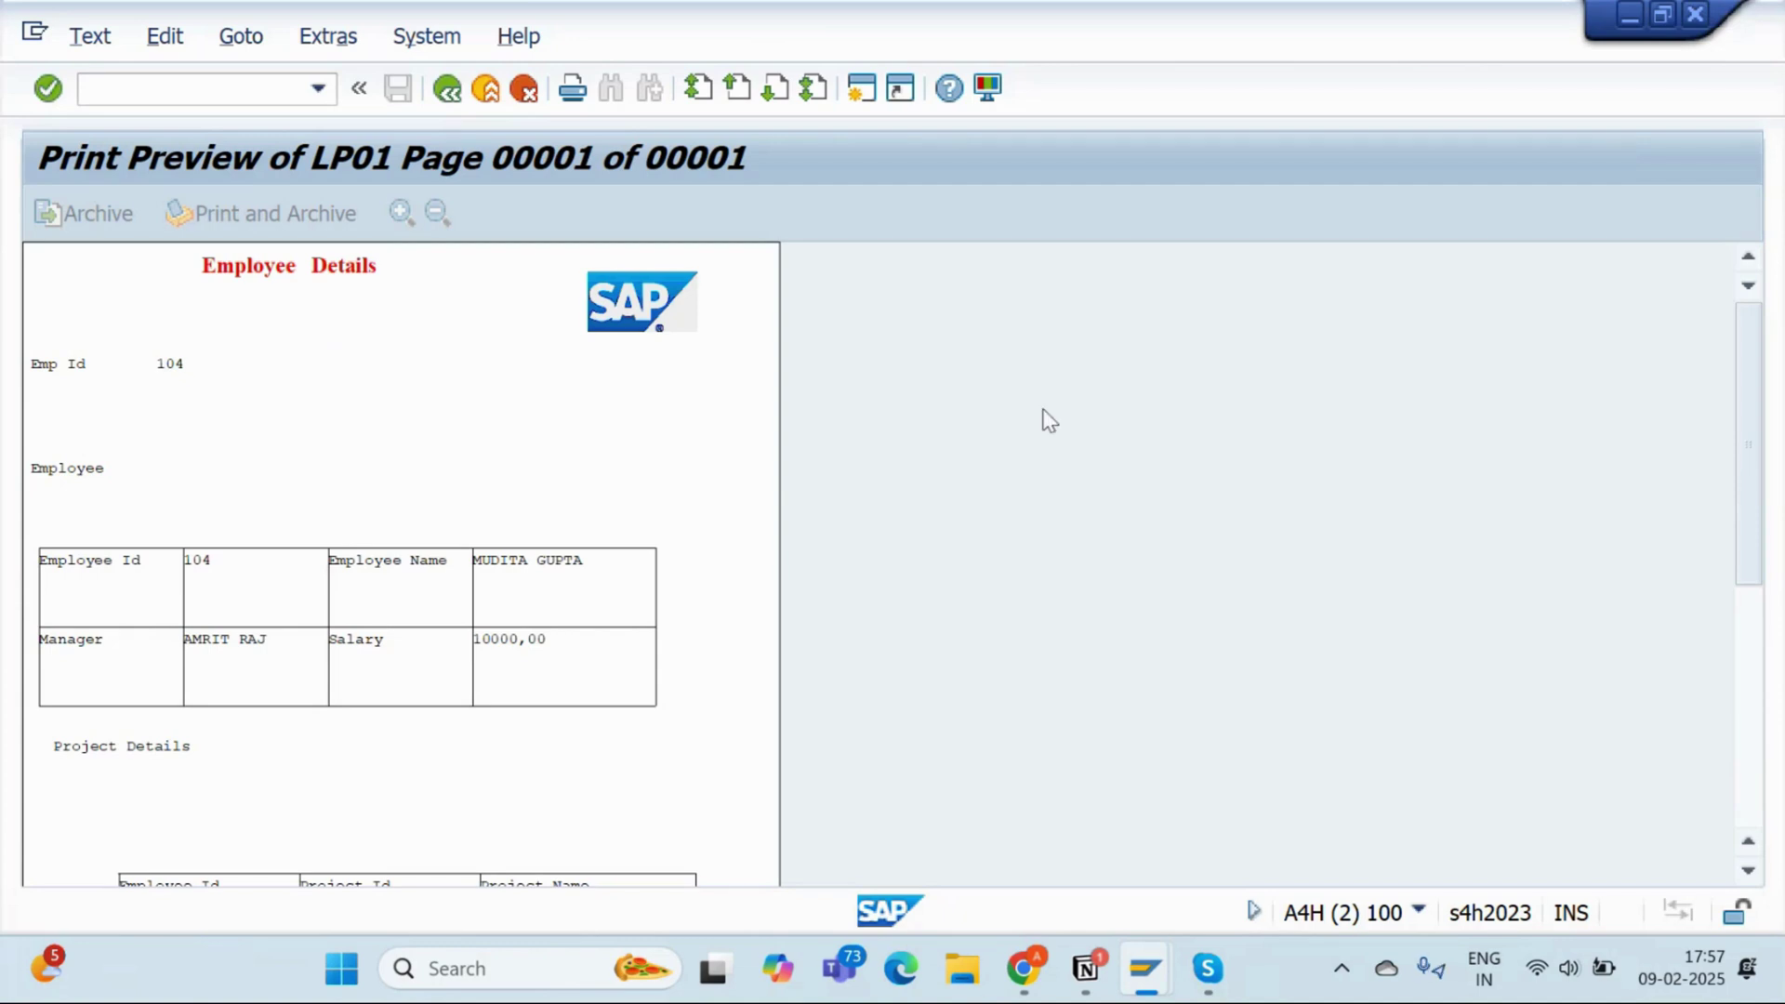
Check the reference form layout in Chrome, and in the style editor describe paragraph format AB as "Employee Id Label"
{"action": "left_click", "coordinate": [999, 984]}
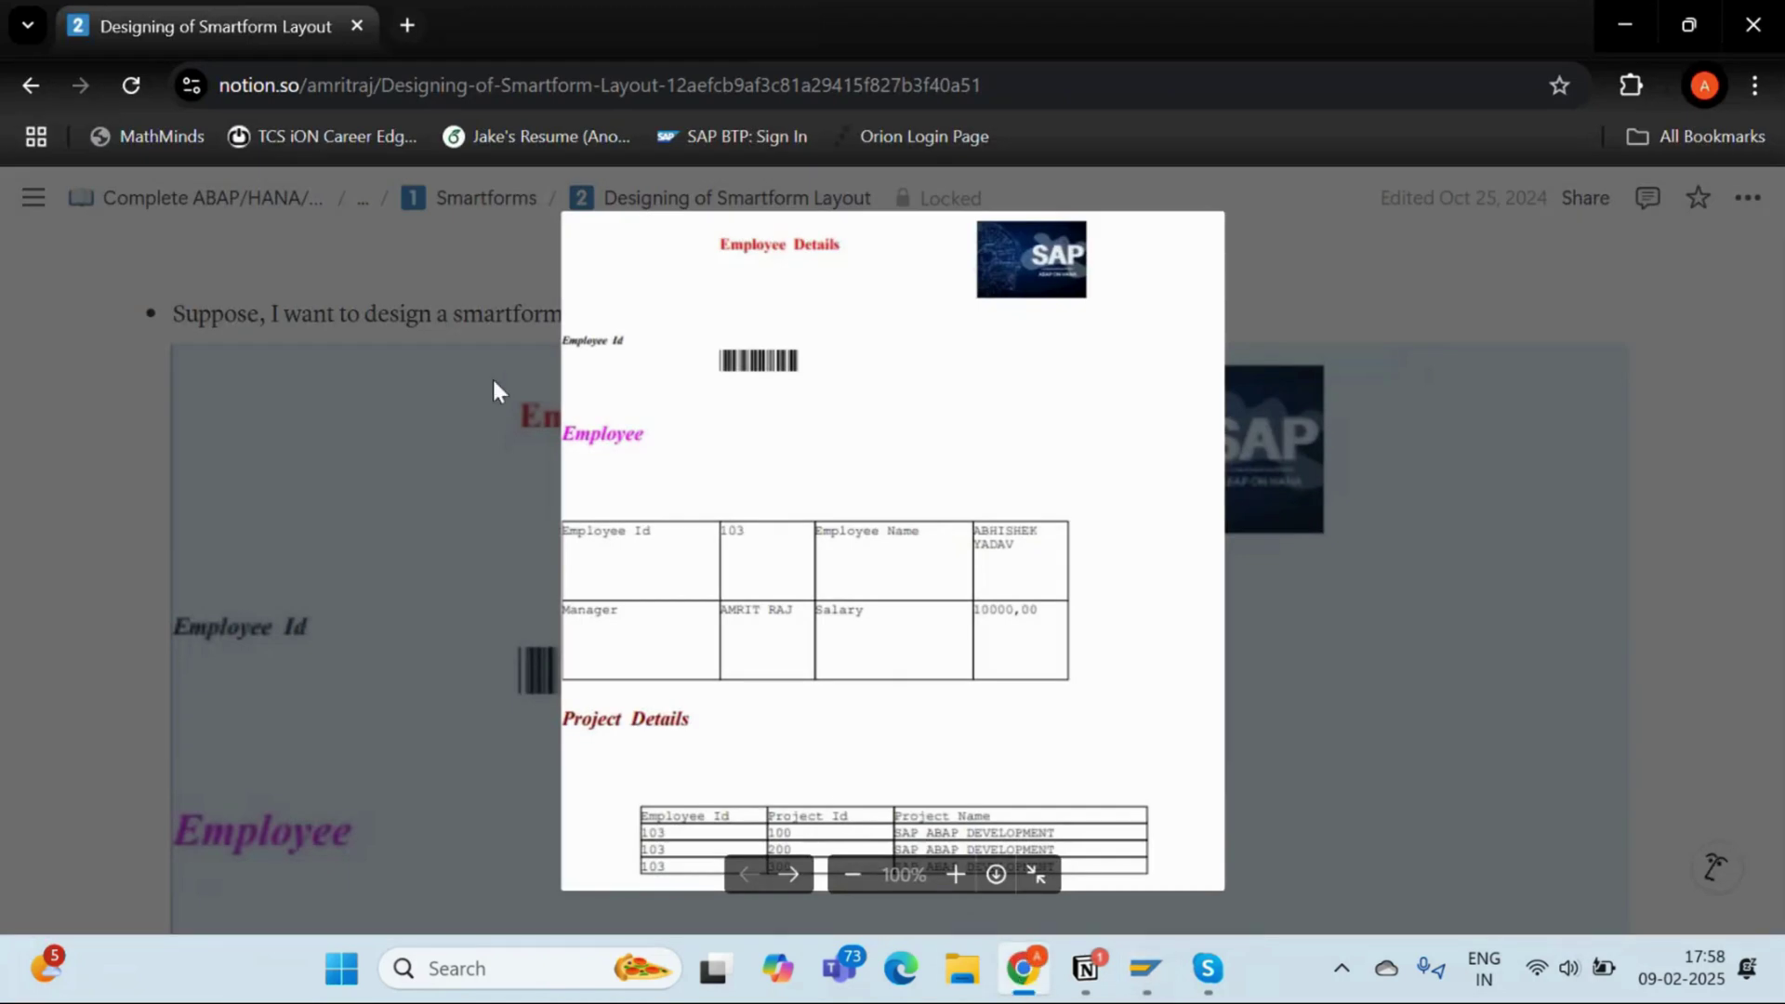
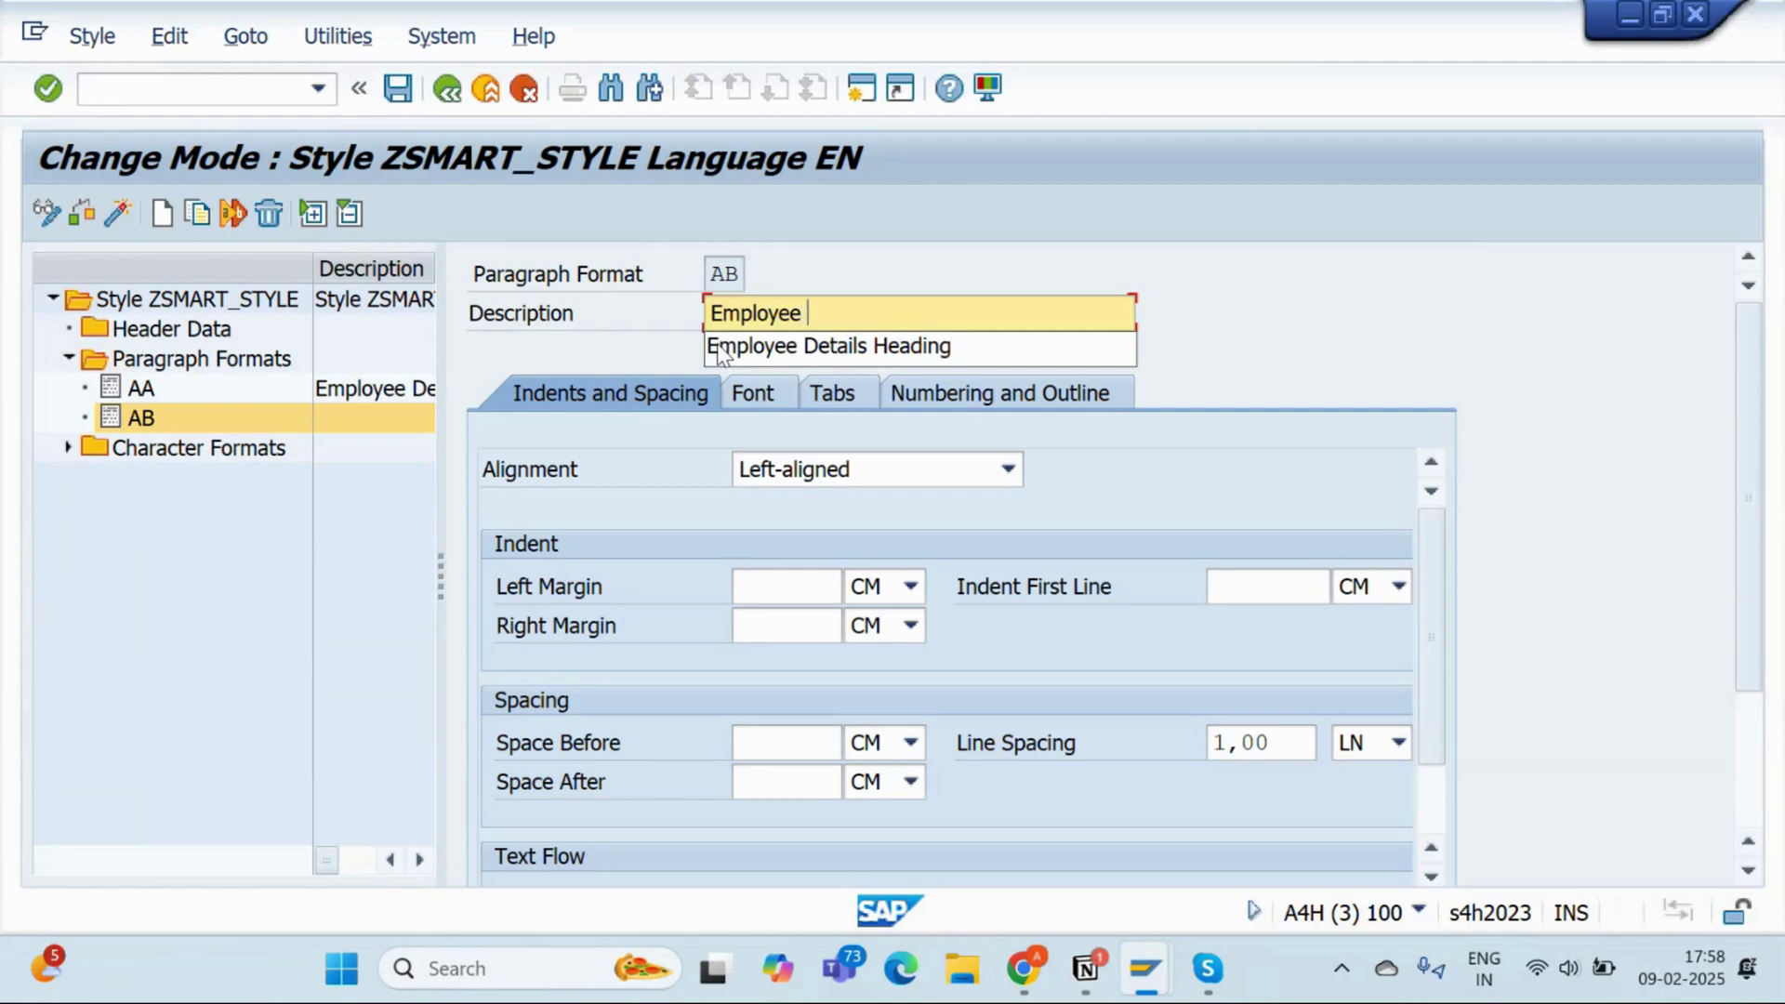
{"action": "type", "text": "Id e"}
{"action": "key", "text": "BackSpace"}
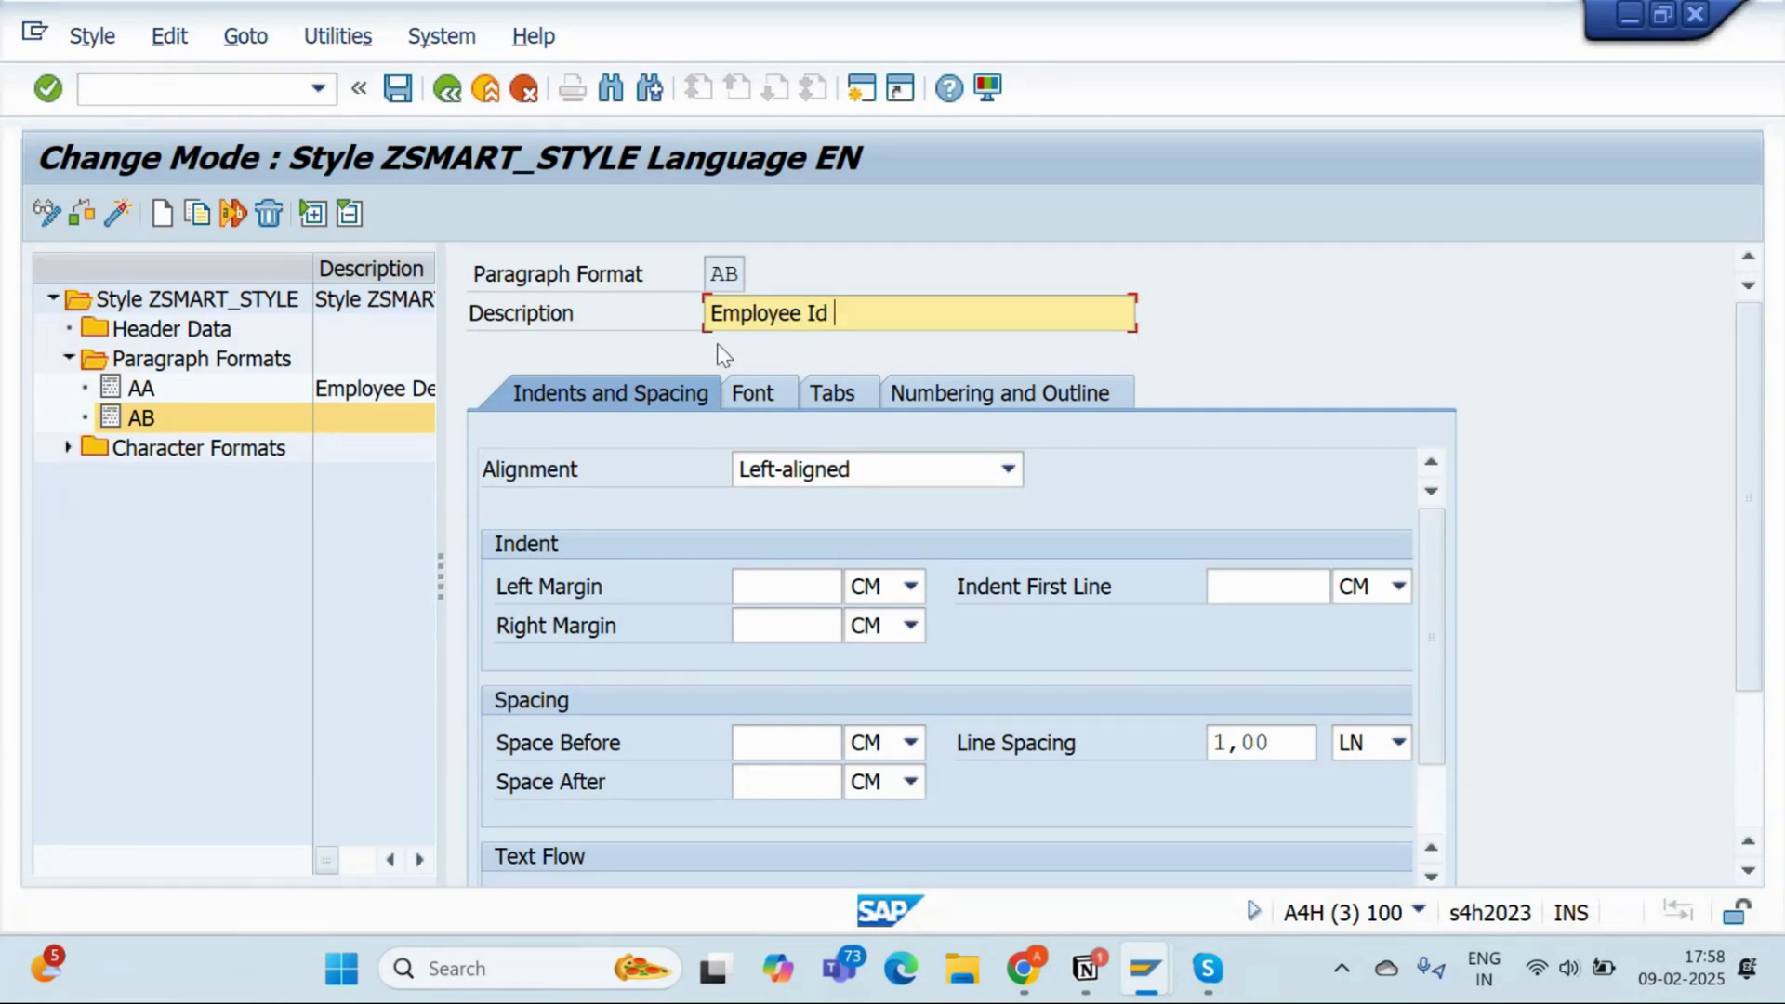
{"action": "type", "text": "Label"}
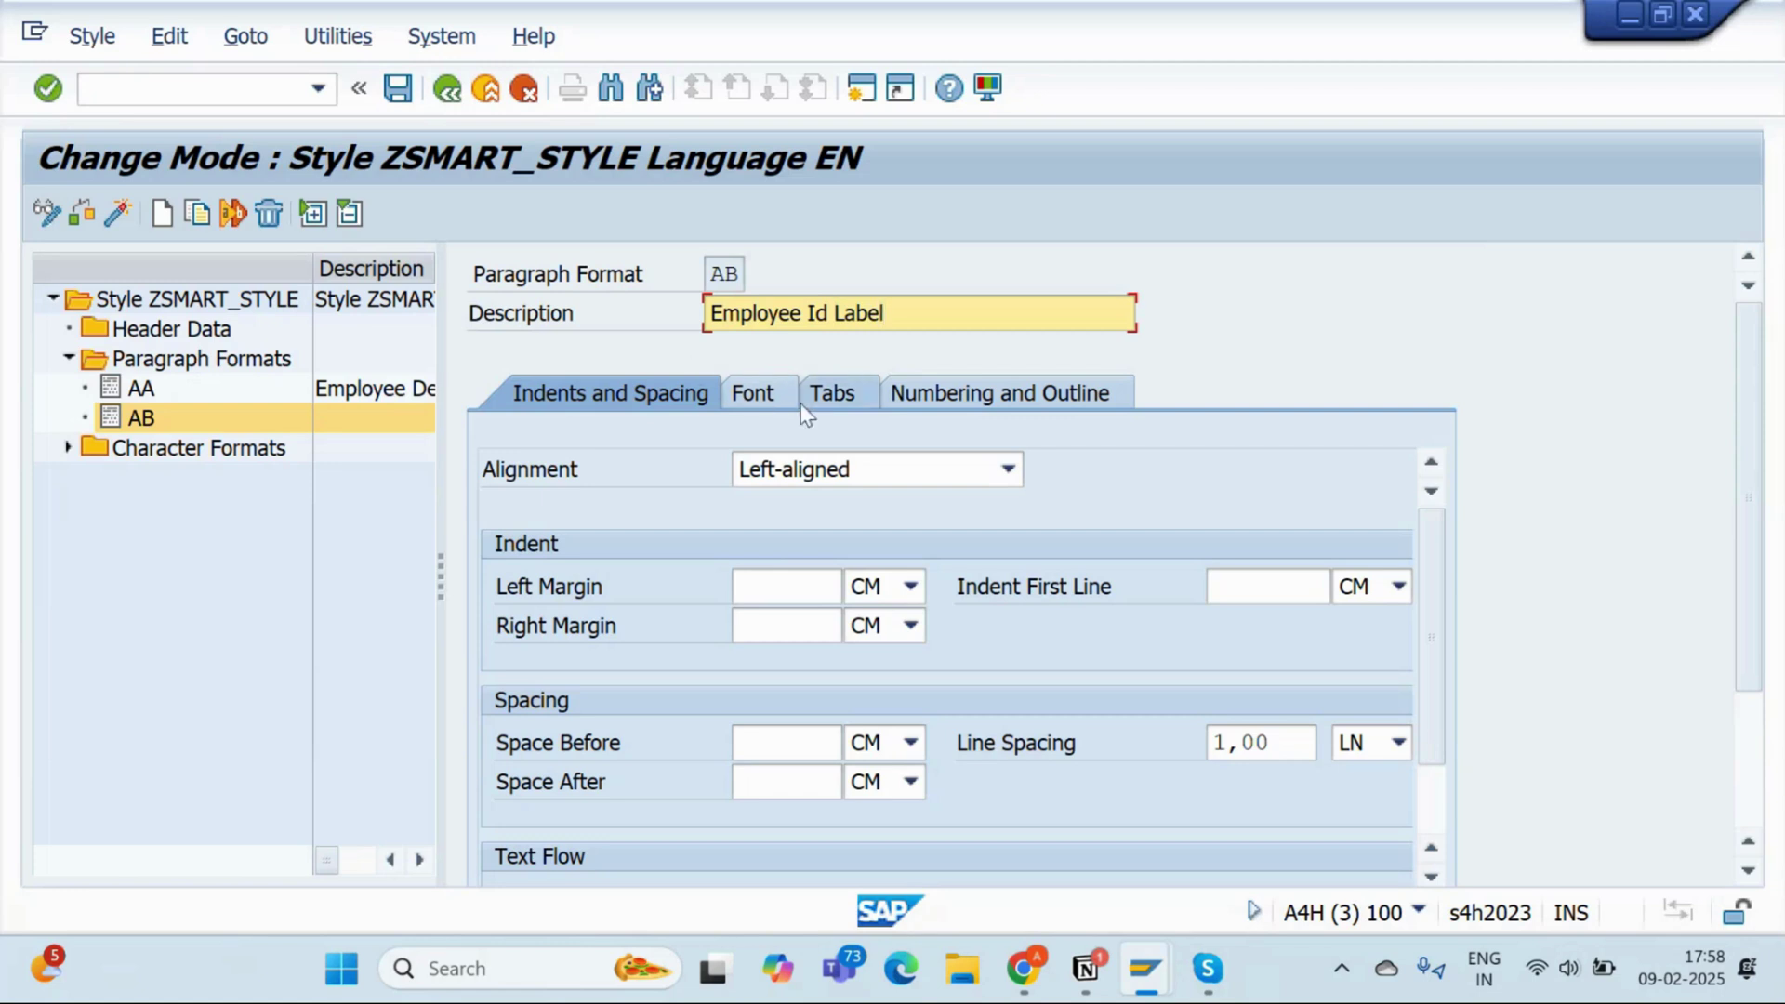
Set paragraph format AB's font family to TIMES
{"action": "left_click", "coordinate": [774, 398]}
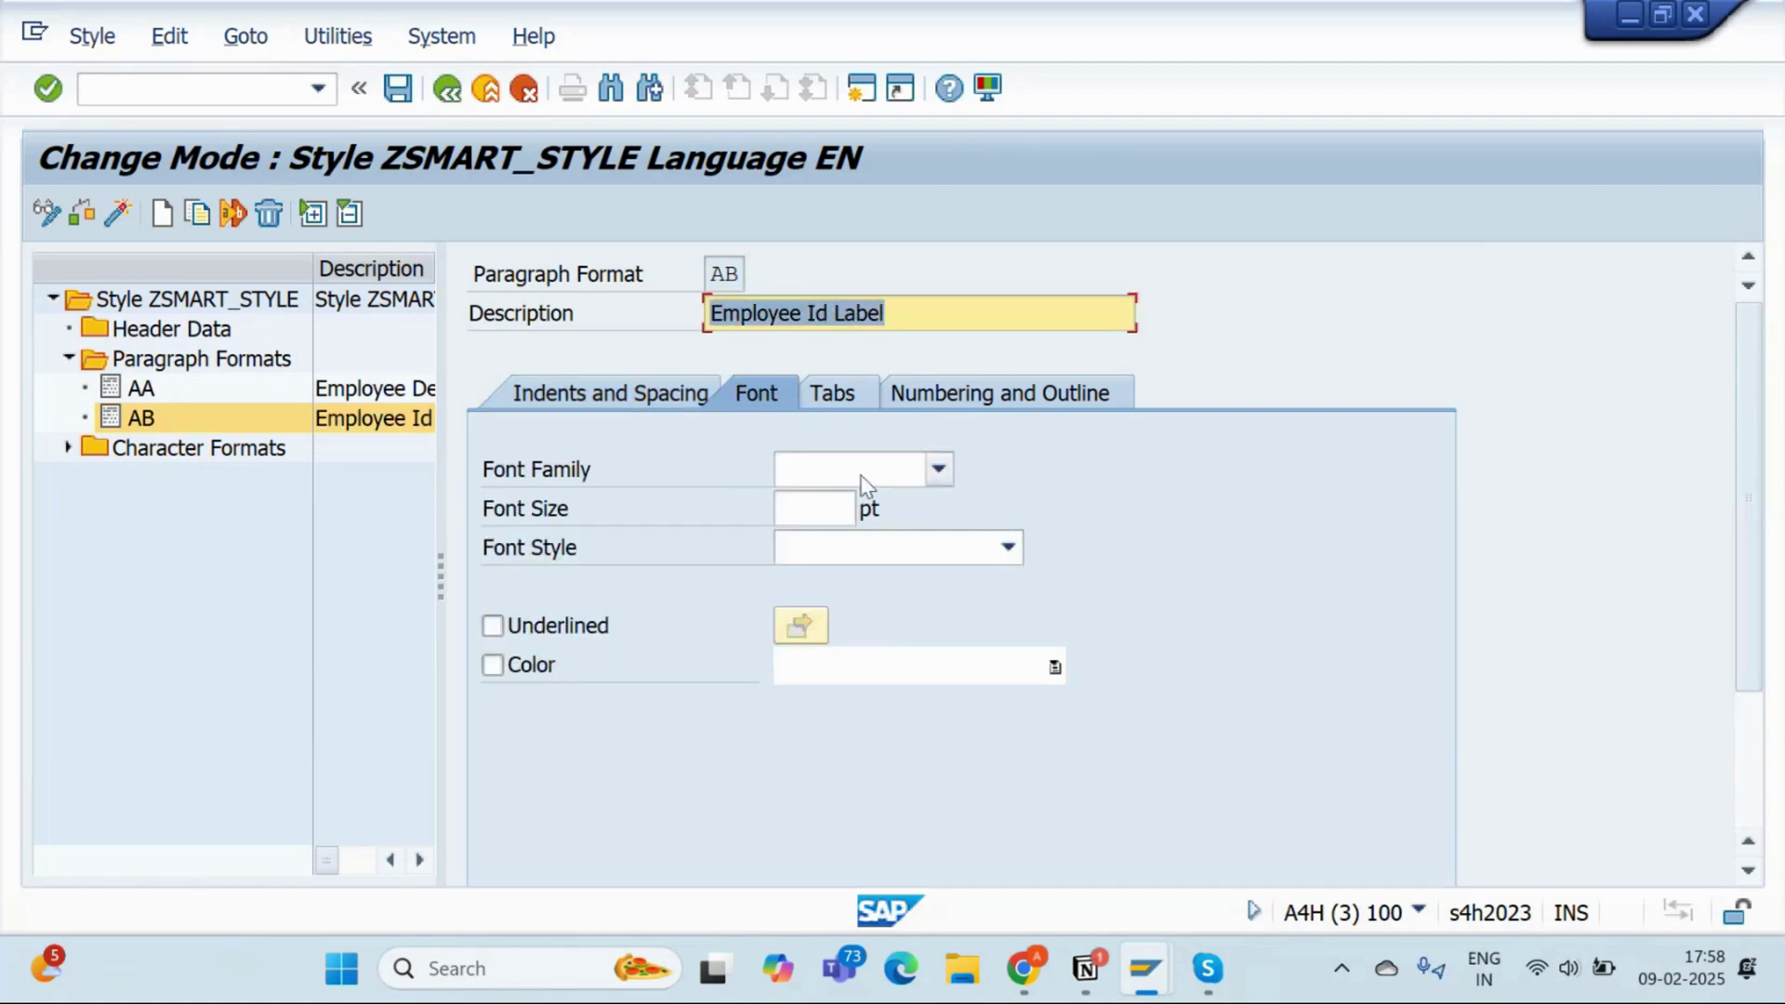
{"action": "left_click", "coordinate": [895, 479]}
{"action": "scroll", "coordinate": [832, 632], "scroll_direction": "down", "scroll_amount": 7}
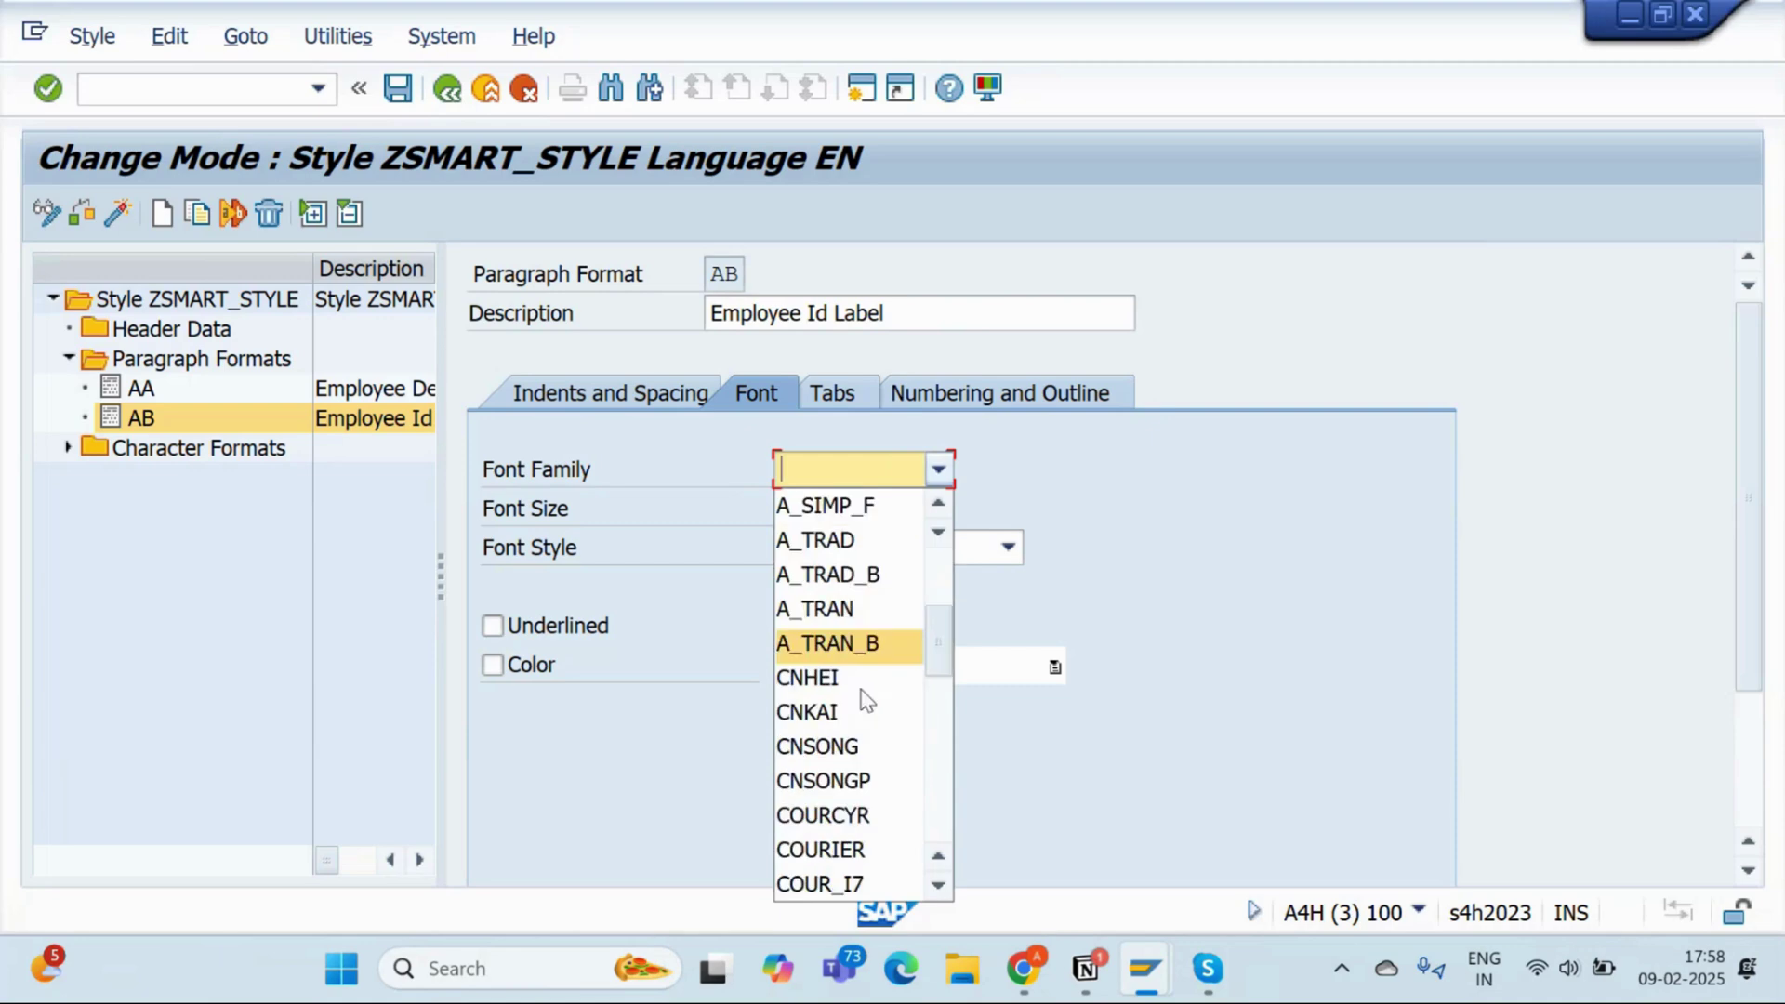
{"action": "scroll", "coordinate": [837, 651], "scroll_direction": "up", "scroll_amount": 3}
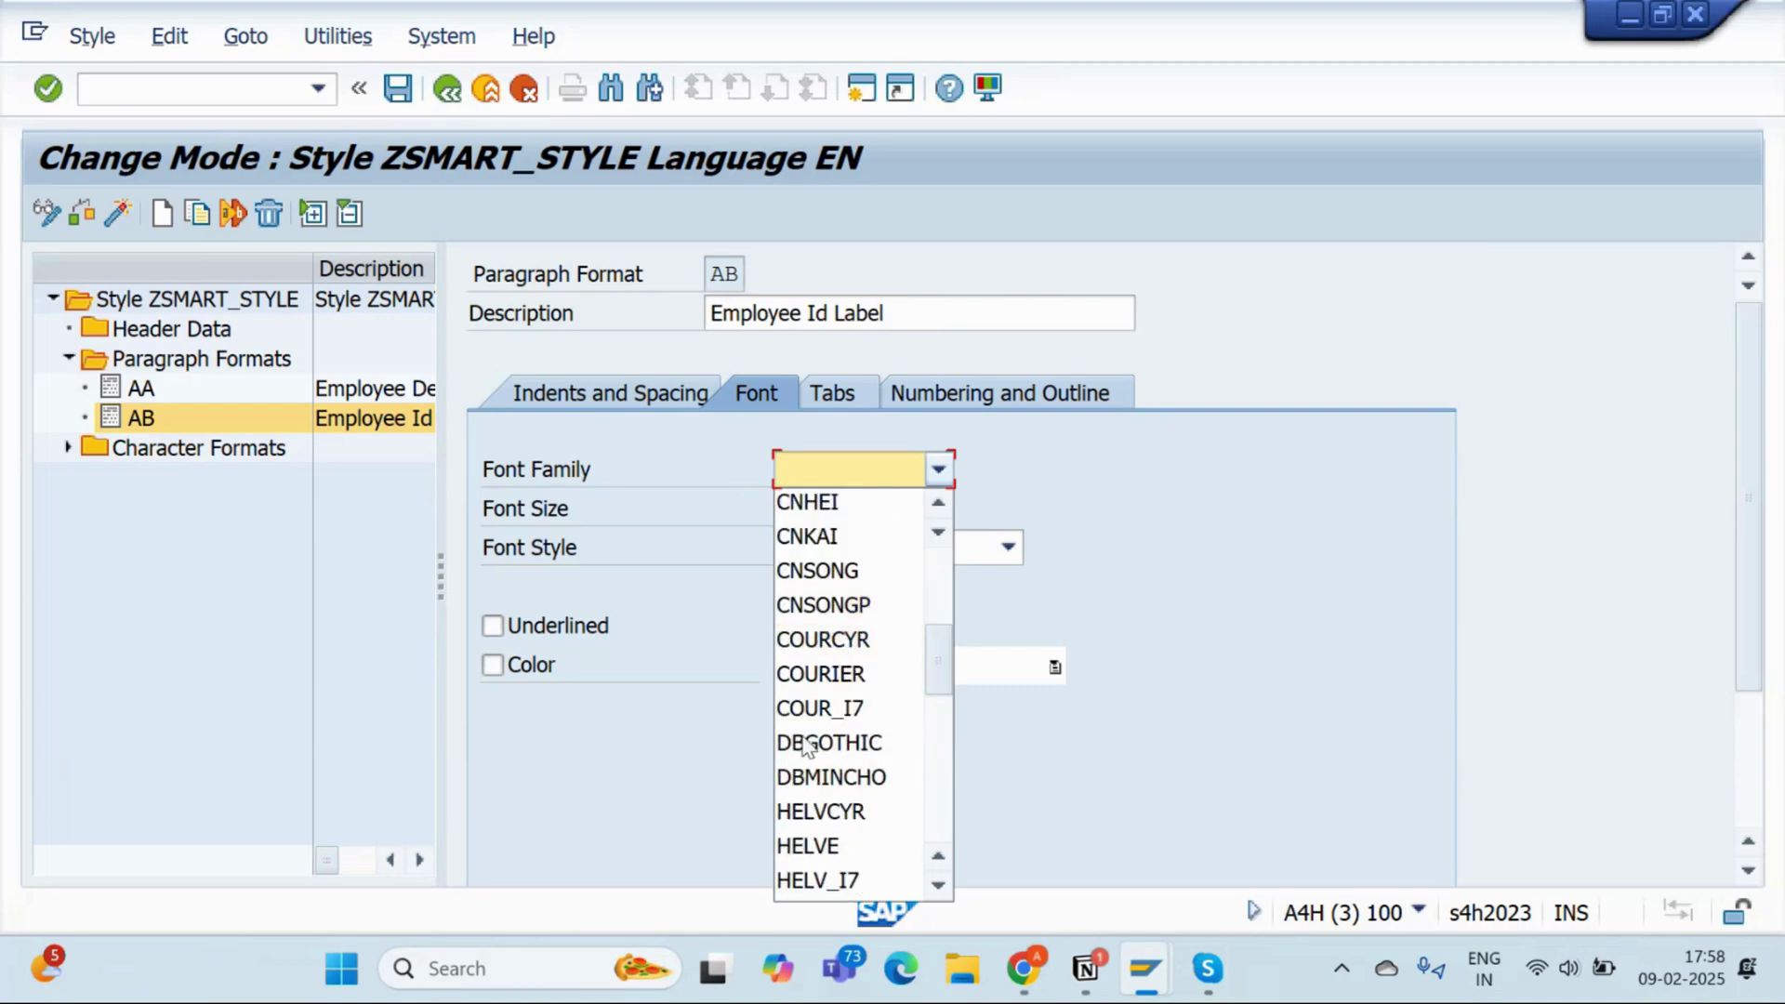
{"action": "scroll", "coordinate": [819, 739], "scroll_direction": "down", "scroll_amount": 4}
{"action": "scroll", "coordinate": [793, 874], "scroll_direction": "up", "scroll_amount": 8}
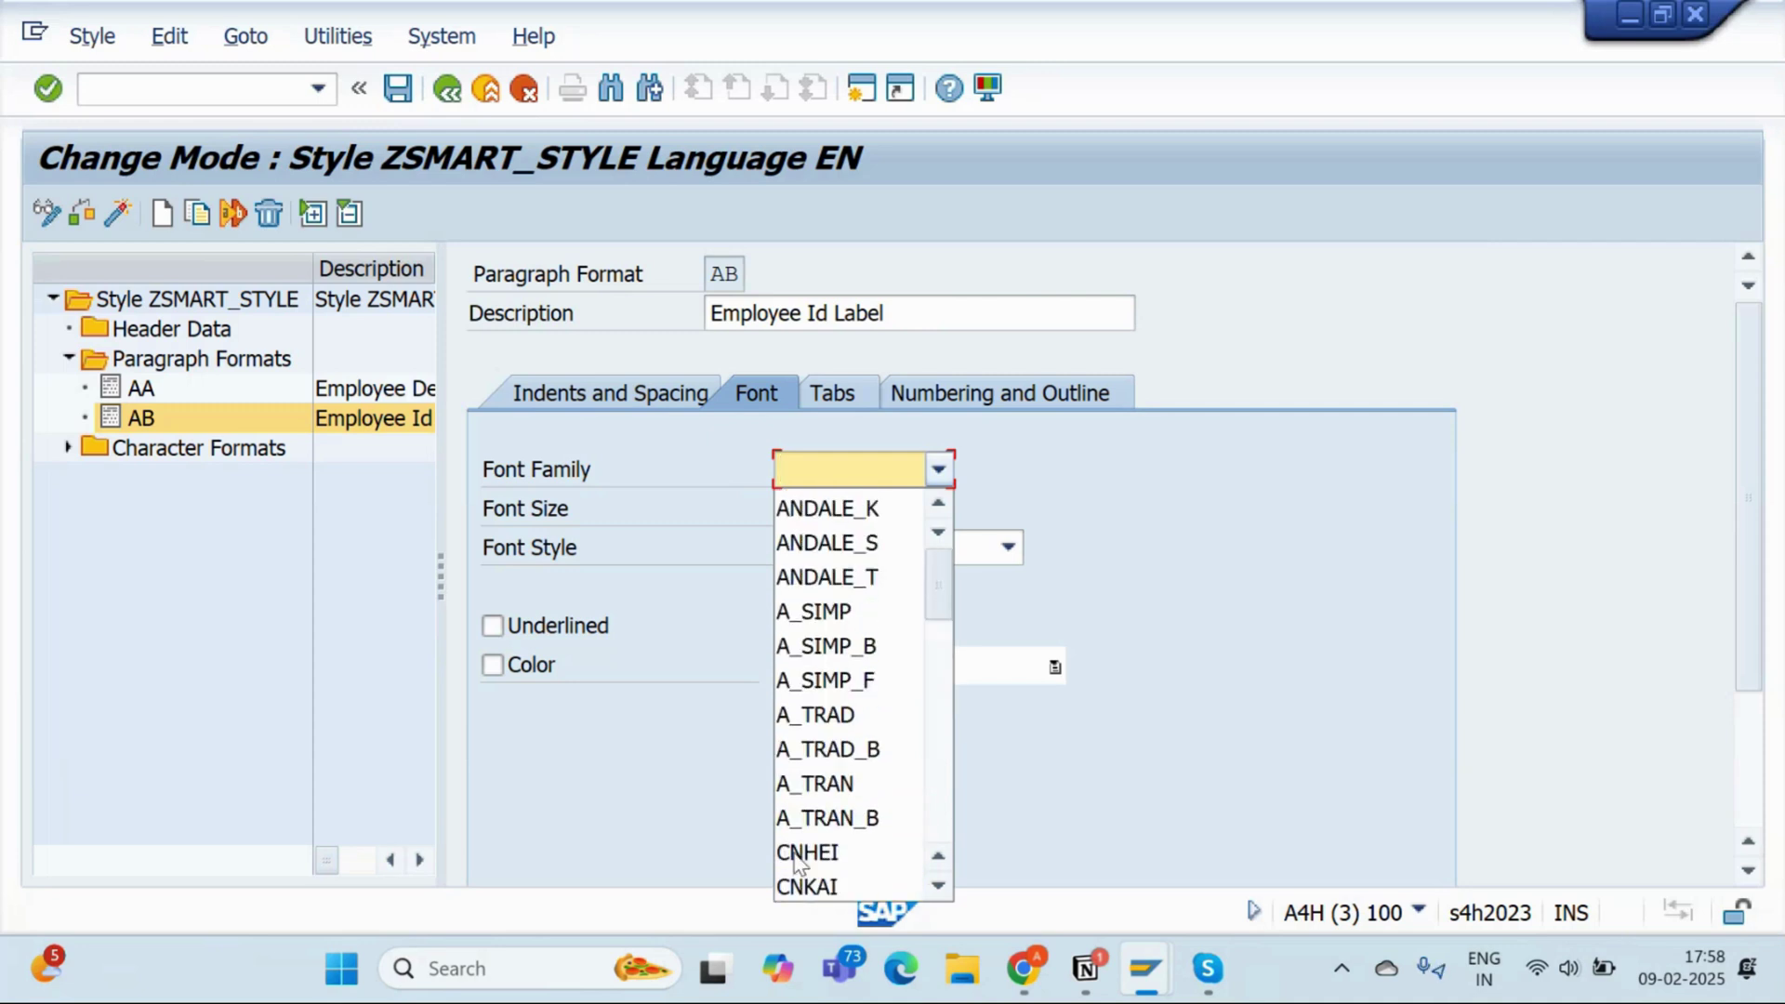
{"action": "scroll", "coordinate": [823, 830], "scroll_direction": "down", "scroll_amount": 2}
{"action": "scroll", "coordinate": [822, 828], "scroll_direction": "down", "scroll_amount": 7}
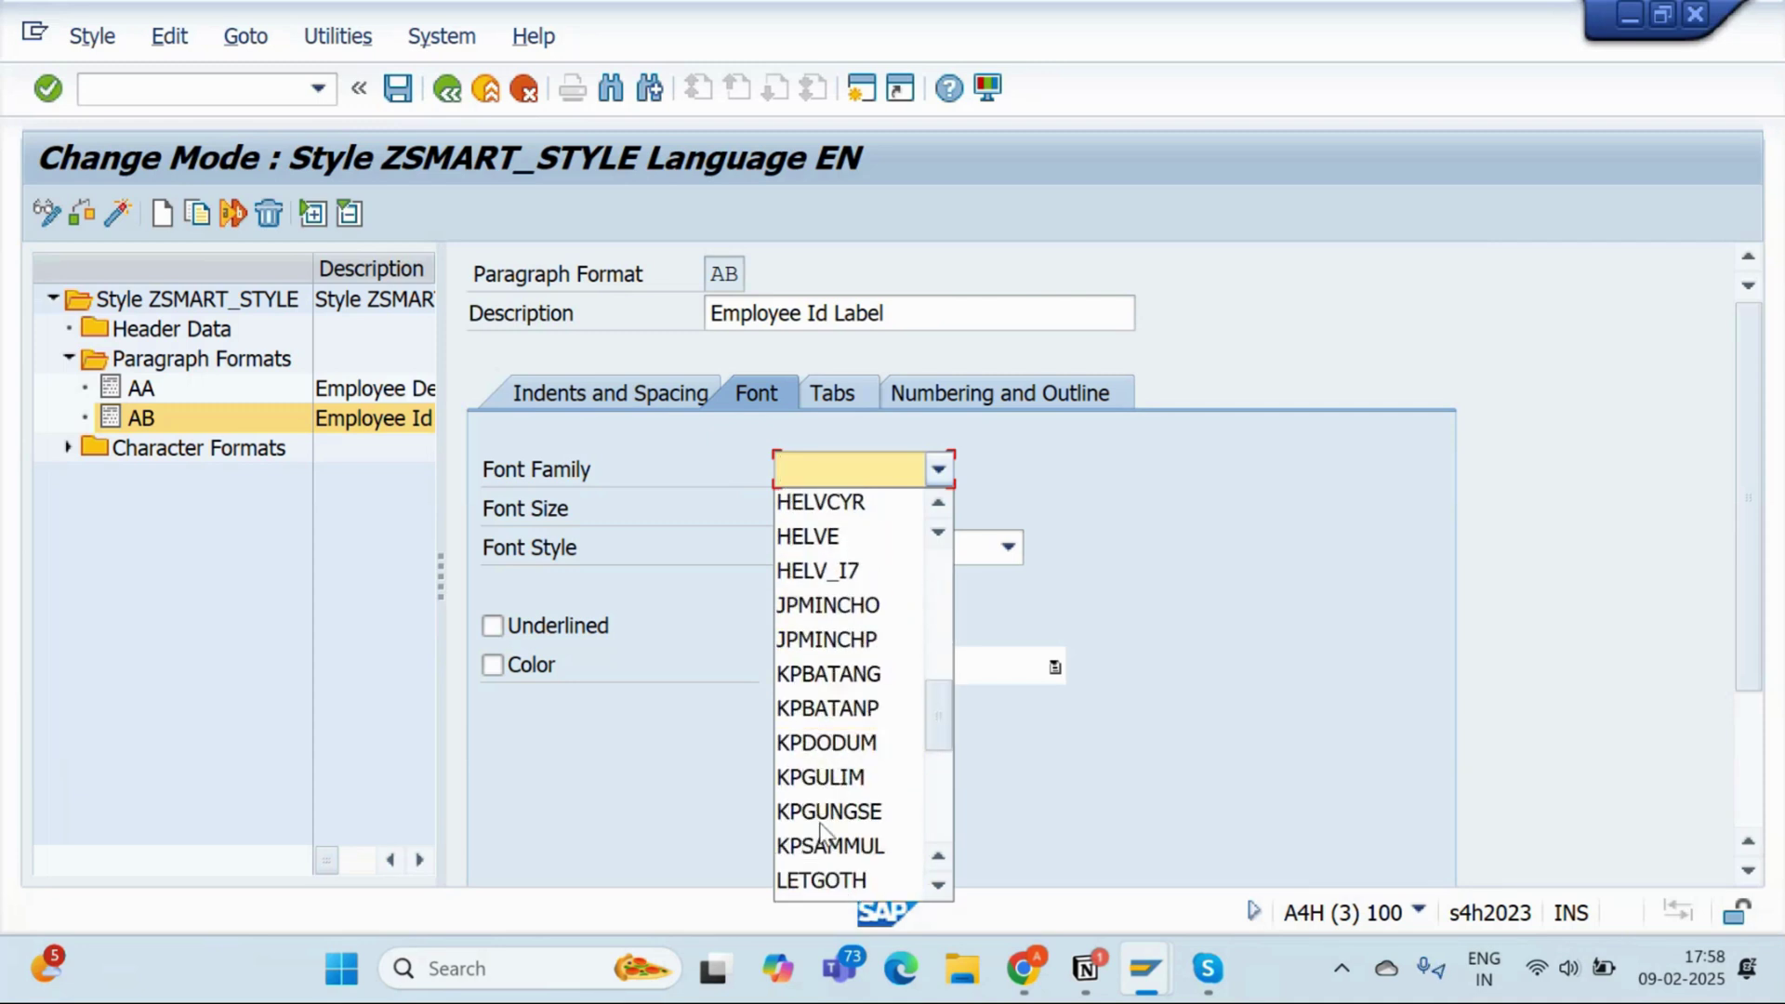
{"action": "left_click", "coordinate": [819, 709]}
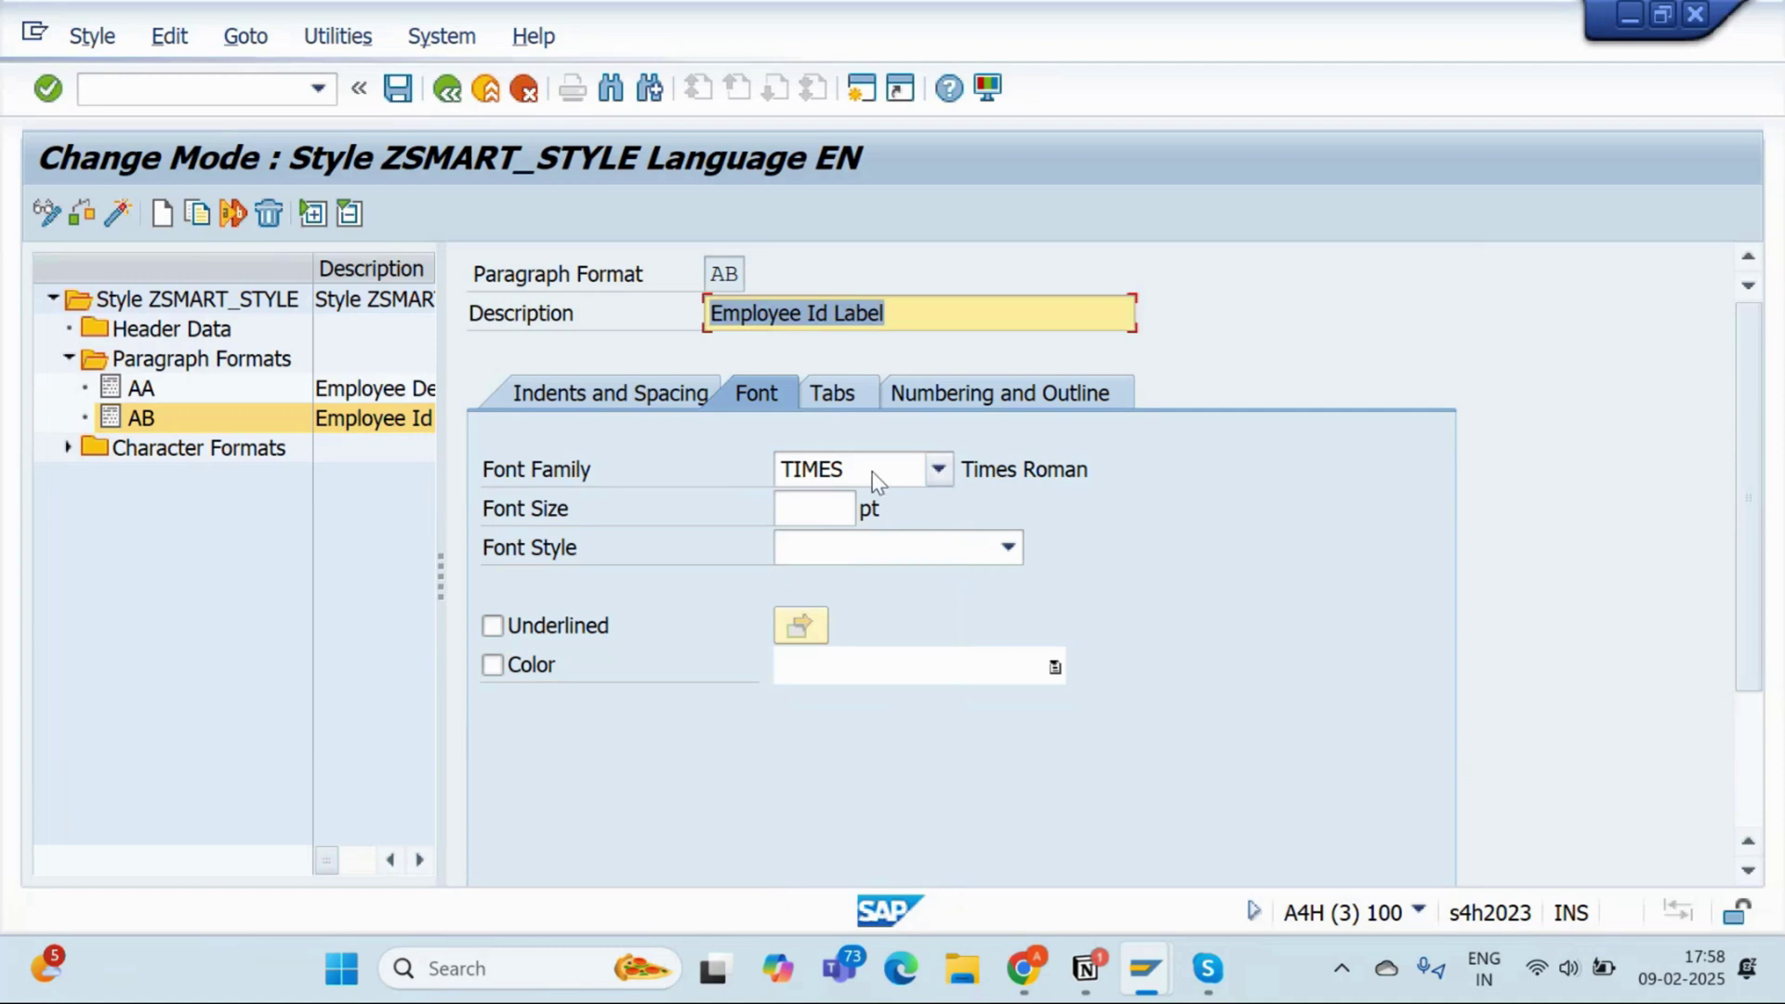
Give paragraph format AB a font size of 20 pt and the Bold Italic font style
{"action": "left_click", "coordinate": [812, 510]}
{"action": "type", "text": "1"}
{"action": "key", "text": "BackSpace"}
{"action": "type", "text": "20"}
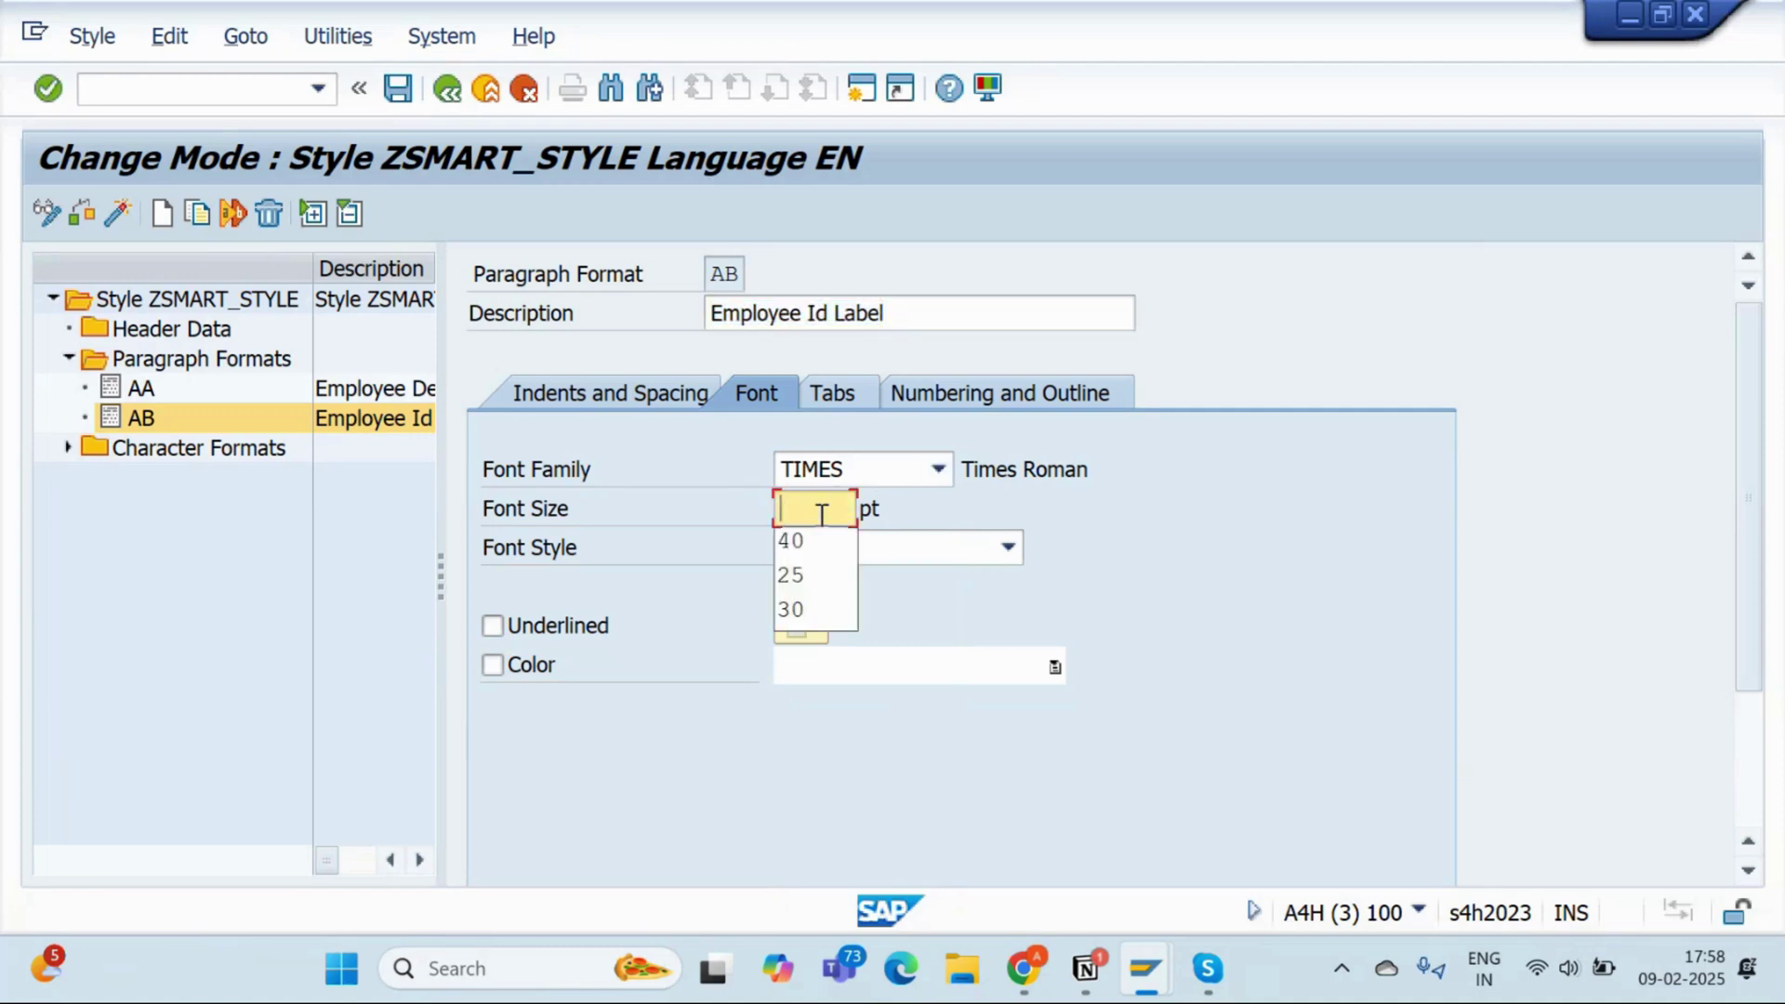
{"action": "key", "text": "Return"}
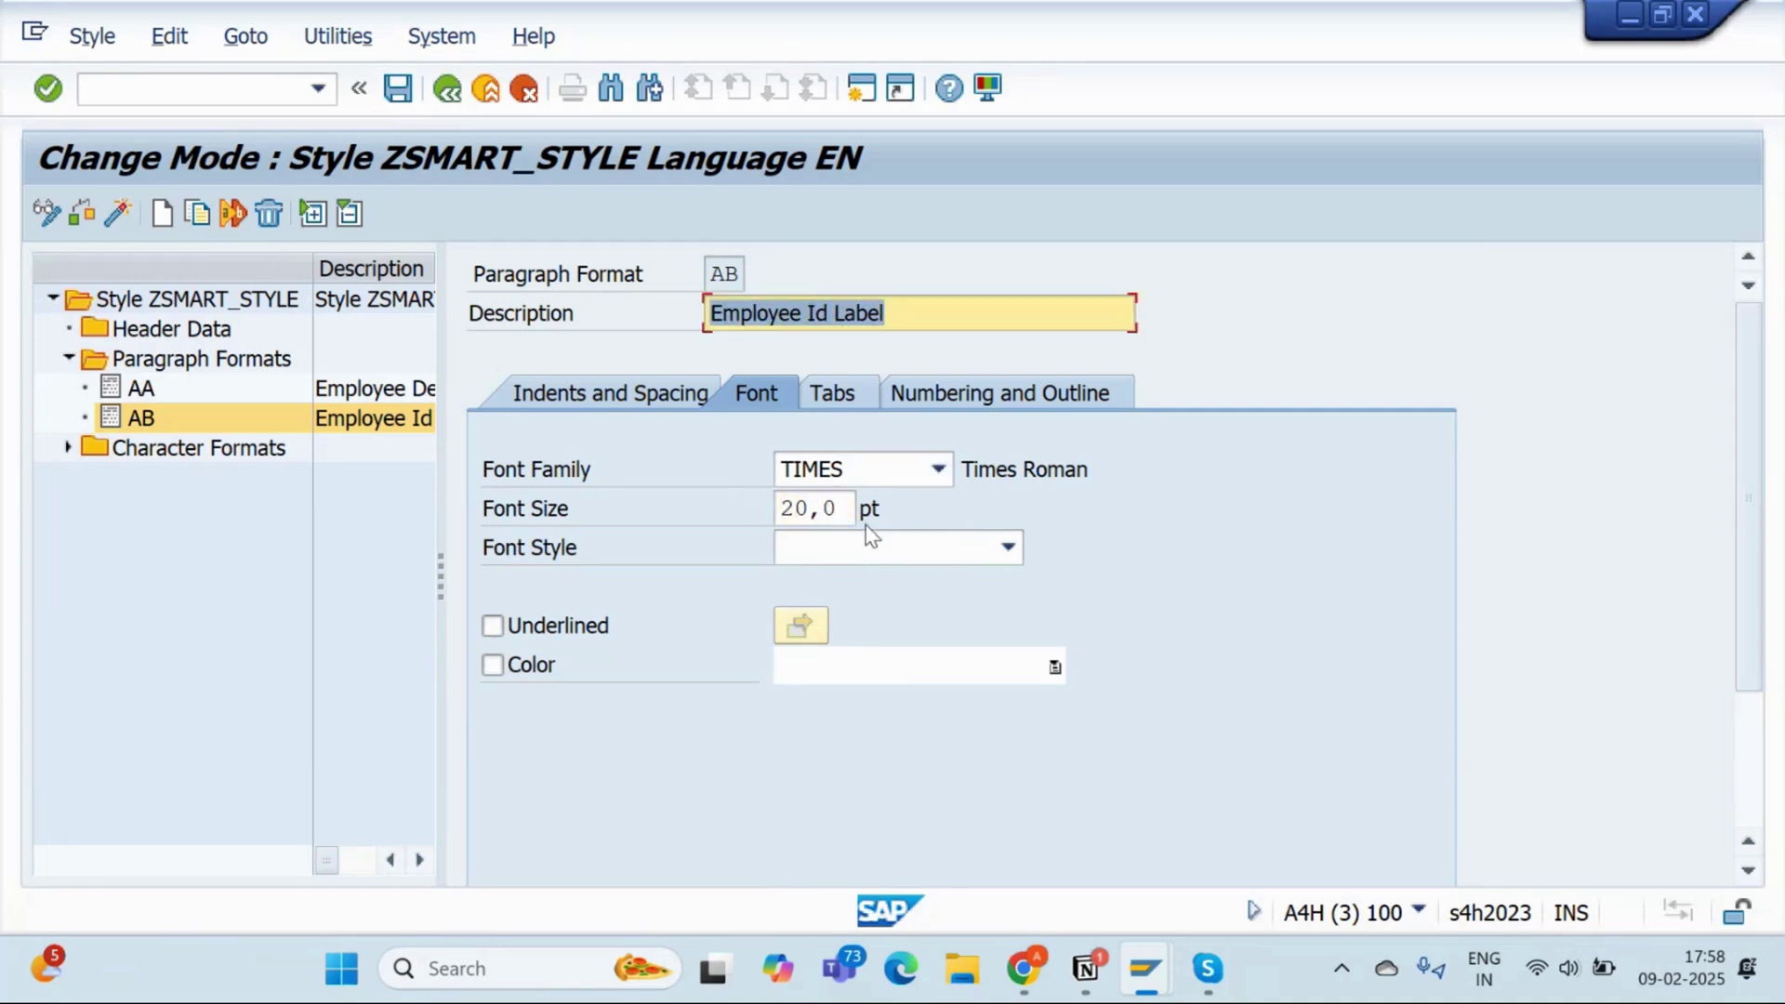
{"action": "left_click", "coordinate": [961, 548]}
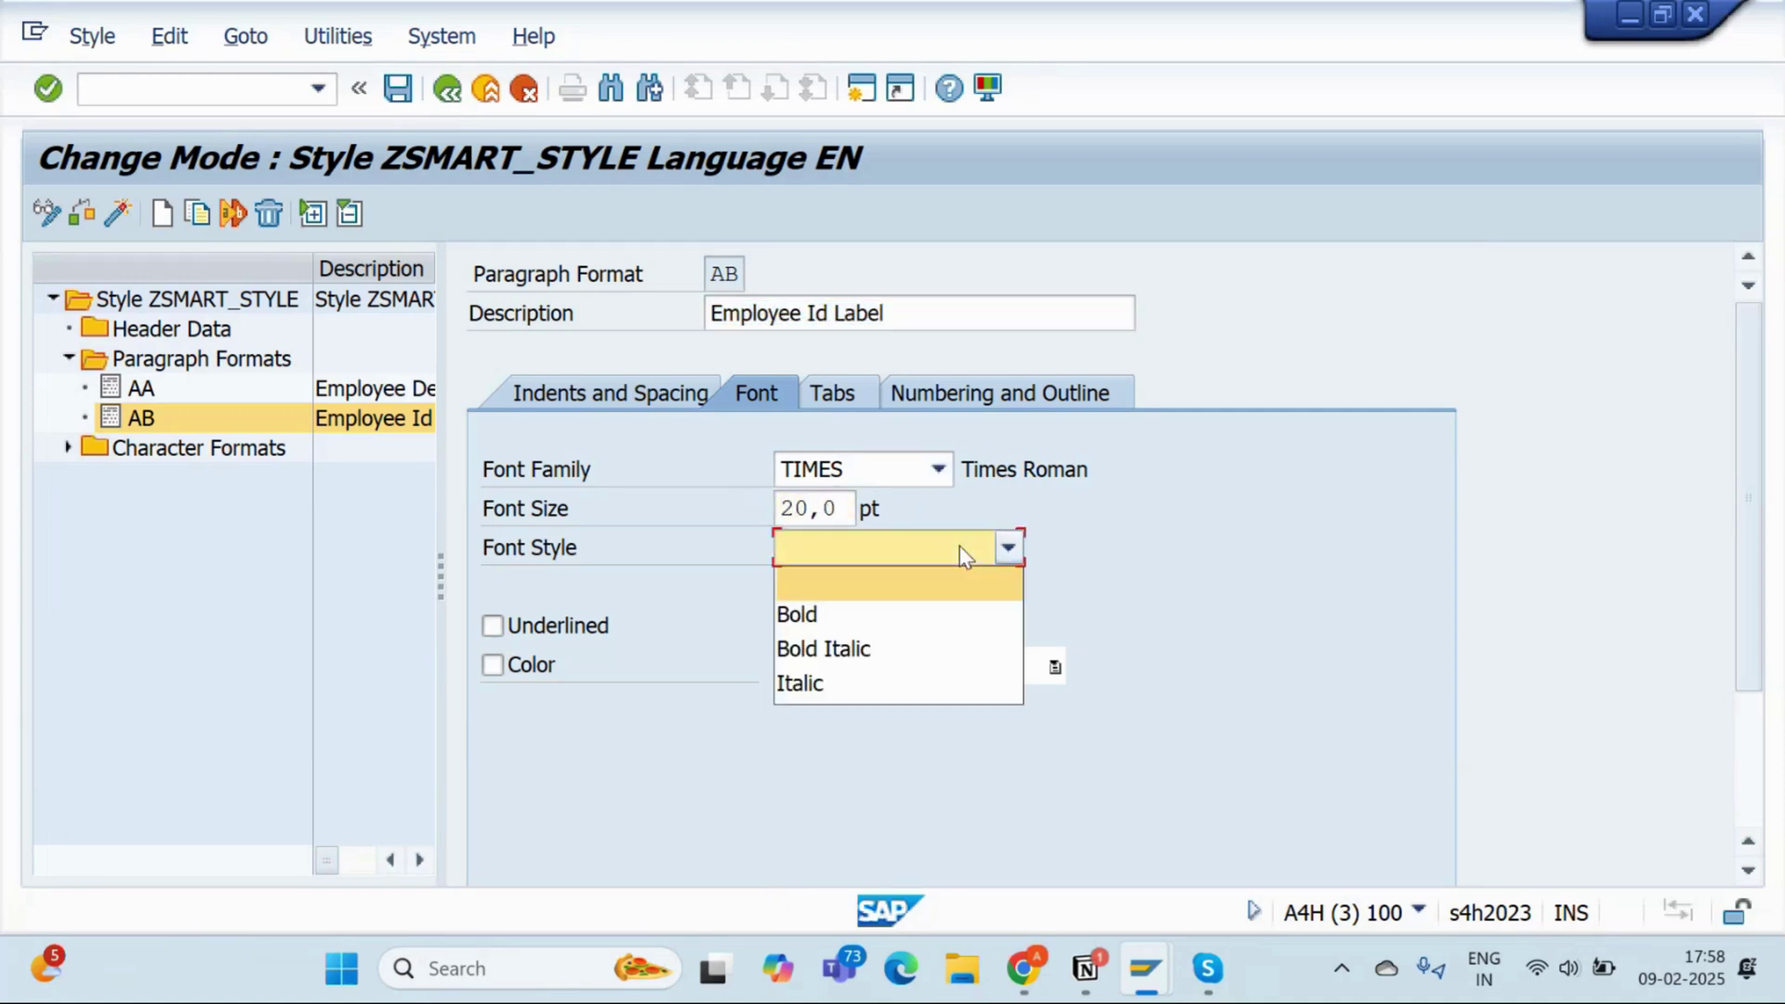
{"action": "left_click", "coordinate": [884, 656]}
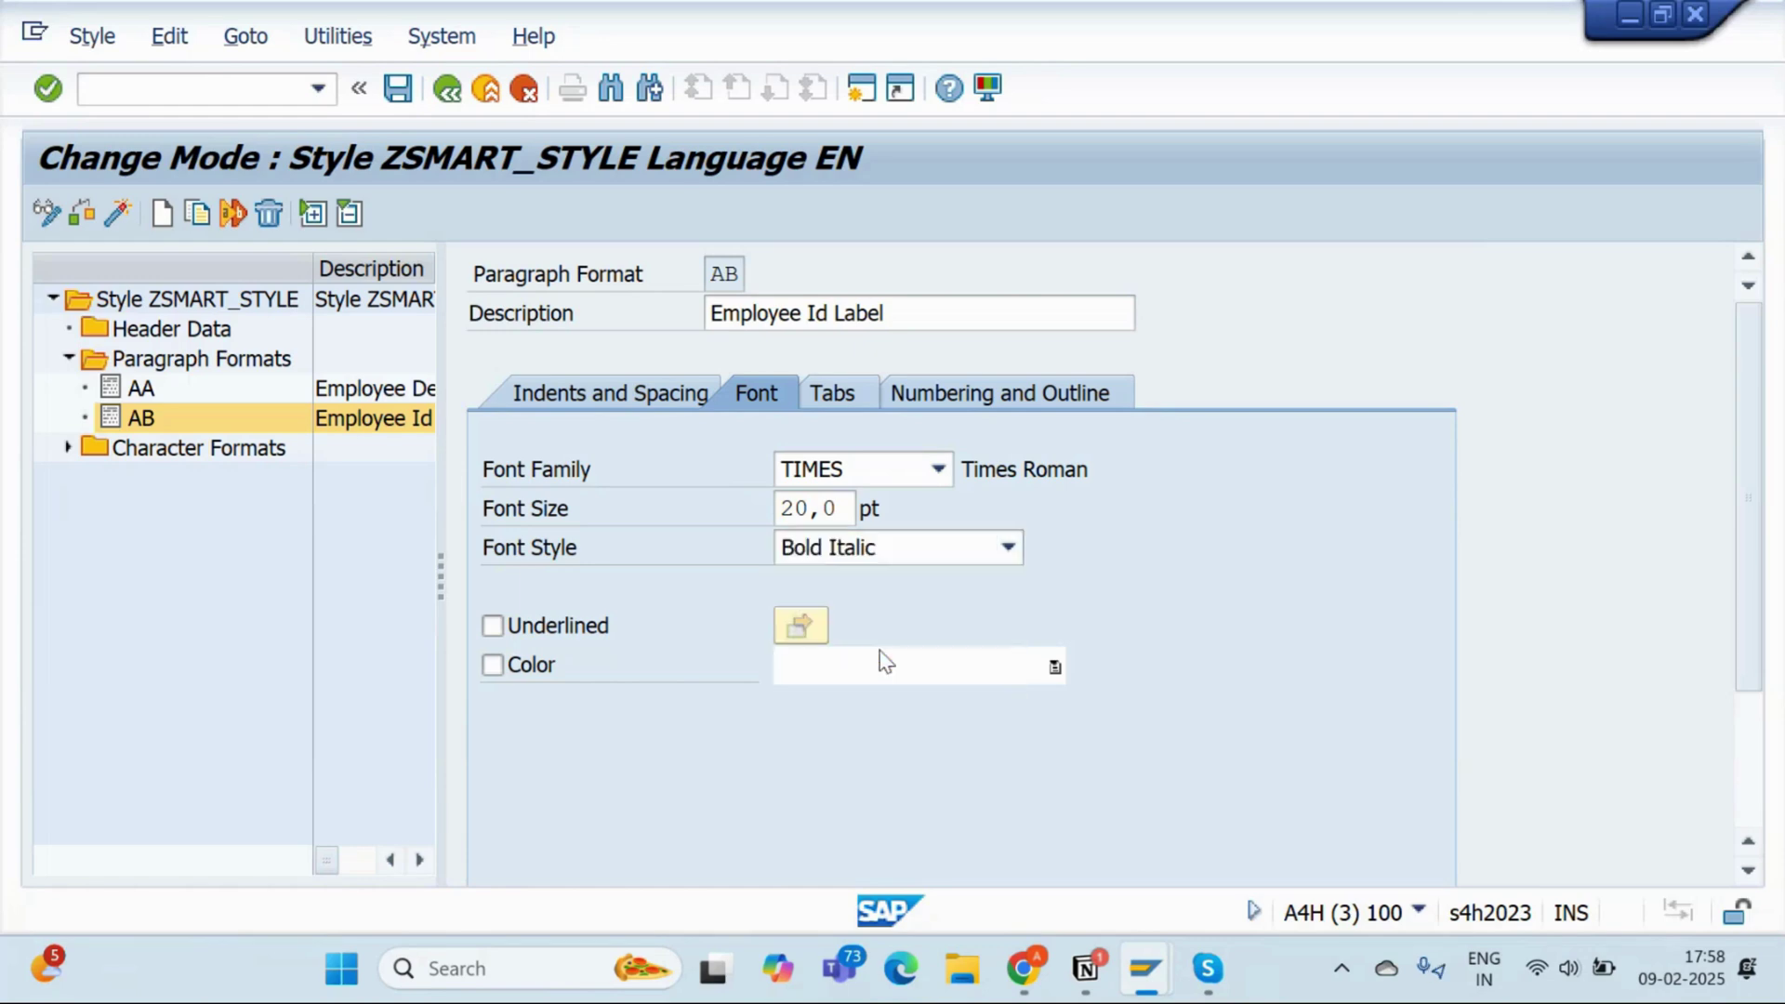
Set paragraph format AB's font color to black and activate style ZSMART_STYLE
{"action": "left_click", "coordinate": [1052, 670]}
{"action": "key", "text": "alt+Tab"}
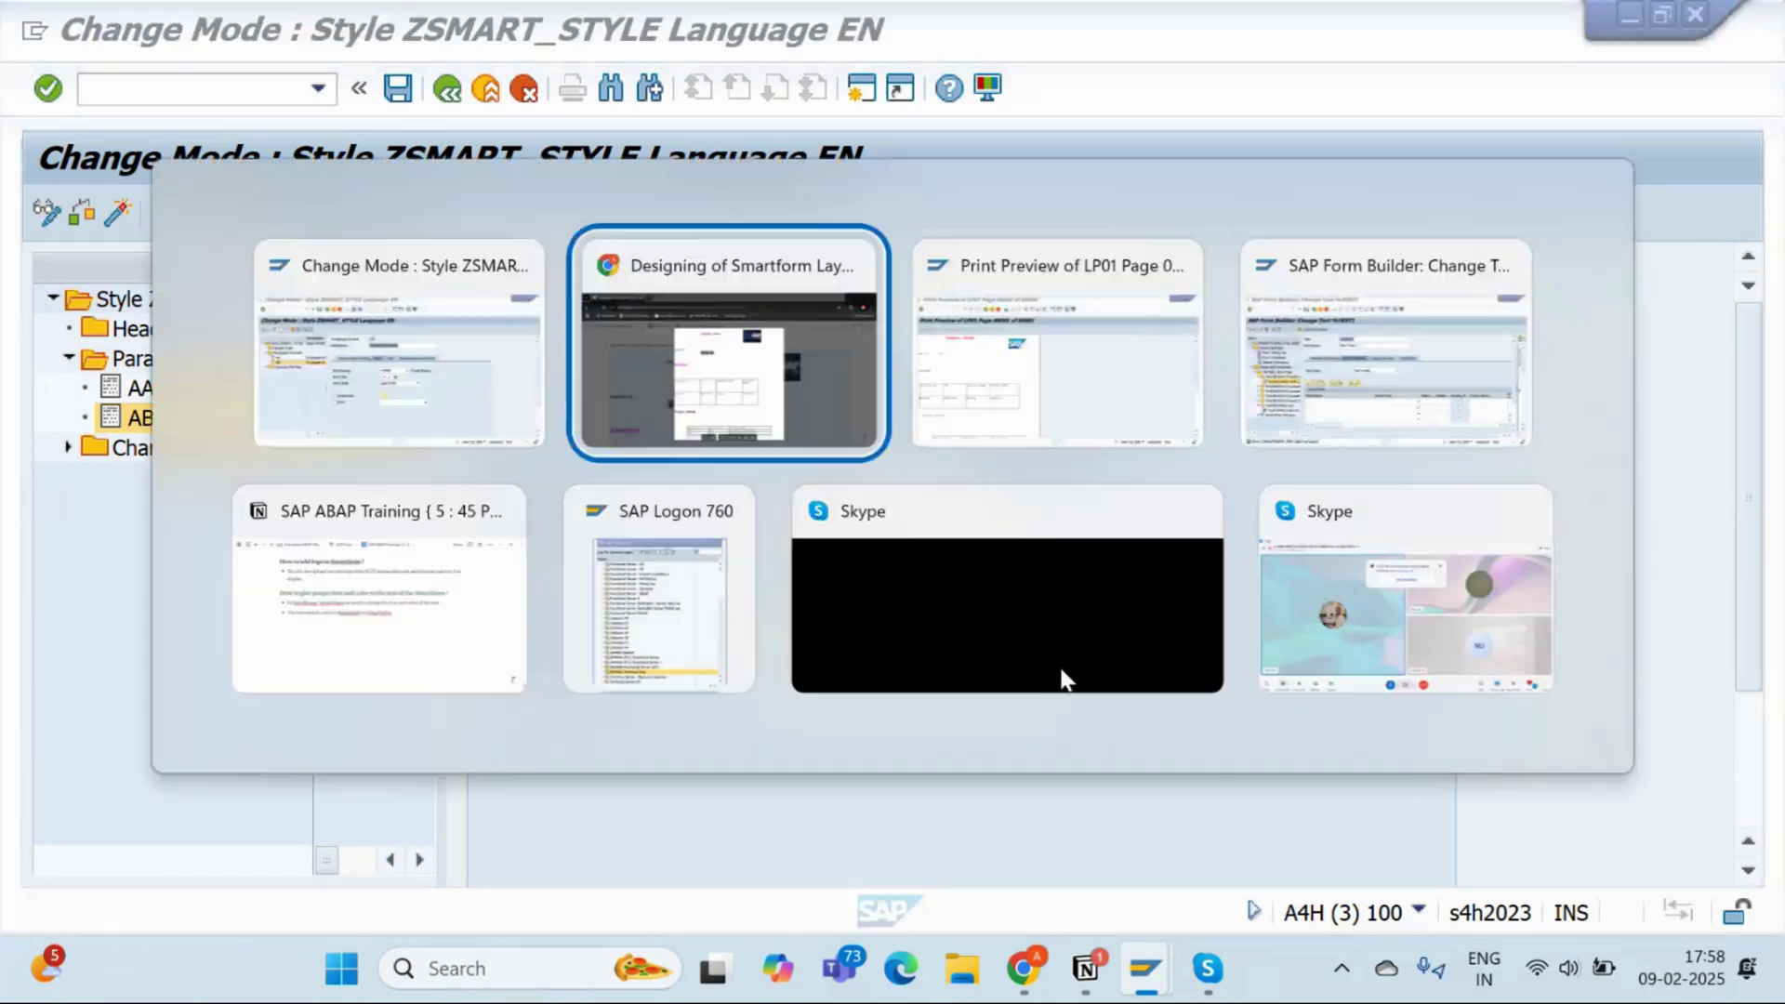
{"action": "key", "text": "alt+Tab"}
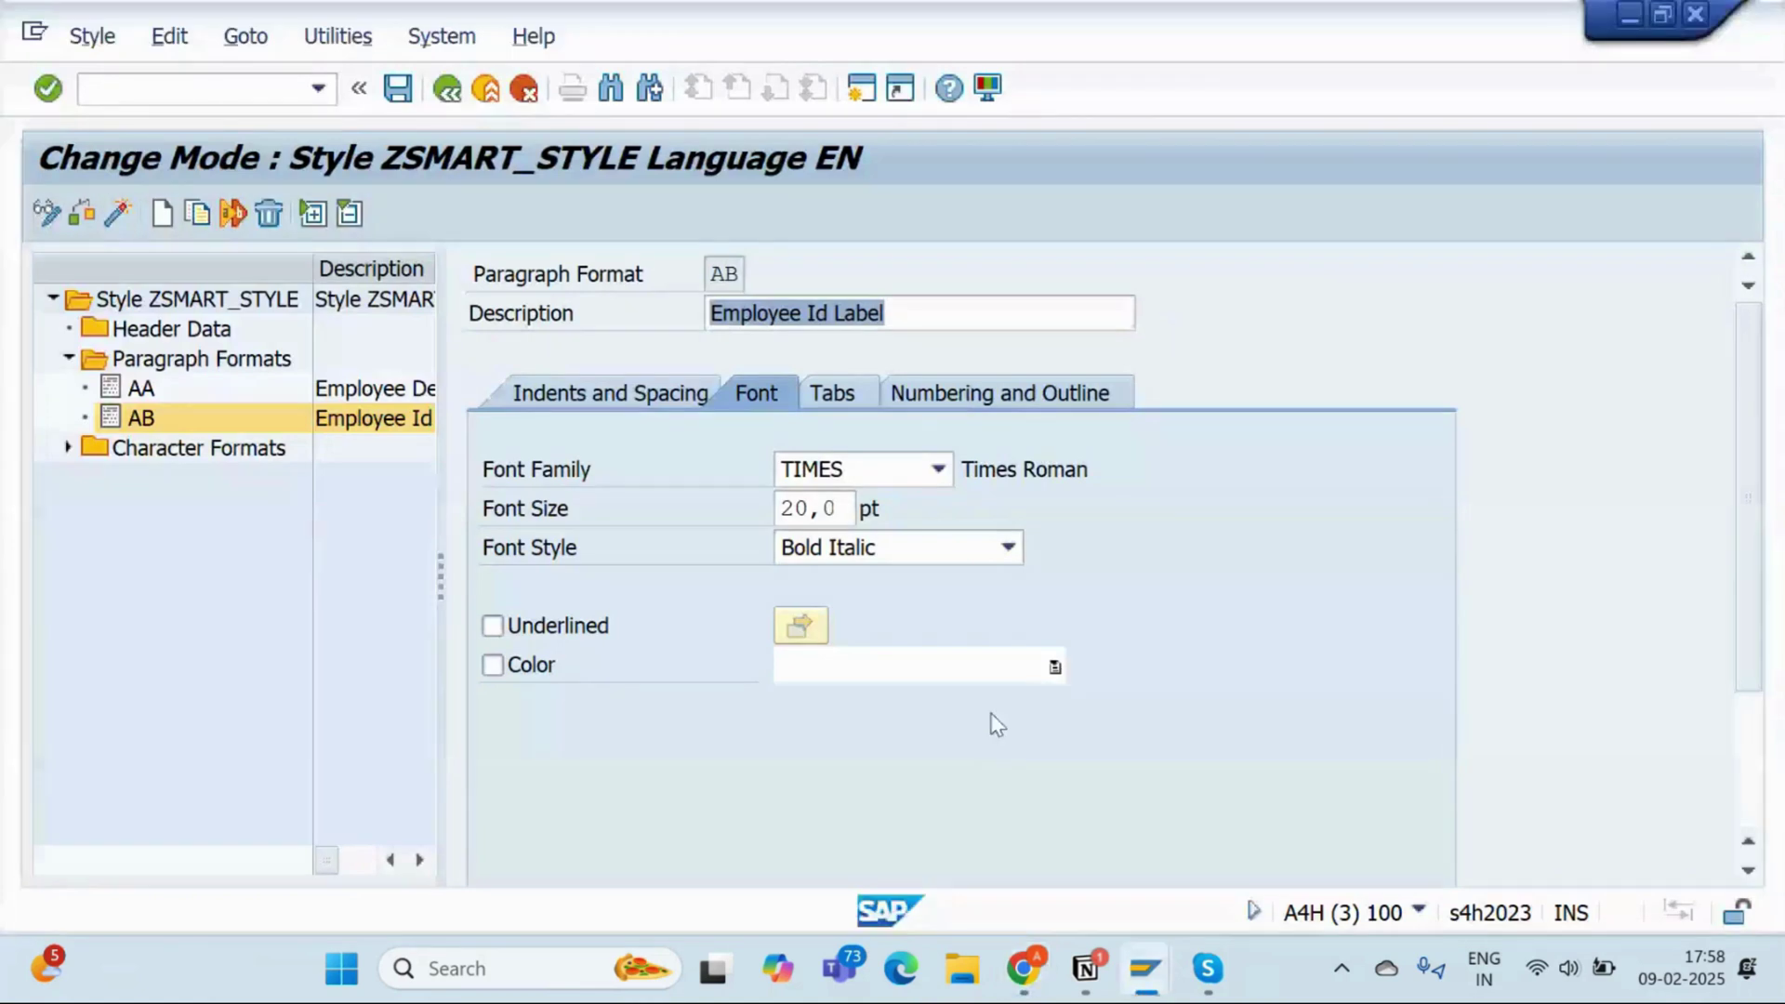
{"action": "left_click", "coordinate": [1054, 669]}
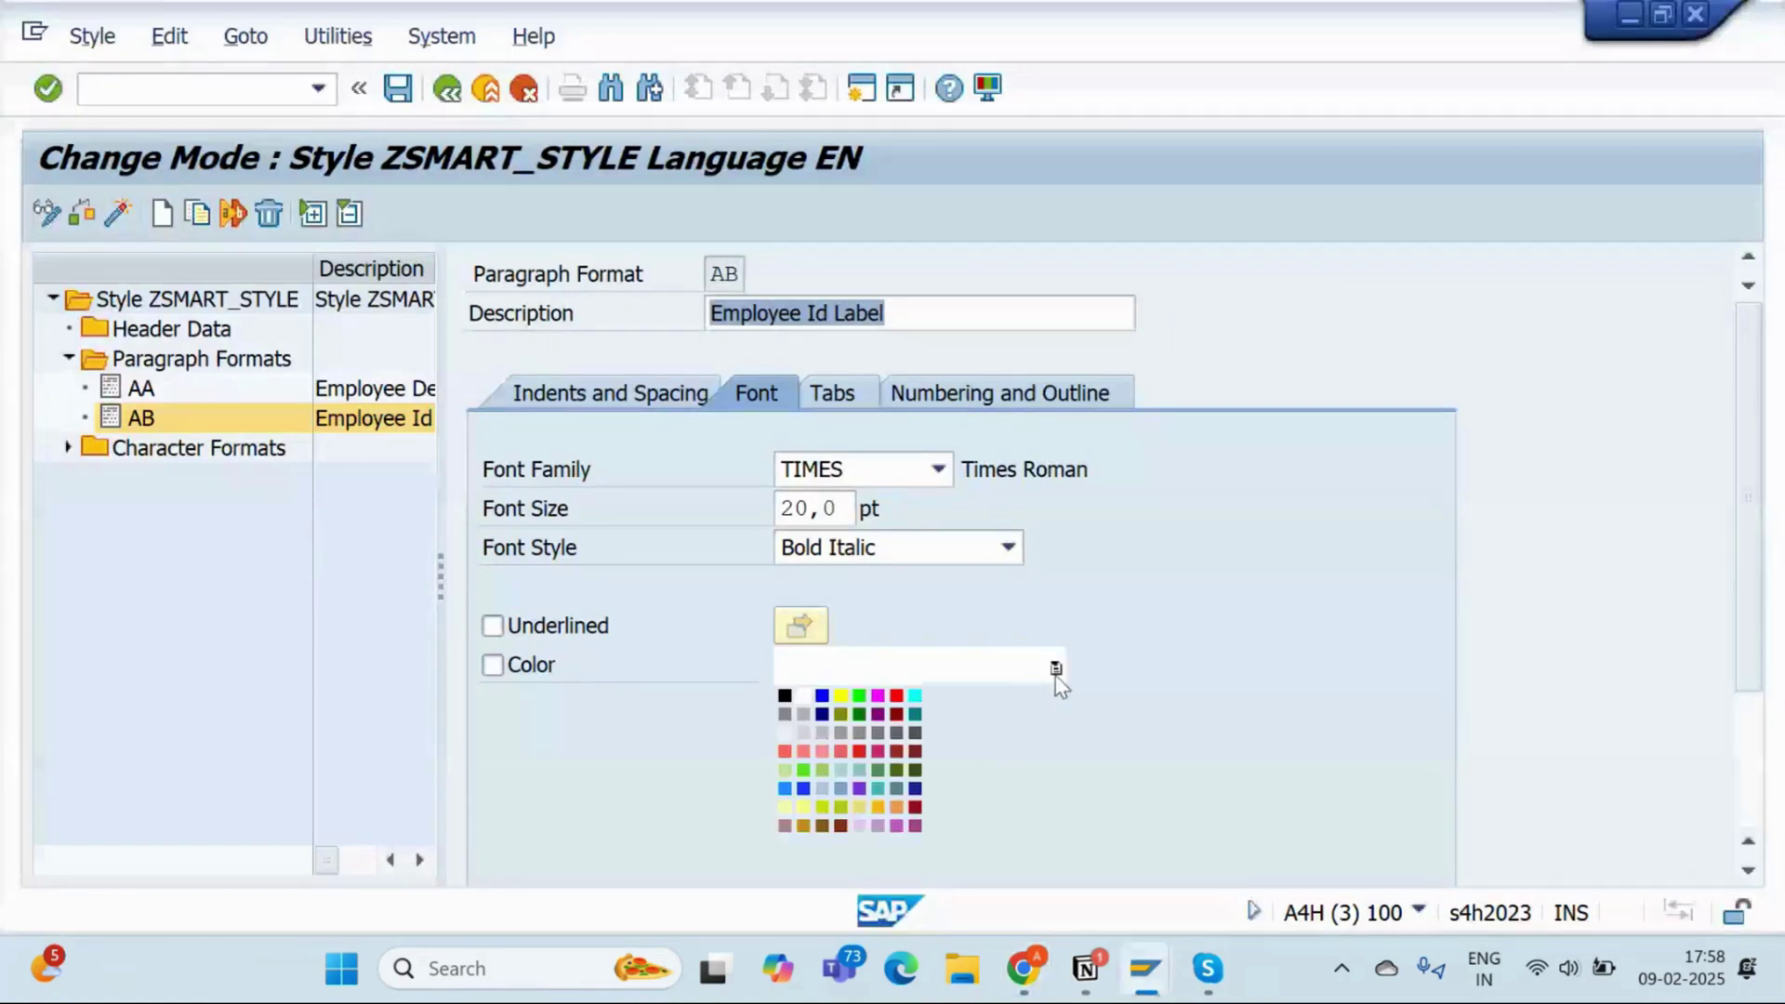
{"action": "left_click", "coordinate": [787, 696]}
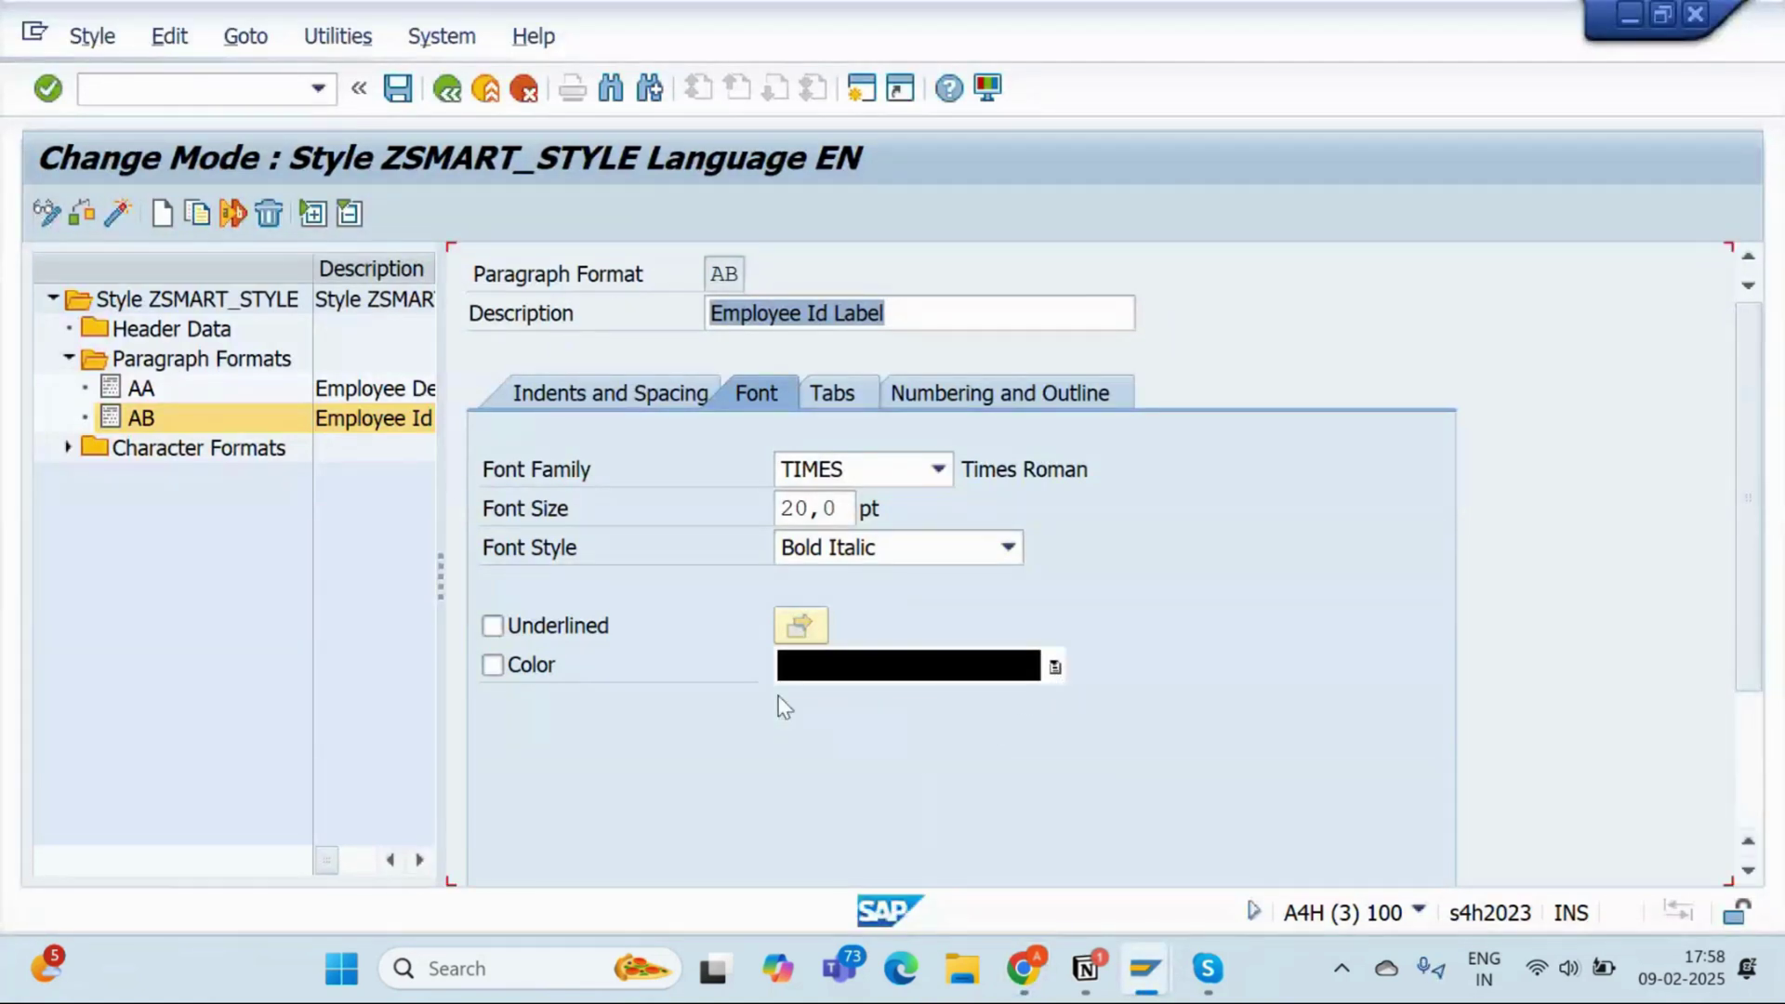
{"action": "left_click", "coordinate": [120, 220]}
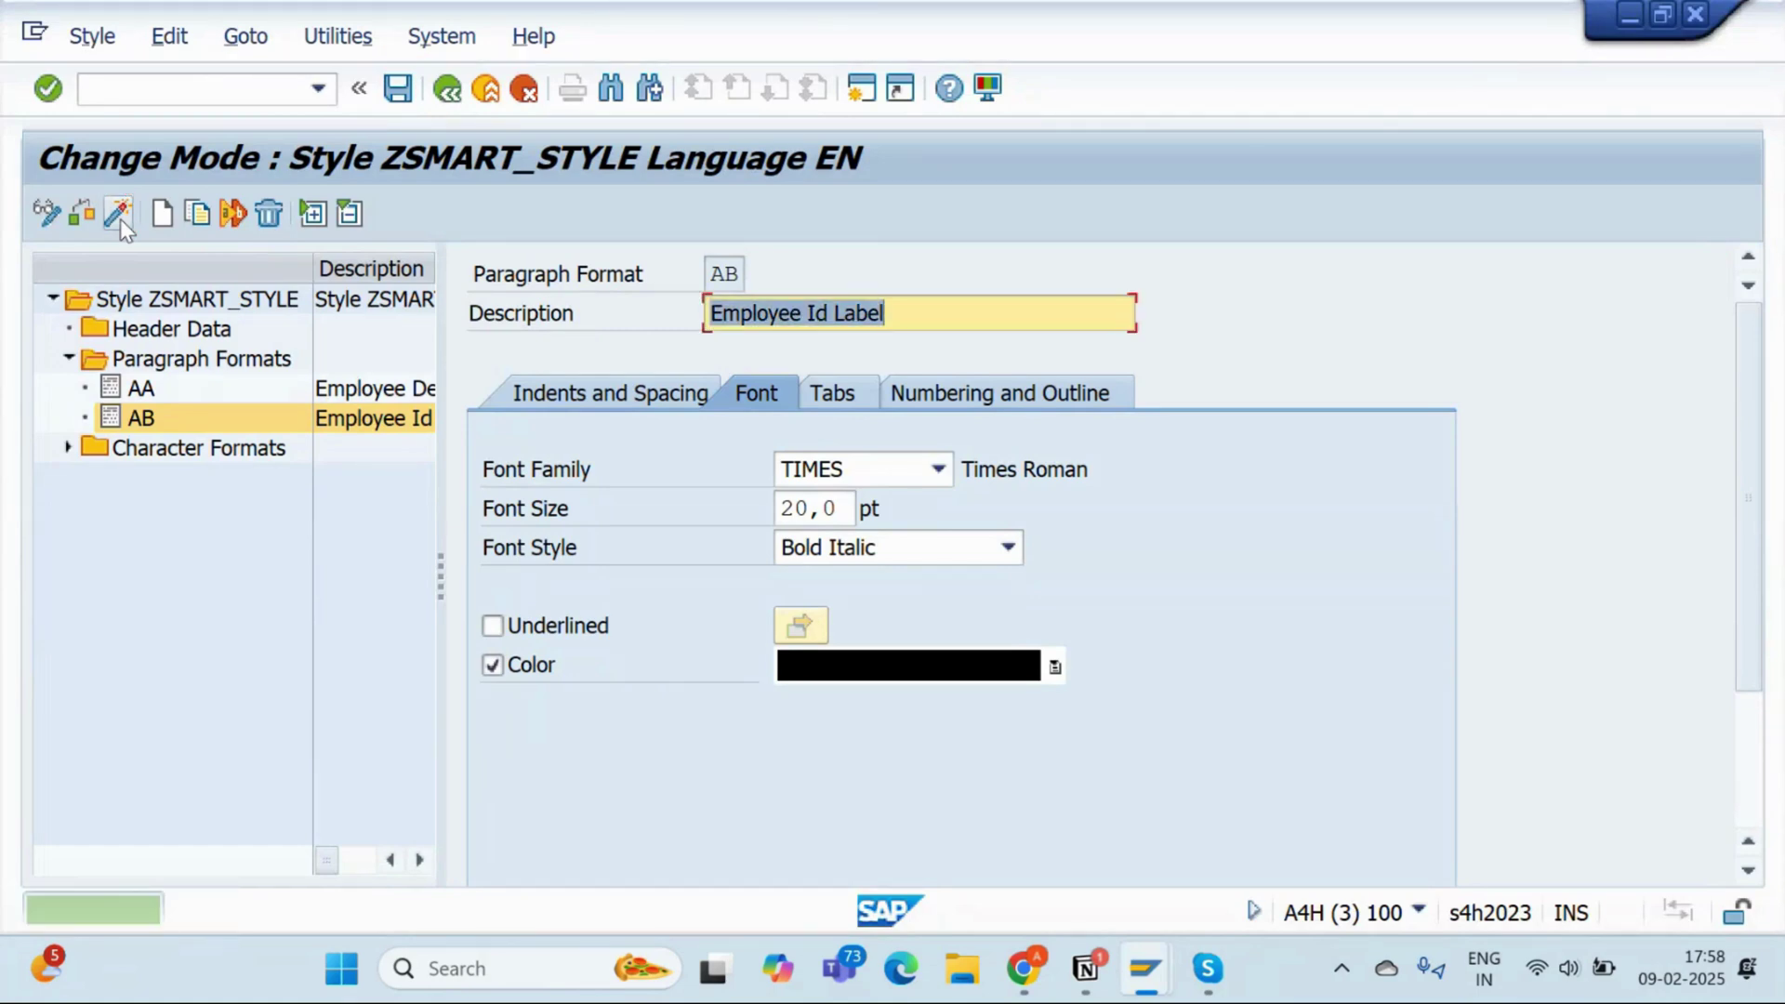
Check the reference form layout in Chrome, and in the style create paragraph format AC described as "Employee Data Heading"
{"action": "key", "text": "alt+Tab"}
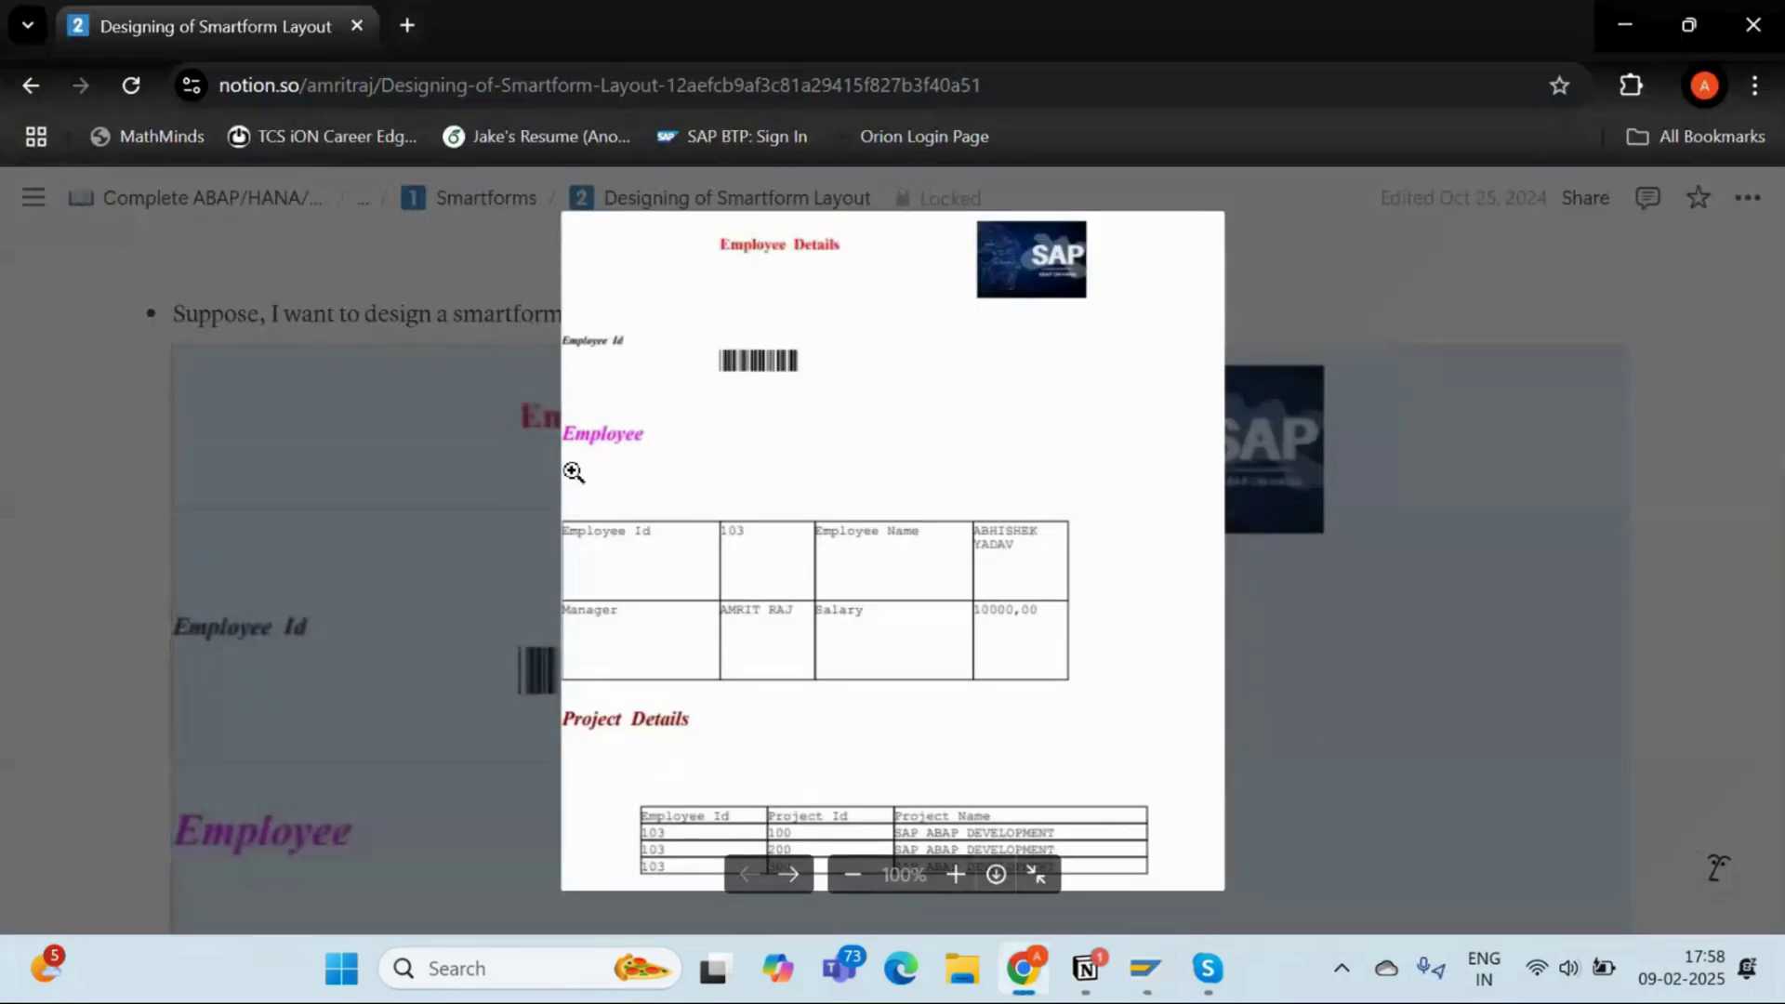
{"action": "key", "text": "alt+Tab"}
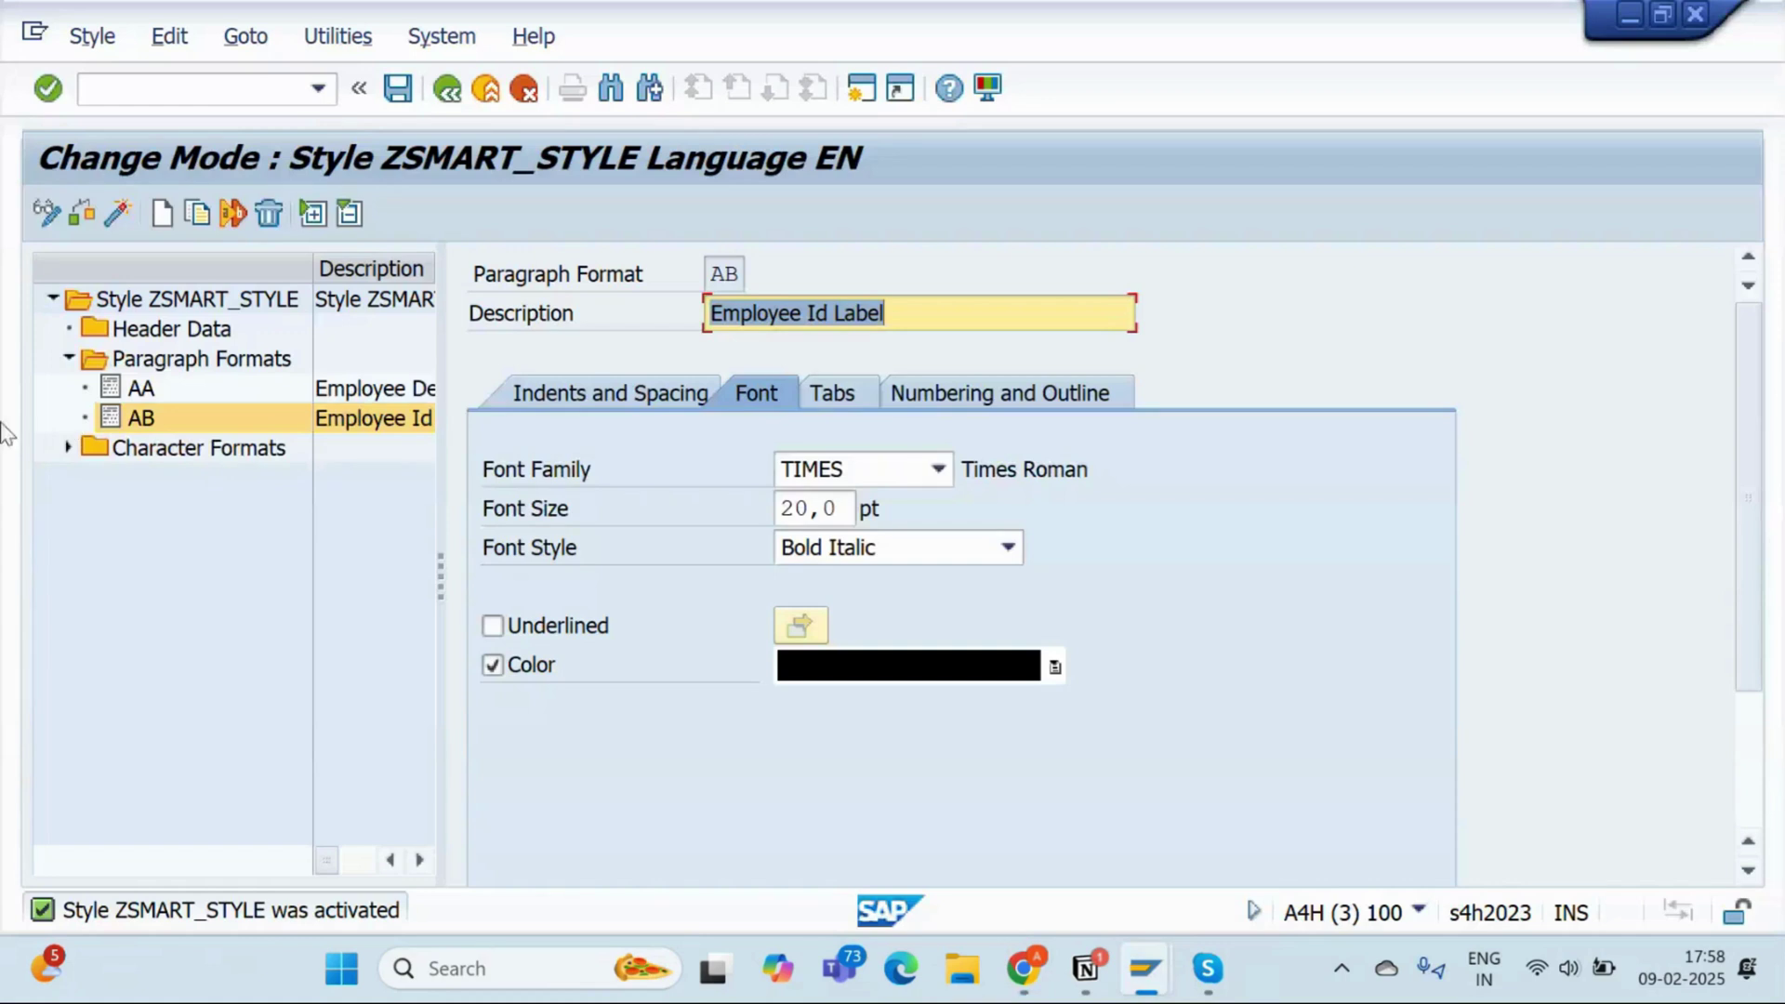
{"action": "right_click", "coordinate": [126, 361]}
{"action": "left_click", "coordinate": [300, 460]}
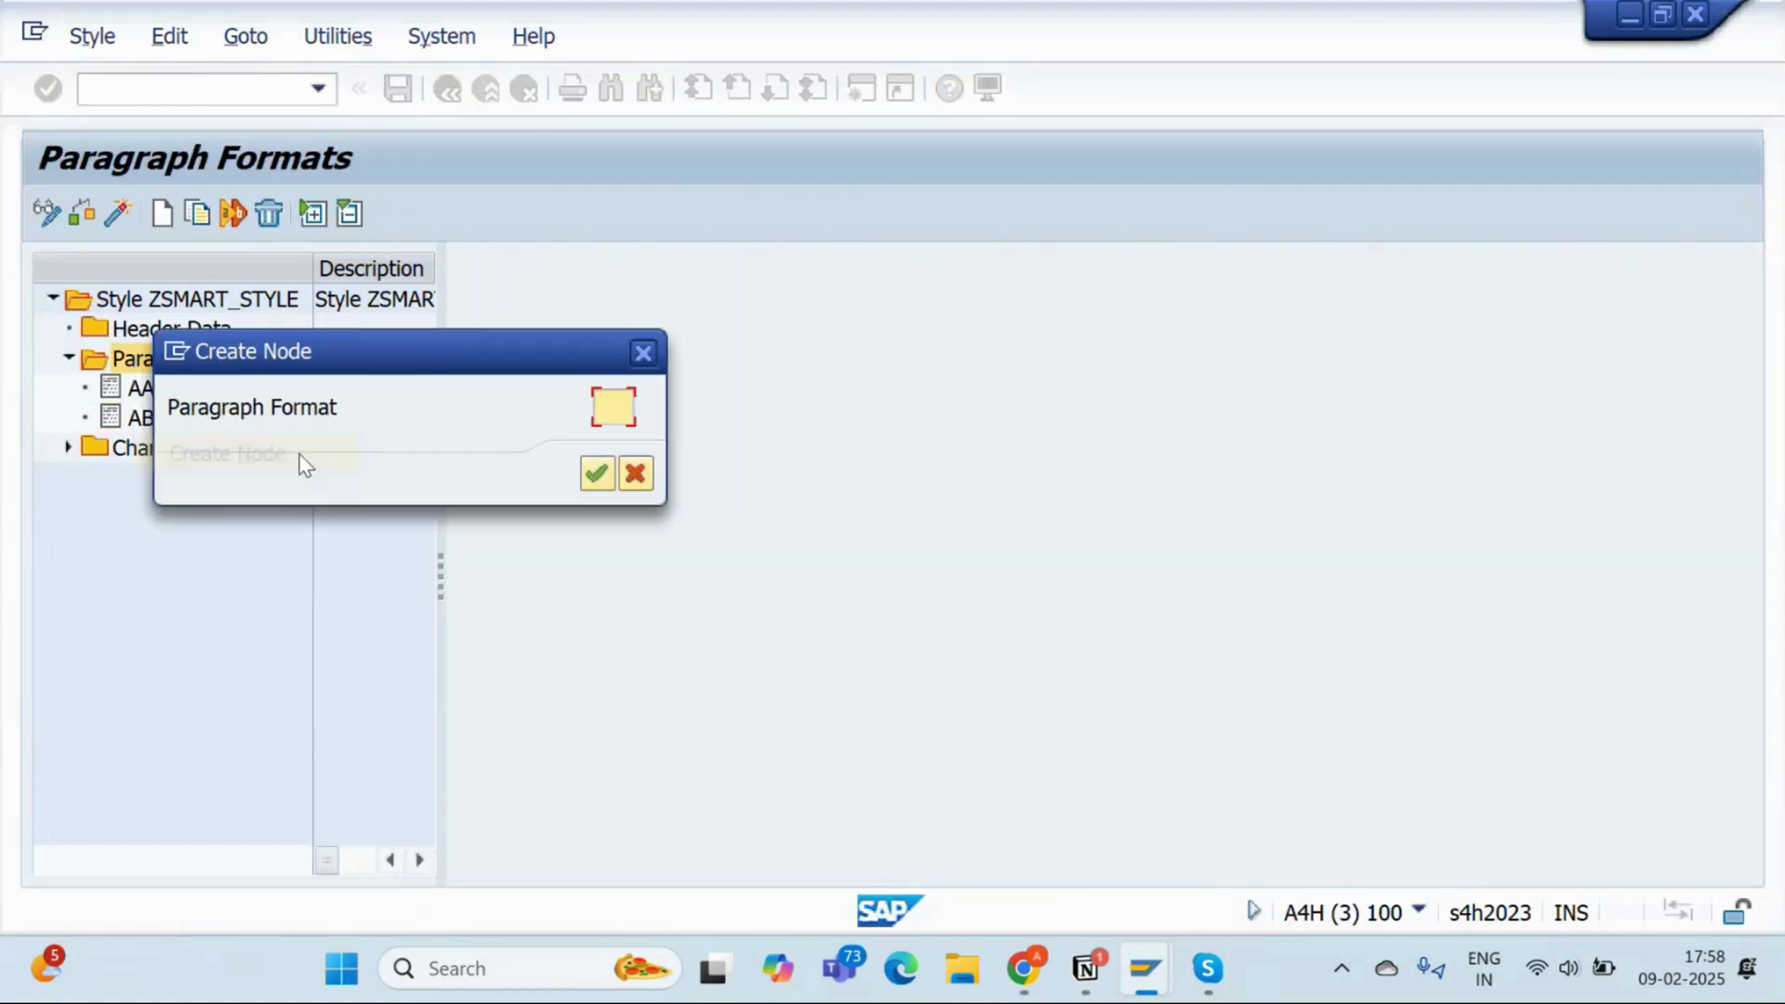
{"action": "type", "text": "AC"}
{"action": "key", "text": "Return"}
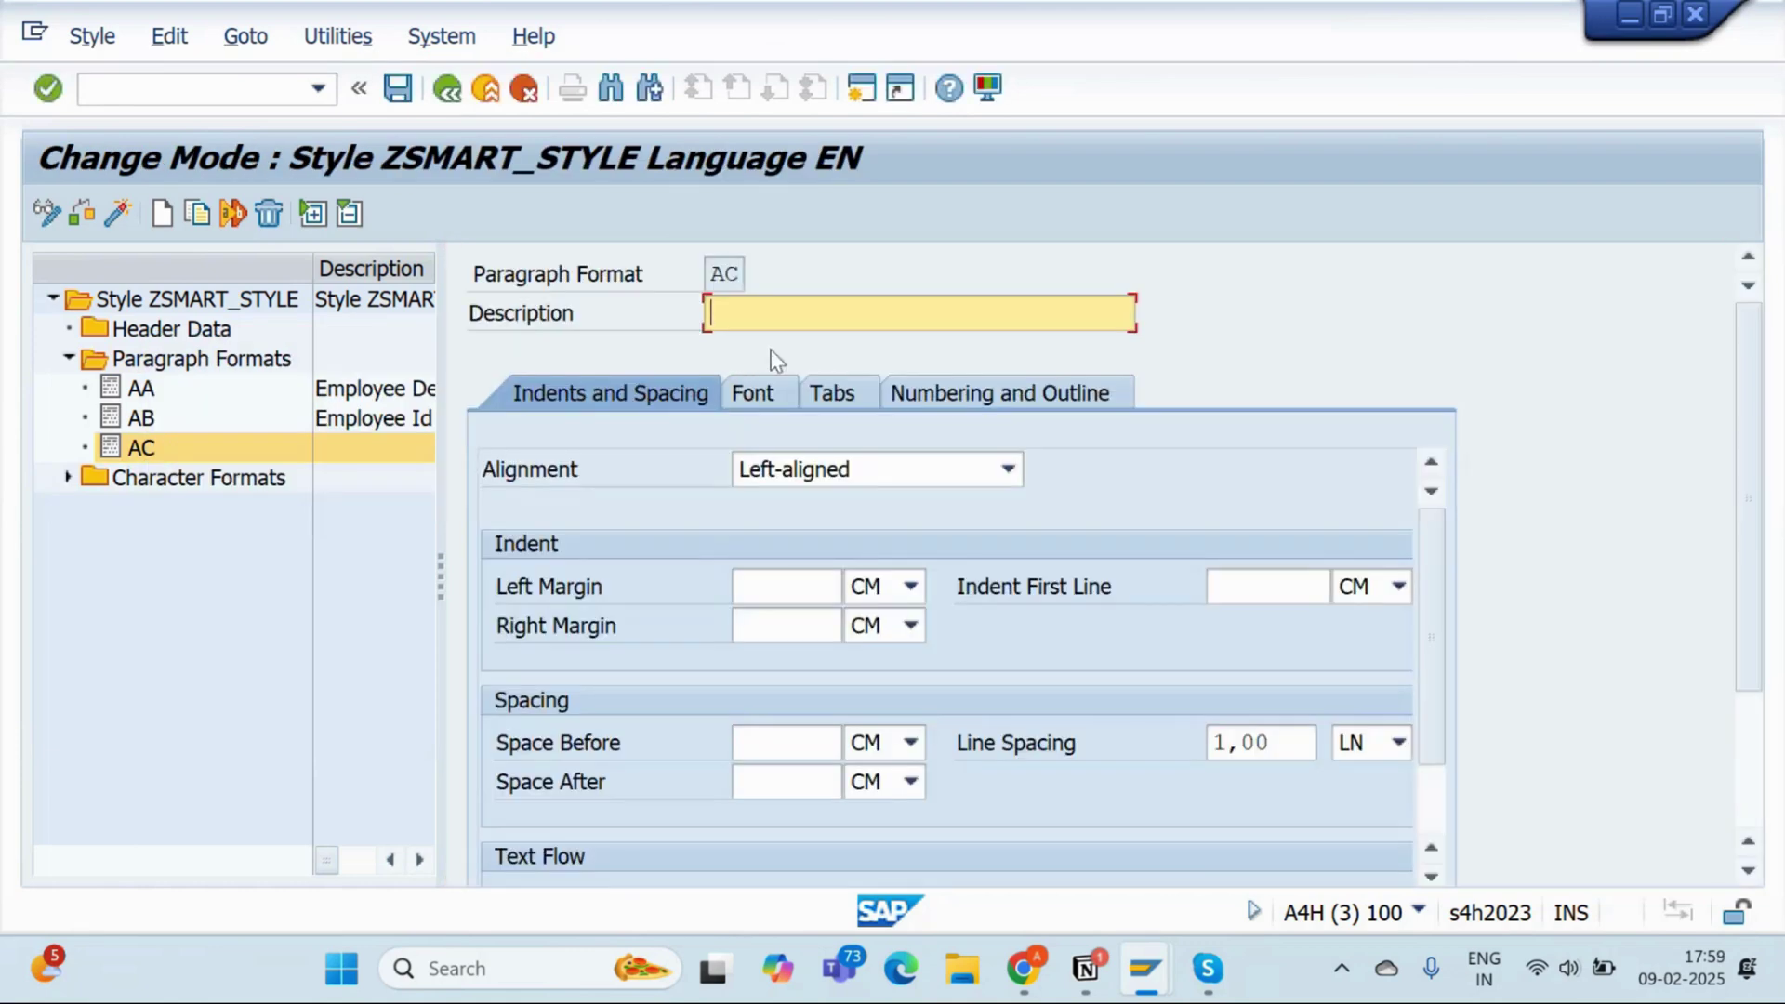
{"action": "type", "text": "Employee D"}
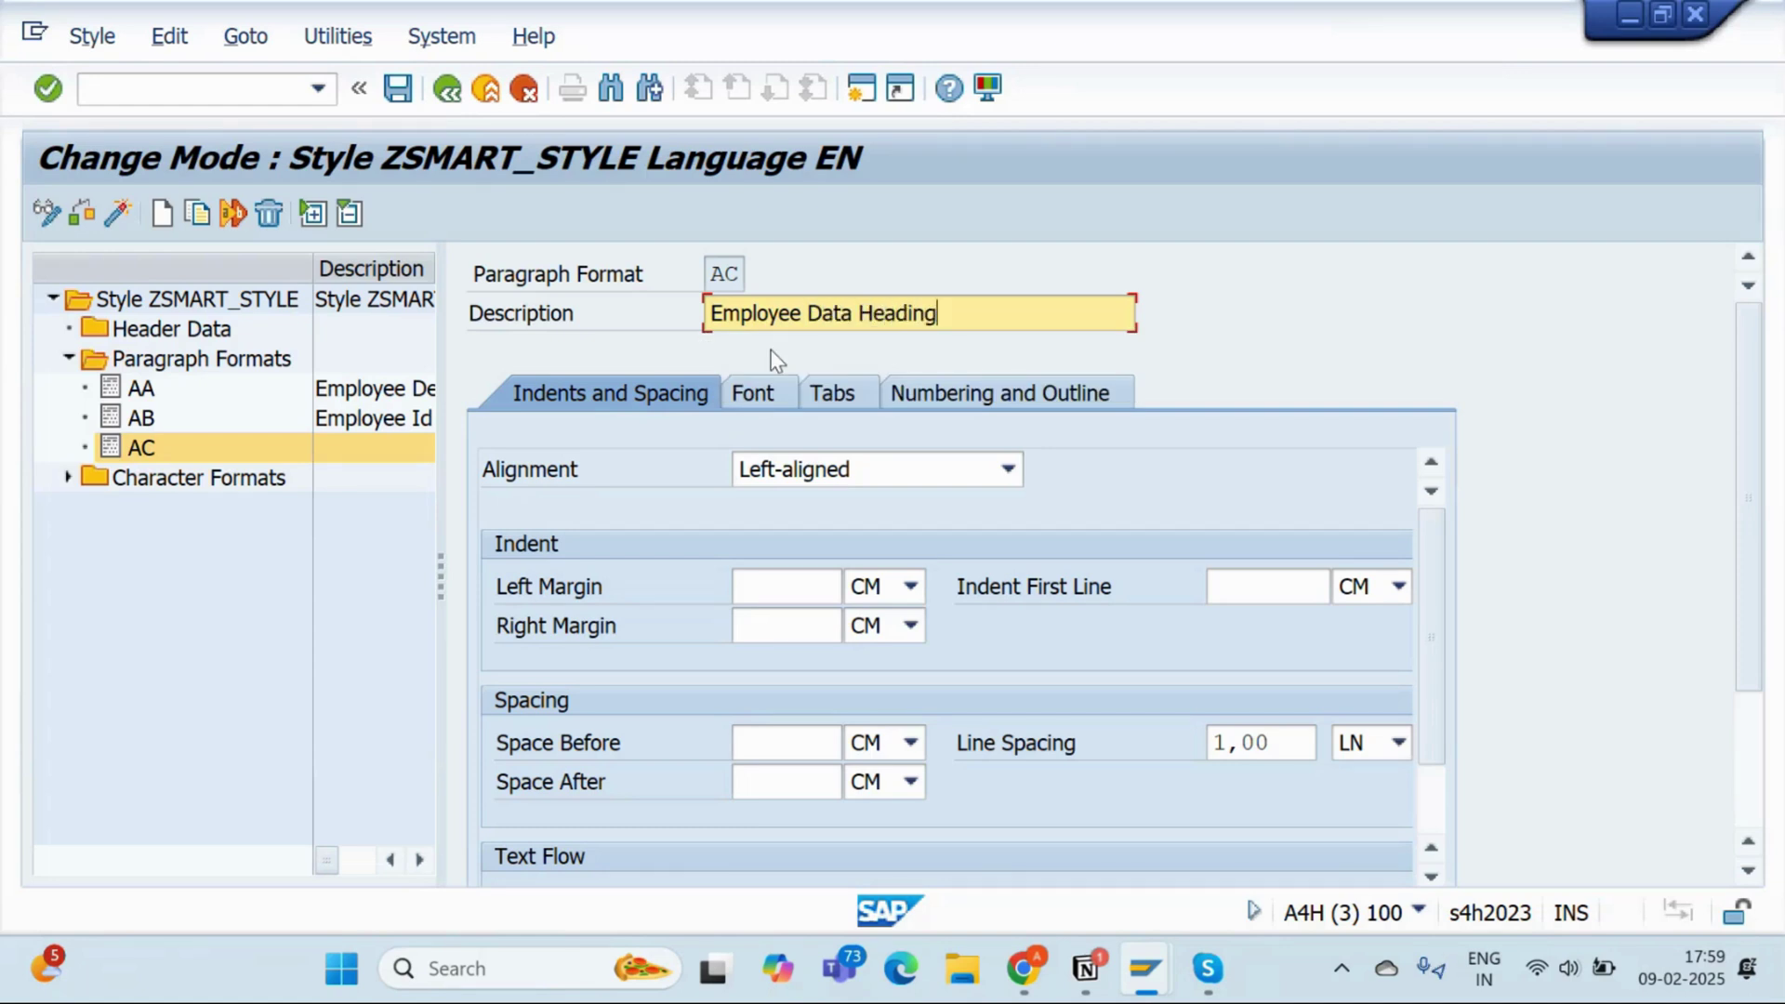
{"action": "type", "text": "ata Heading"}
Set paragraph format AC's font family to TIMES and its font size to 40 pt
{"action": "left_click", "coordinate": [753, 394]}
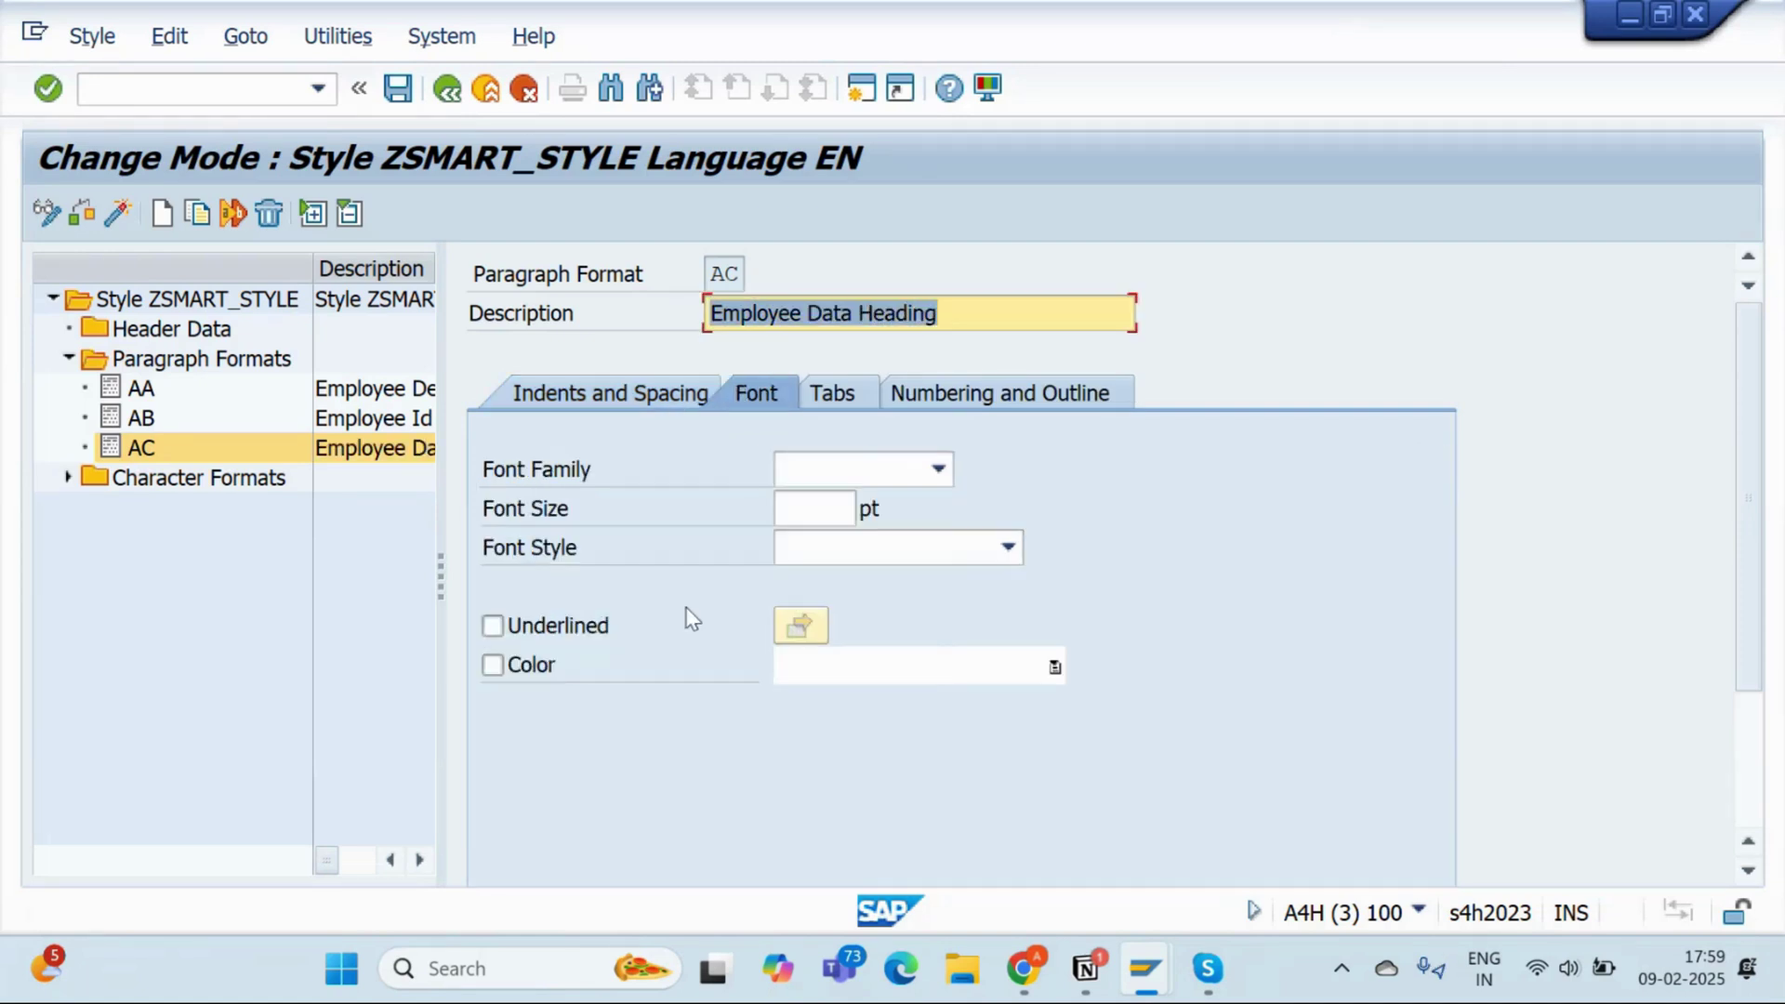
{"action": "left_click", "coordinate": [938, 468]}
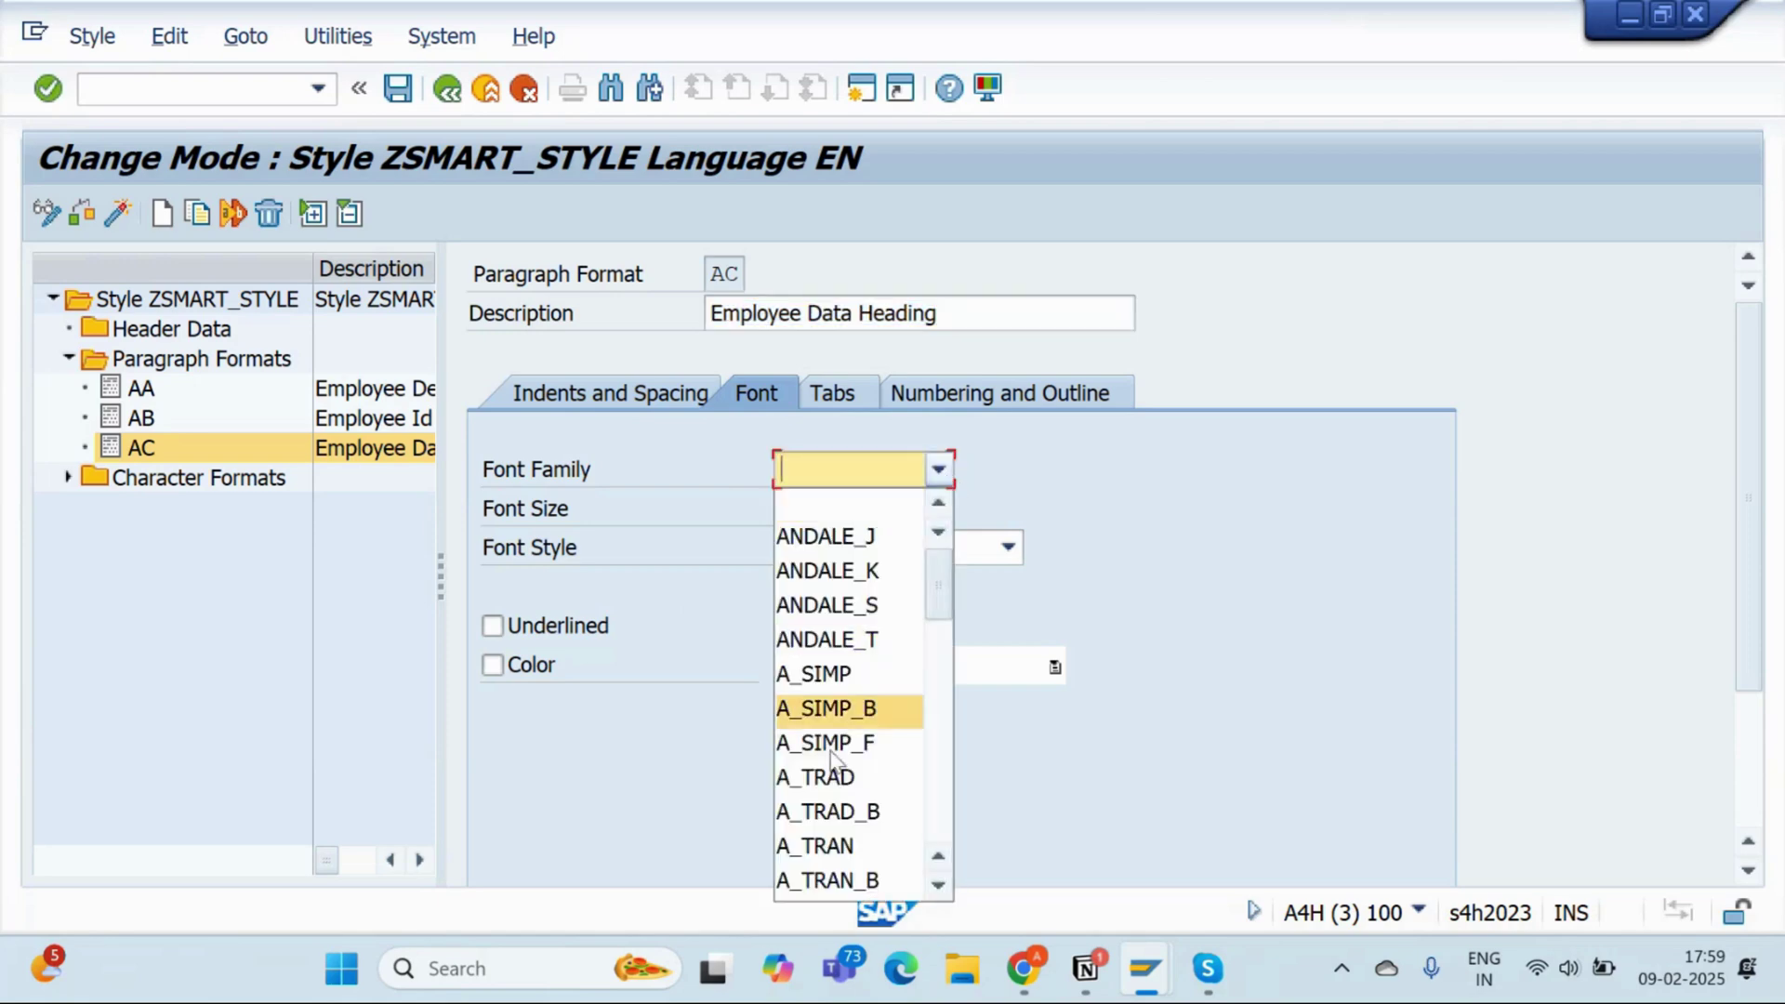
{"action": "scroll", "coordinate": [834, 744], "scroll_direction": "down", "scroll_amount": 10}
{"action": "scroll", "coordinate": [835, 806], "scroll_direction": "down", "scroll_amount": 5}
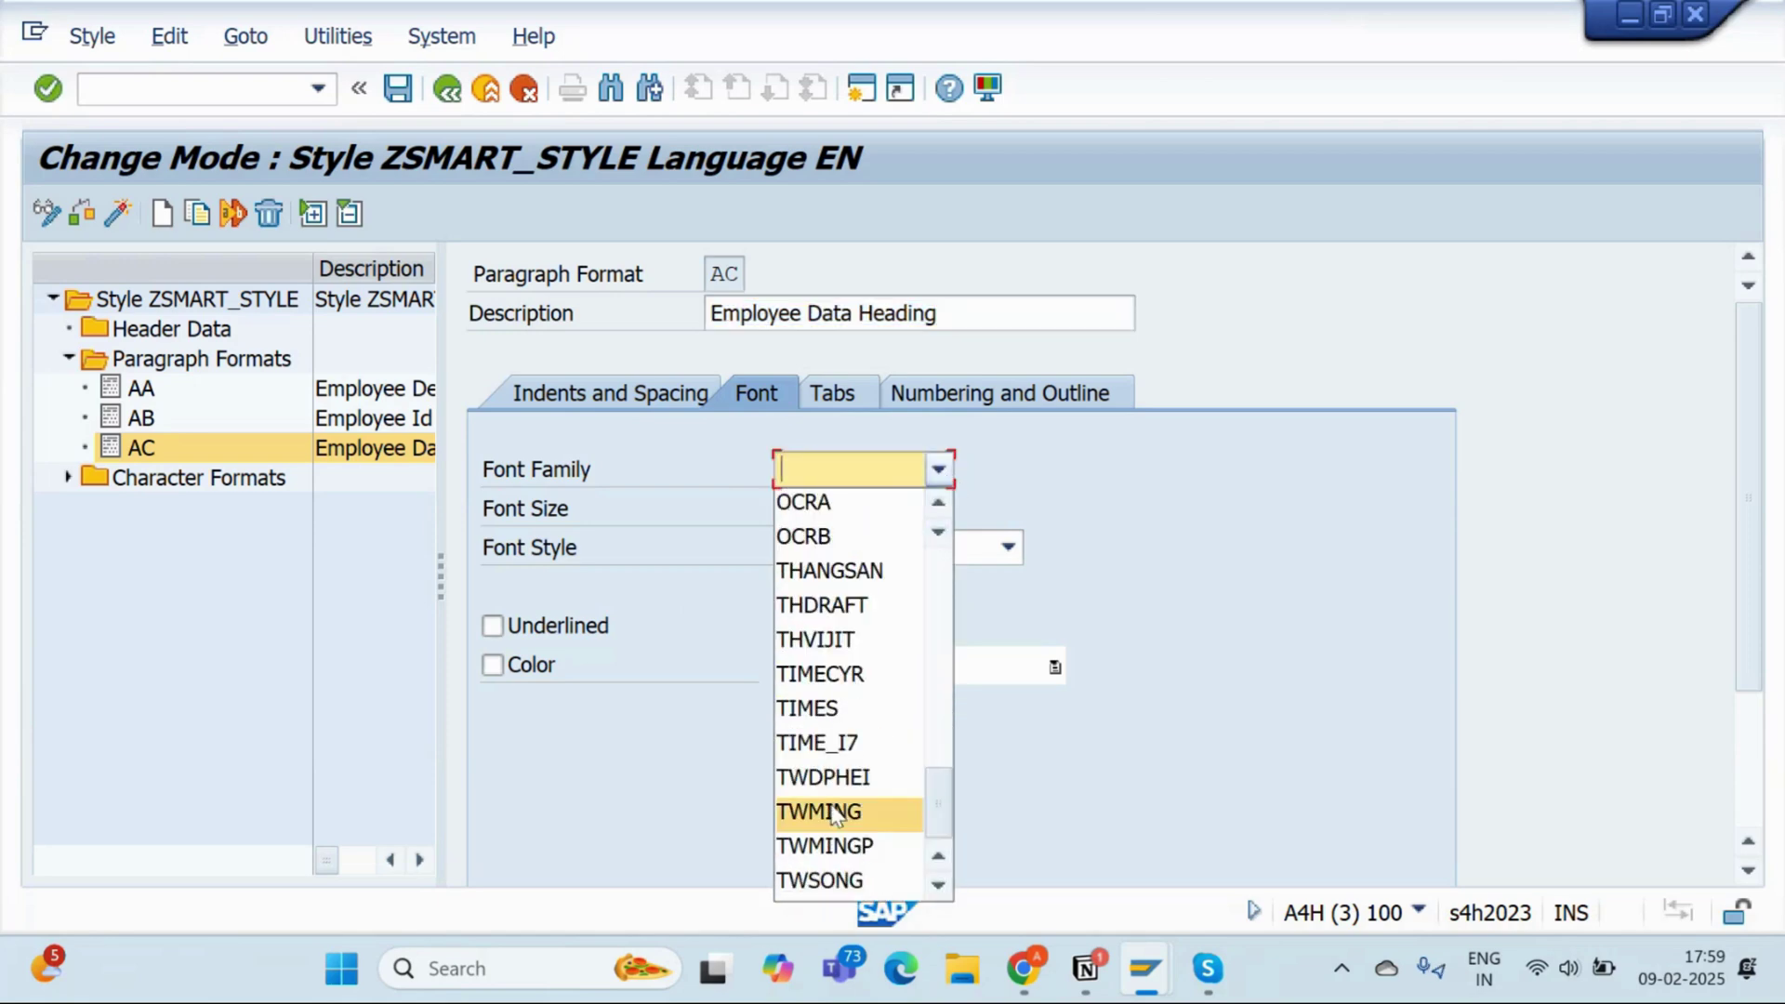
{"action": "left_click", "coordinate": [823, 710]}
{"action": "left_click", "coordinate": [834, 507]}
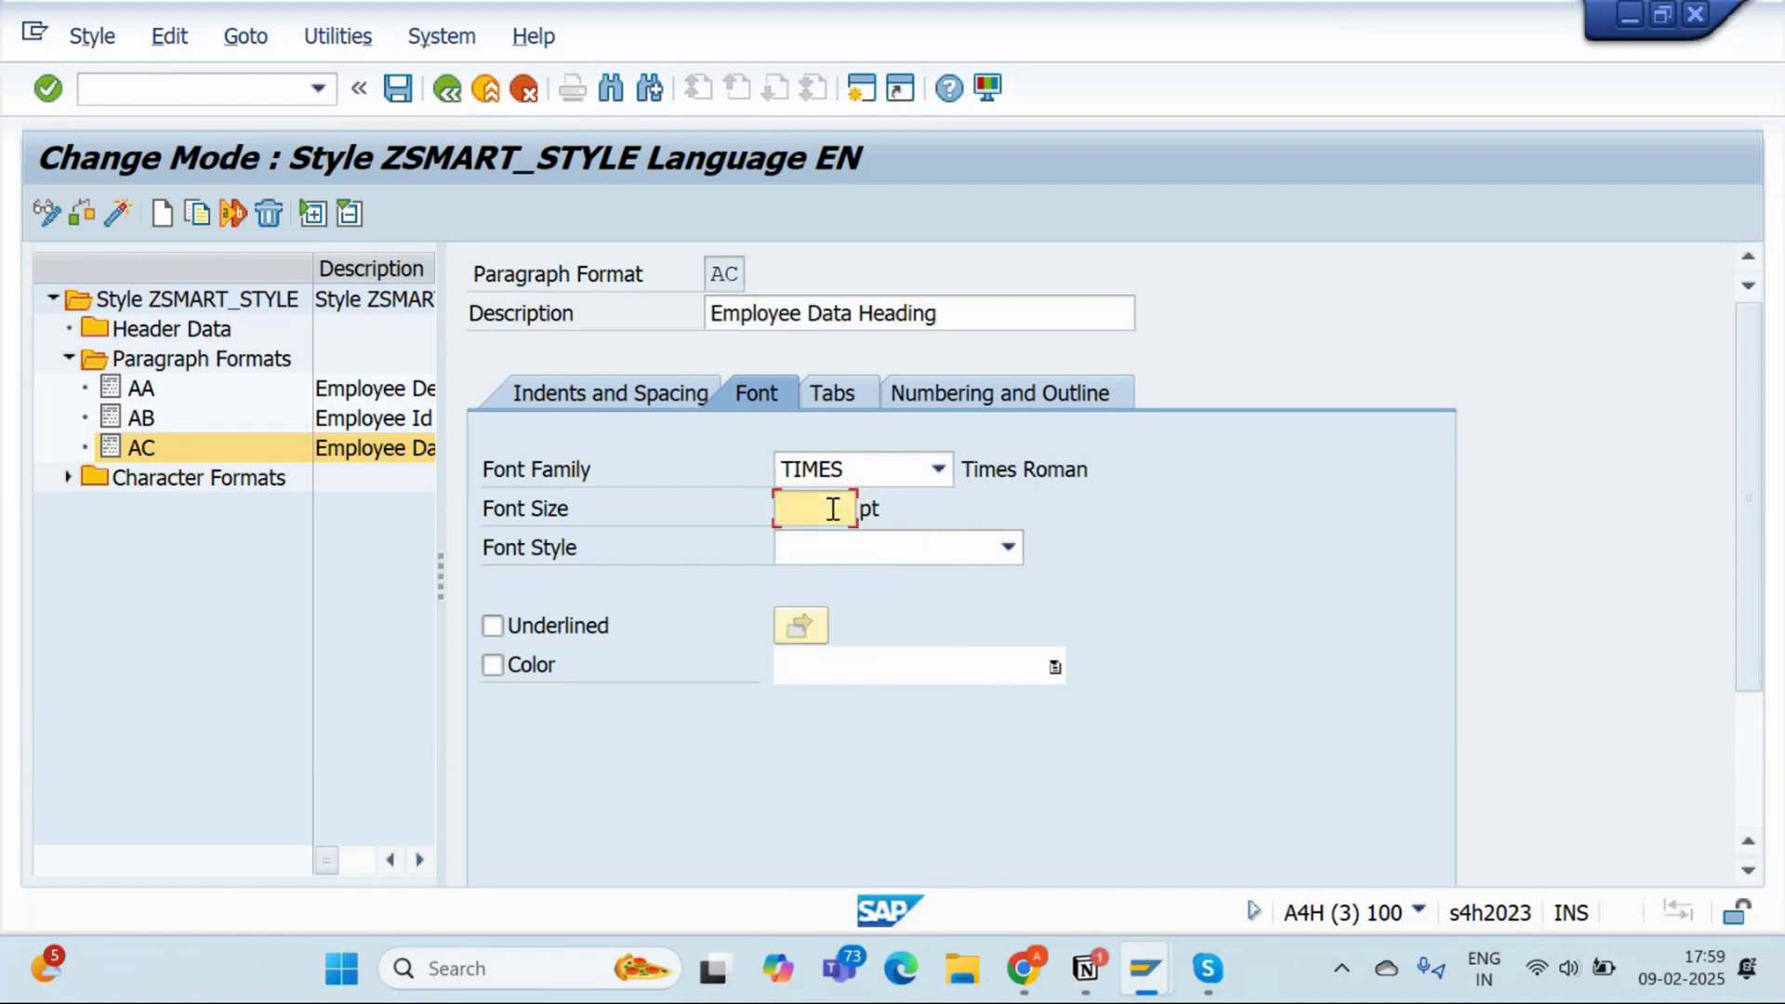
{"action": "type", "text": "40"}
{"action": "key", "text": "Return"}
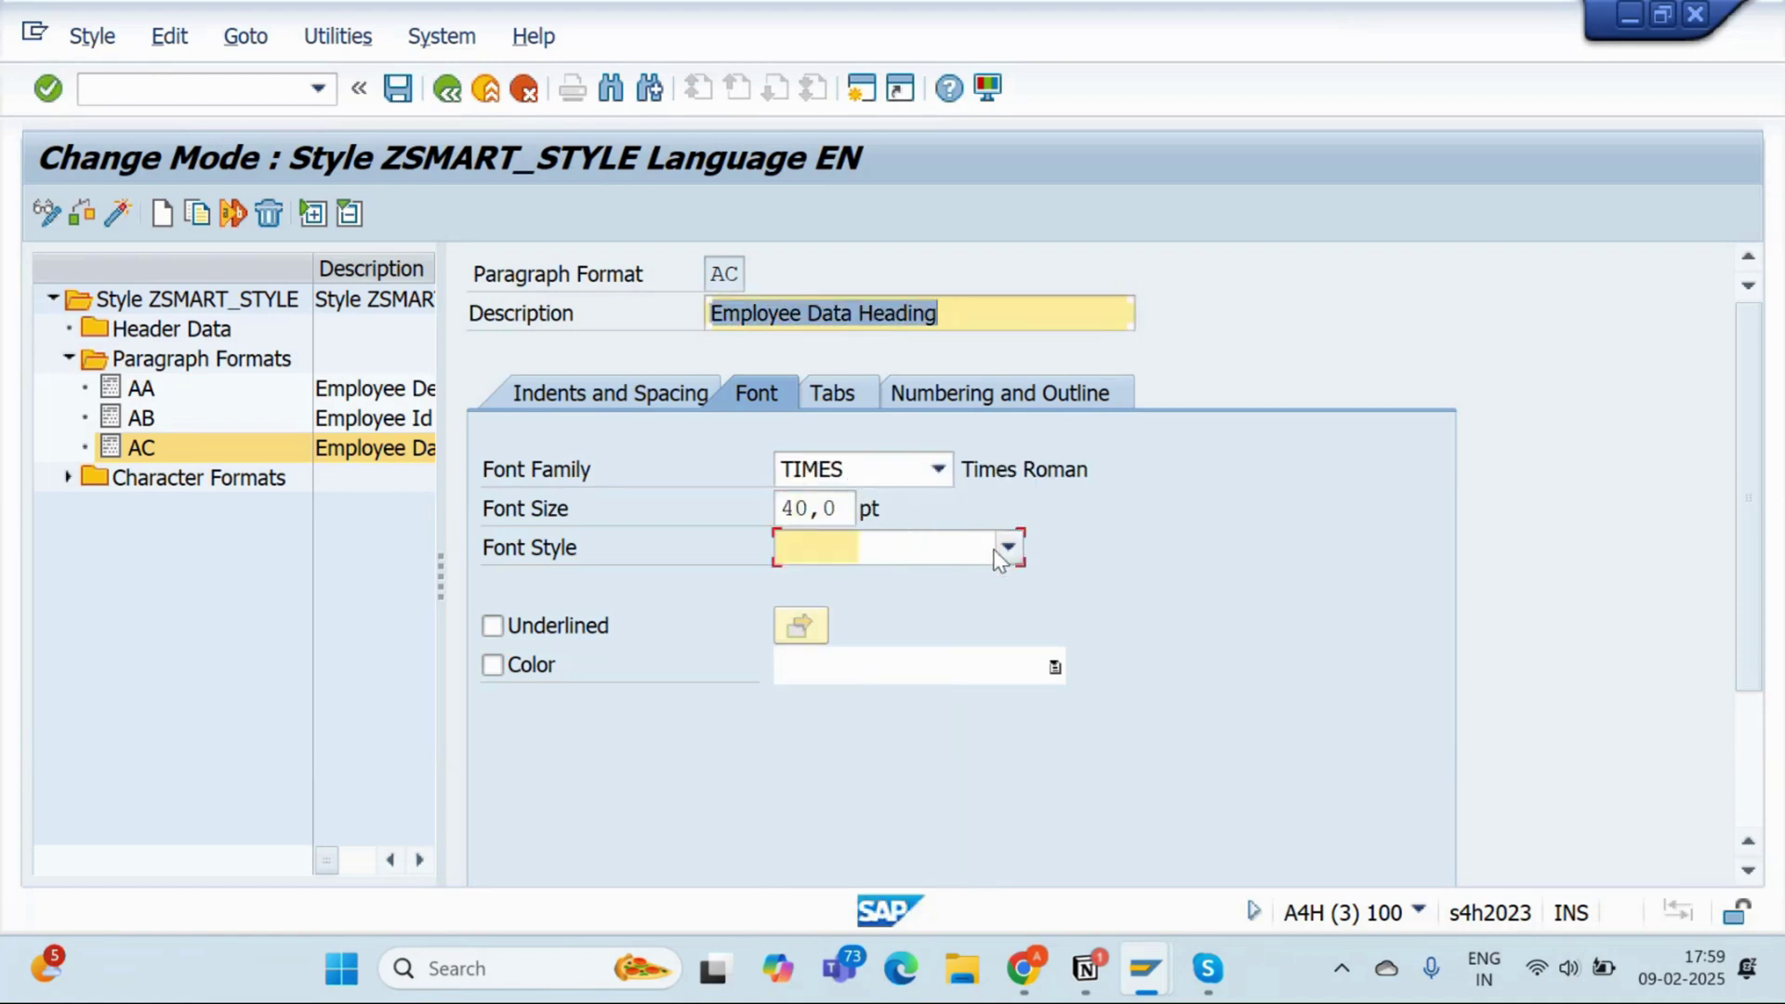
Compare the reference layout in Chrome with the print preview, and set paragraph format AC's font style to Bold Italic
{"action": "left_click", "coordinate": [1007, 548]}
{"action": "key", "text": "alt+Tab"}
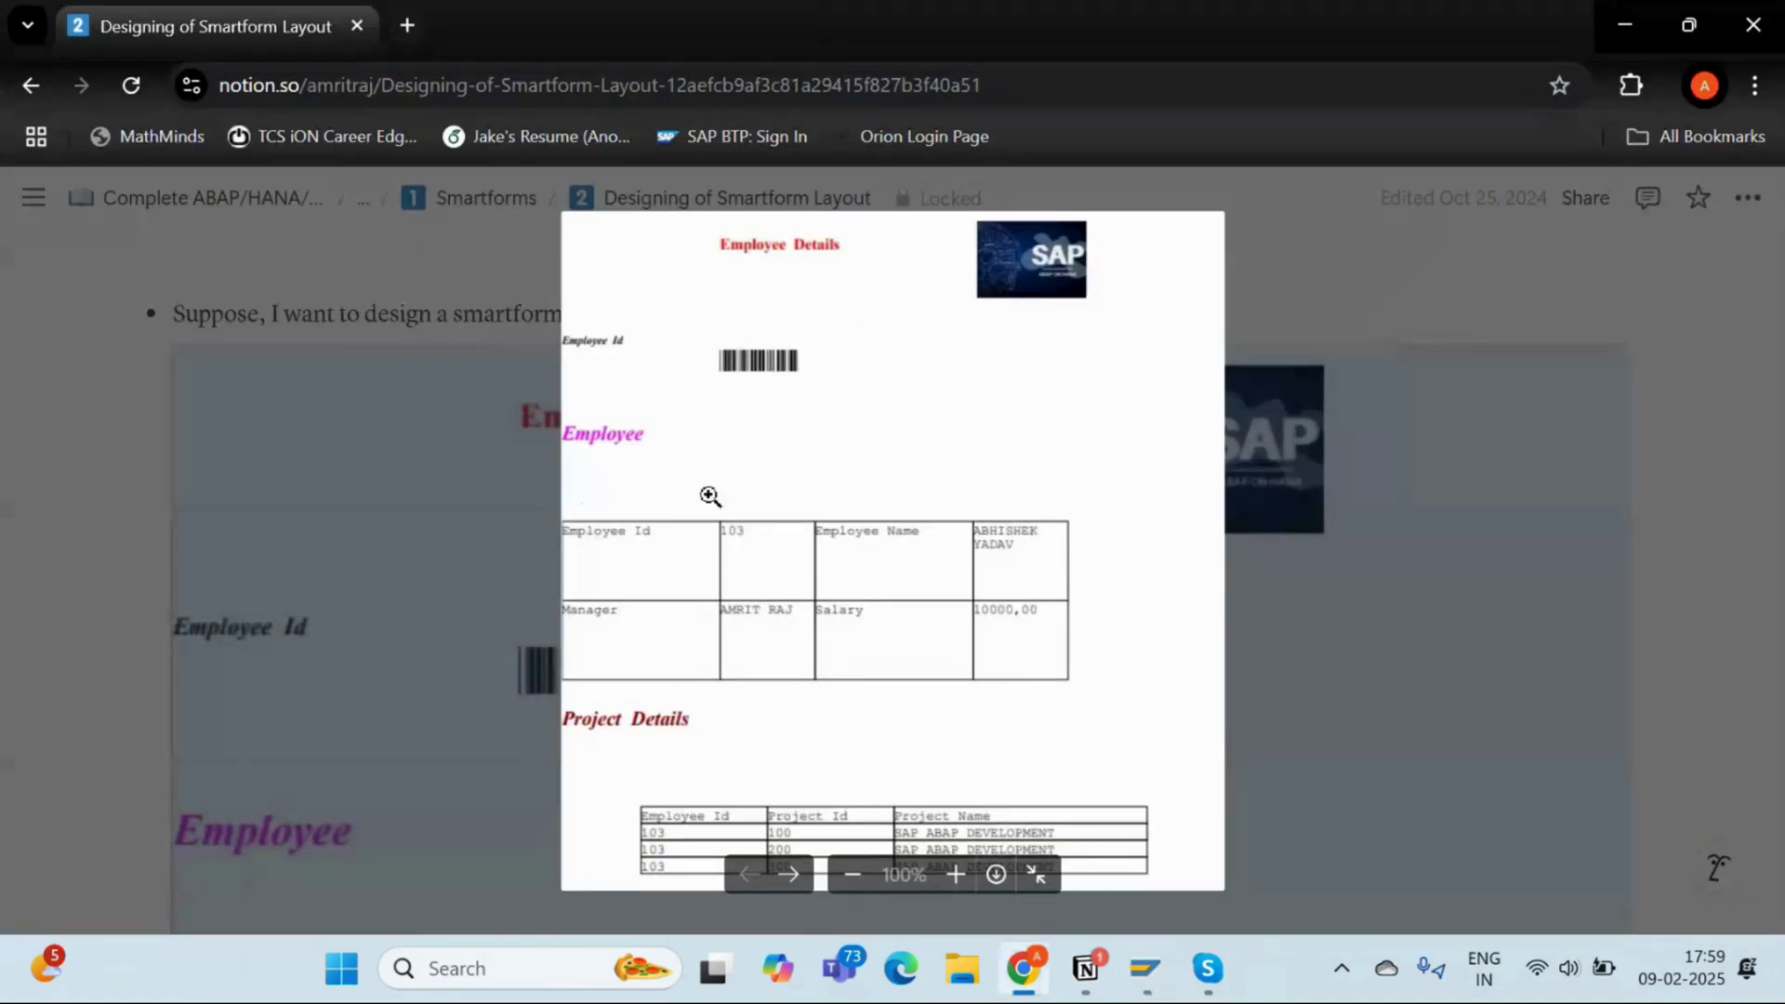
{"action": "key", "text": "alt+Tab"}
{"action": "key", "text": "alt+Tab"}
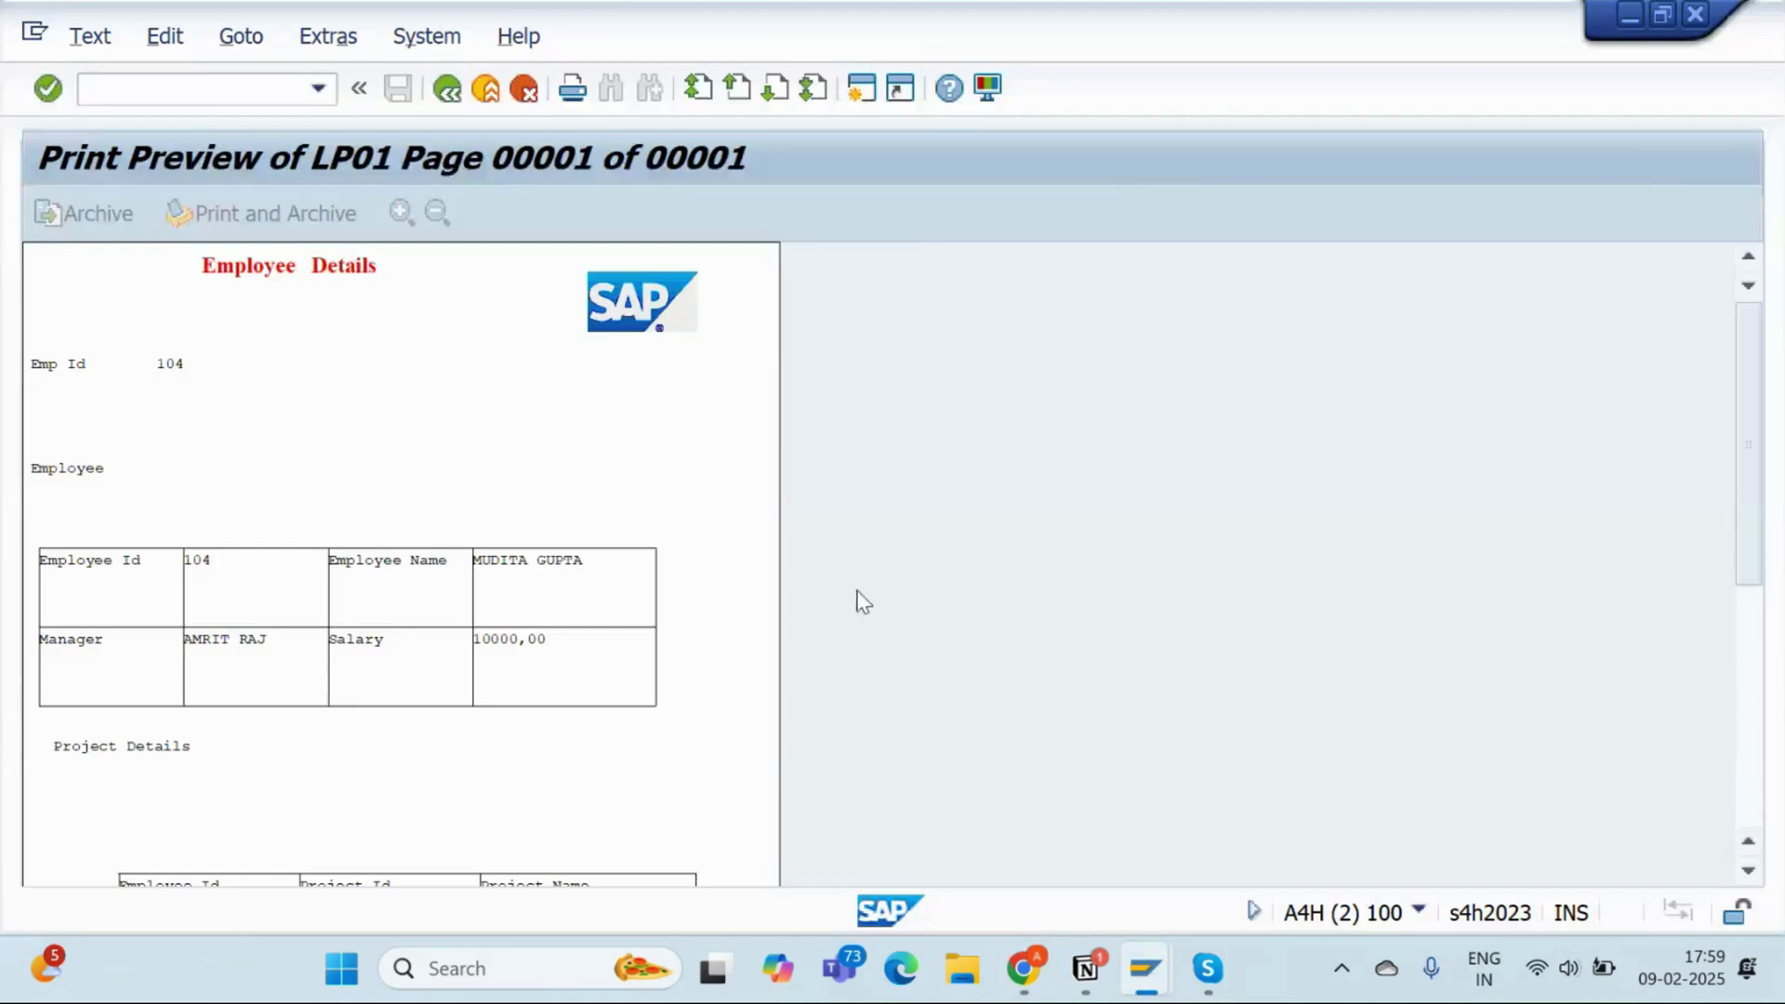
{"action": "key", "text": "alt+Tab"}
{"action": "key", "text": "Tab"}
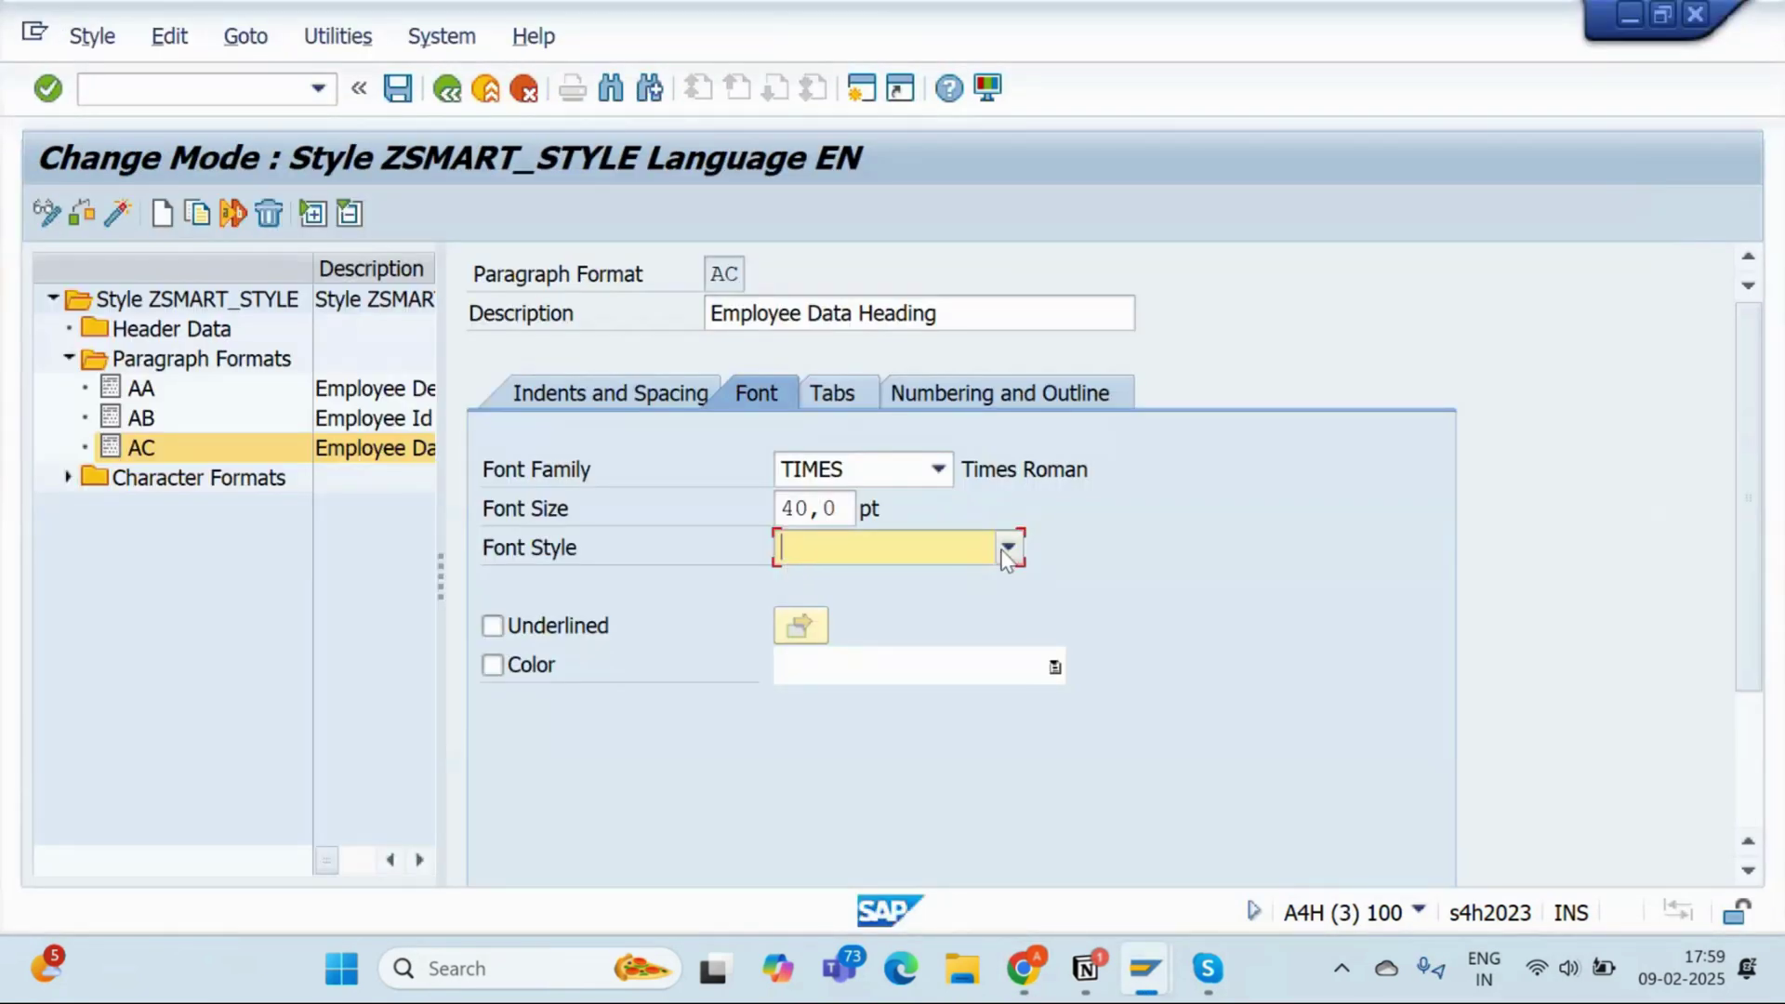
{"action": "left_click", "coordinate": [1007, 549]}
{"action": "left_click", "coordinate": [885, 655]}
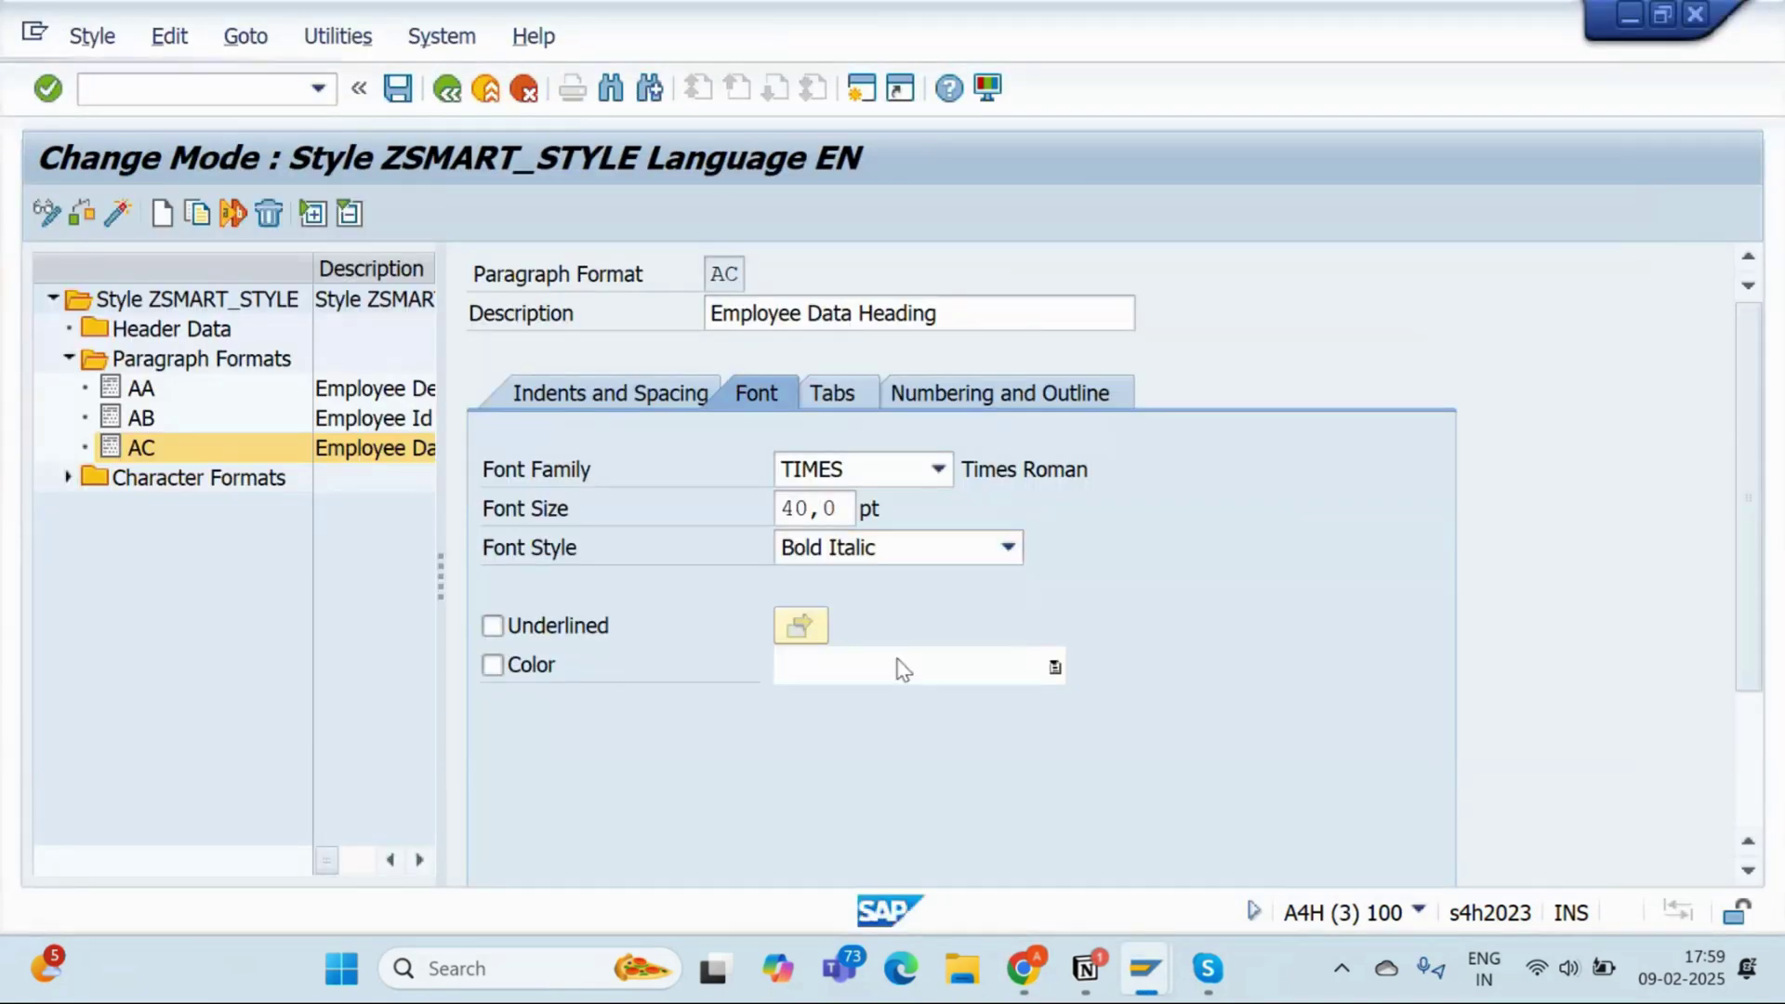
Set paragraph format AC's font color to magenta and activate style ZSMART_STYLE
{"action": "left_click", "coordinate": [1048, 673]}
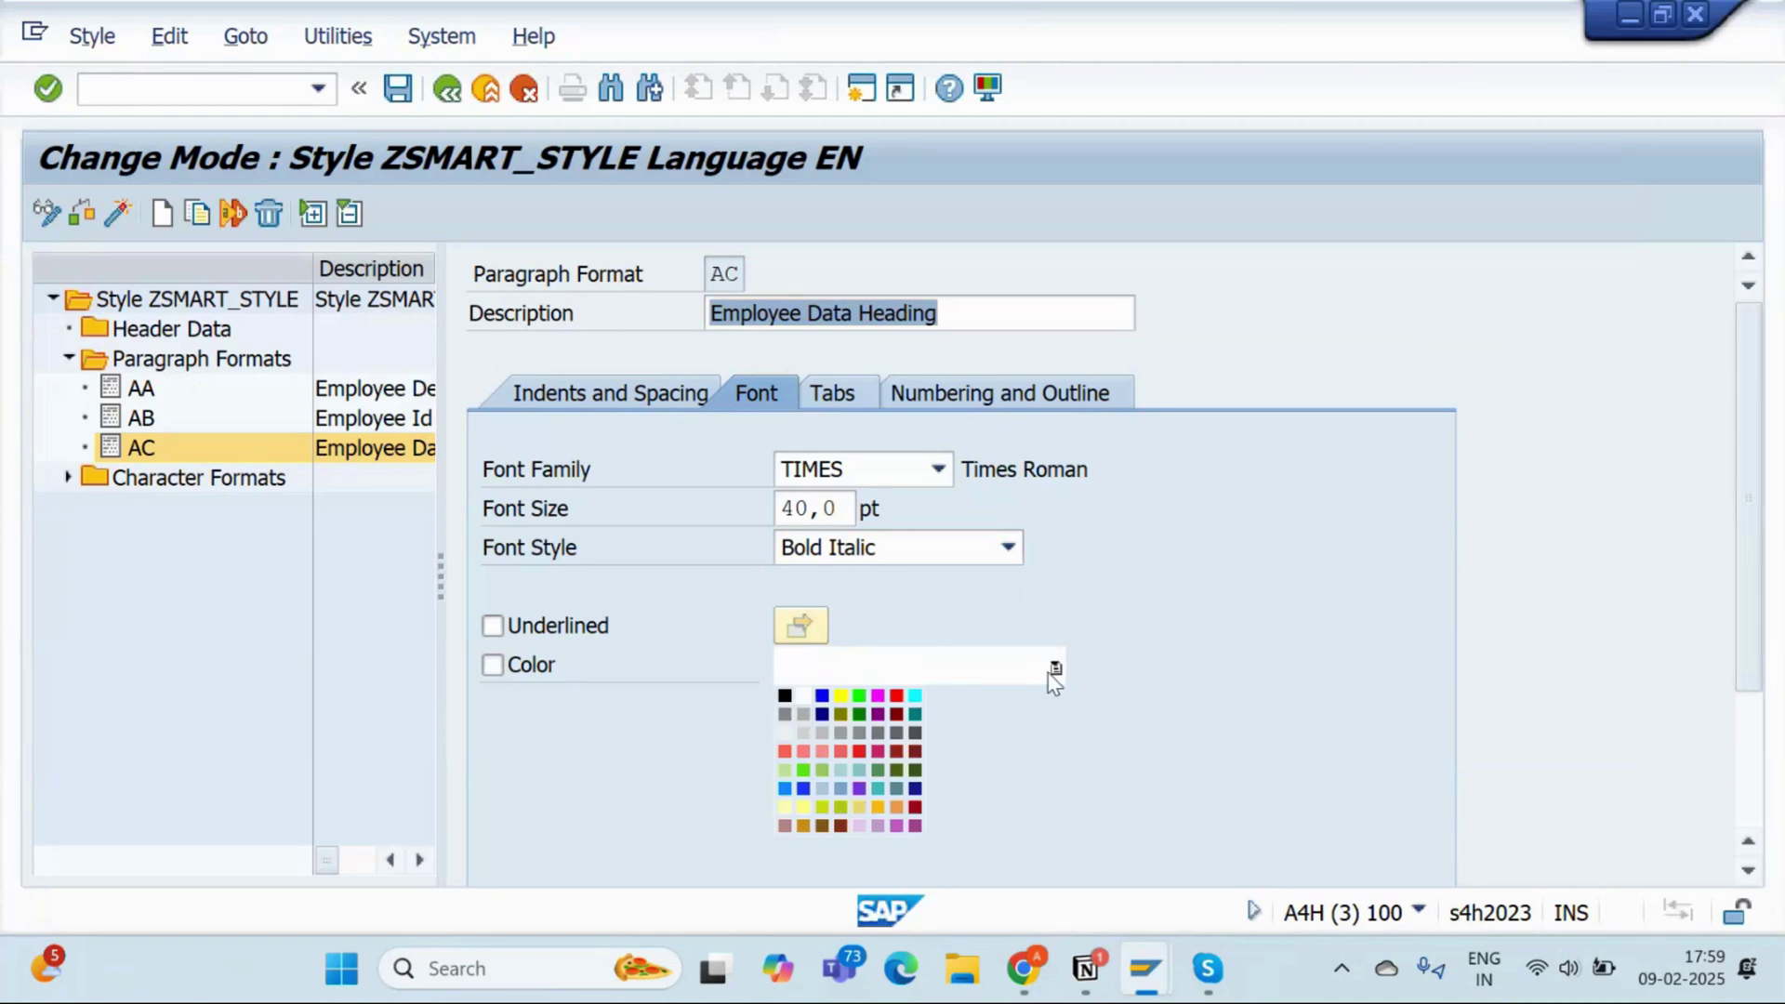
{"action": "left_click", "coordinate": [879, 697]}
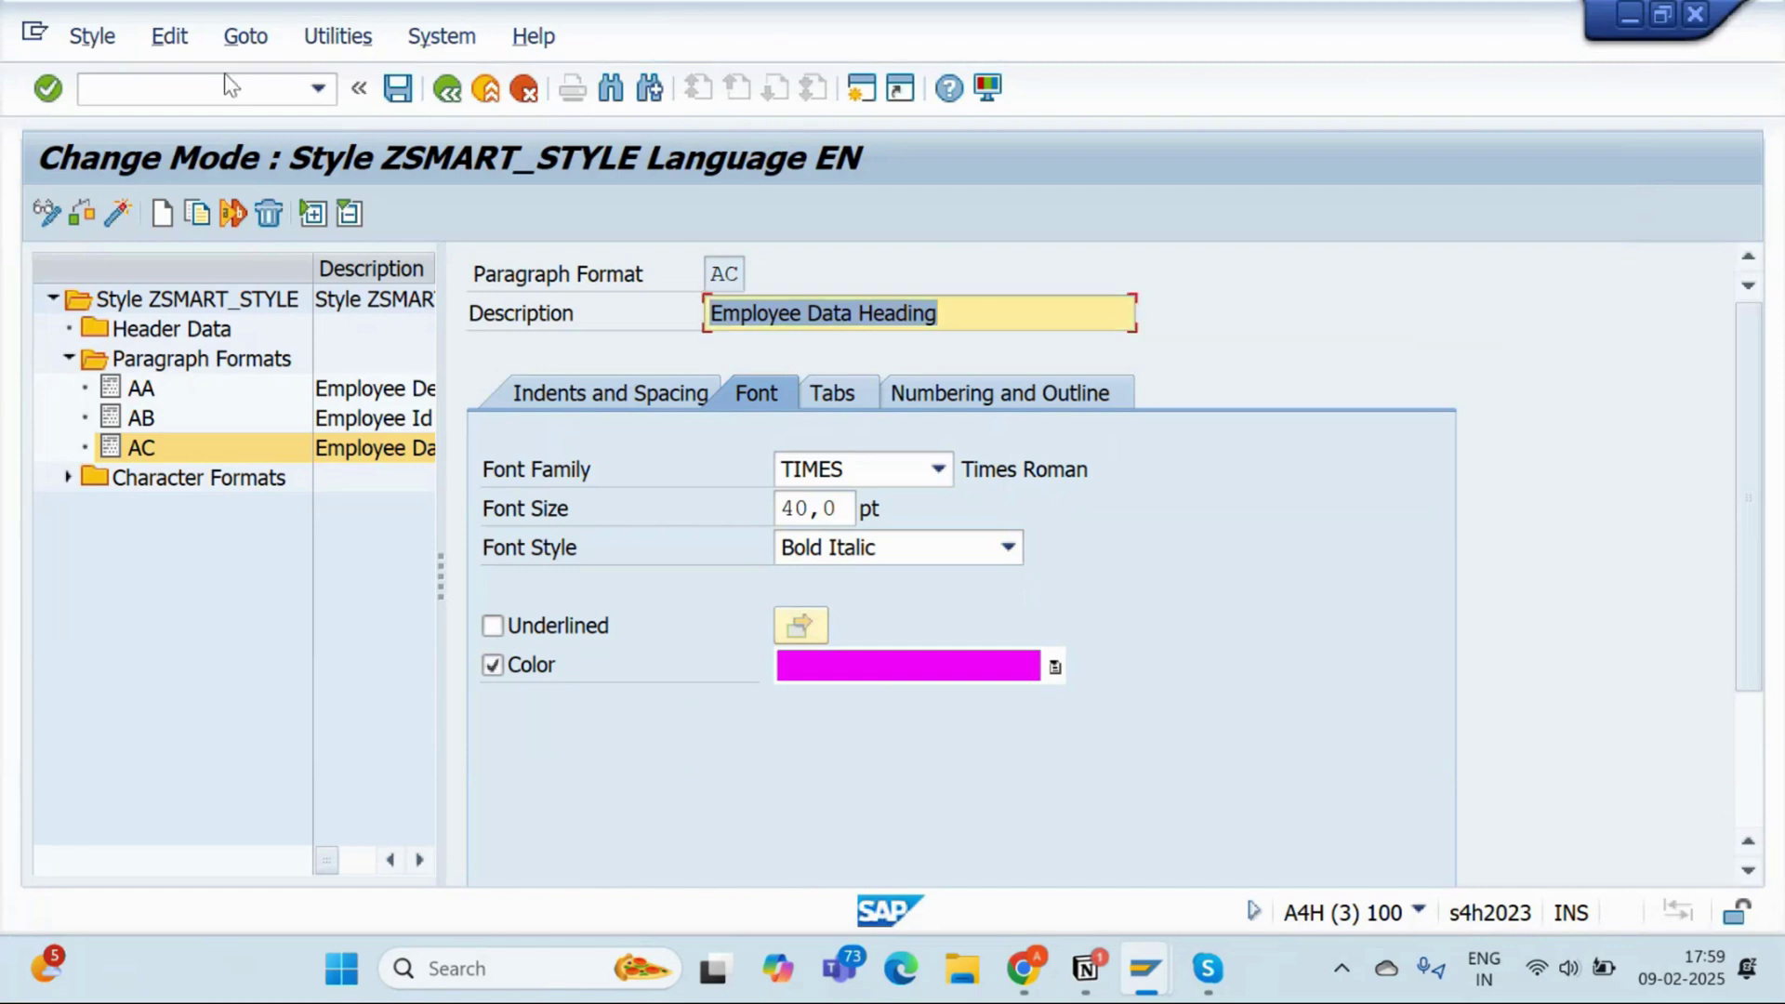
{"action": "left_click", "coordinate": [127, 210]}
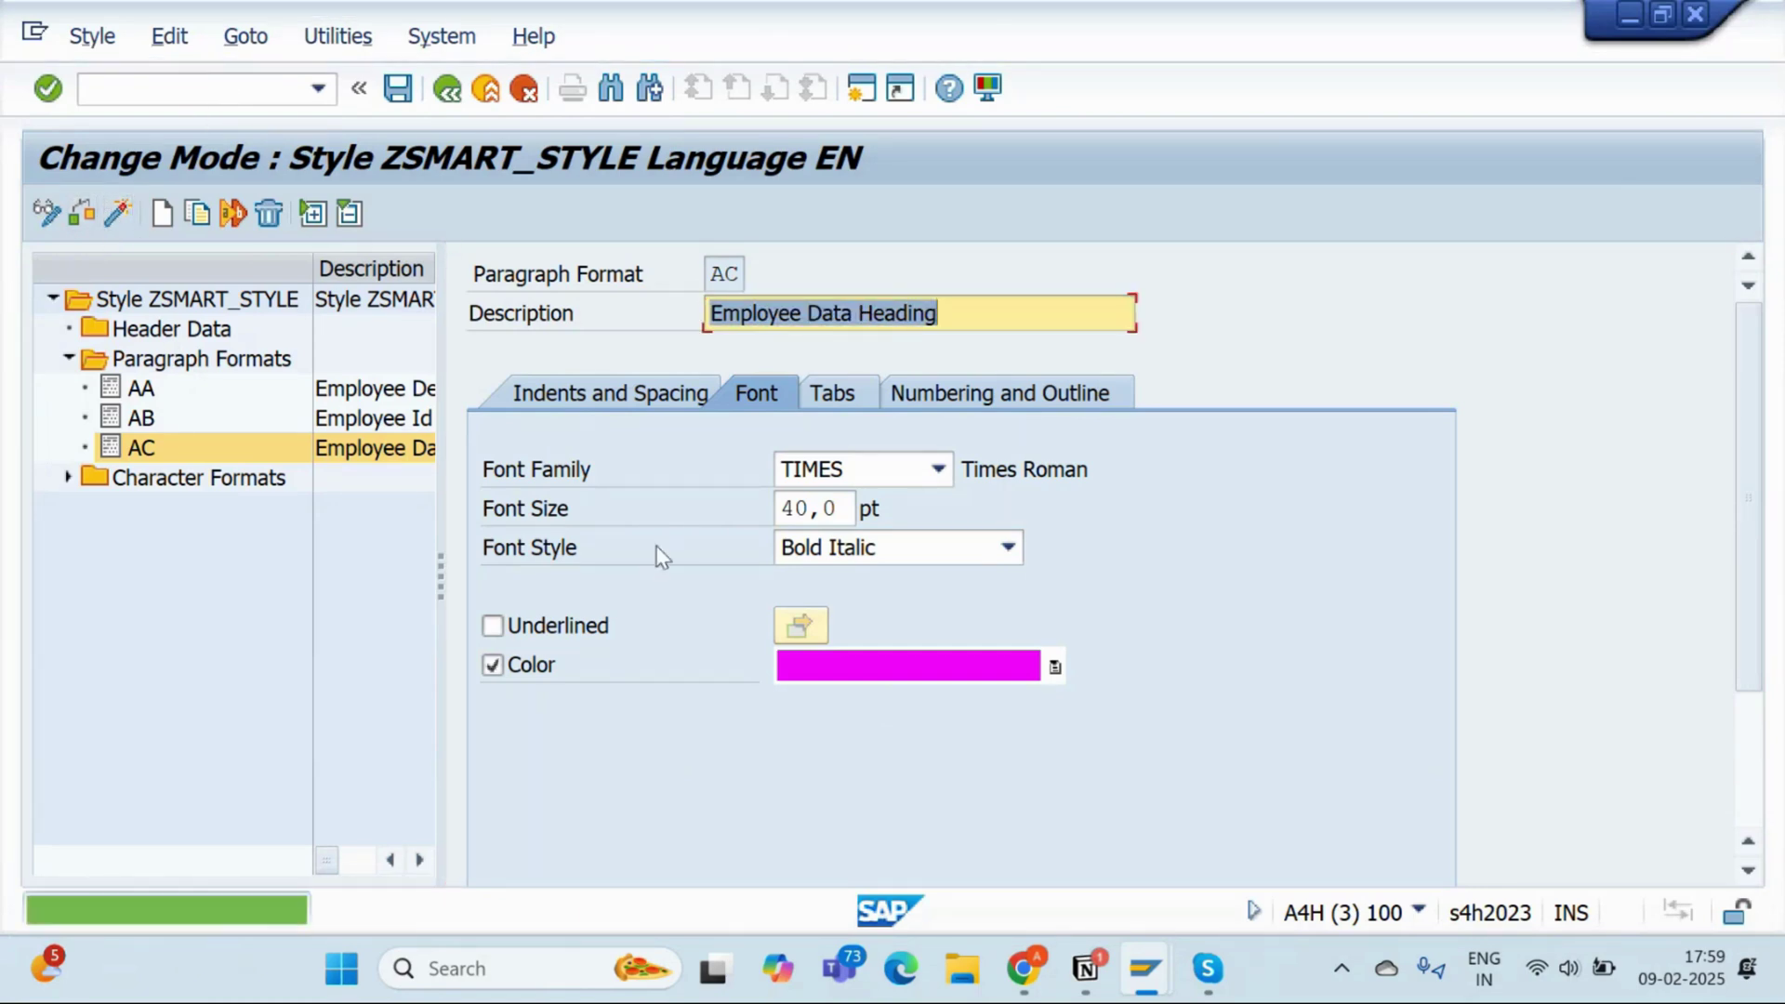
Check the reference form layout in Chrome, and in the style create paragraph format AD described as "Project Details Heading"
{"action": "key", "text": "alt+Tab"}
{"action": "key", "text": "alt+Tab"}
{"action": "key", "text": "Tab"}
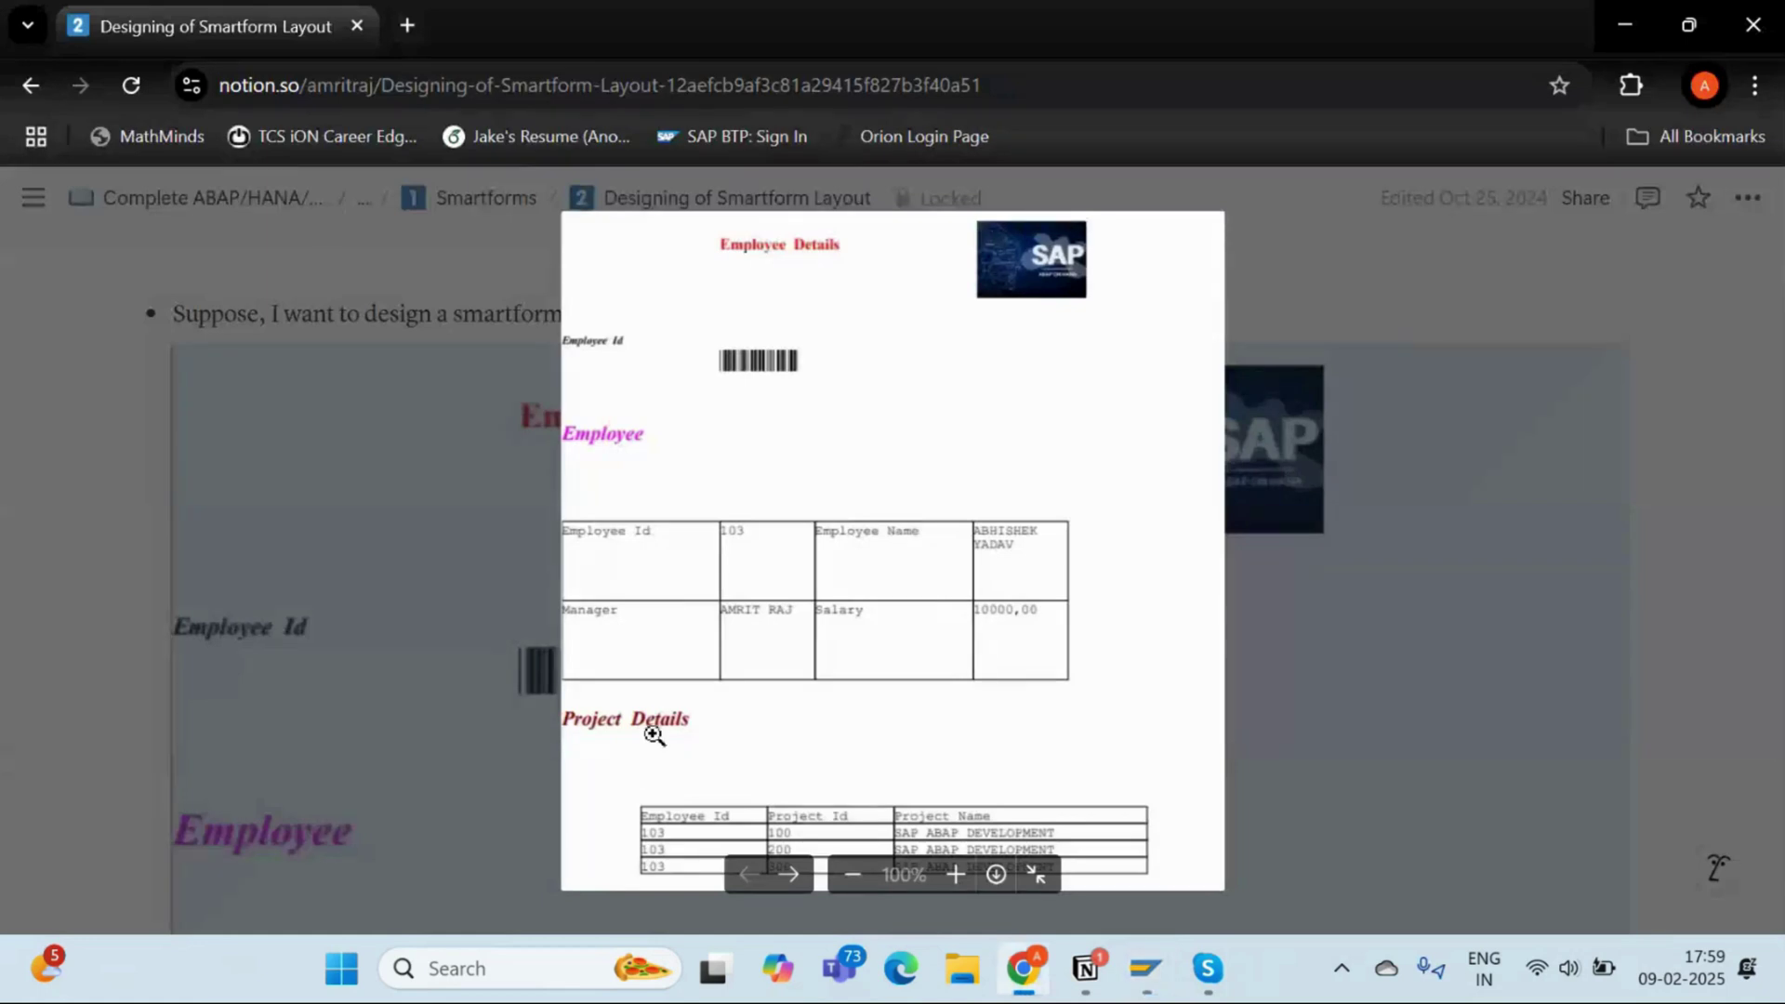
{"action": "key", "text": "alt+Tab"}
{"action": "key", "text": "alt+Tab"}
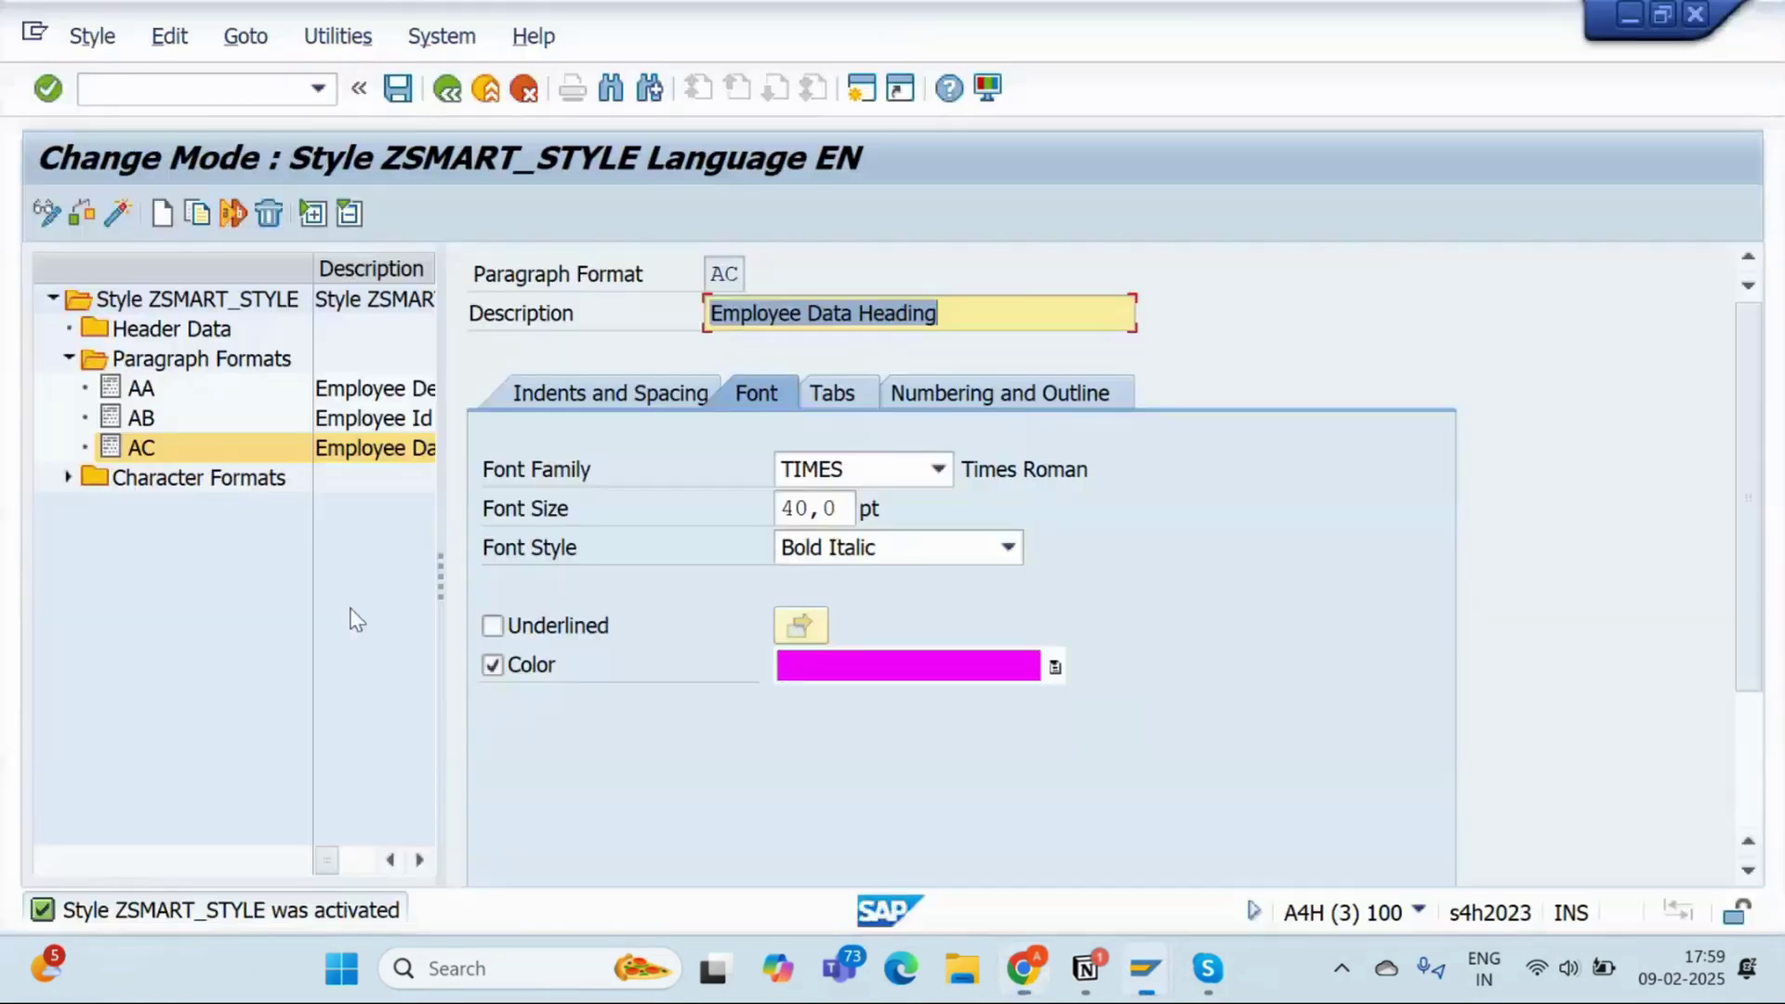
{"action": "left_click", "coordinate": [130, 359]}
{"action": "right_click", "coordinate": [149, 359]}
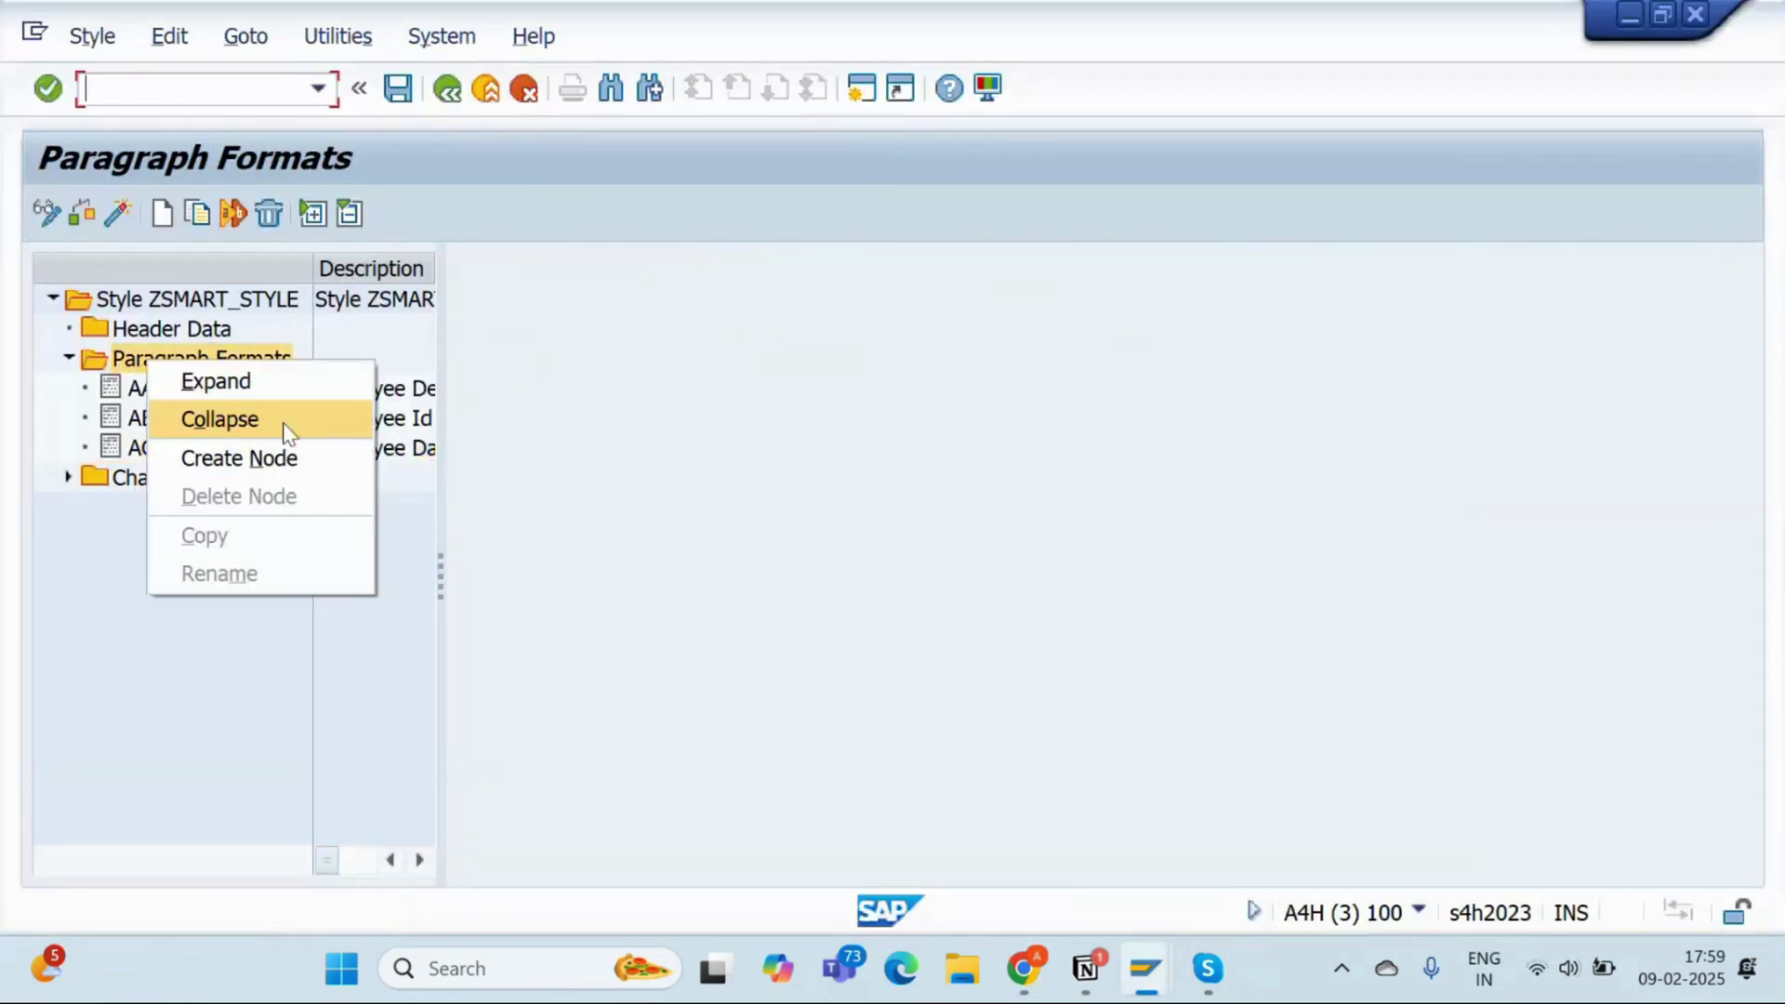
{"action": "left_click", "coordinate": [279, 458]}
{"action": "type", "text": "AD"}
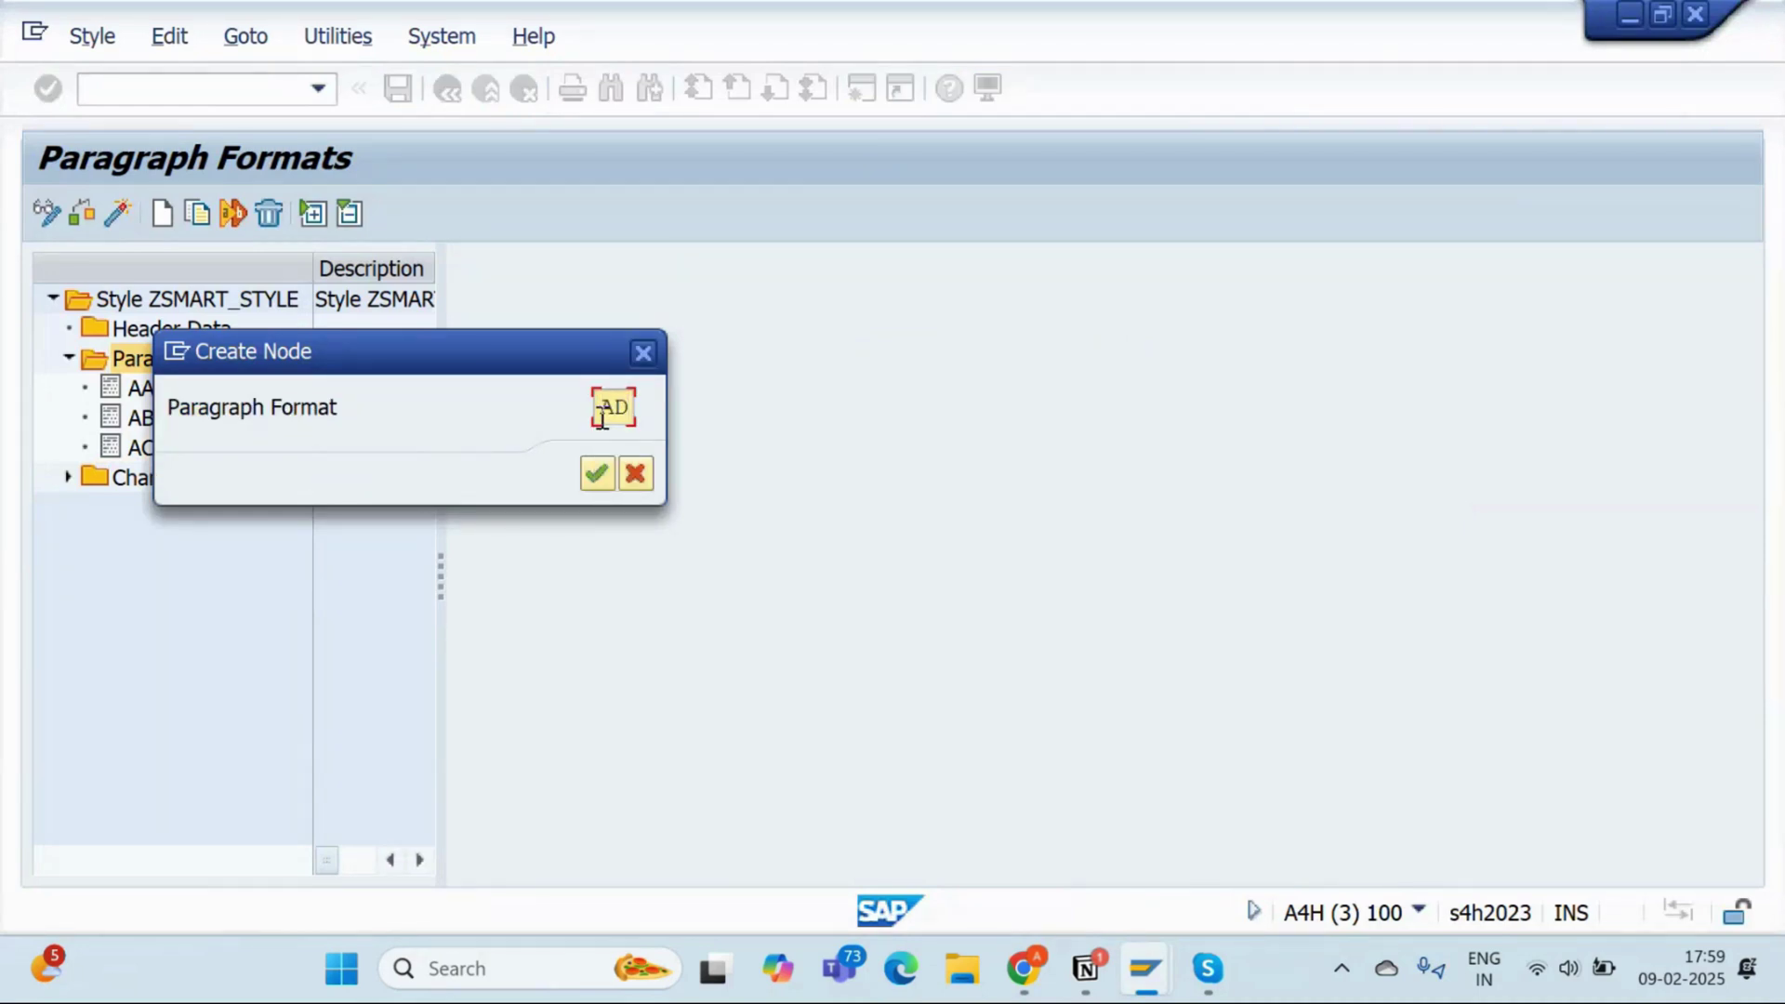
{"action": "key", "text": "Return"}
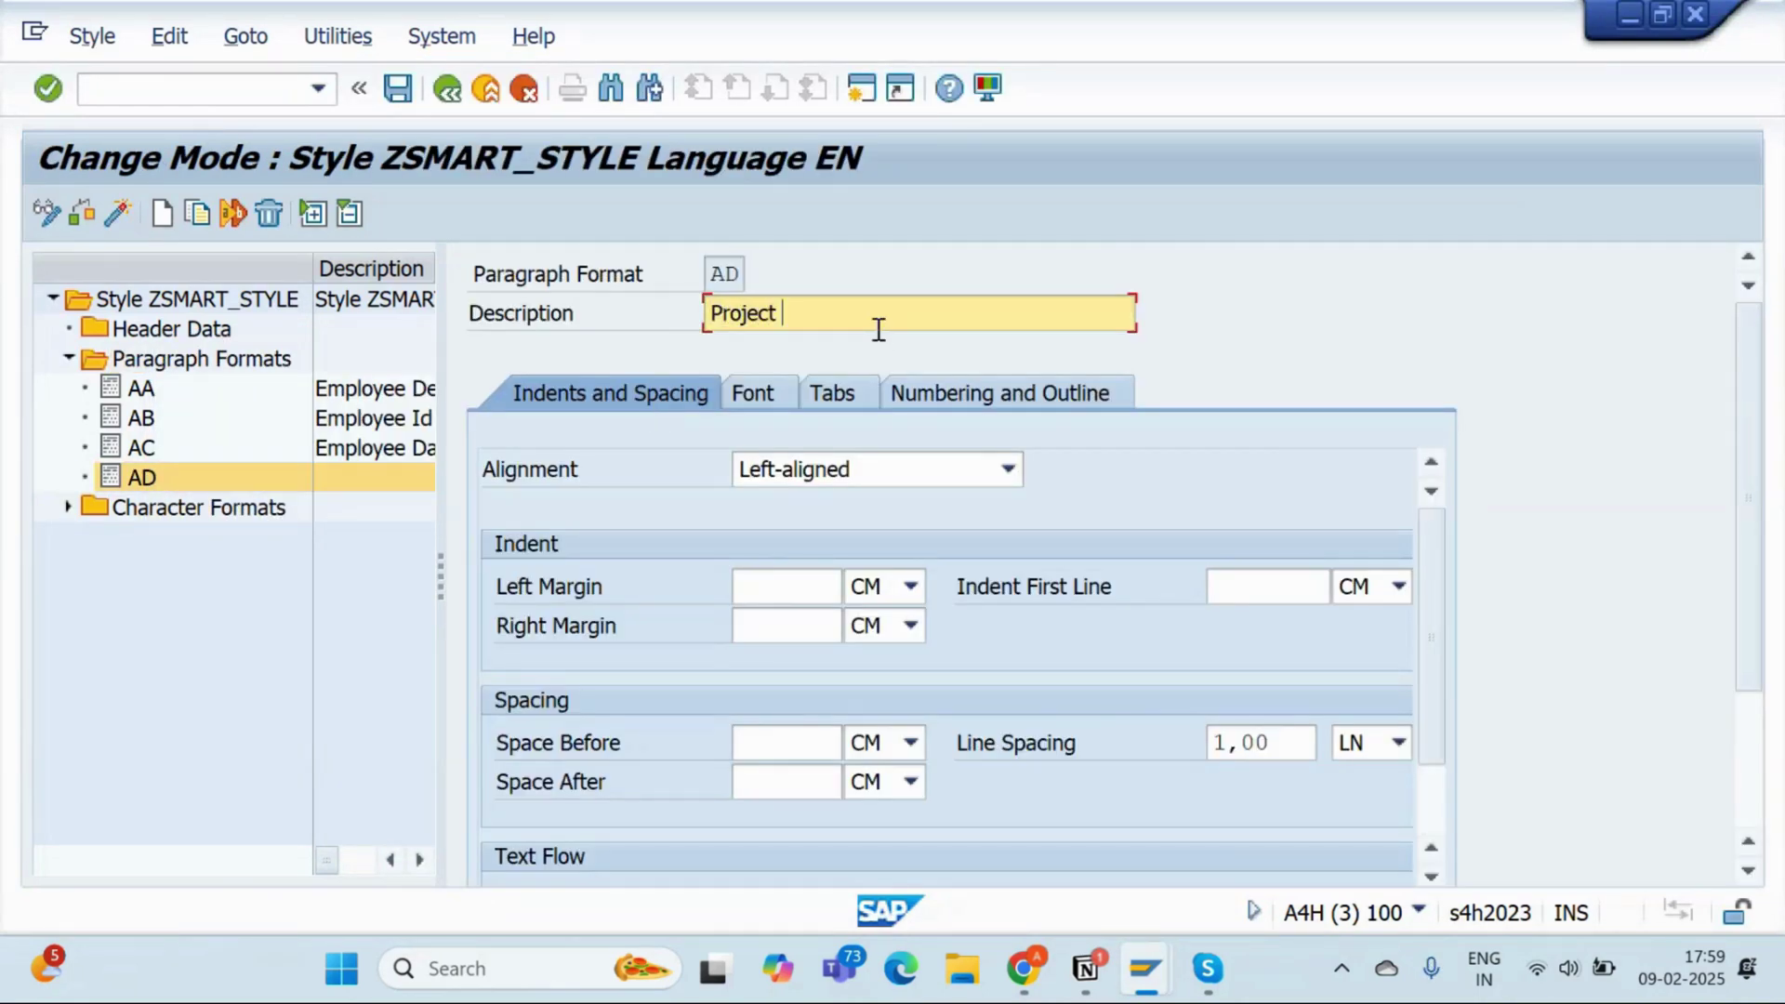
{"action": "type", "text": "Project Details Heading"}
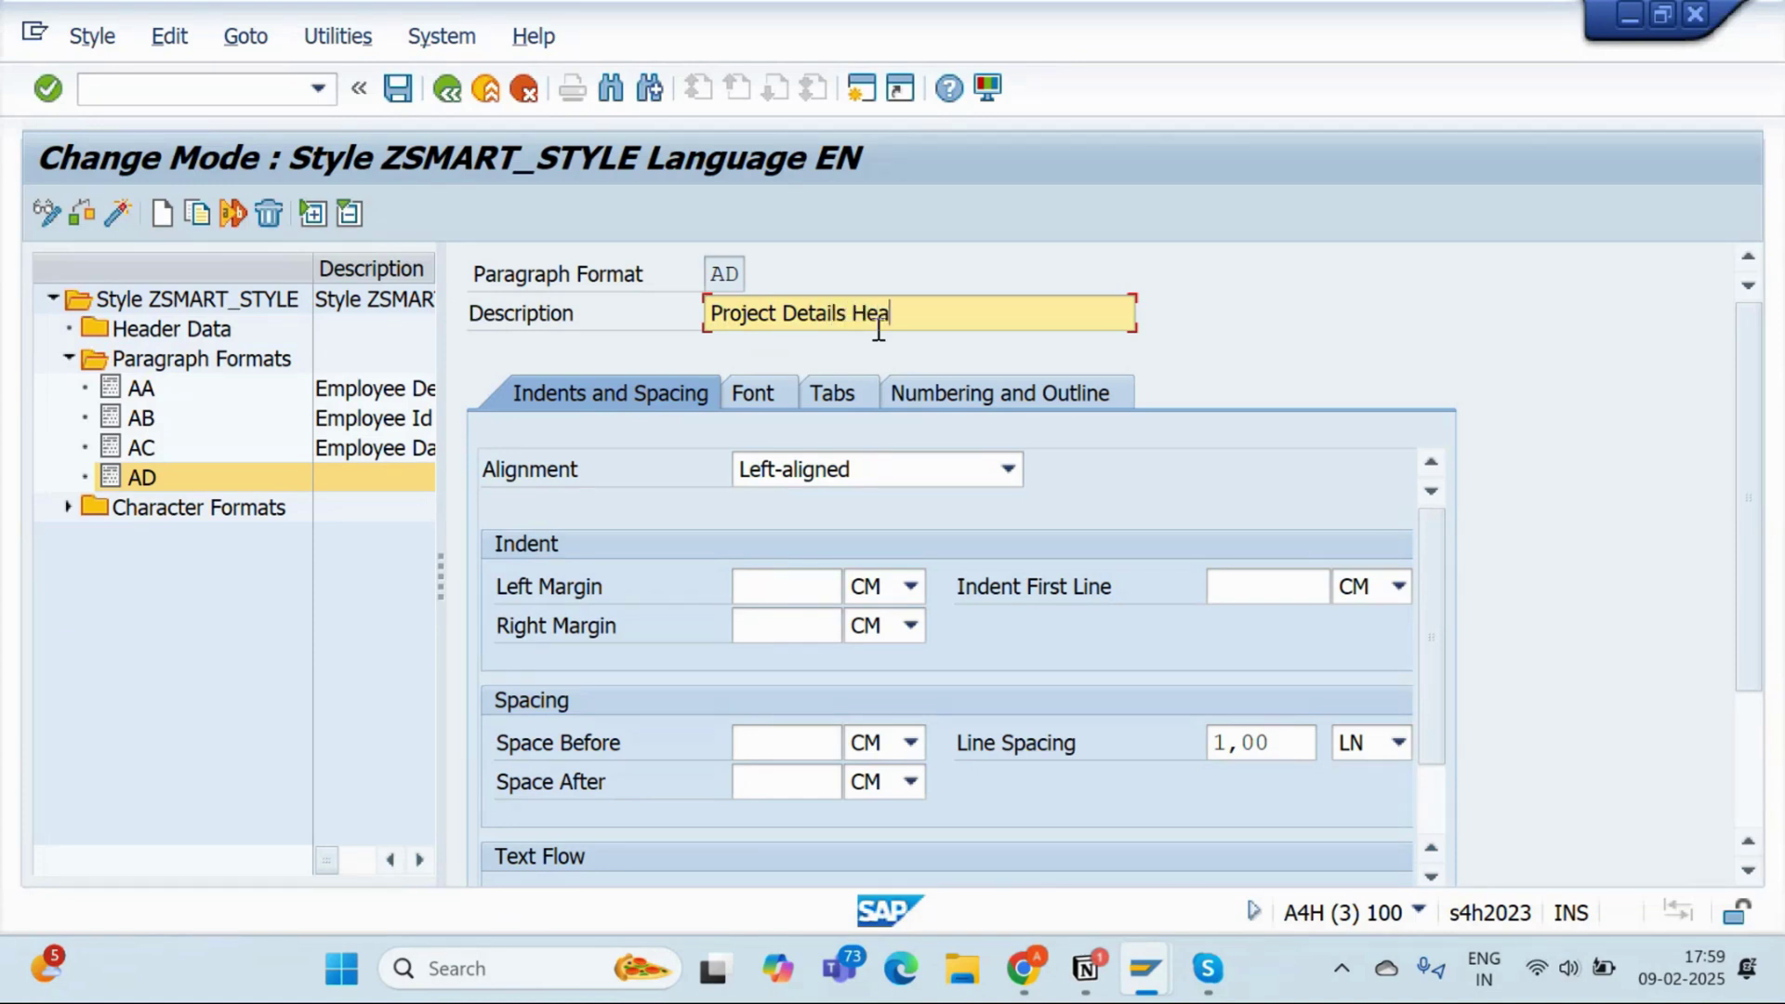
Set paragraph format AD's font family to TIMES and its font size to 40 pt
{"action": "left_click", "coordinate": [747, 398]}
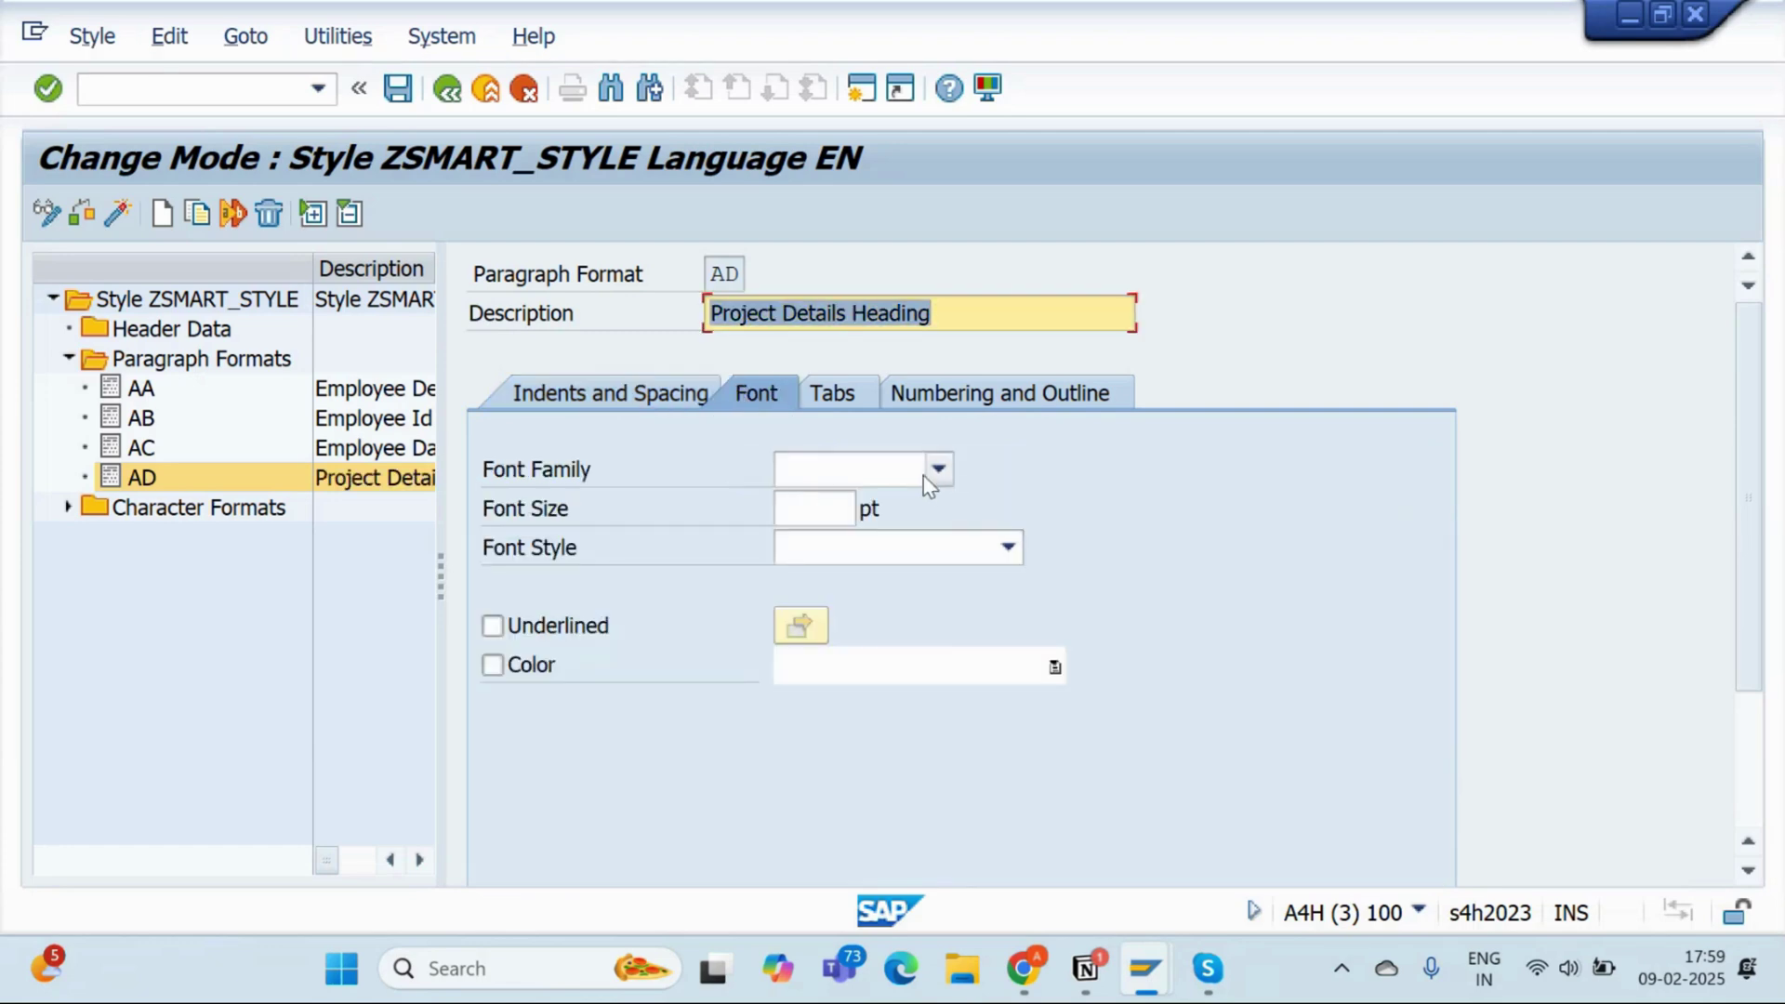
{"action": "left_click", "coordinate": [925, 473]}
{"action": "scroll", "coordinate": [846, 707], "scroll_direction": "down", "scroll_amount": 15}
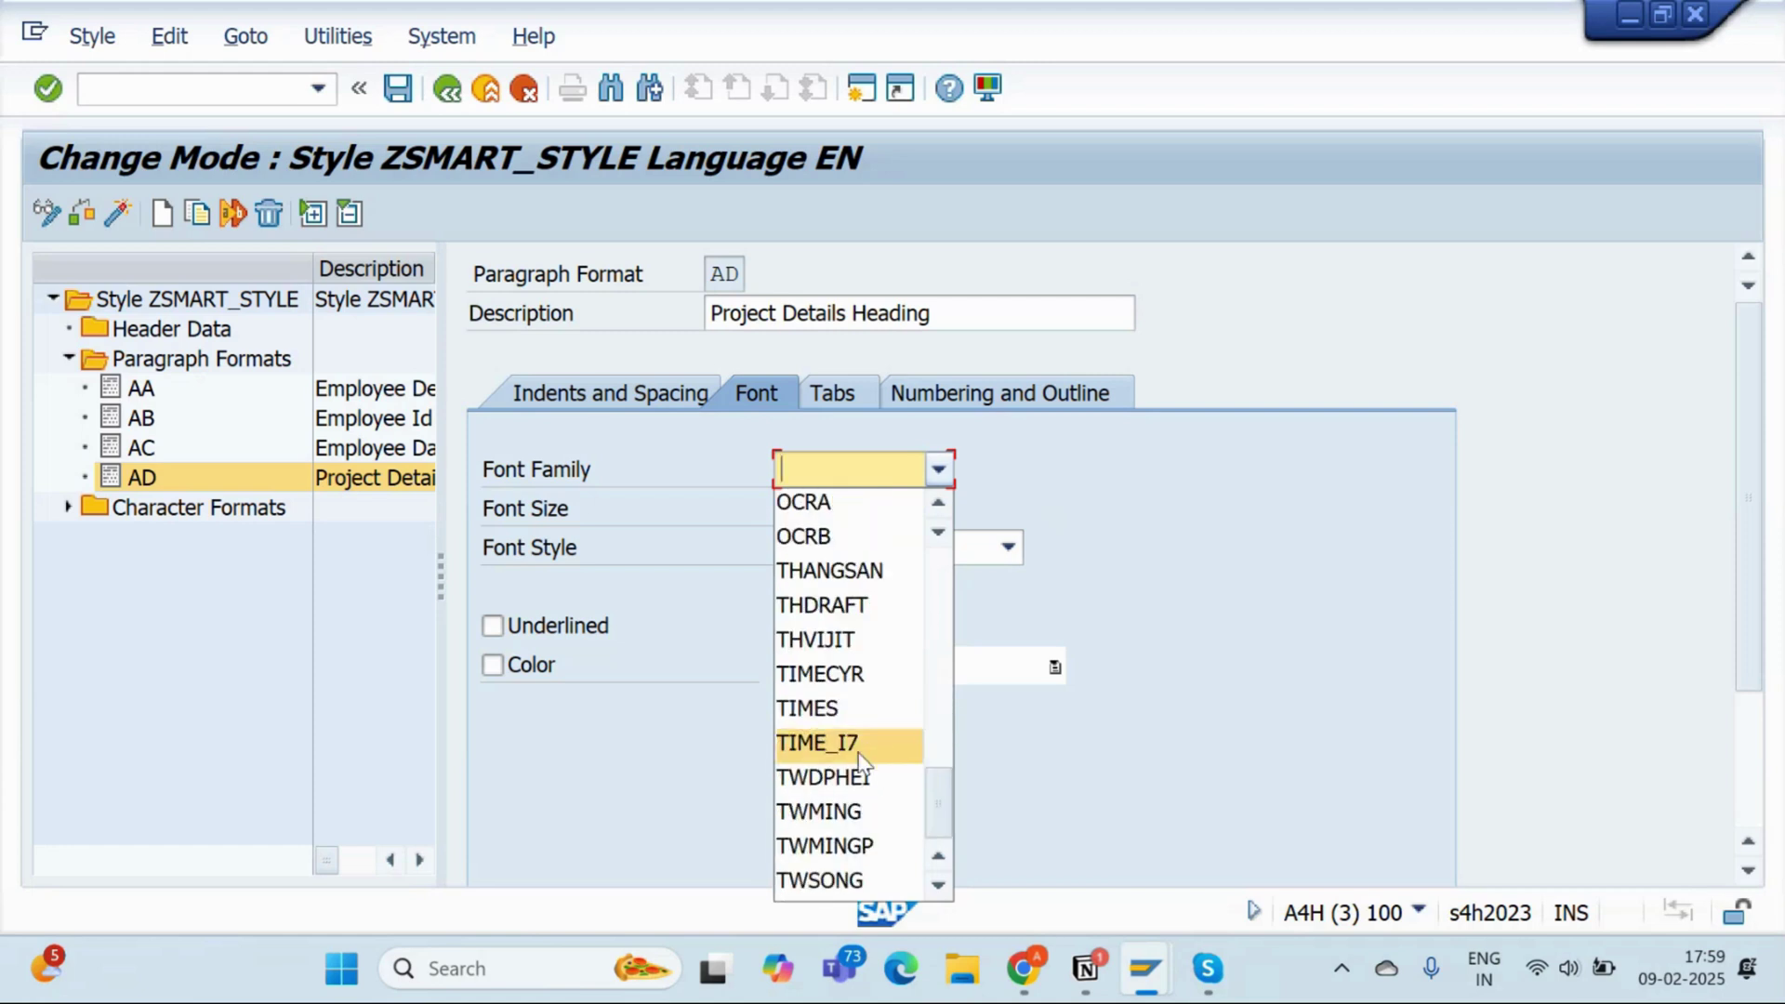
{"action": "left_click", "coordinate": [839, 708]}
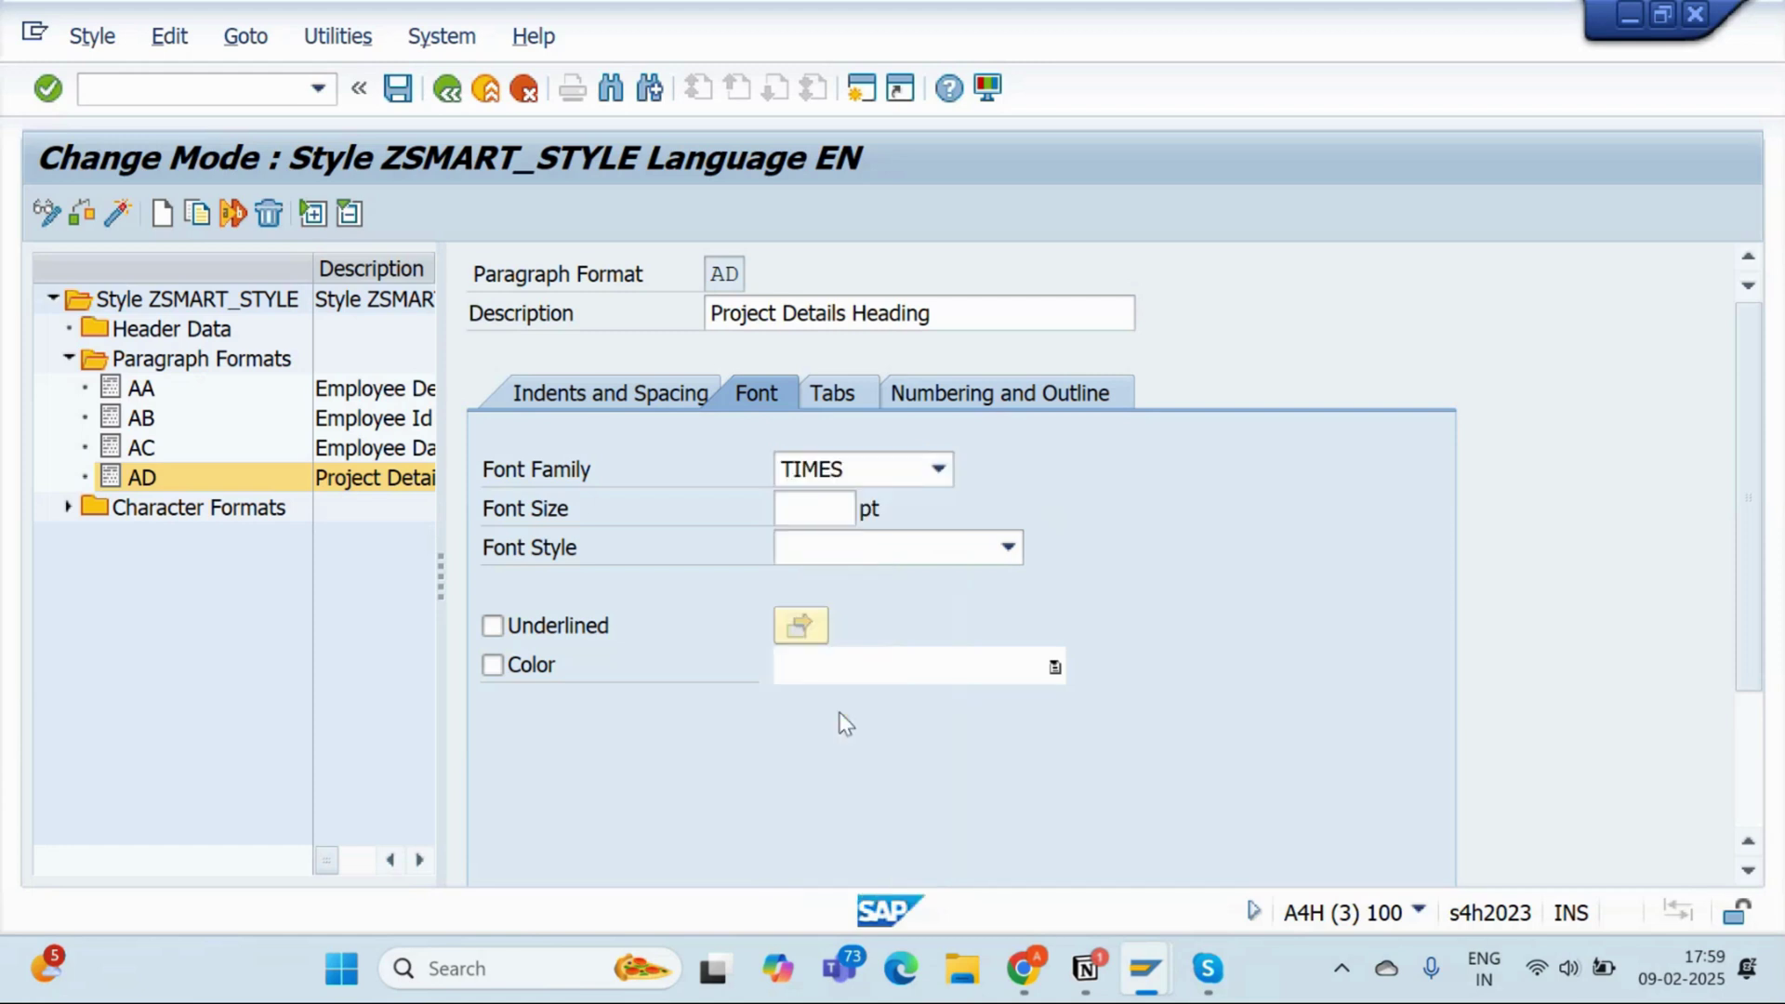
{"action": "left_click", "coordinate": [820, 509]}
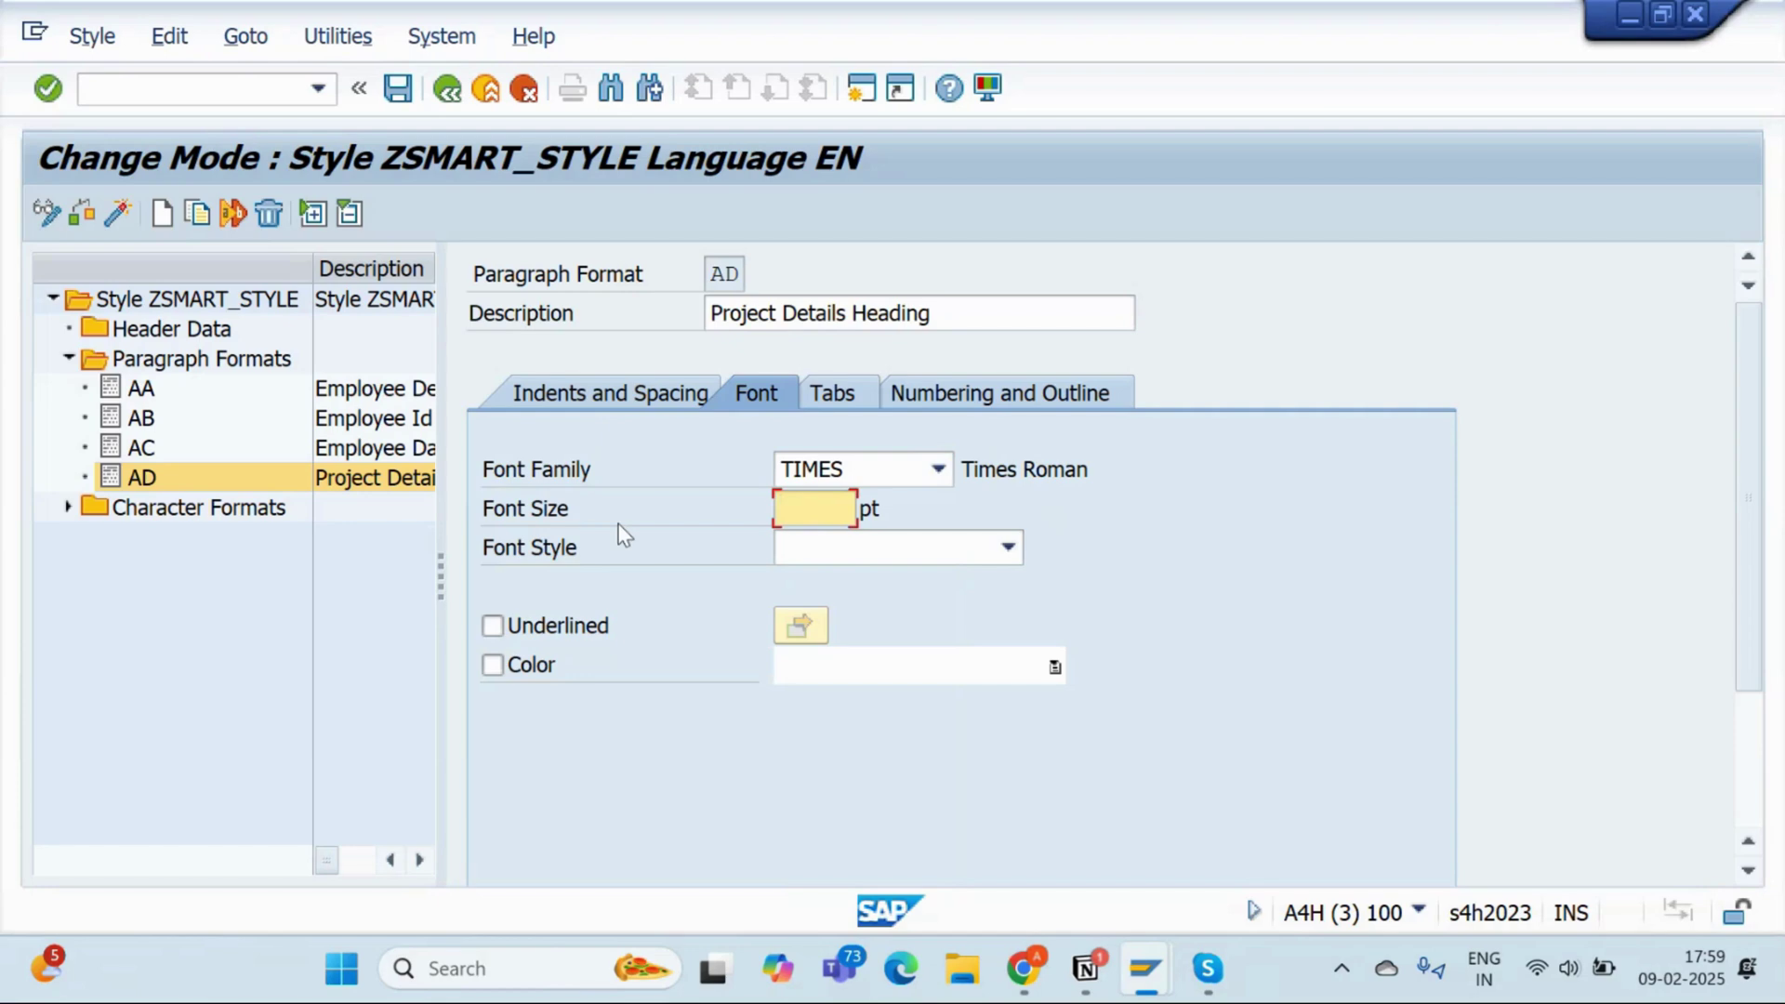
{"action": "type", "text": "40"}
{"action": "key", "text": "Return"}
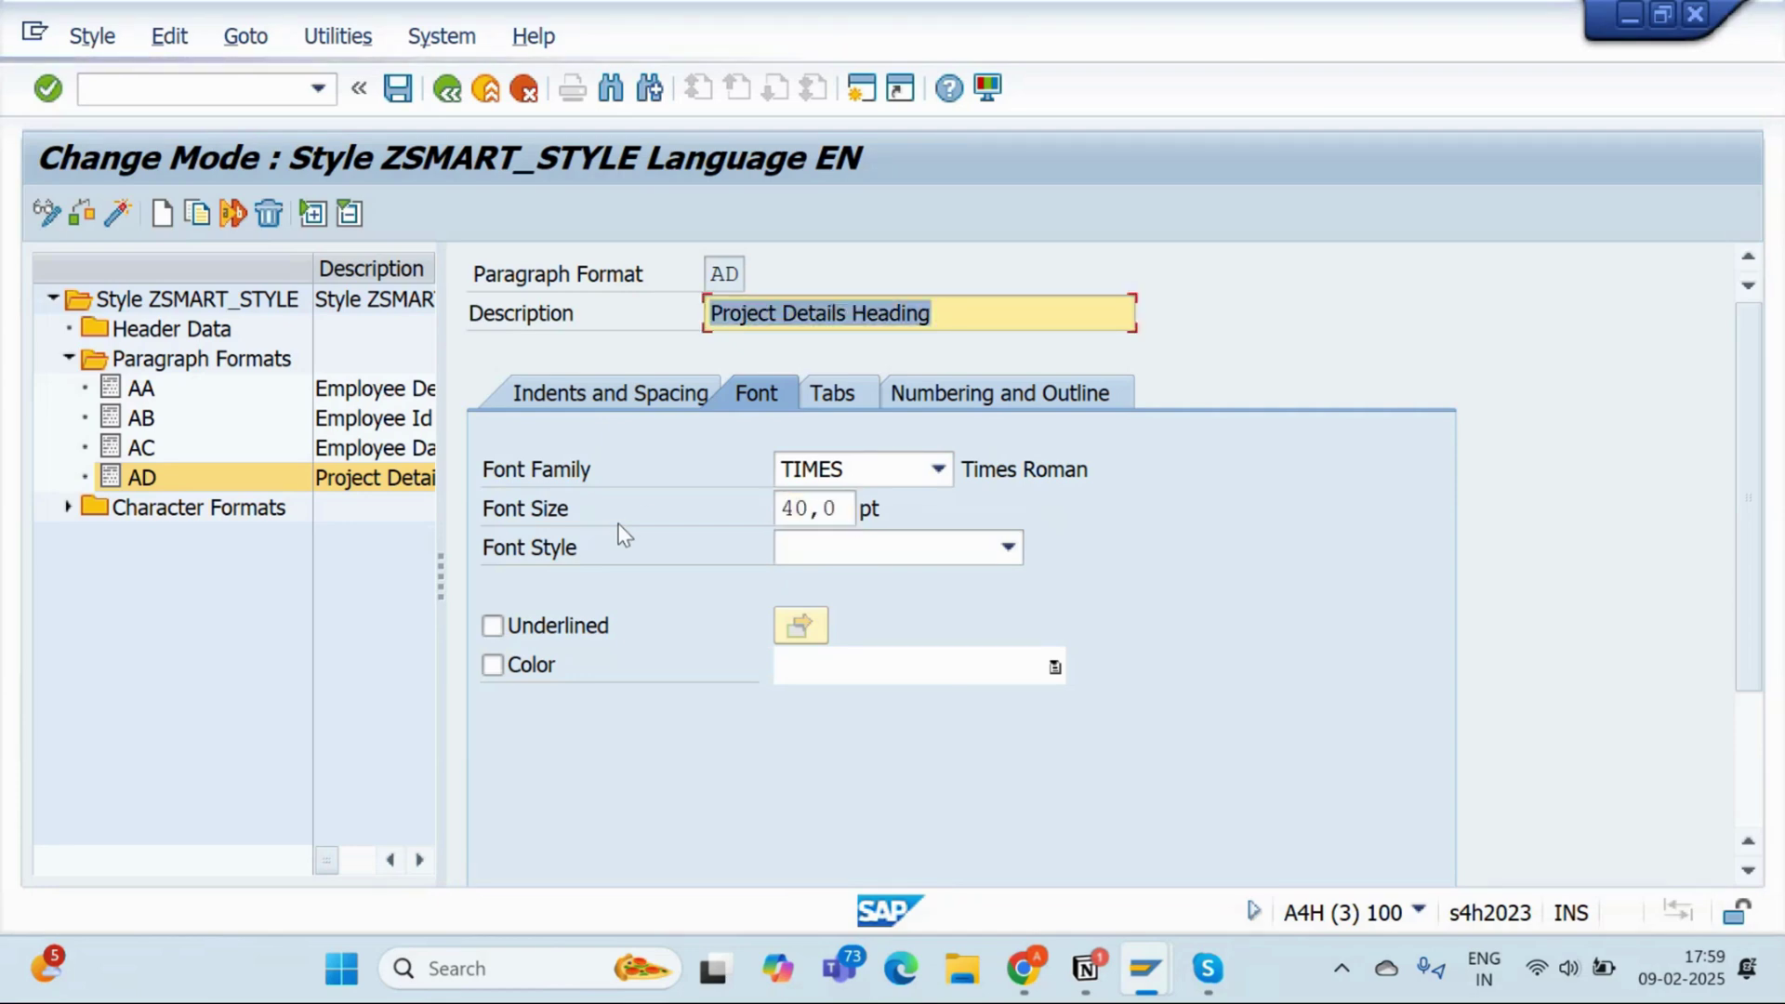
Following the reference layout in Chrome, give paragraph format AD a Bold Italic font style in dark brown, and activate style ZSMART_STYLE
{"action": "left_click", "coordinate": [1009, 549]}
{"action": "left_click", "coordinate": [840, 650]}
{"action": "key", "text": "alt+Tab"}
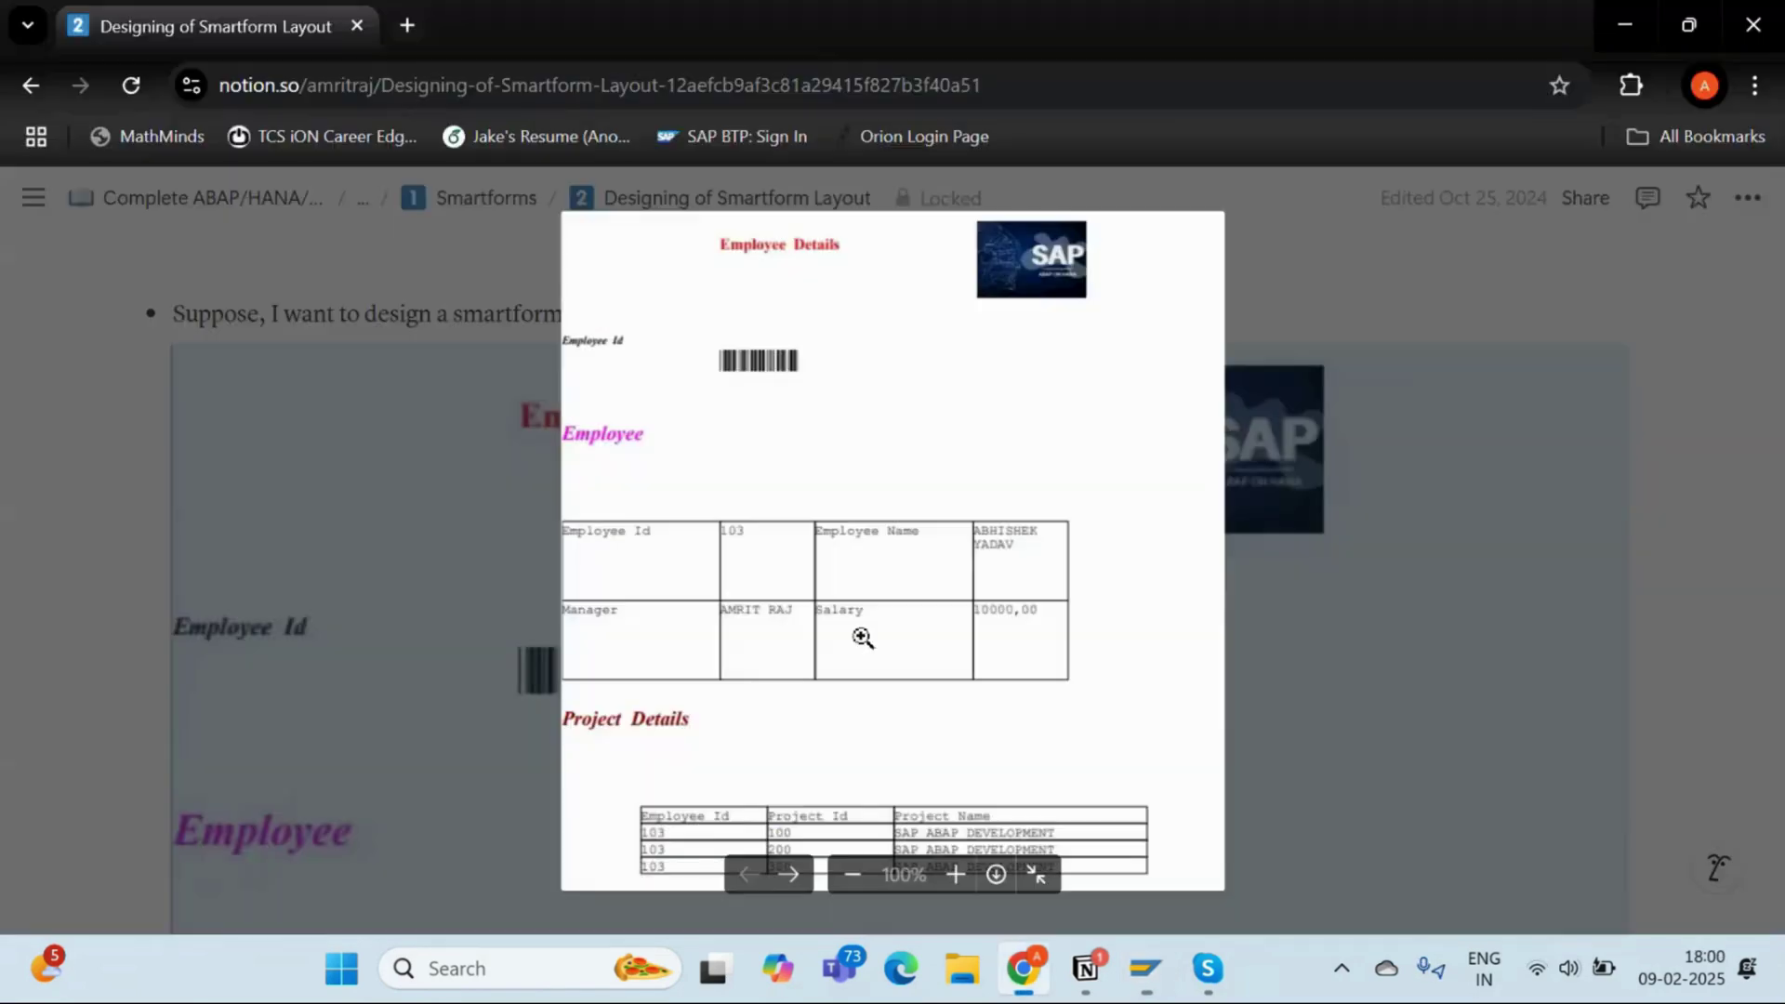
{"action": "key", "text": "alt+Tab"}
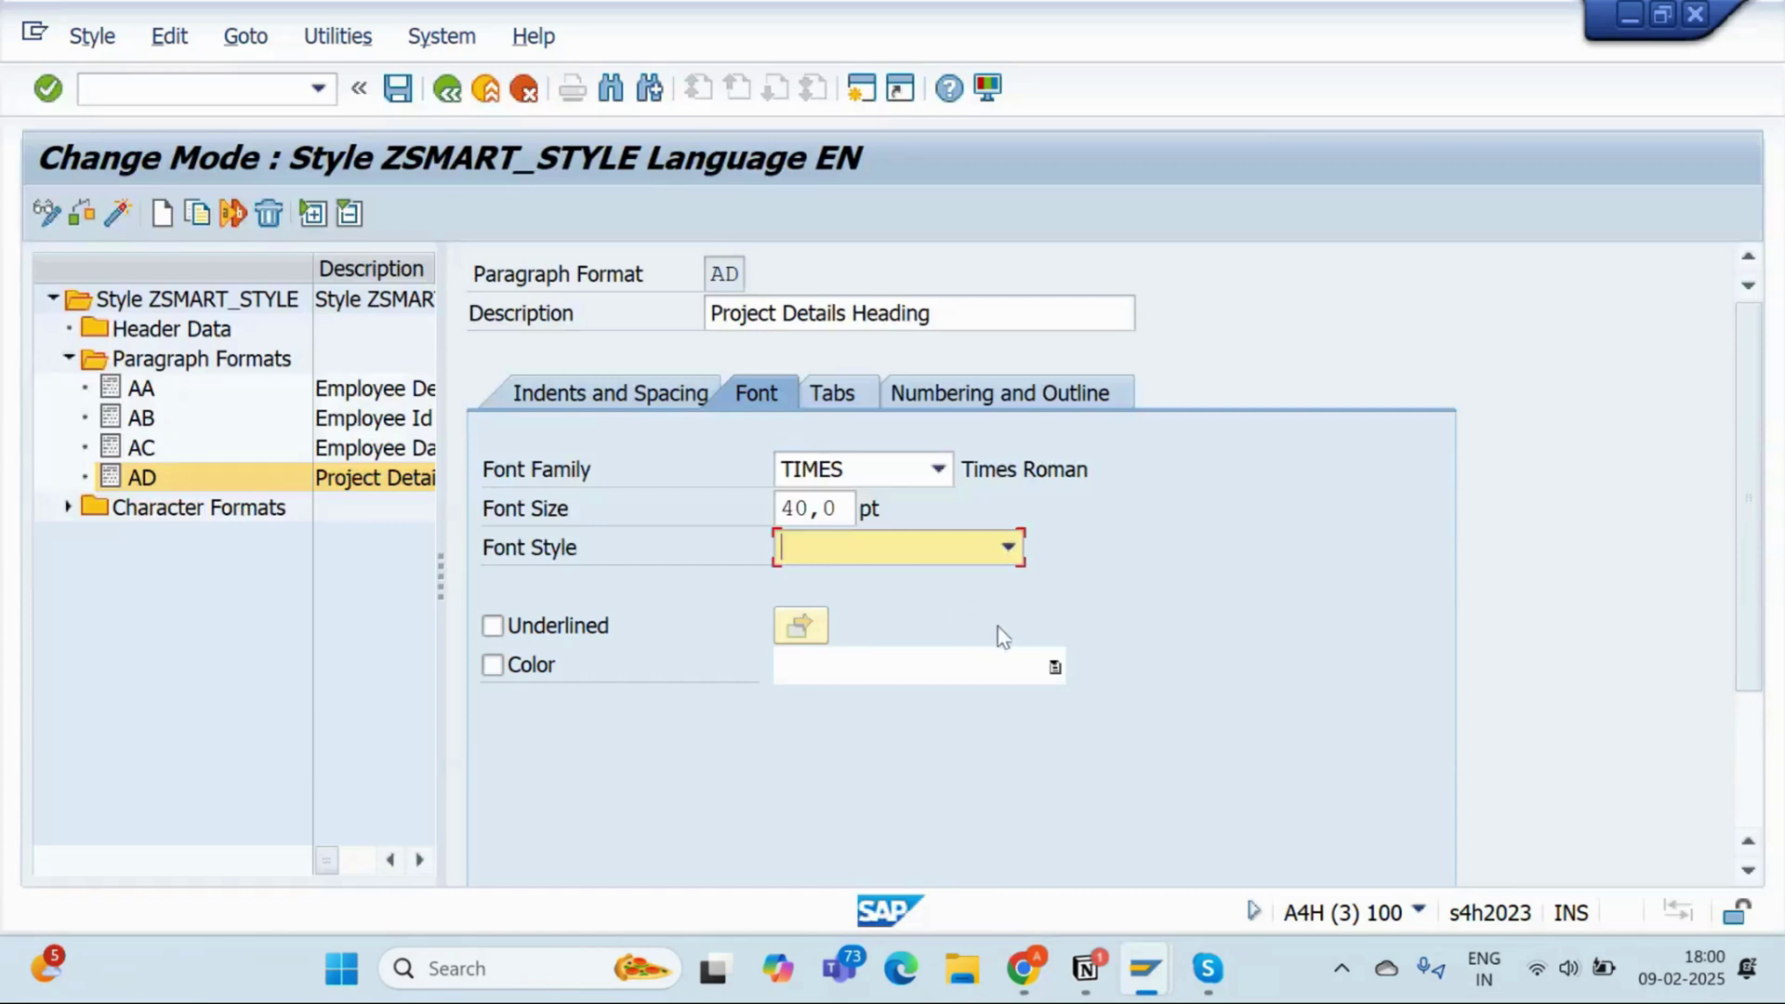
{"action": "left_click", "coordinate": [1008, 548]}
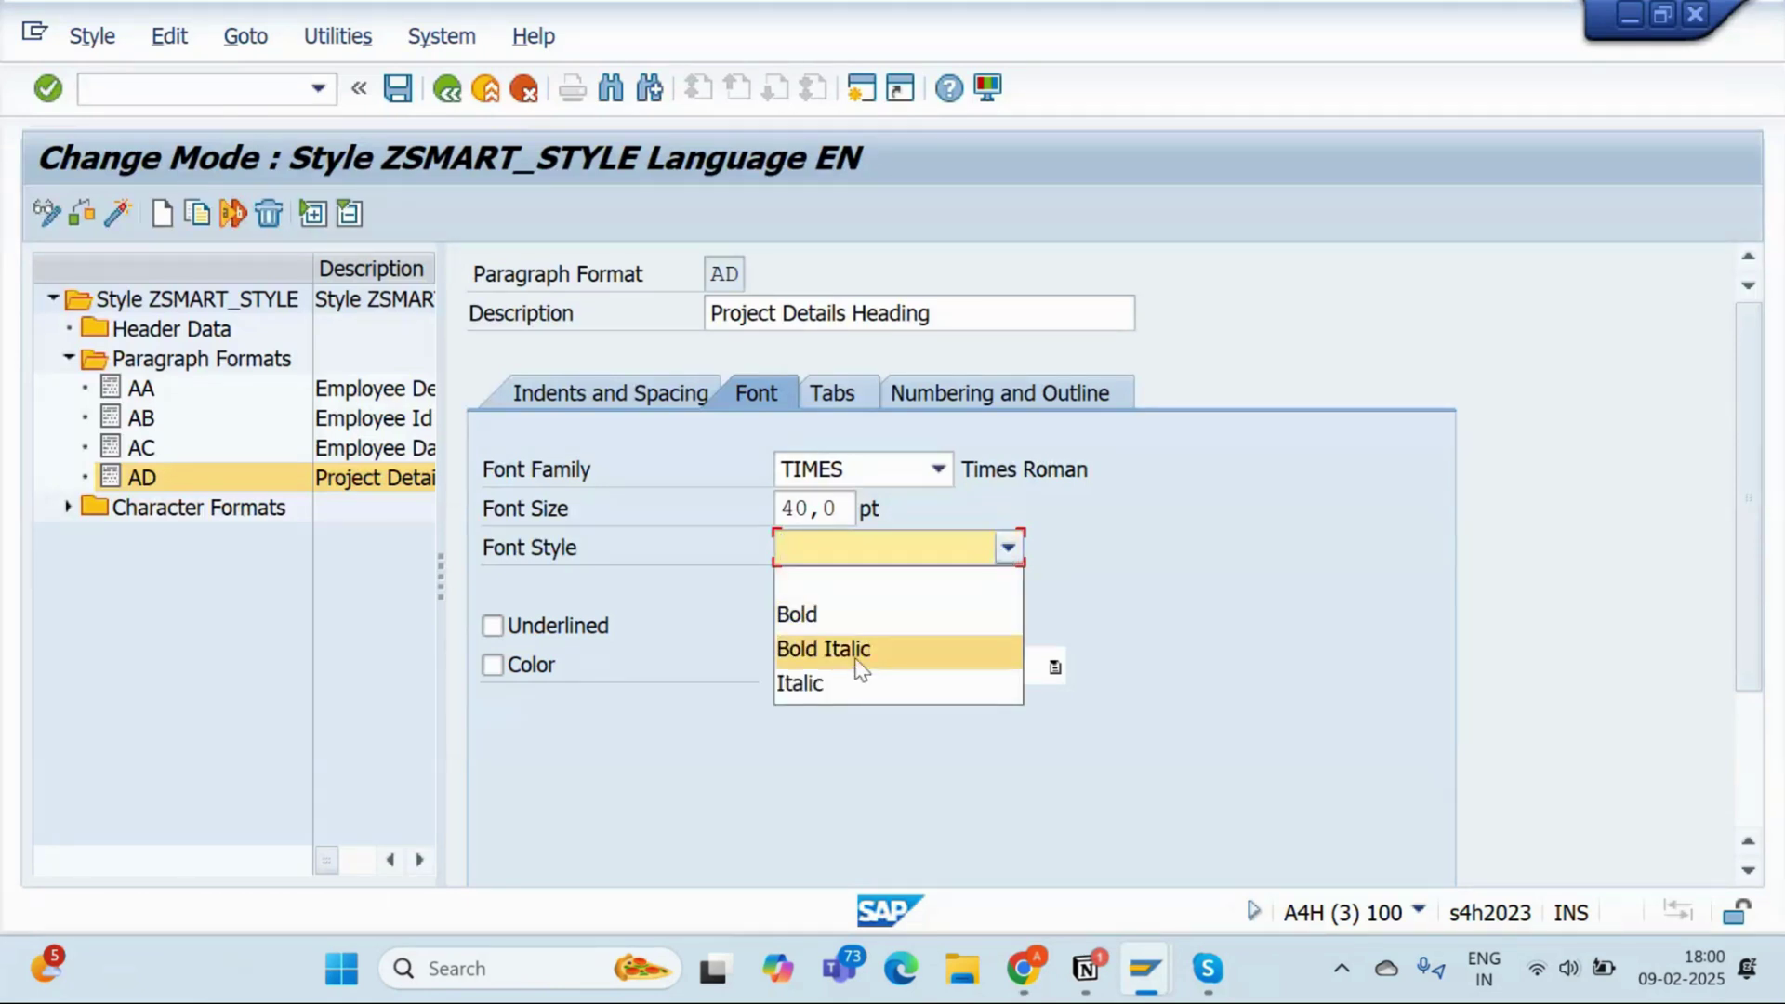
{"action": "left_click", "coordinate": [856, 652]}
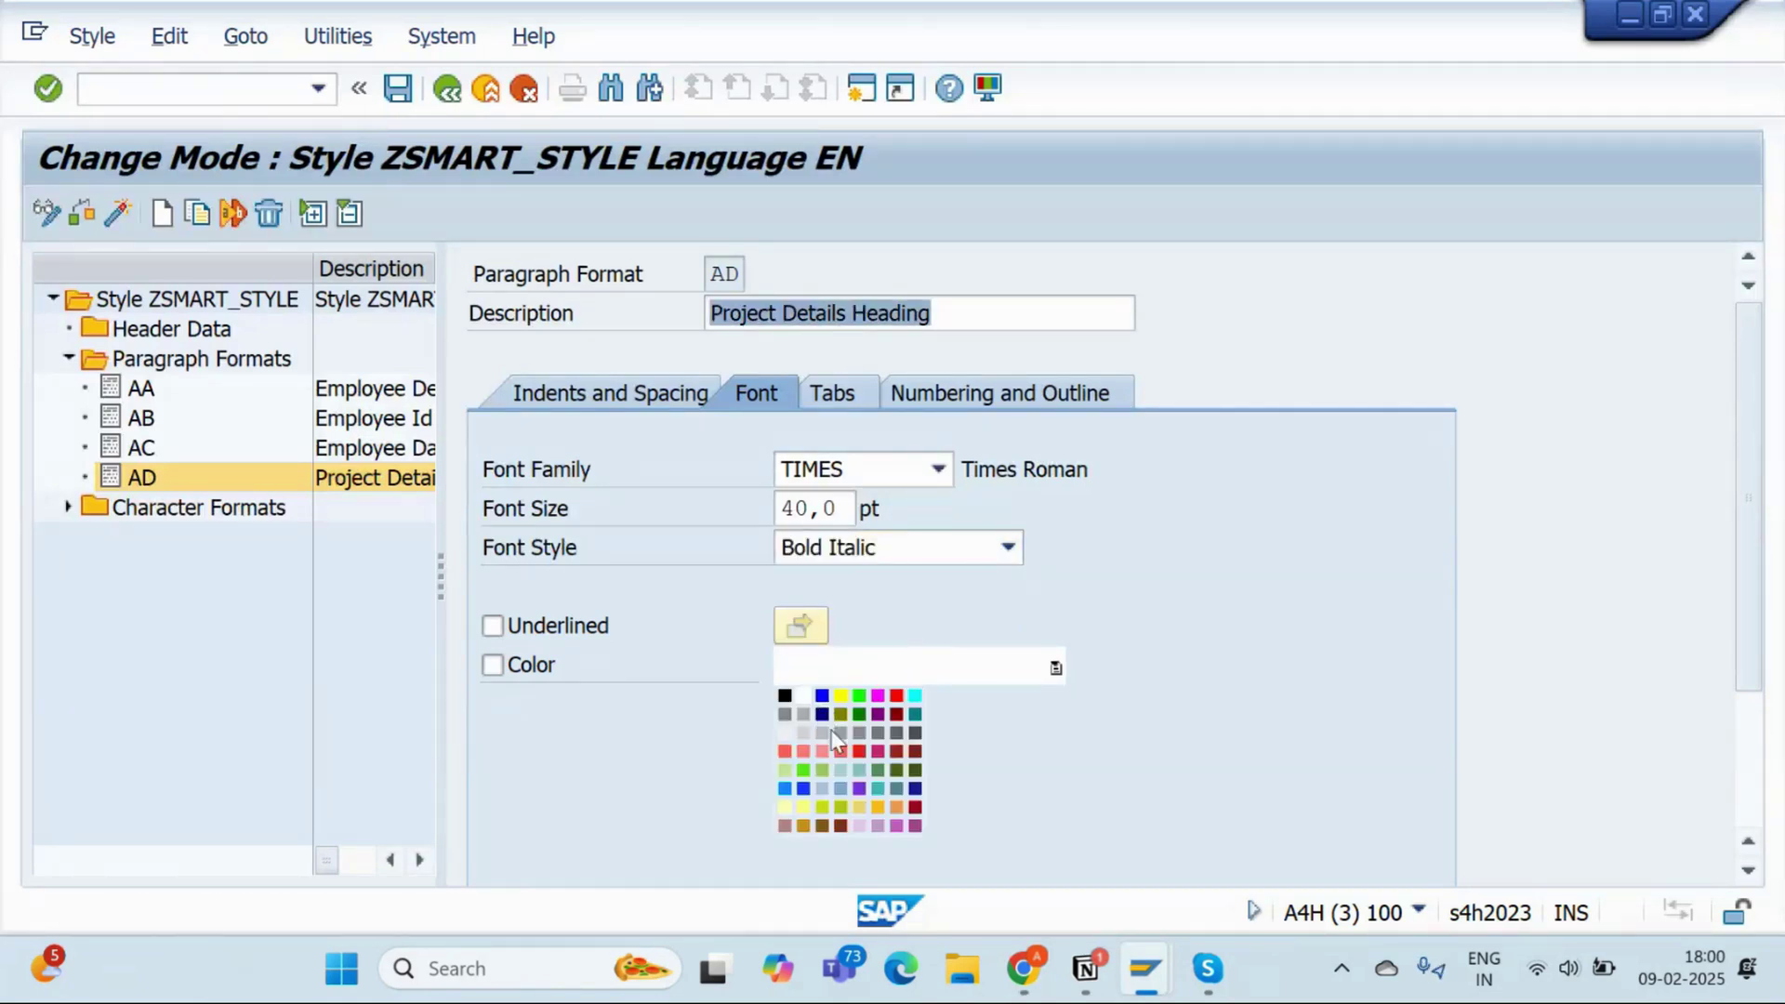
{"action": "left_click", "coordinate": [840, 827]}
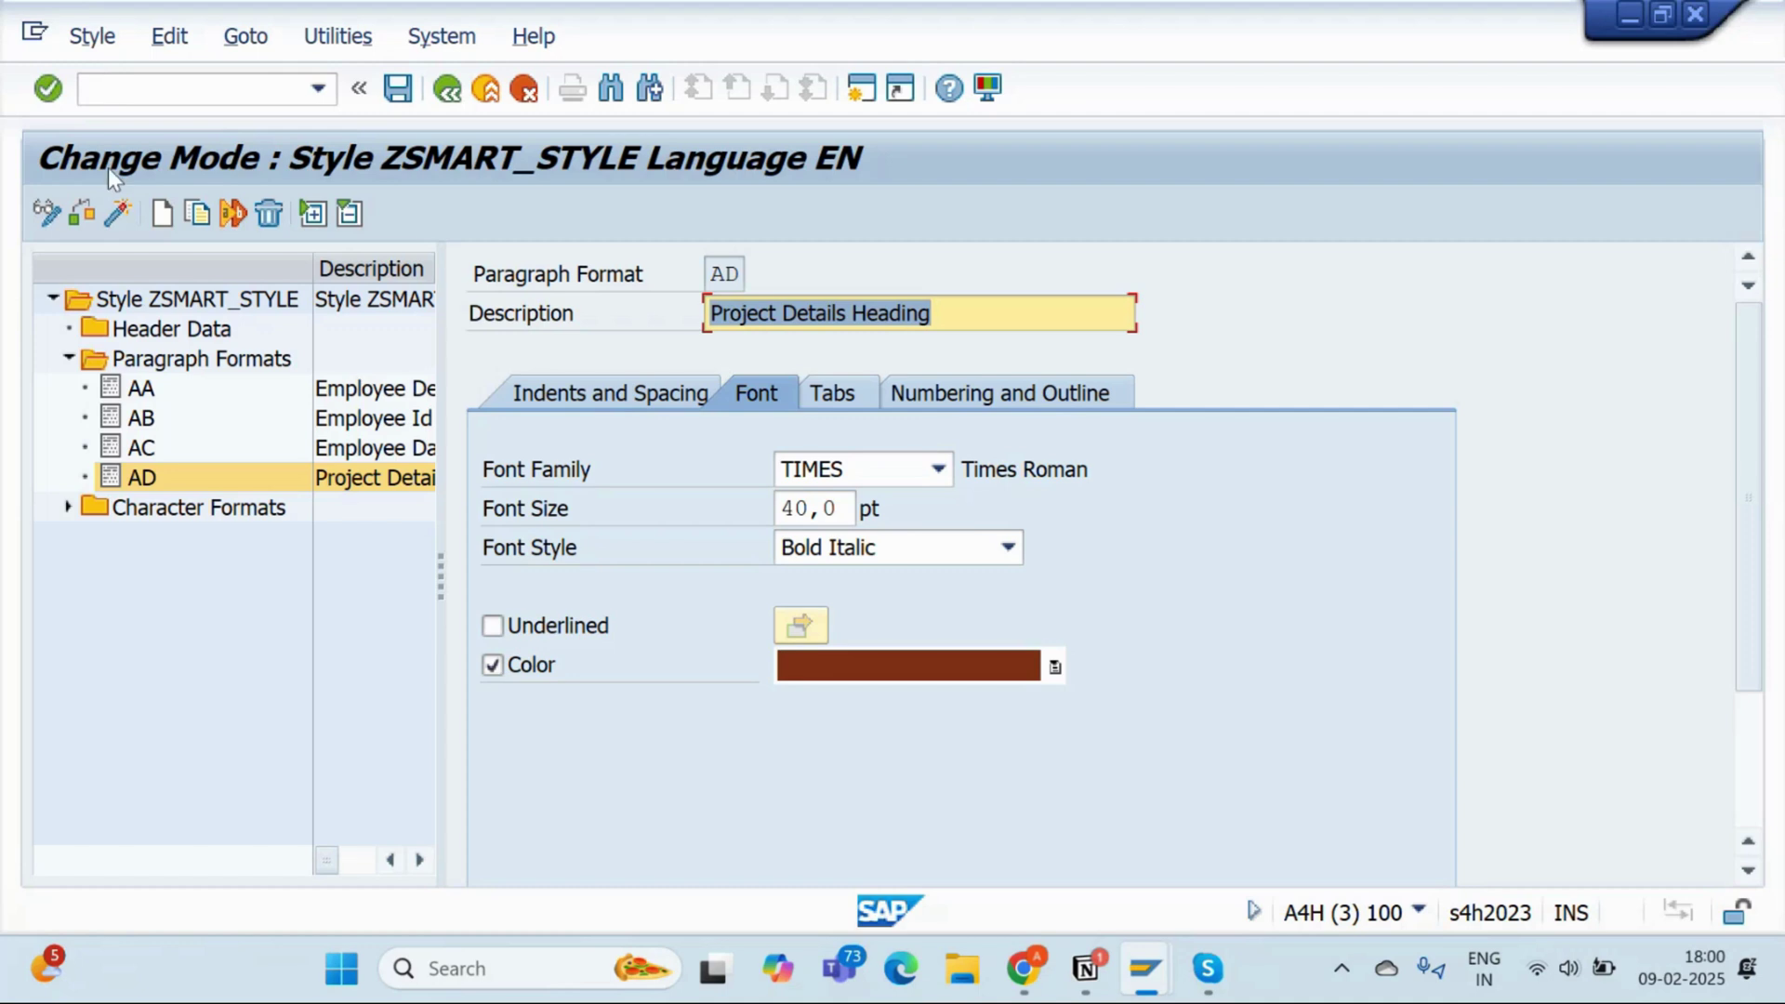
{"action": "left_click", "coordinate": [117, 222]}
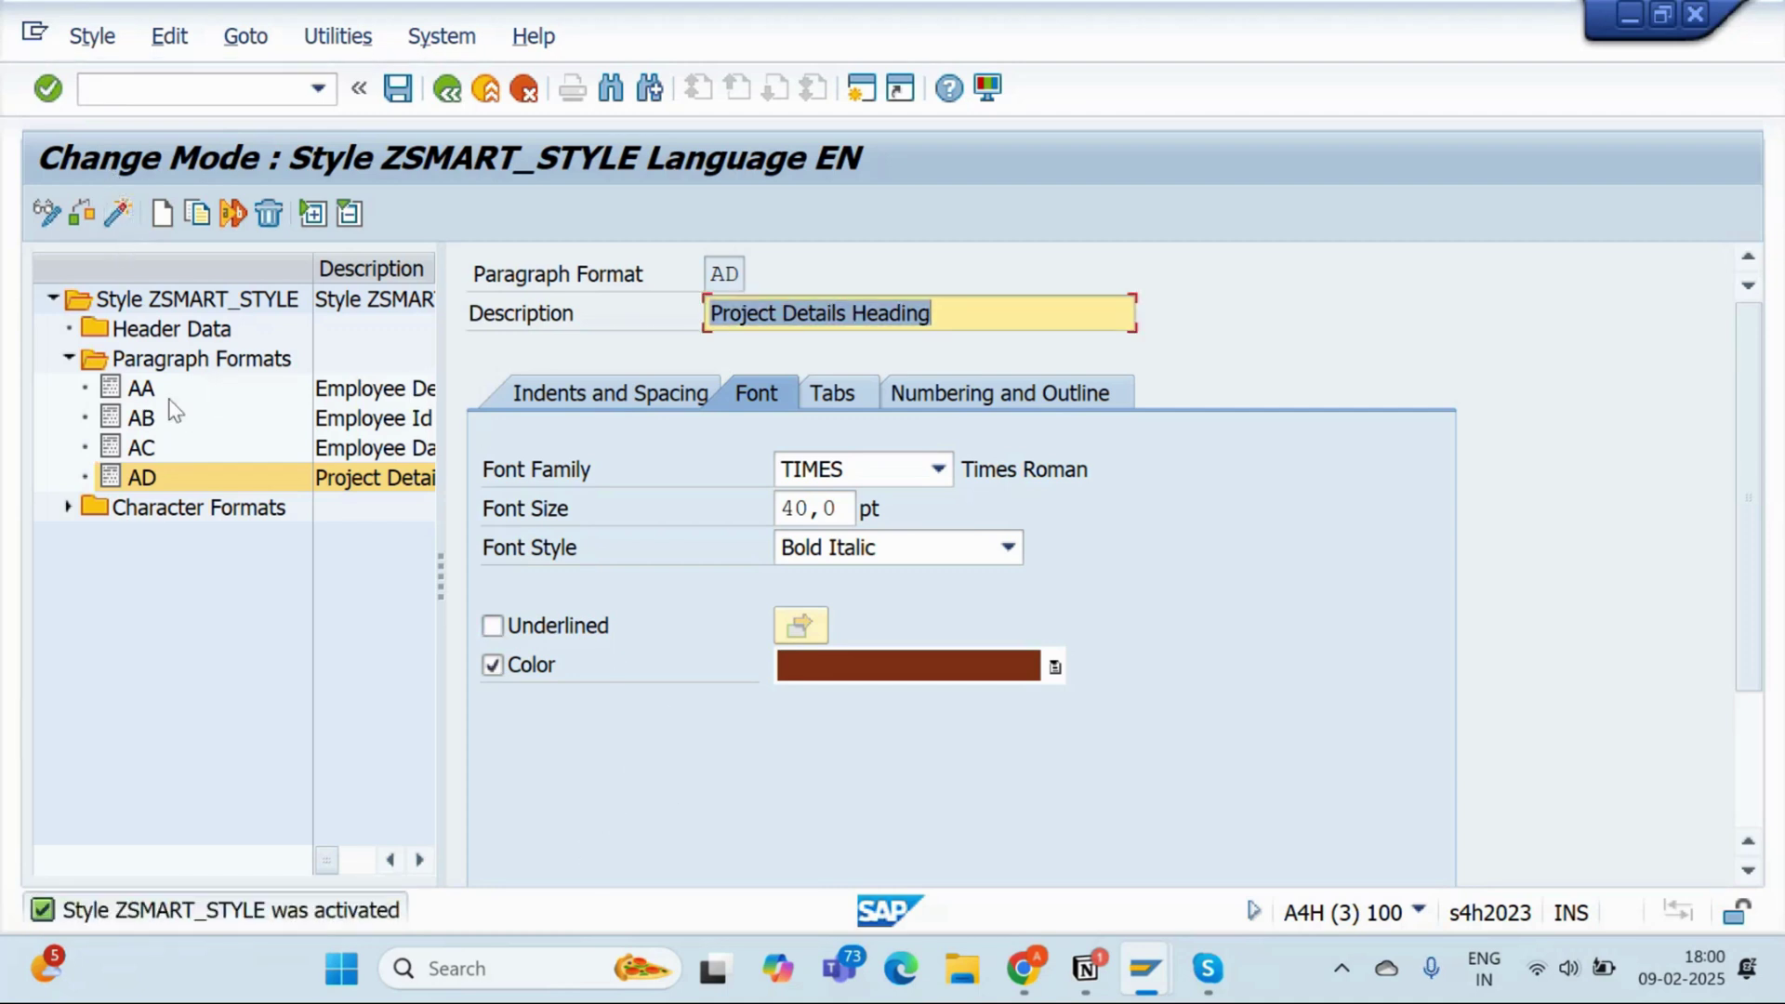
Examine the Employee Id label in the Chrome reference layout, and switch to the SAP Form Builder
{"action": "key", "text": "alt+Tab"}
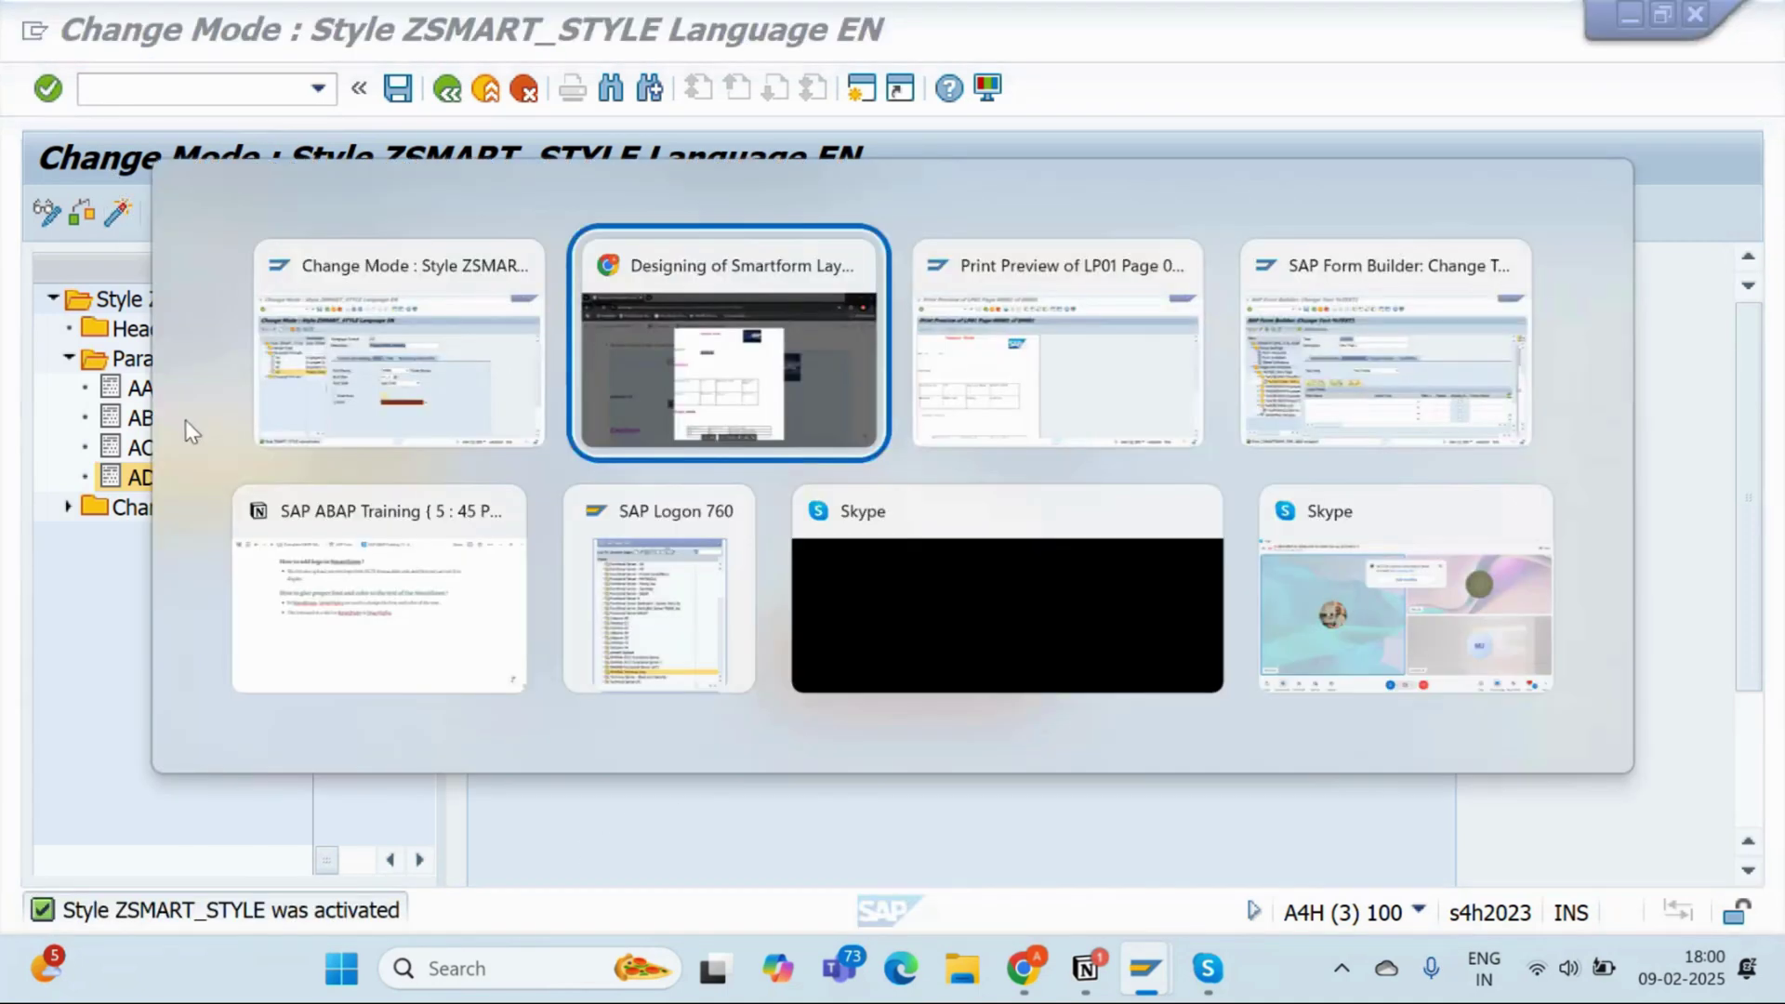
{"action": "key", "text": "alt+Tab"}
{"action": "key", "text": "alt+Tab"}
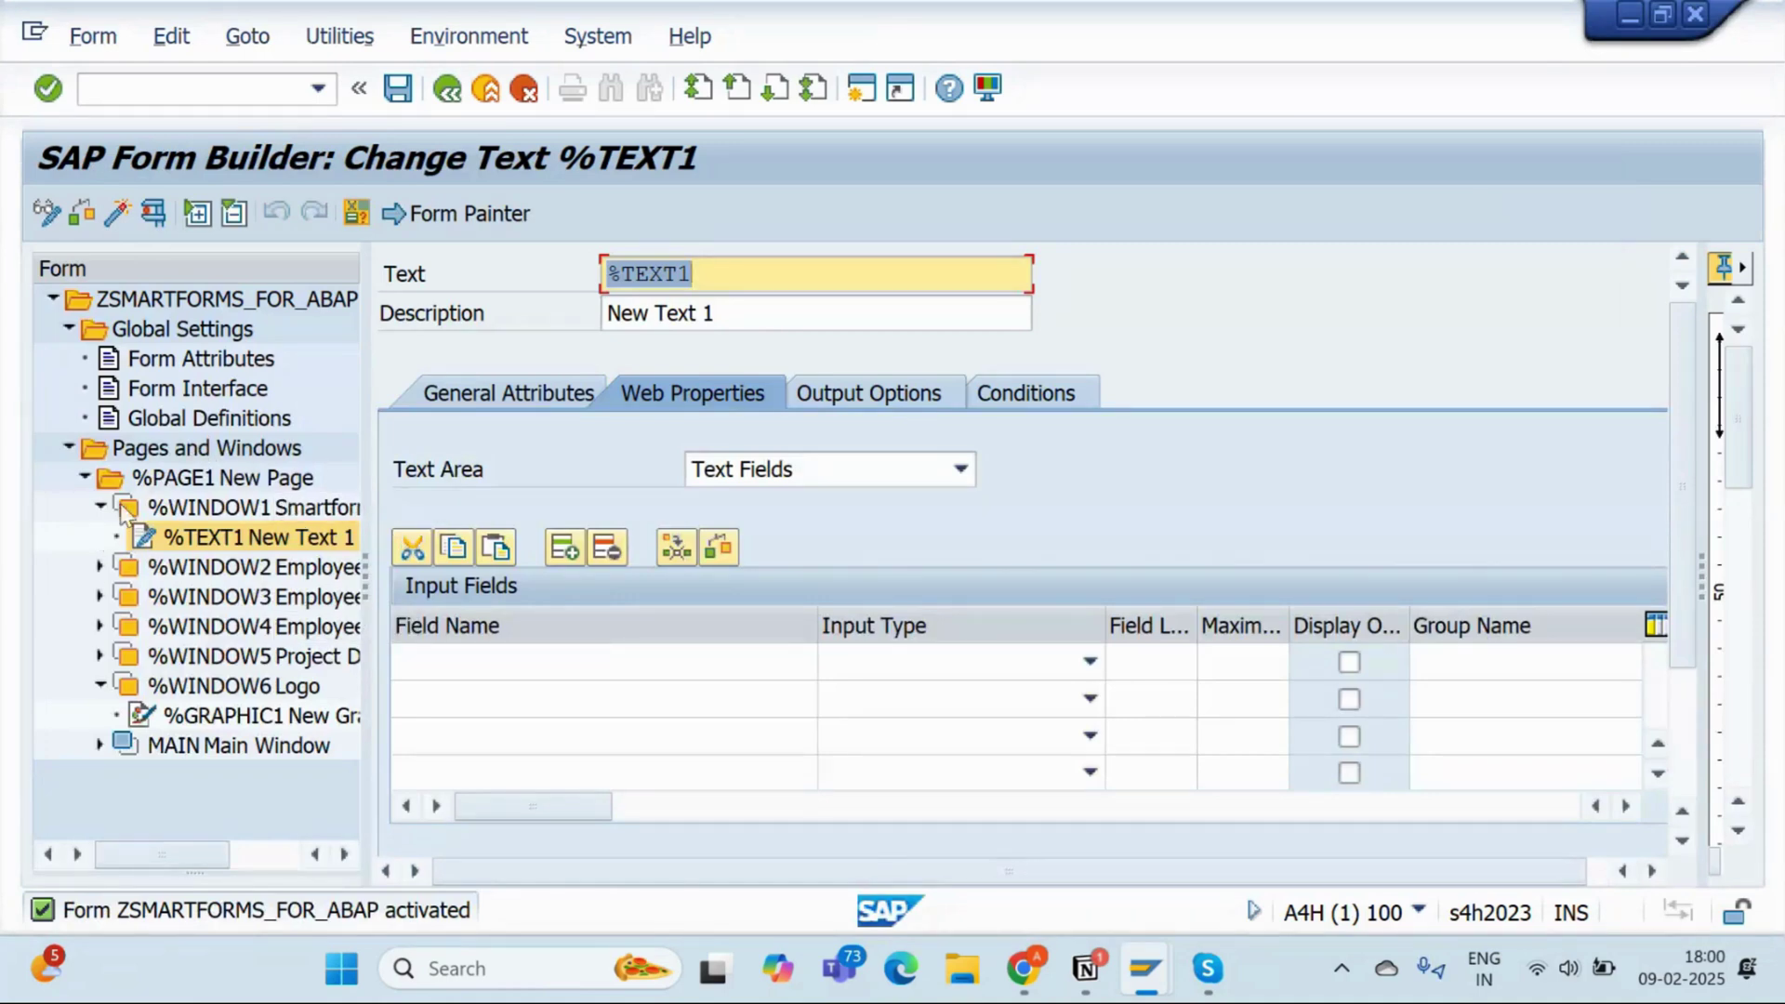
{"action": "key", "text": "alt+Tab"}
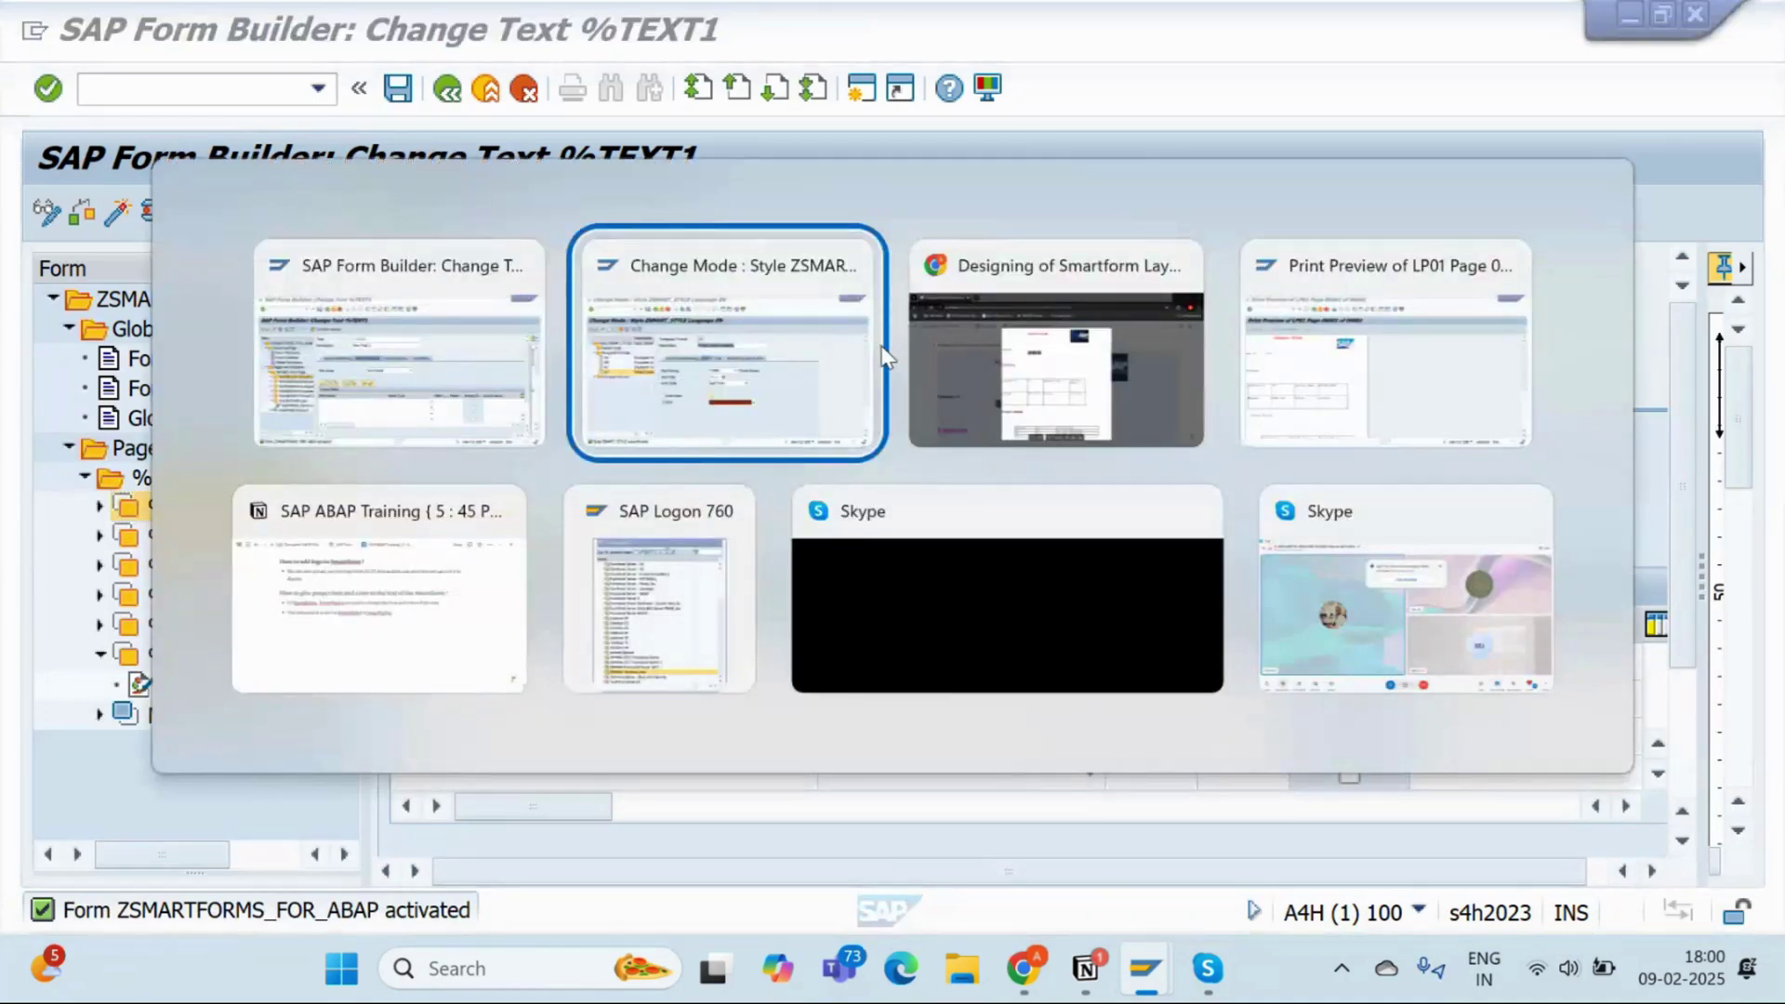
{"action": "key", "text": "alt+Tab"}
{"action": "key", "text": "alt+Tab"}
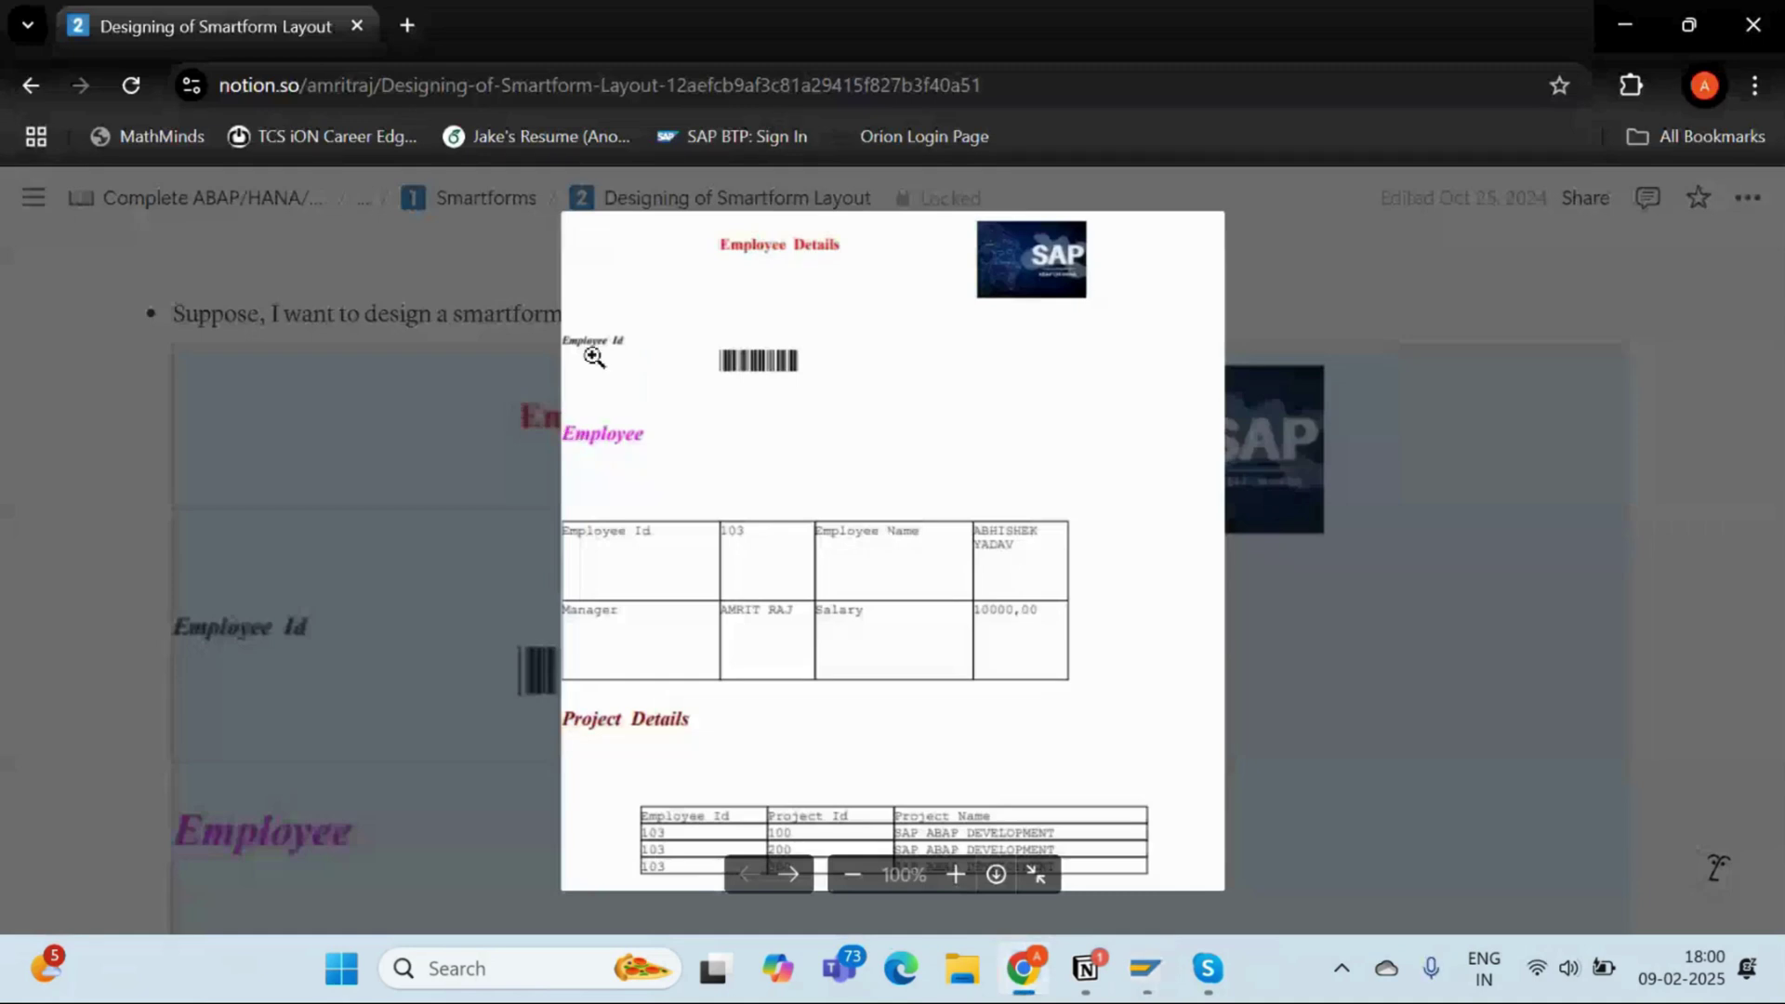
{"action": "key", "text": "alt+Tab"}
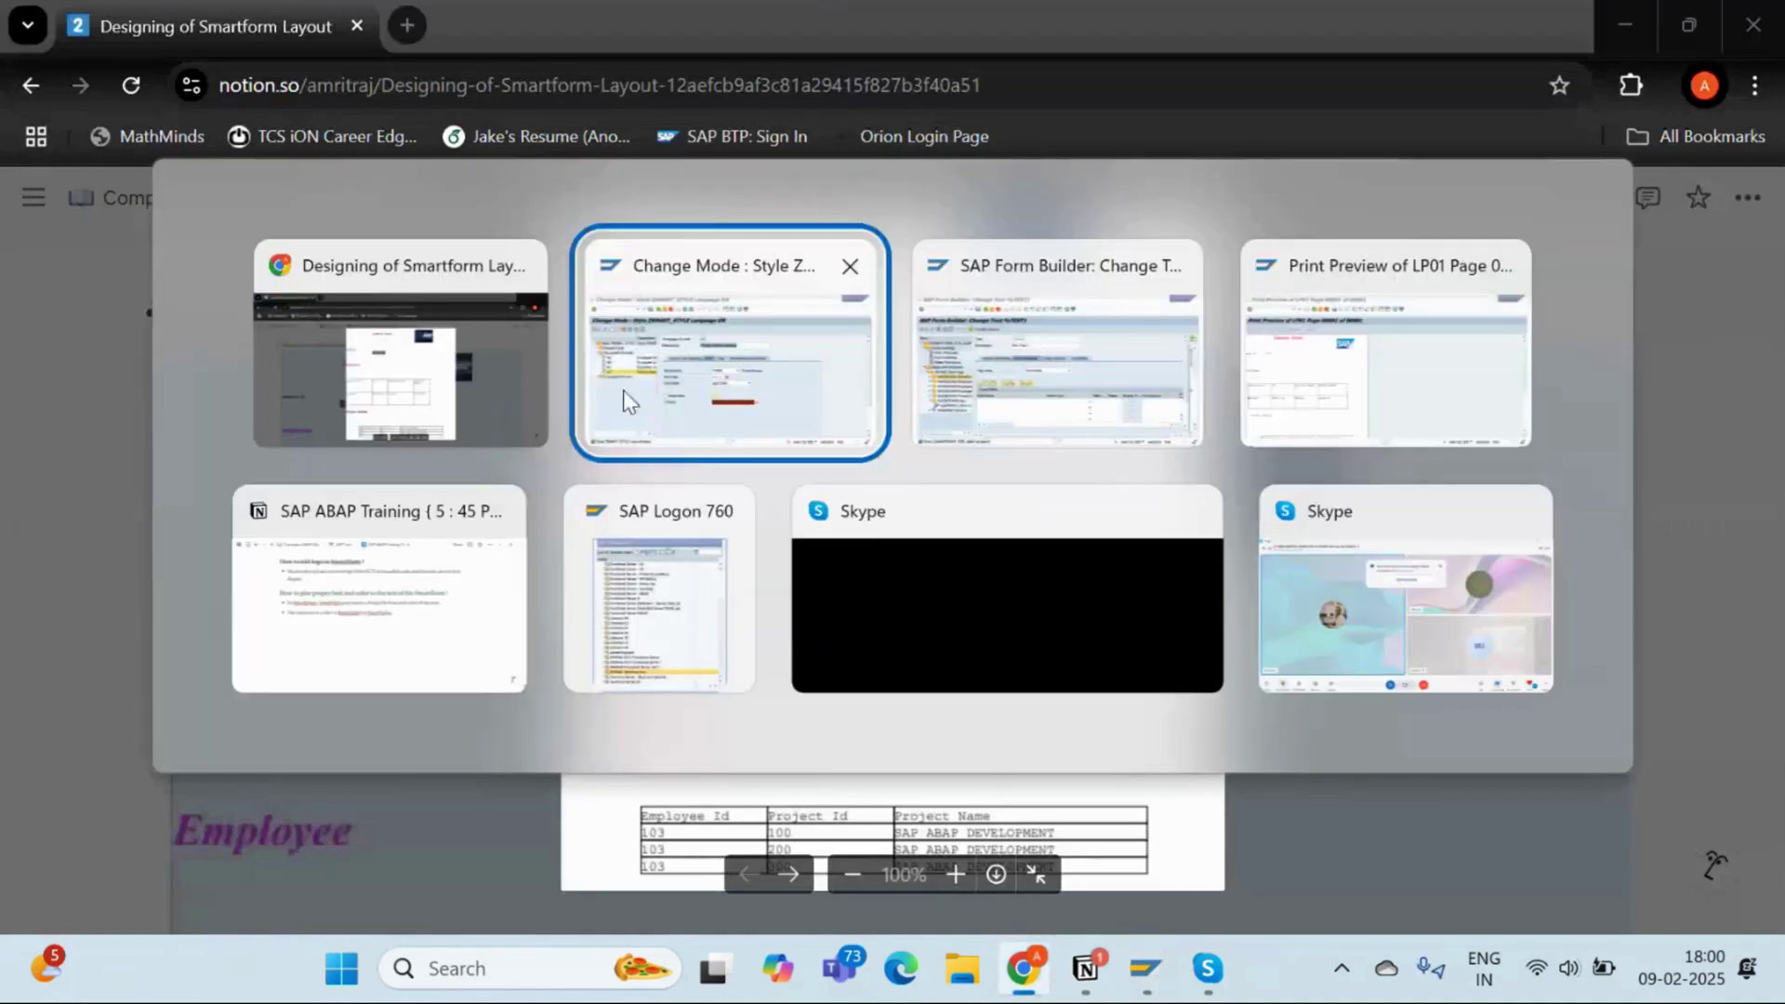
{"action": "key", "text": "alt+Tab"}
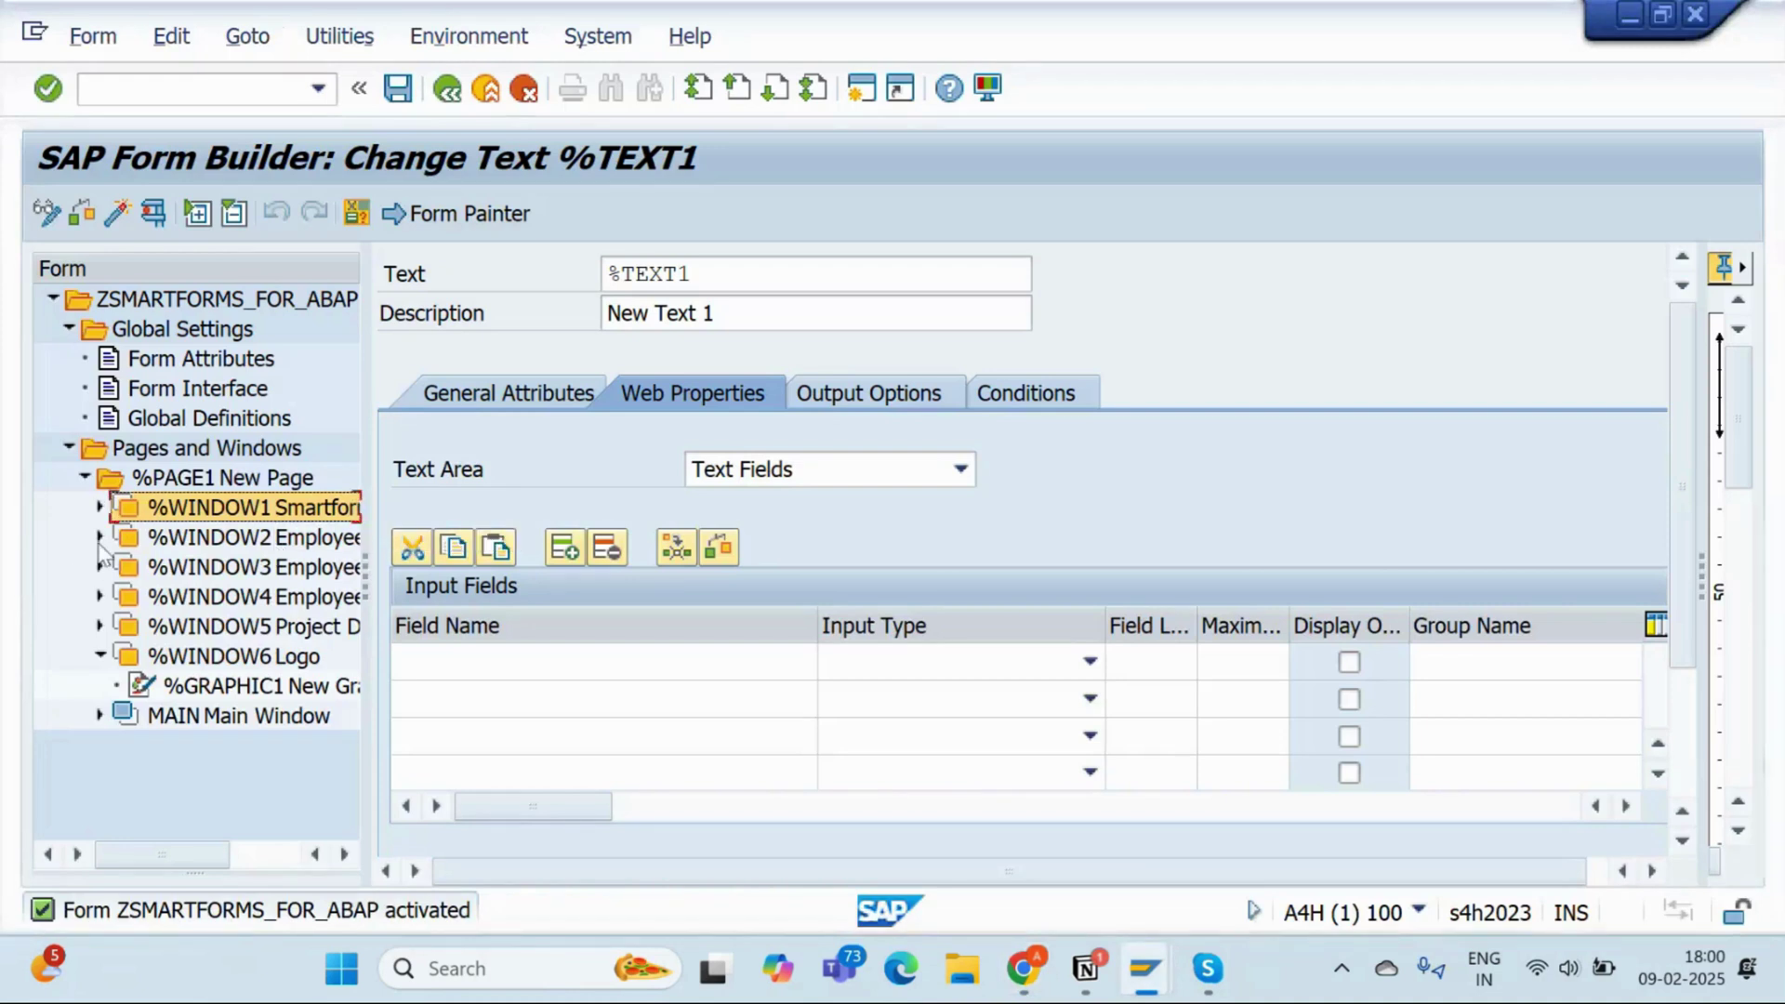
Assign style ZSMART_STYLE to the Employee Id Label text %TEXT2 under %TEMPLATE1 in %WINDOW2
{"action": "left_click", "coordinate": [100, 537]}
{"action": "left_click", "coordinate": [115, 567]}
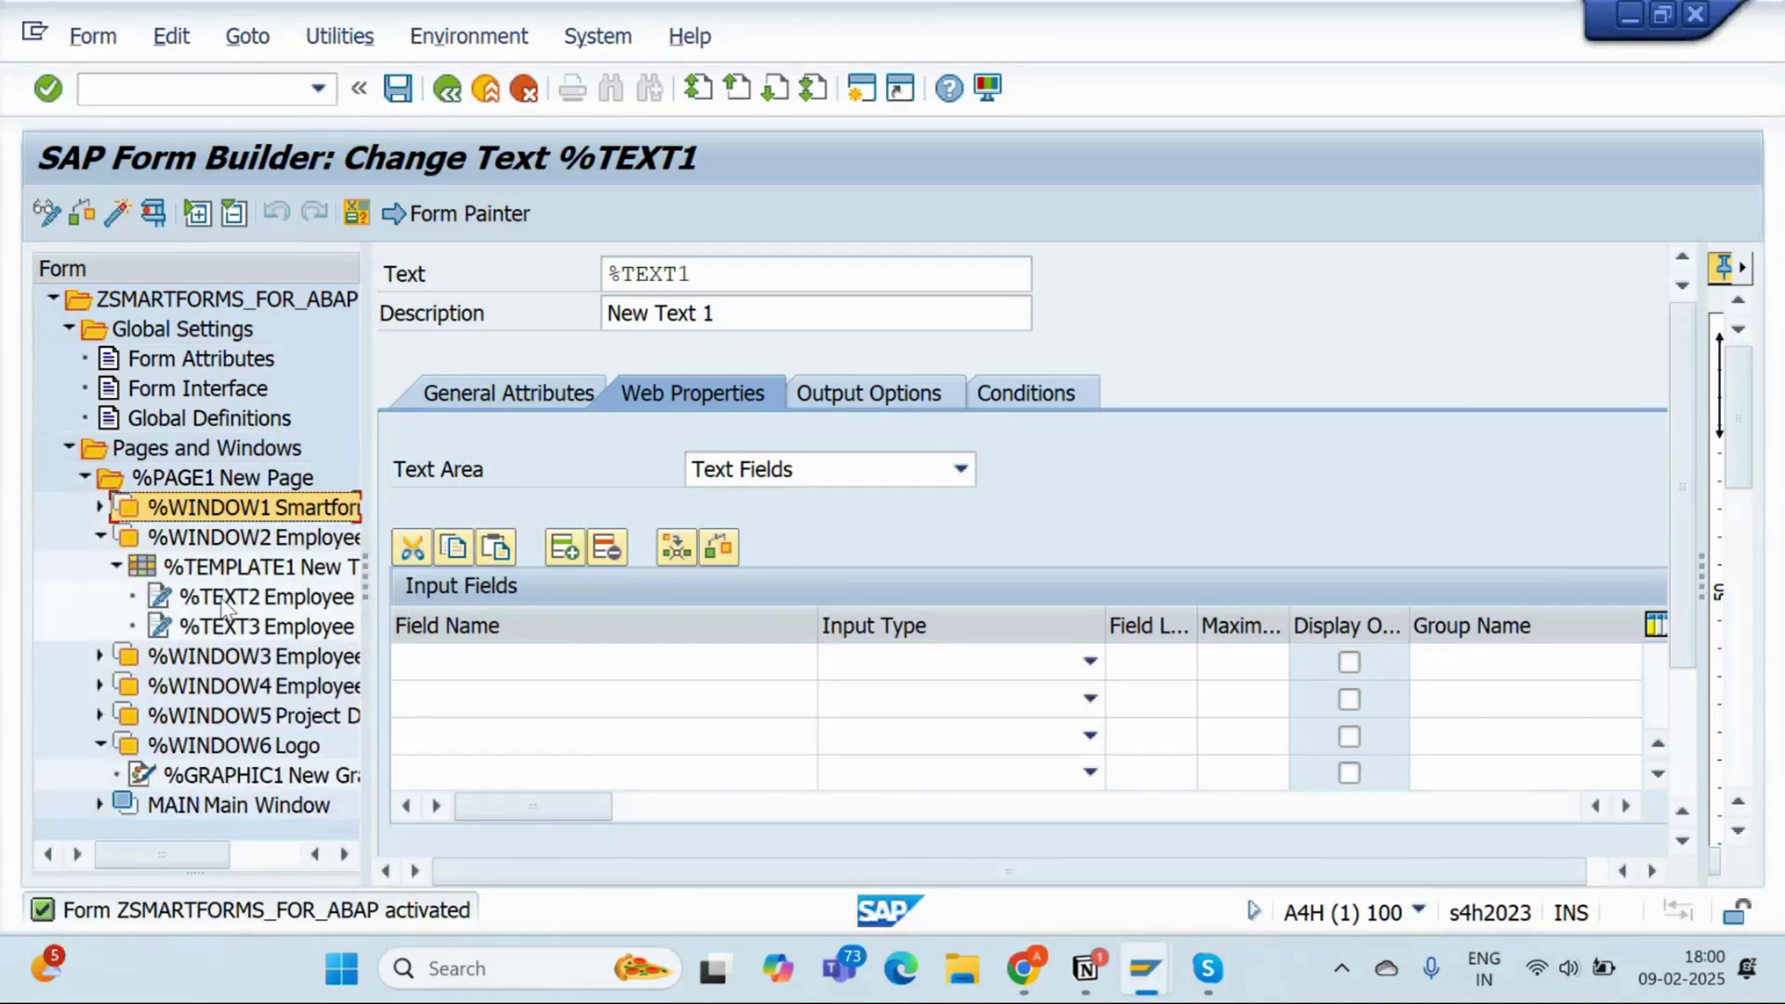
{"action": "left_click", "coordinate": [299, 599]}
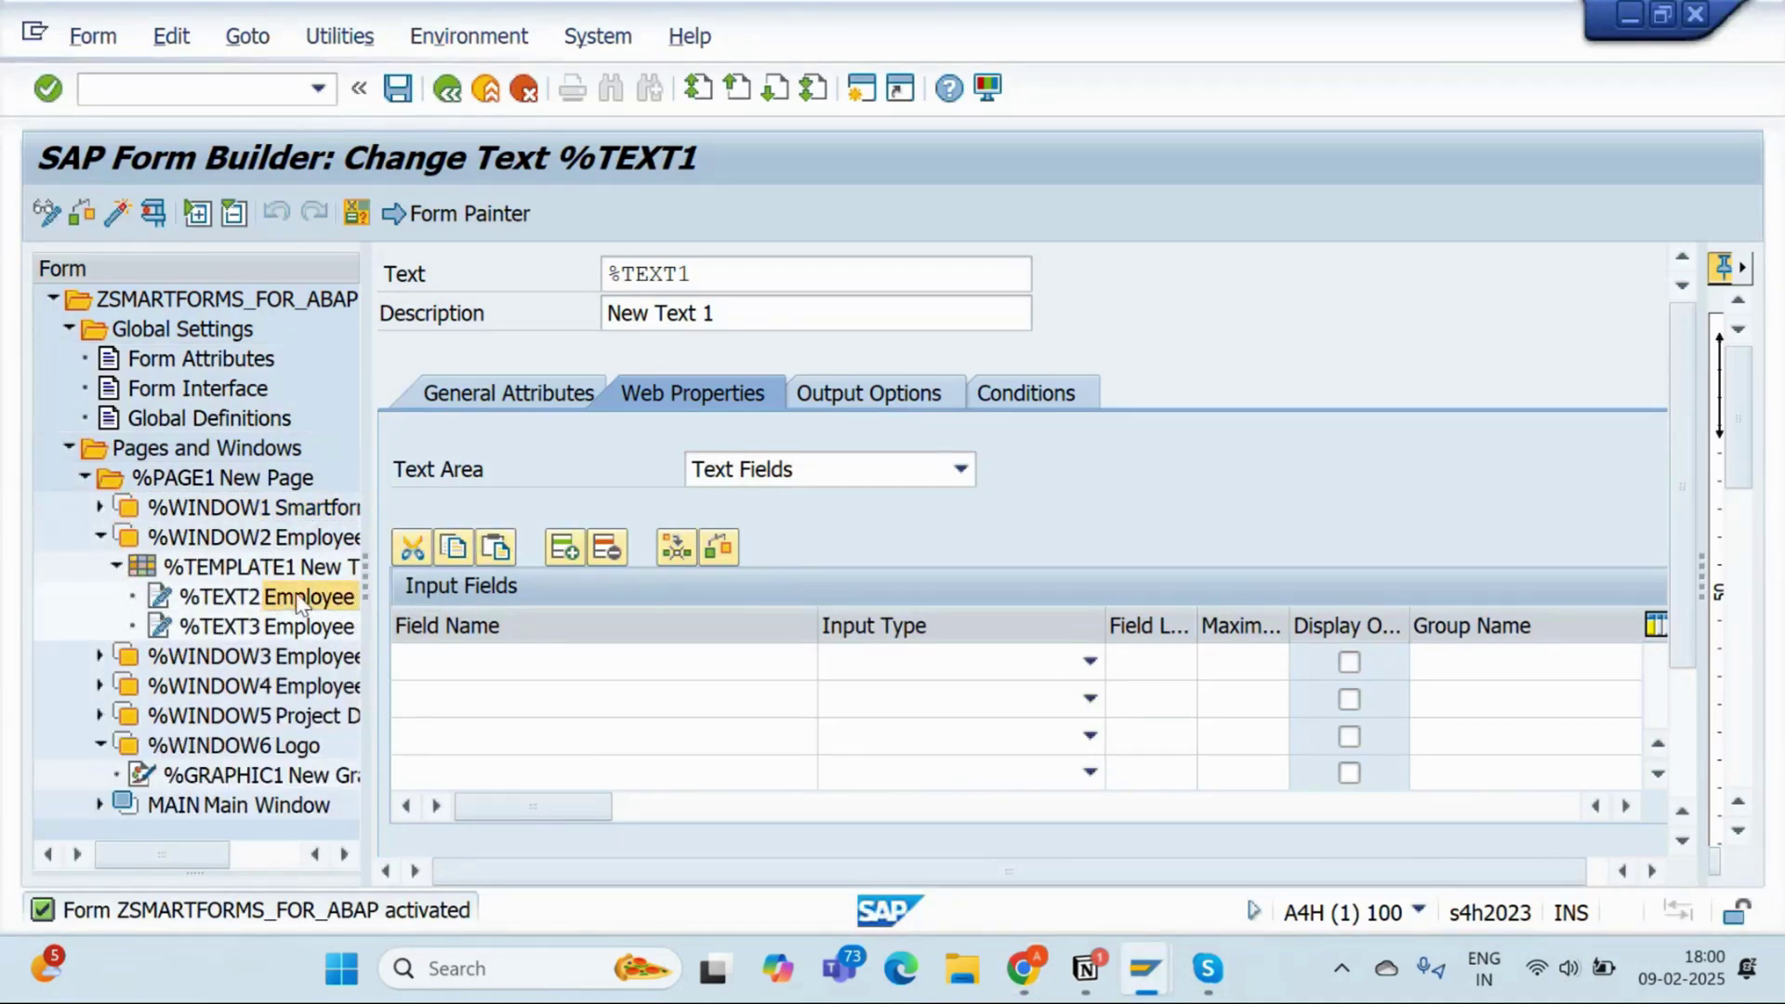
{"action": "left_click", "coordinate": [842, 405]}
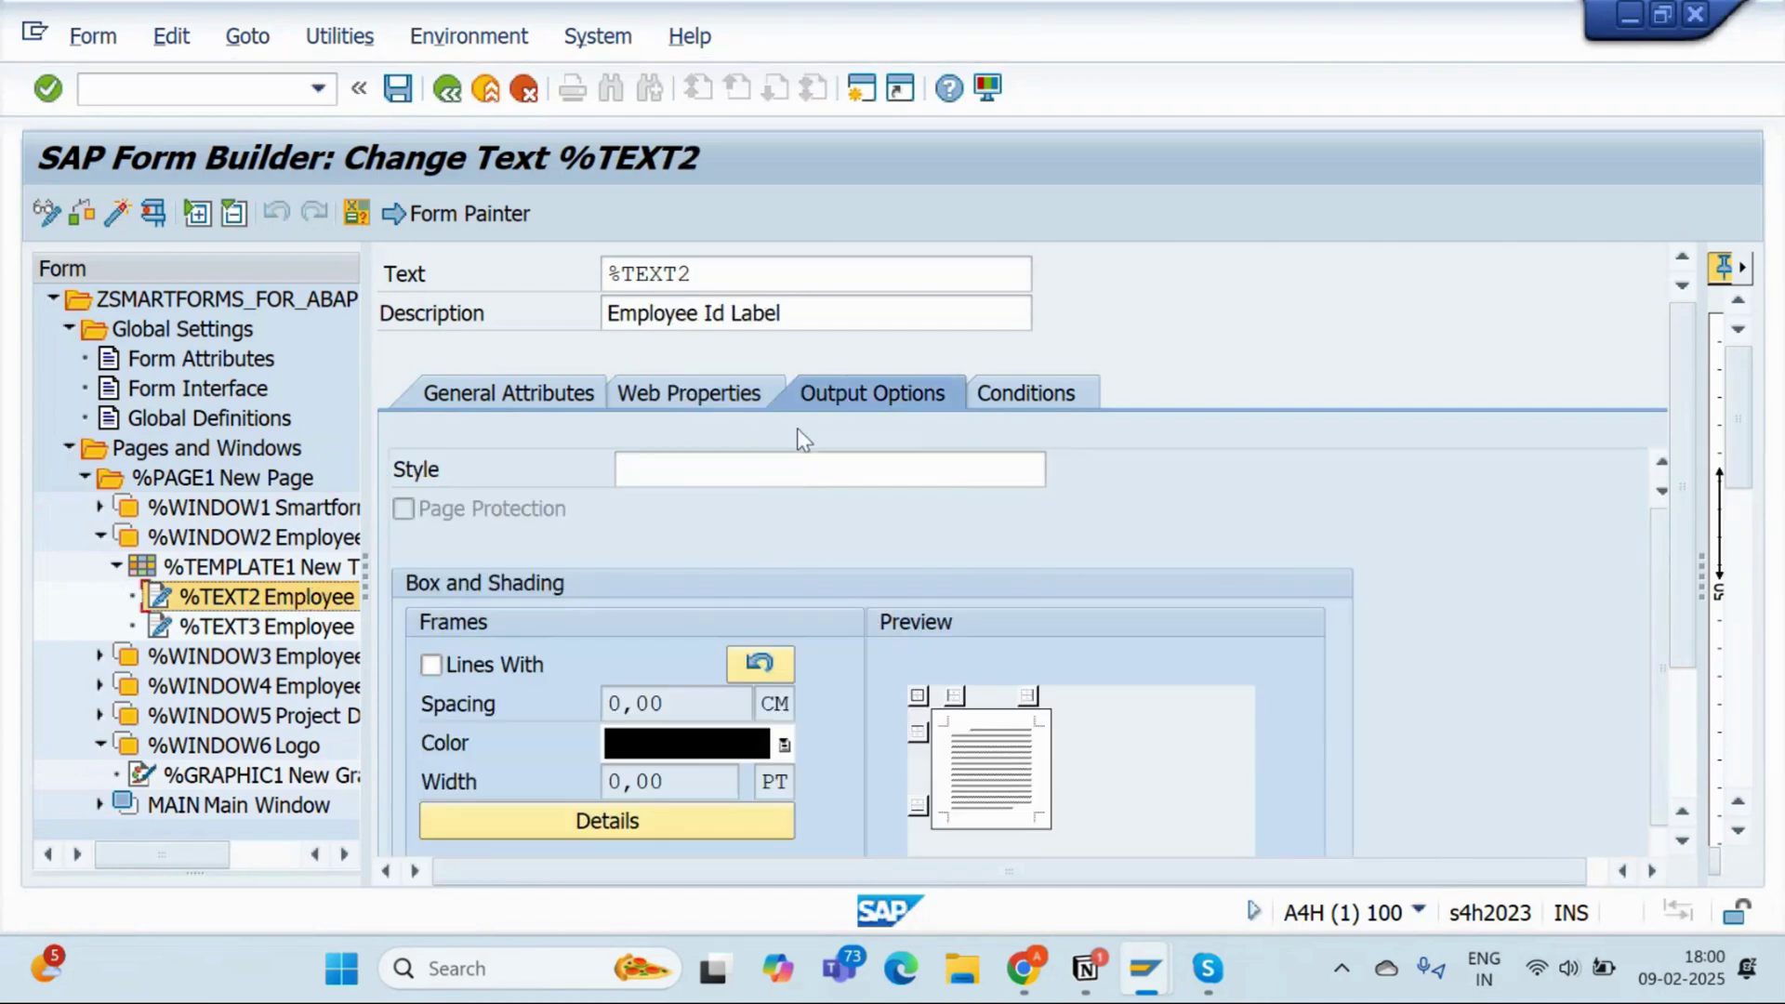
{"action": "left_click", "coordinate": [753, 471]}
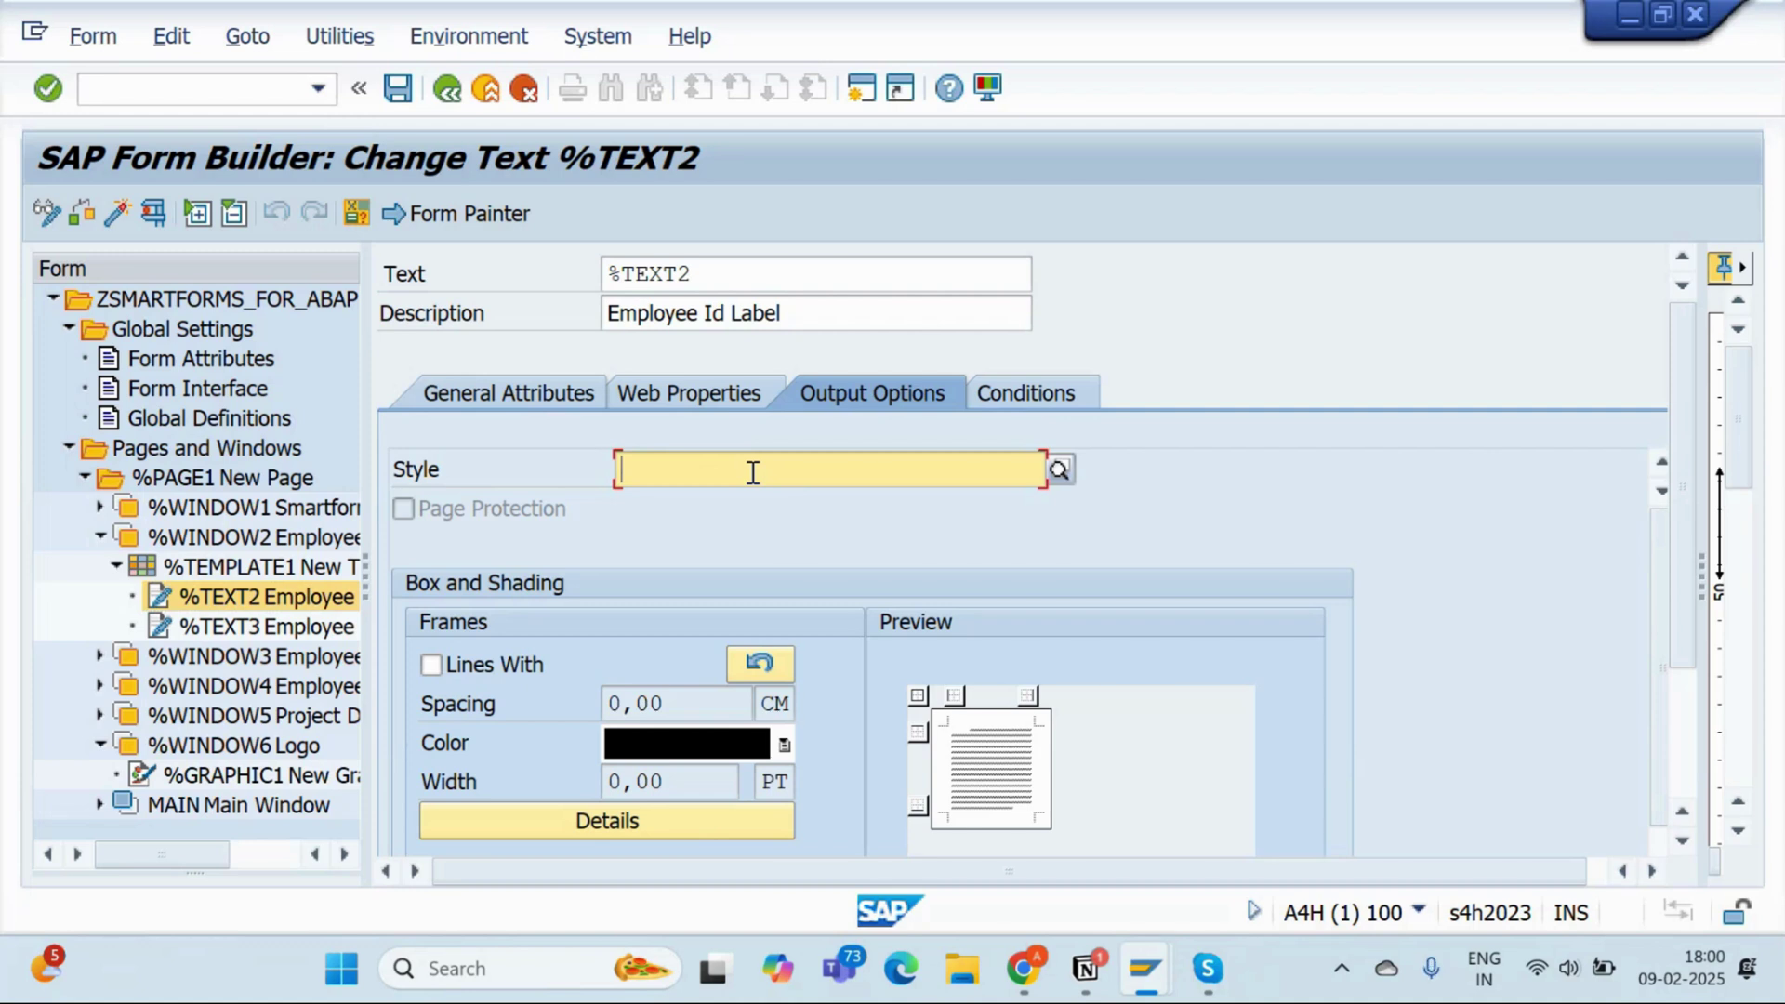
{"action": "type", "text": "ZSMART_STYLE"}
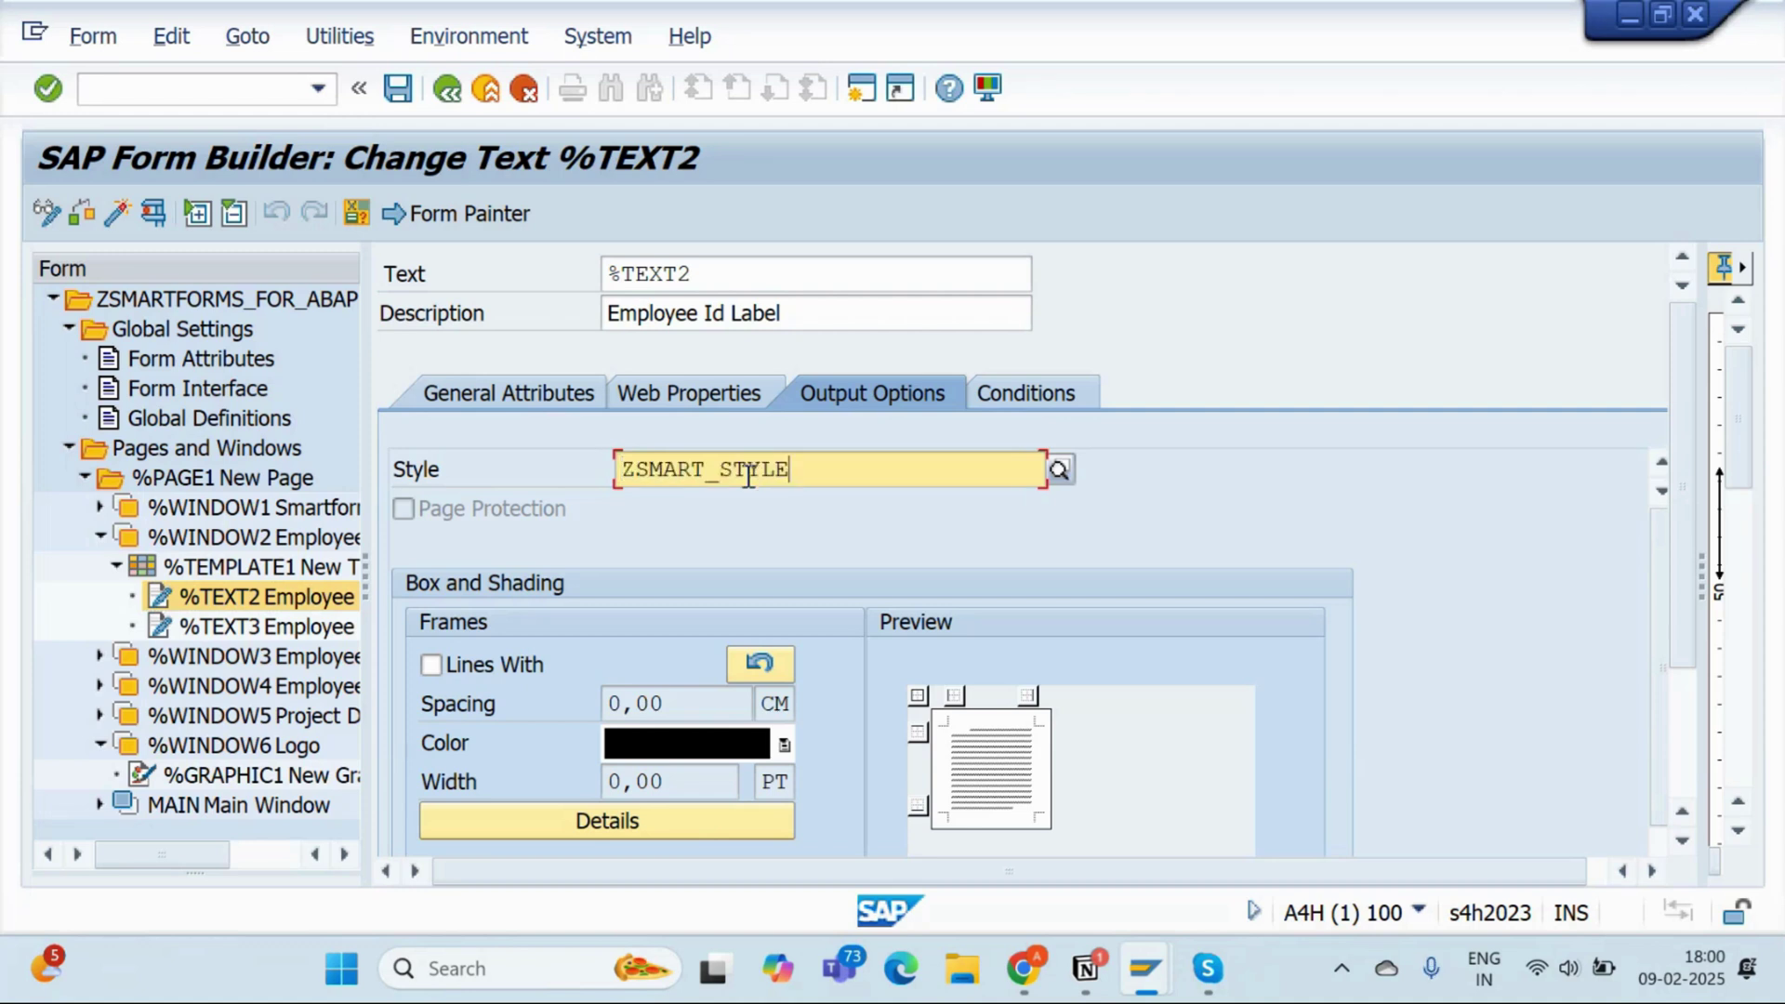
Apply paragraph format AB to the "Emp Id" line of text %TEXT2 in its text editor, and return to the form
{"action": "left_click", "coordinate": [476, 396]}
{"action": "left_click", "coordinate": [415, 625]}
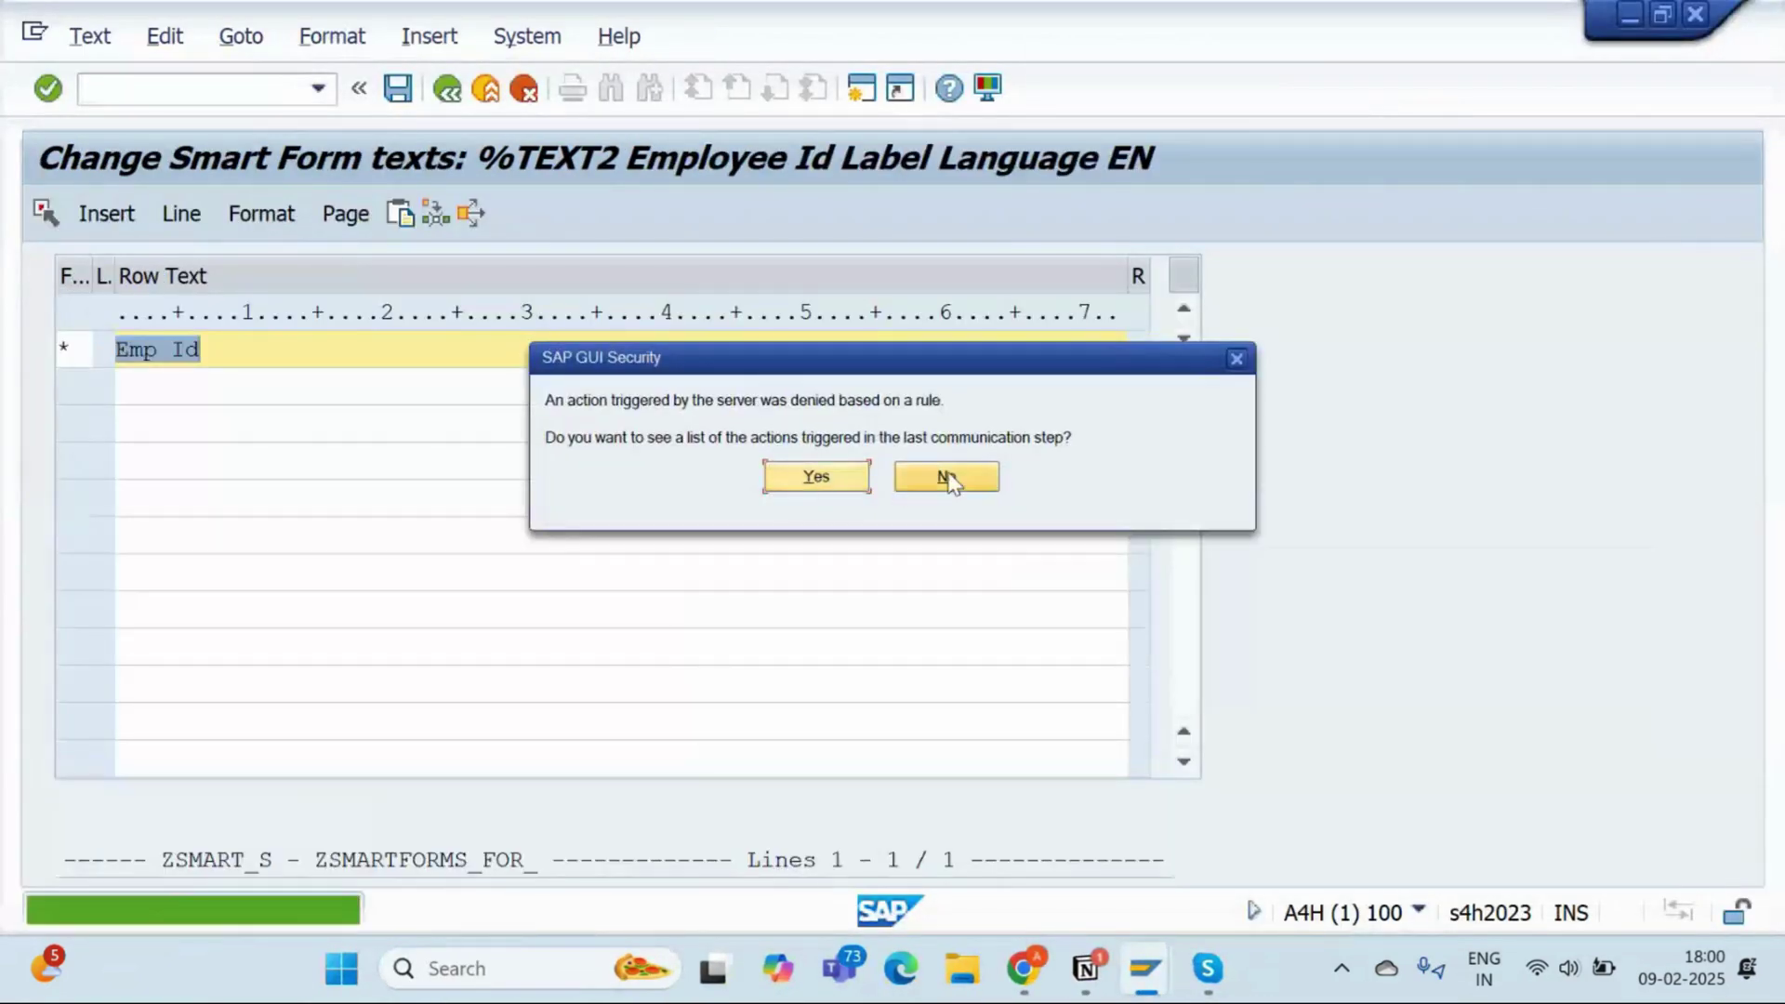
{"action": "left_click", "coordinate": [945, 480]}
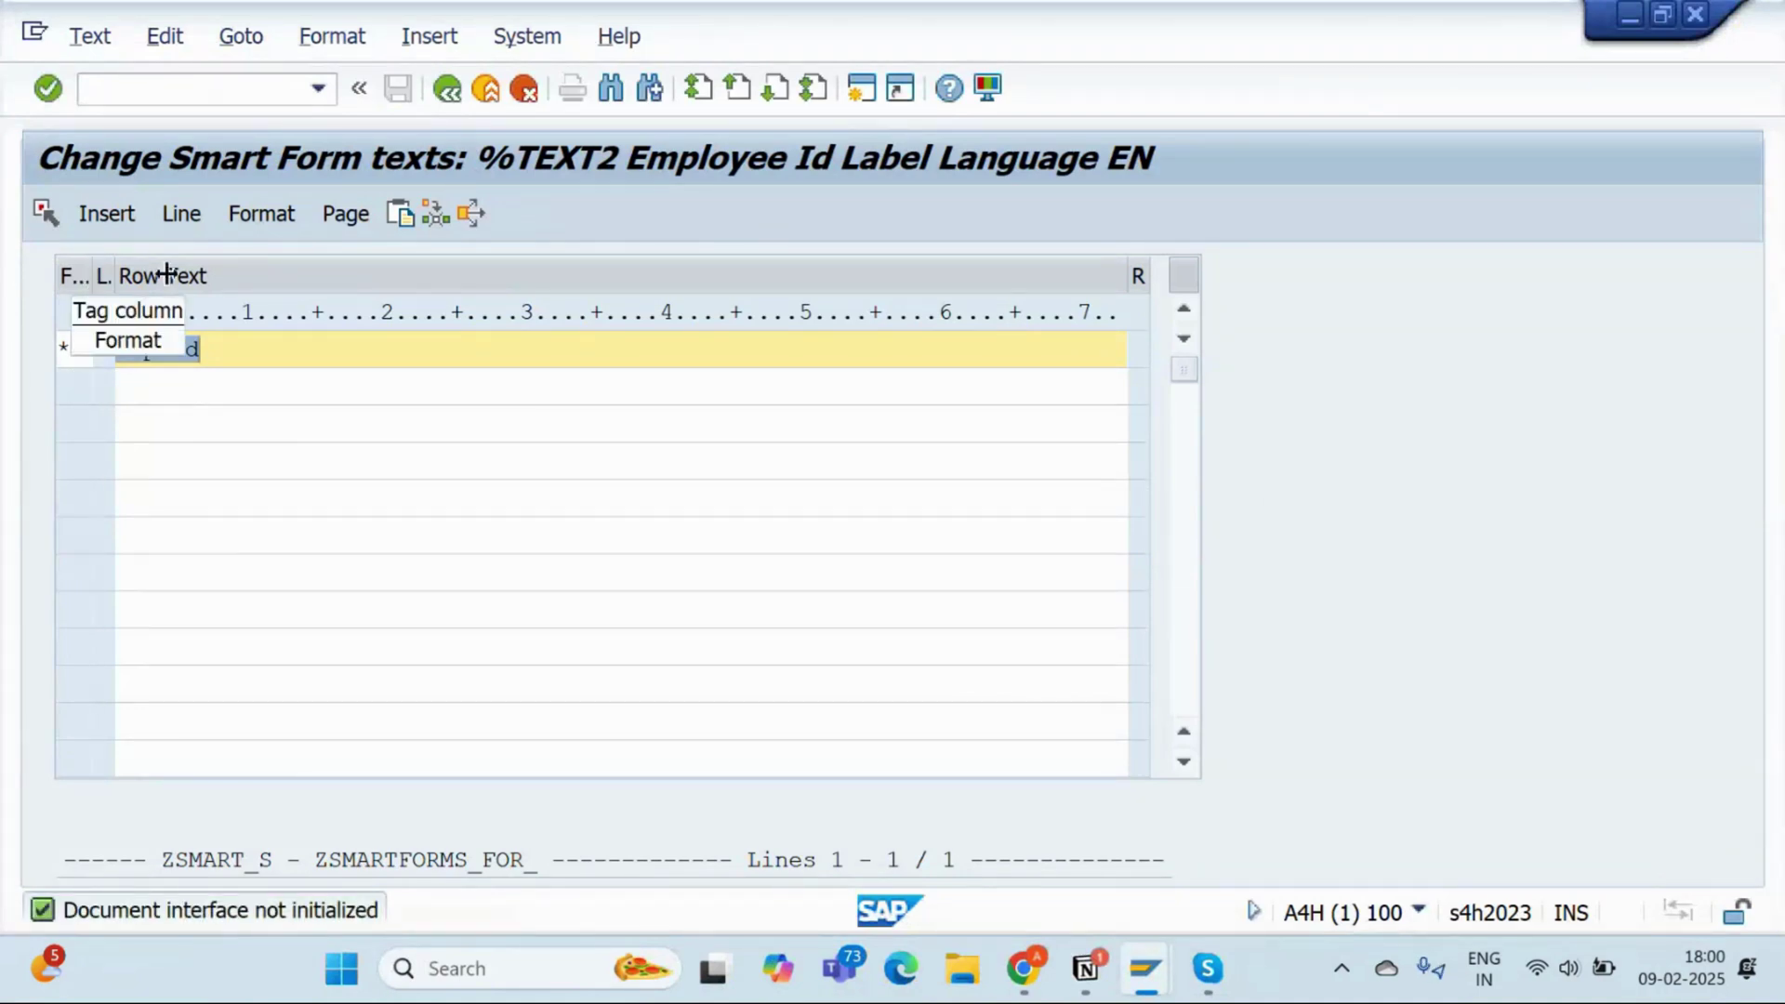
{"action": "double_click", "coordinate": [92, 276]}
{"action": "left_click", "coordinate": [72, 366]}
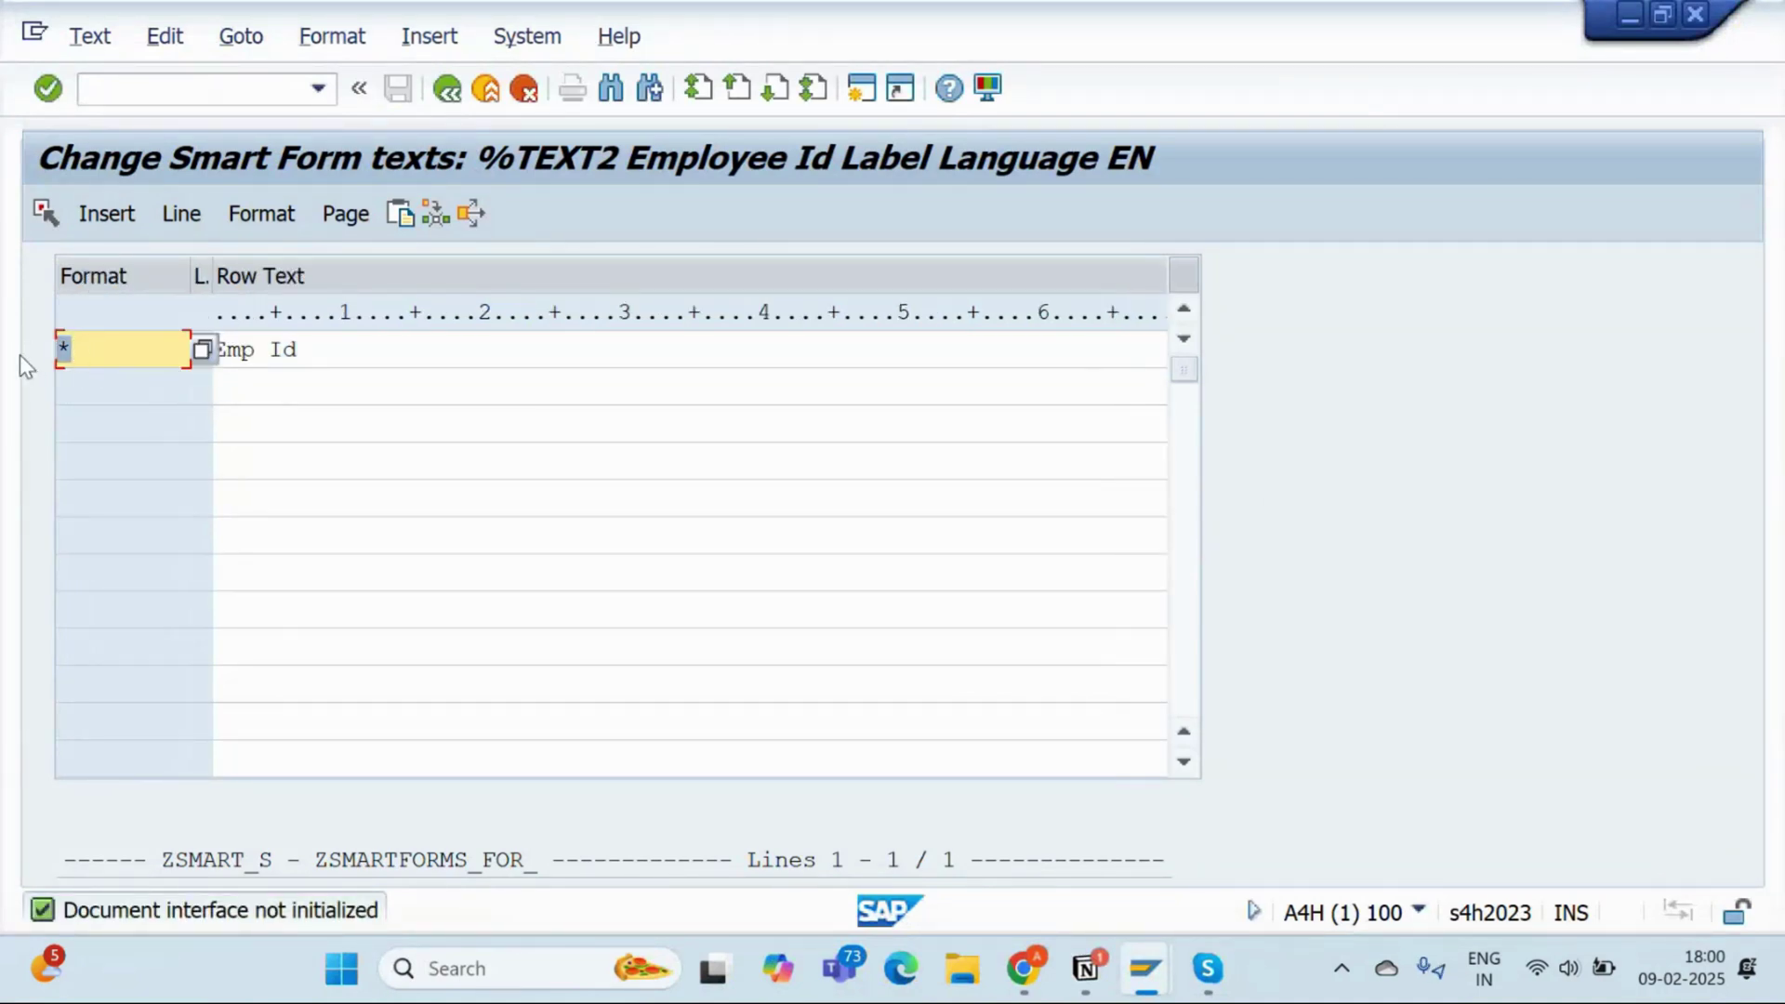
{"action": "type", "text": "AB"}
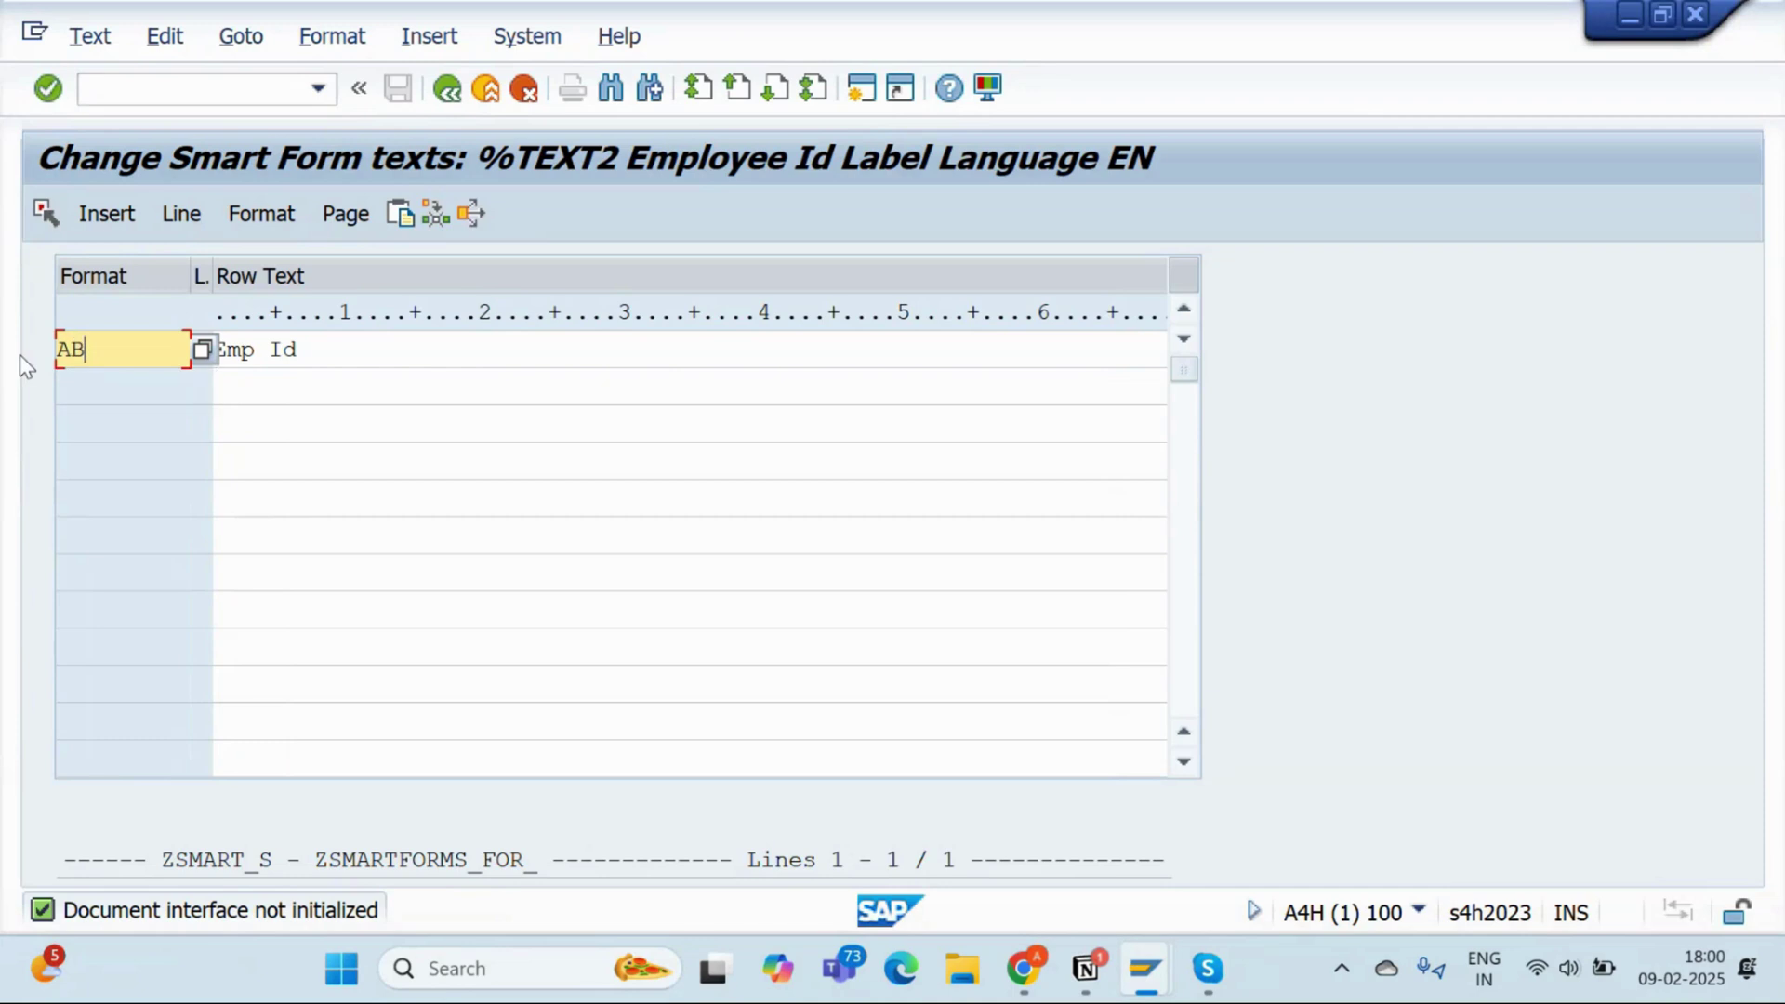
{"action": "left_click", "coordinate": [448, 89]}
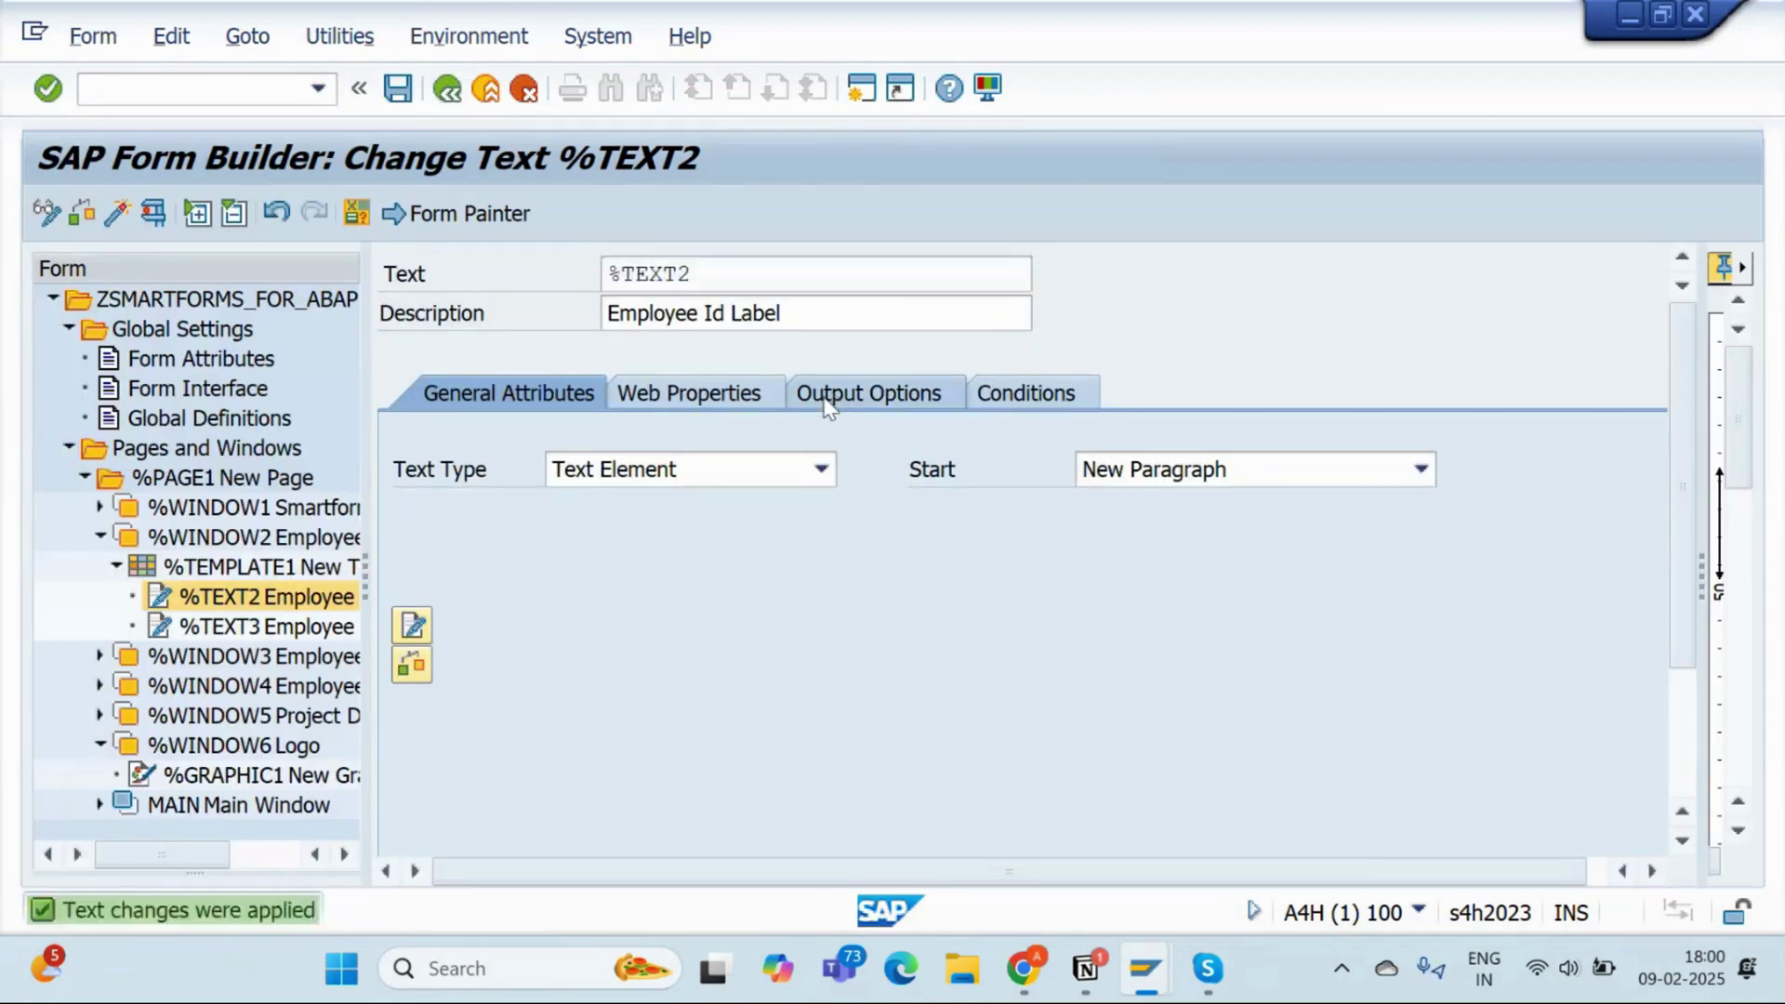
Check the style assigned to text %TEXT2, review the Employee heading in the Chrome reference layout, and return to the SAP Form Builder
{"action": "left_click", "coordinate": [827, 407]}
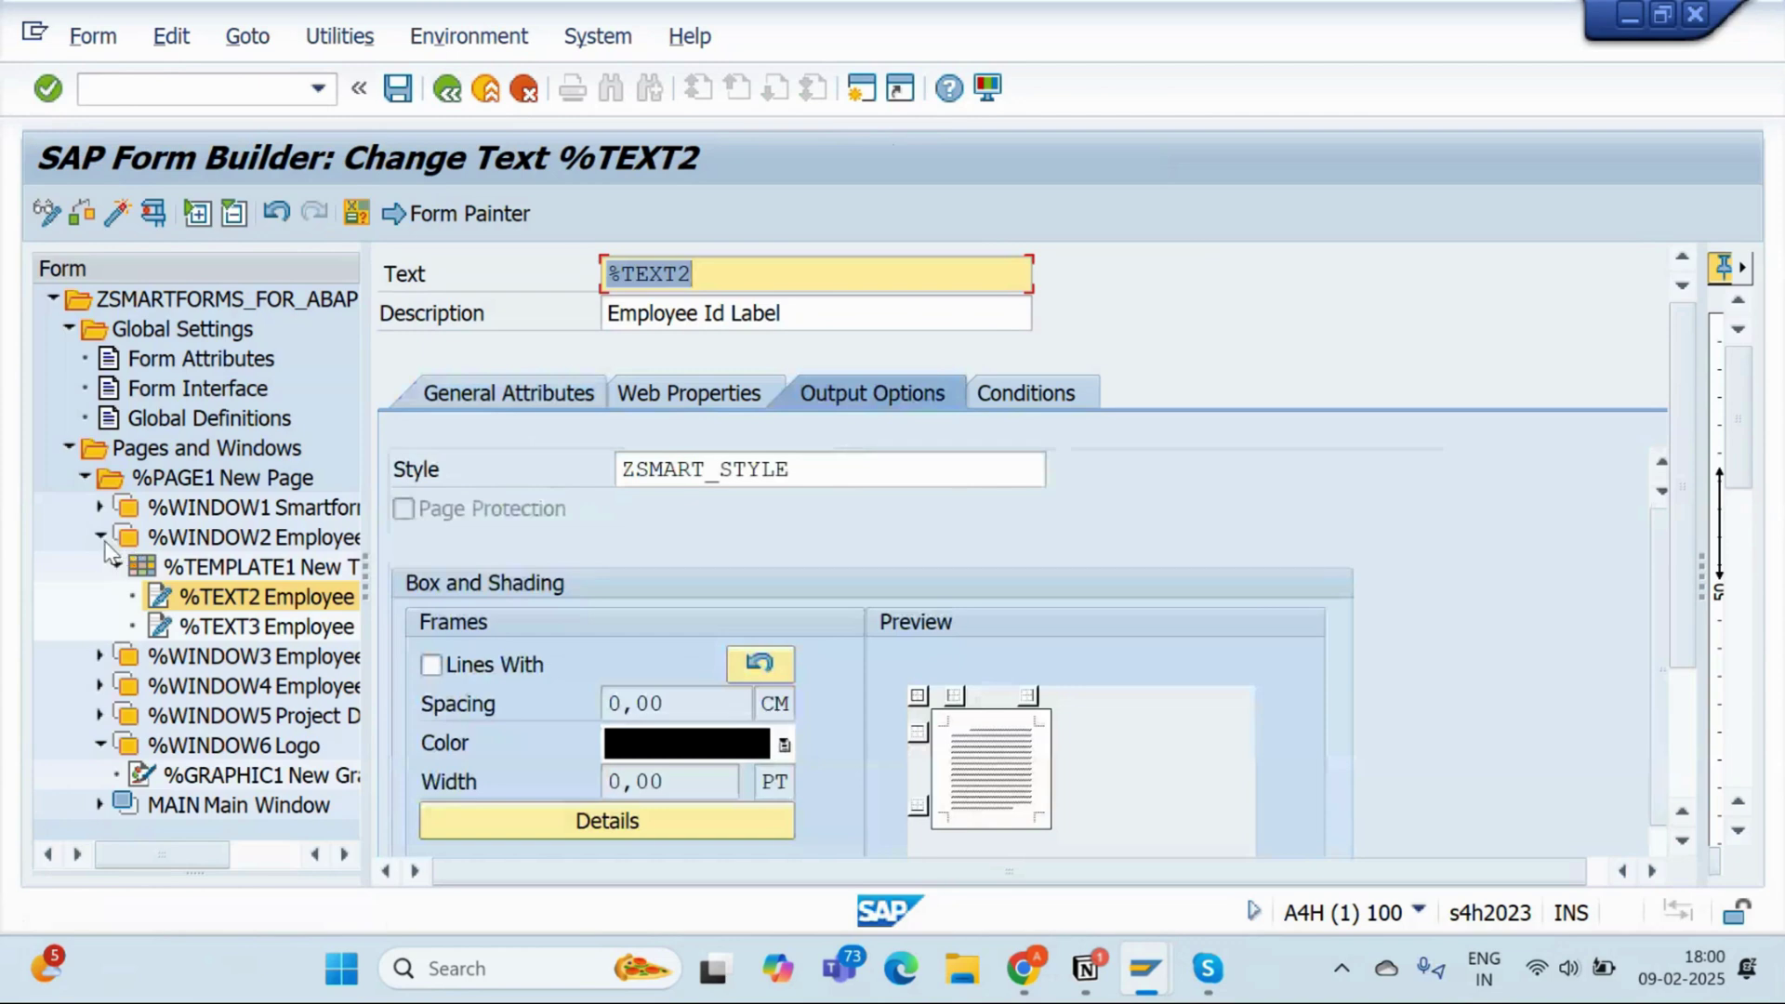
{"action": "key", "text": "alt+Tab"}
{"action": "key", "text": "alt+Tab"}
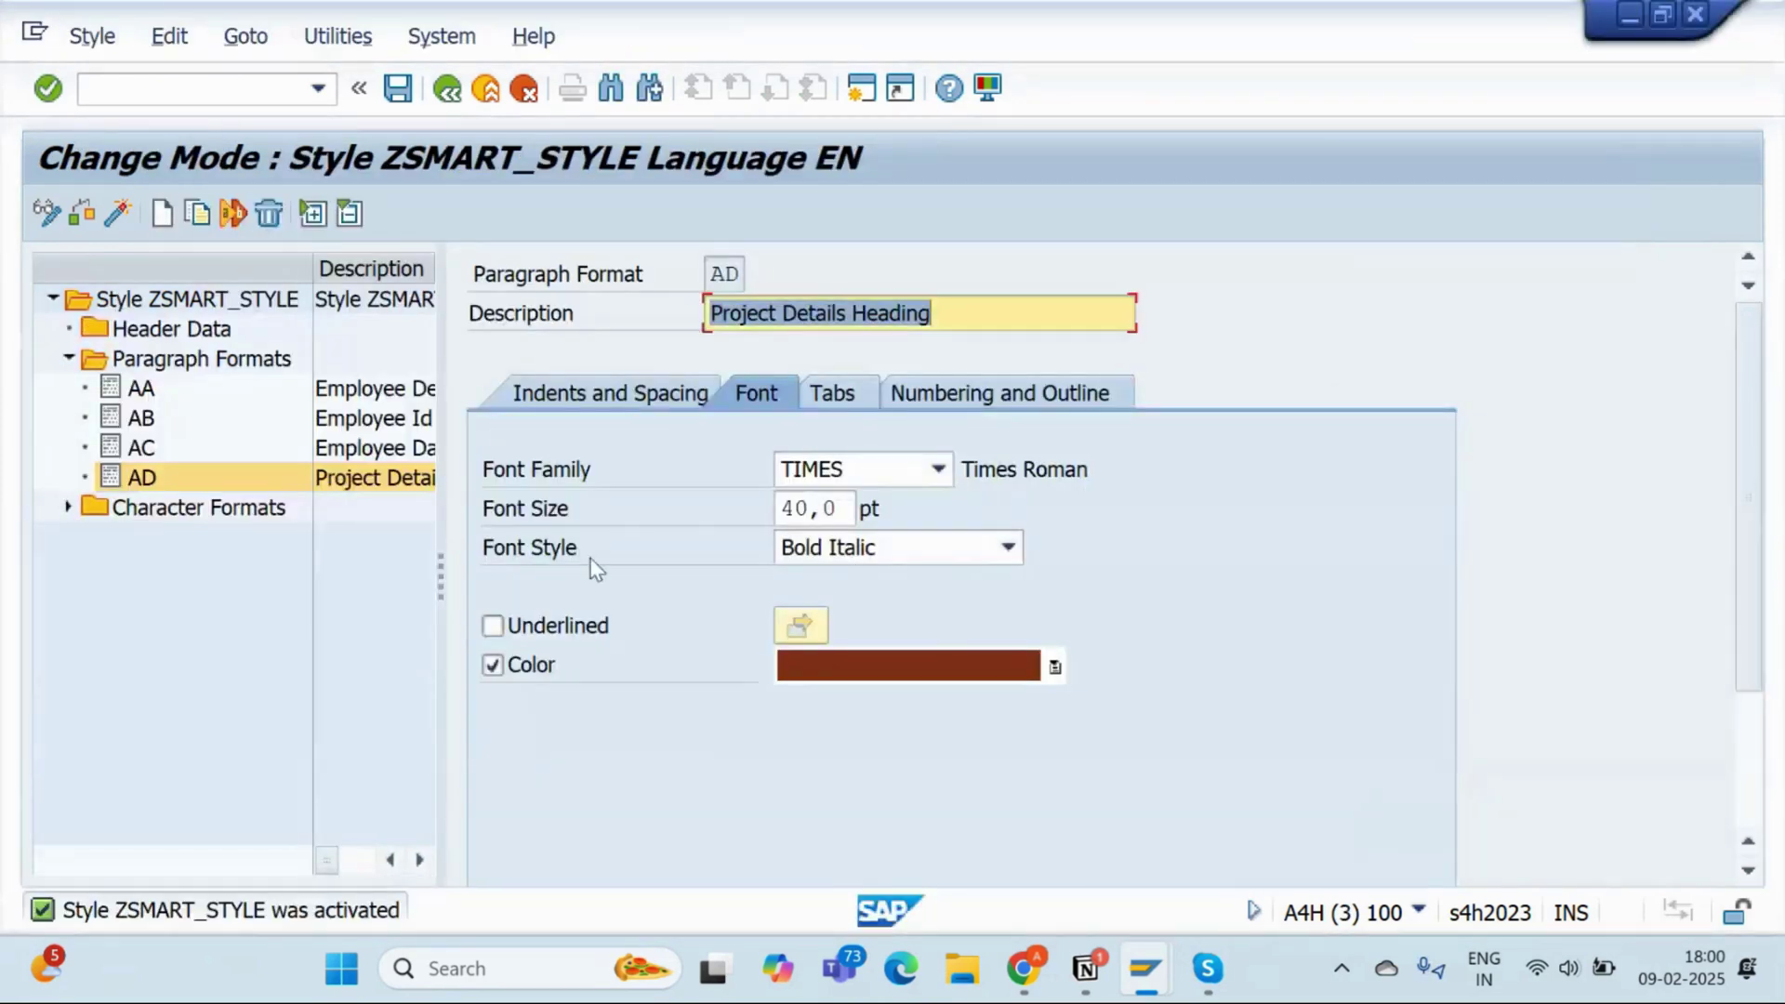
{"action": "key", "text": "alt+Tab"}
{"action": "key", "text": "alt+Tab"}
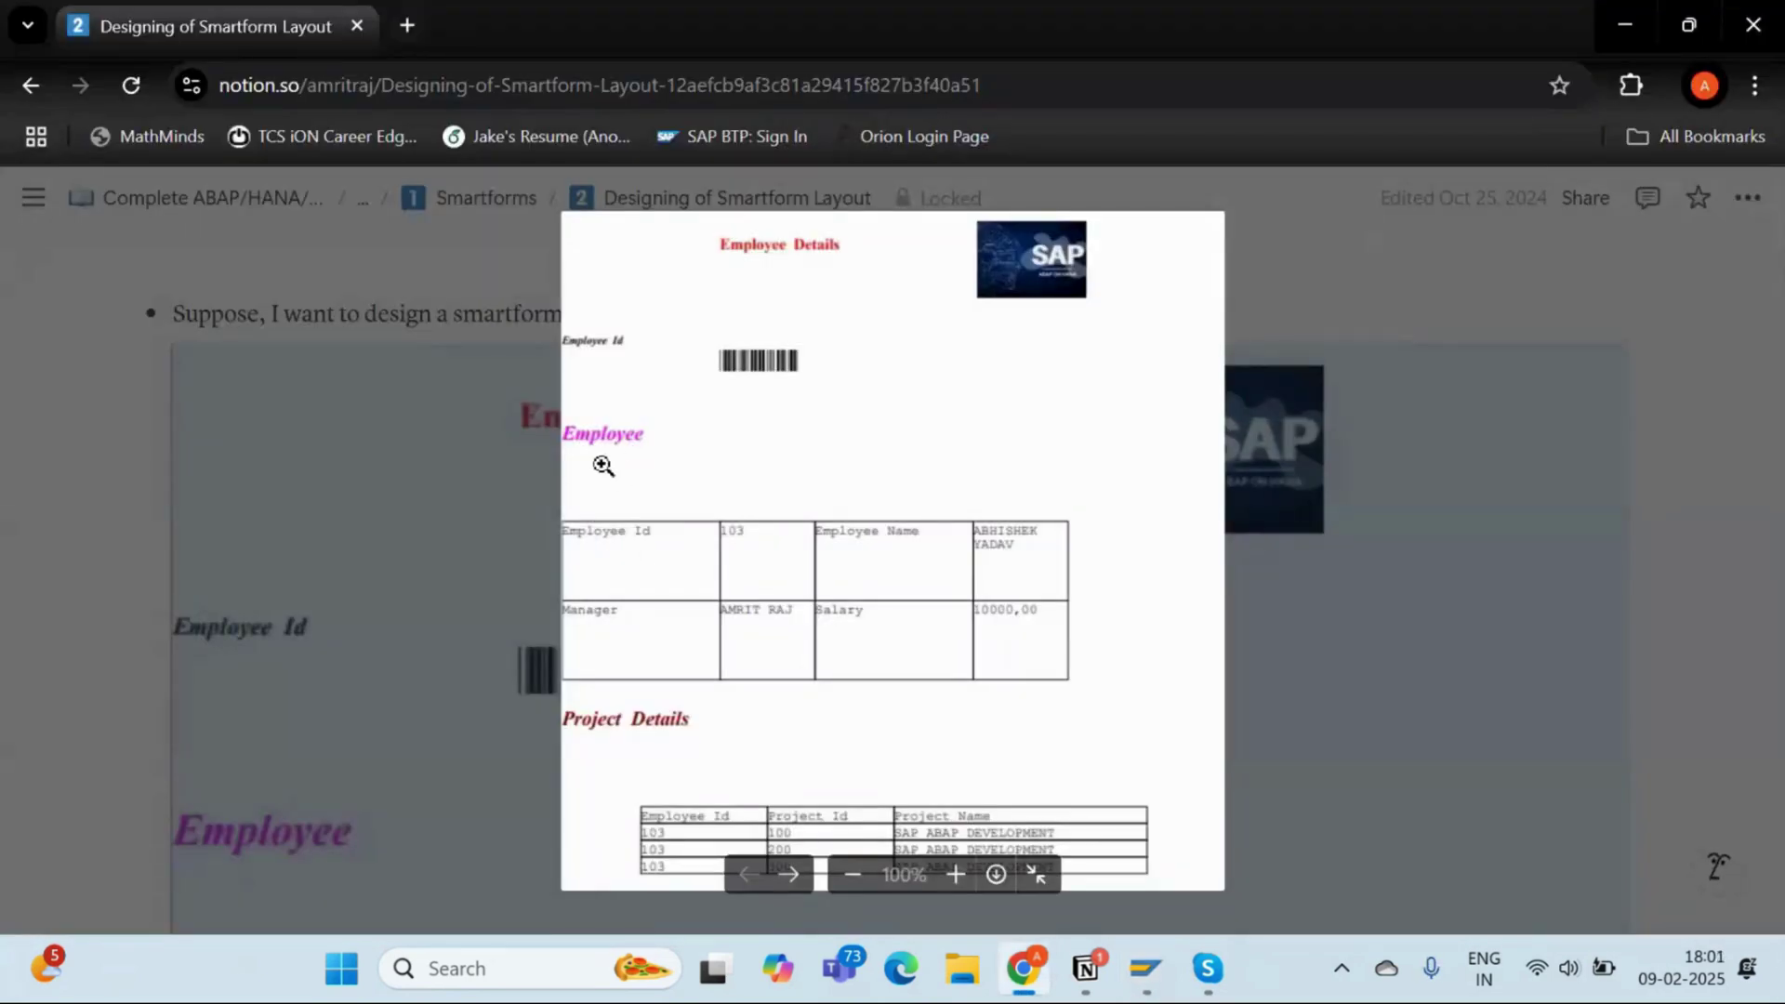
{"action": "key", "text": "alt+Tab"}
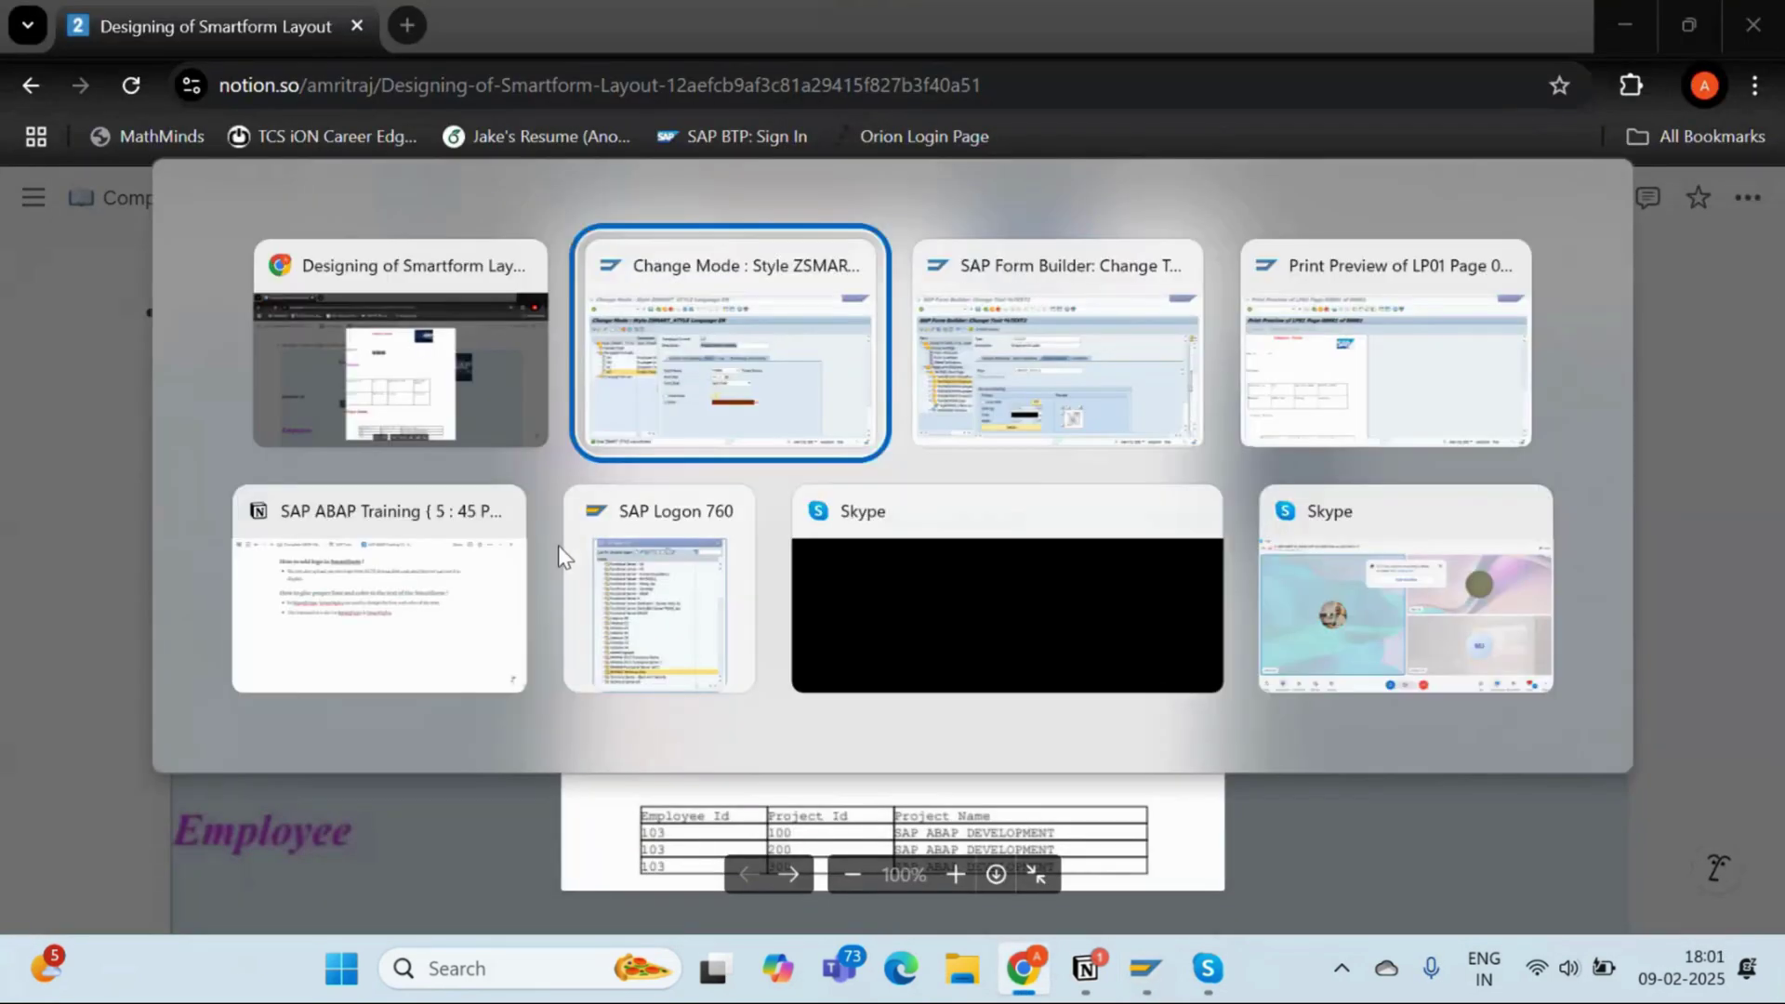
{"action": "key", "text": "alt+Tab"}
{"action": "key", "text": "alt+Tab"}
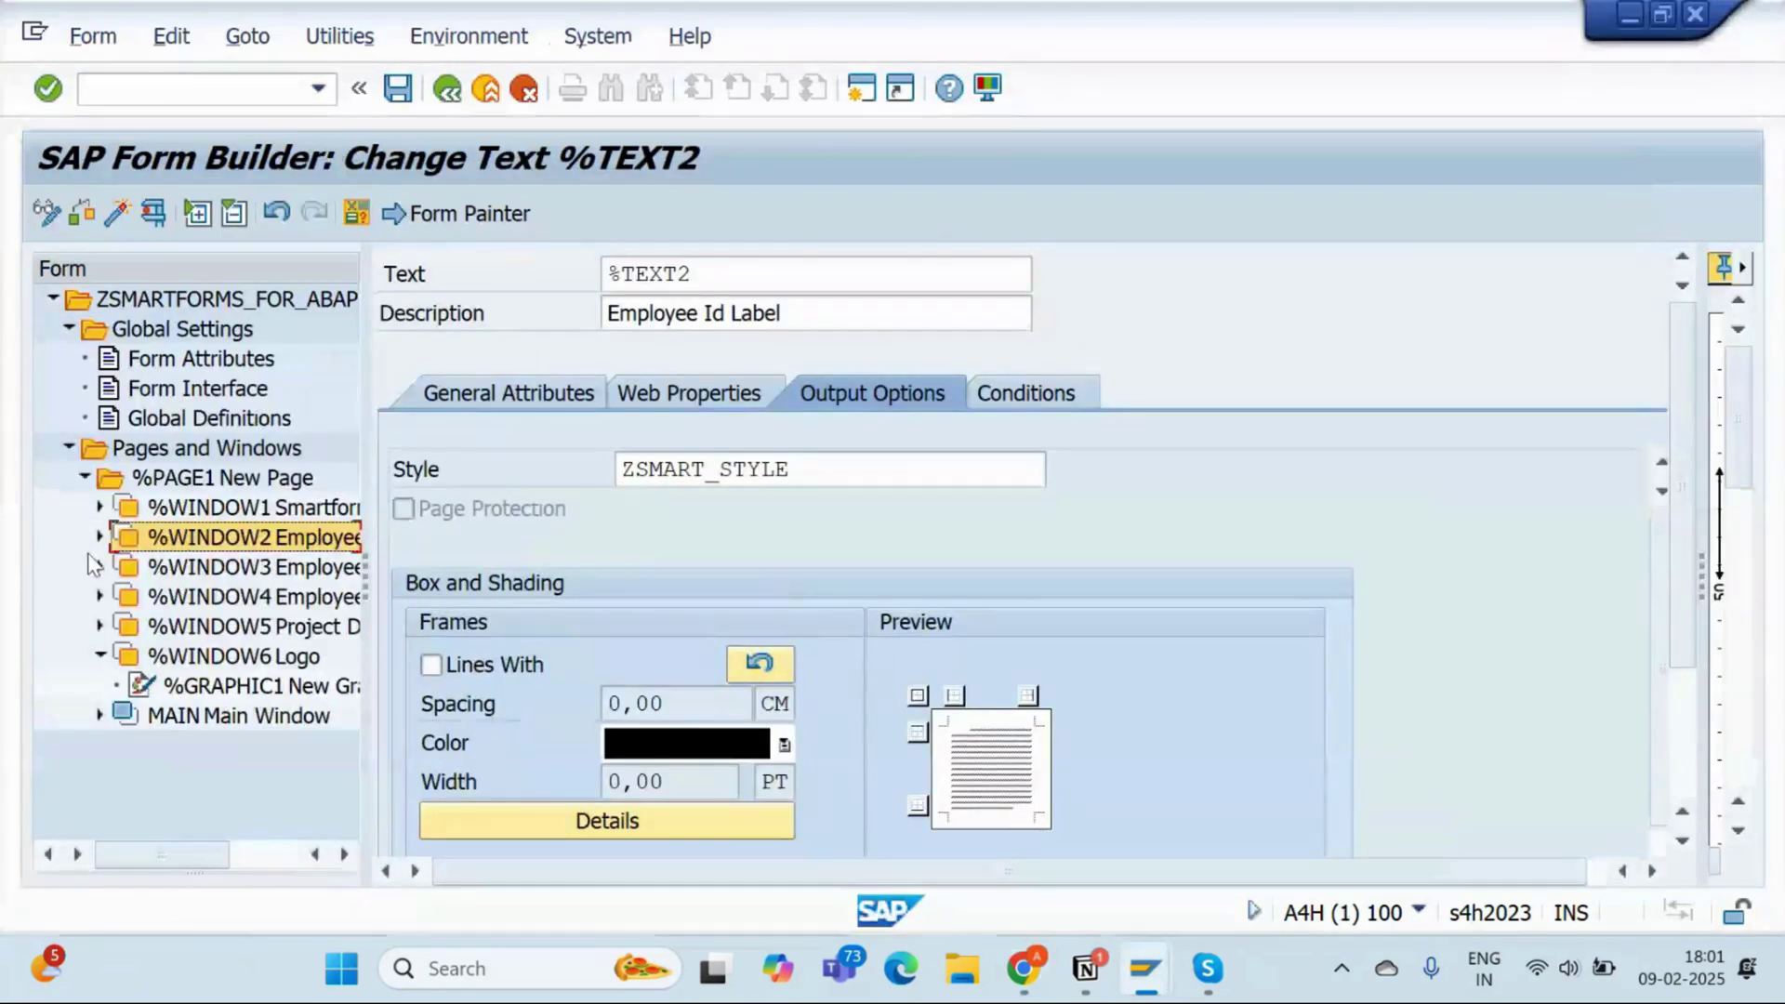
Assign style ZSMART_STYLE to text %TEXT4 under %WINDOW3
{"action": "left_click", "coordinate": [100, 567]}
{"action": "left_click", "coordinate": [213, 597]}
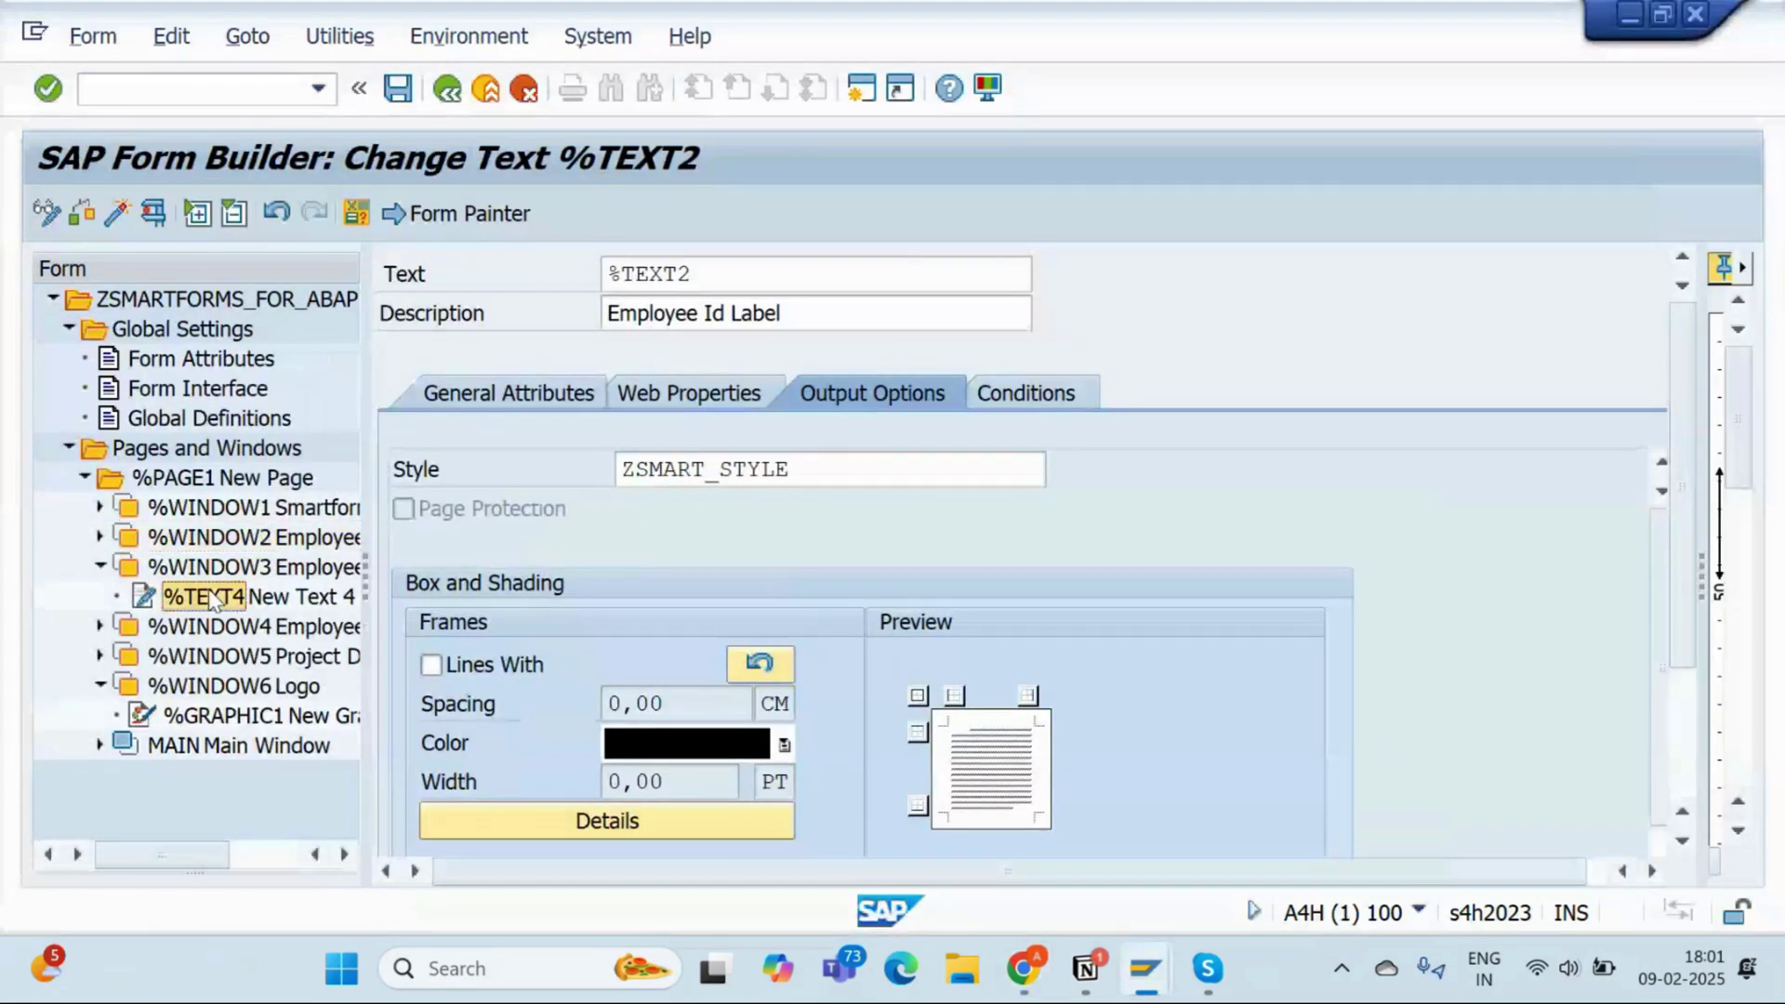
{"action": "left_click", "coordinate": [824, 473]}
{"action": "type", "text": "ZSMART_STYLE"}
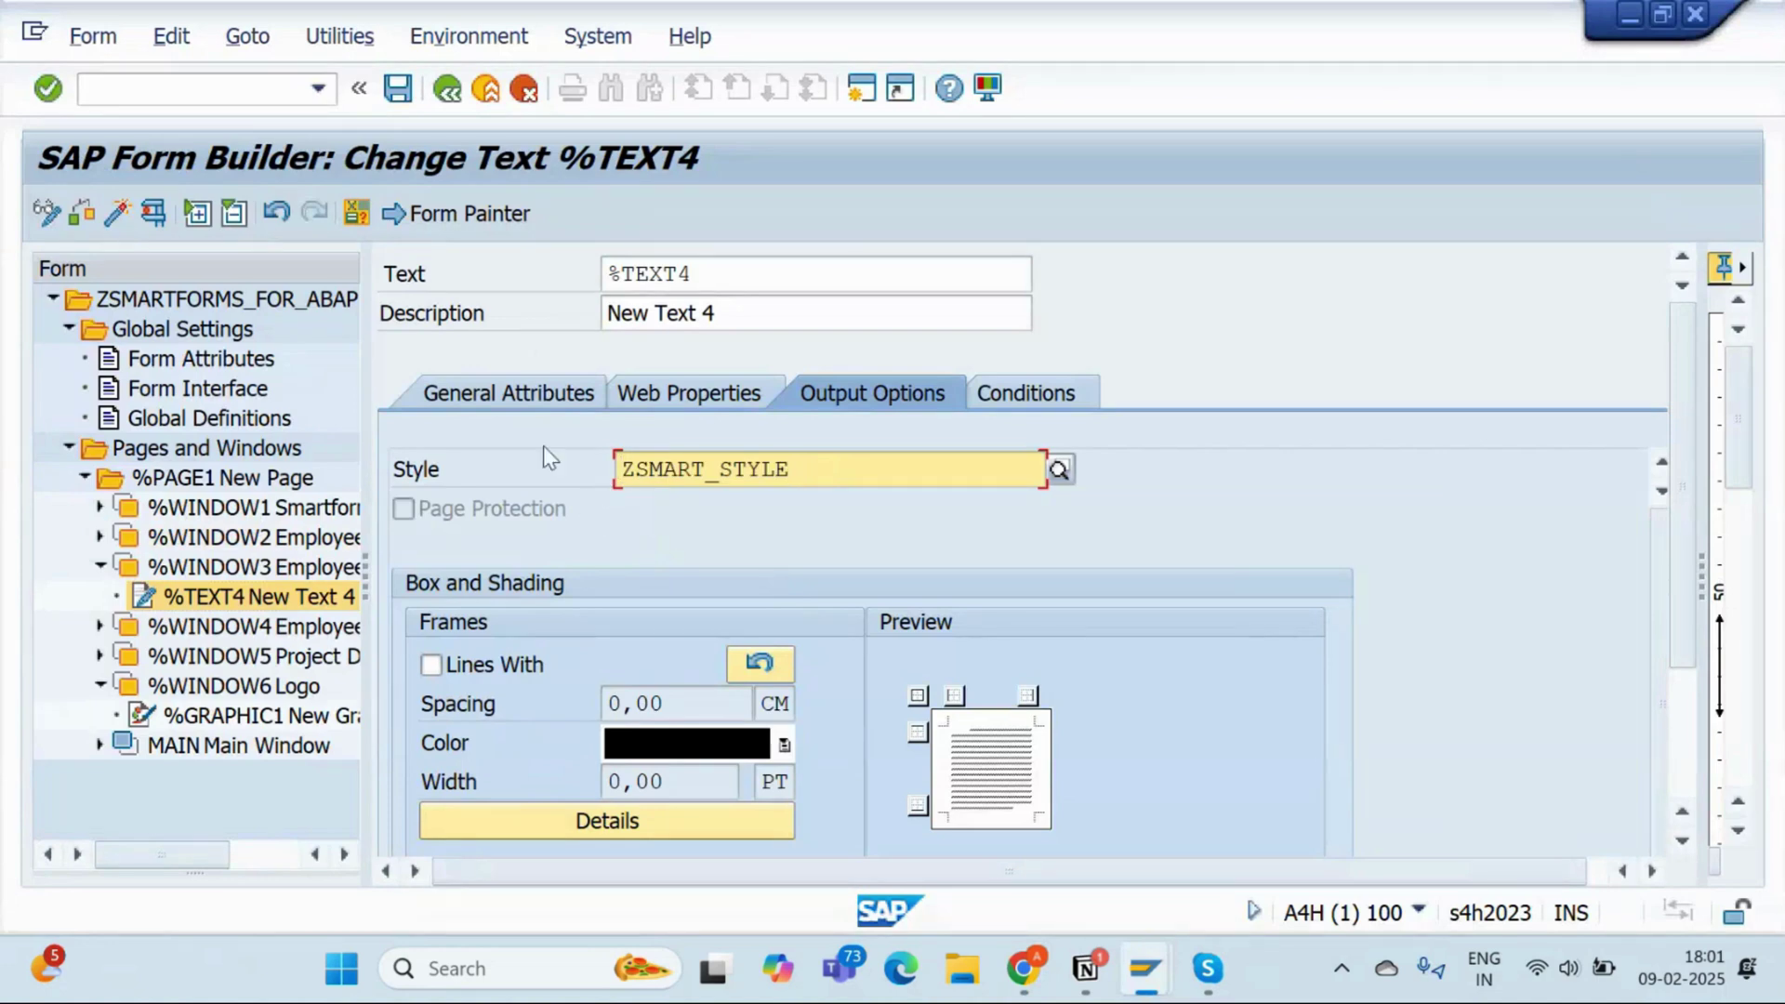
Apply paragraph format AC to the "Employee" line of text %TEXT4 in its text editor, and return to the form's output options
{"action": "left_click", "coordinate": [509, 394]}
{"action": "left_click", "coordinate": [416, 628]}
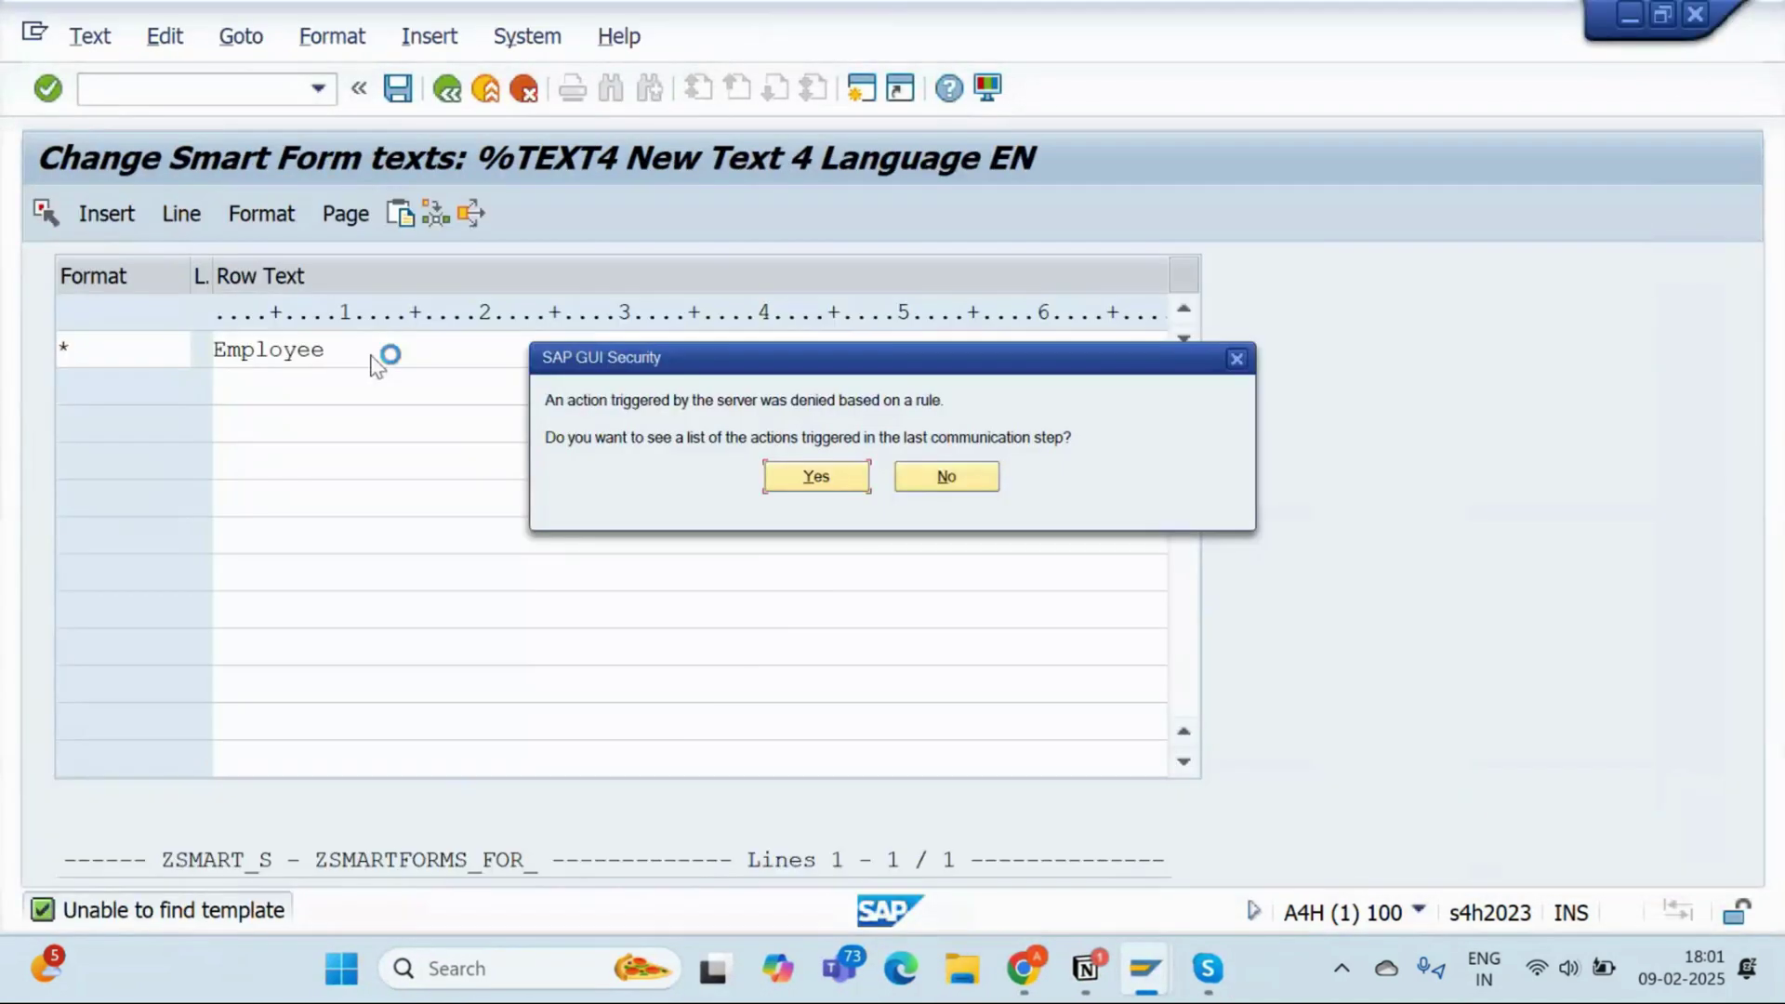
{"action": "left_click", "coordinate": [911, 476]}
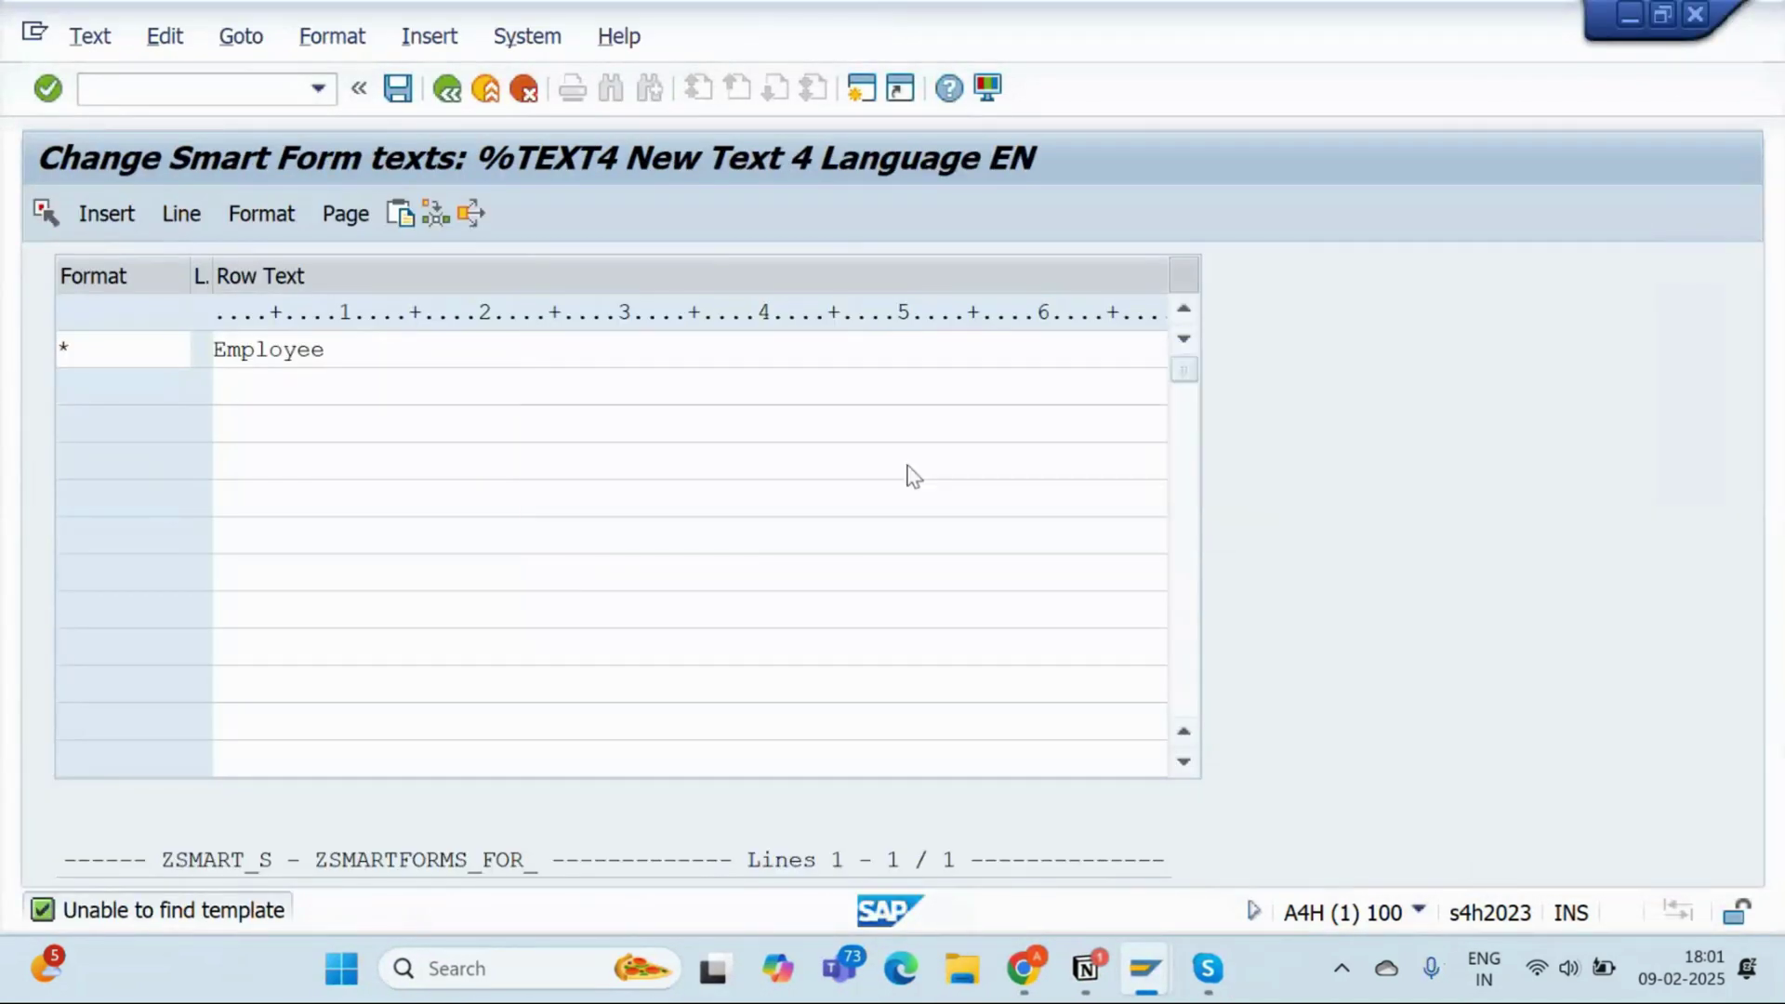
{"action": "left_click", "coordinate": [173, 350]}
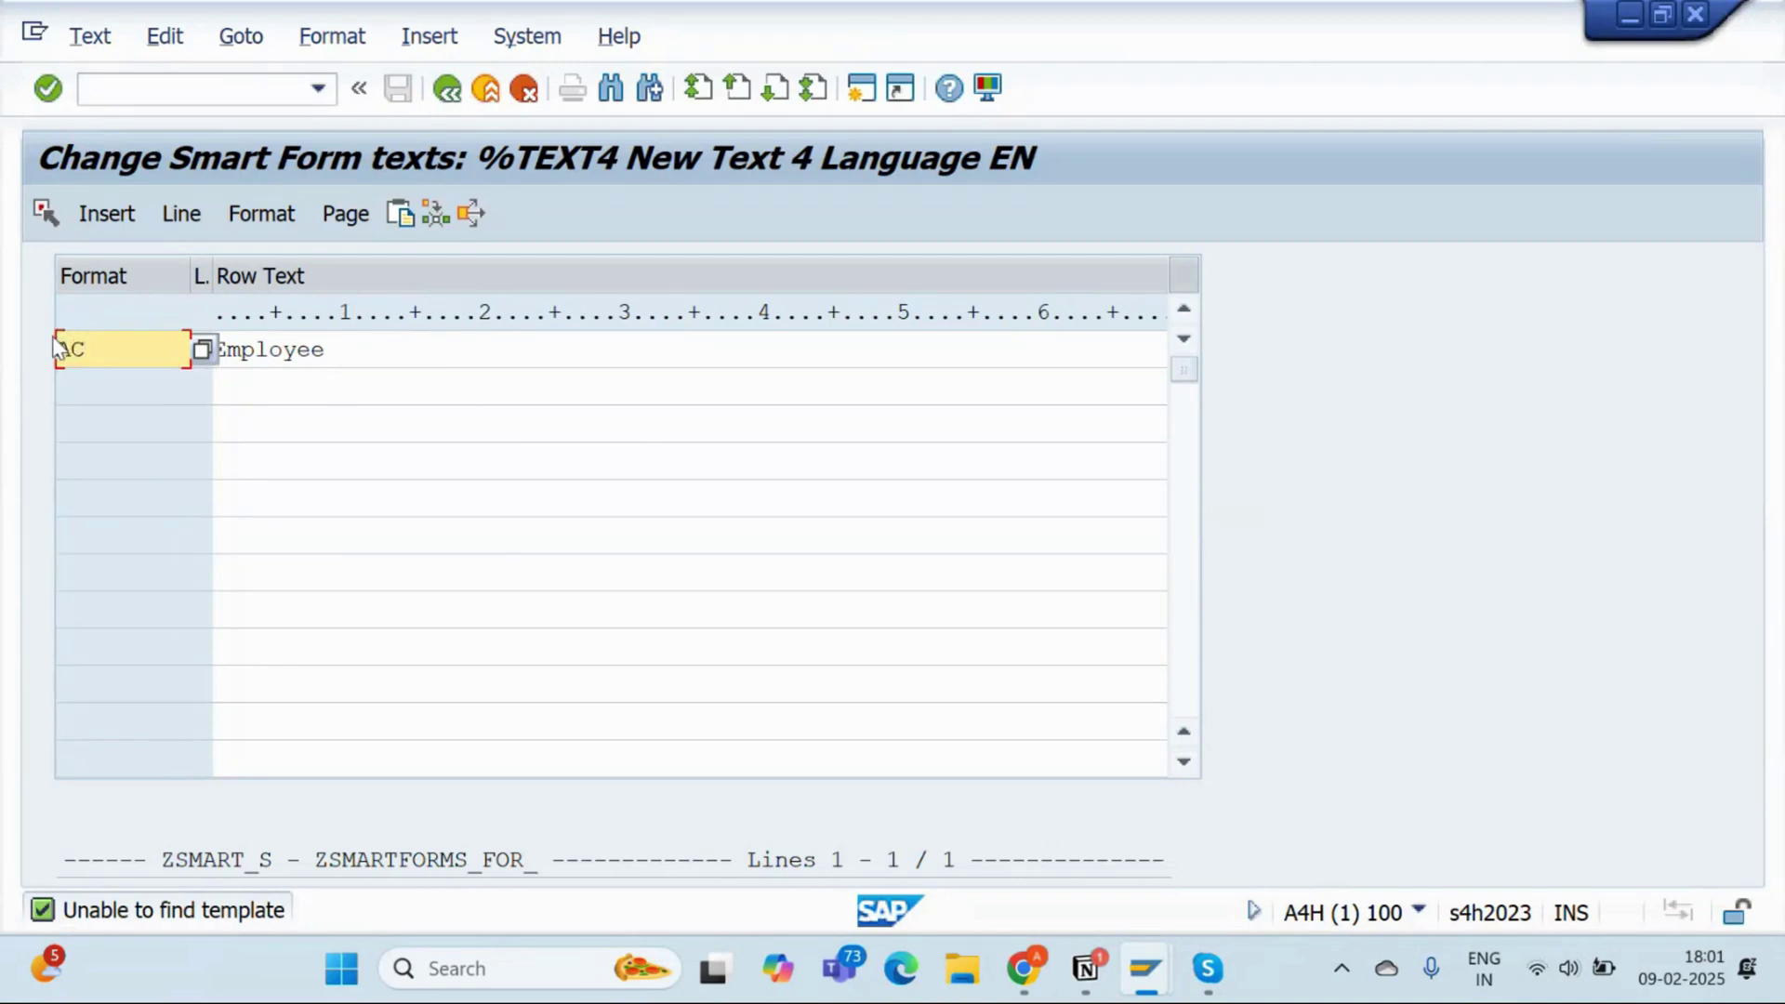
{"action": "key", "text": "alt+Tab"}
{"action": "key", "text": "alt+Tab"}
{"action": "key", "text": "alt+Tab"}
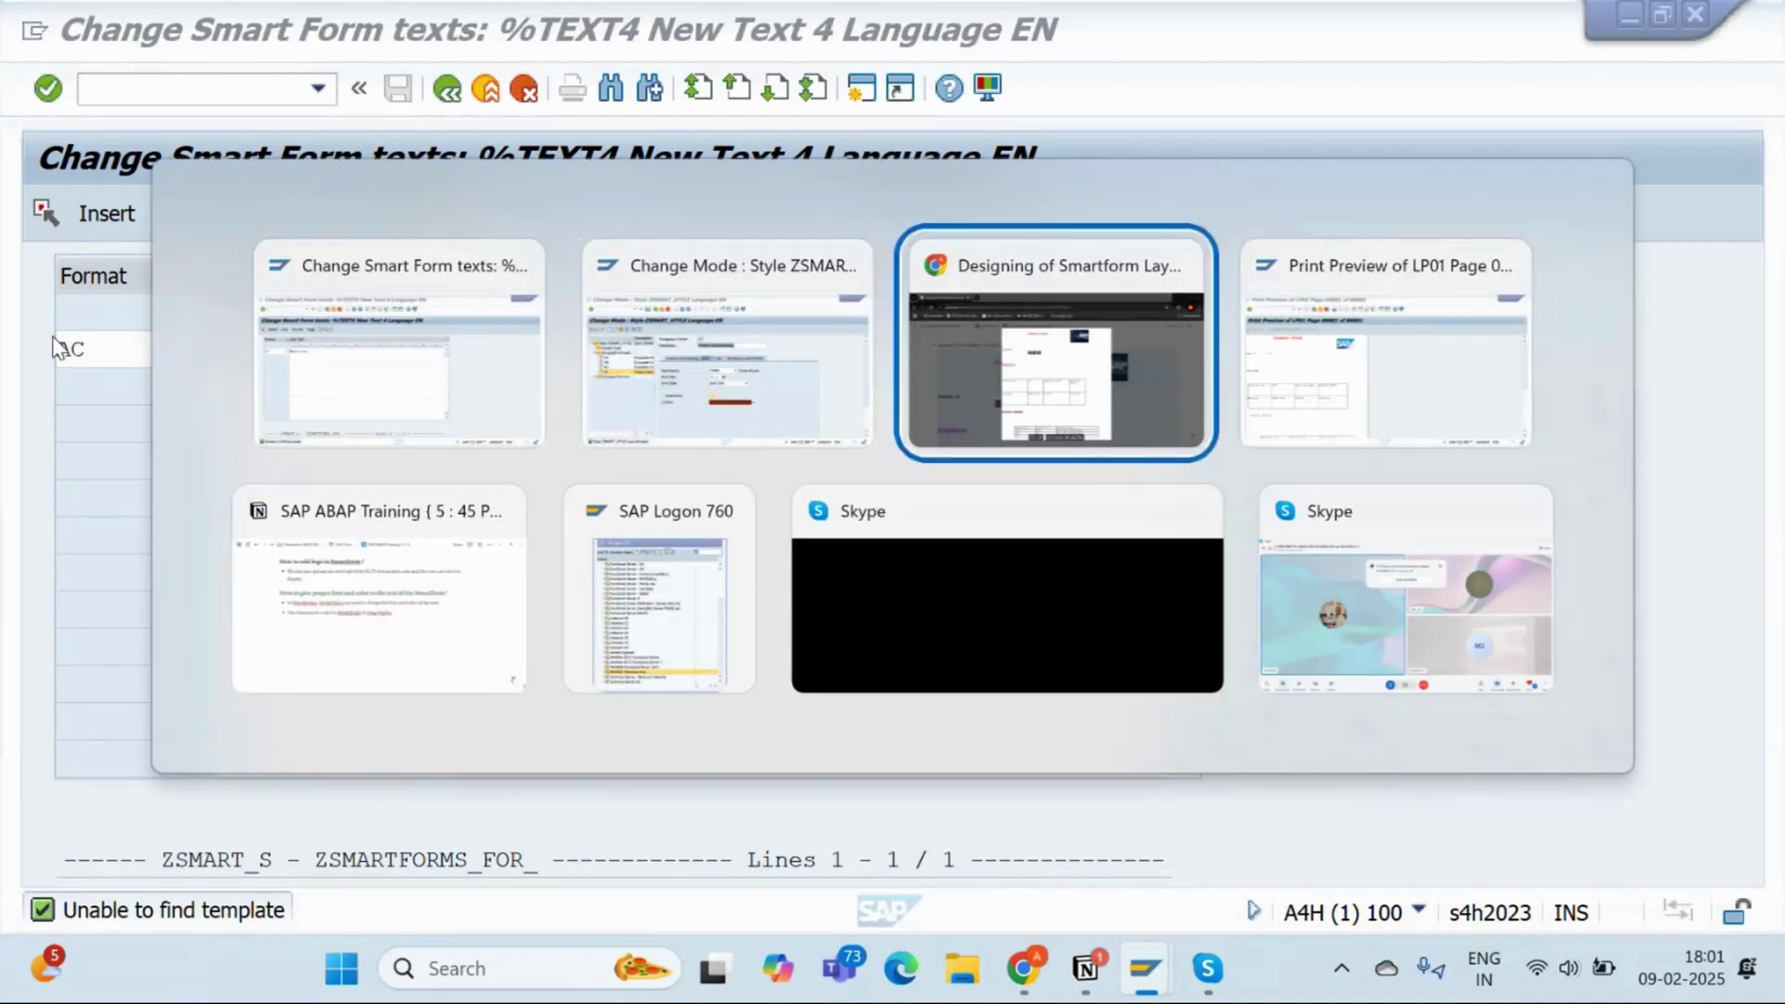
{"action": "key", "text": "alt+shift+Tab"}
{"action": "key", "text": "alt+shift+Tab"}
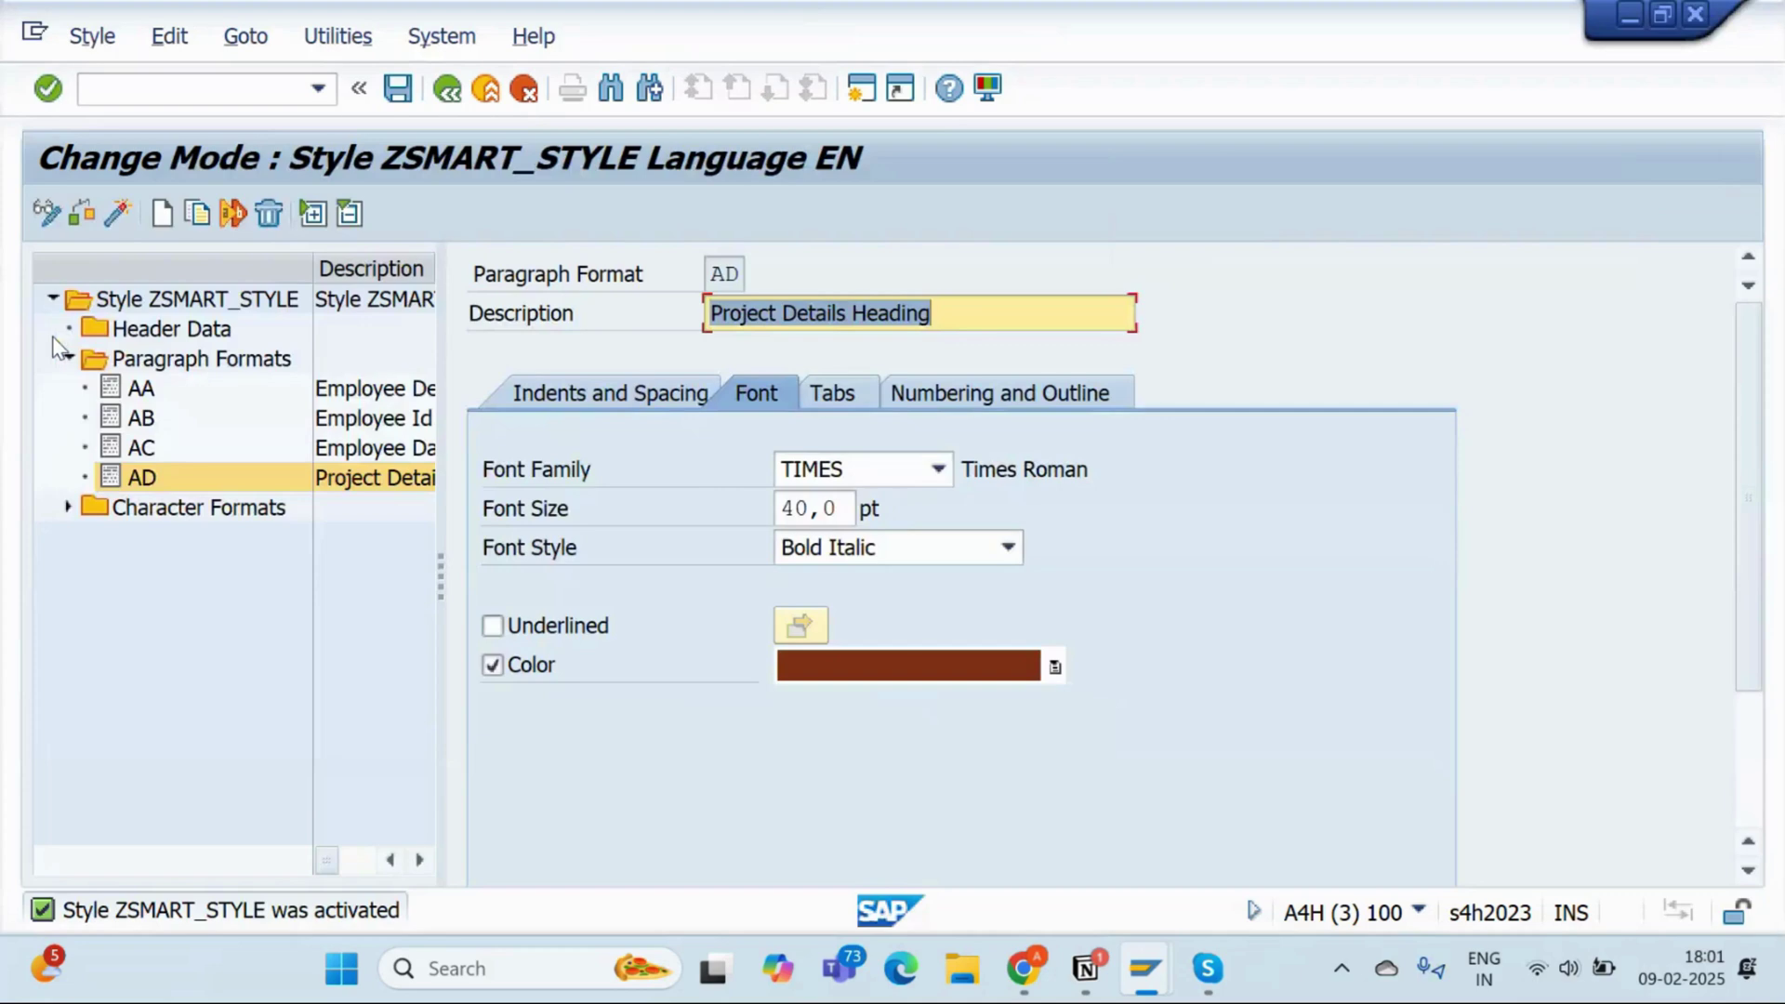
{"action": "key", "text": "alt+Tab"}
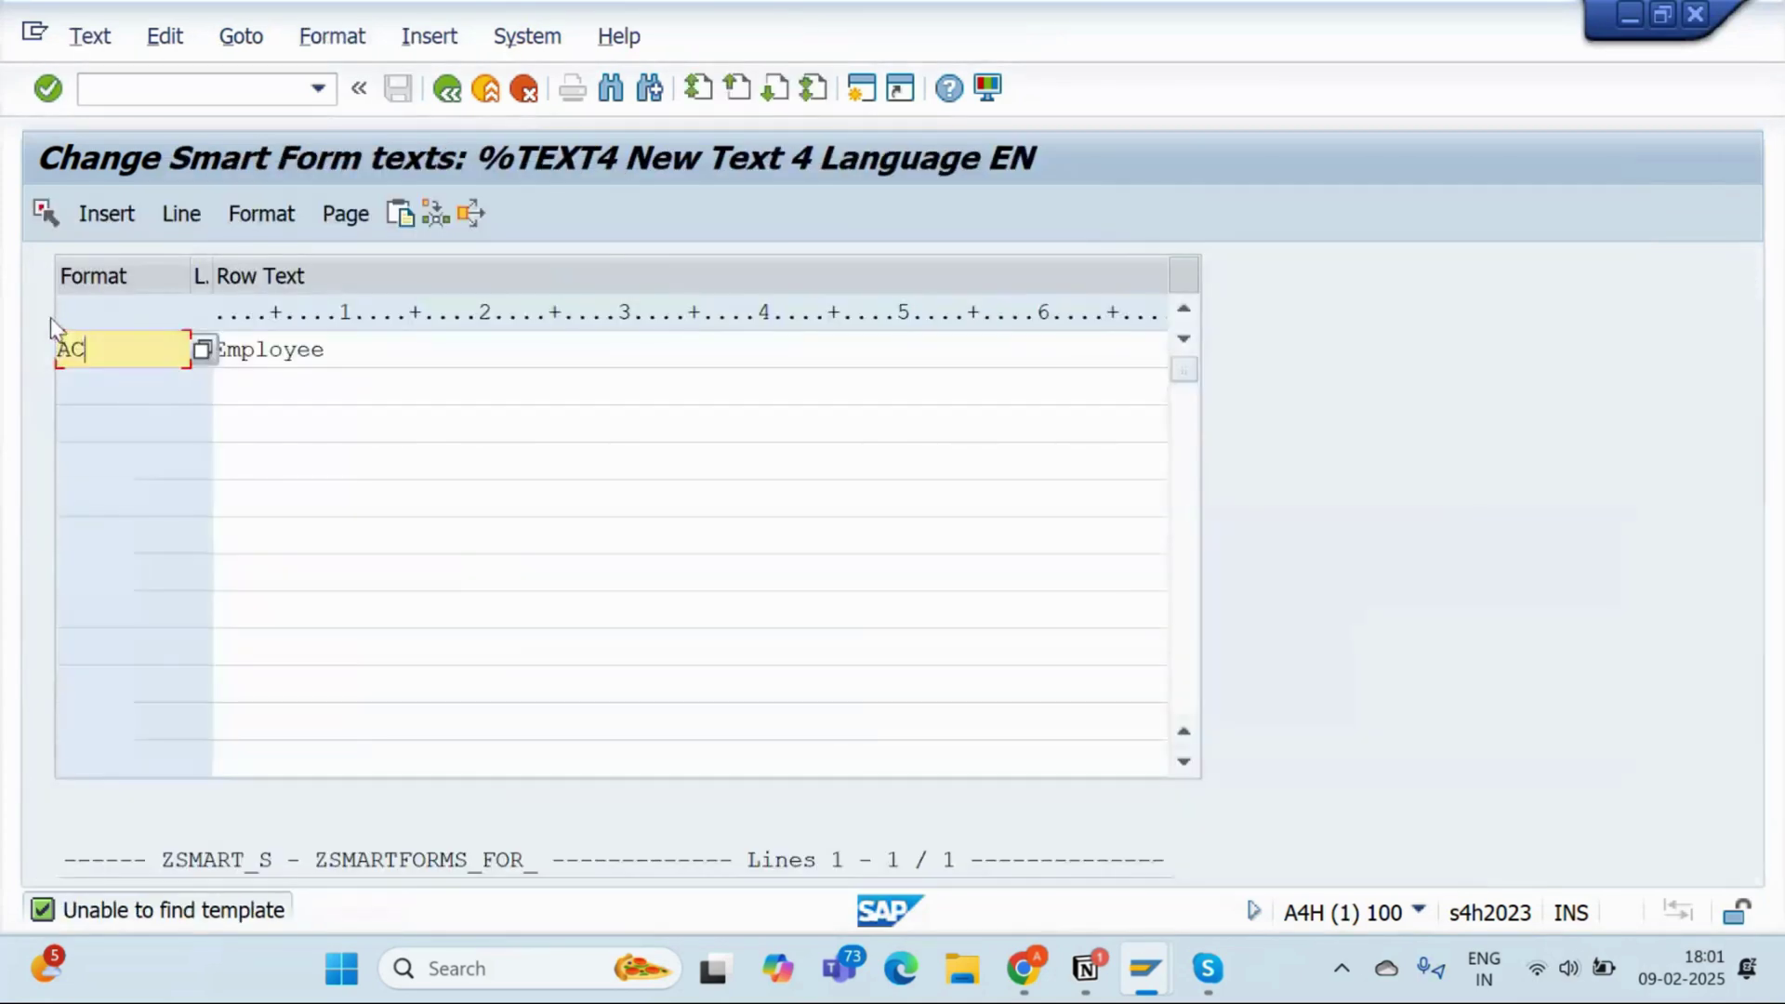
{"action": "left_click", "coordinate": [446, 90]}
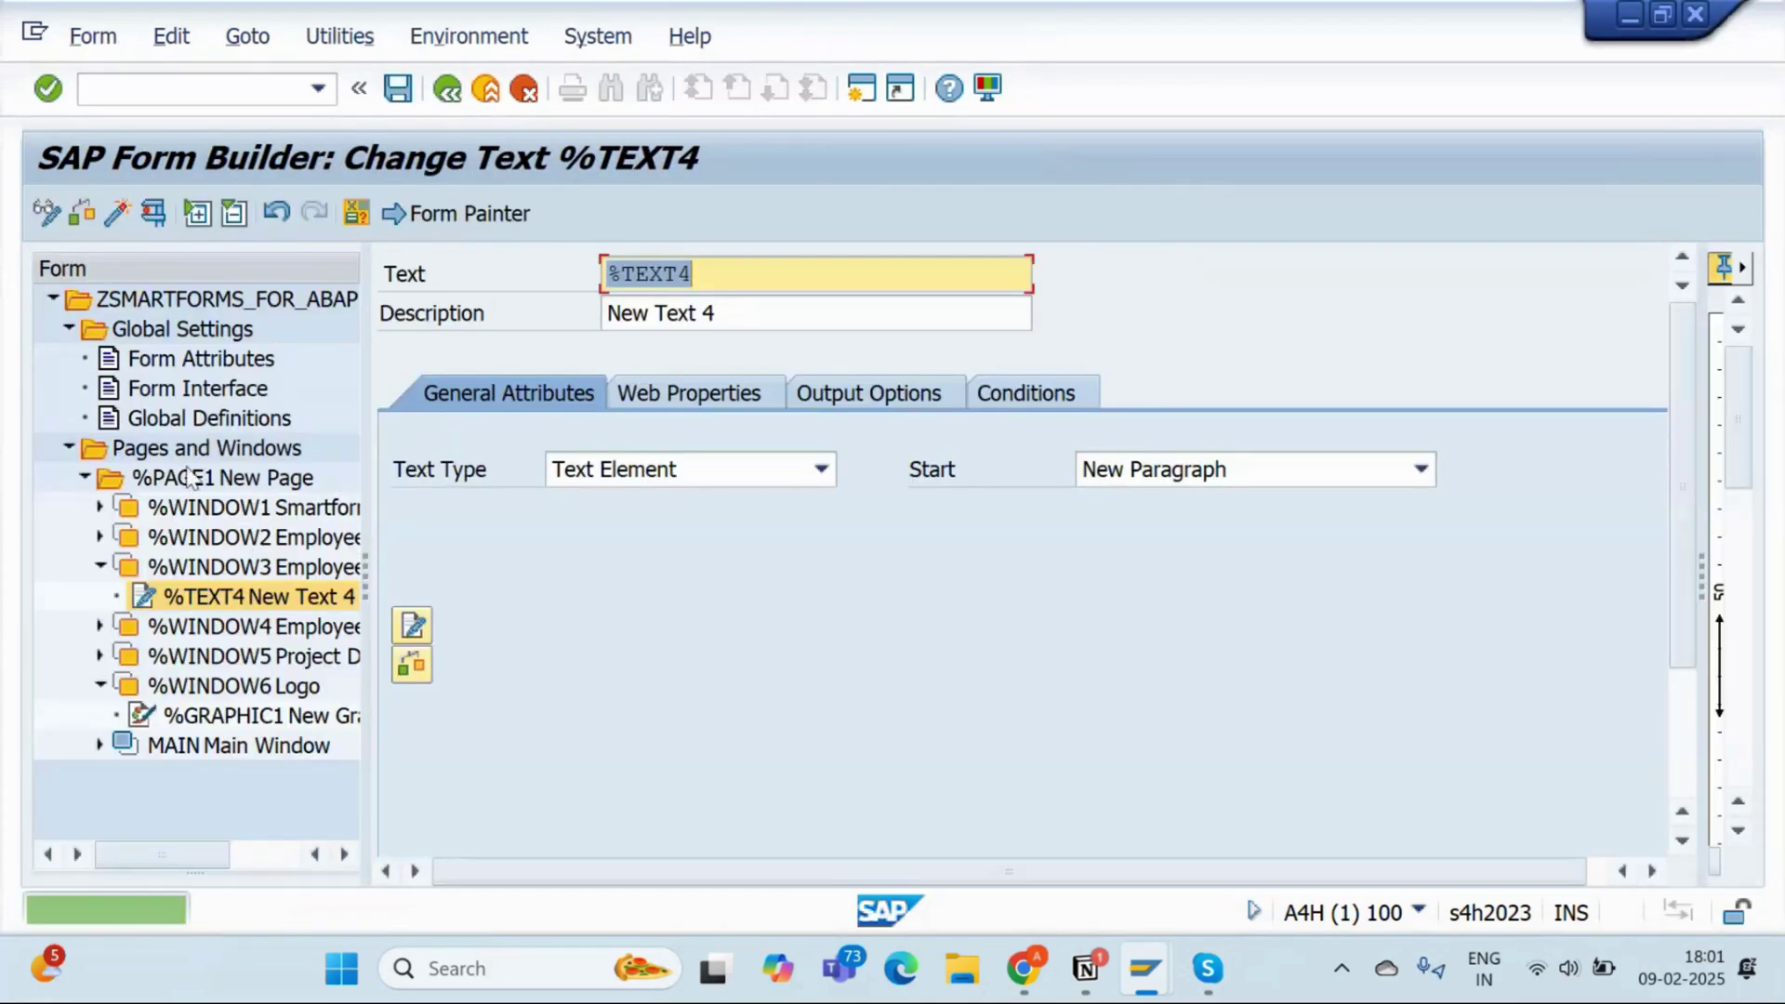
{"action": "left_click", "coordinate": [898, 389]}
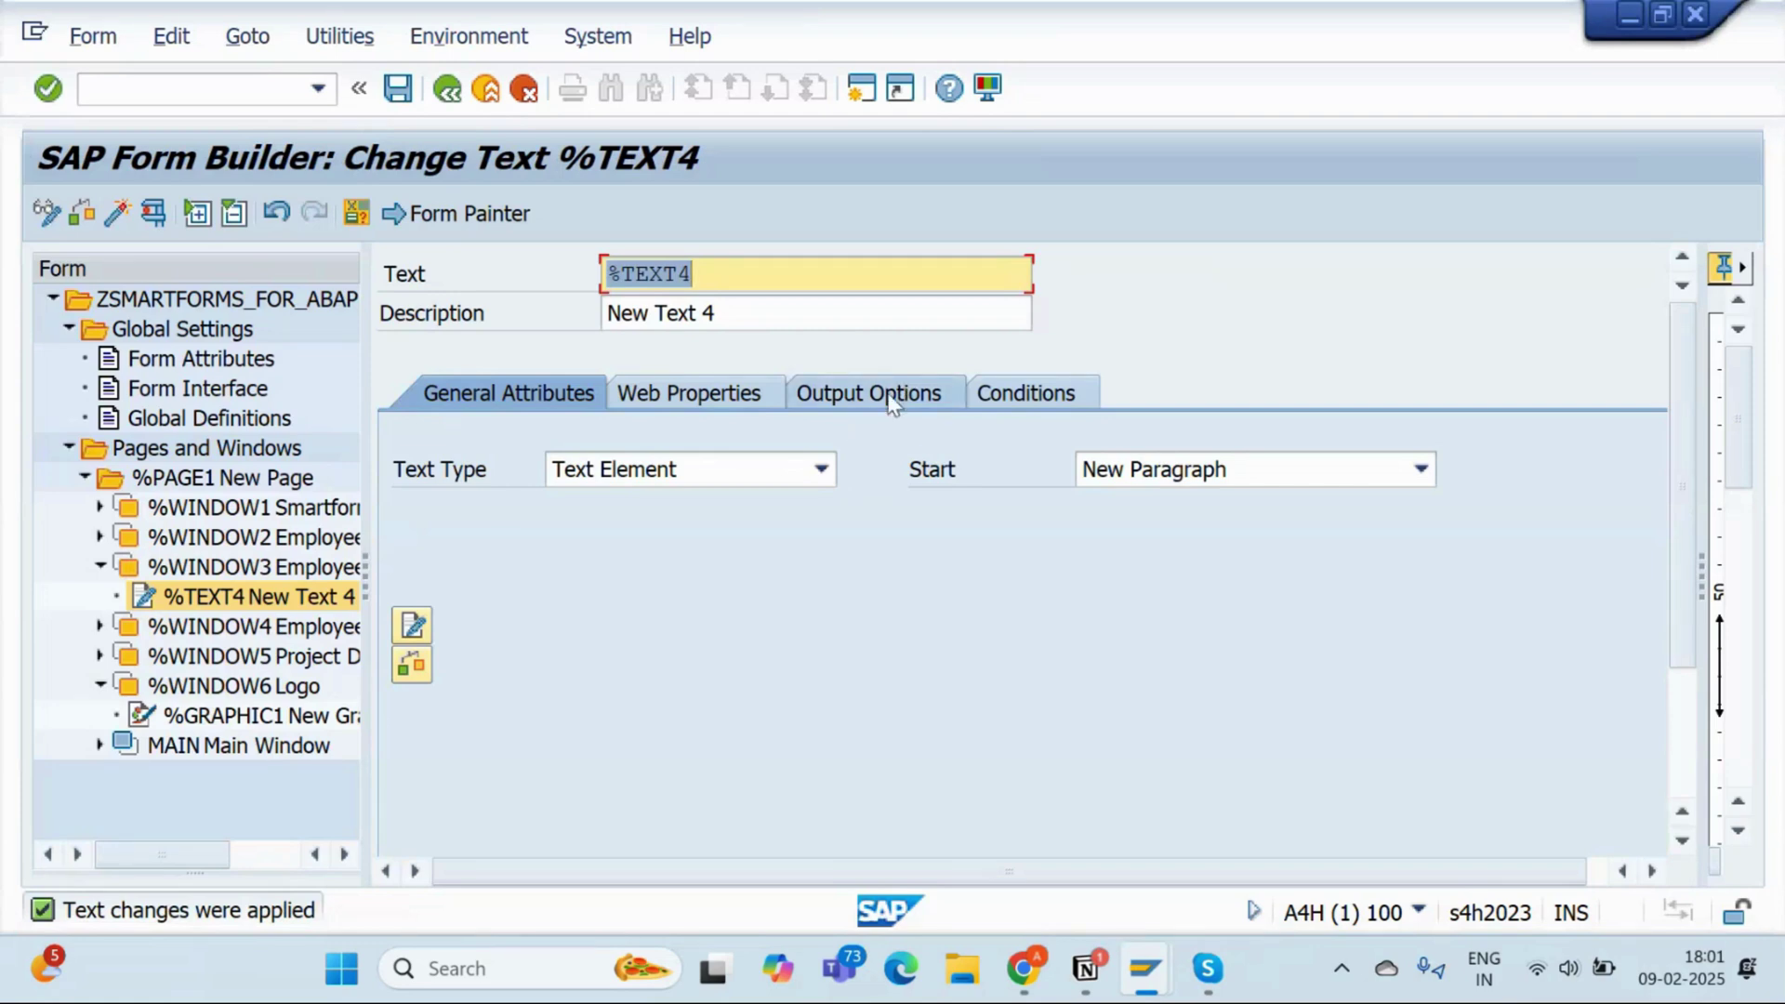
Assign style ZSMART_STYLE to the Project Details Label text %TEXT13 under %WINDOW5
{"action": "left_click", "coordinate": [101, 569]}
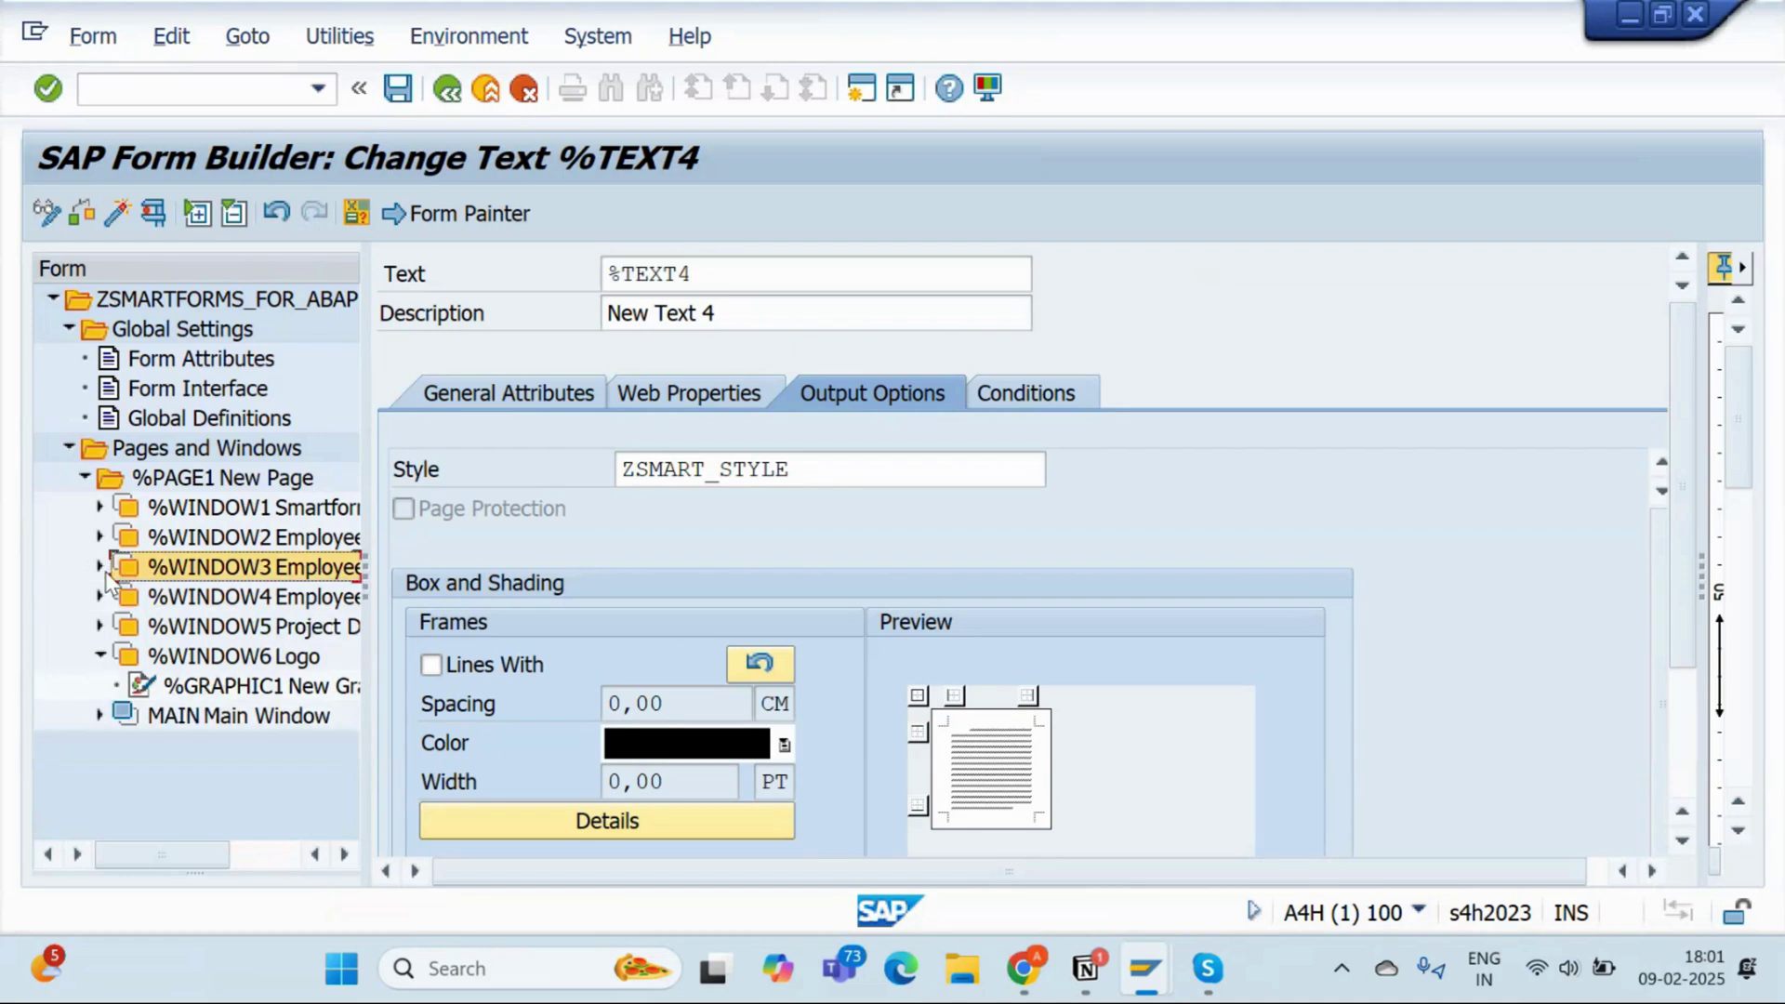
{"action": "left_click", "coordinate": [100, 626]}
{"action": "left_click", "coordinate": [219, 664]}
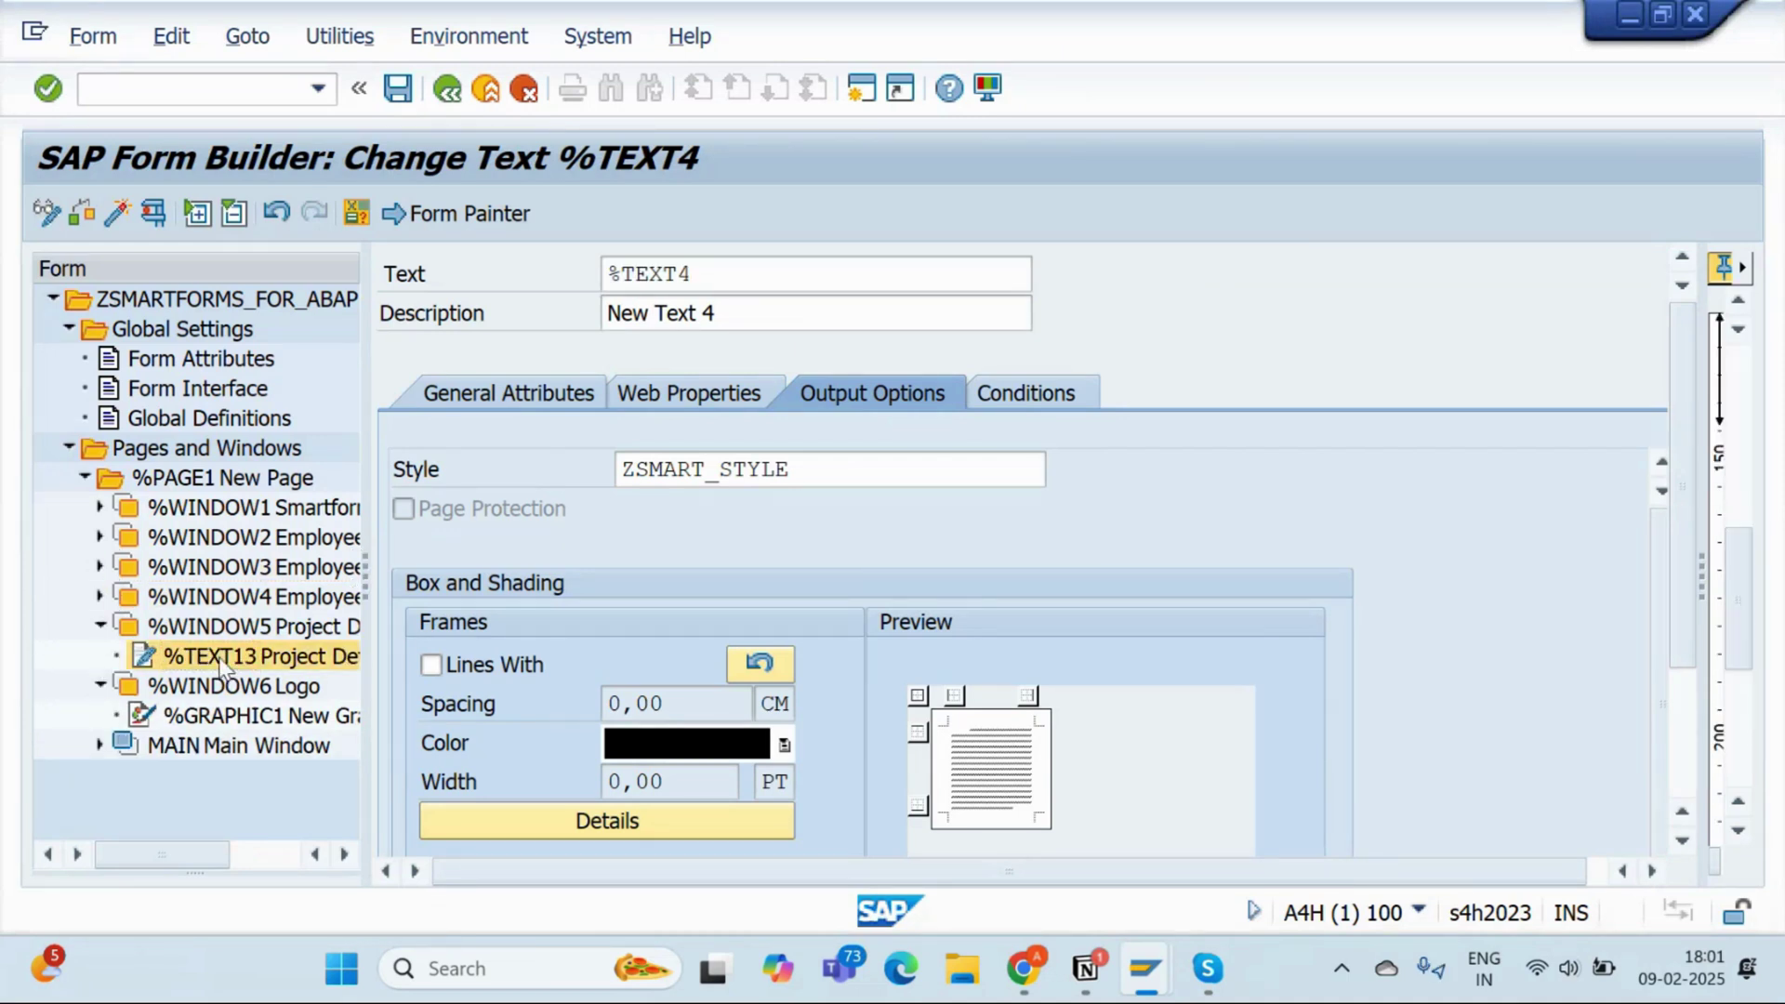
{"action": "left_click", "coordinate": [893, 476]}
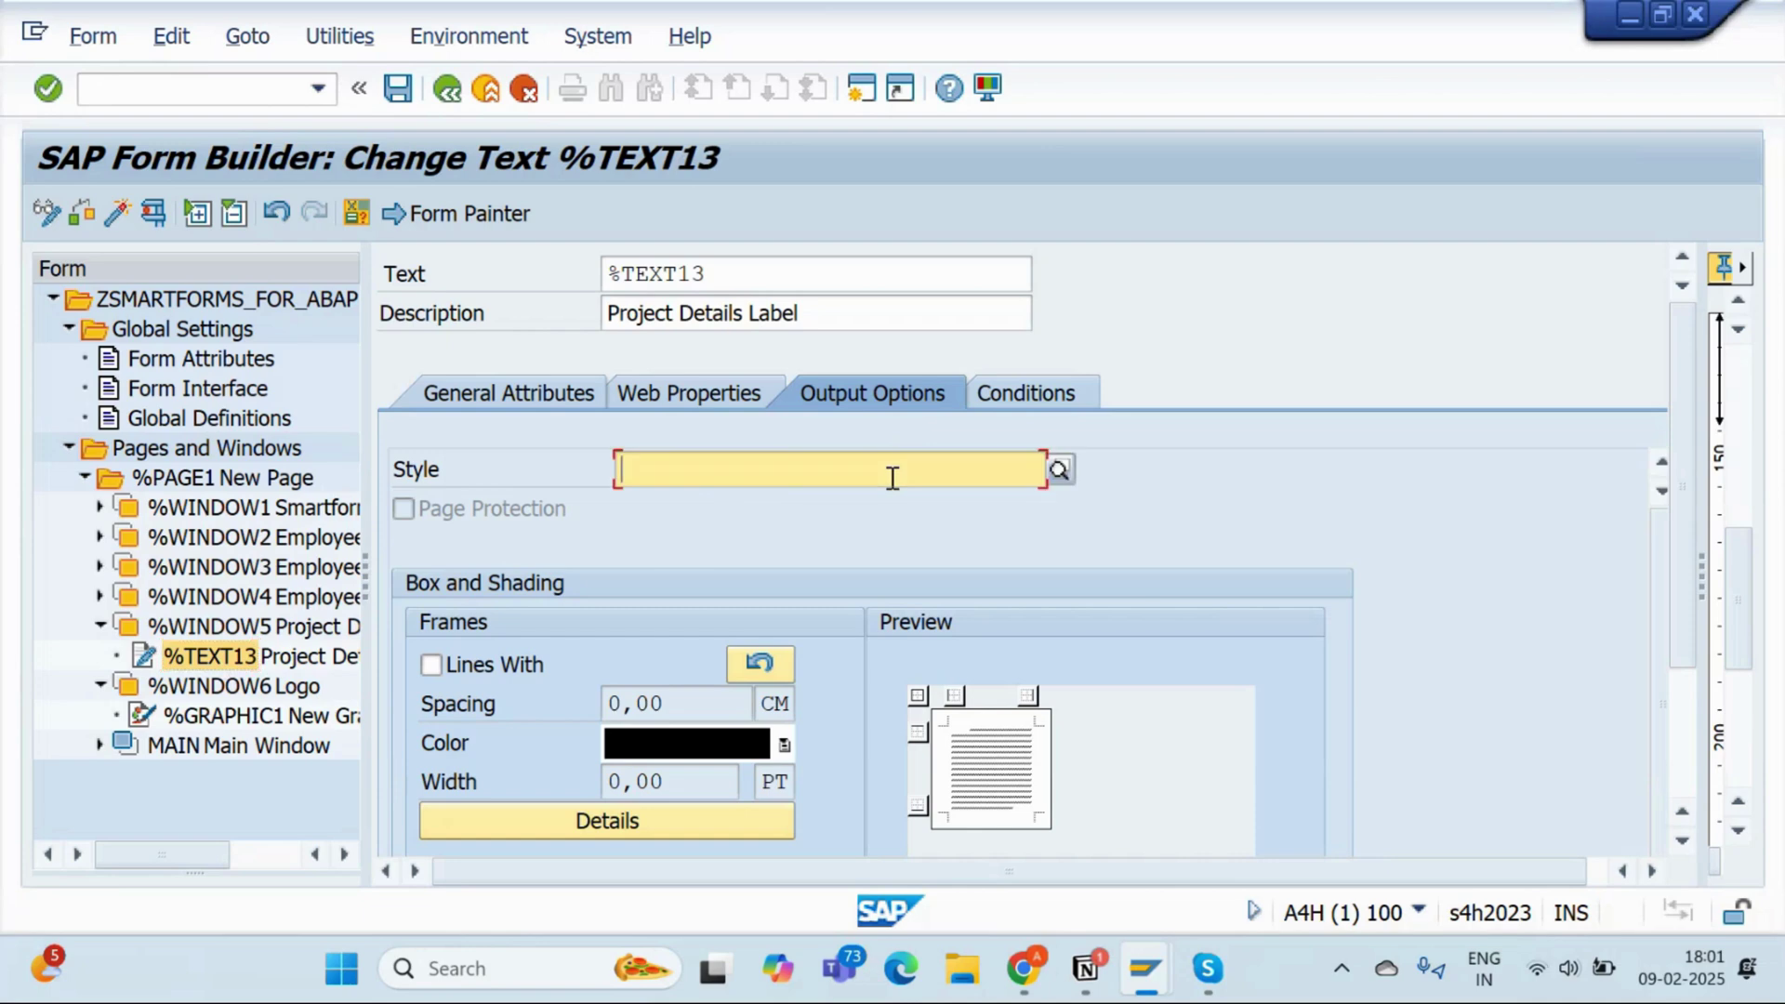
{"action": "type", "text": "ZSMART_STYLE"}
Apply paragraph format AD to the "Project Details" line of text %TEXT13 in its text editor, and return to the form's output options
{"action": "left_click", "coordinate": [509, 394]}
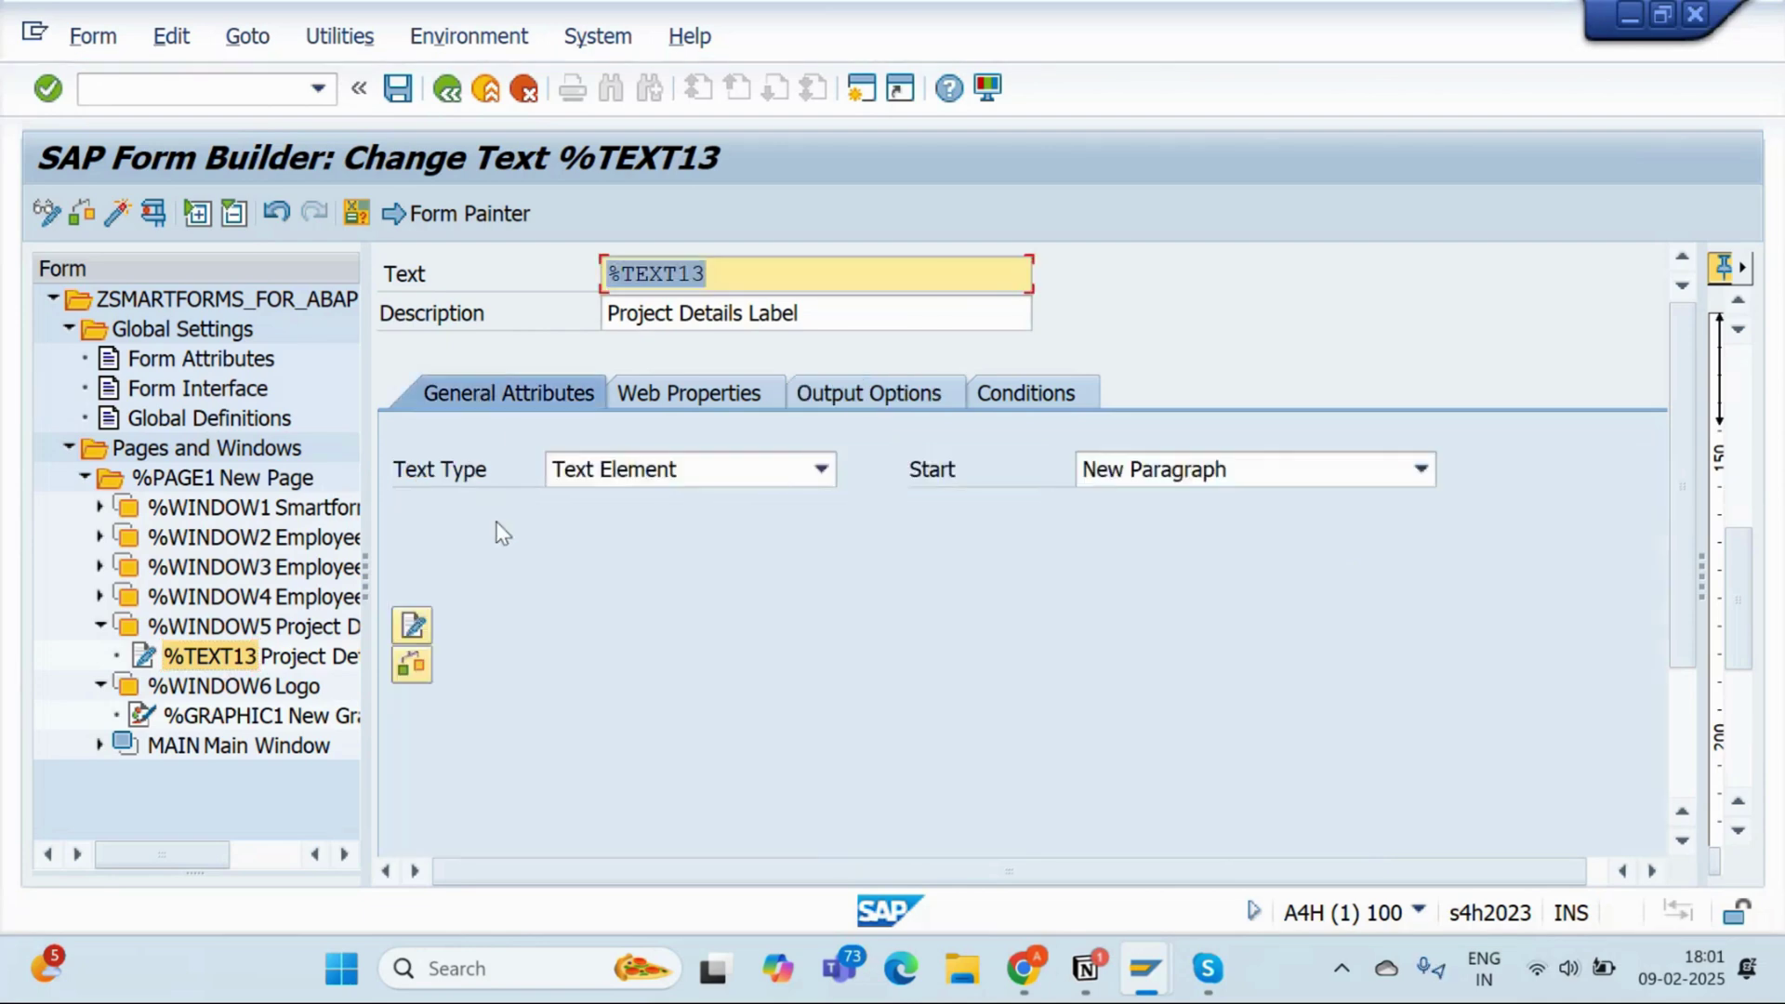
{"action": "left_click", "coordinate": [414, 623]}
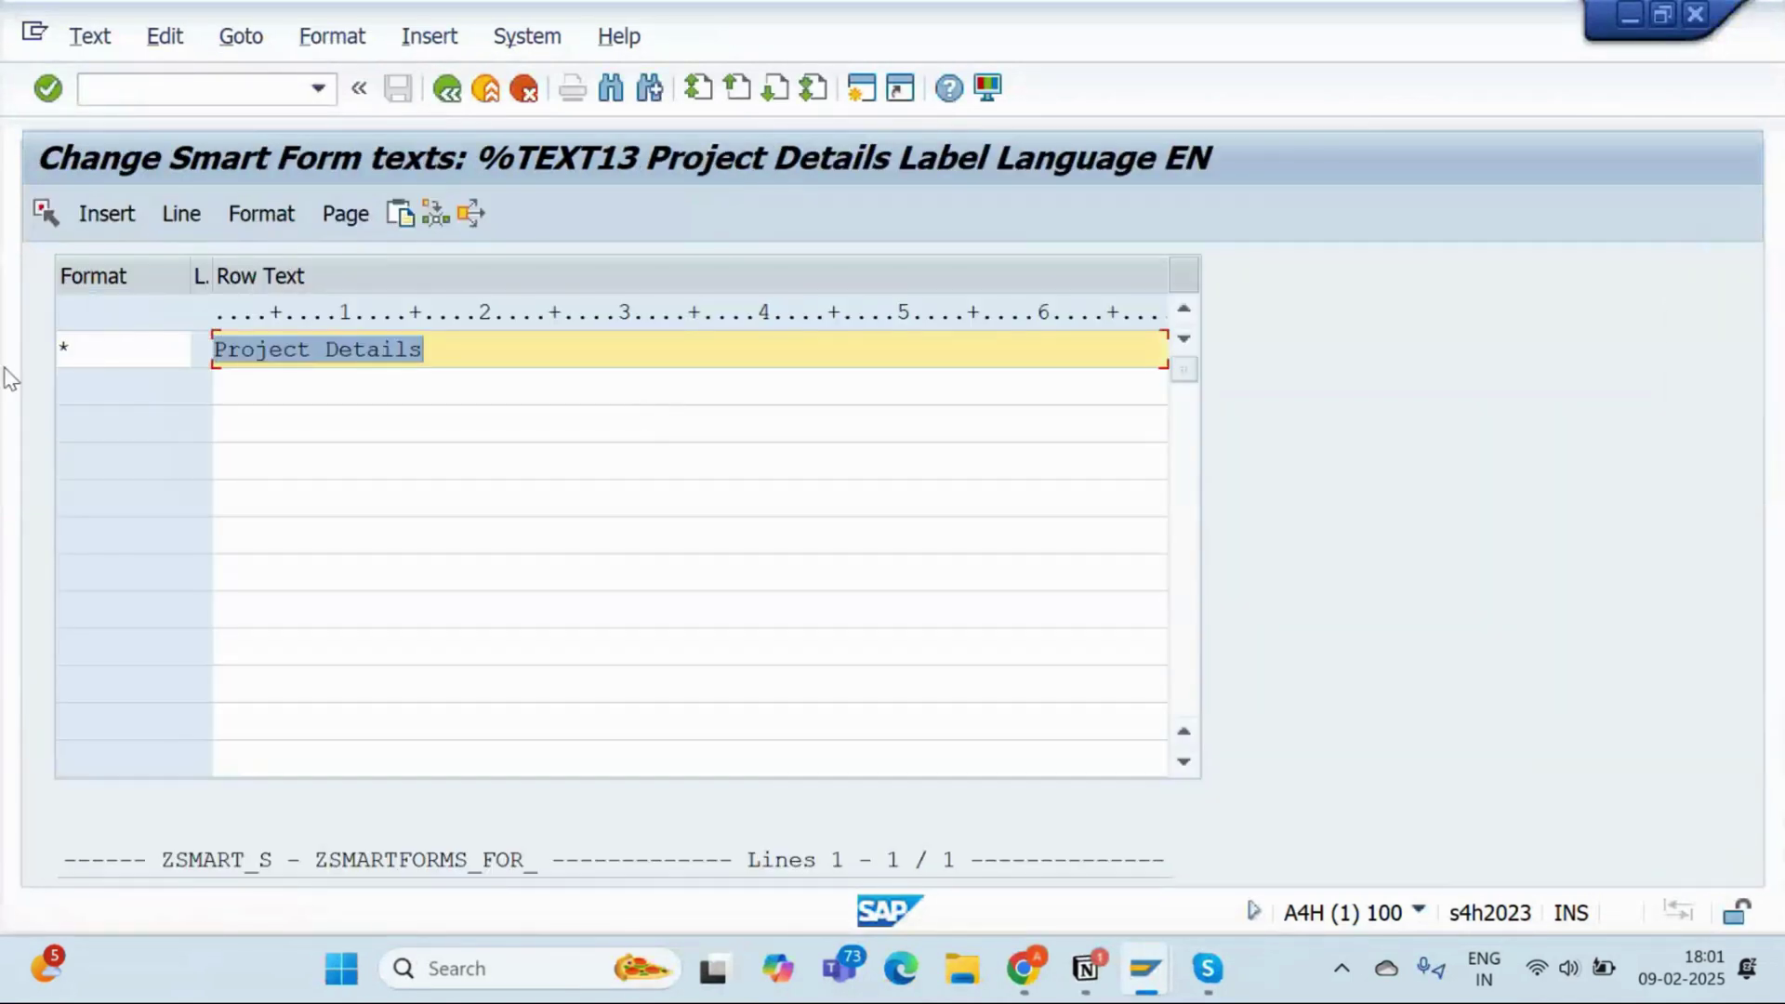
{"action": "type", "text": "AC"}
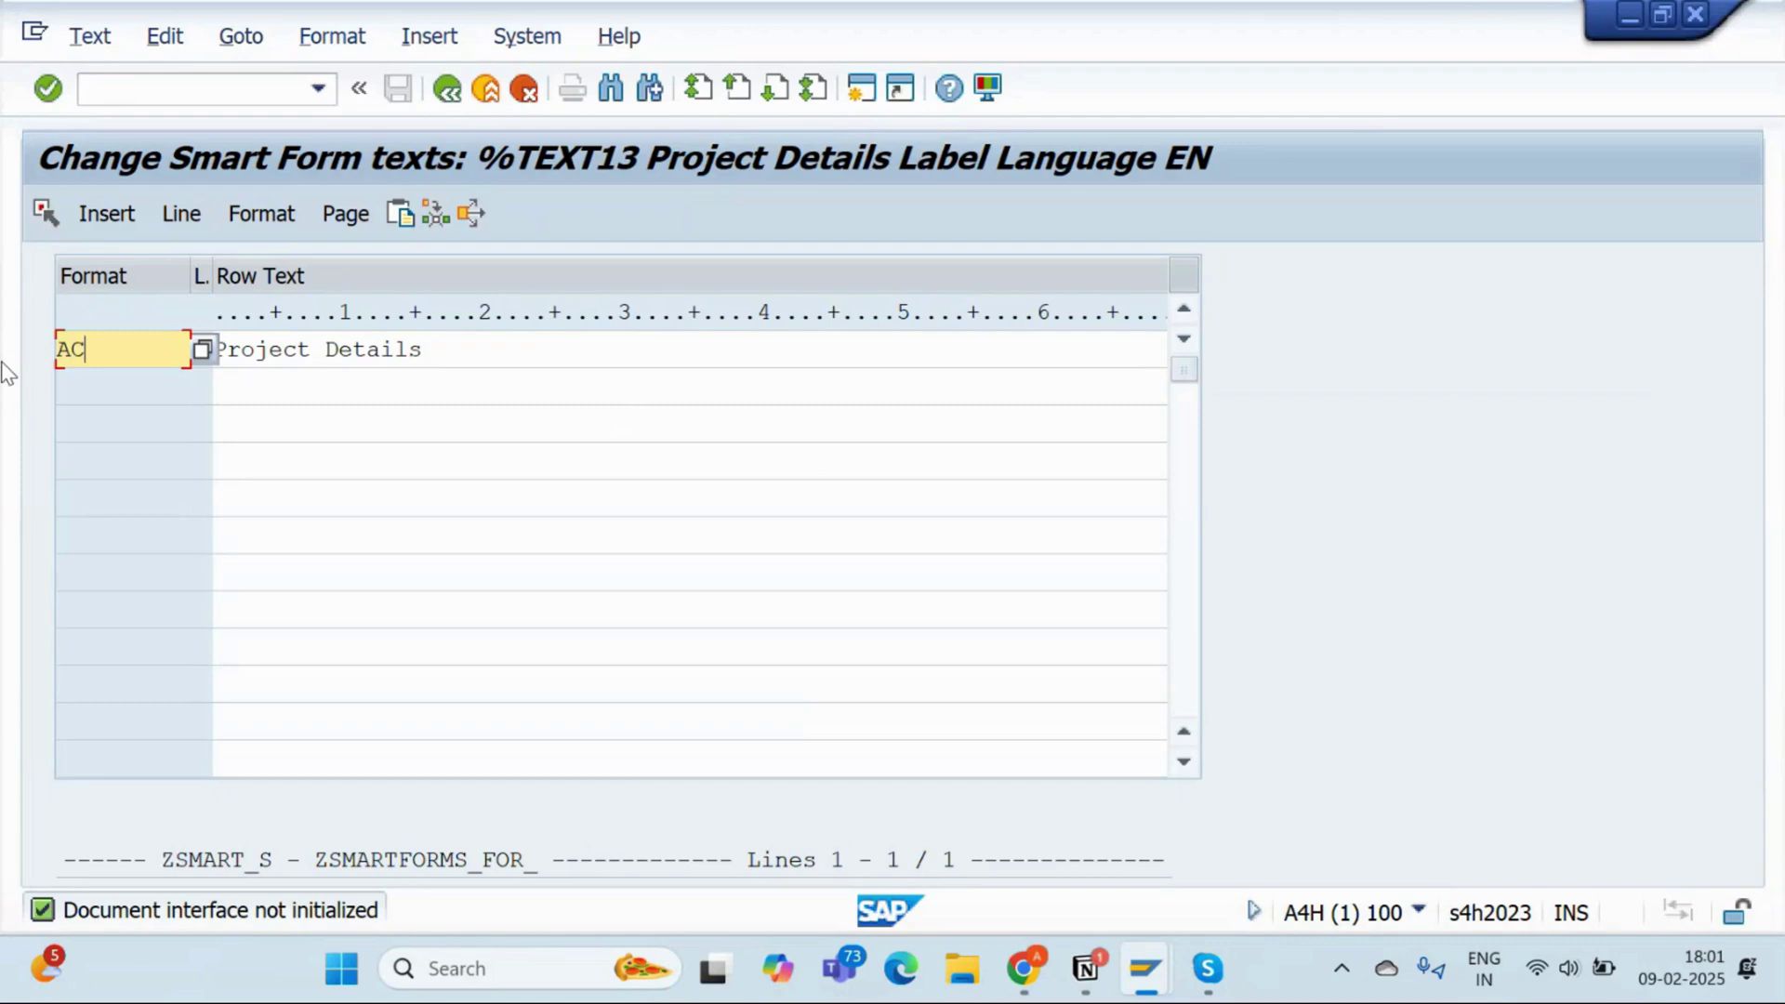
{"action": "key", "text": "BackSpace"}
{"action": "type", "text": "D"}
{"action": "left_click", "coordinate": [448, 88]}
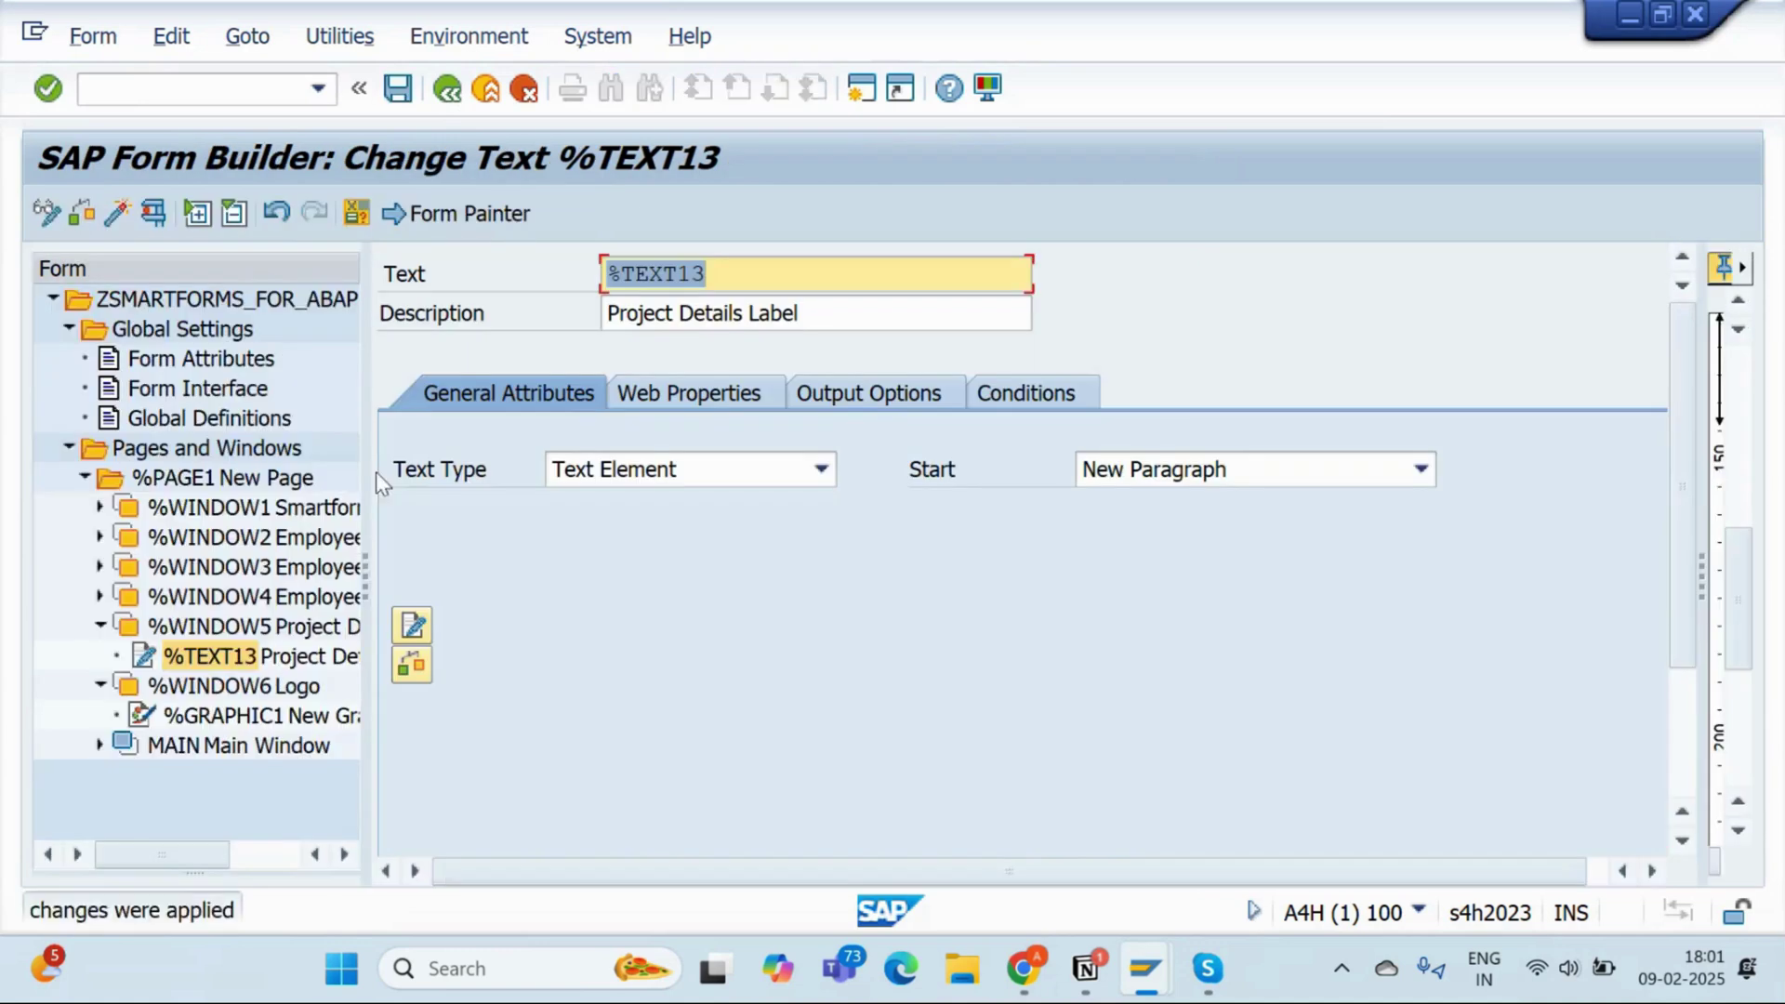
{"action": "left_click", "coordinate": [846, 394]}
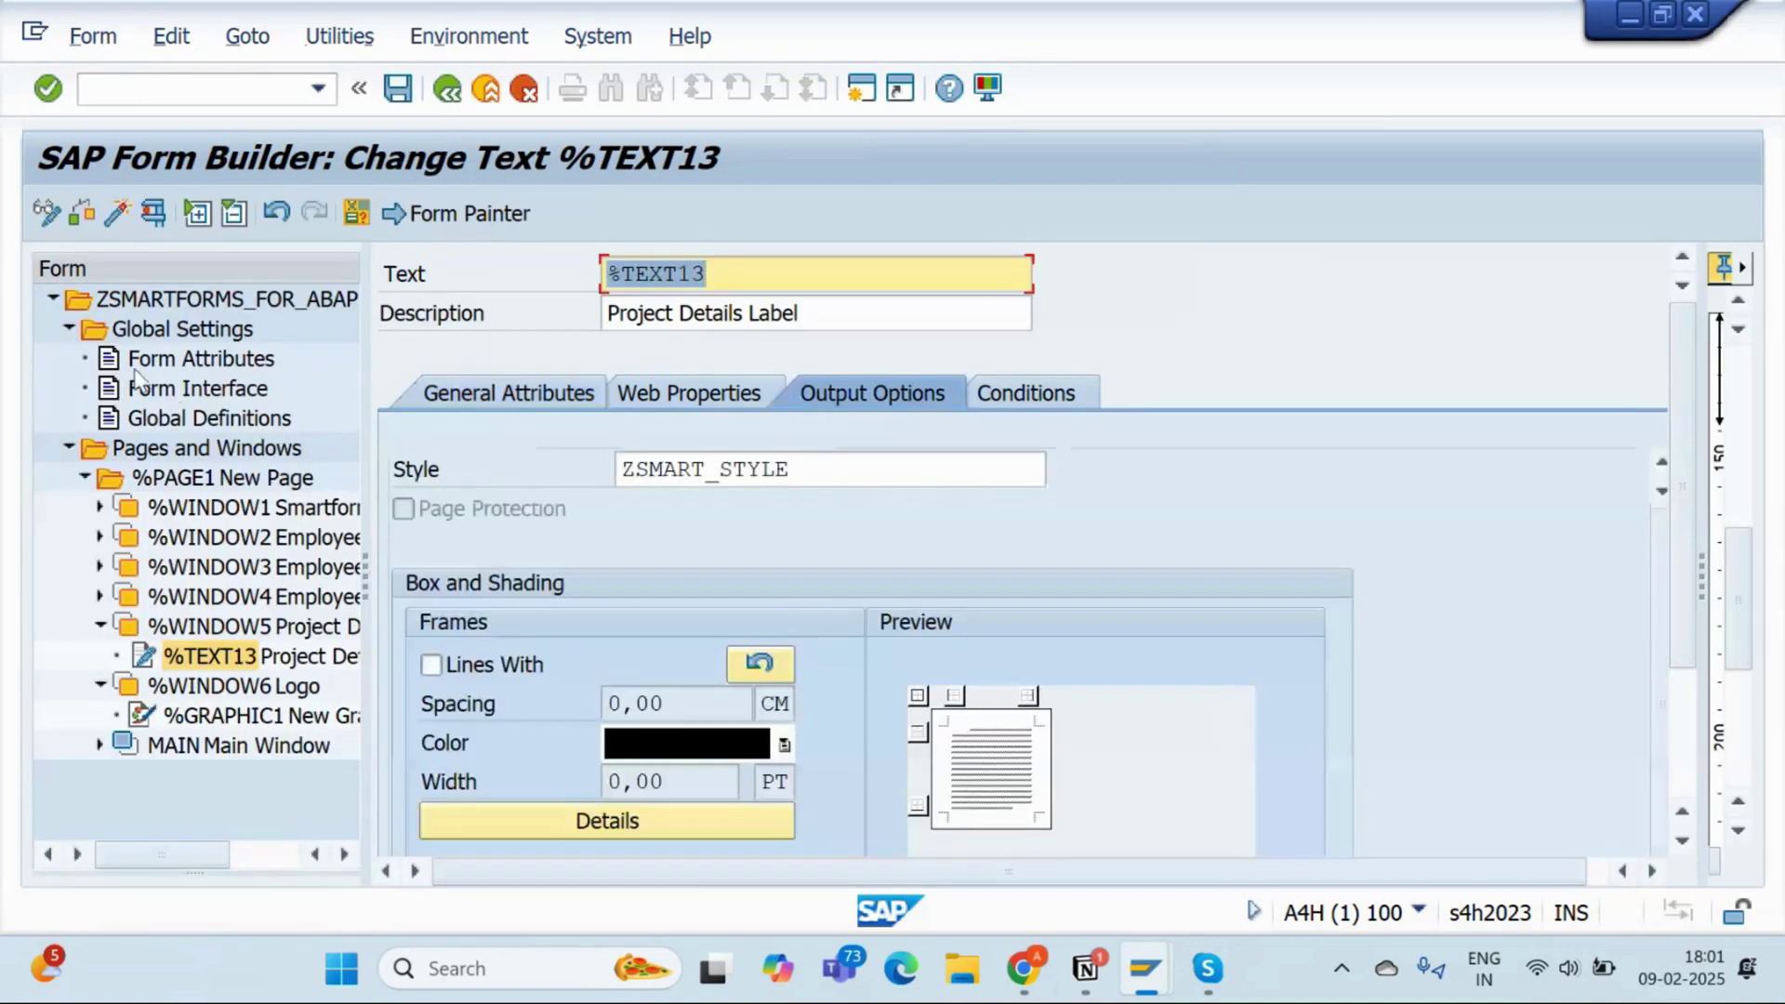
Activate form ZSMARTFORMS_FOR_ABAP, collapse the %PAGE1 node, and activate the form again from Global Definitions
{"action": "left_click", "coordinate": [131, 208]}
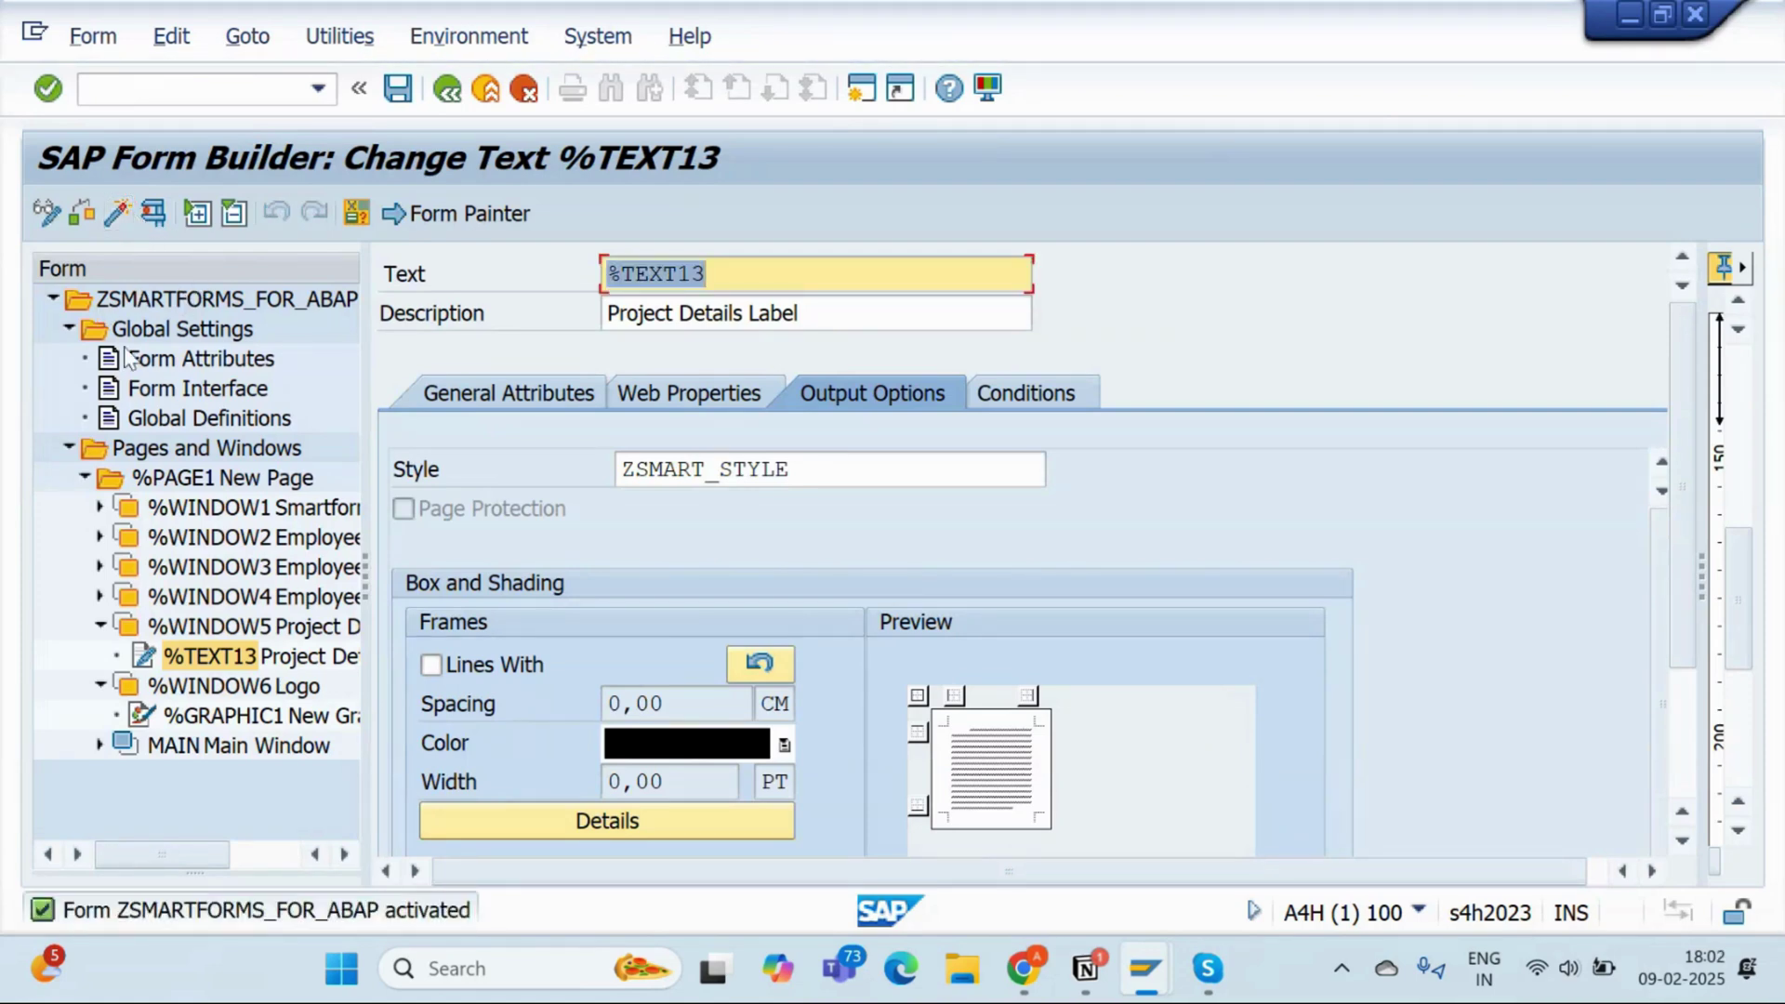
{"action": "left_click", "coordinate": [190, 421]}
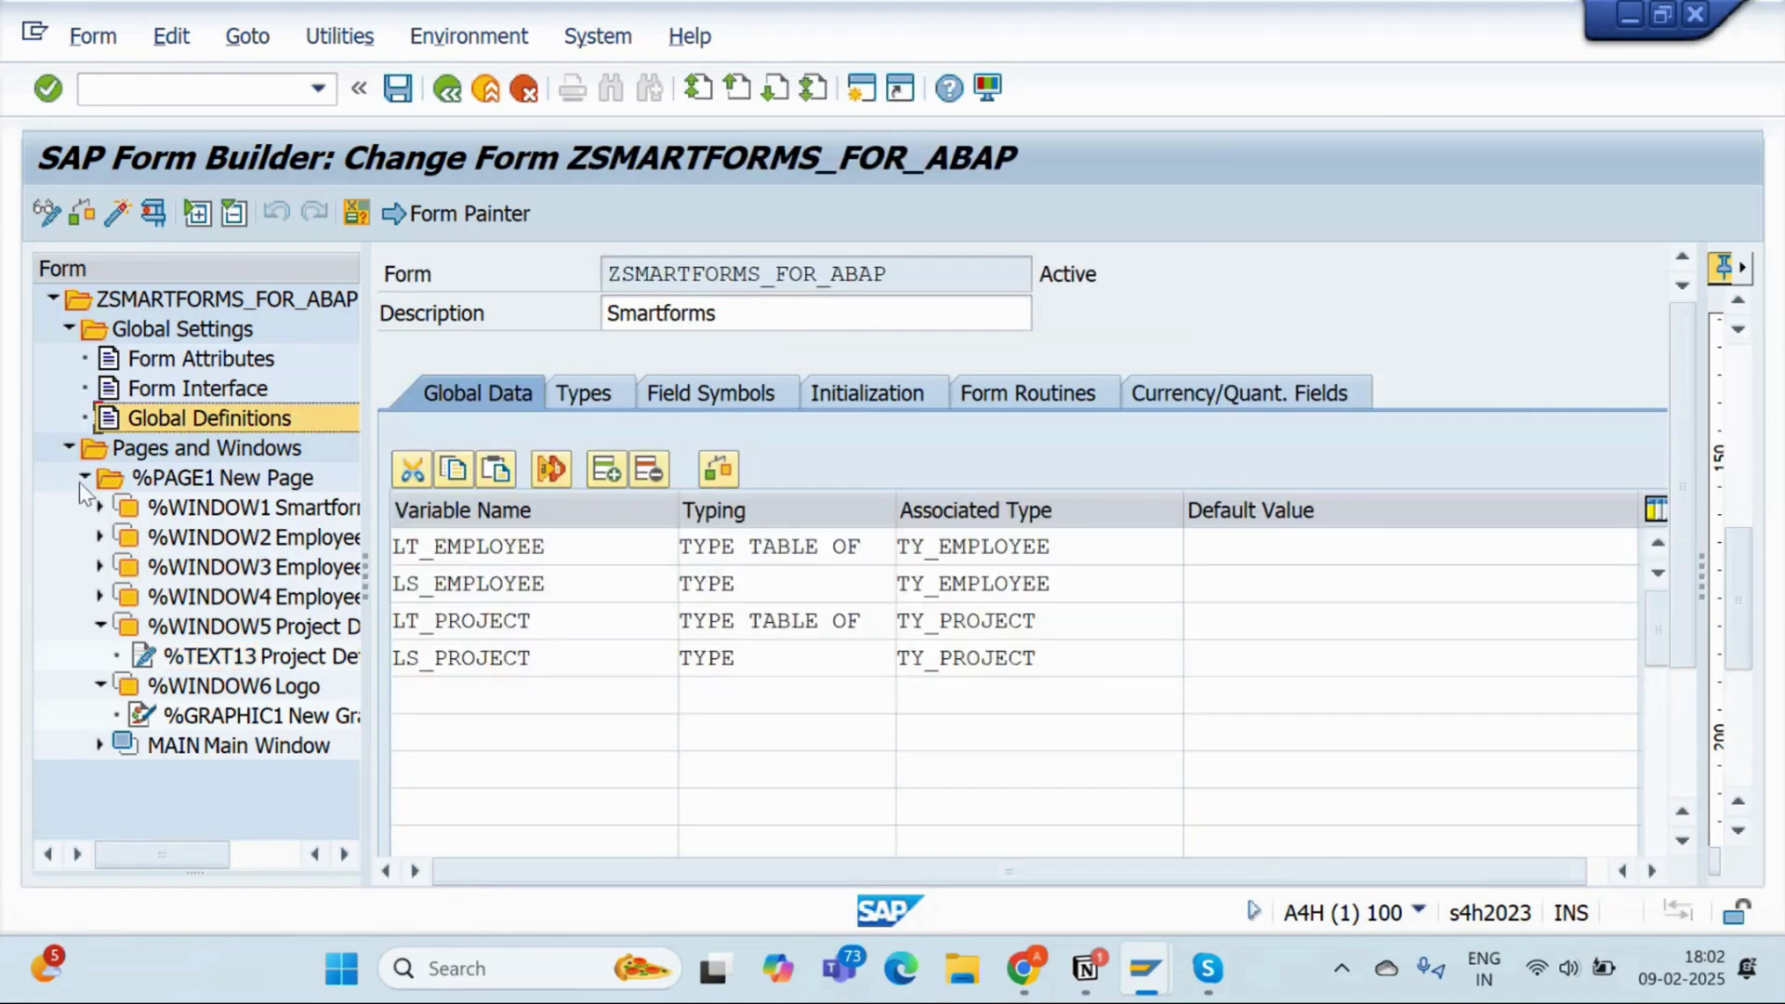
{"action": "left_click", "coordinate": [82, 479]}
{"action": "left_click", "coordinate": [117, 213]}
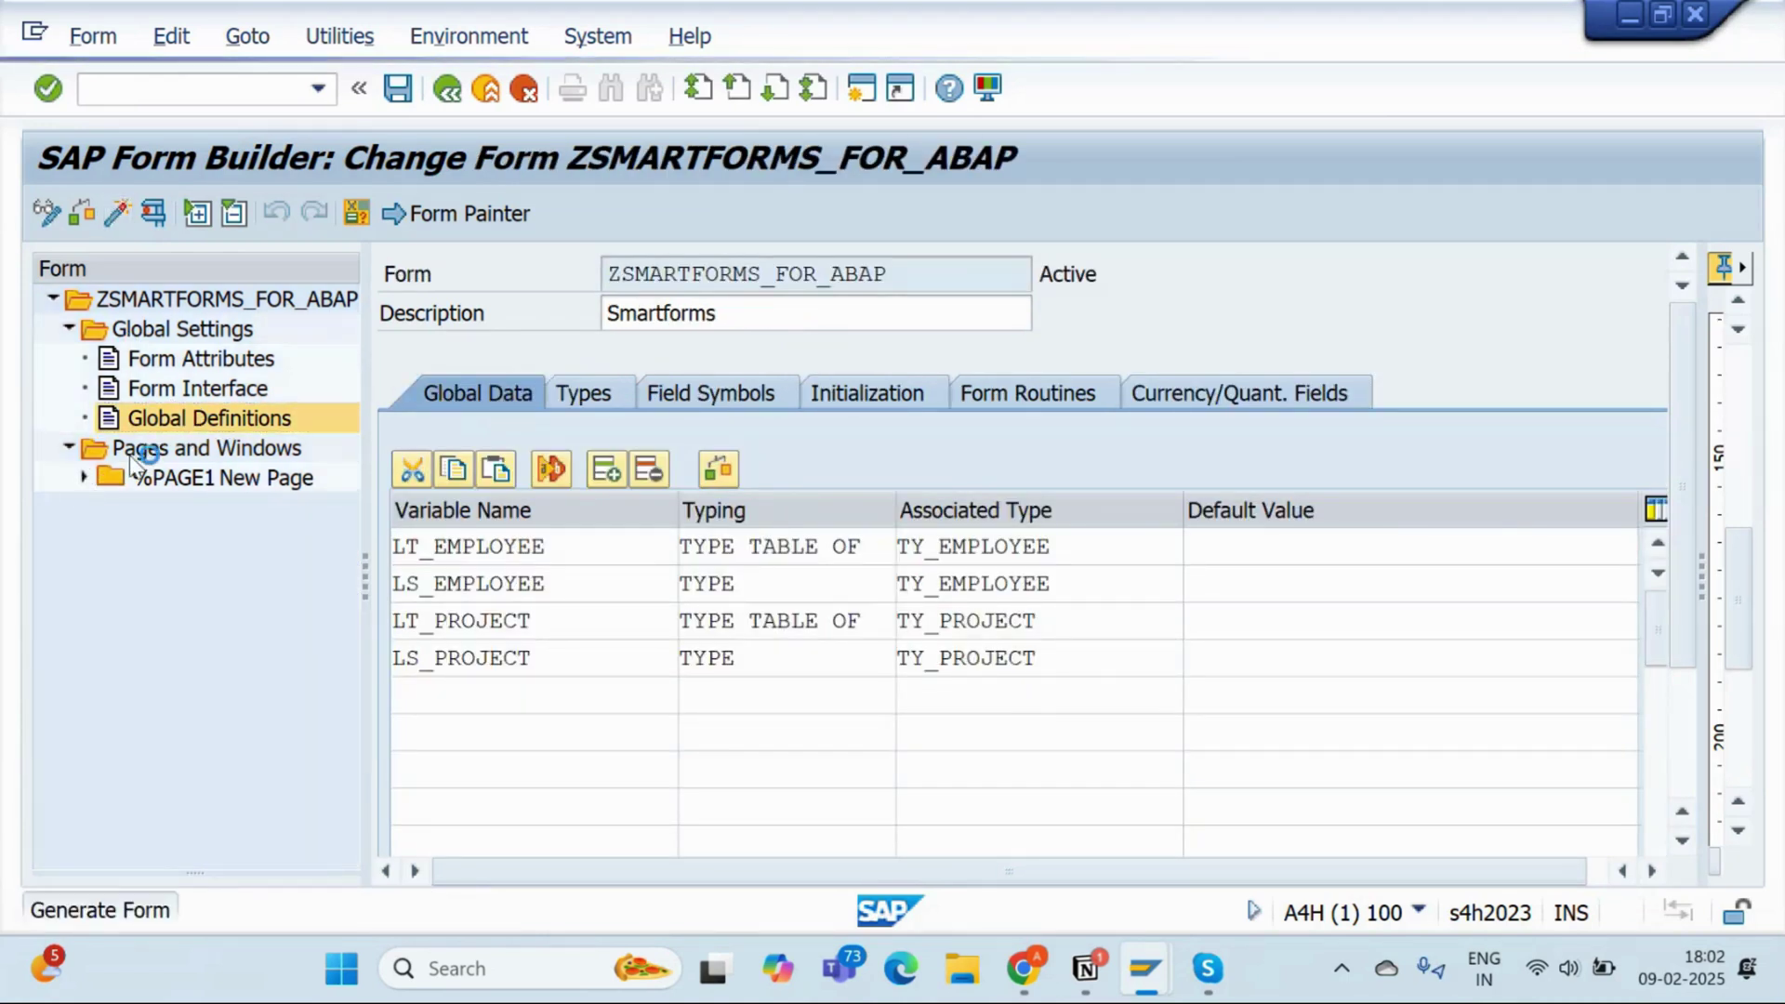
Switch to the print preview session, leave the old preview, and open a new test of function module /1BCDWB/SF00000105
{"action": "key", "text": "alt+Tab"}
{"action": "key", "text": "alt+Tab"}
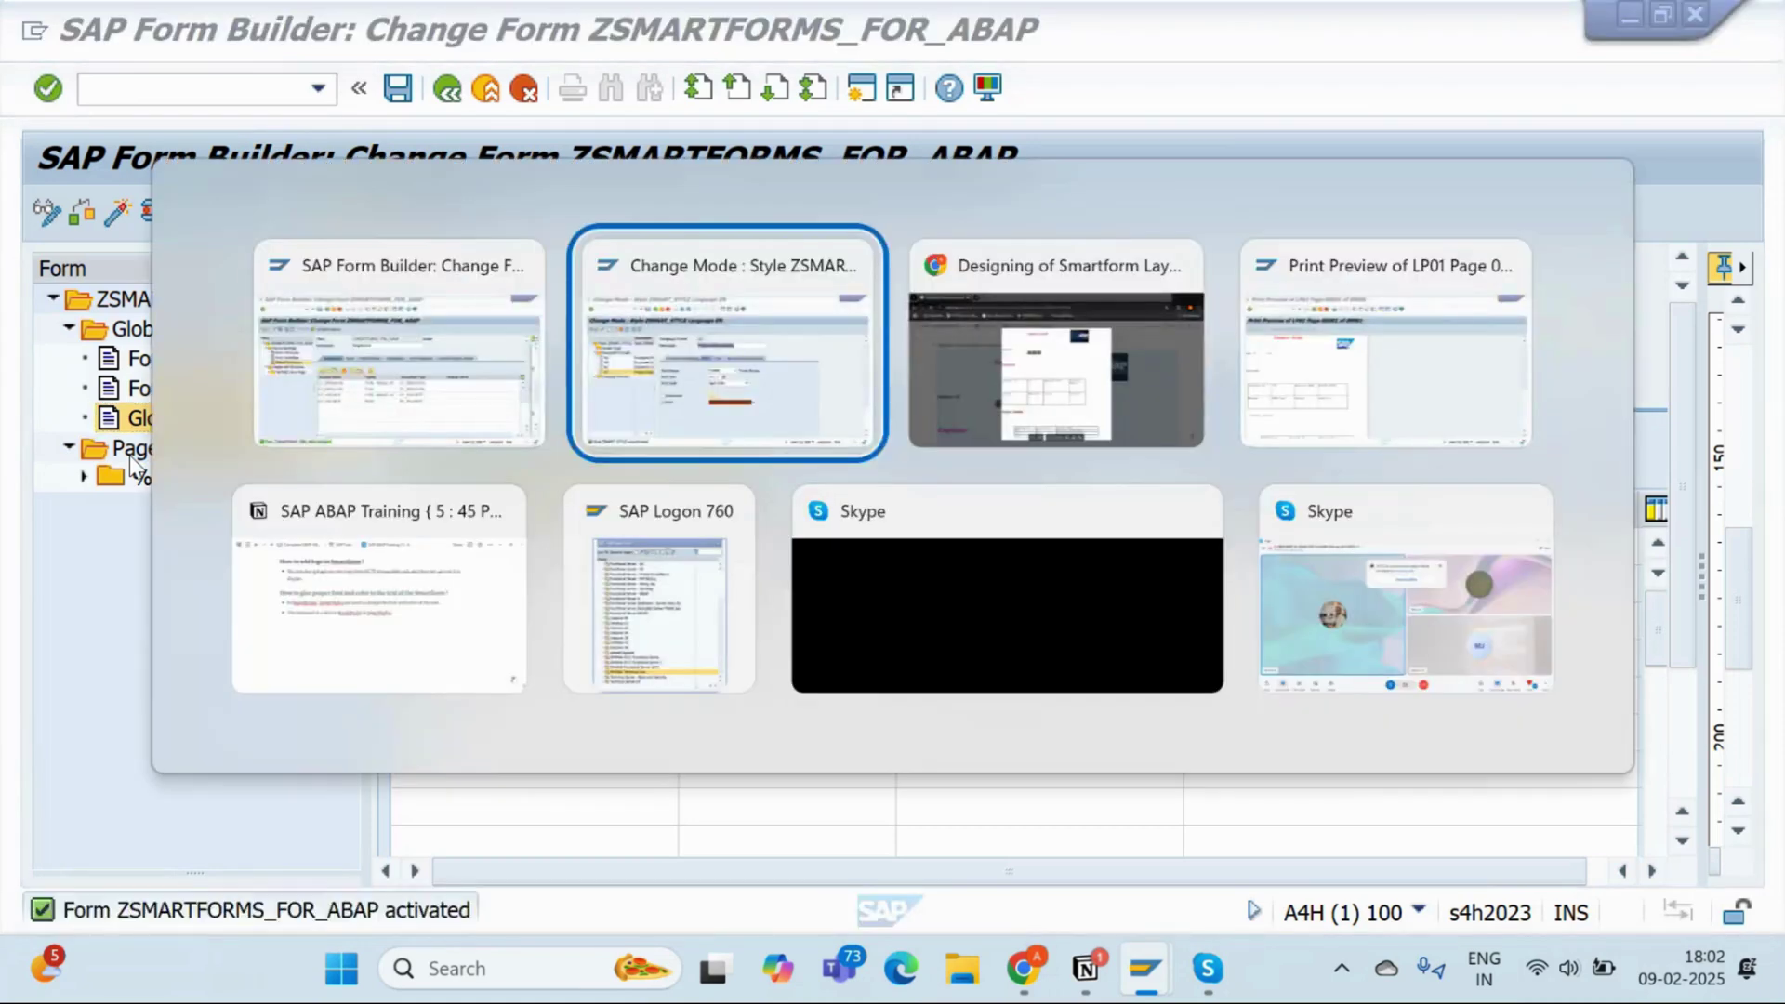
{"action": "key", "text": "alt+Tab"}
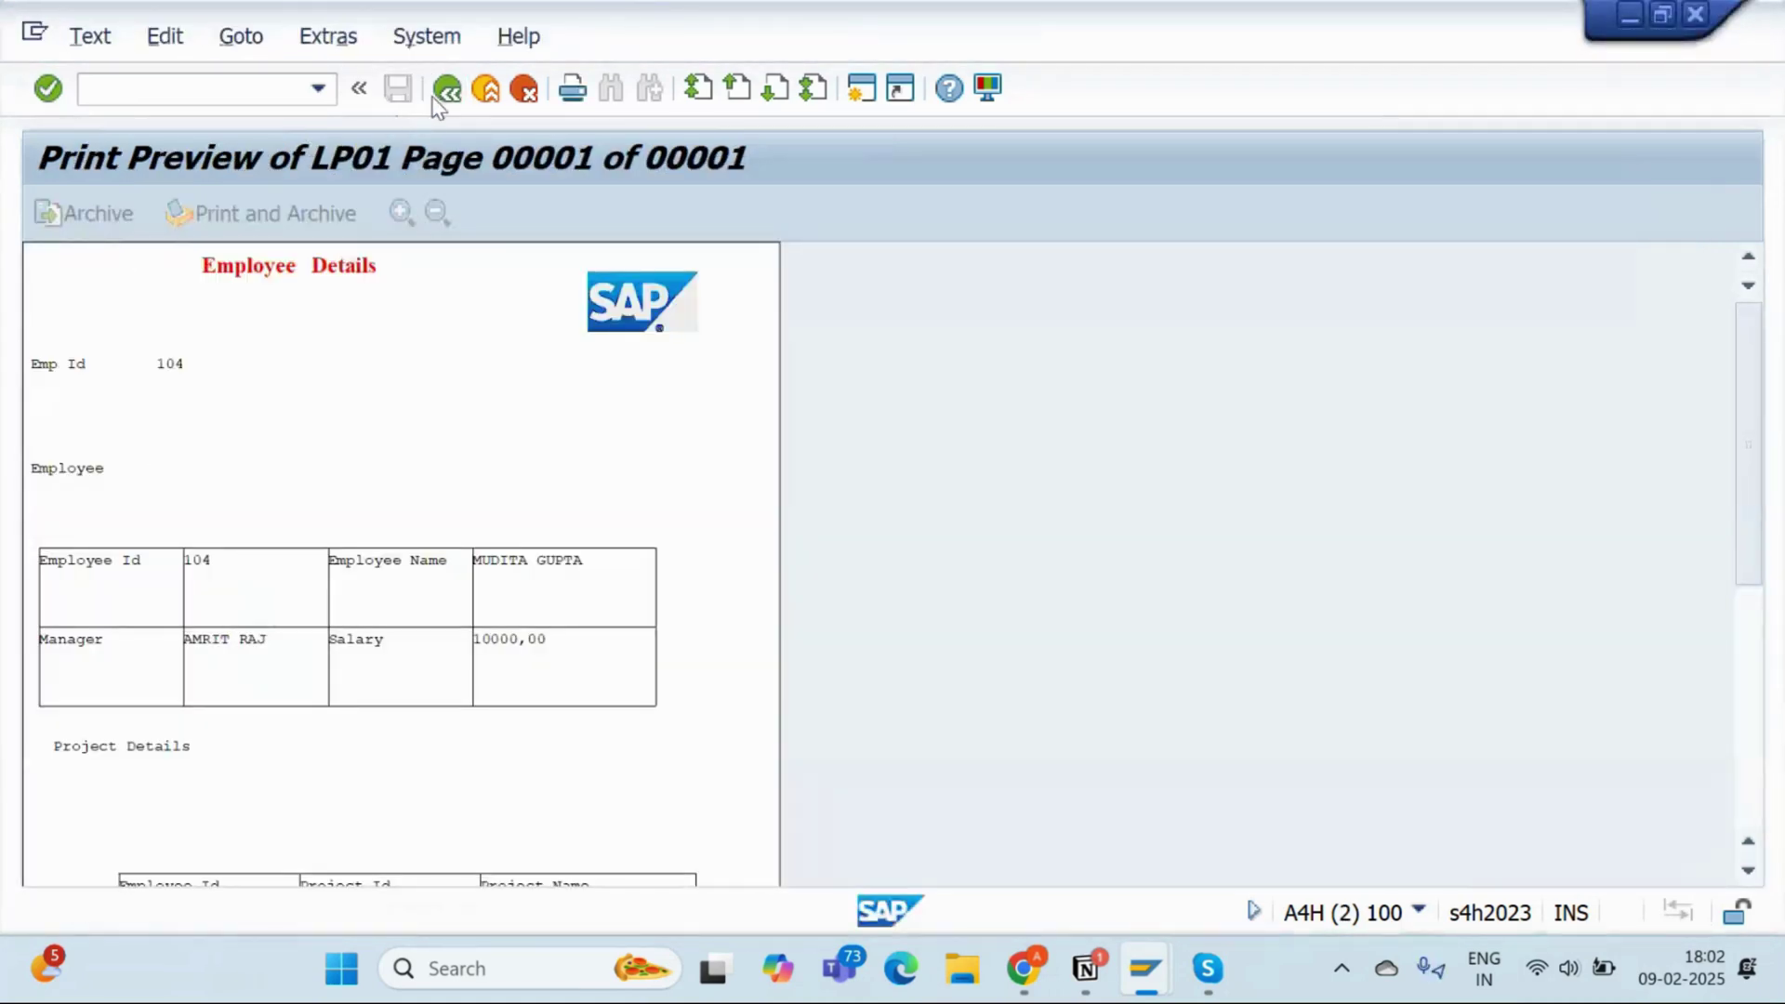
{"action": "left_click", "coordinate": [444, 90]}
{"action": "left_click", "coordinate": [446, 90]}
{"action": "left_click", "coordinate": [446, 90]}
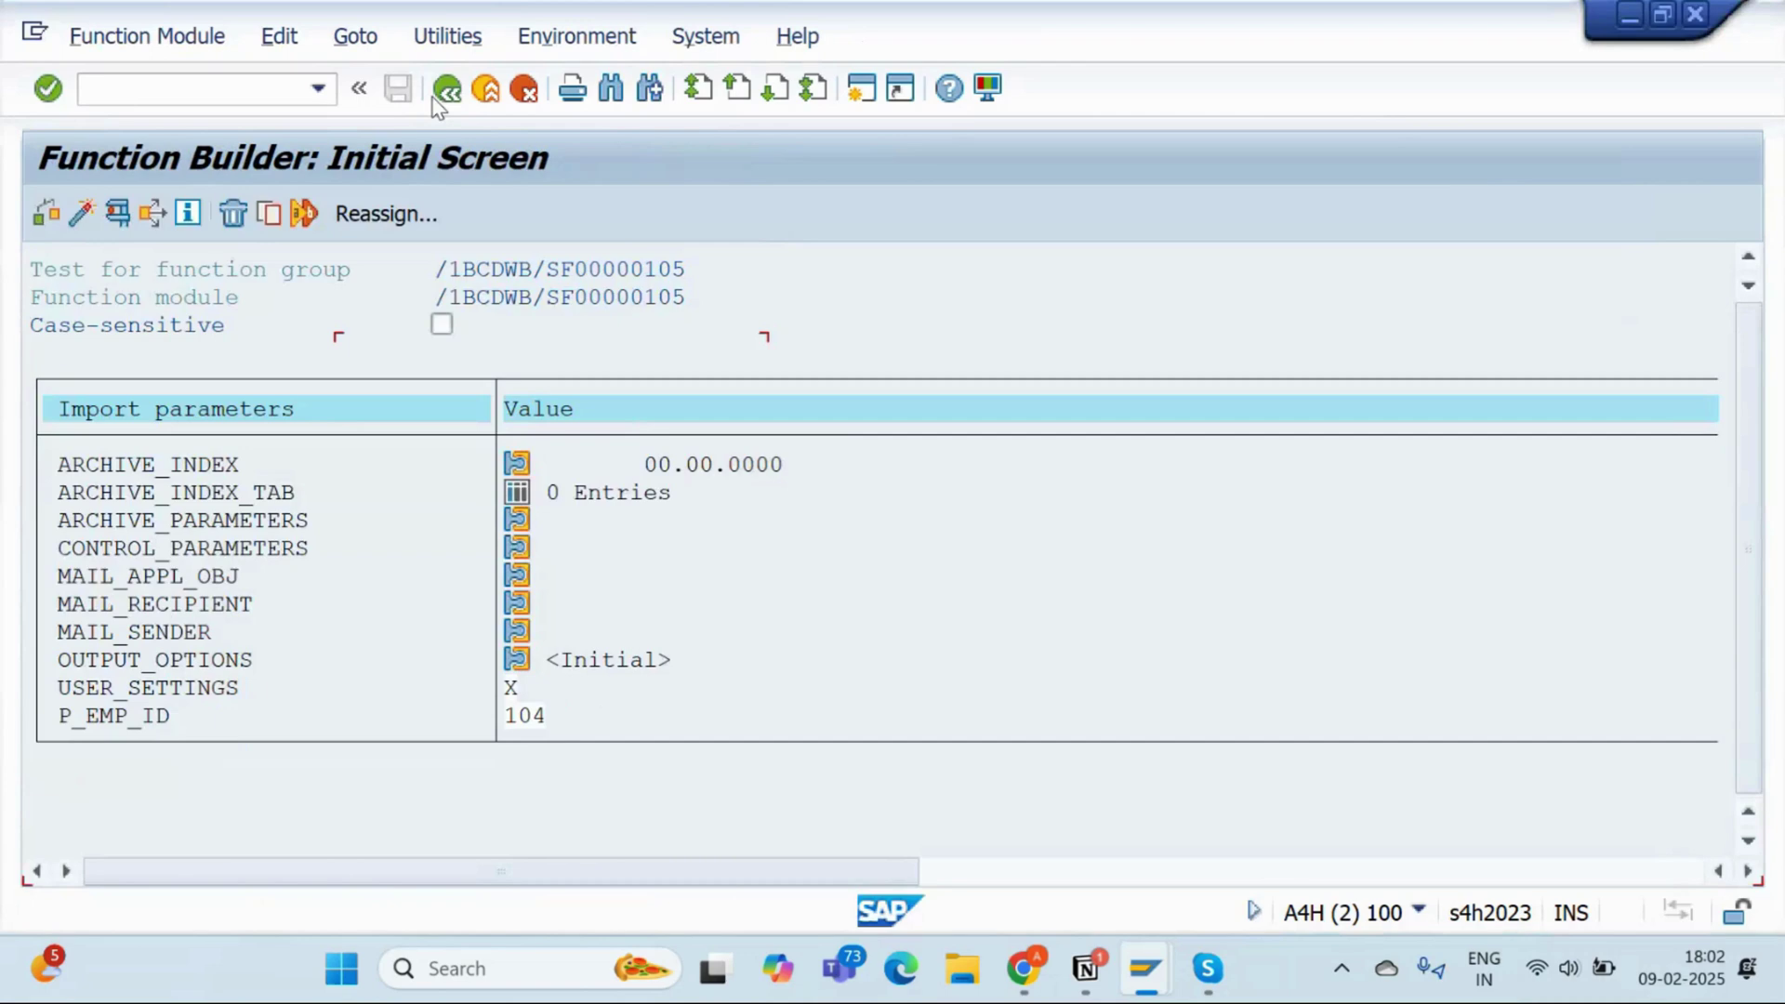
{"action": "left_click", "coordinate": [119, 213]}
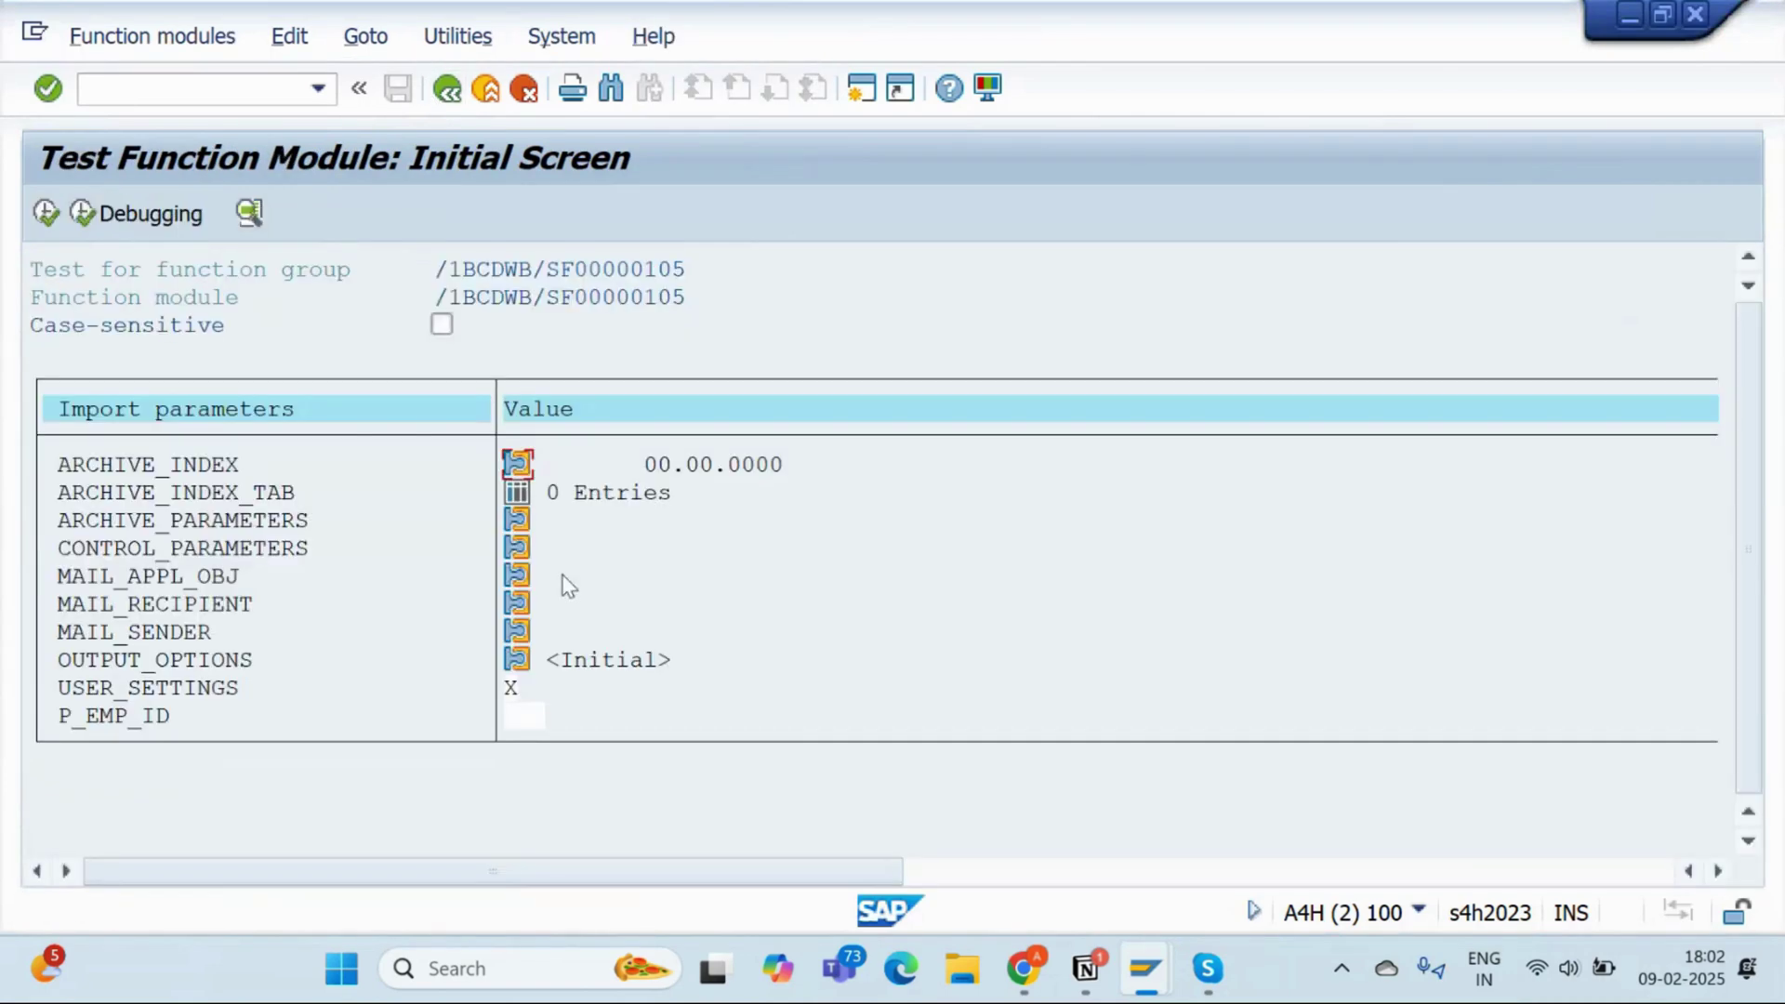
Execute the function module test with P_EMP_ID 101, and examine the form's print preview on output device lp01
{"action": "left_click", "coordinate": [508, 716]}
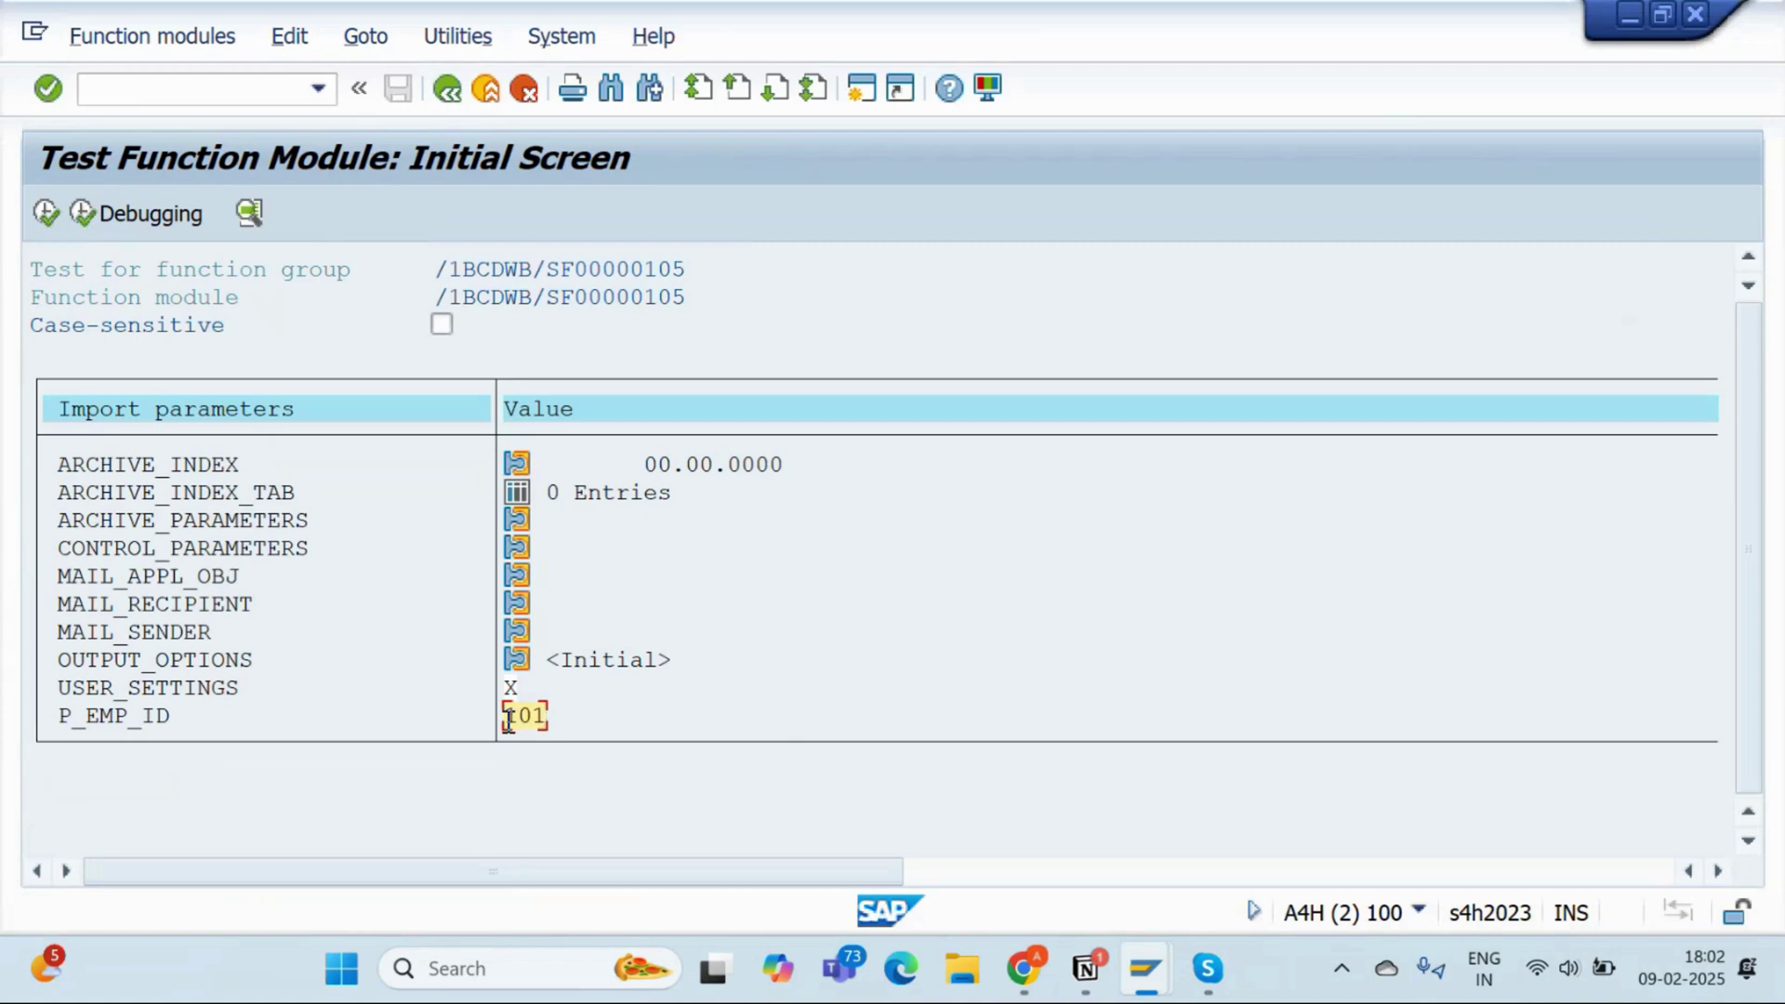
{"action": "left_click", "coordinate": [42, 219]}
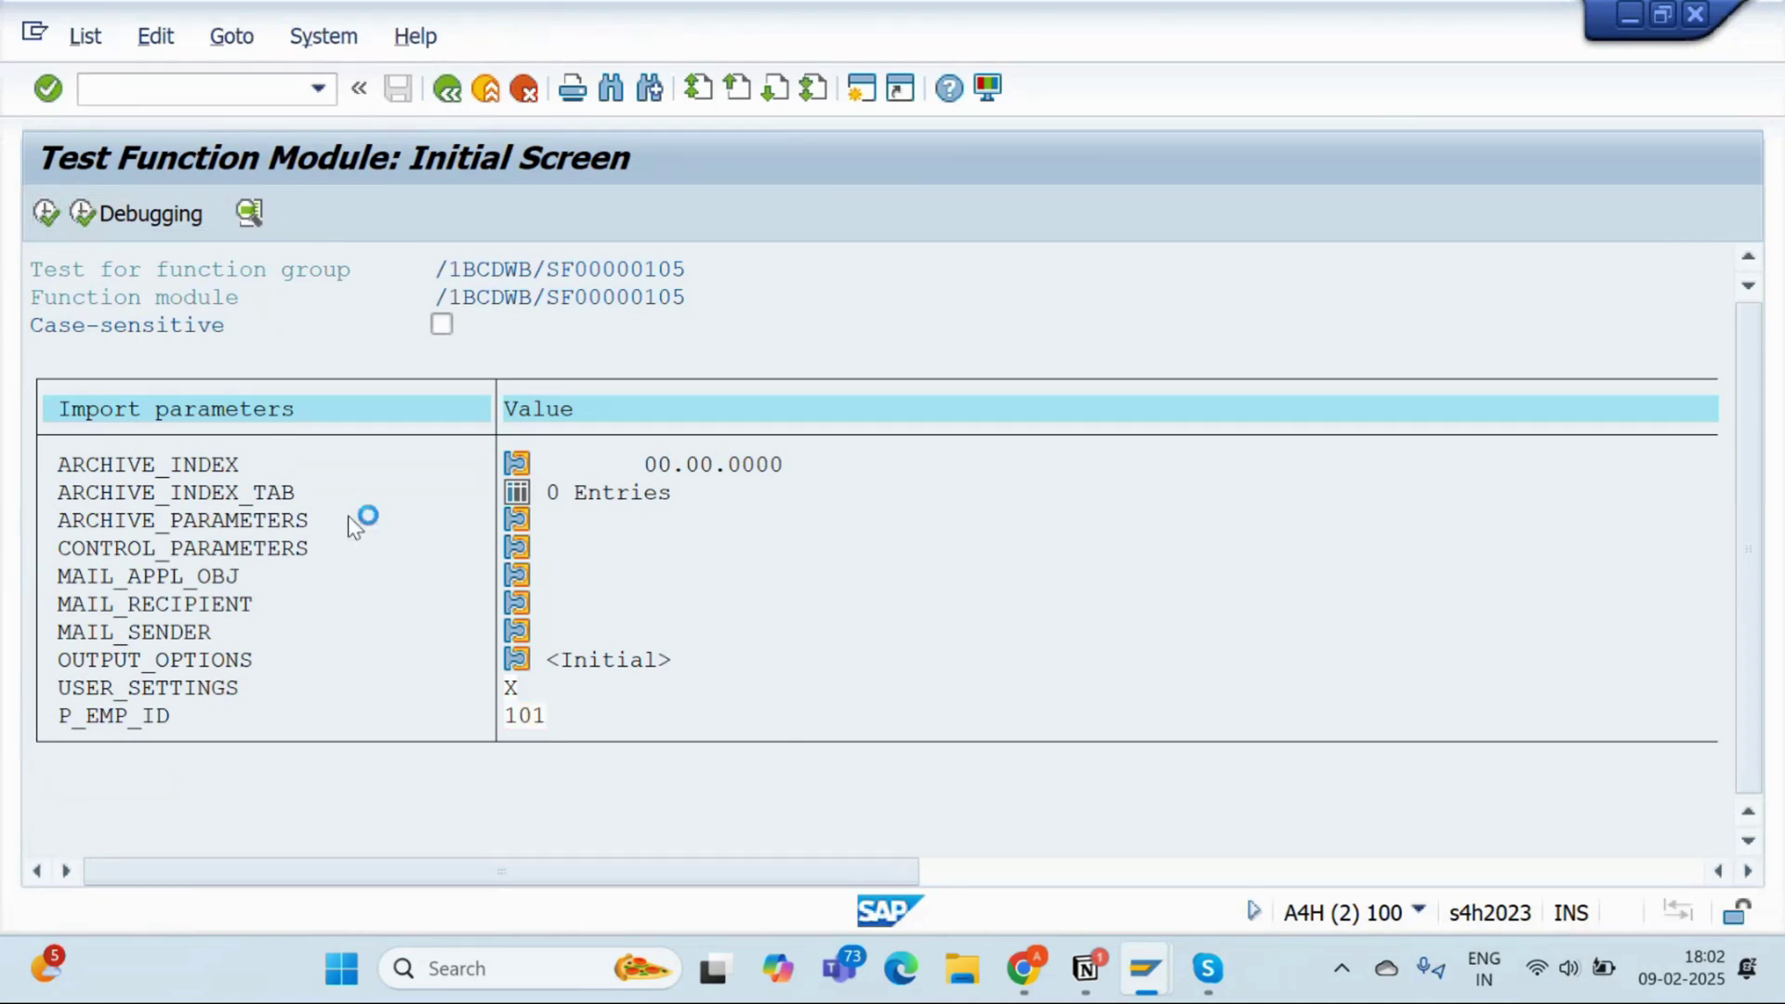
{"action": "type", "text": "lp01"}
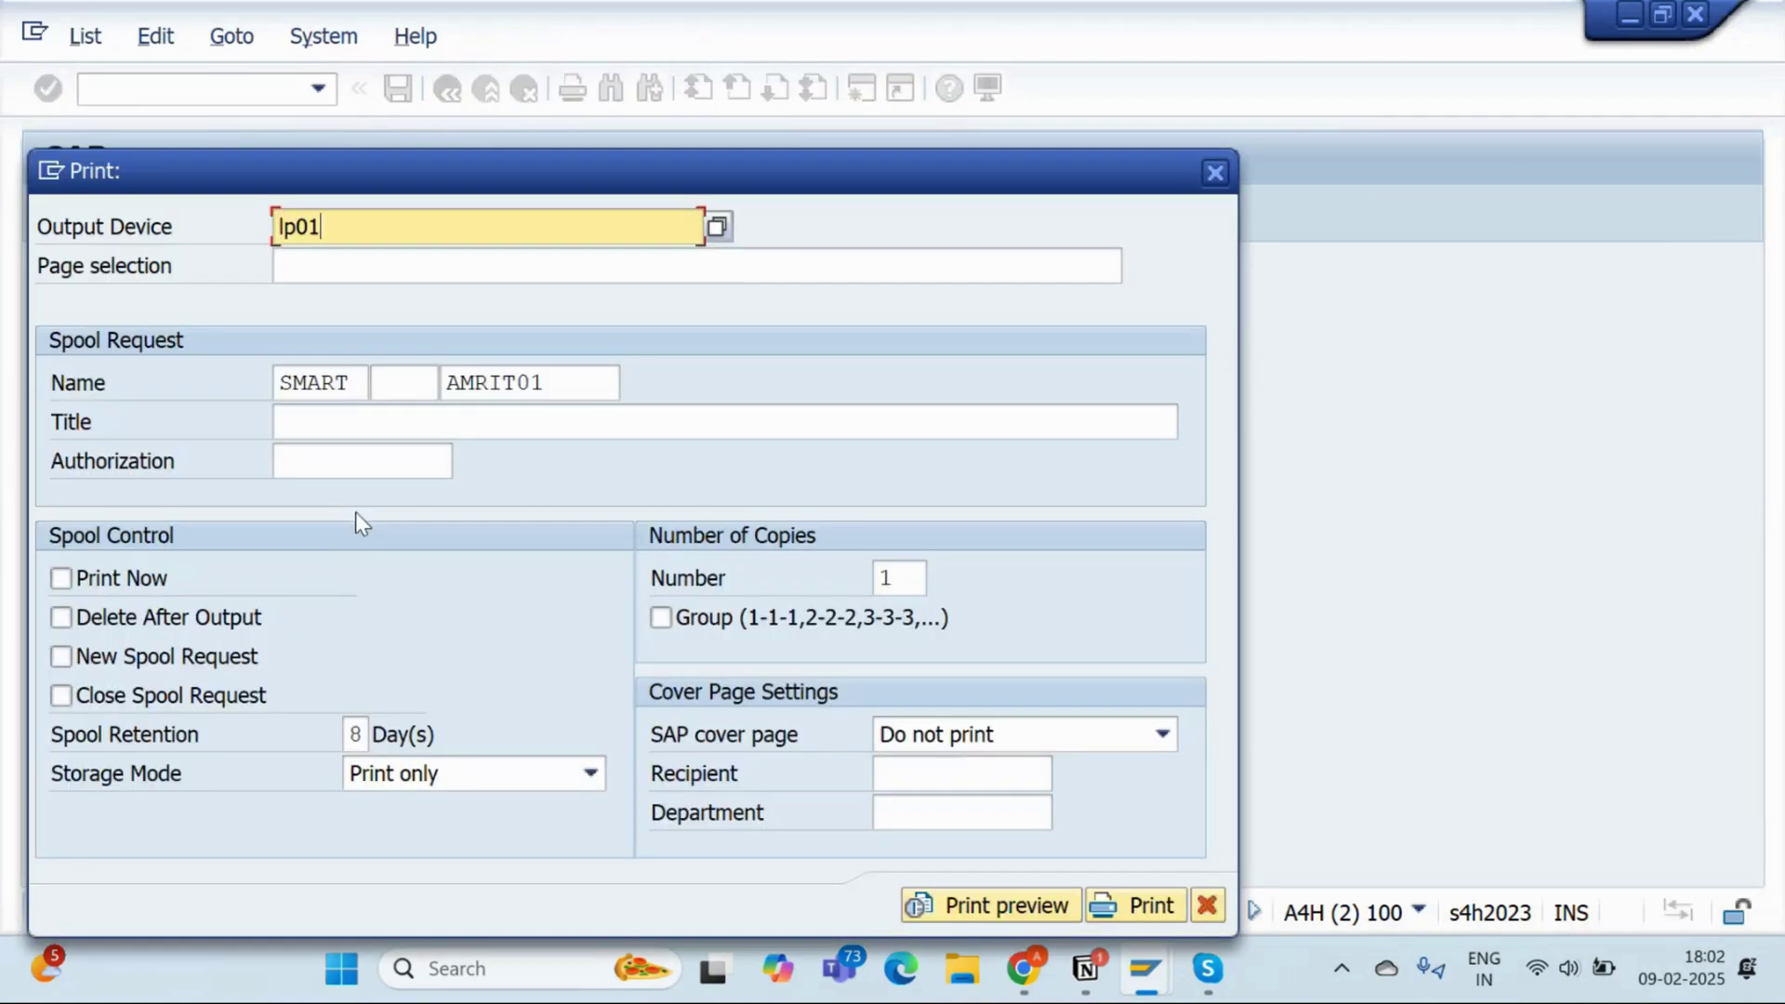
{"action": "left_click", "coordinate": [955, 907]}
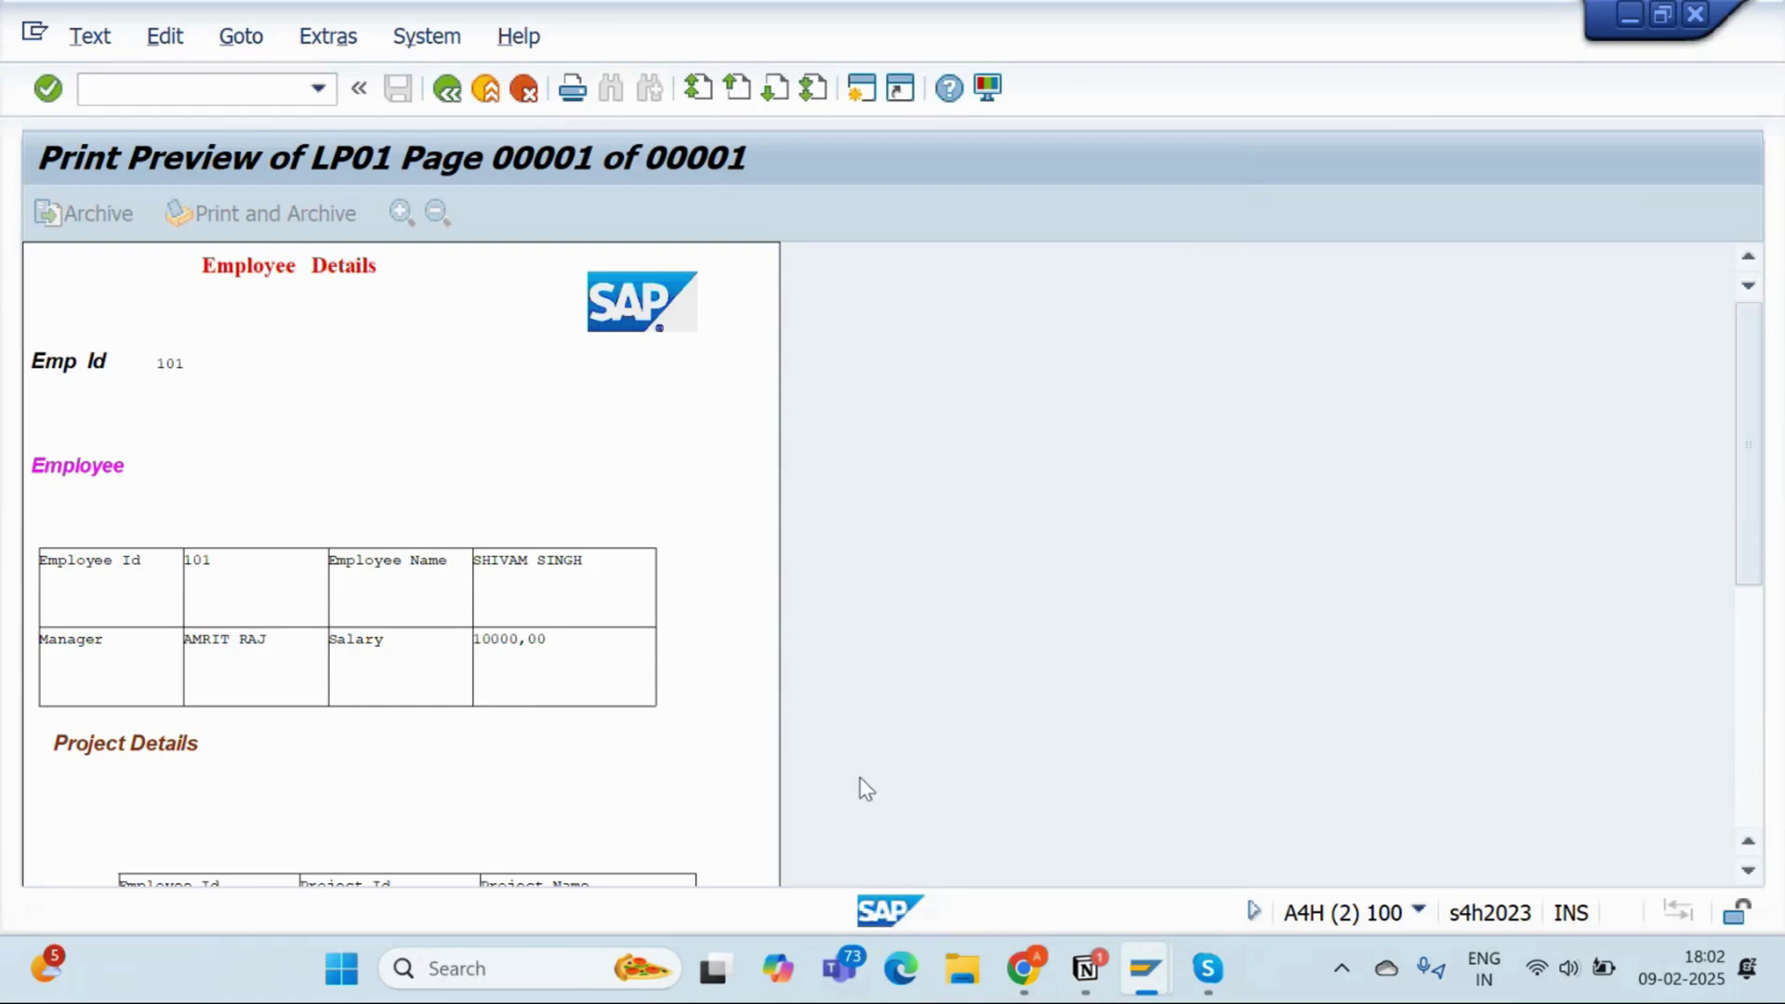
{"action": "scroll", "coordinate": [521, 685], "scroll_direction": "down", "scroll_amount": 1}
{"action": "scroll", "coordinate": [527, 686], "scroll_direction": "down", "scroll_amount": 1}
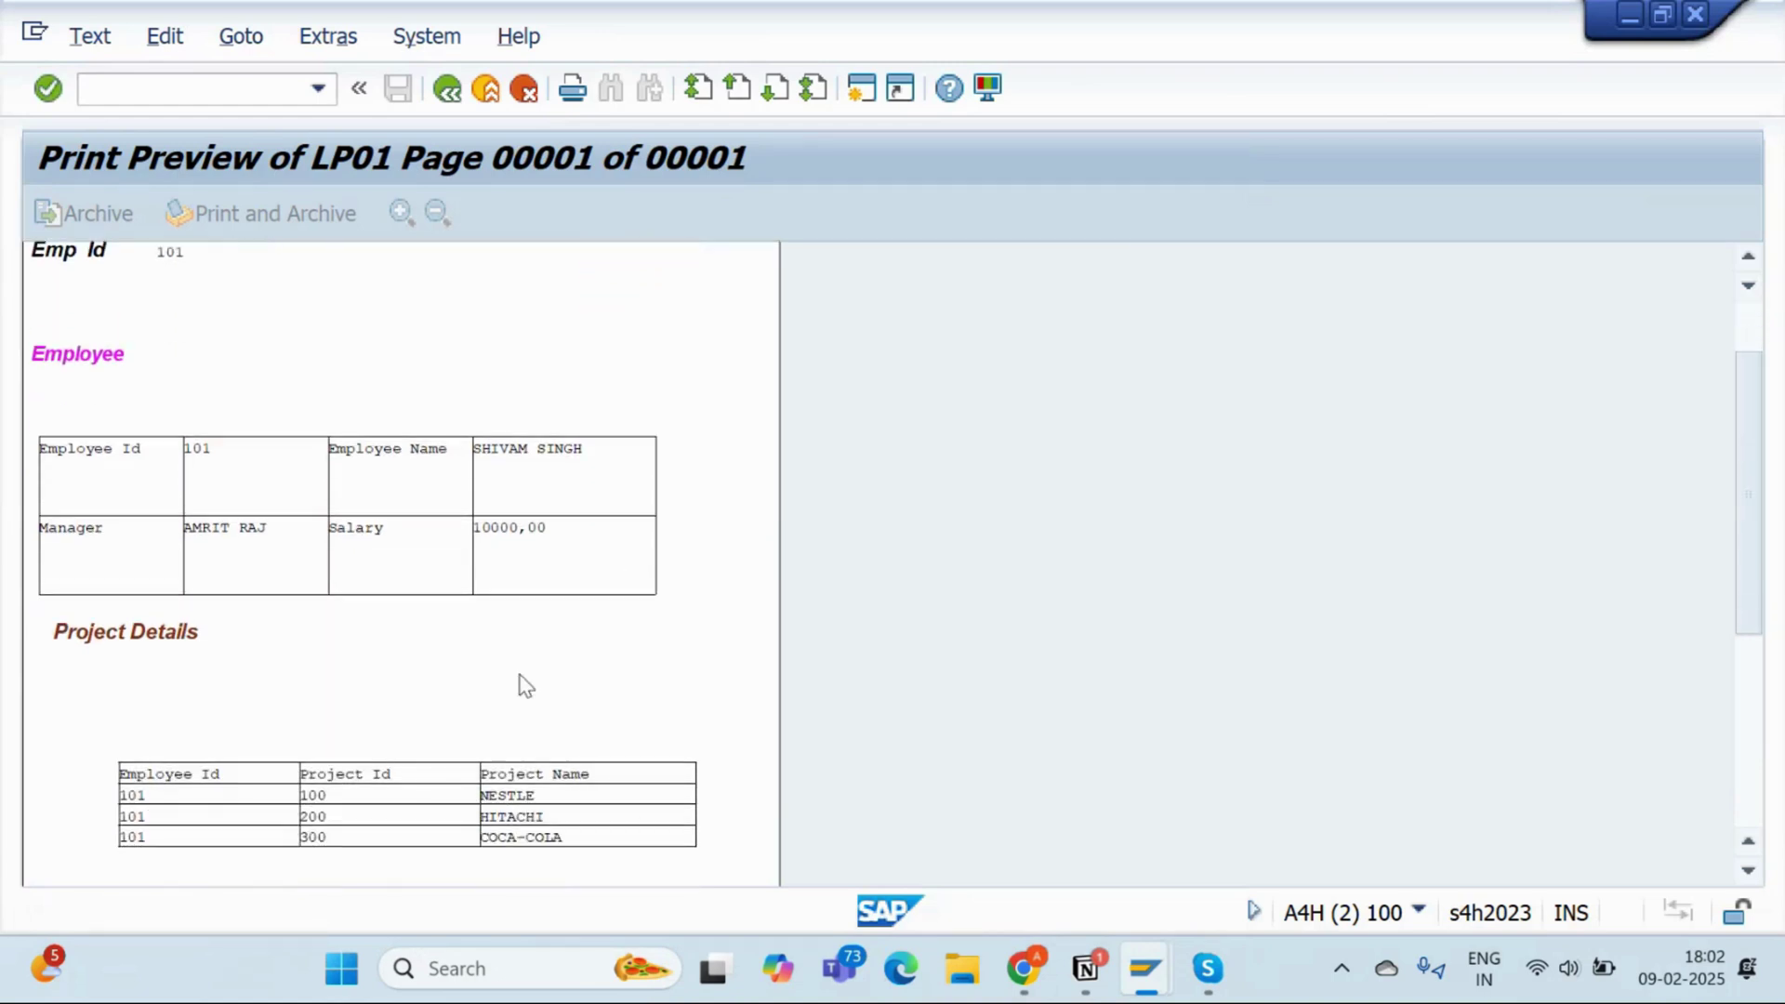
Examine the text styles throughout the form's print preview, and compare them with the sample Smartform layout in the browser
{"action": "scroll", "coordinate": [520, 685], "scroll_direction": "up", "scroll_amount": 2}
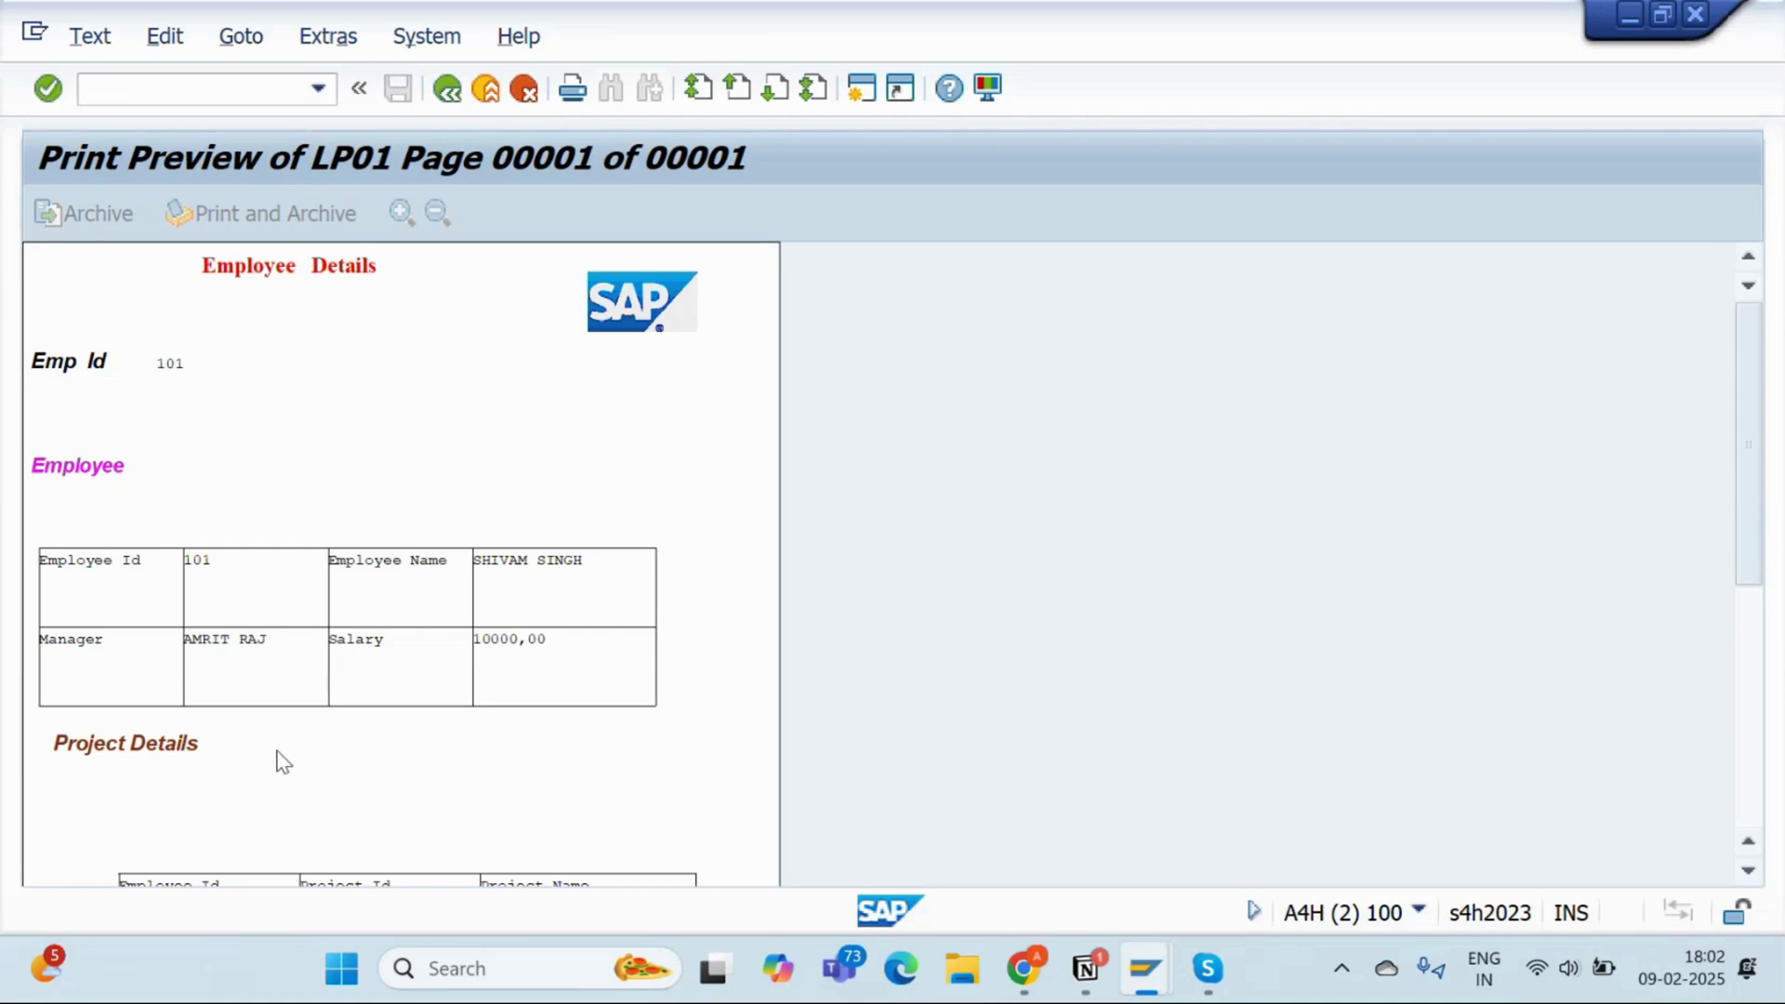
{"action": "scroll", "coordinate": [290, 759], "scroll_direction": "down", "scroll_amount": 1}
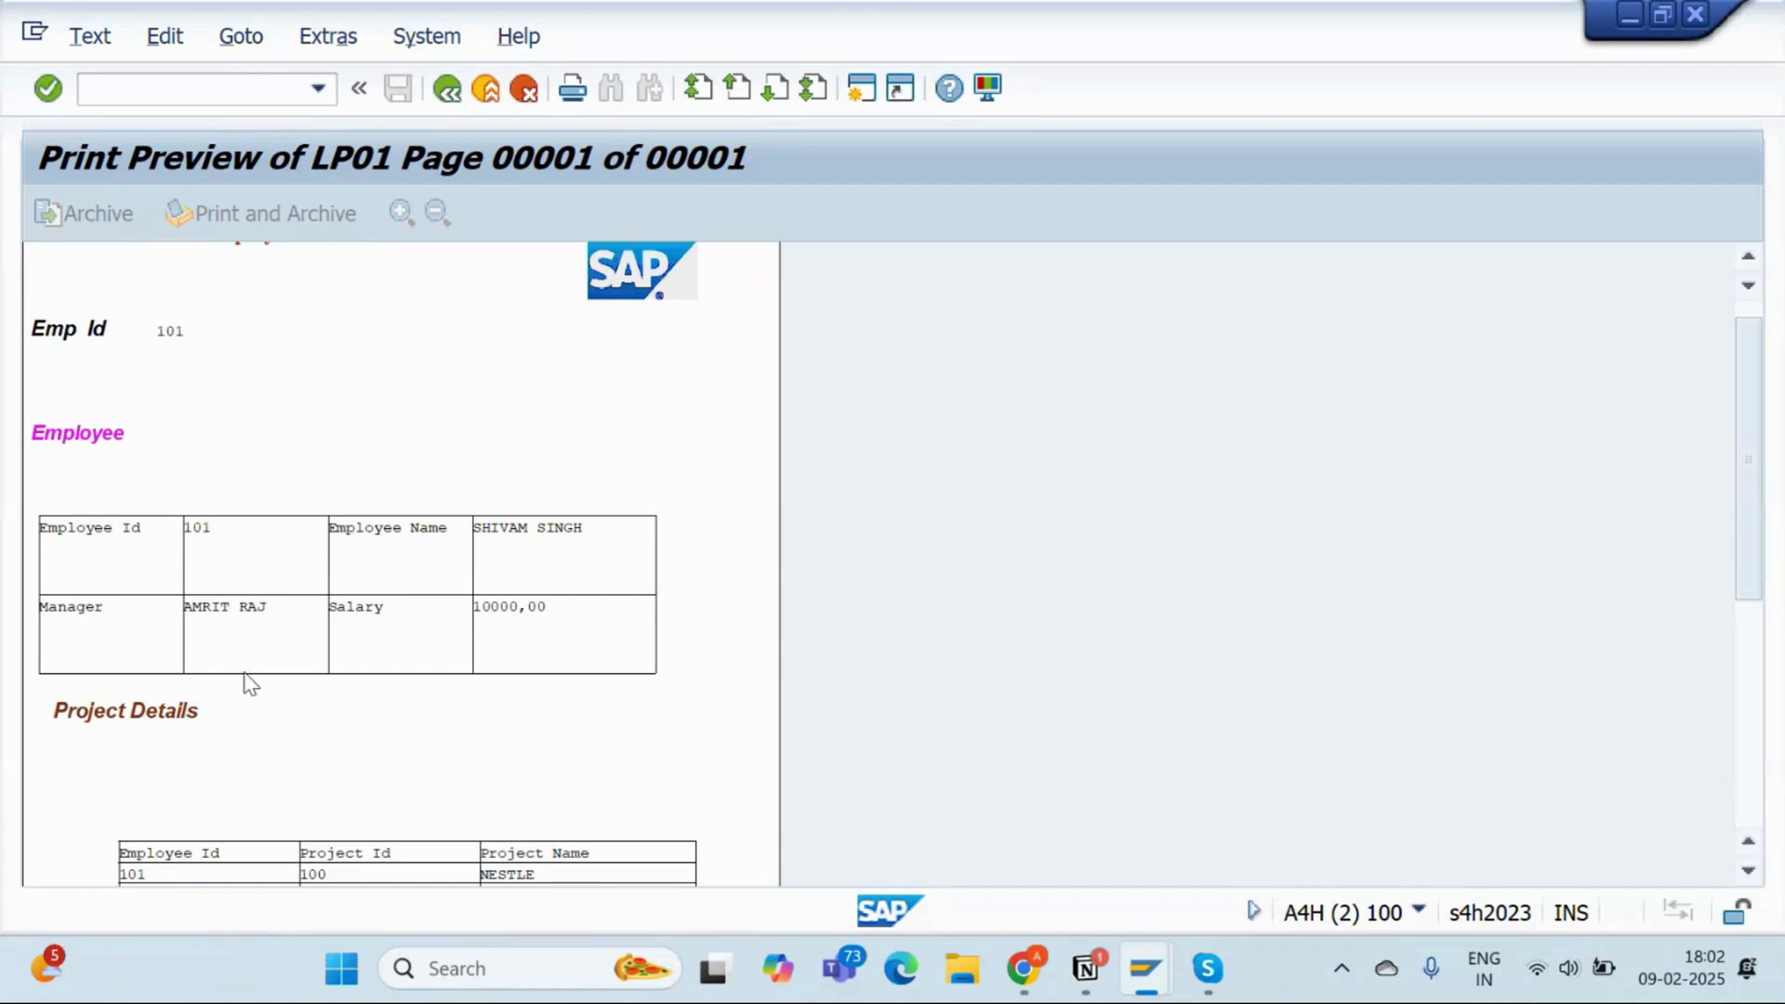
{"action": "scroll", "coordinate": [260, 718], "scroll_direction": "up", "scroll_amount": 1}
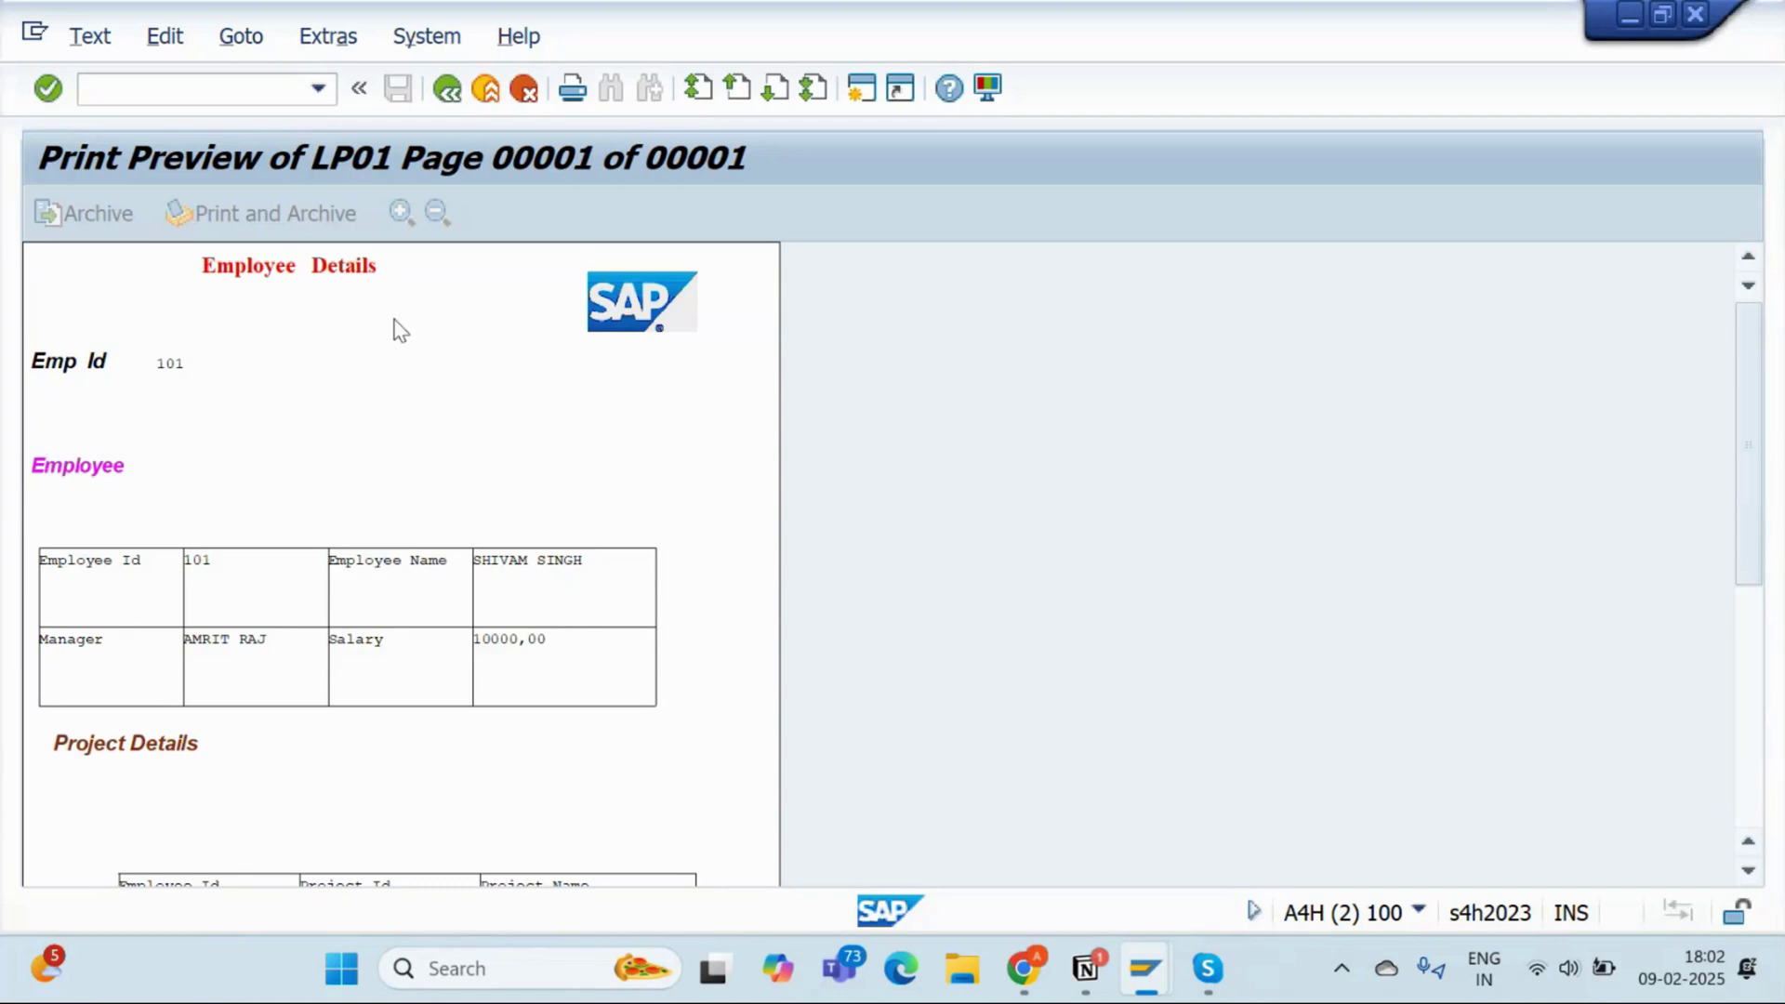
{"action": "scroll", "coordinate": [400, 581], "scroll_direction": "down", "scroll_amount": 2}
{"action": "scroll", "coordinate": [428, 696], "scroll_direction": "up", "scroll_amount": 2}
{"action": "key", "text": "alt+Tab"}
{"action": "key", "text": "alt+Tab"}
{"action": "key", "text": "alt+Tab"}
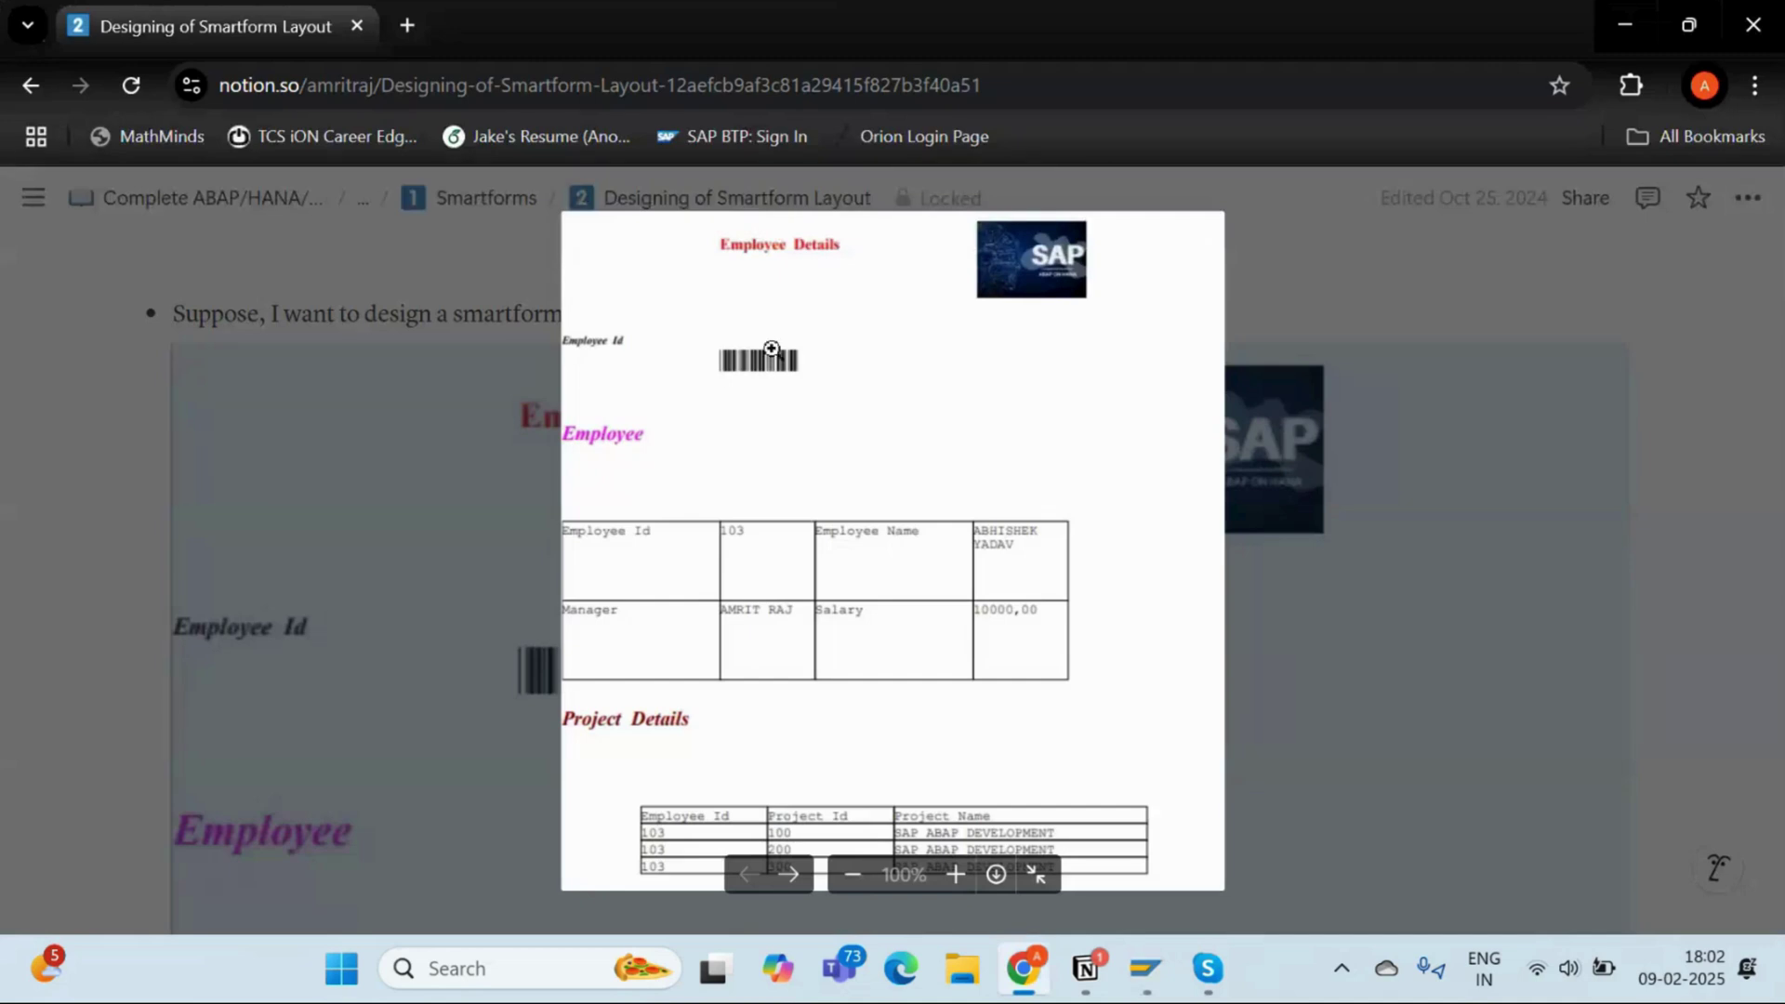
Switch to Notion and add the Heading 3 "How to display a Bar Code instead of text in Smartform ?" below the SmartStyles notes
{"action": "left_click", "coordinate": [1071, 984]}
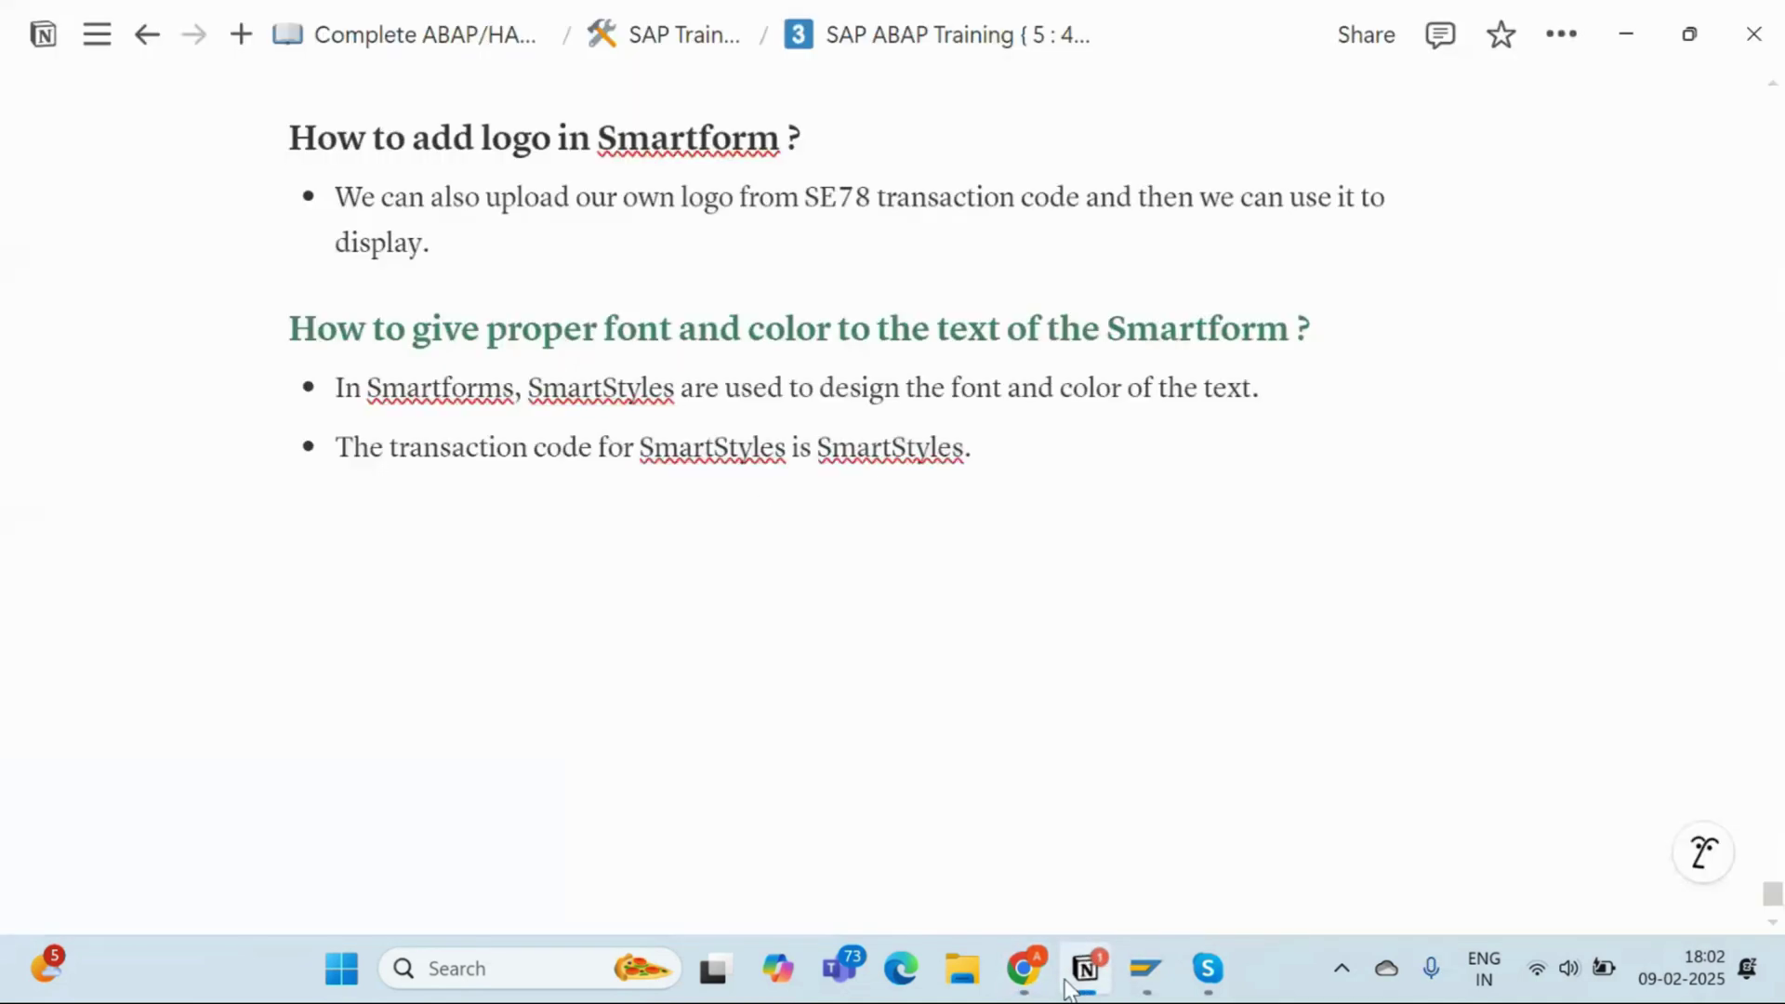
{"action": "left_click", "coordinate": [500, 686]}
{"action": "key", "text": "BackSpace"}
{"action": "key", "text": "BackSpace"}
{"action": "key", "text": "BackSpace"}
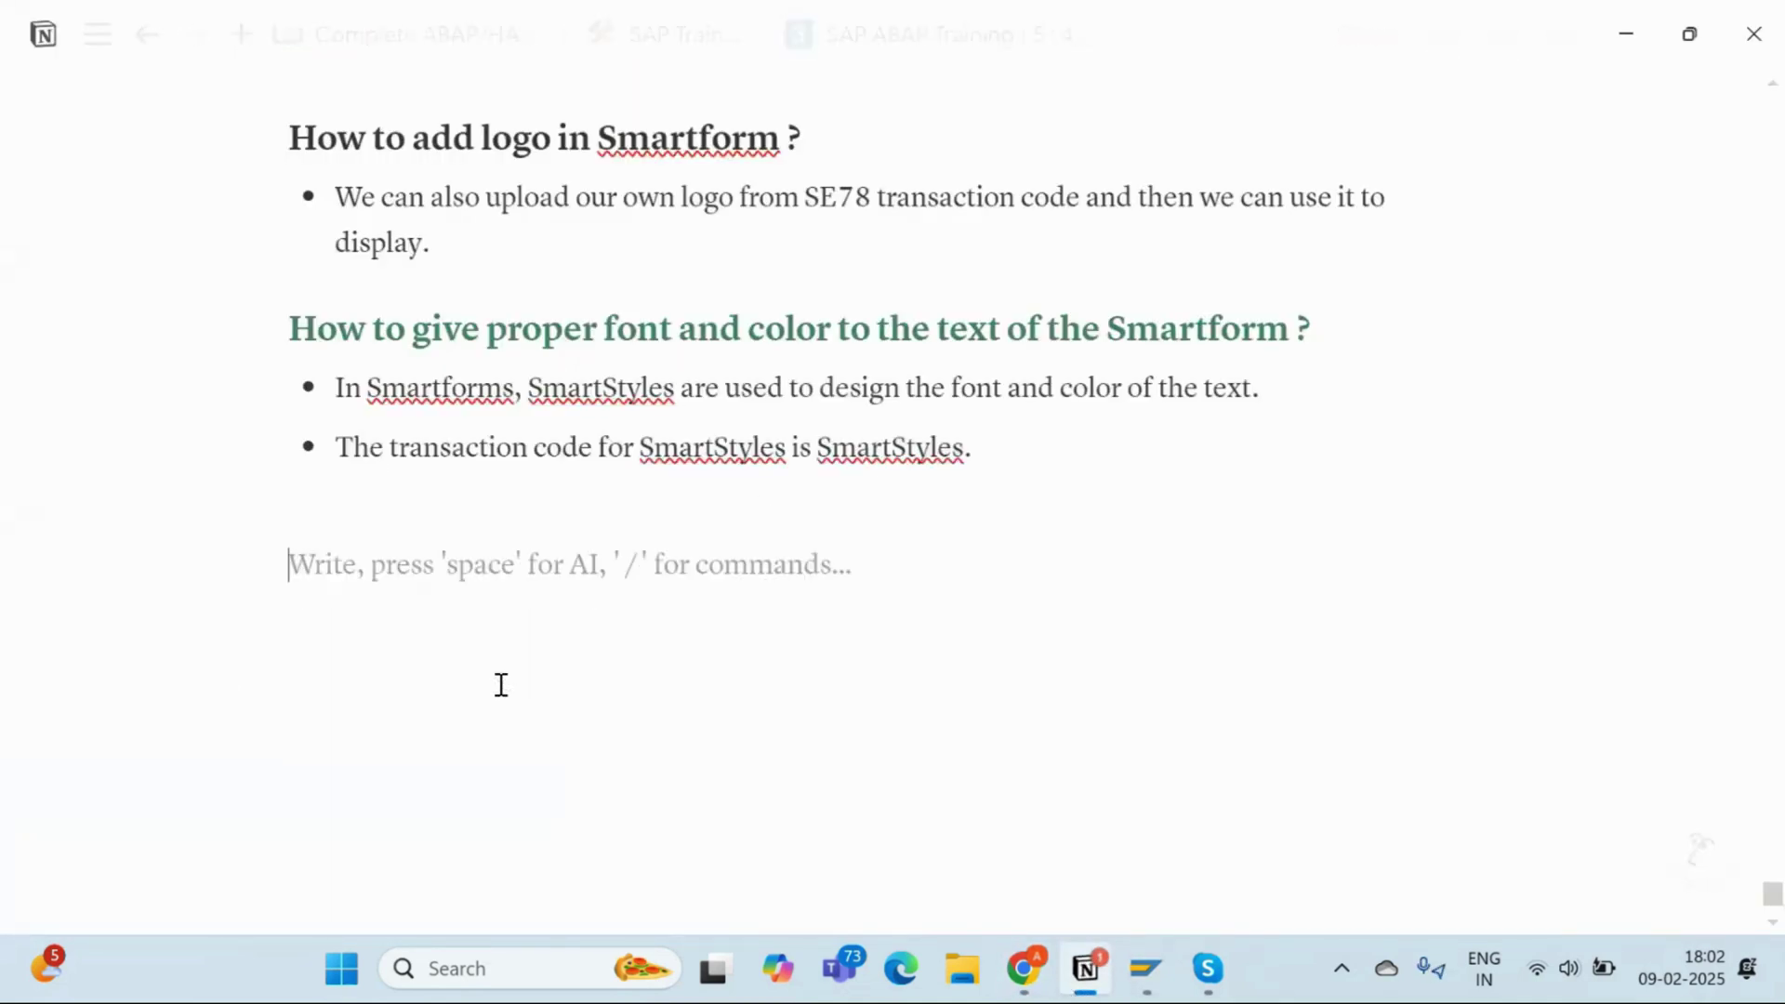
{"action": "type", "text": "/h"}
{"action": "key", "text": "Down"}
{"action": "key", "text": "Down"}
{"action": "key", "text": "Down"}
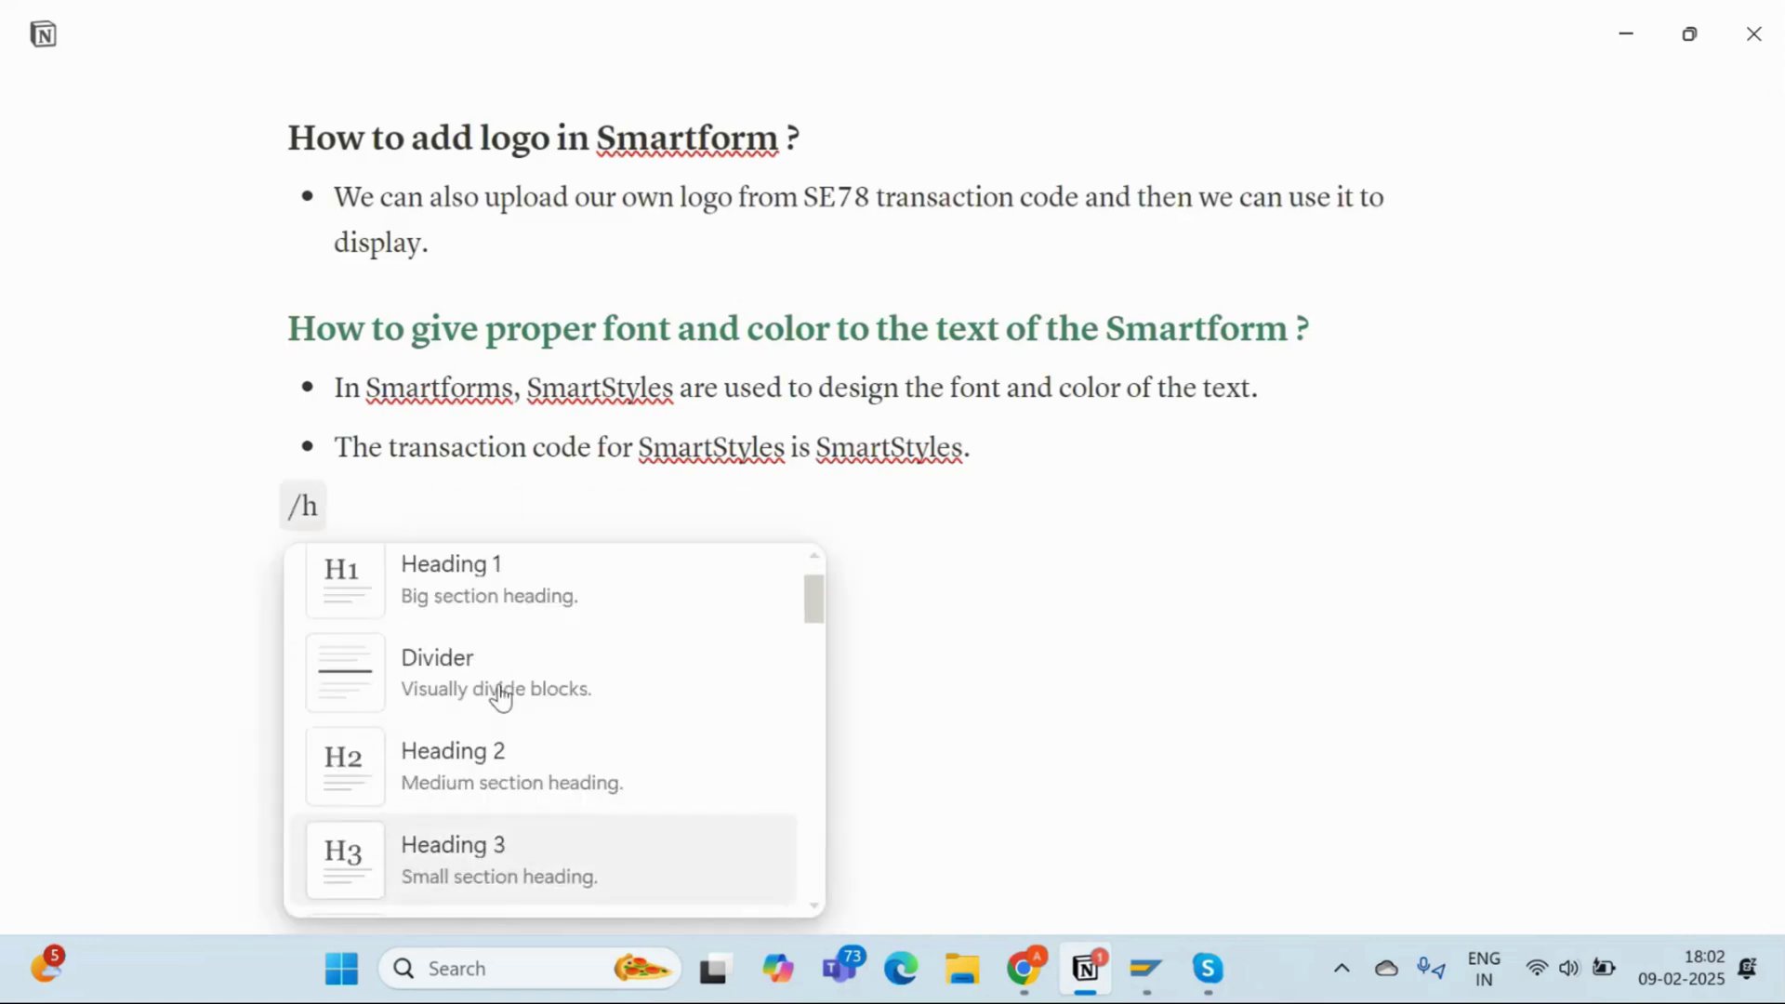
{"action": "key", "text": "Return"}
{"action": "type", "text": "How to di"}
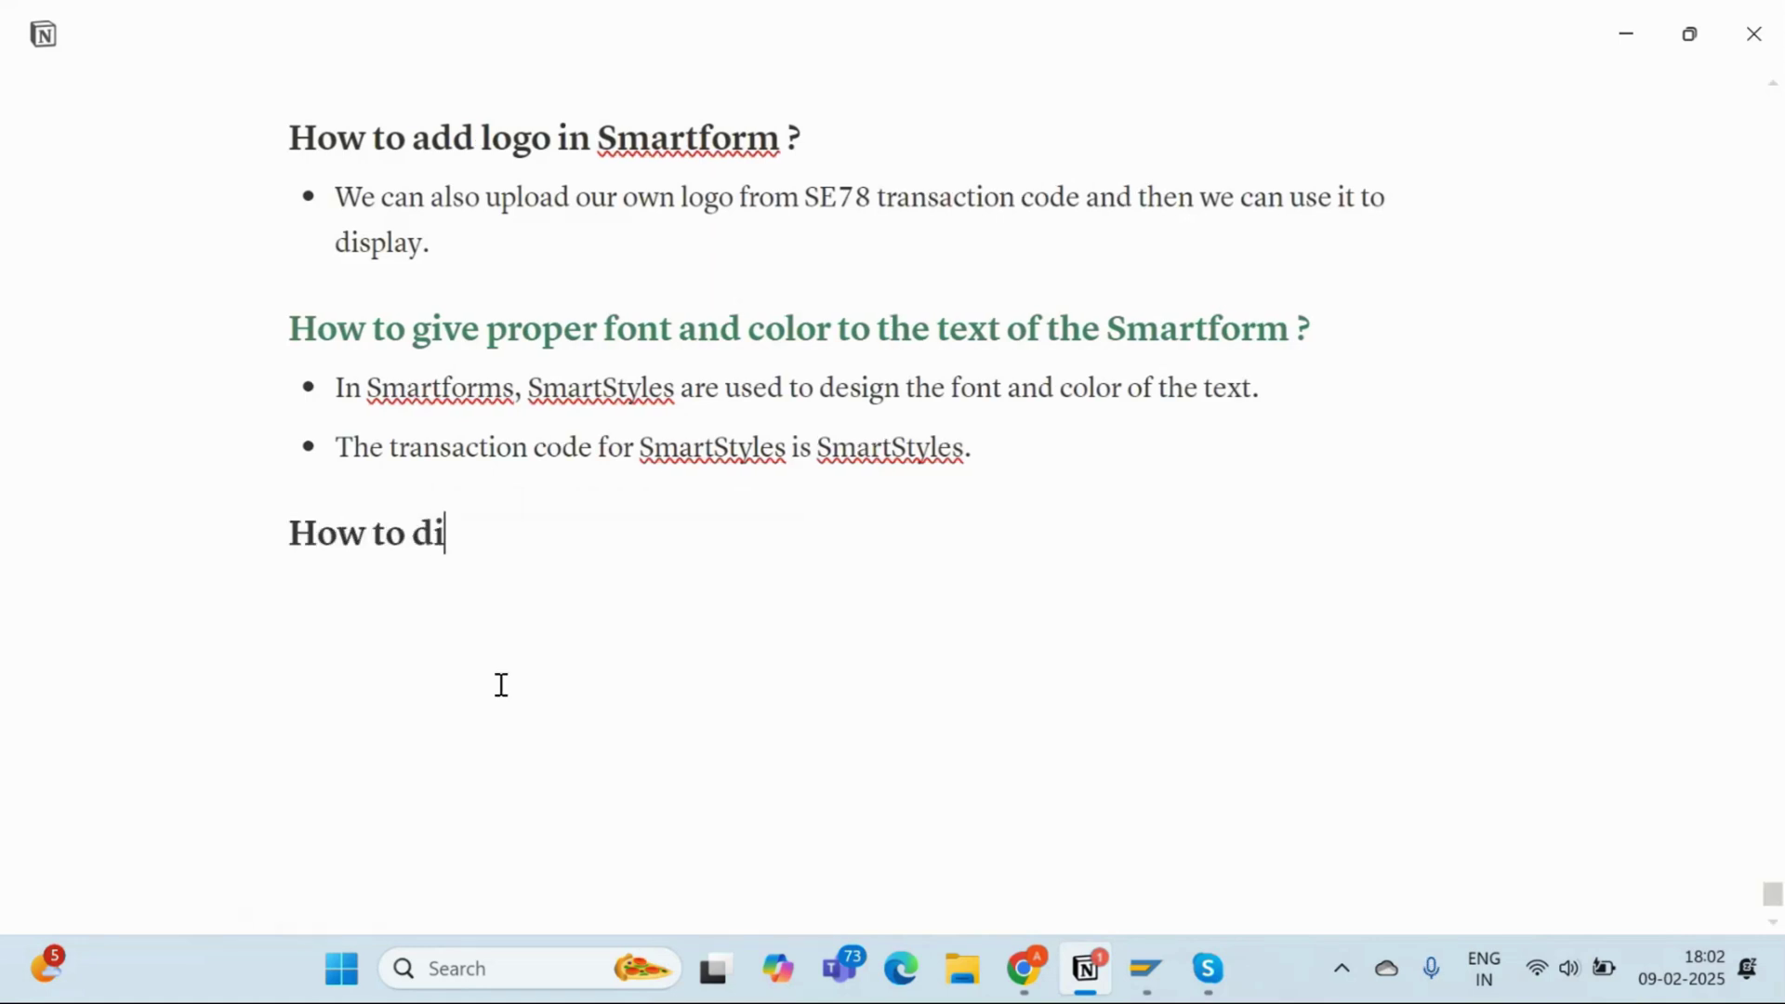
{"action": "type", "text": "splay a Ba"}
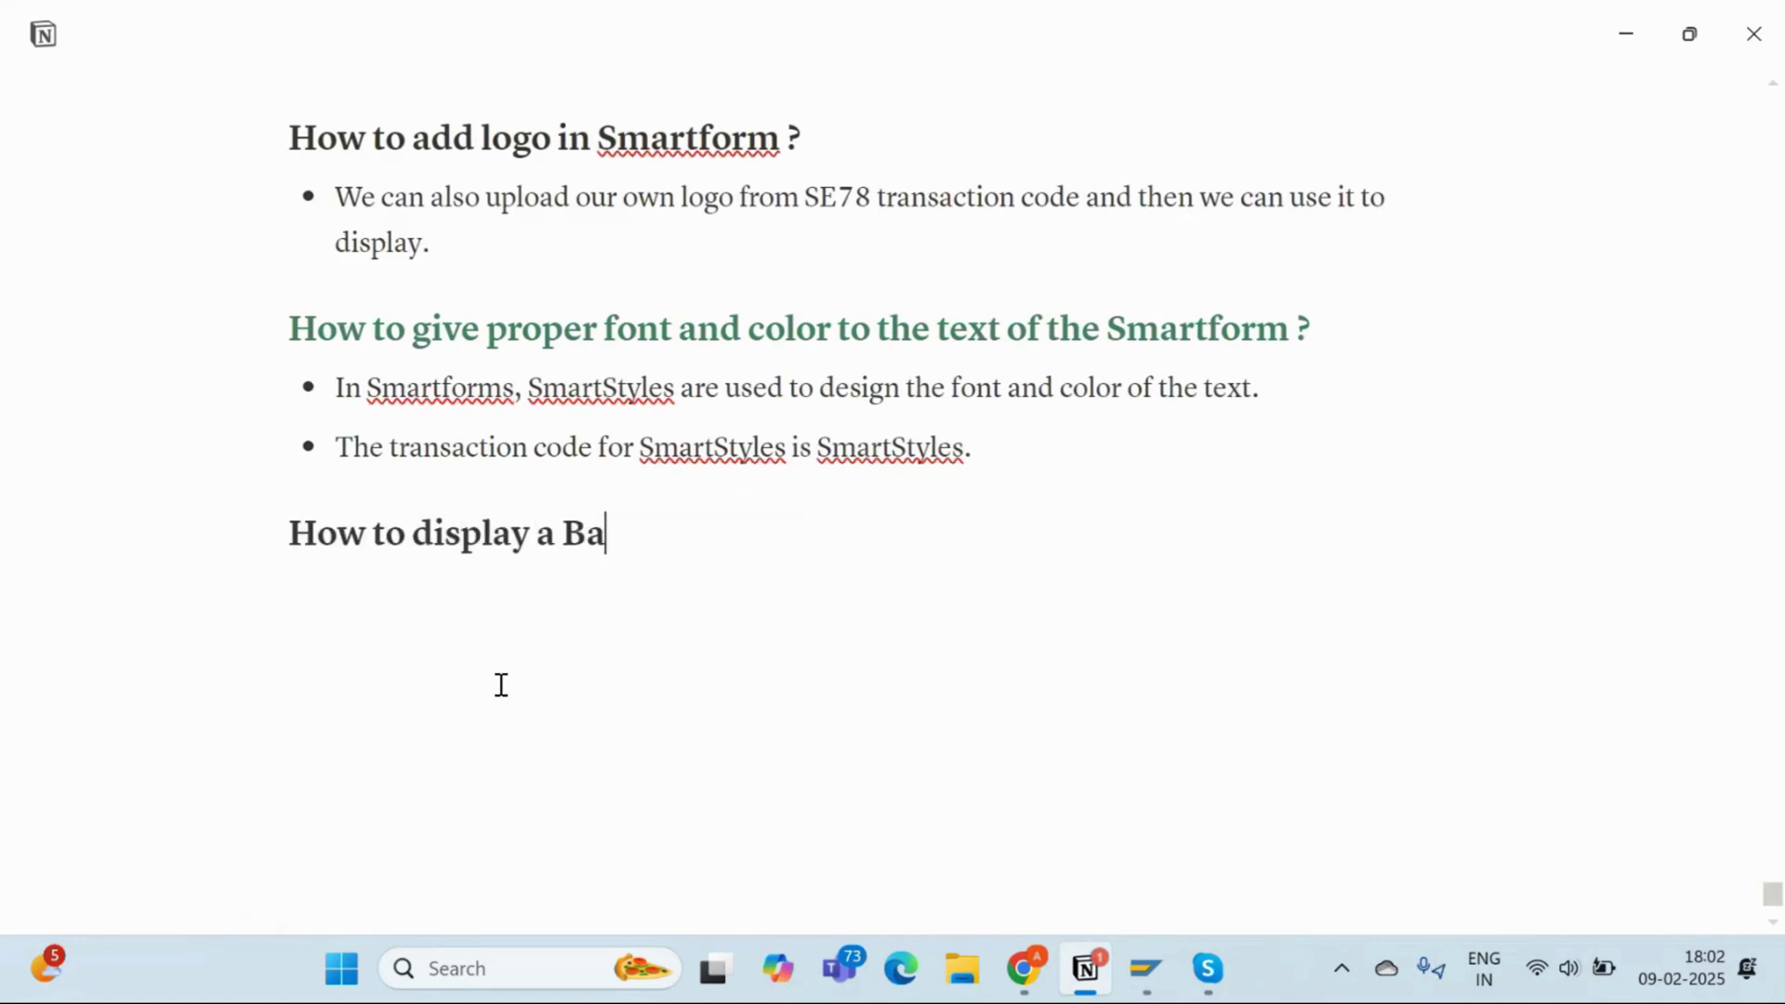
{"action": "type", "text": "r Code inst"}
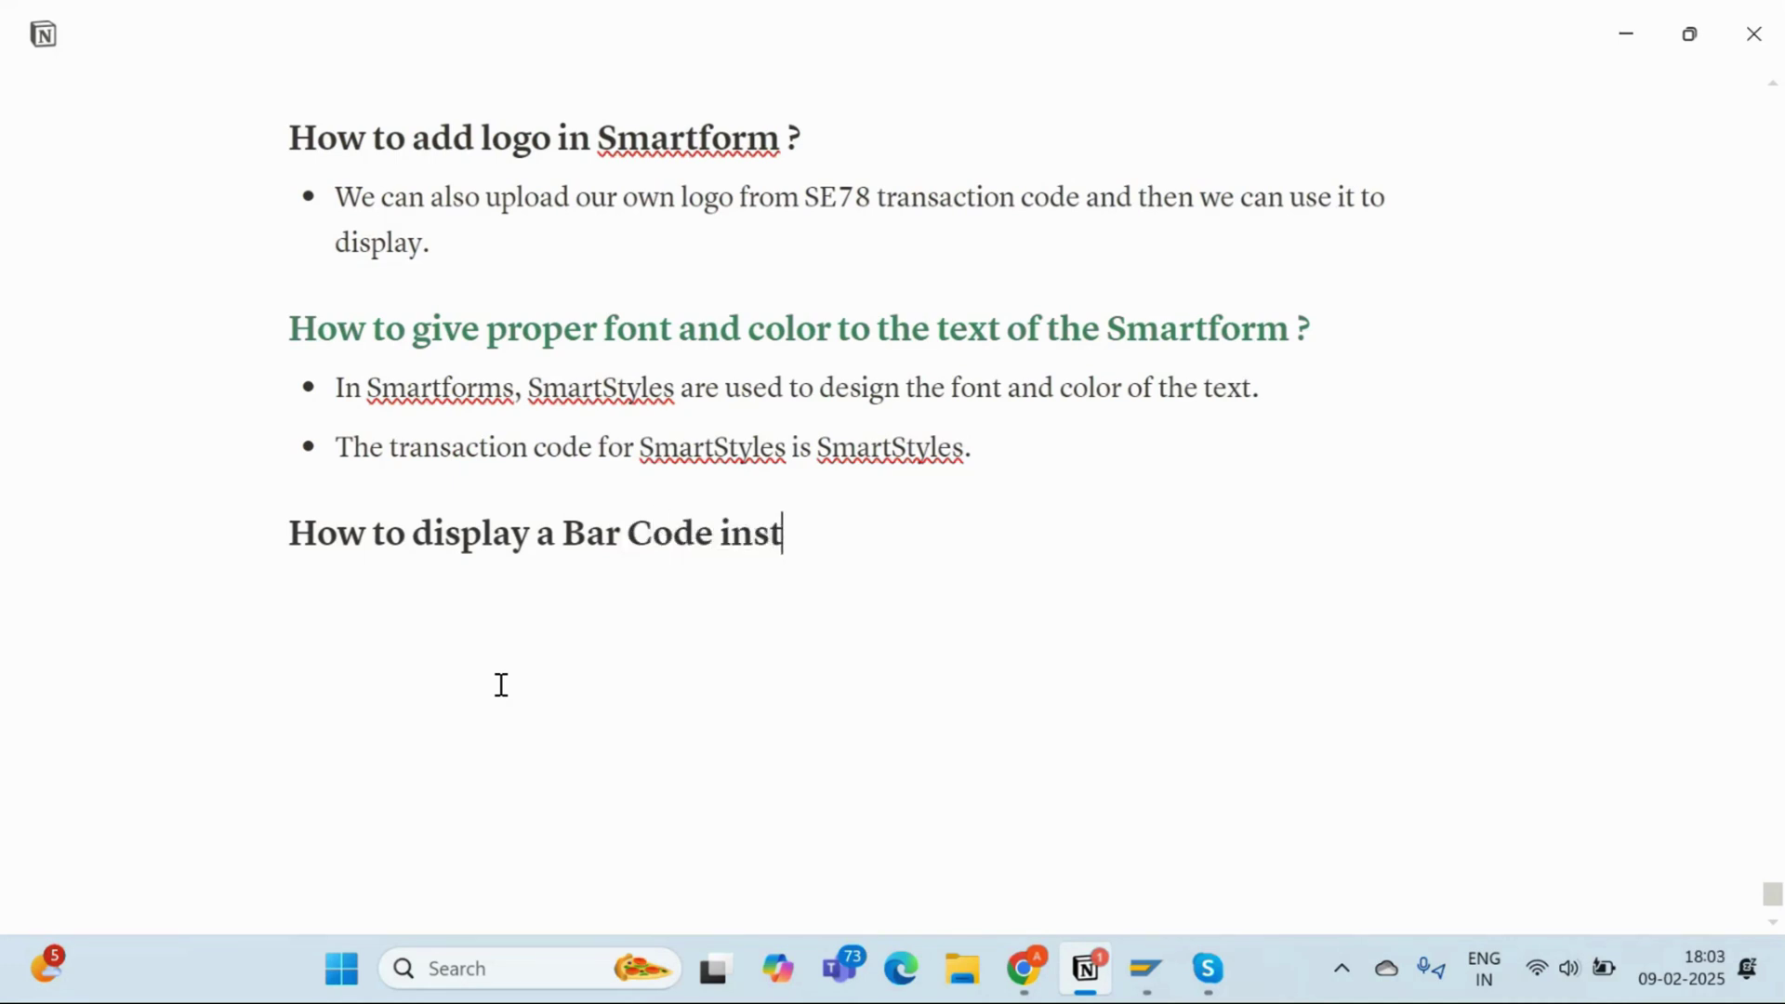
{"action": "type", "text": "ead of text"}
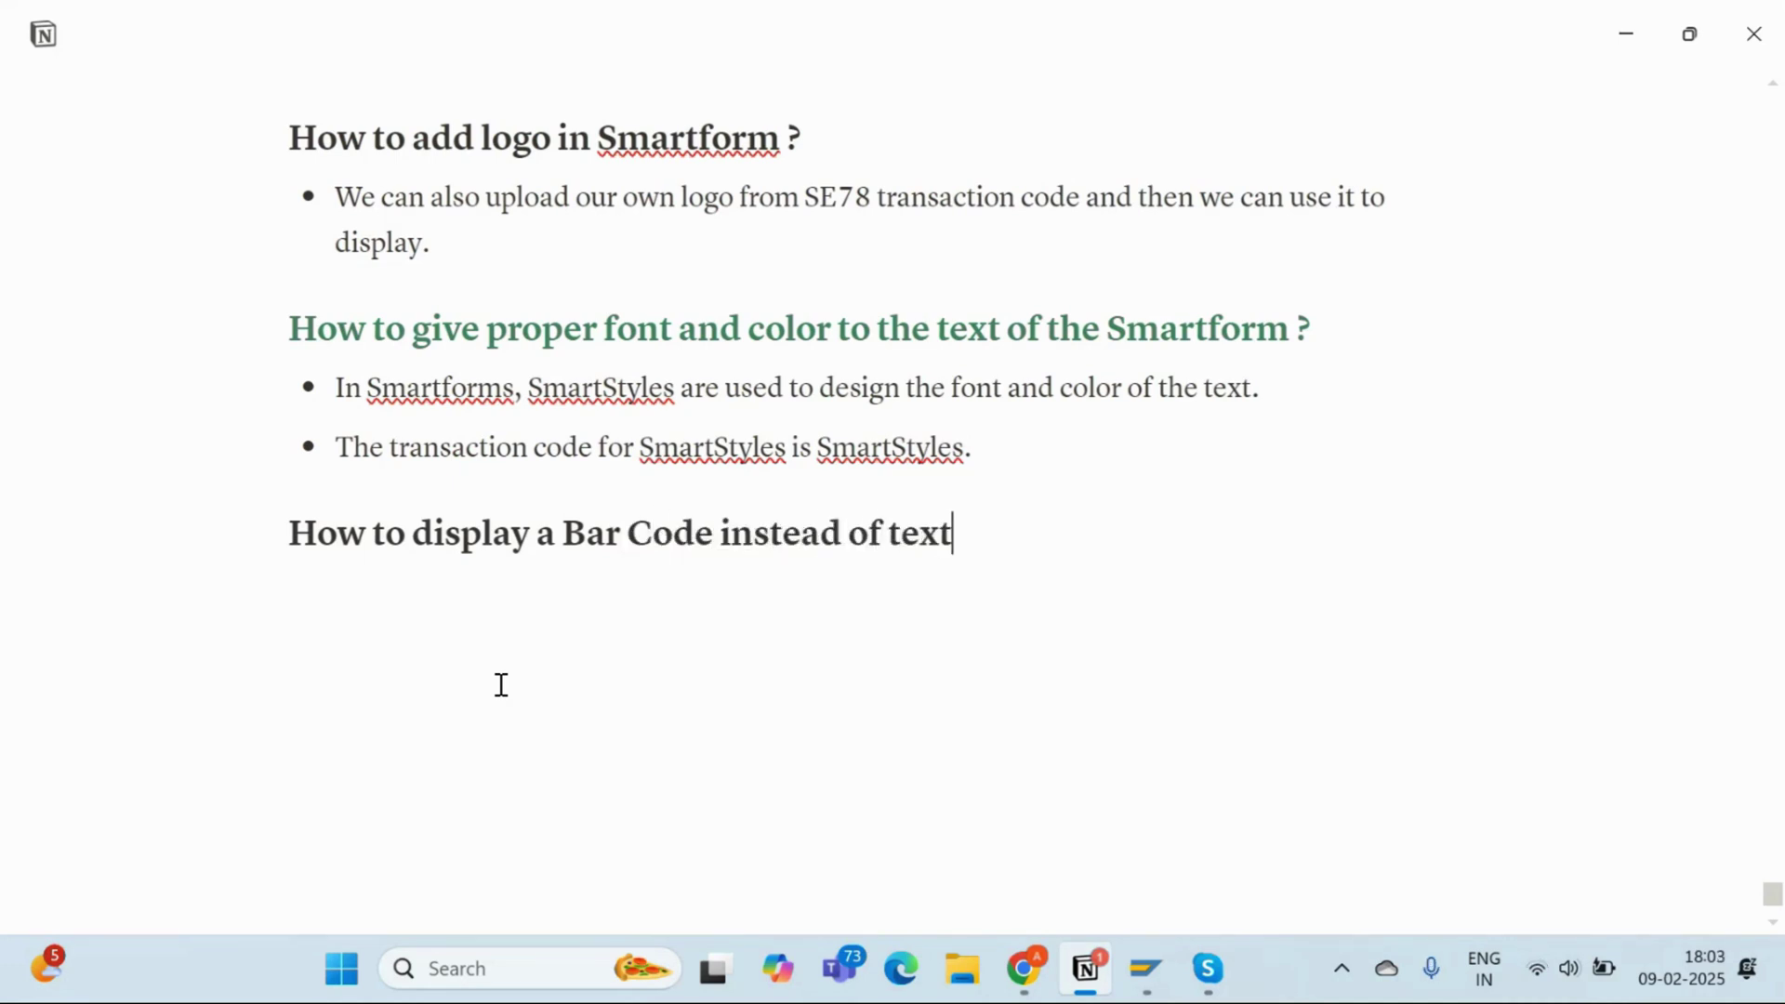
{"action": "type", "text": " in Smartform ?"}
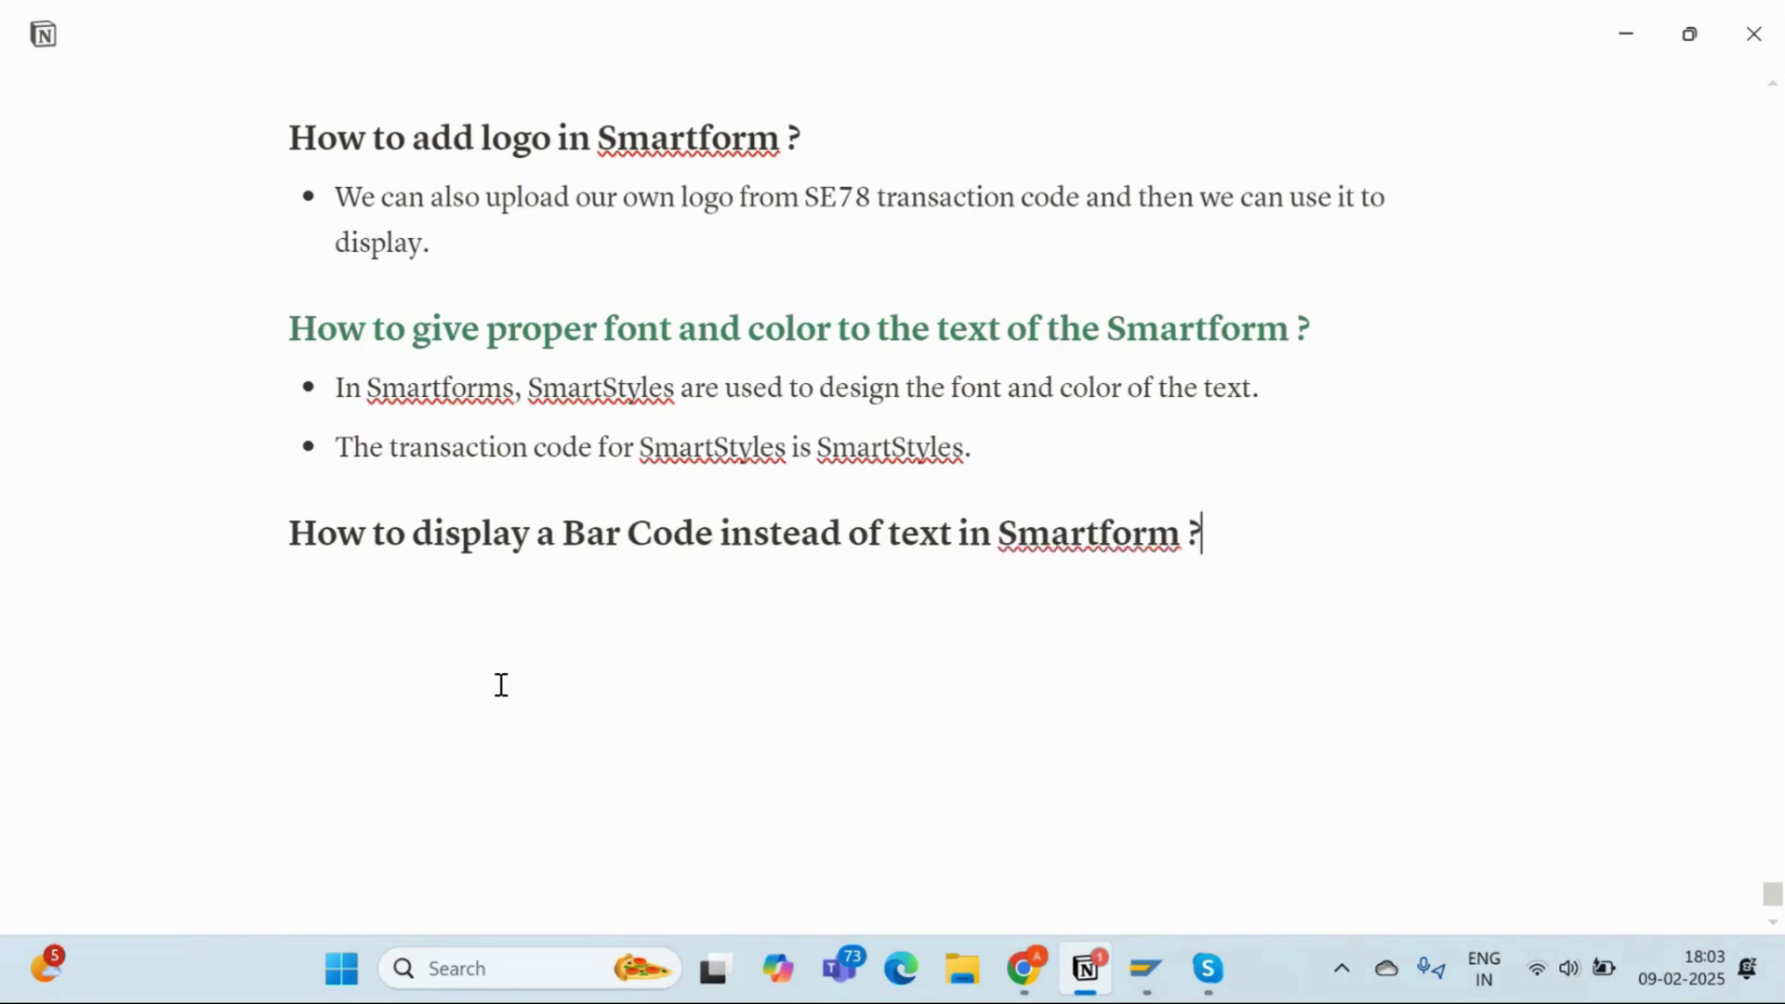
Color the new bar code heading's text yellow, and start an empty line below it
{"action": "left_click_drag", "start_coordinate": [288, 547], "coordinate": [1359, 499]}
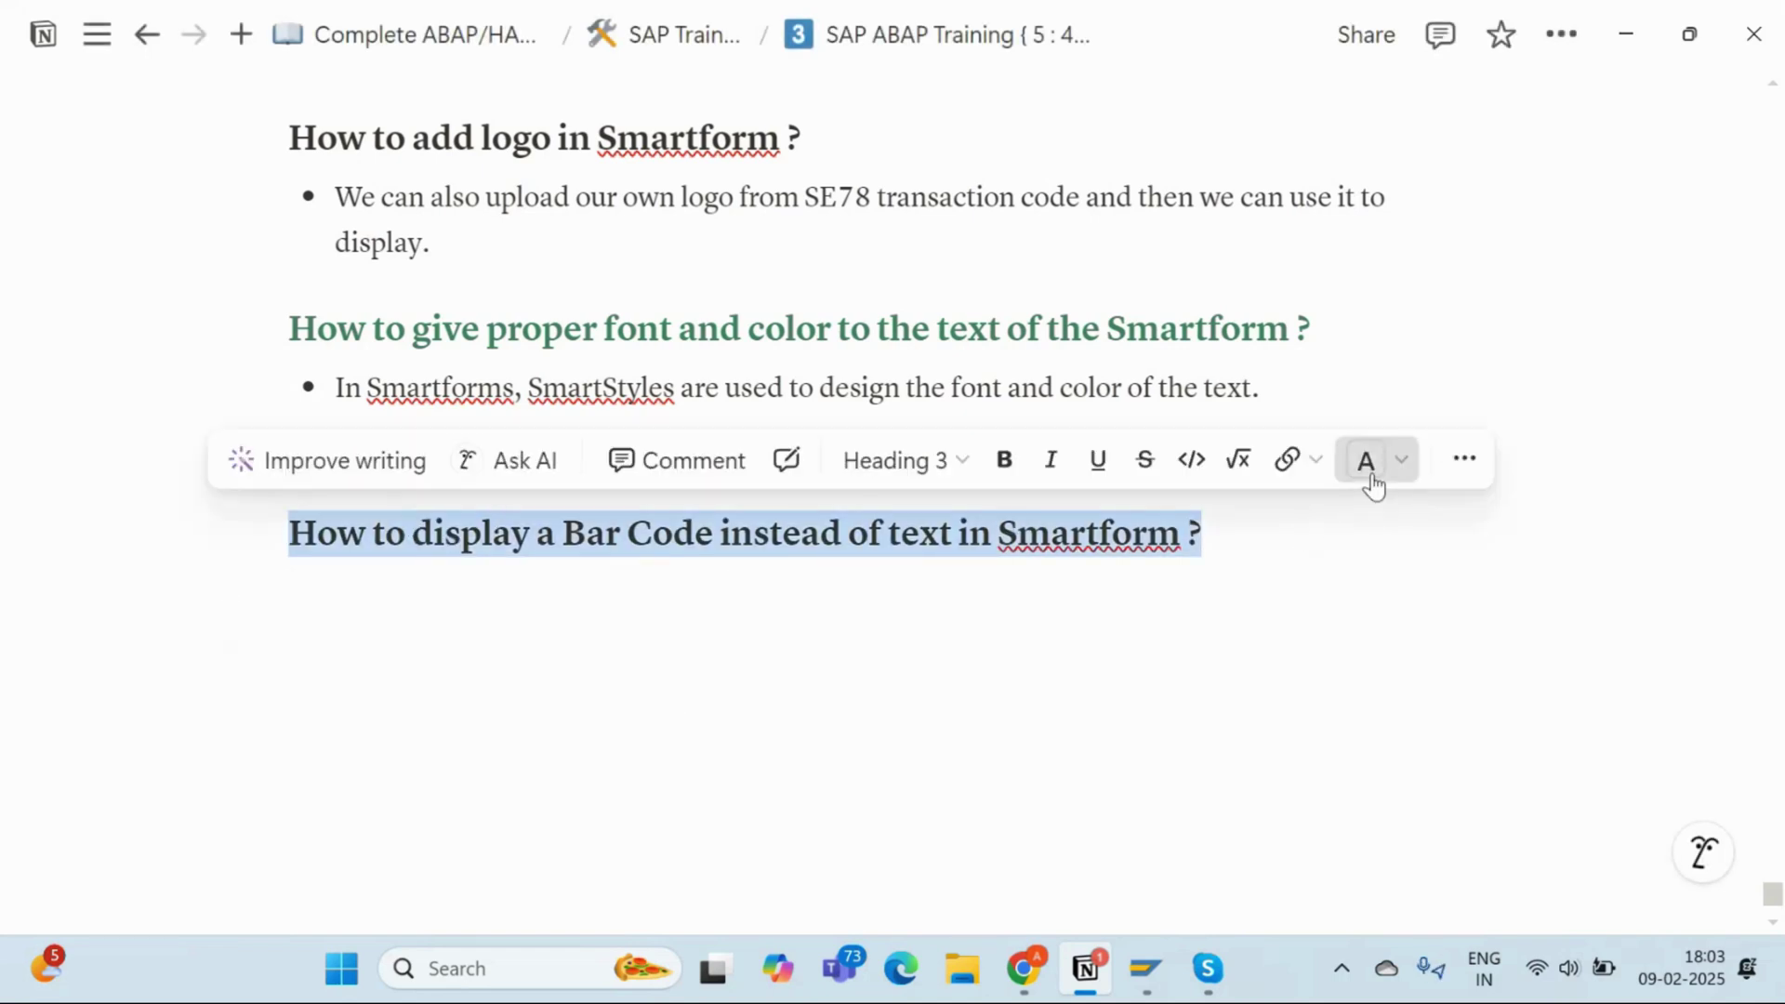
{"action": "left_click", "coordinate": [1373, 478]}
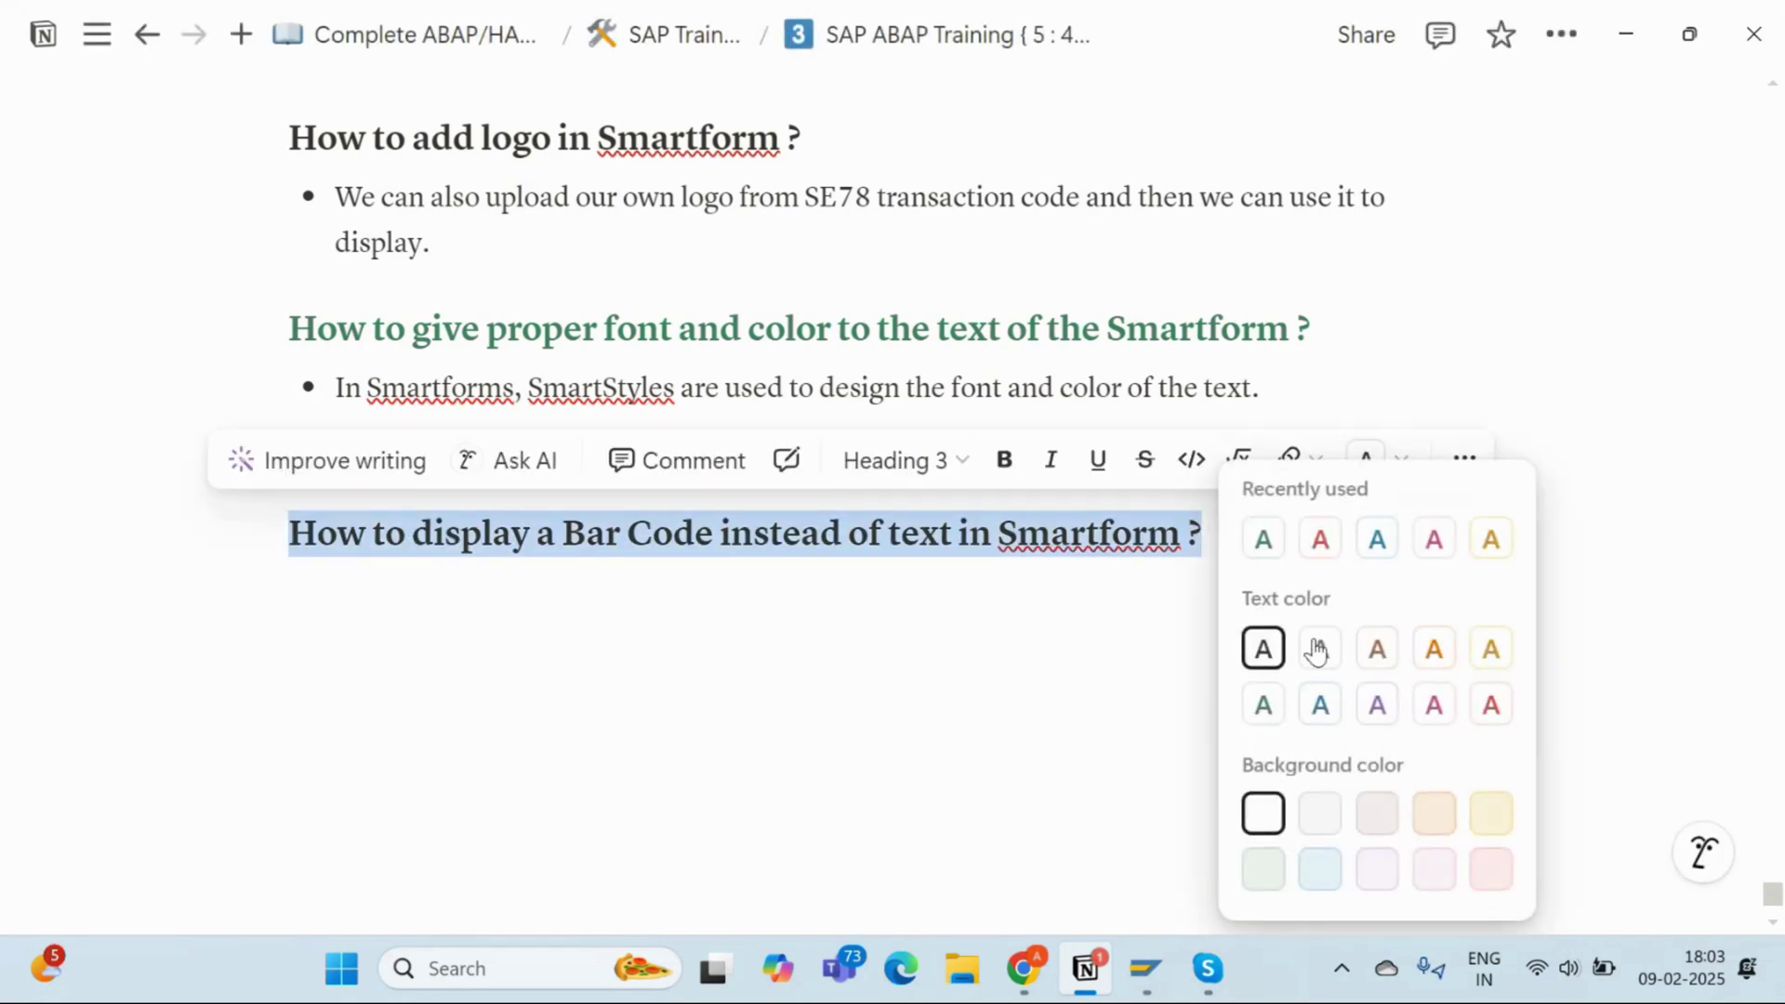
{"action": "left_click", "coordinate": [1503, 654]}
{"action": "left_click", "coordinate": [785, 591]}
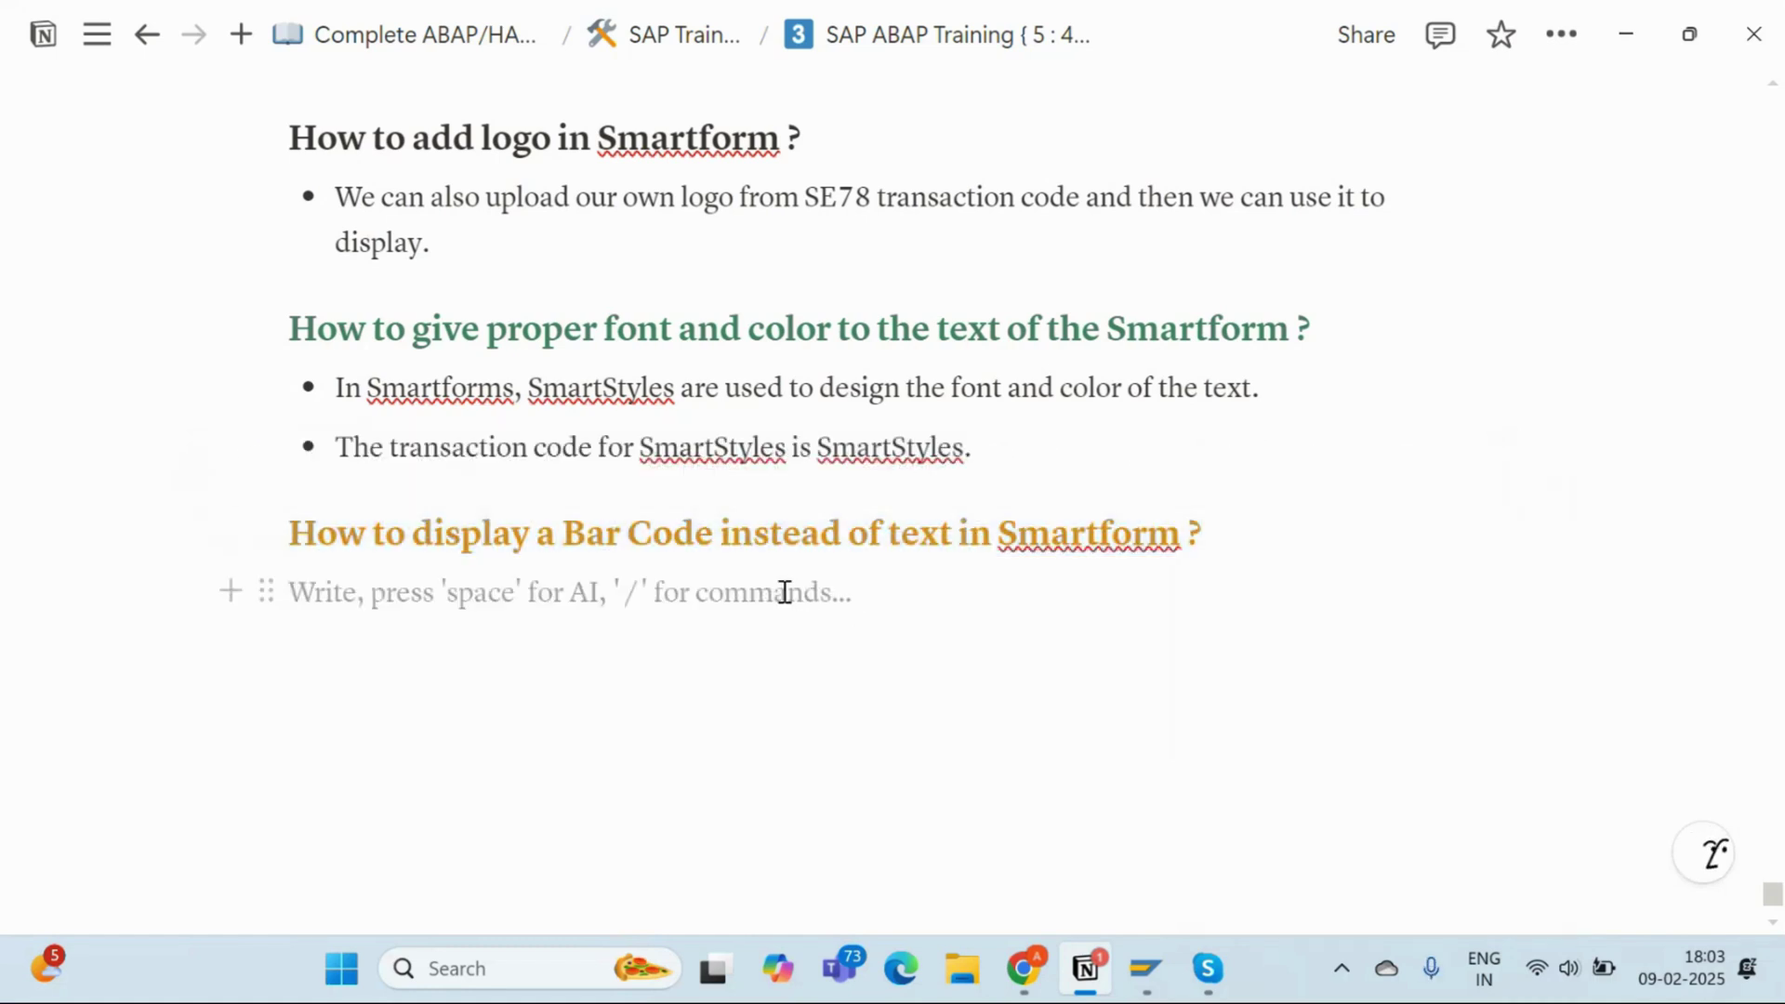
Write the bullet "SE73 transaction code is used to create a bar code for us." under the bar code heading, and start another bullet
{"action": "type", "text": "- SE"}
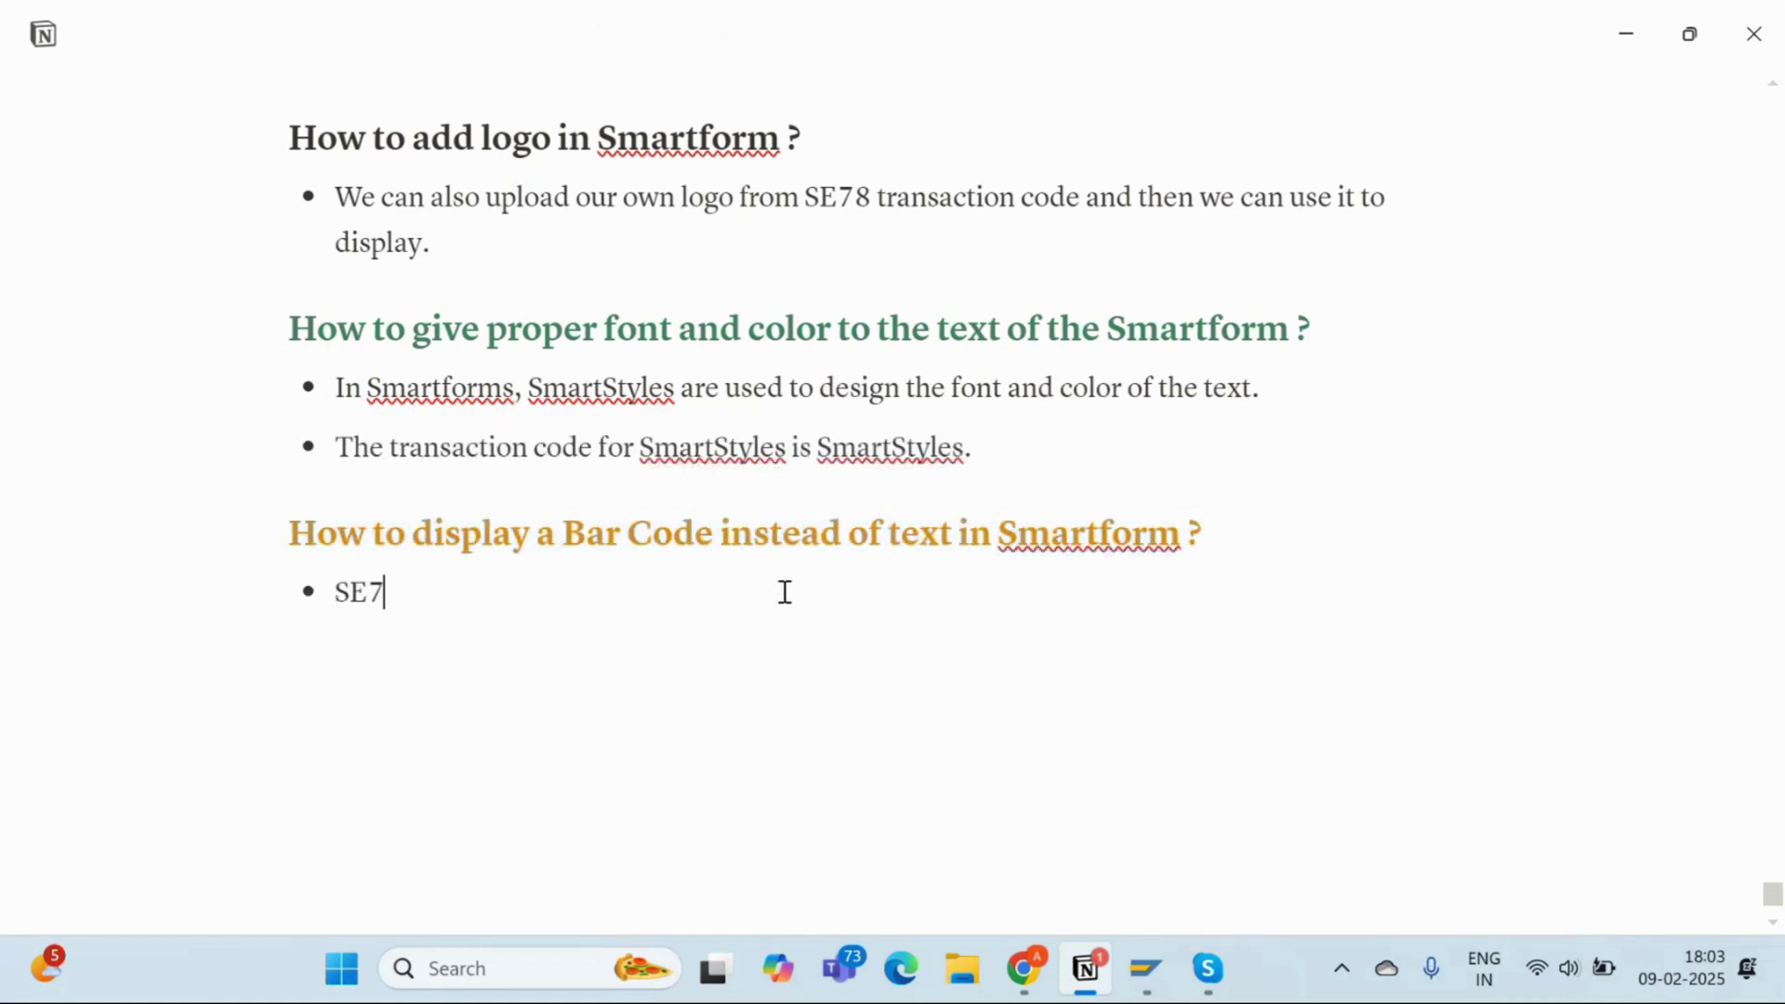
{"action": "type", "text": "73 transac"}
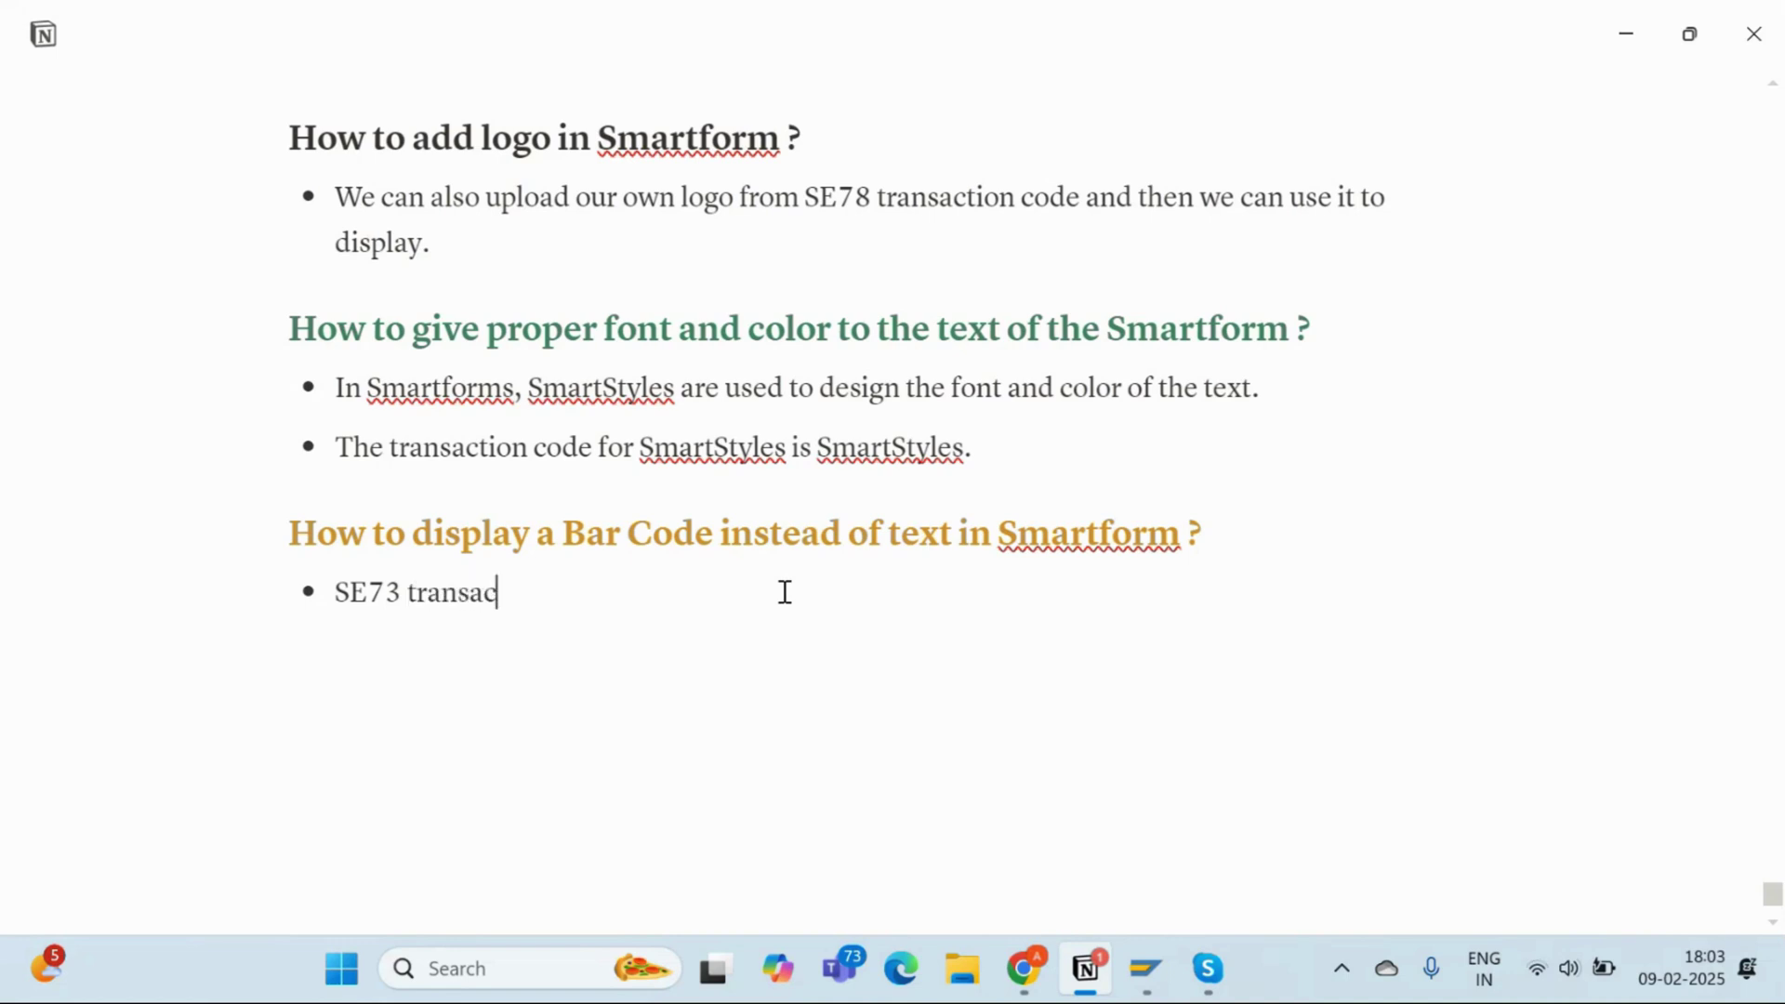
{"action": "type", "text": "tion code is usedd t"}
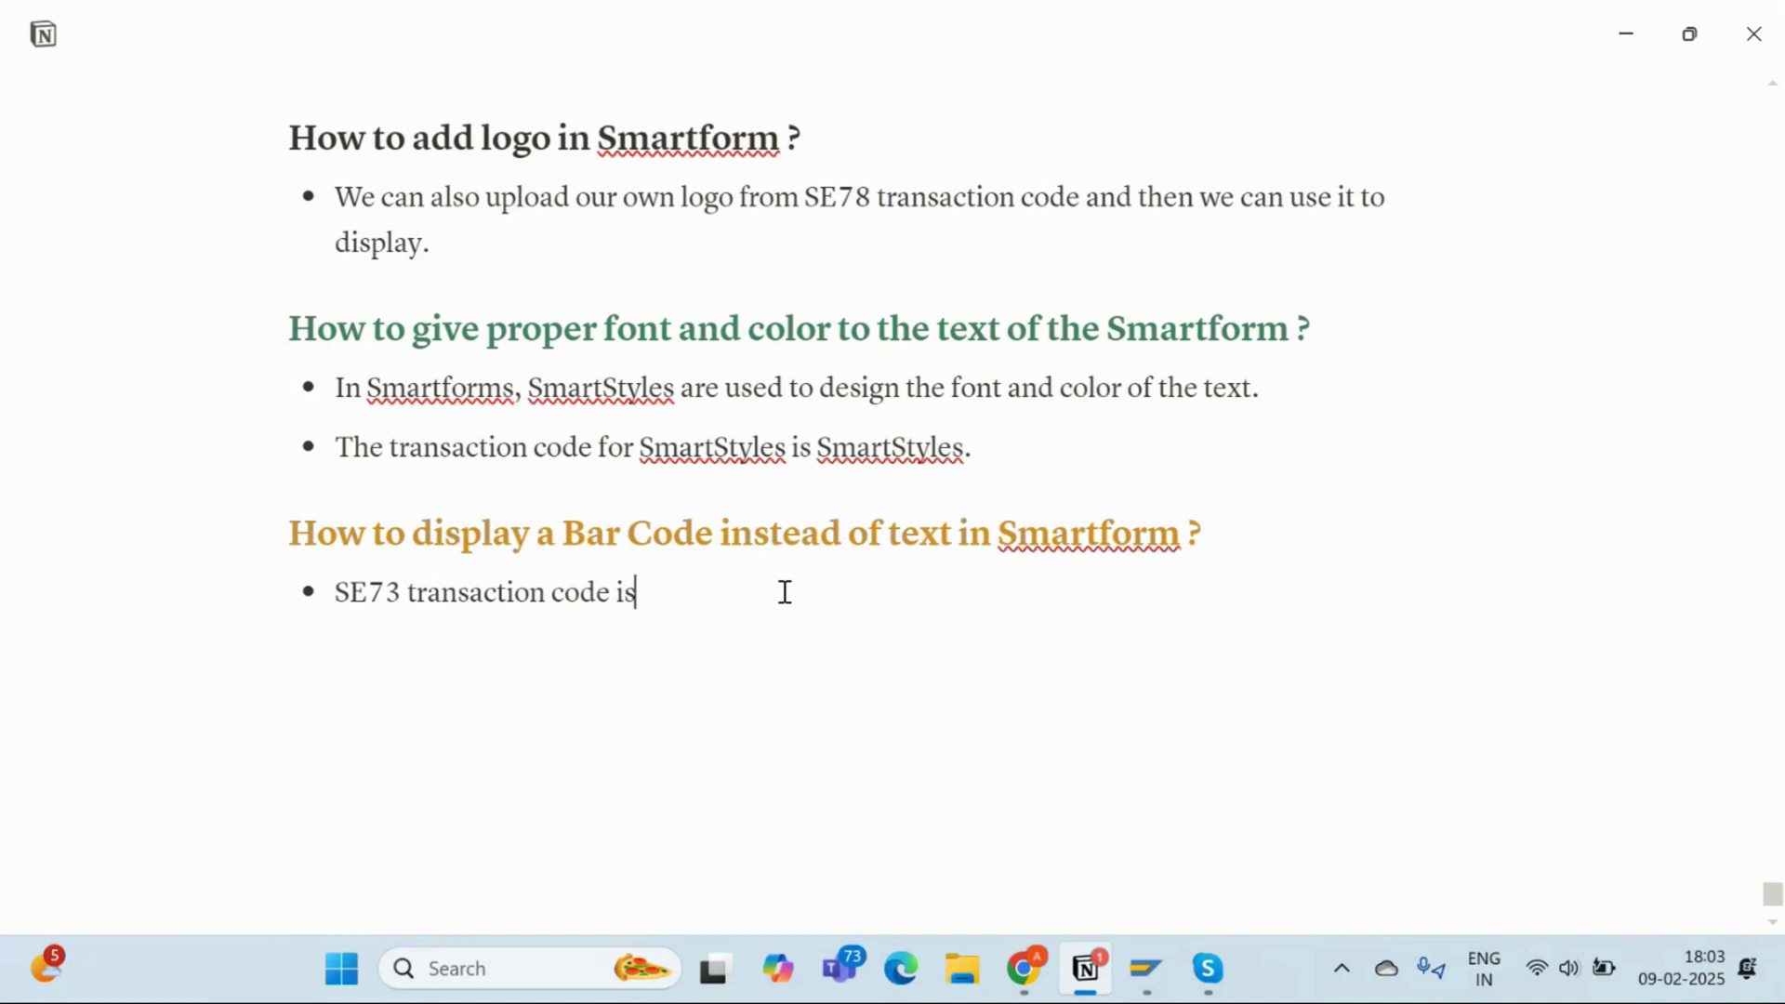
{"action": "key", "text": "BackSpace"}
{"action": "key", "text": "BackSpace"}
{"action": "key", "text": "BackSpace"}
{"action": "type", "text": "to create"}
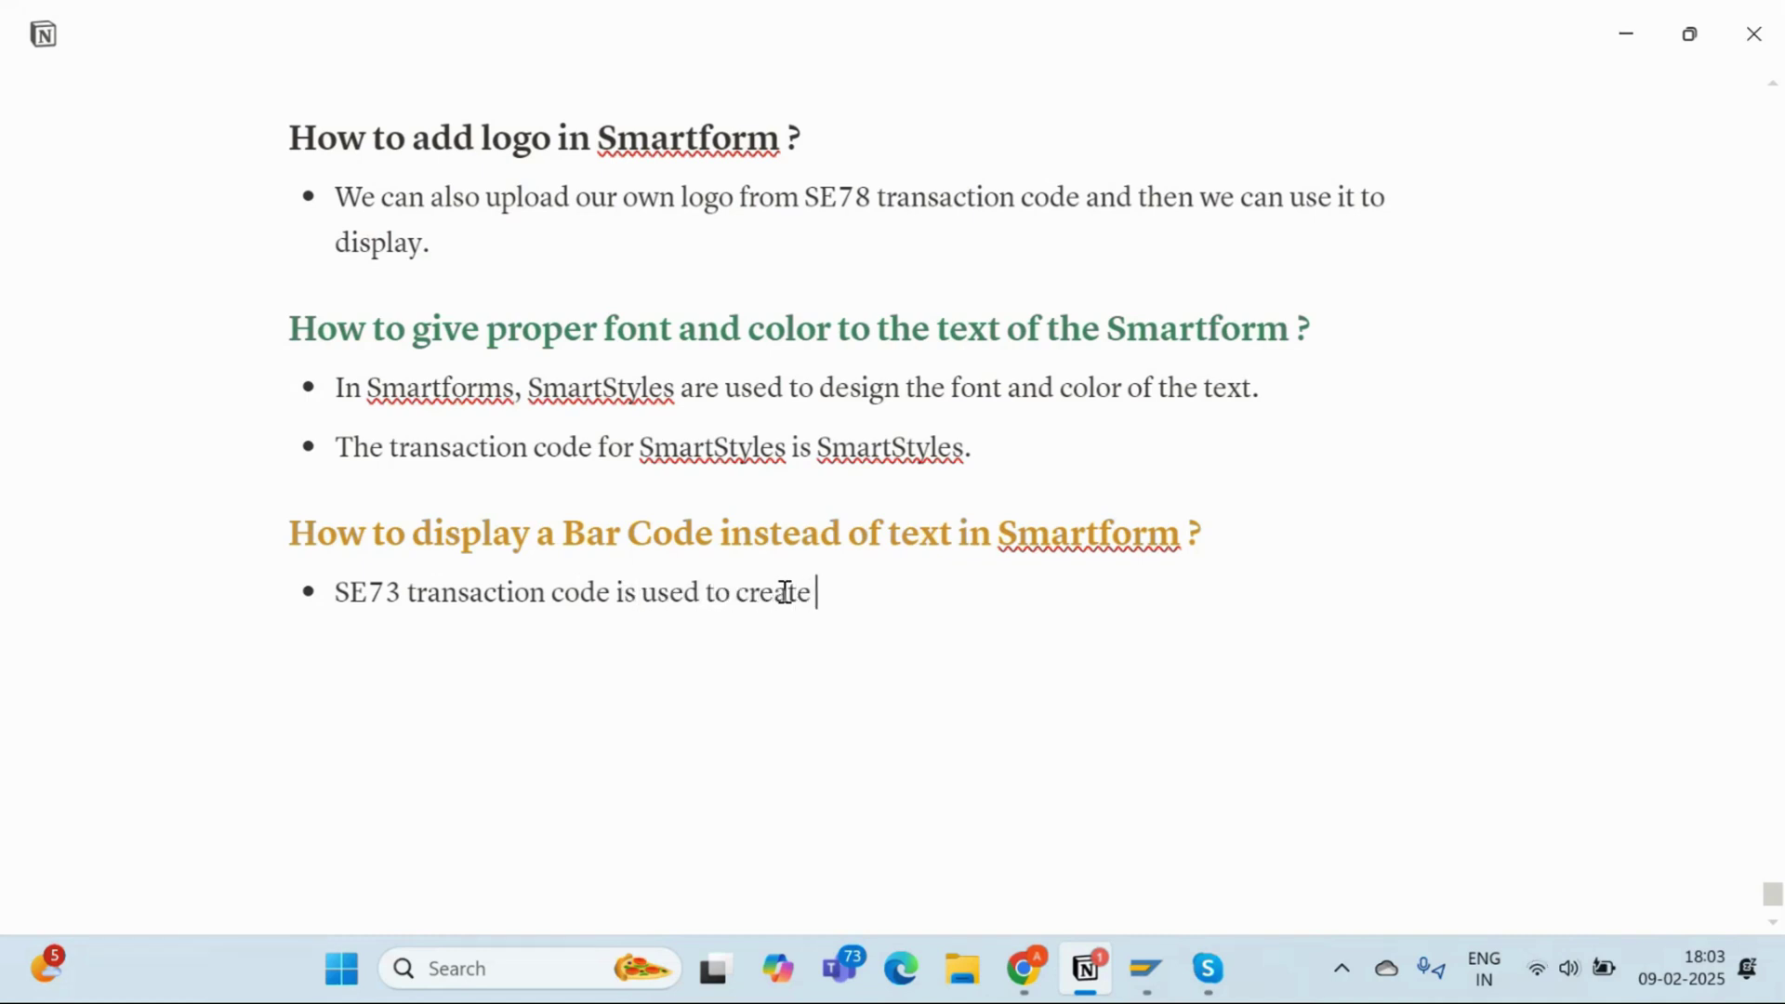
{"action": "type", "text": " a bar code"}
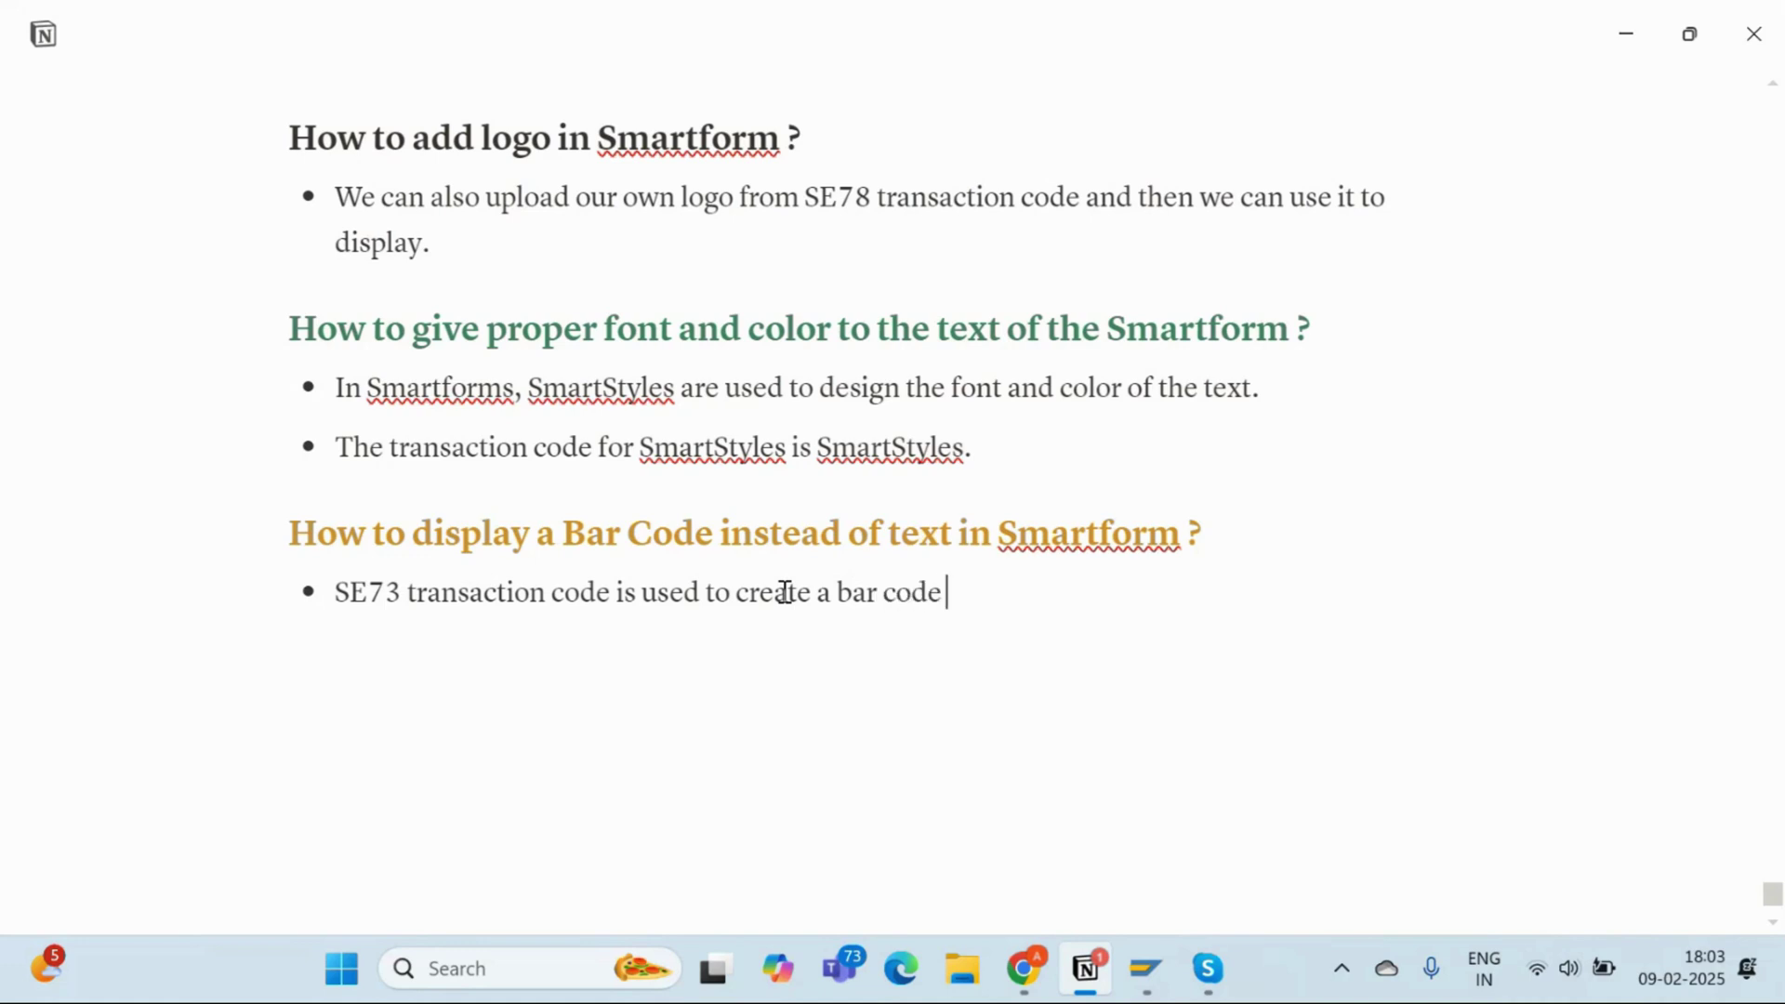
{"action": "type", "text": " for us."}
{"action": "key", "text": "Return"}
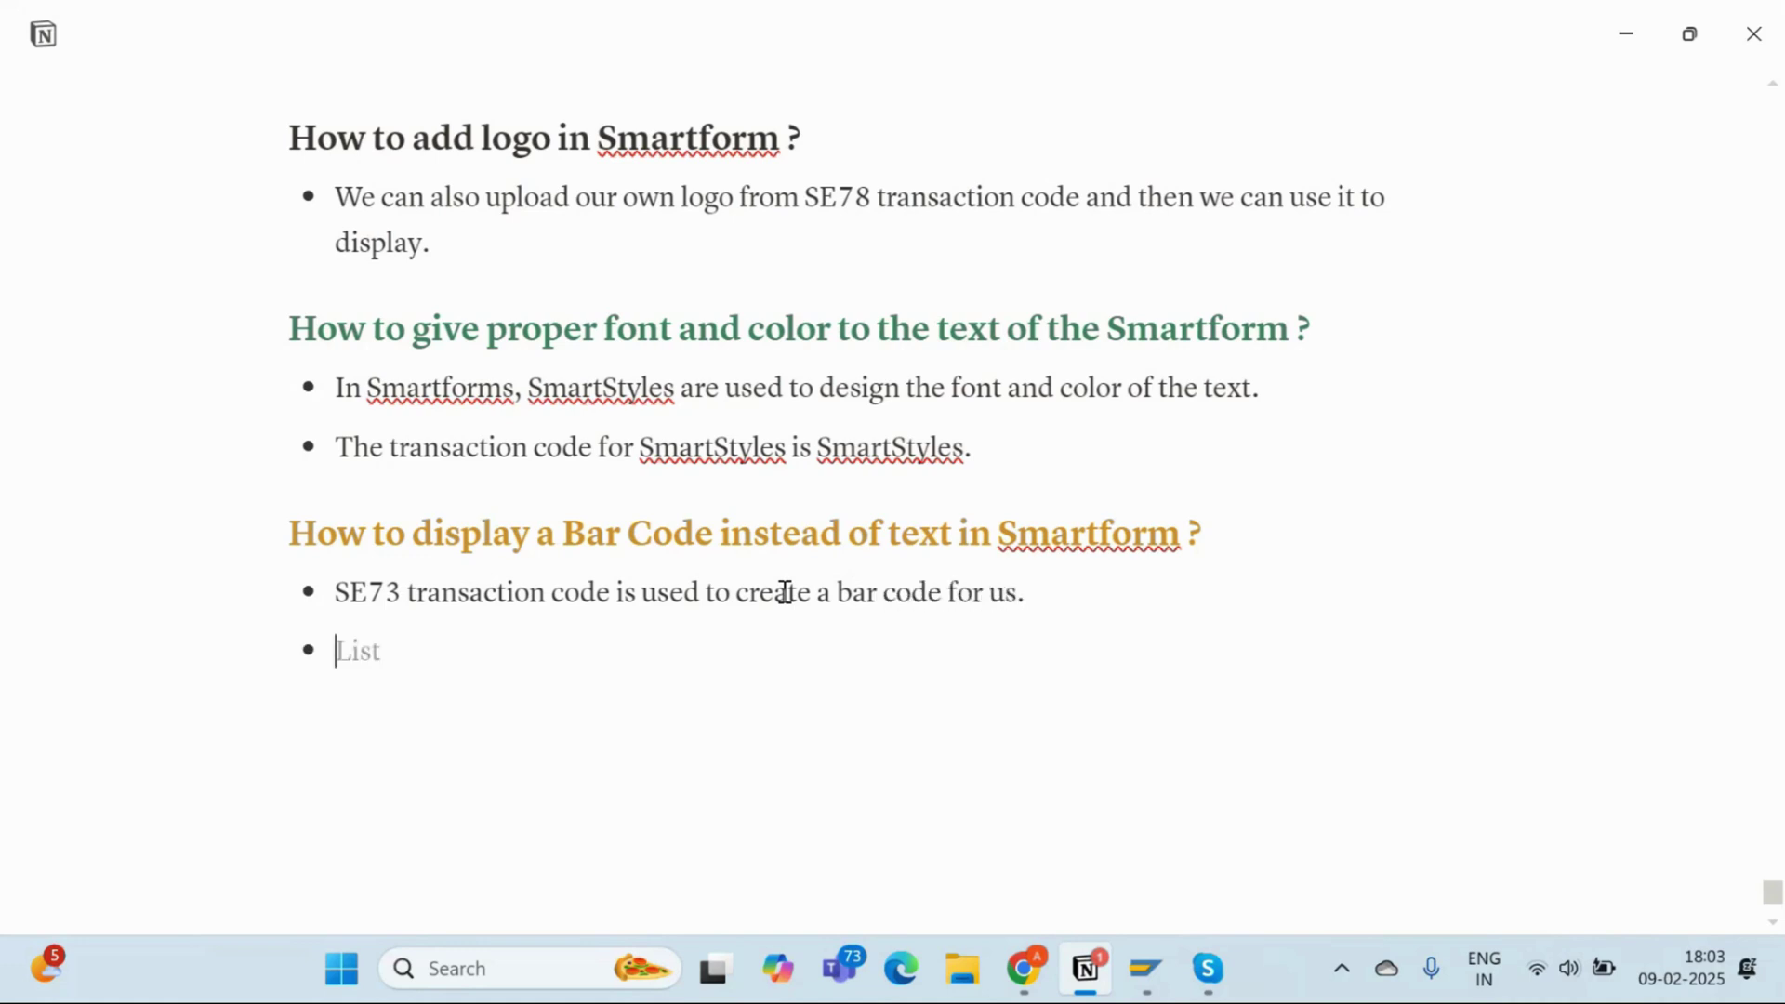
Write the bullet "Then we use this bar code to create a node in SmartStyle and then we use this node to display our bar code."
{"action": "type", "text": "Then we u"}
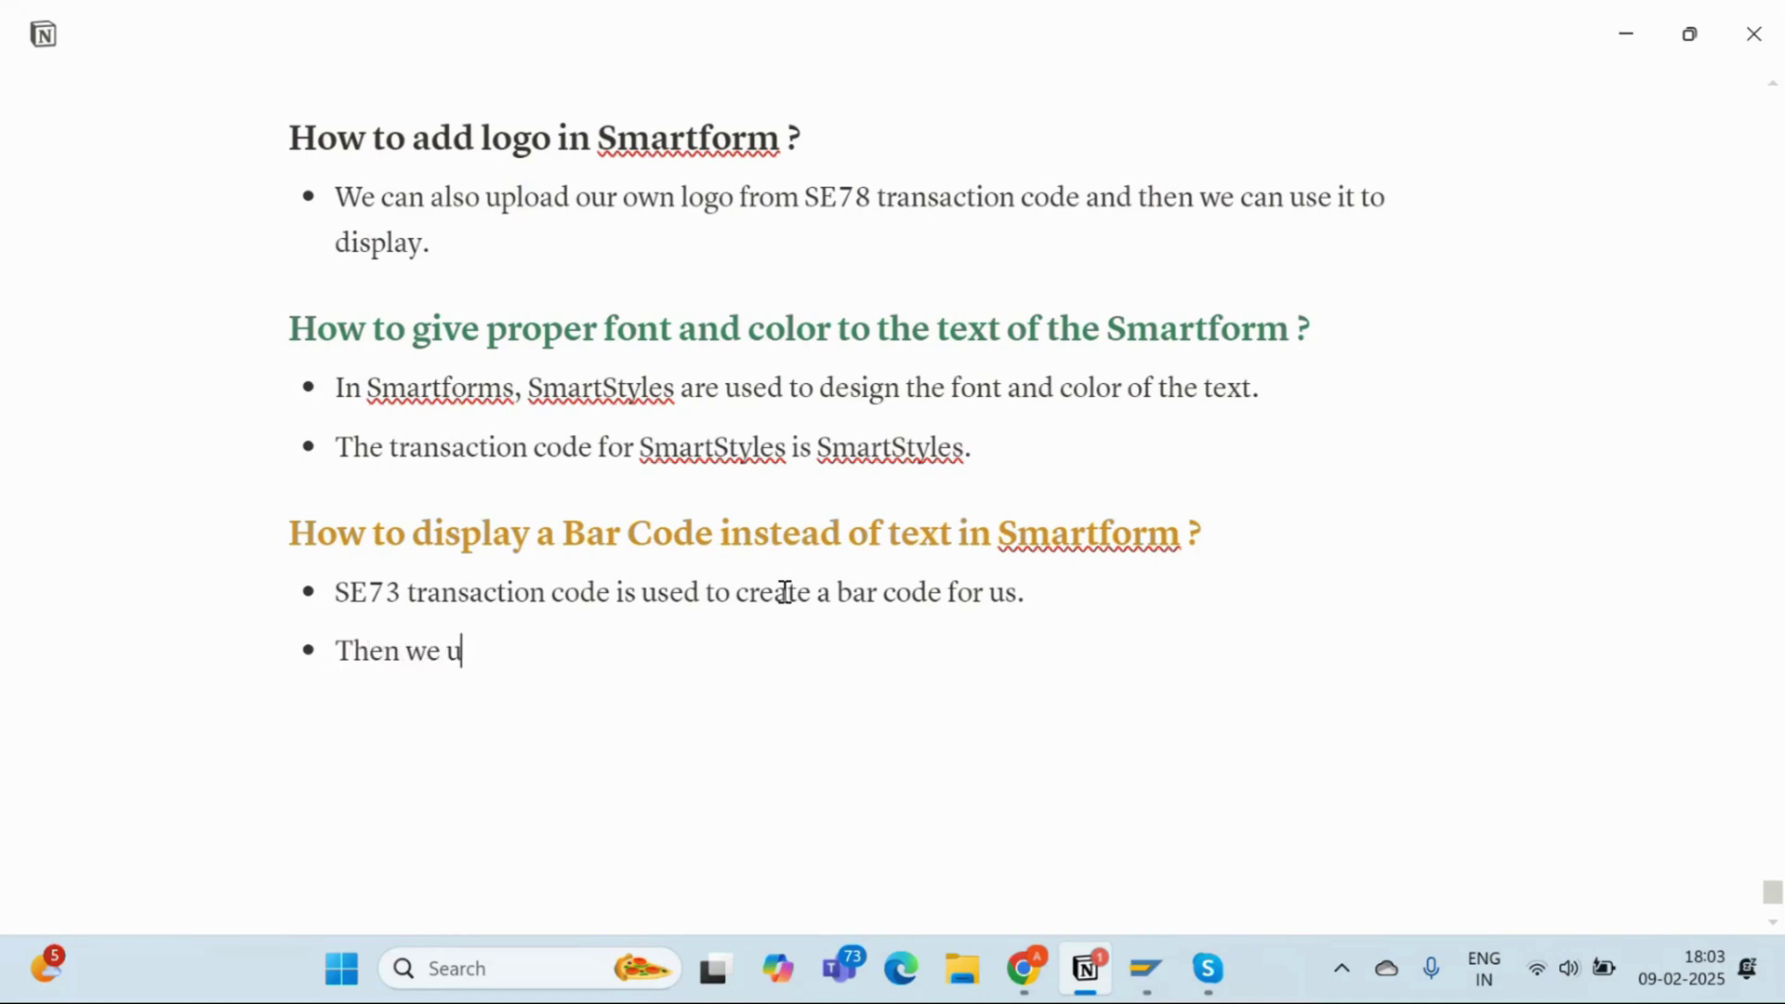
{"action": "type", "text": "se this n"}
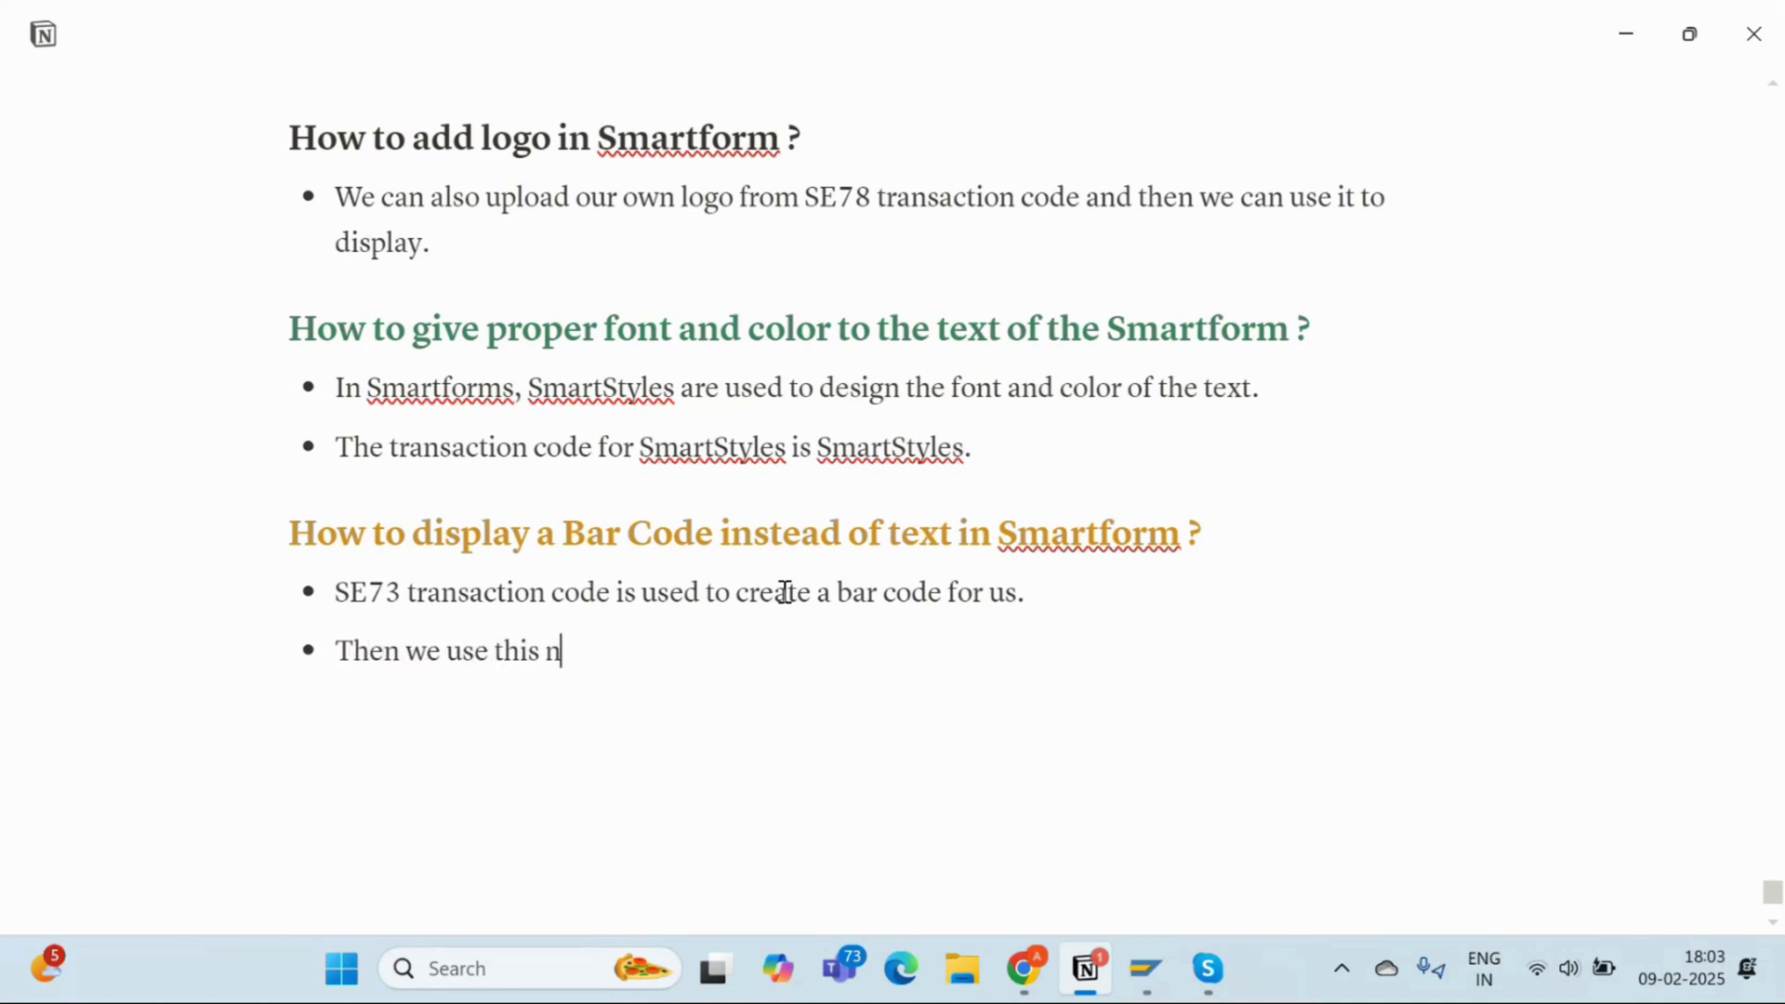
{"action": "key", "text": "BackSpace"}
{"action": "type", "text": "bar code to create a"}
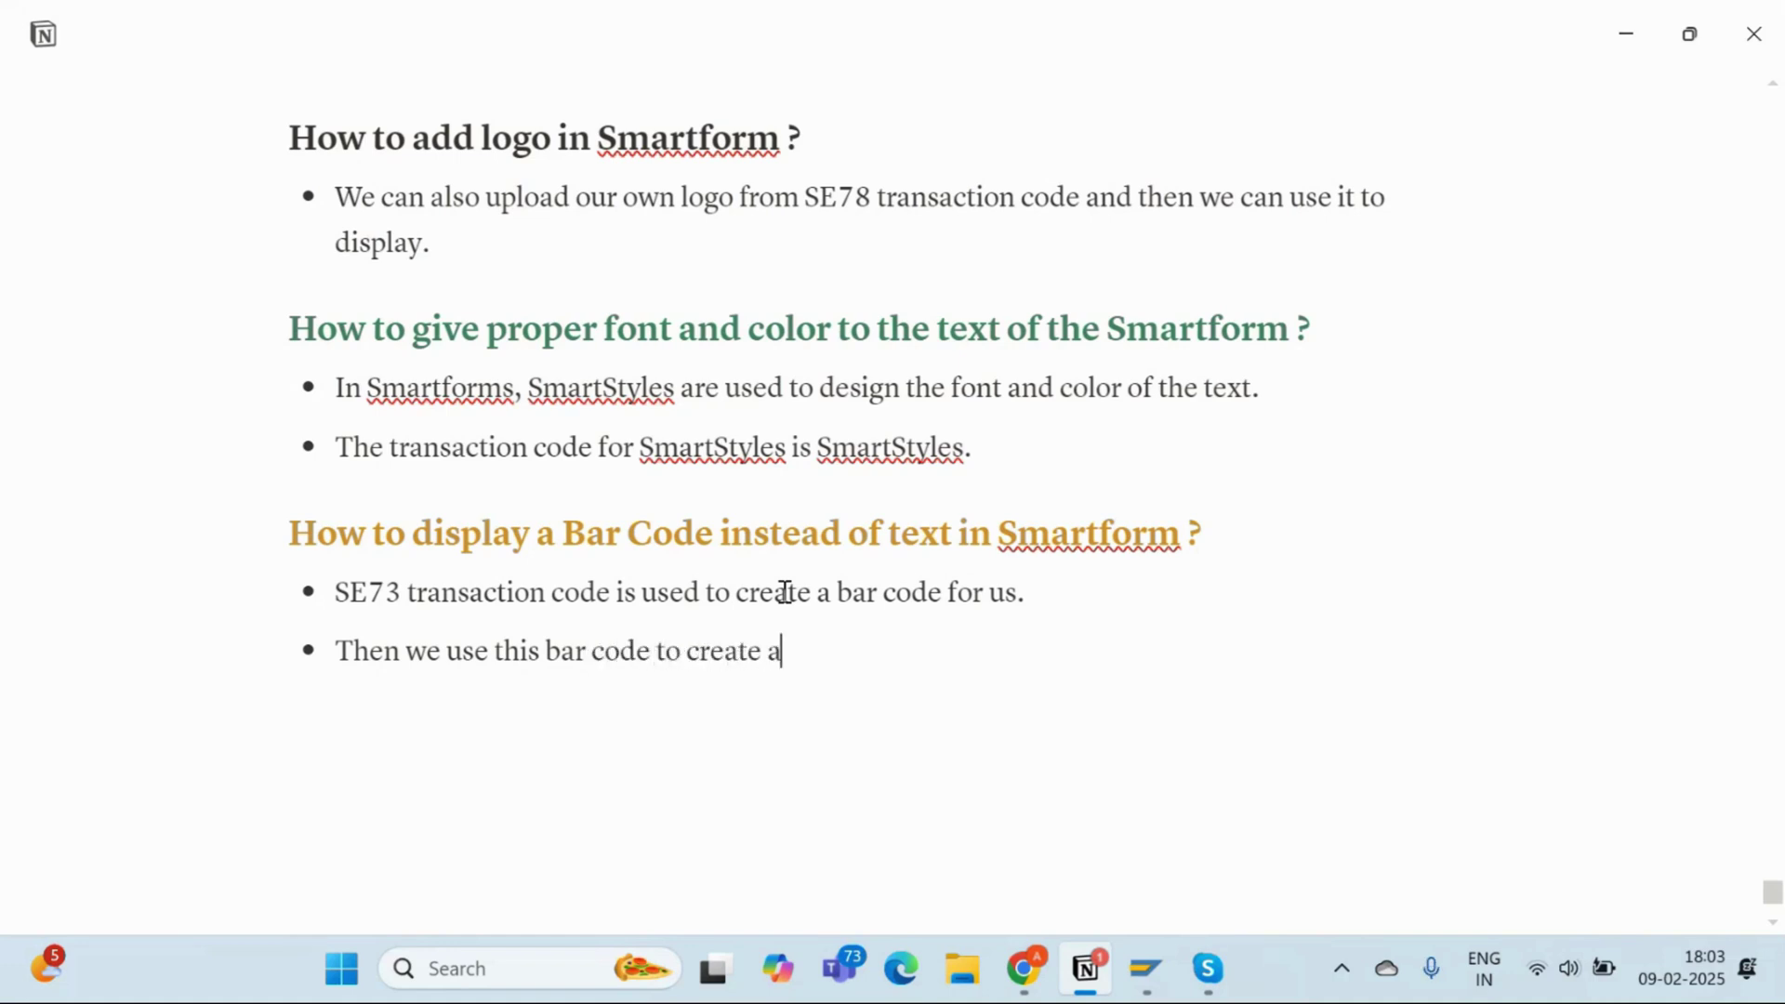
{"action": "type", "text": " node in Sma"}
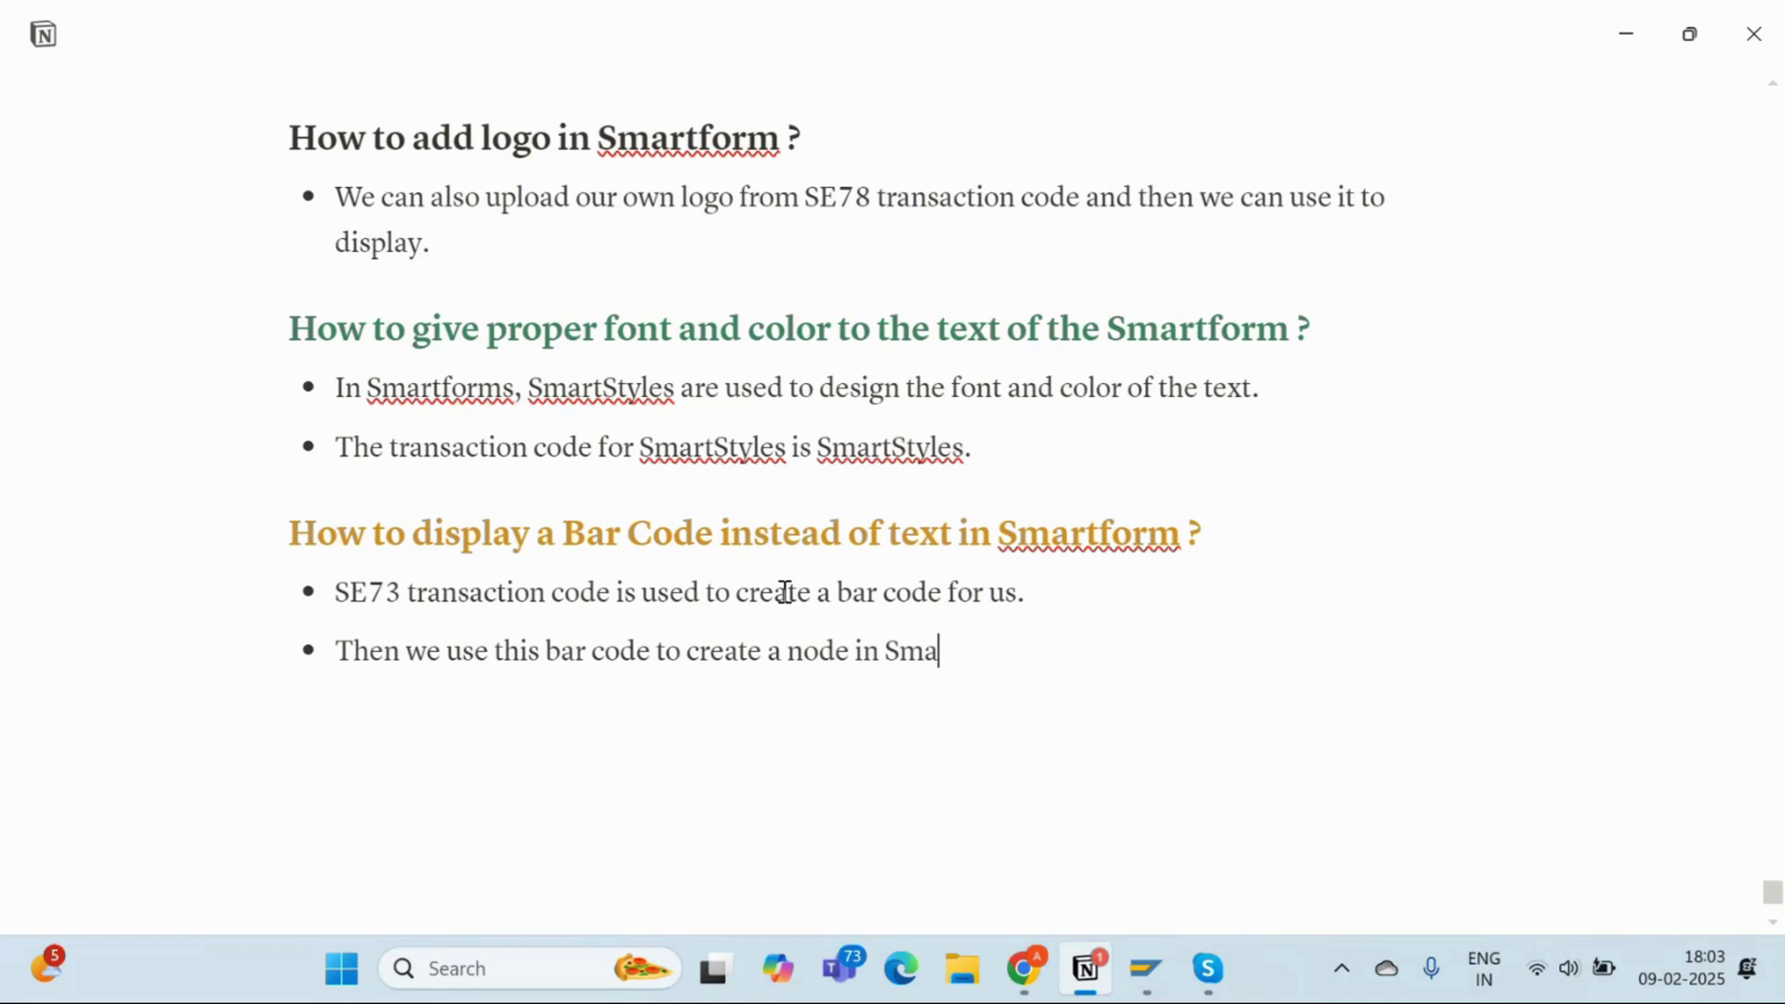
{"action": "type", "text": "rtStyle and them"}
{"action": "key", "text": "BackSpace"}
{"action": "key", "text": "BackSpace"}
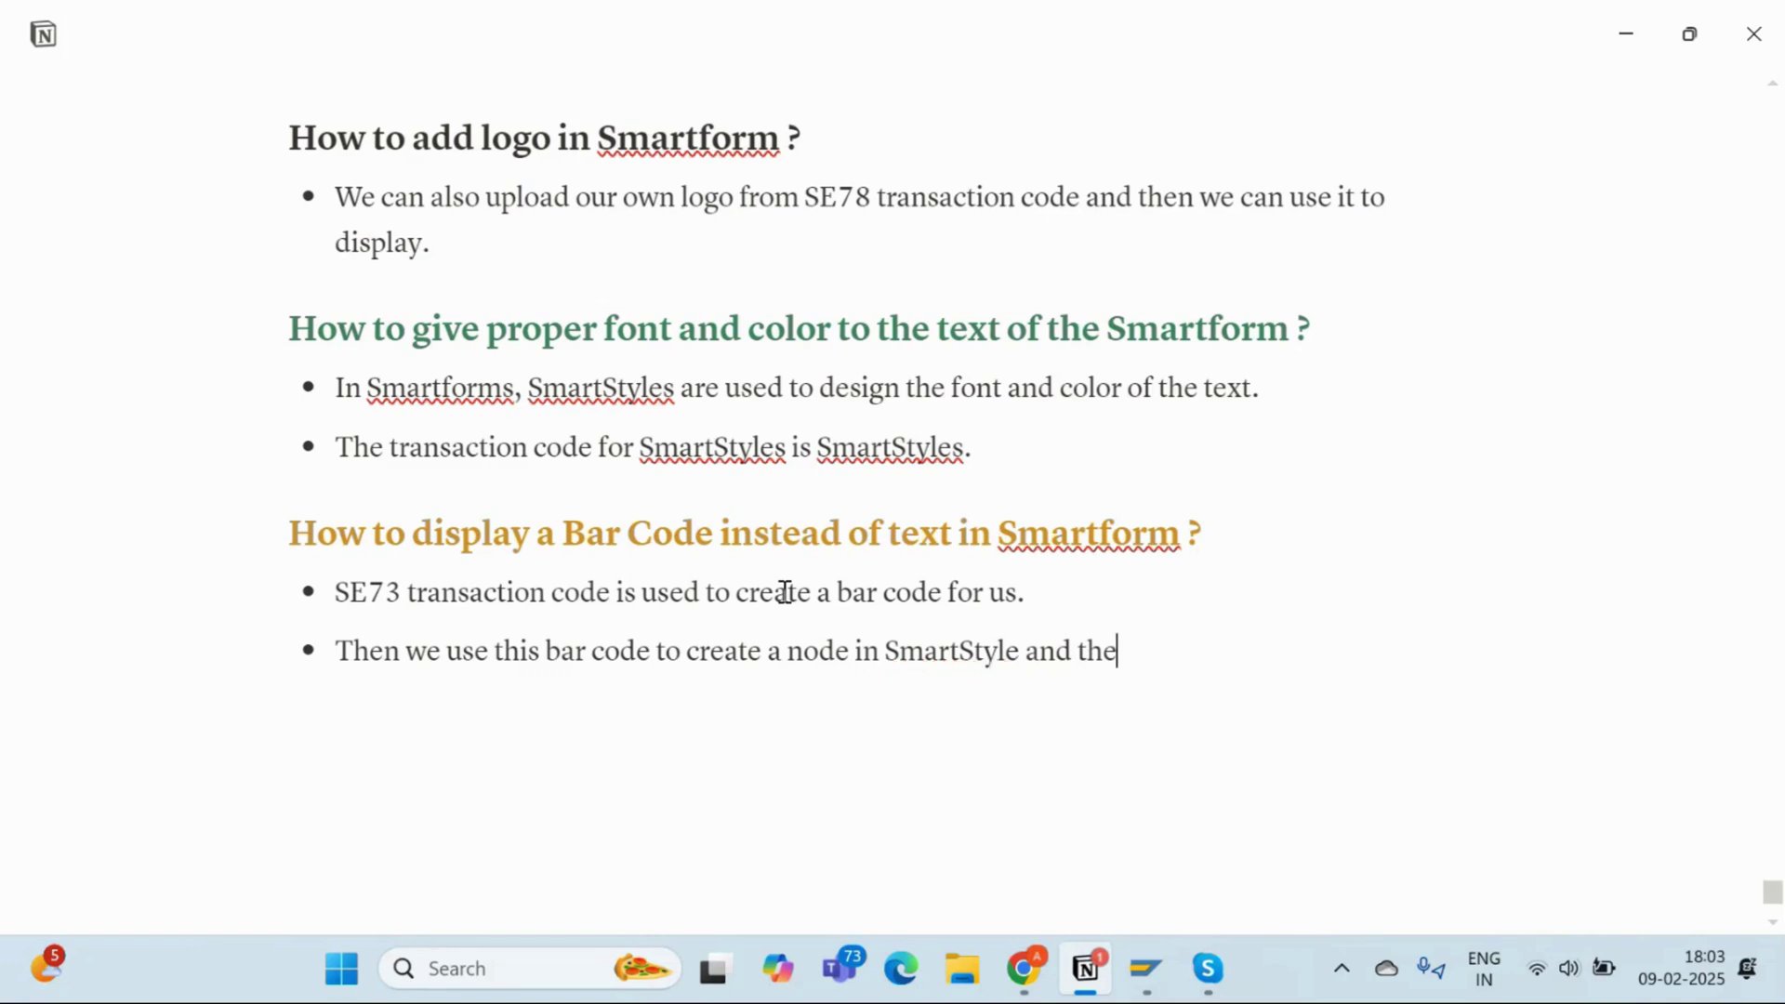
{"action": "type", "text": "n we us"}
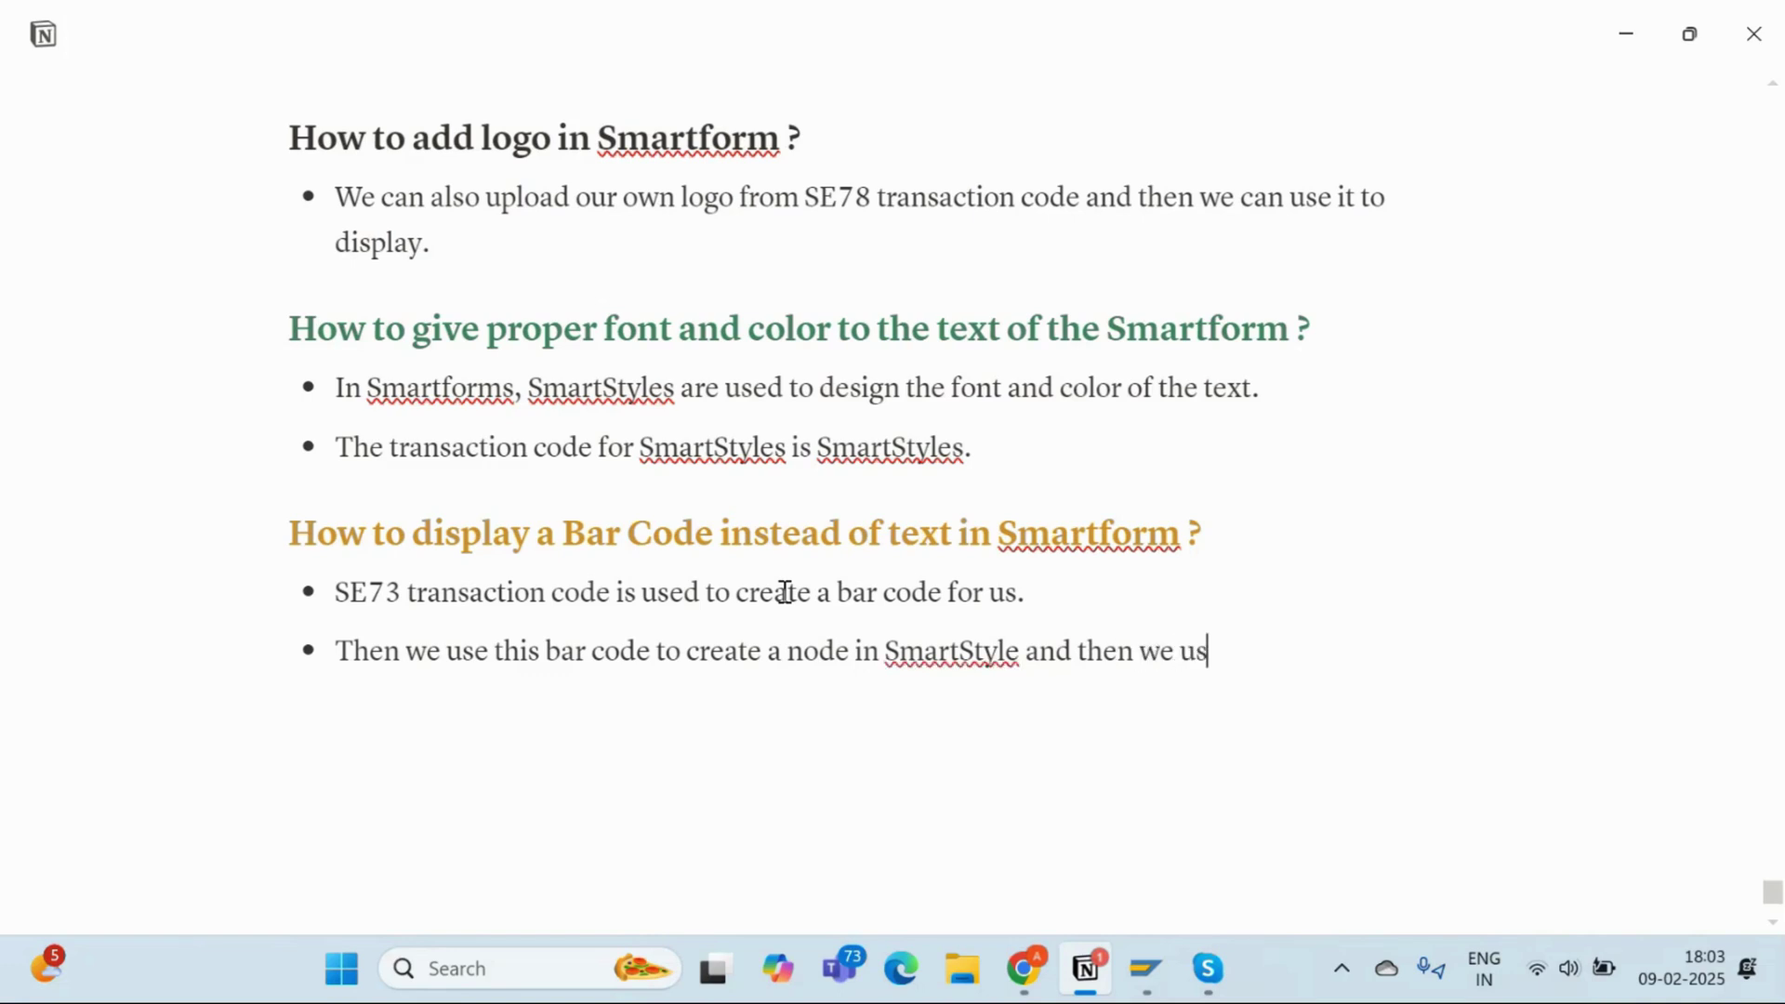
{"action": "type", "text": "e this nod"}
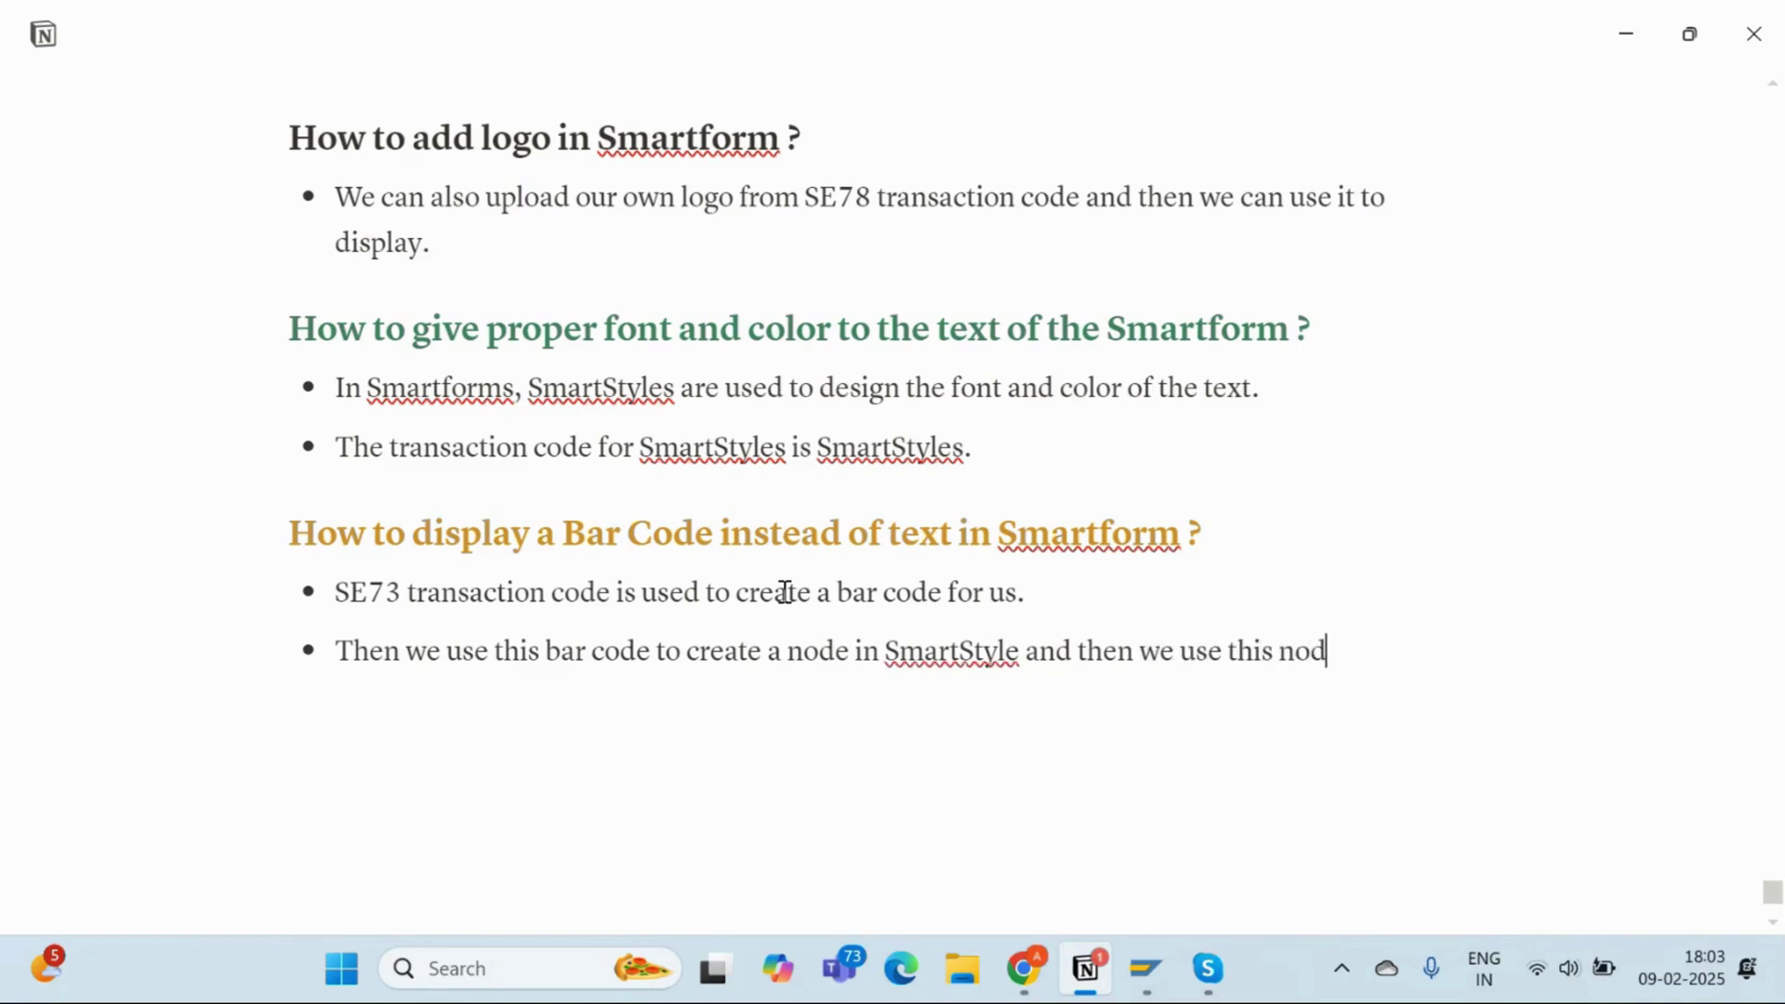
{"action": "type", "text": "e to display our b"}
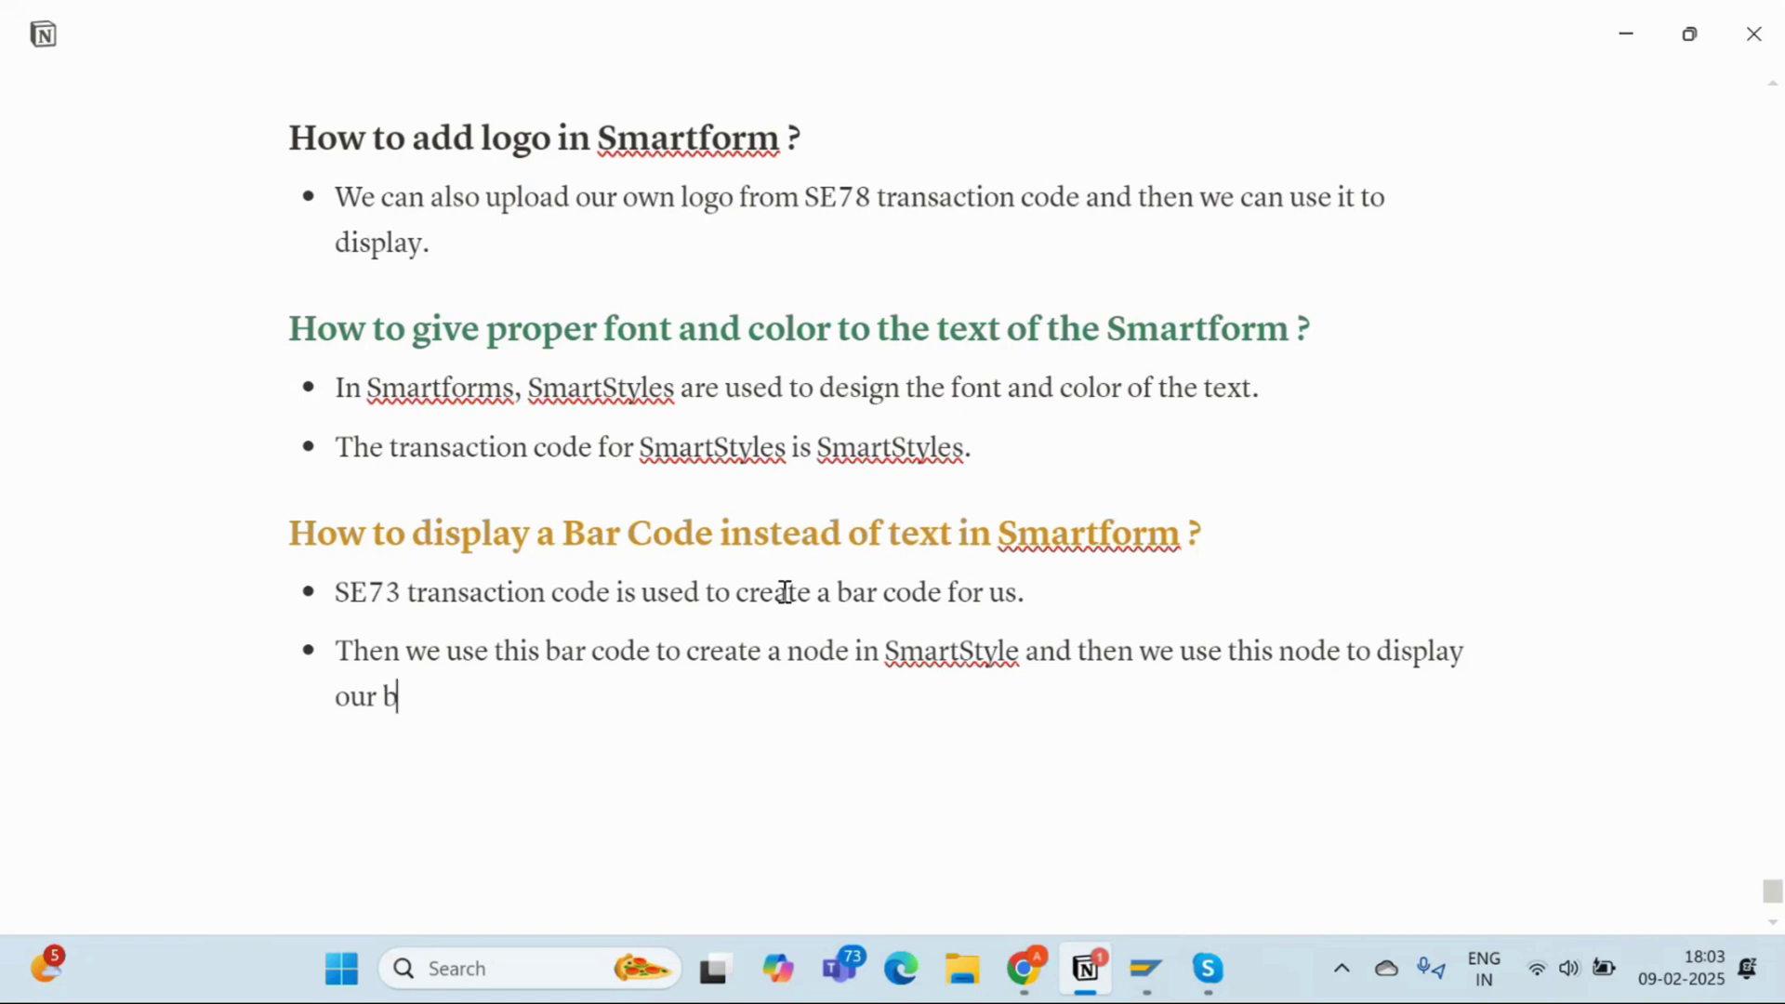
{"action": "type", "text": "ar code."}
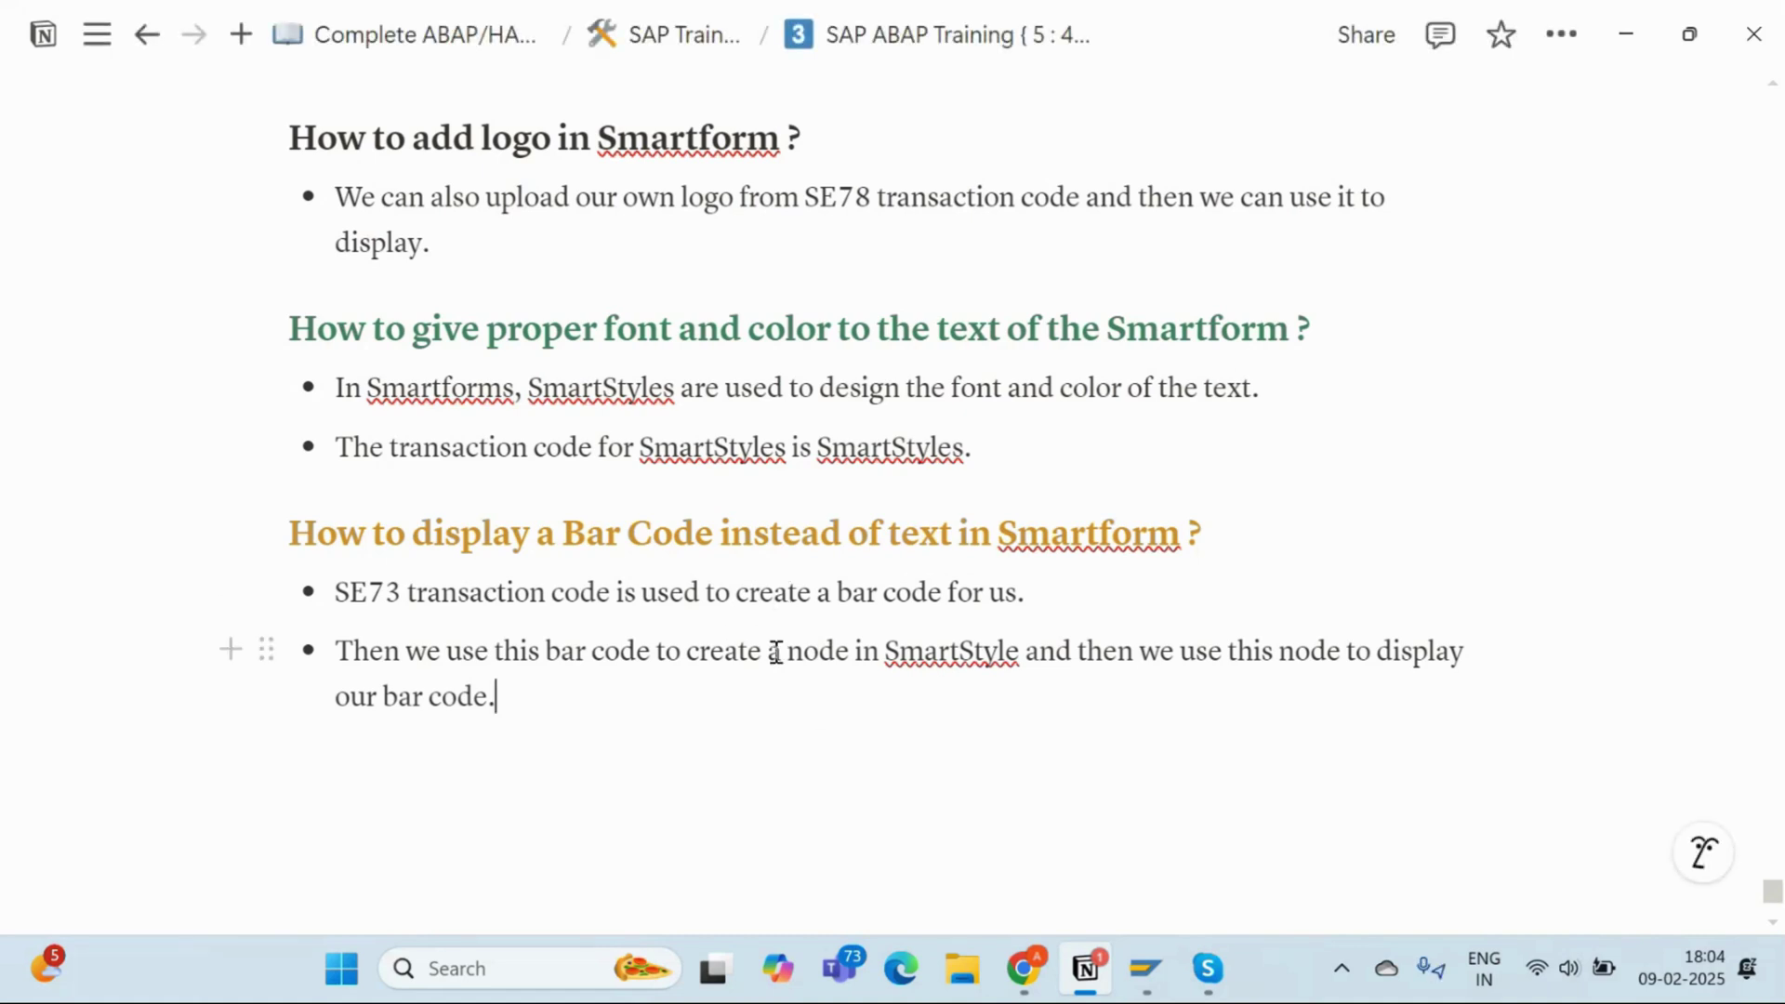
Switch to the SAP Form Builder session and open transaction SE73 in a new session with /ose73
{"action": "key", "text": "alt+Tab"}
{"action": "key", "text": "Tab"}
{"action": "key", "text": "Tab"}
{"action": "left_click", "coordinate": [187, 100]}
{"action": "type", "text": "/"}
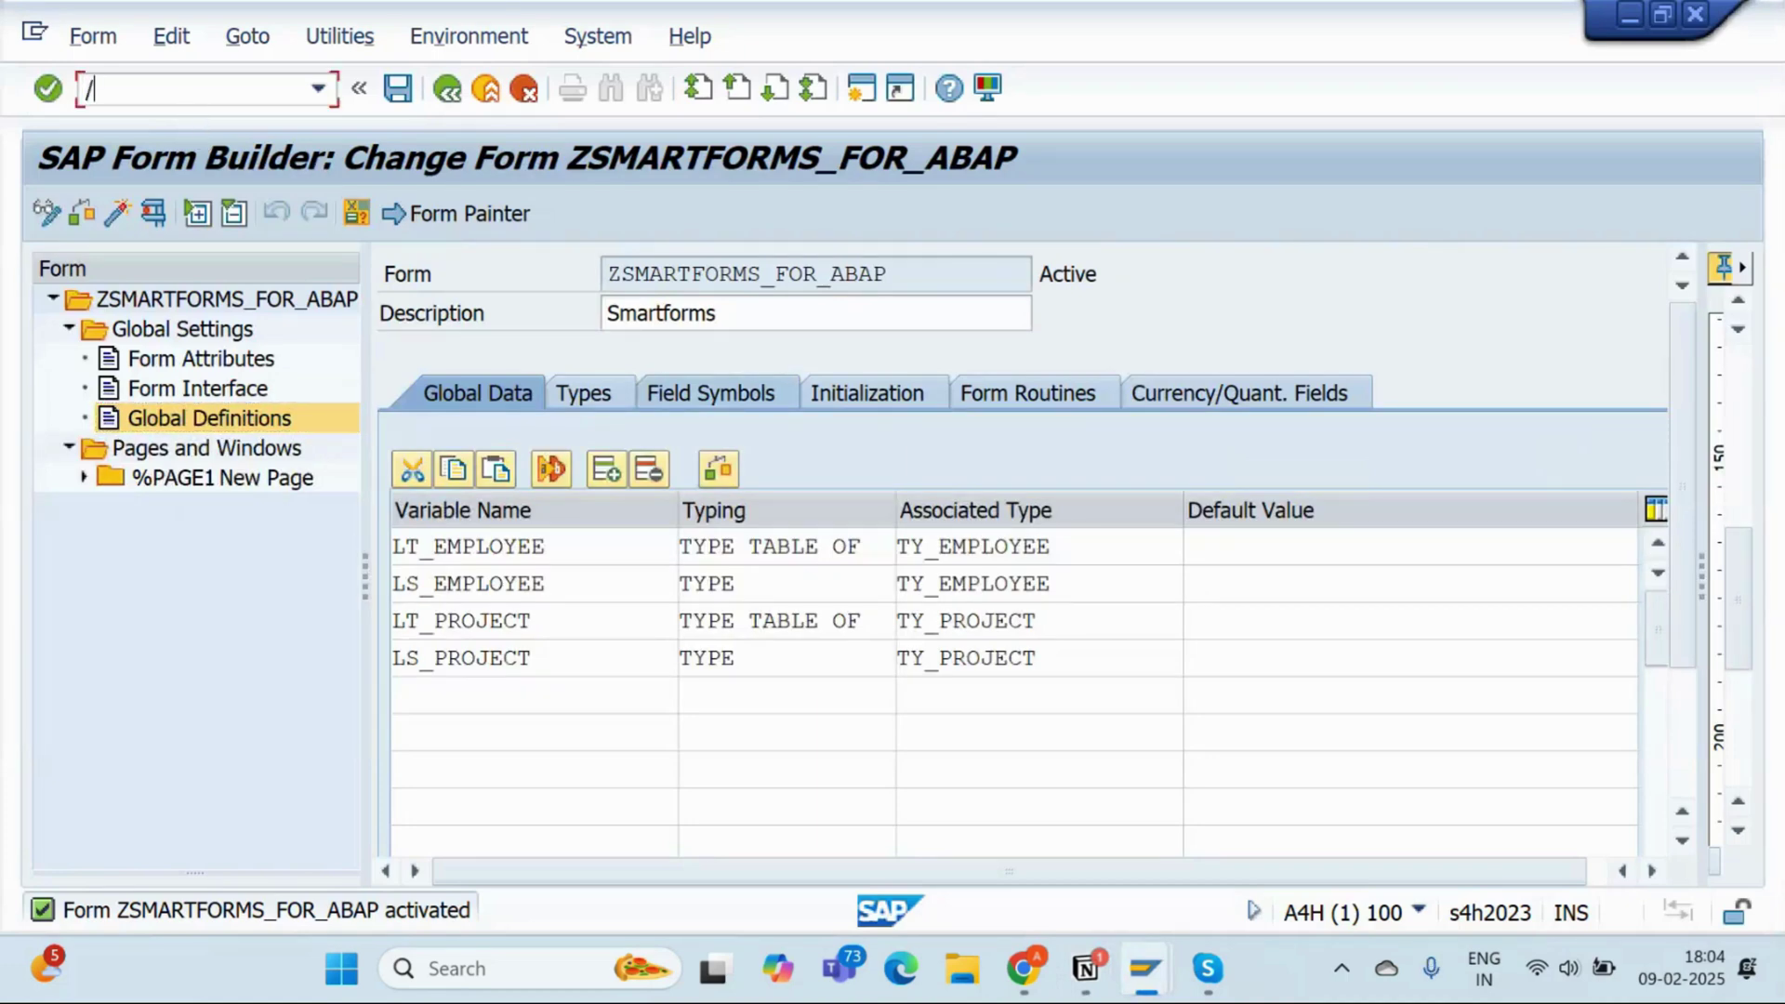
{"action": "type", "text": "ose73"}
{"action": "key", "text": "Return"}
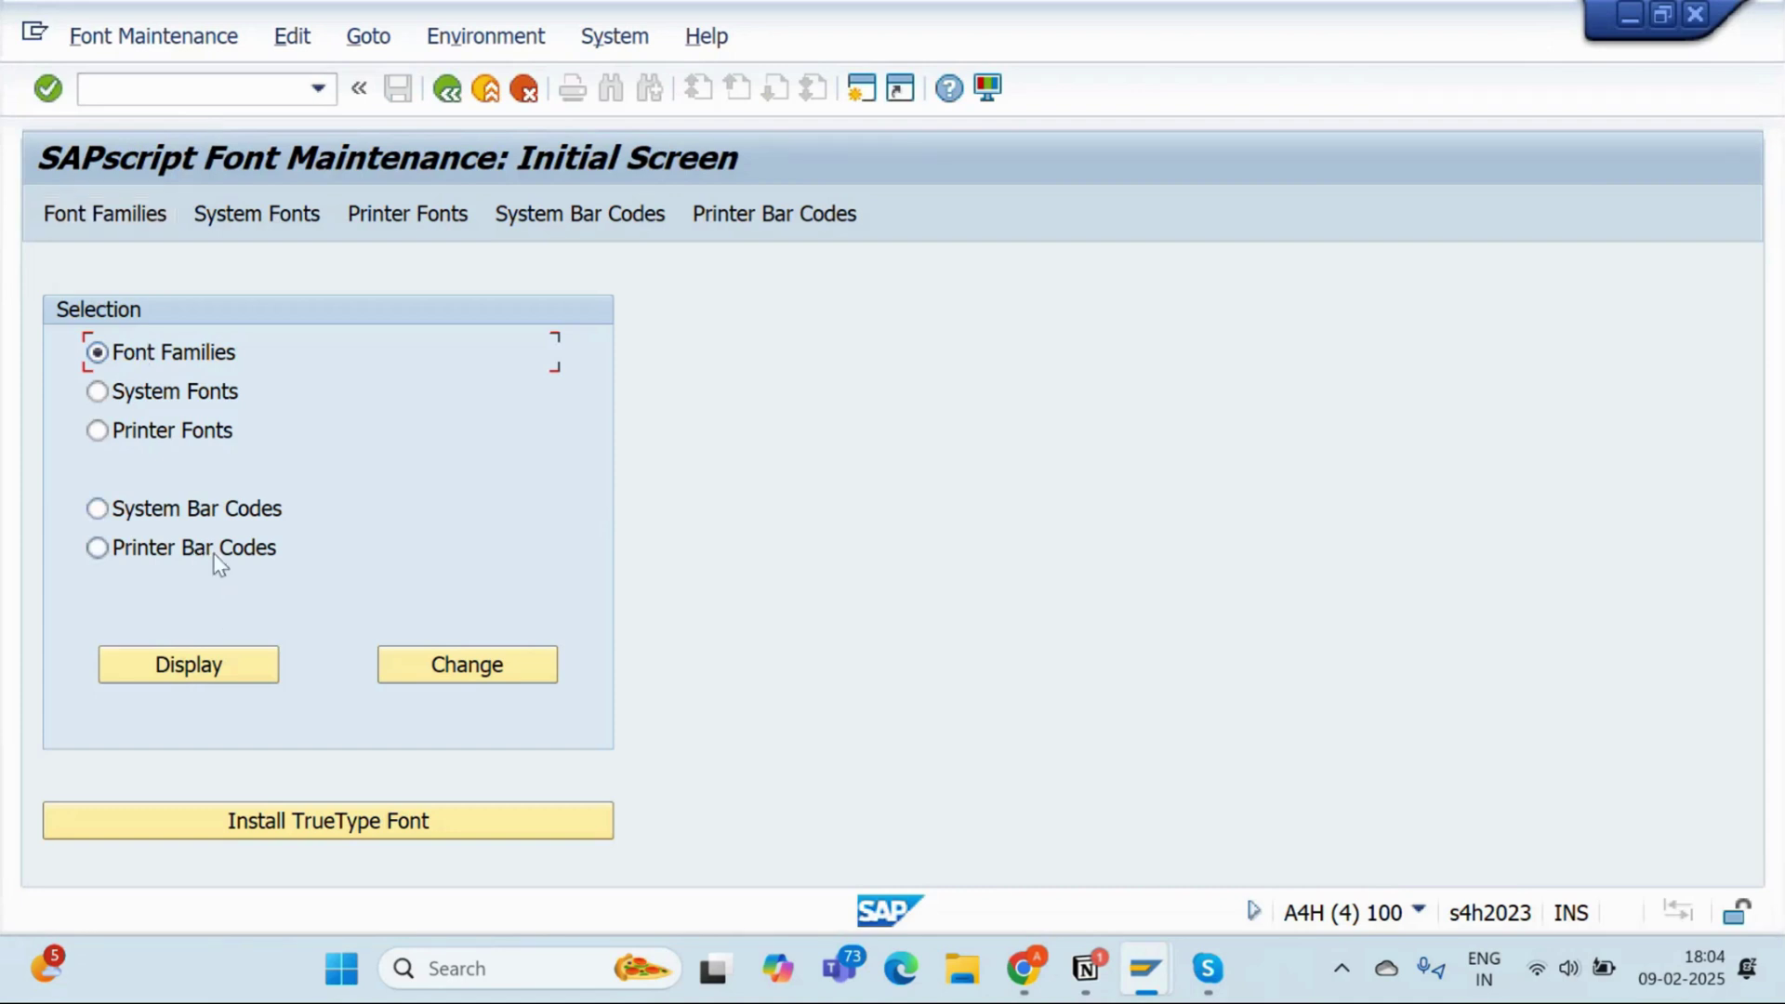
Open the system bar codes in change mode and start creating a bar code with the new bar code method
{"action": "left_click", "coordinate": [177, 514]}
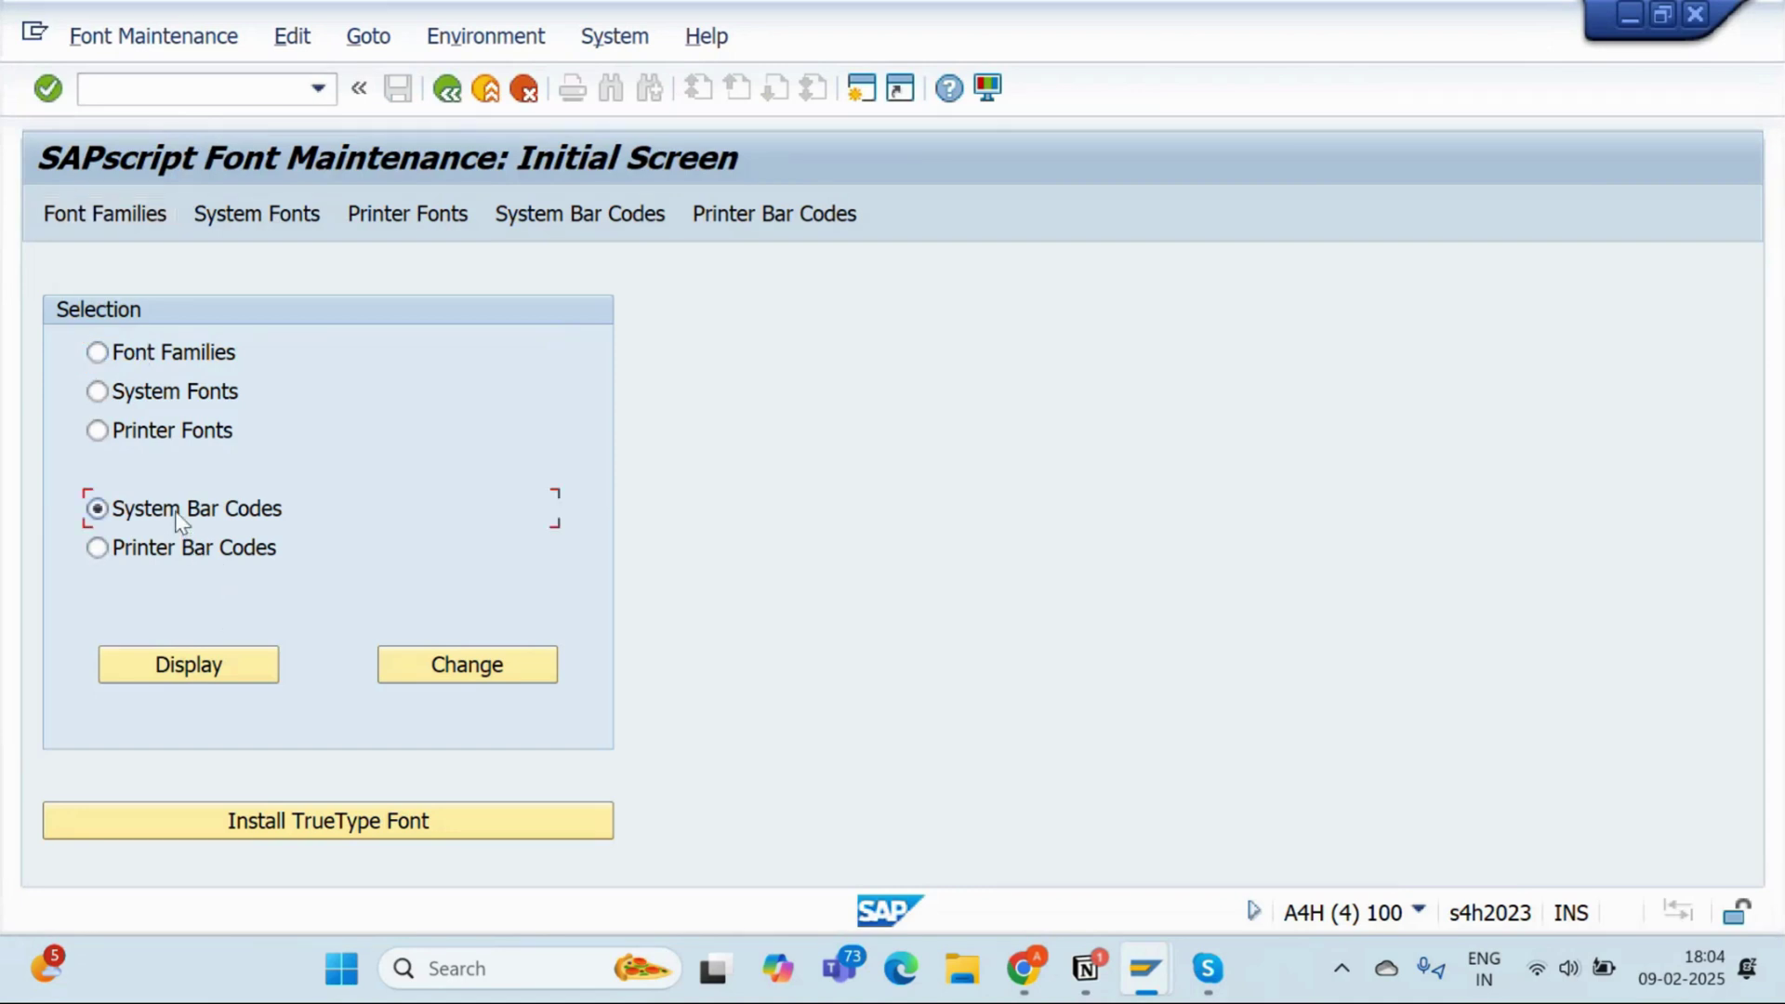
{"action": "left_click", "coordinate": [483, 674]}
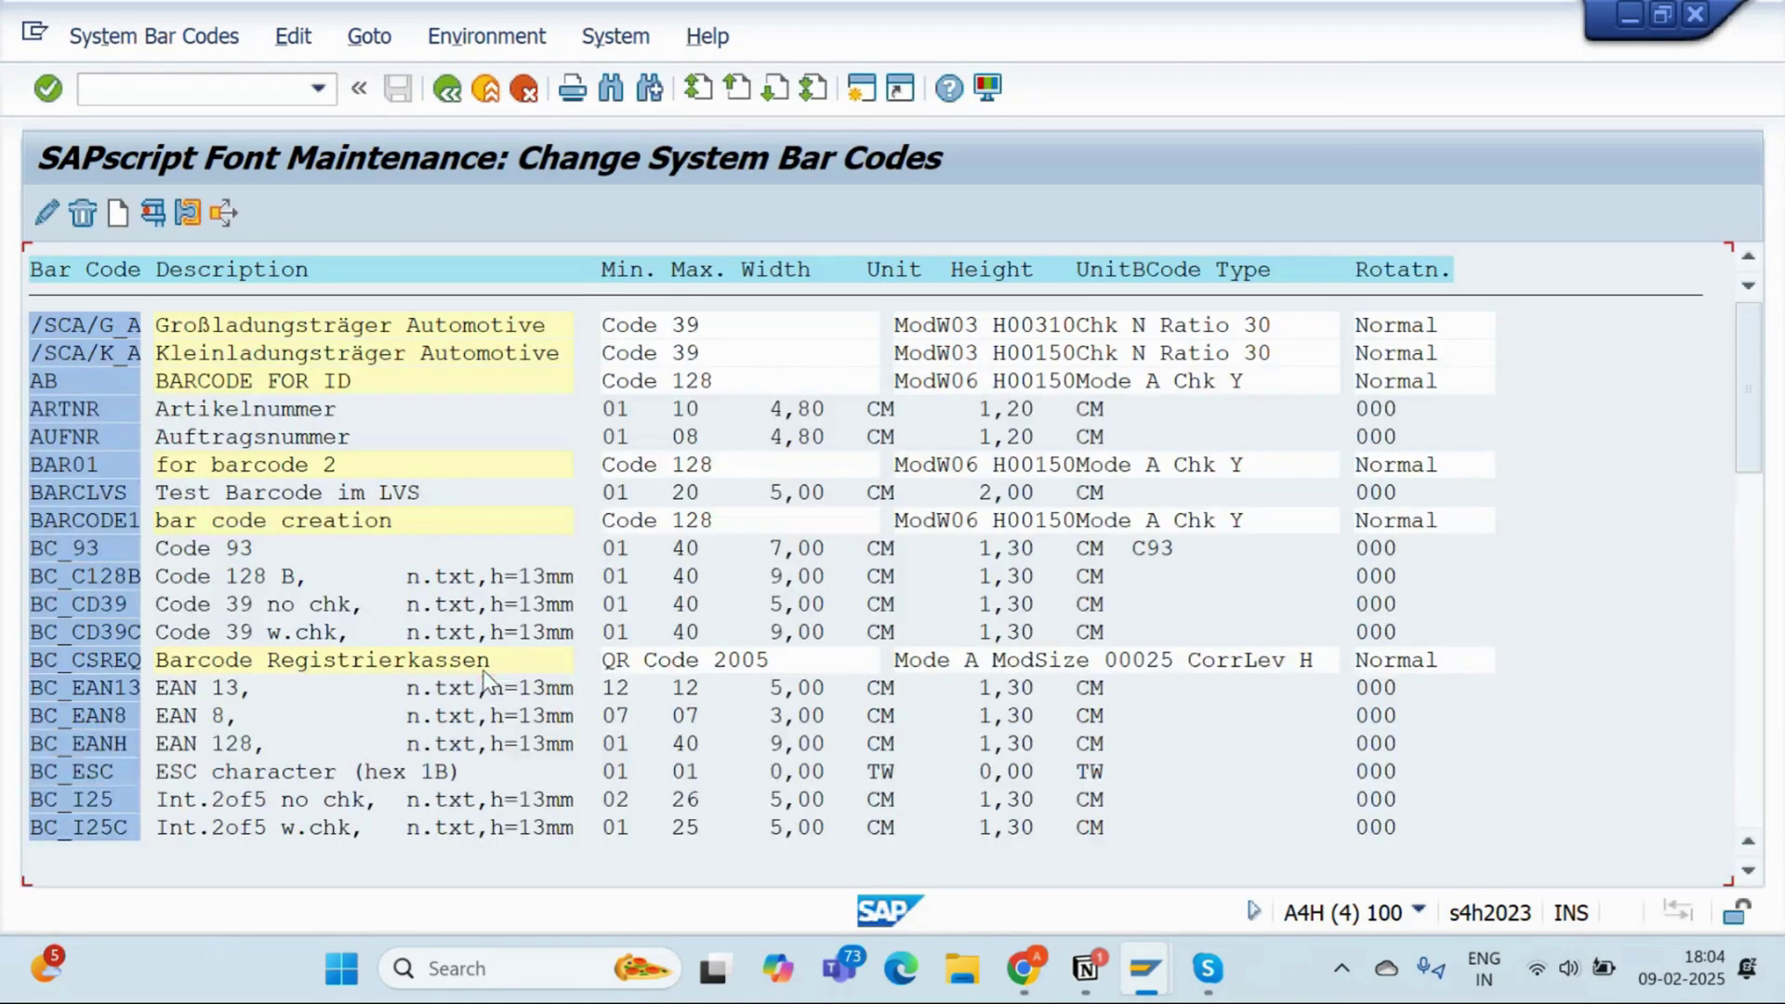
{"action": "left_click", "coordinate": [119, 215]}
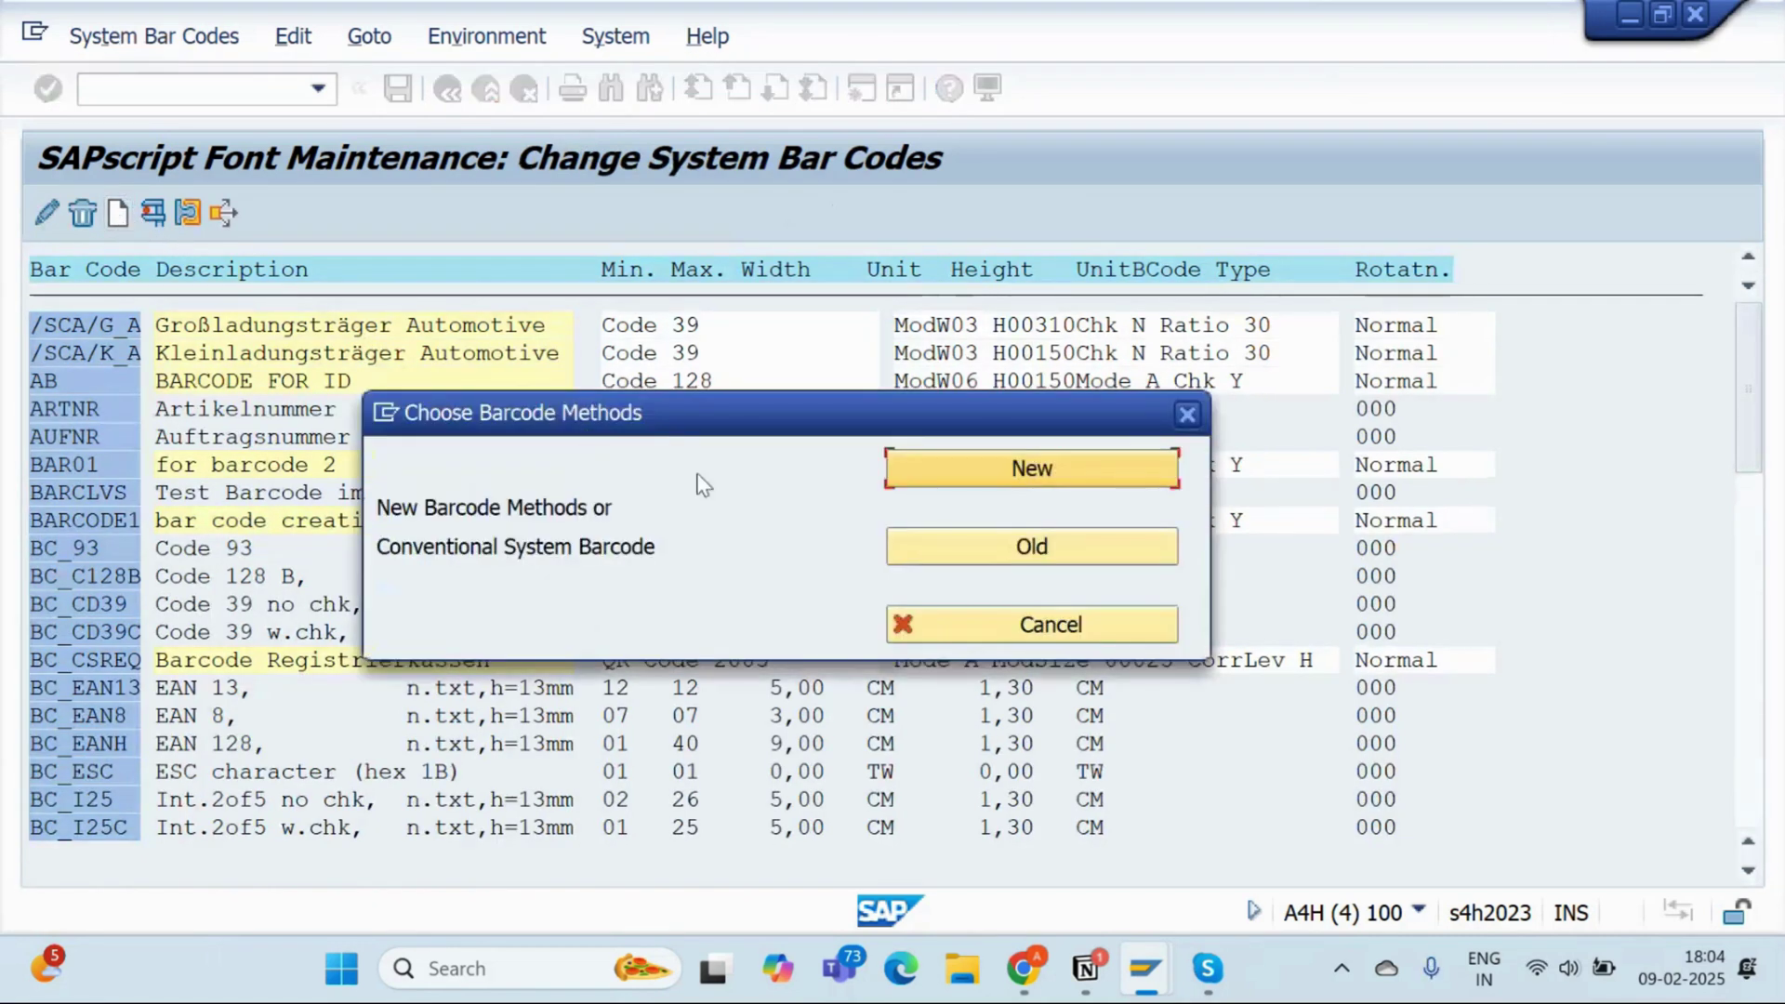
{"action": "left_click", "coordinate": [940, 468]}
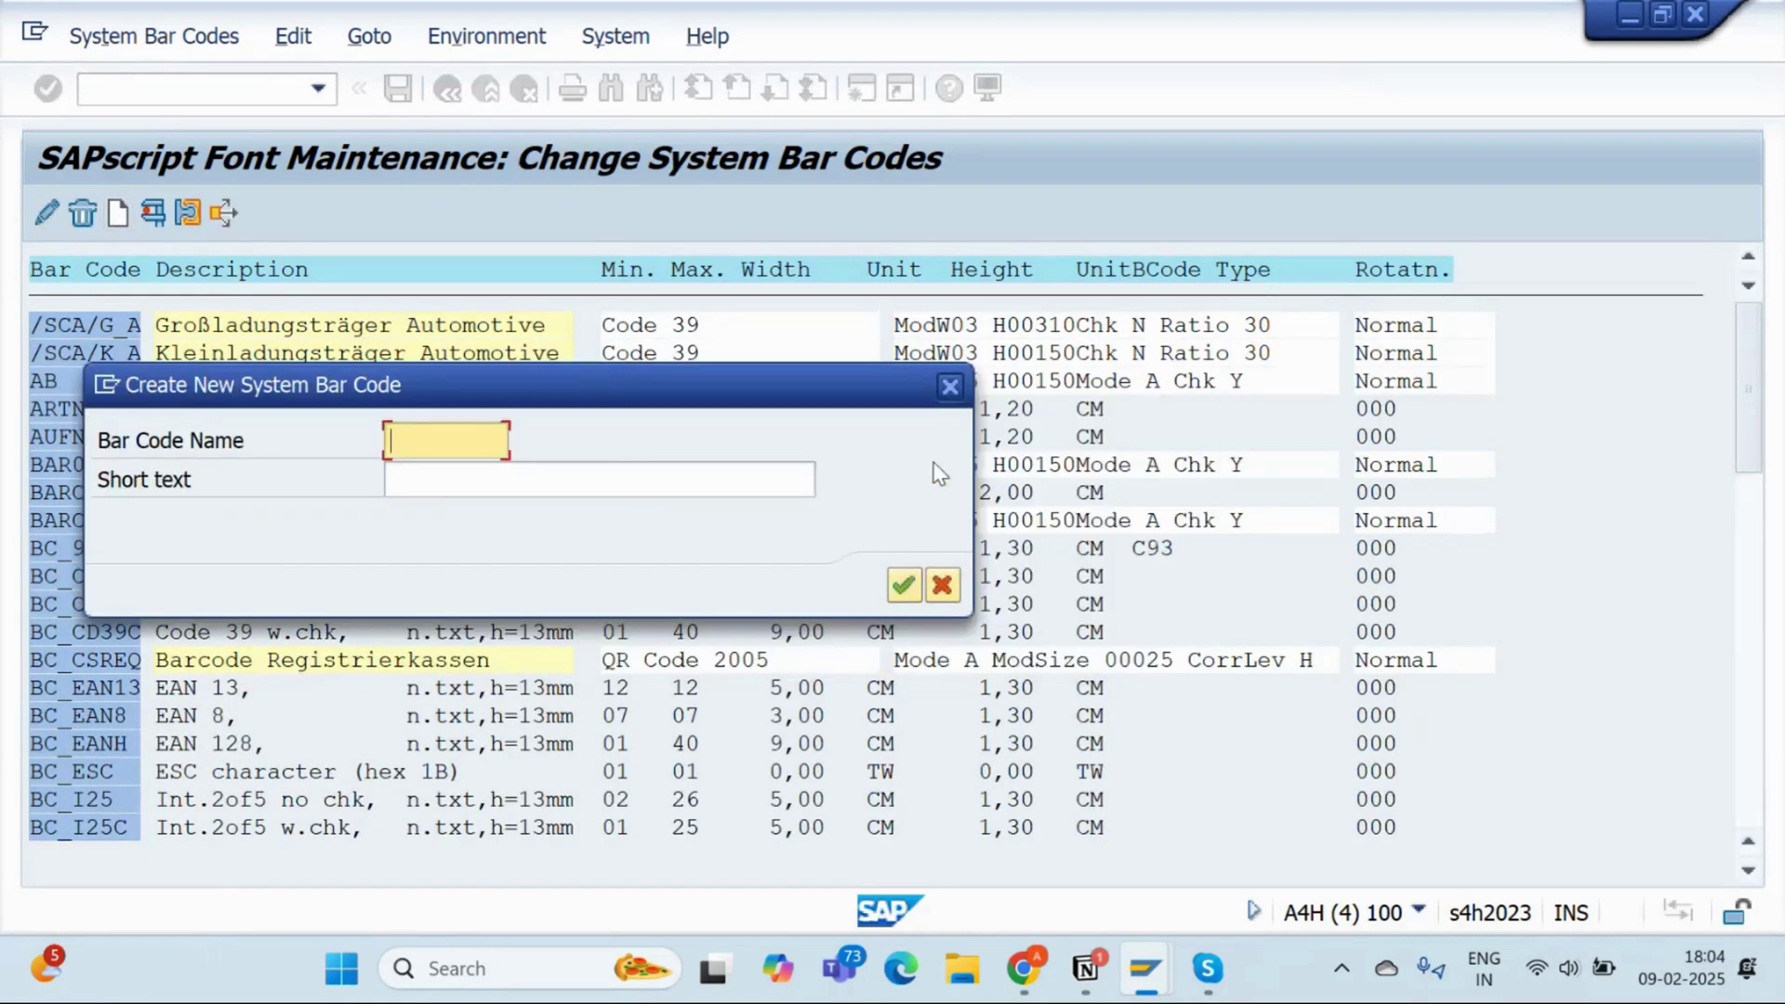
Name the new system bar code ZAMRIT_B and give it the short text "Bar Code for employee Id"
{"action": "type", "text": "ZA"}
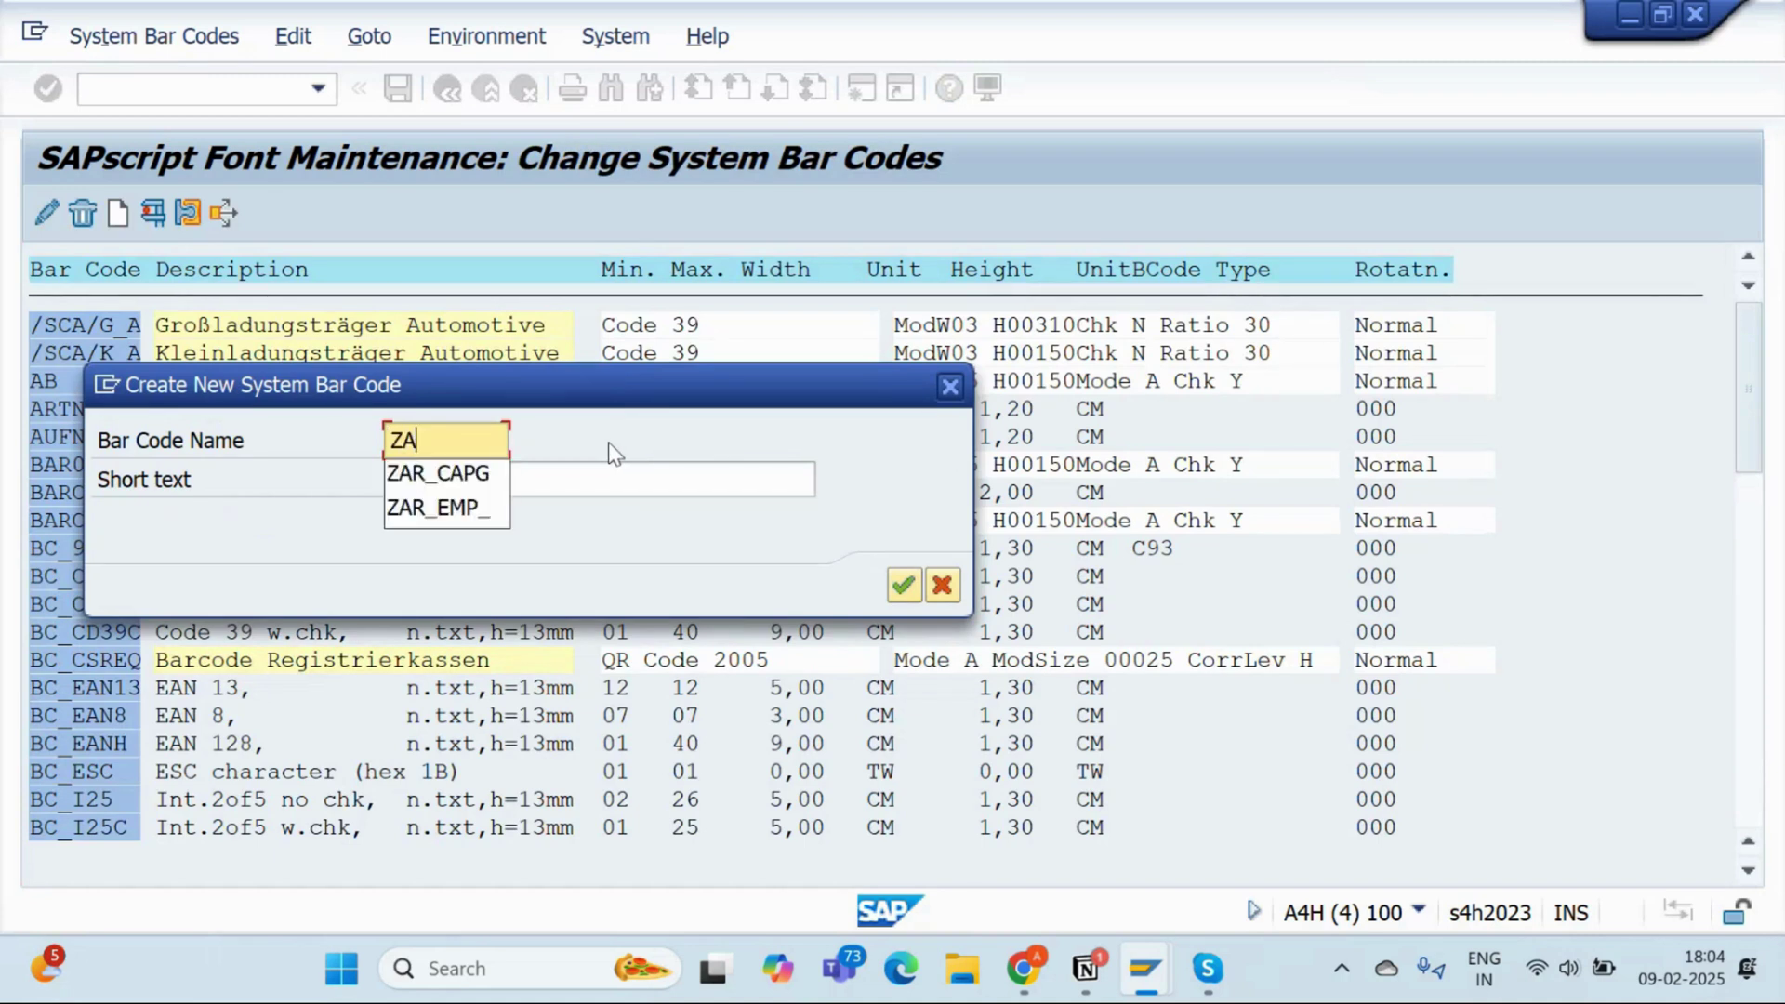
{"action": "type", "text": "MRIT_B"}
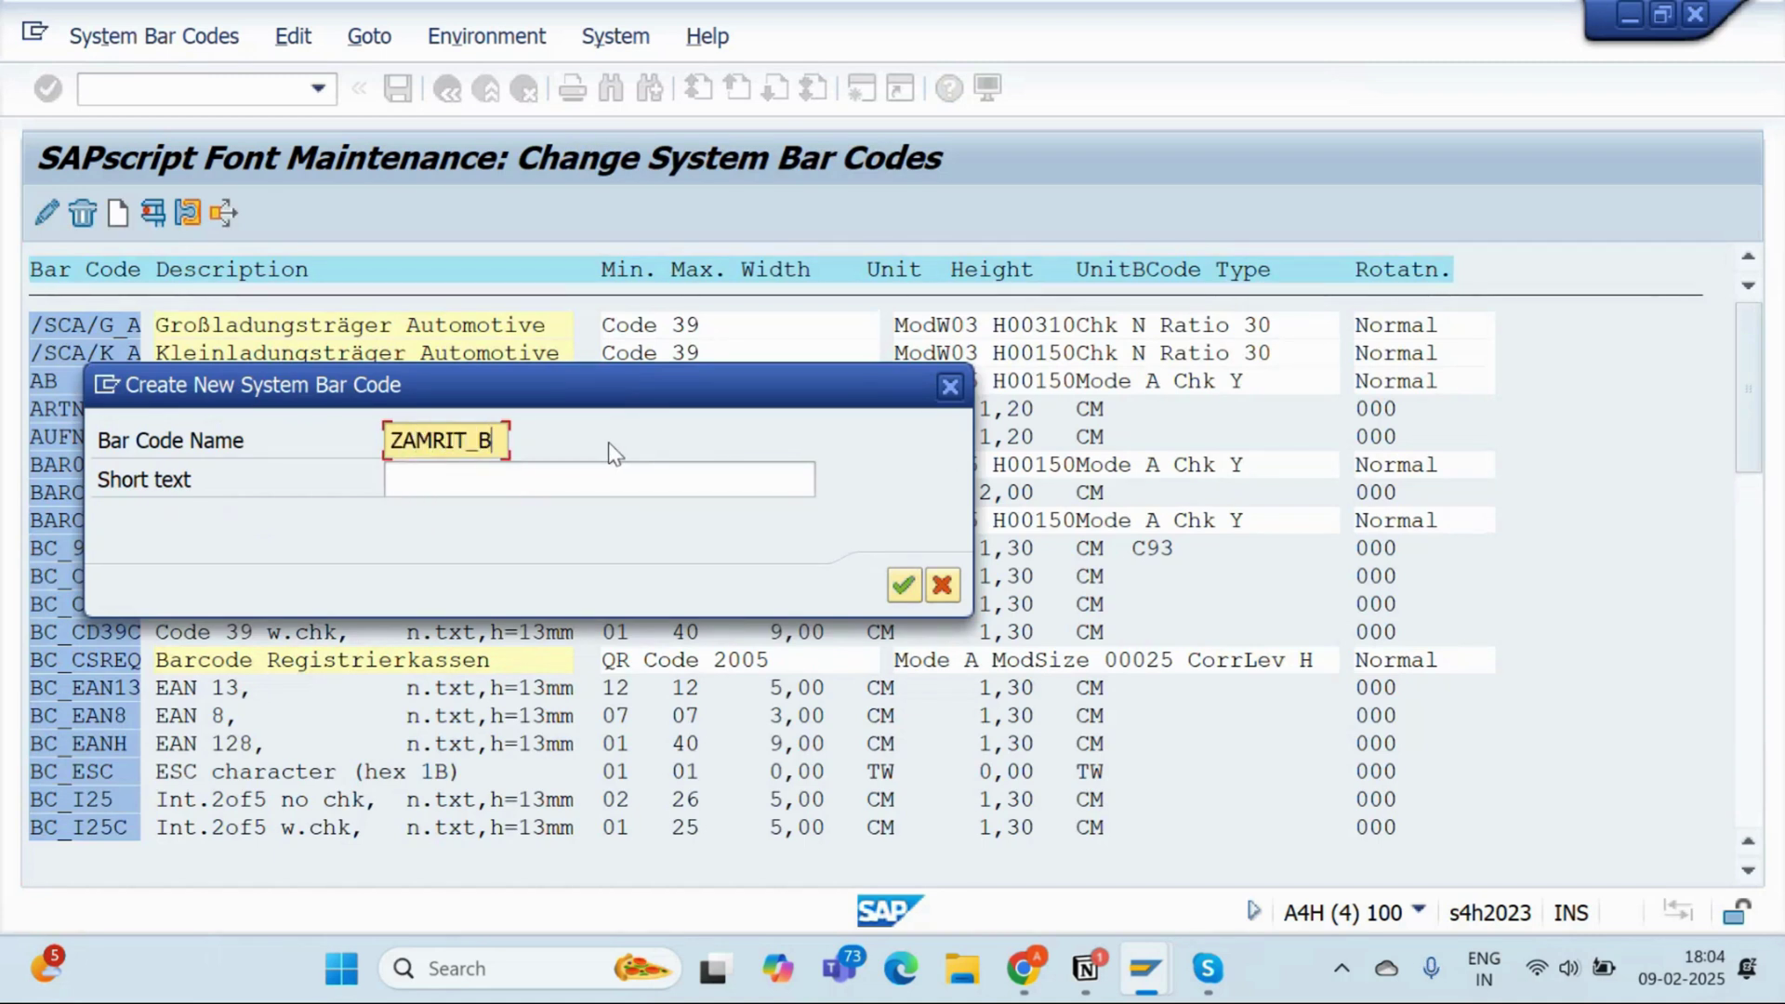
{"action": "left_click", "coordinate": [534, 475]}
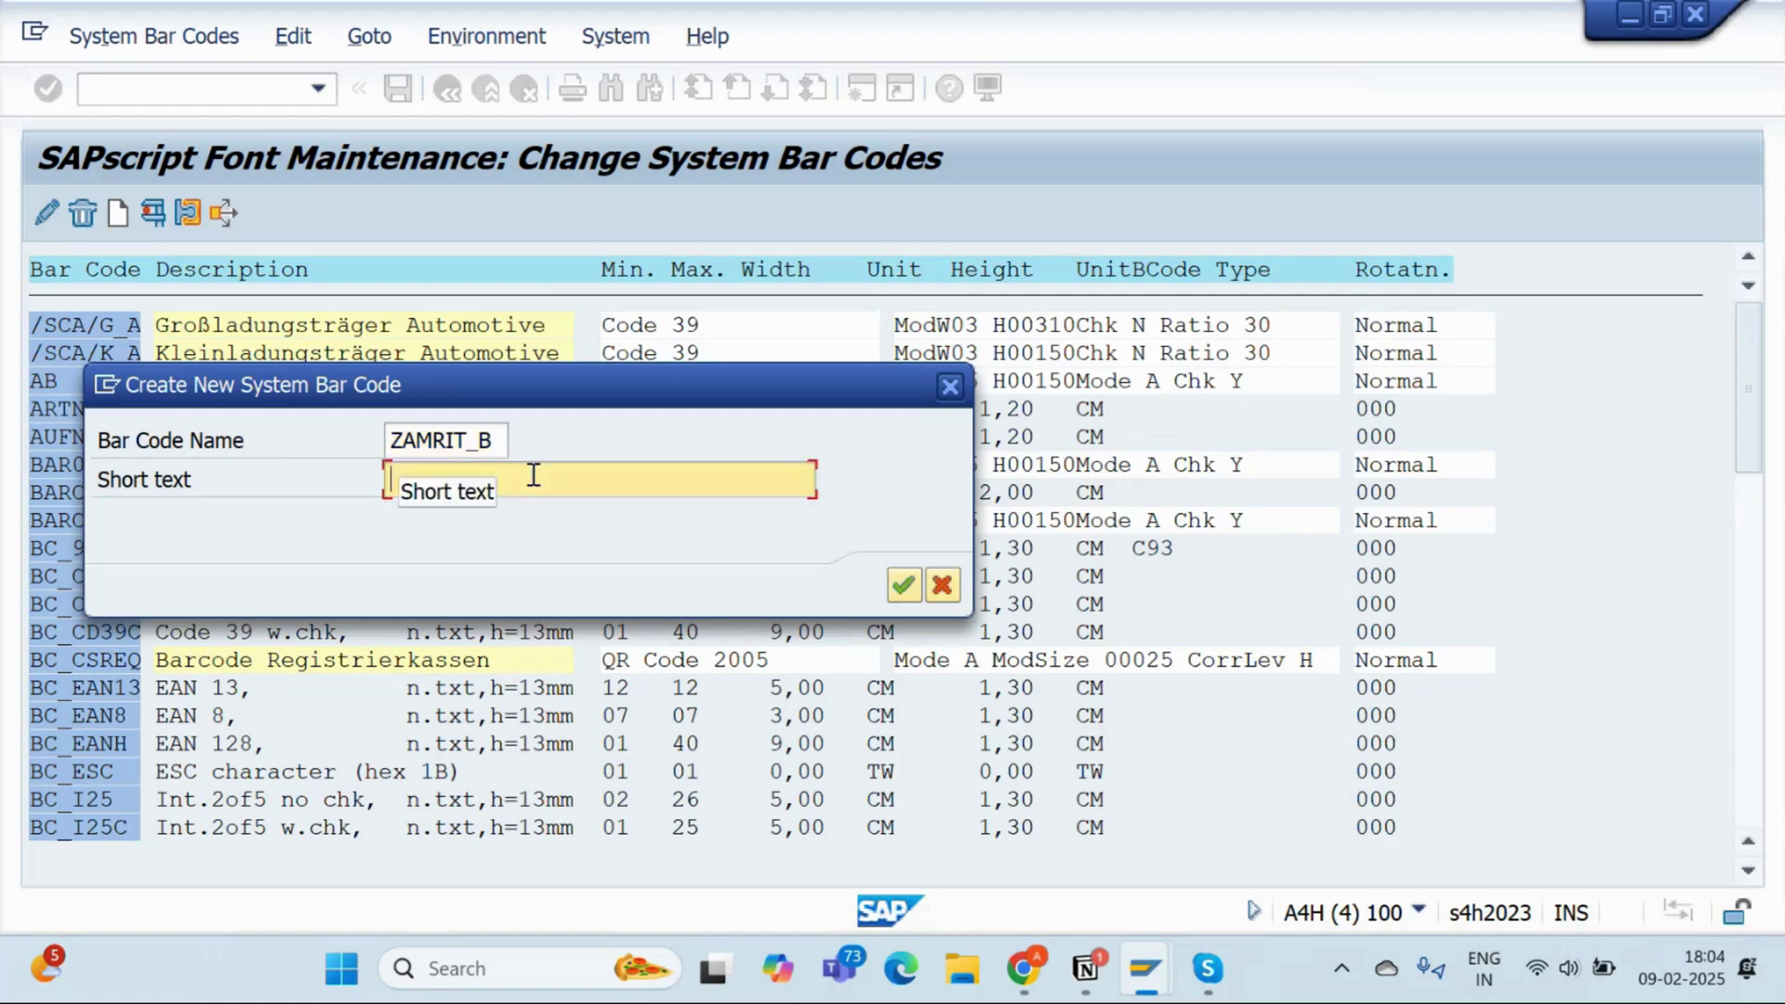
{"action": "type", "text": "Bar C"}
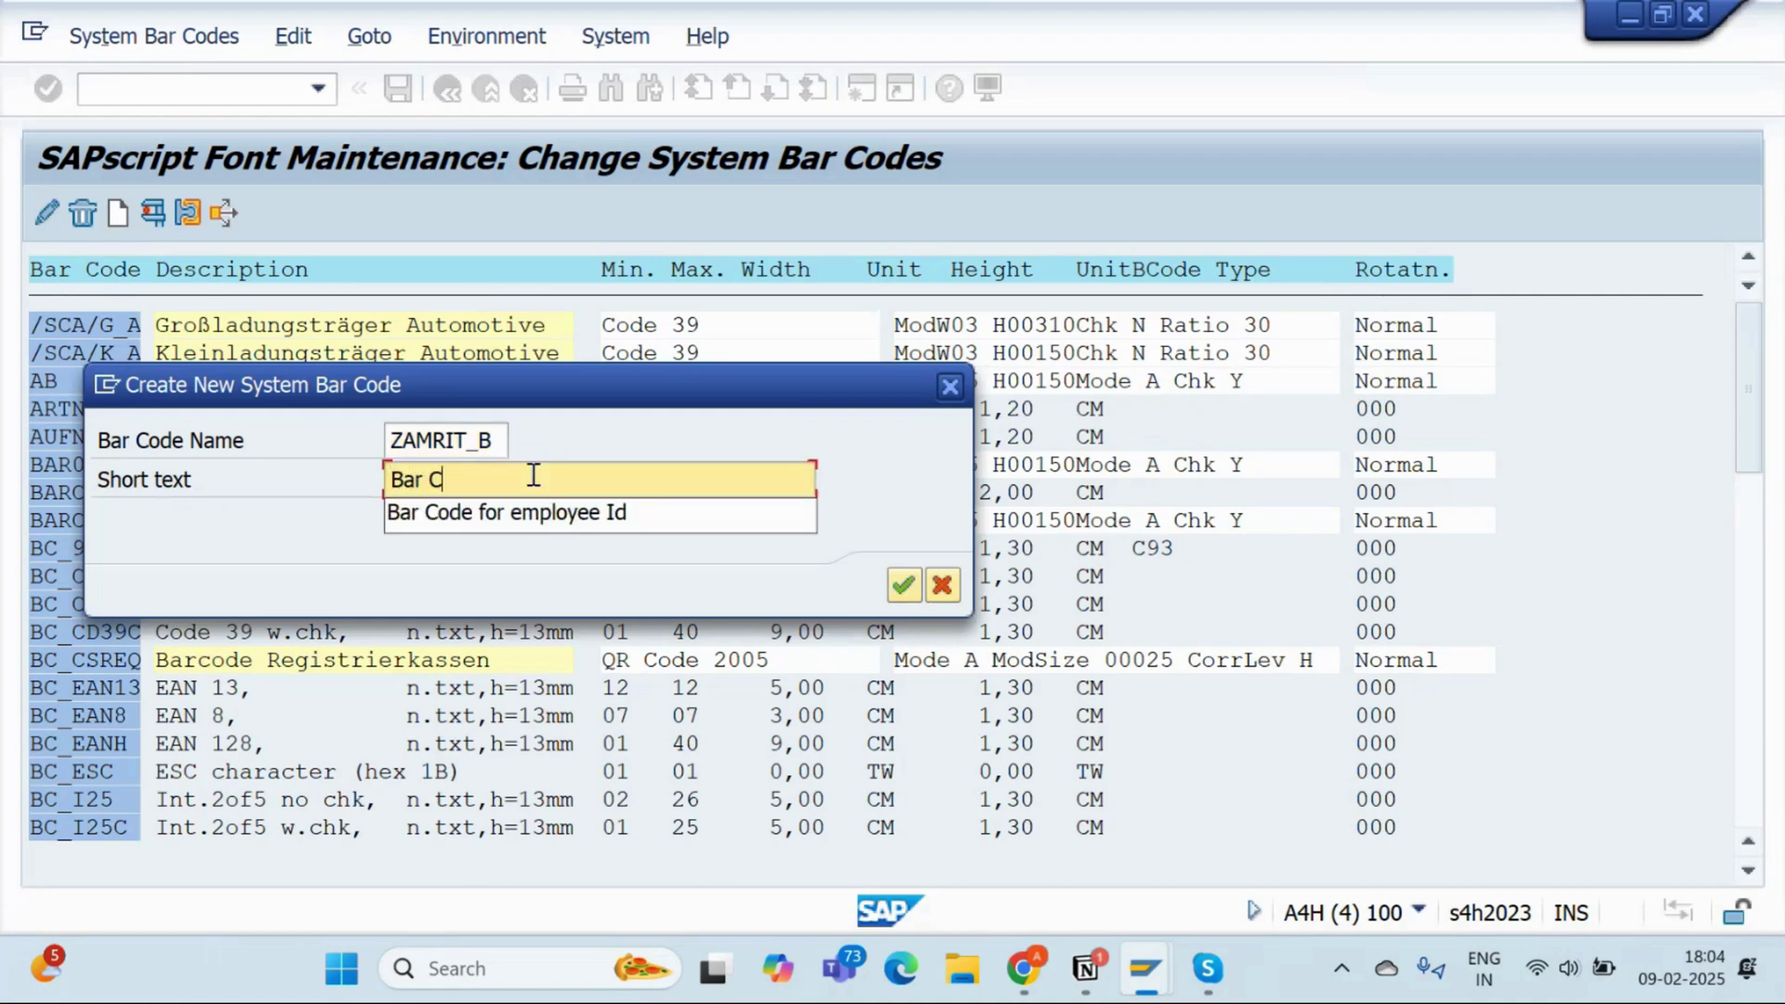
{"action": "type", "text": "ode f"}
{"action": "key", "text": "Down"}
{"action": "key", "text": "Return"}
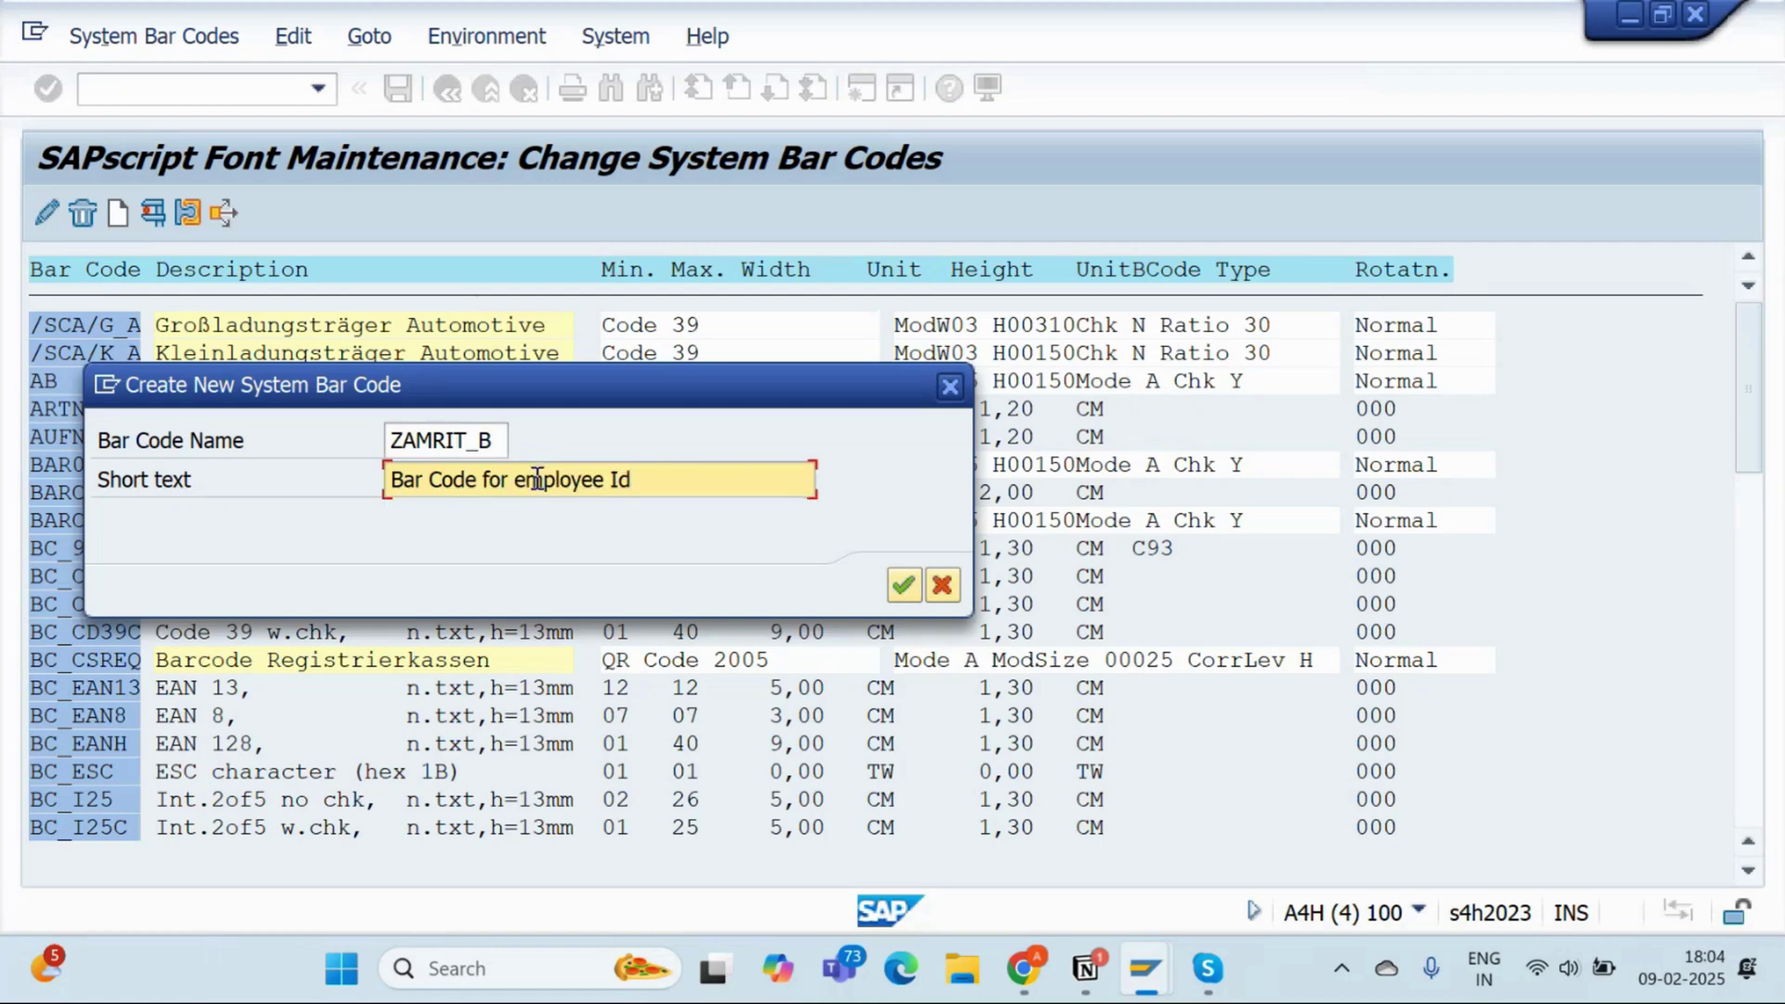
{"action": "left_click", "coordinate": [903, 584]}
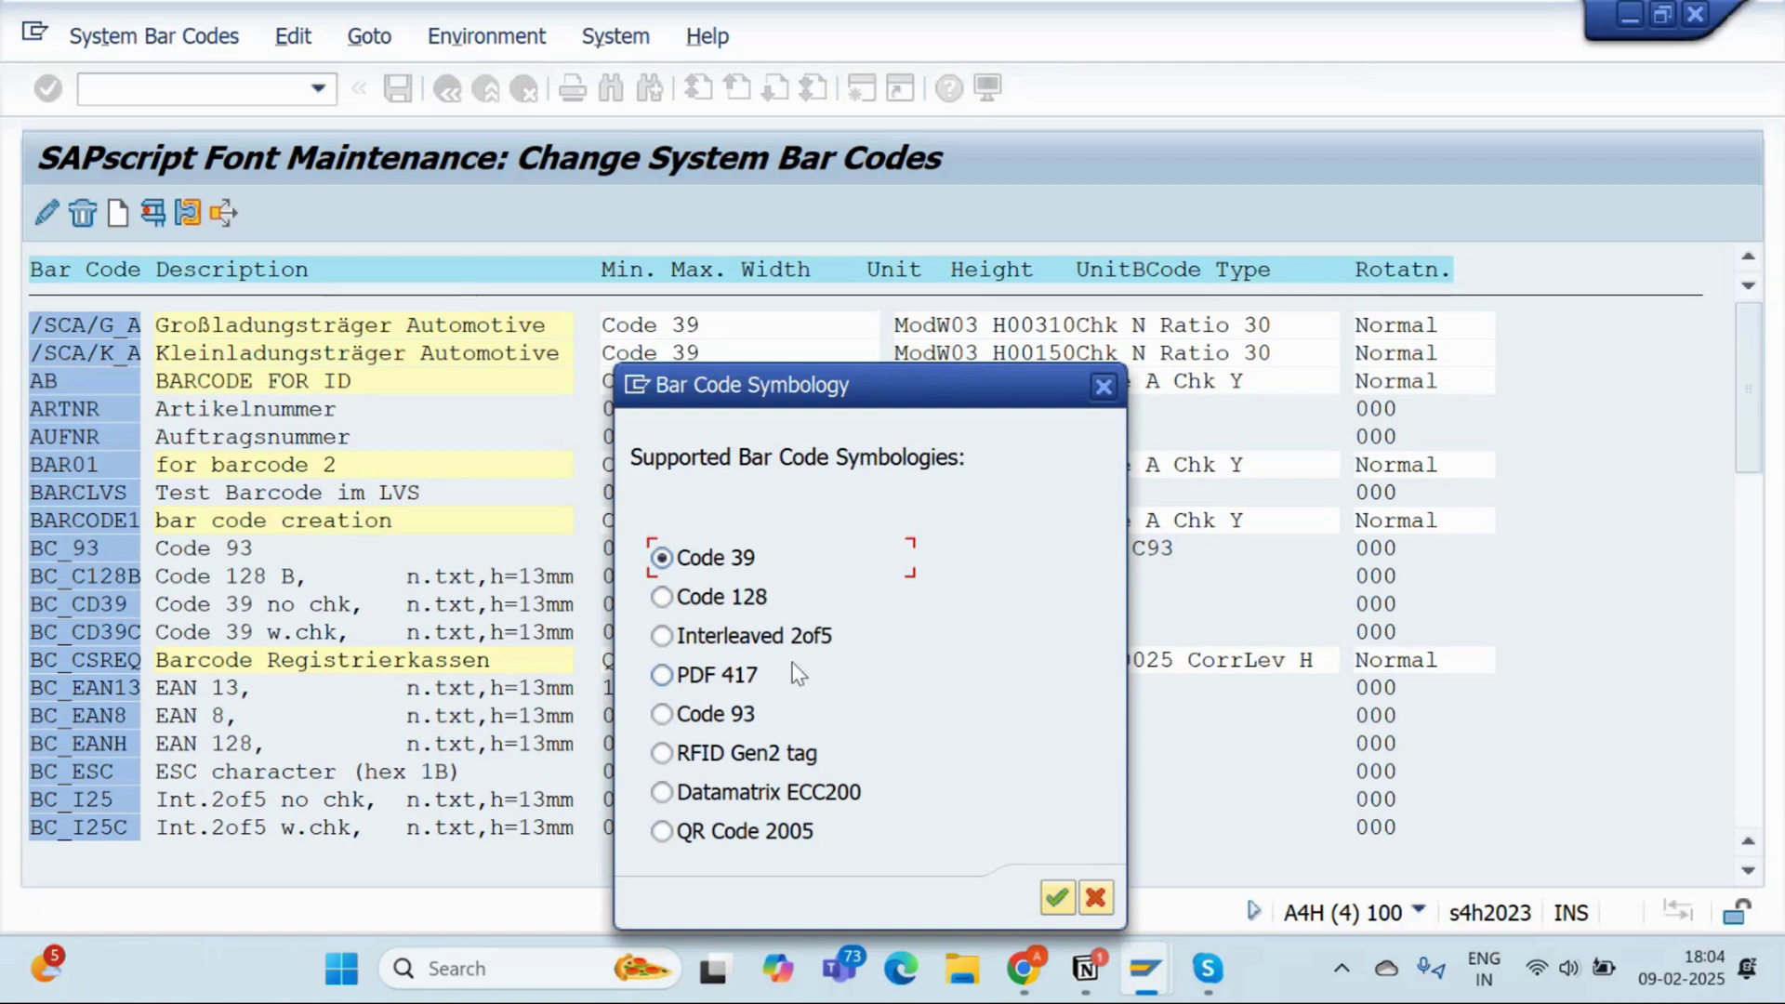
Define the bar code with Code 128 symbology, Normal alignment, narrow module width 06, linear height 00150 and mode A
{"action": "left_click", "coordinate": [699, 597]}
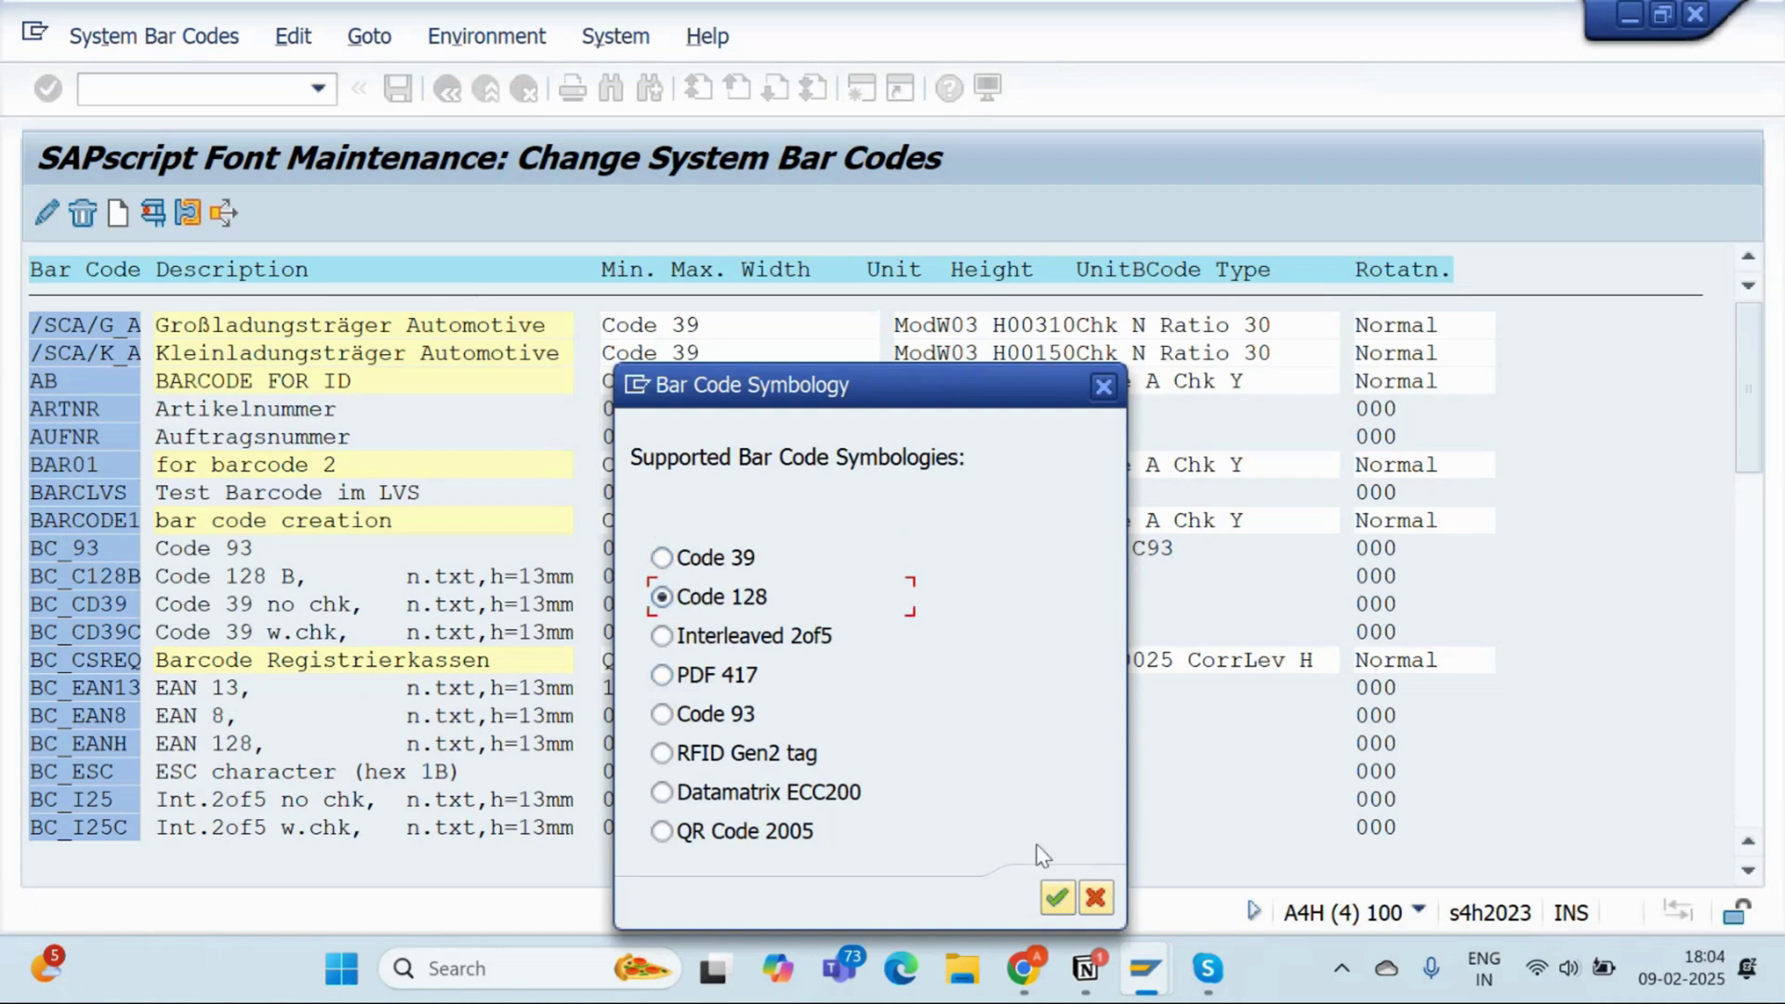
{"action": "left_click", "coordinate": [1057, 899]}
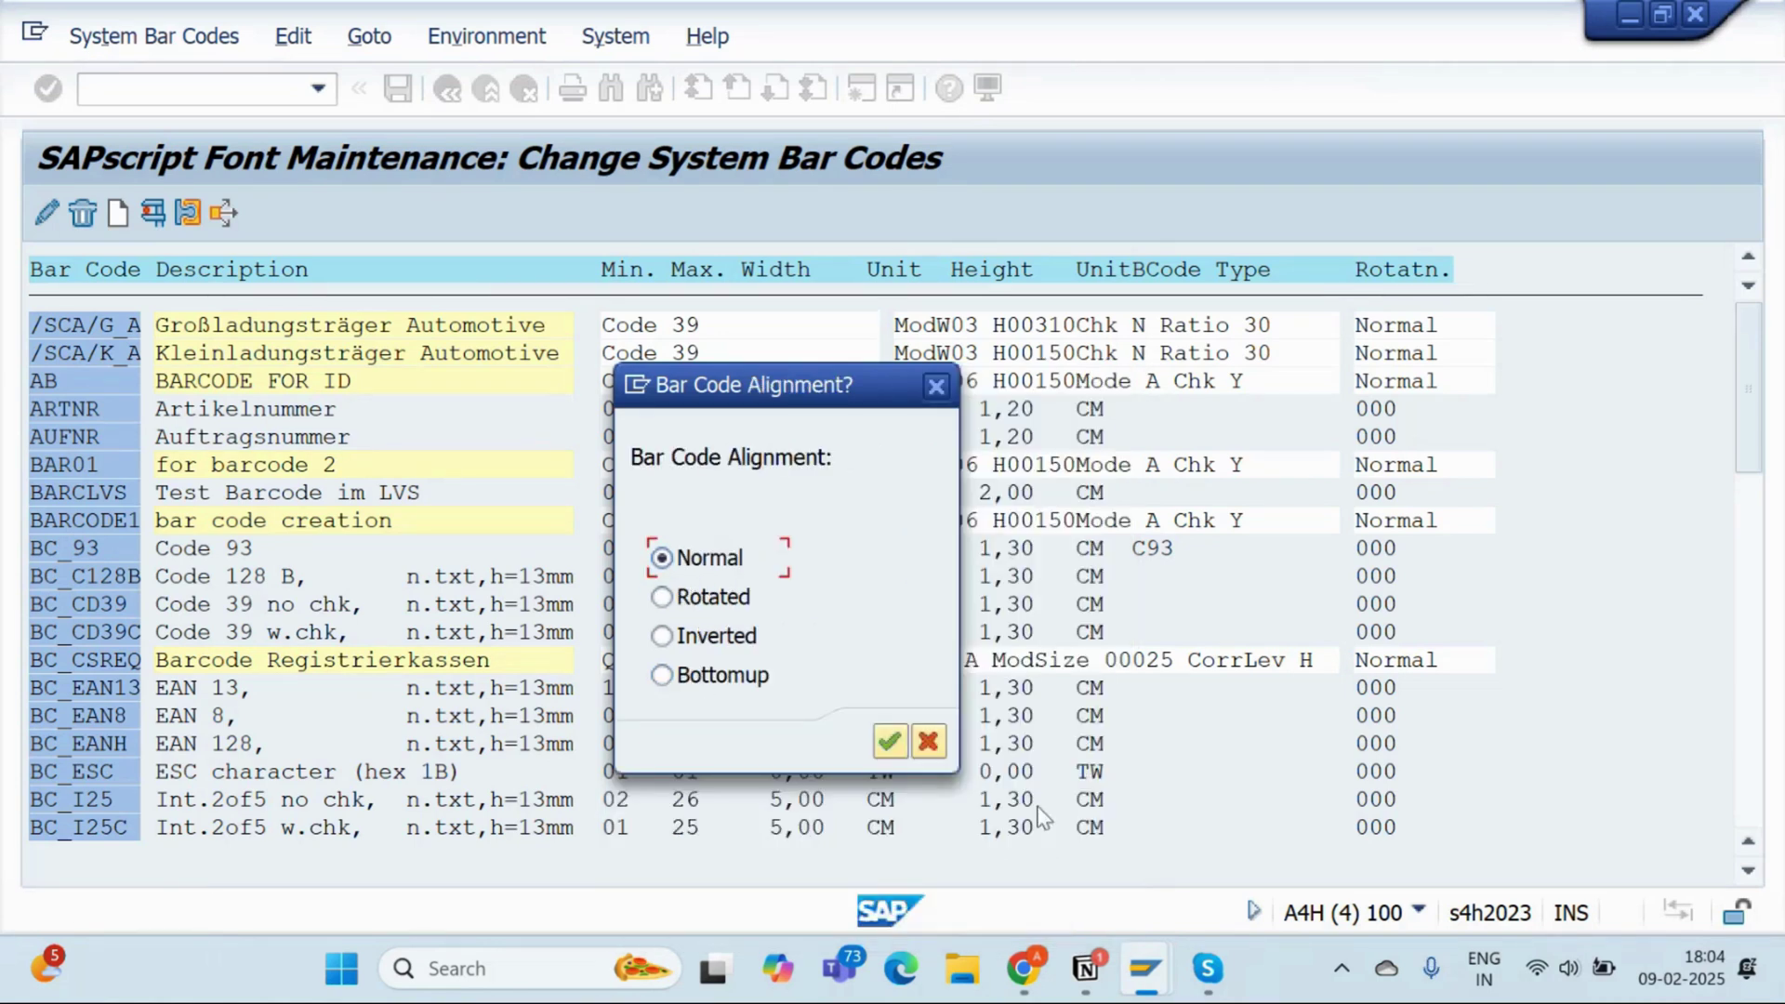
{"action": "left_click", "coordinate": [887, 742]}
{"action": "type", "text": "06"}
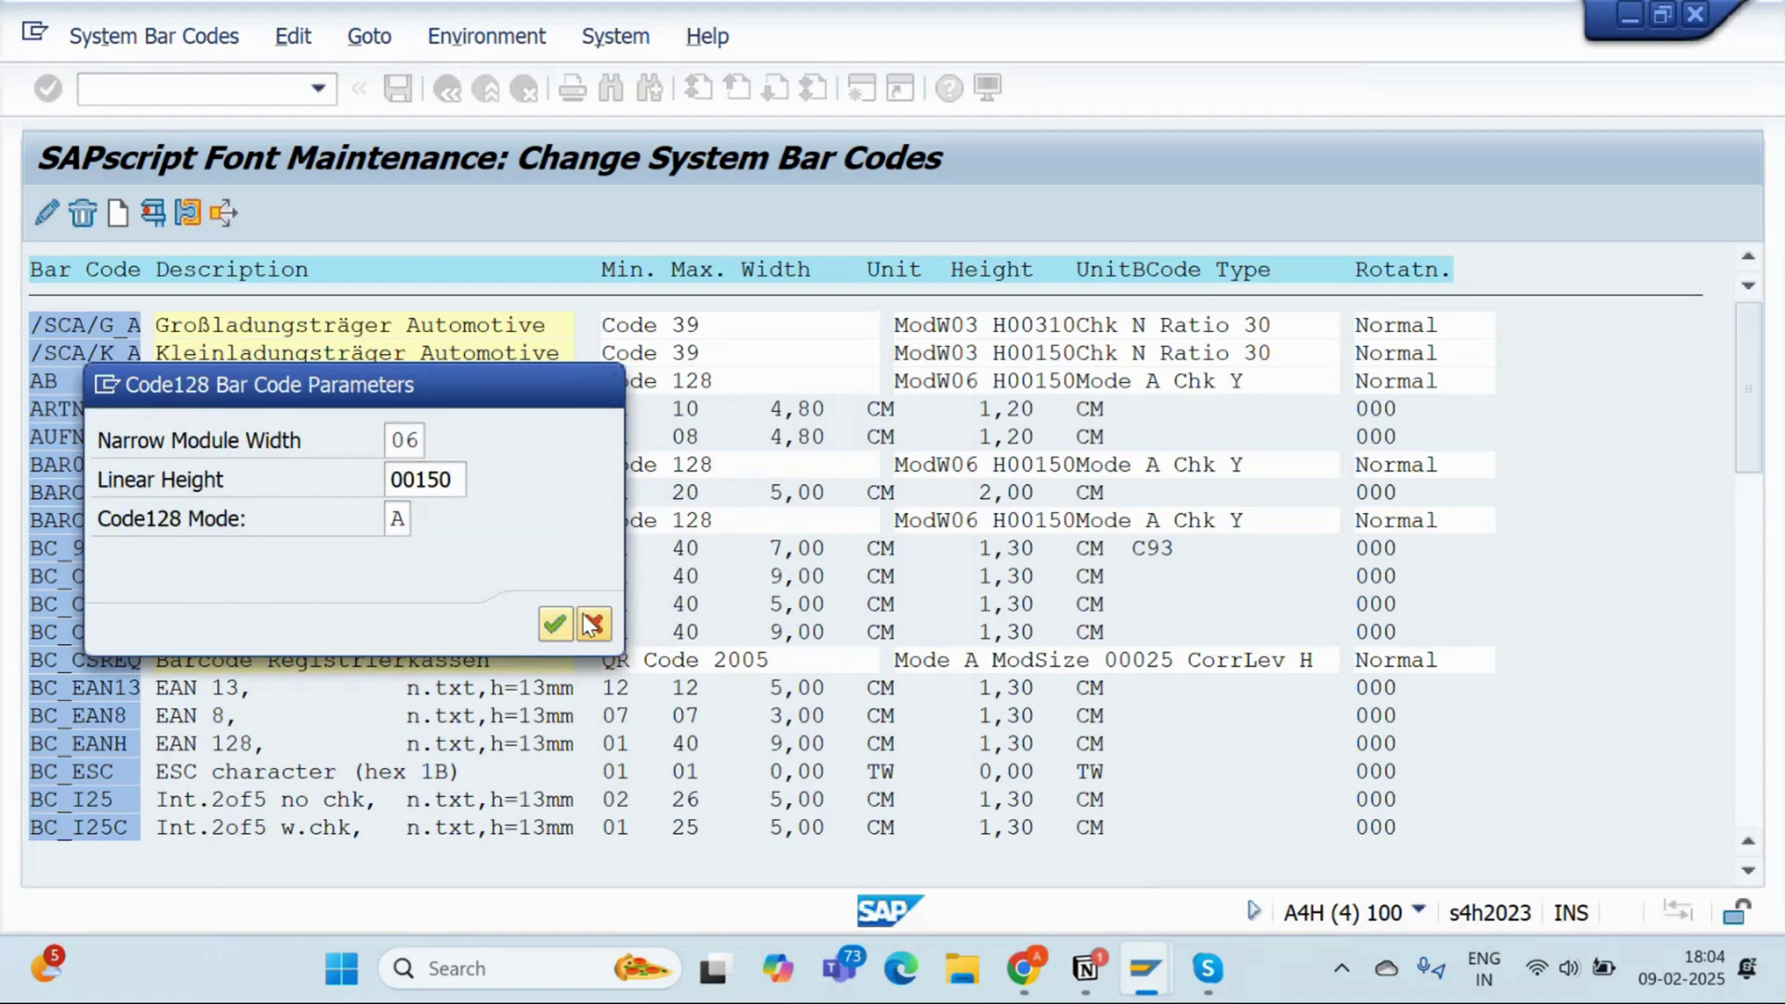
{"action": "left_click", "coordinate": [586, 622]}
Save the bar code definition ZAMRIT_B and accept its inclusion in the transport task
{"action": "left_click", "coordinate": [564, 594]}
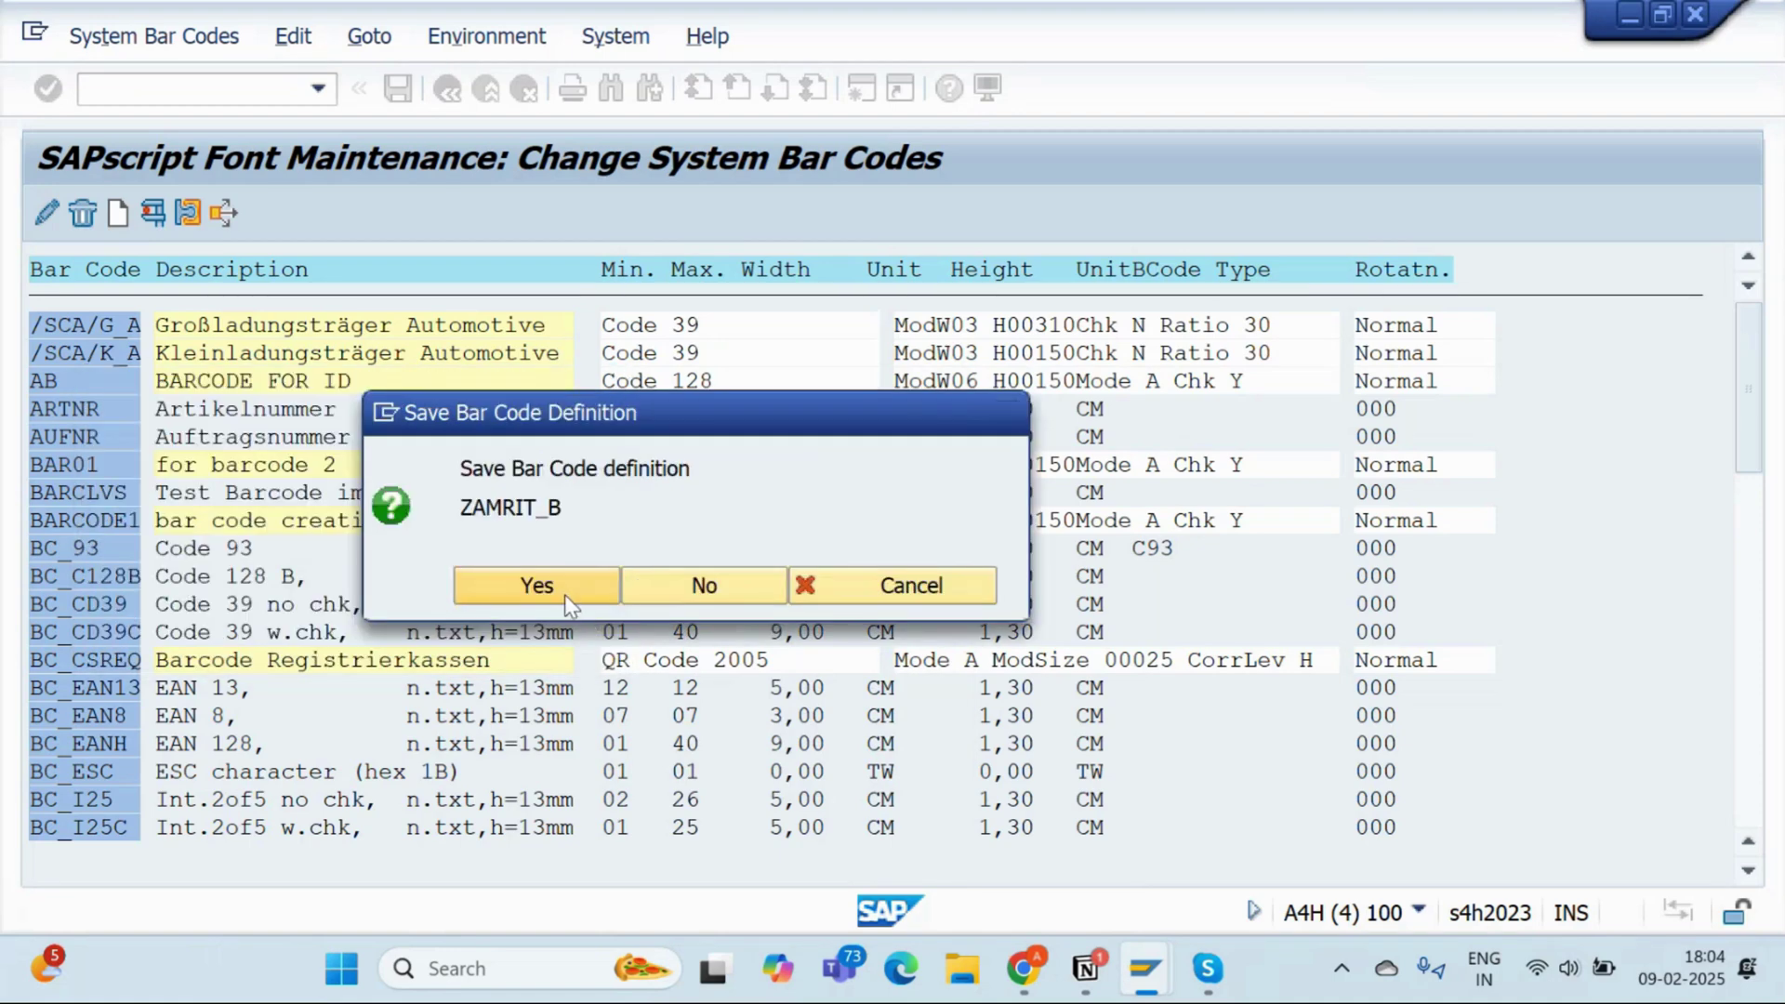
{"action": "key", "text": "Return"}
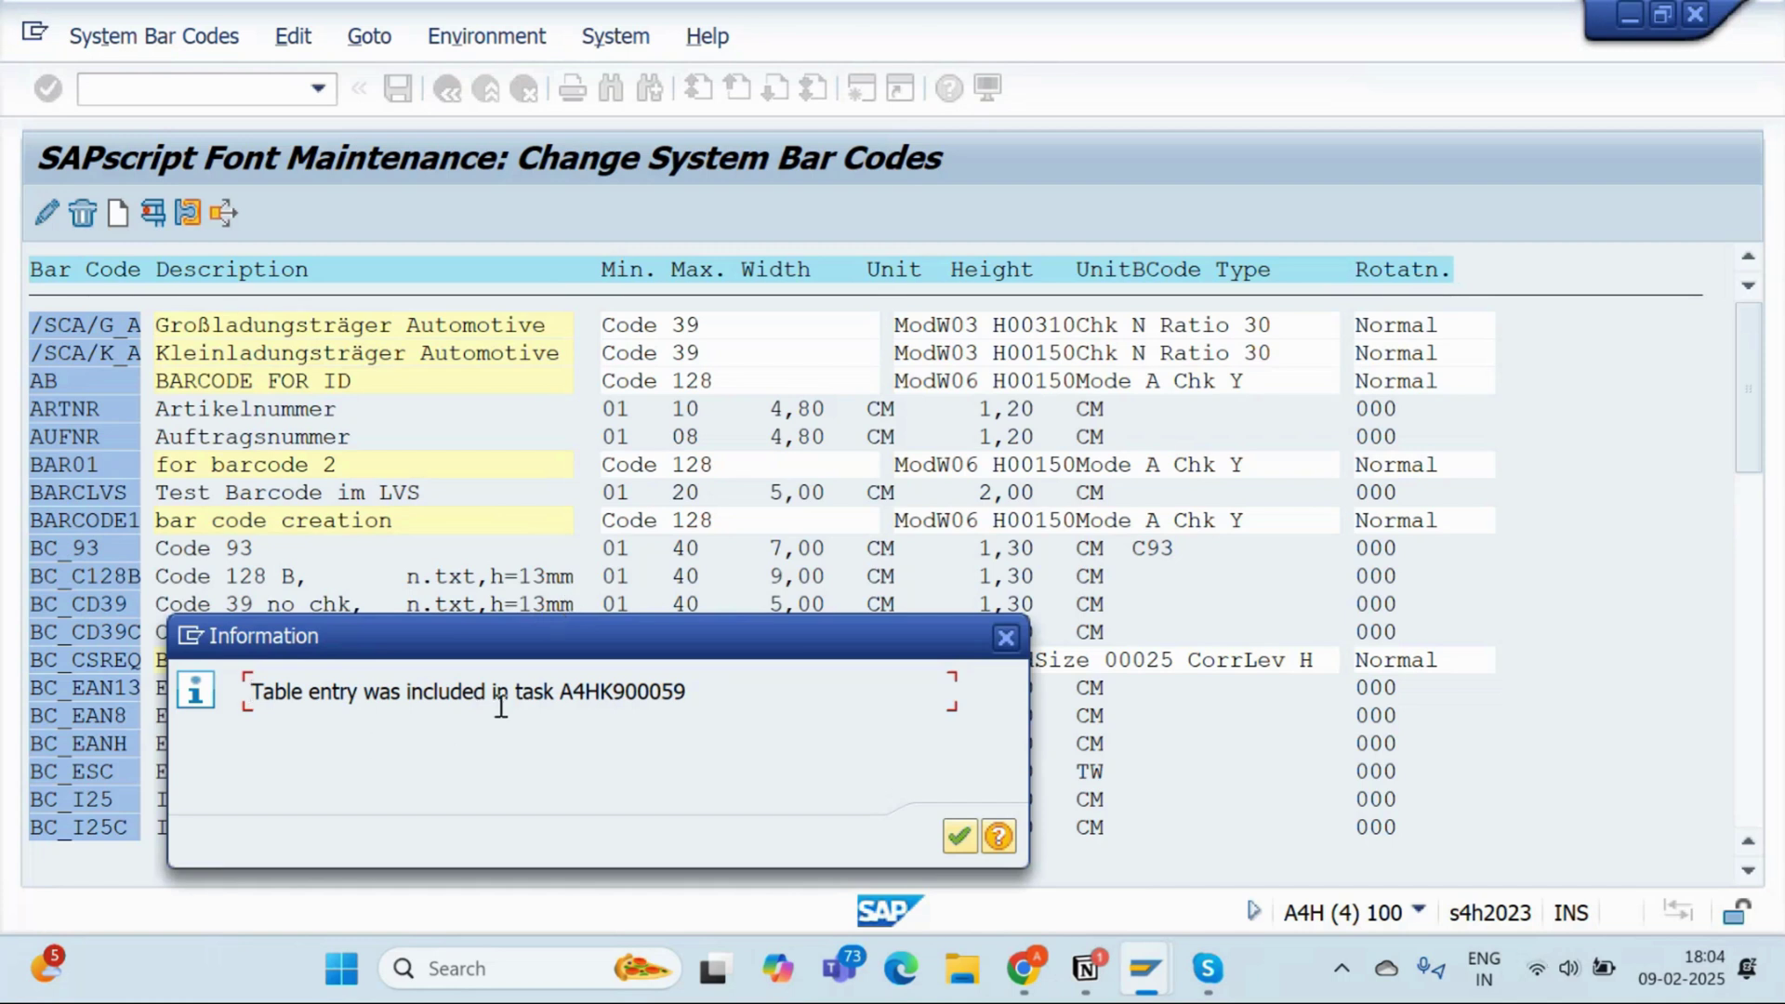
{"action": "key", "text": "Return"}
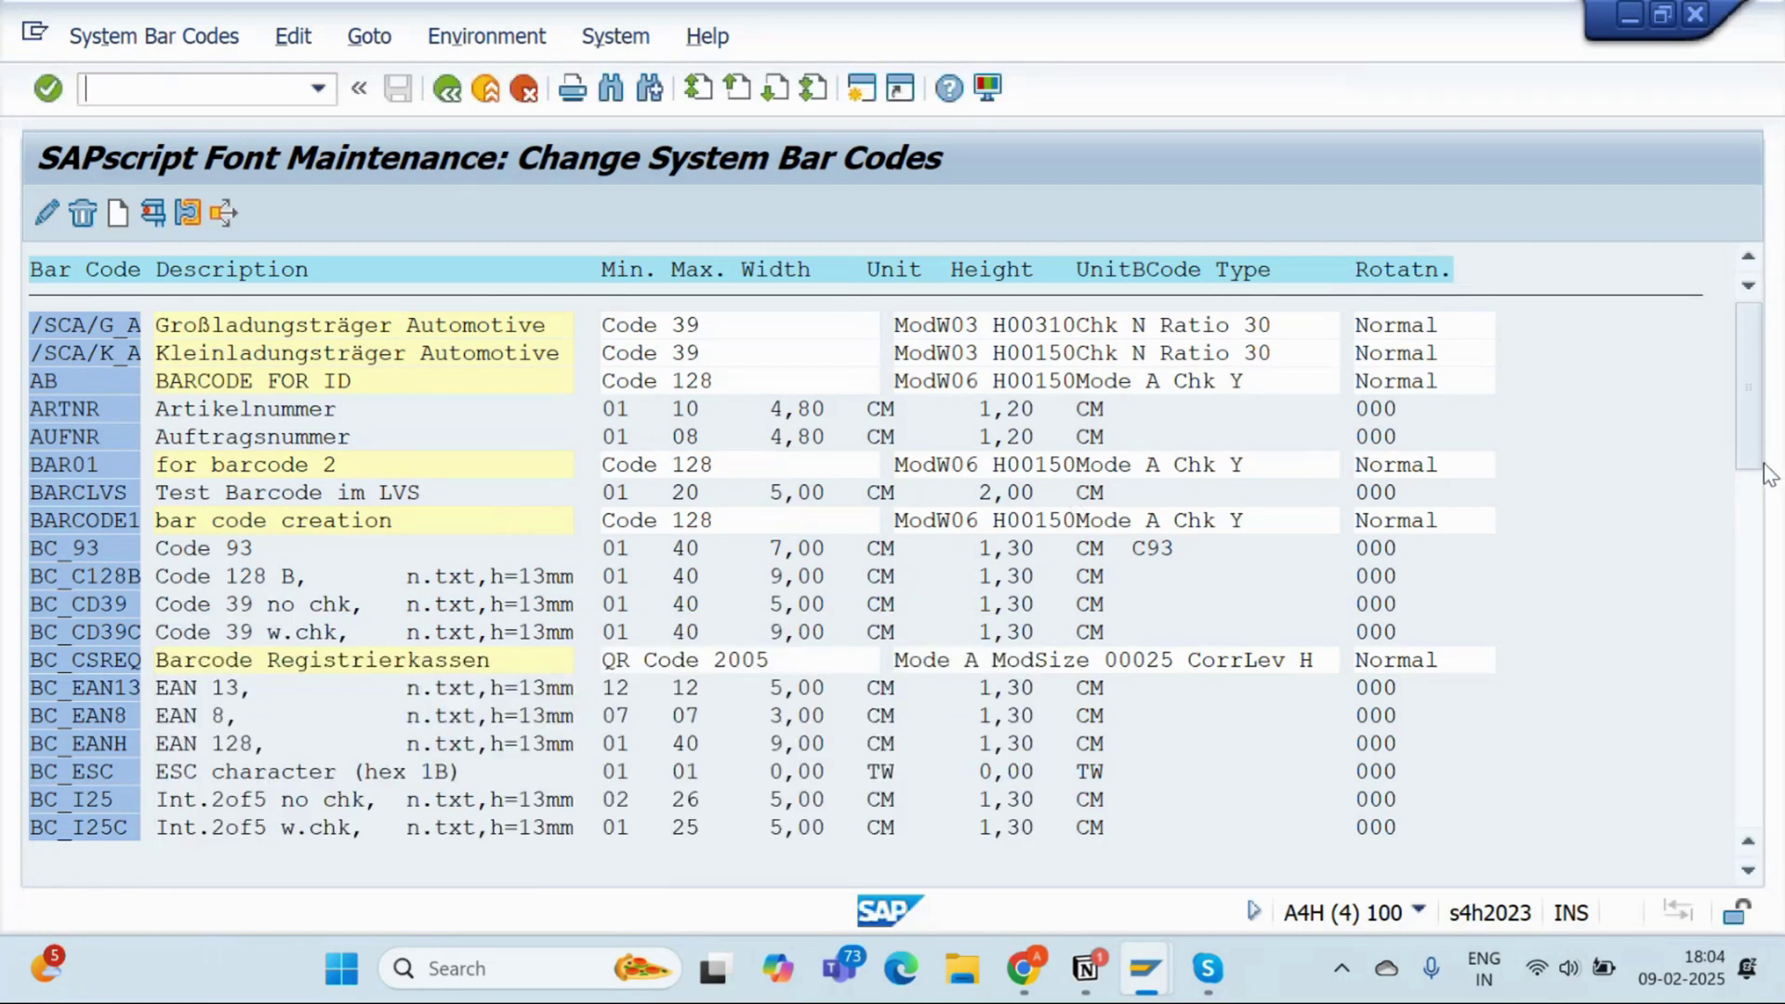
{"action": "key", "text": "super+Right"}
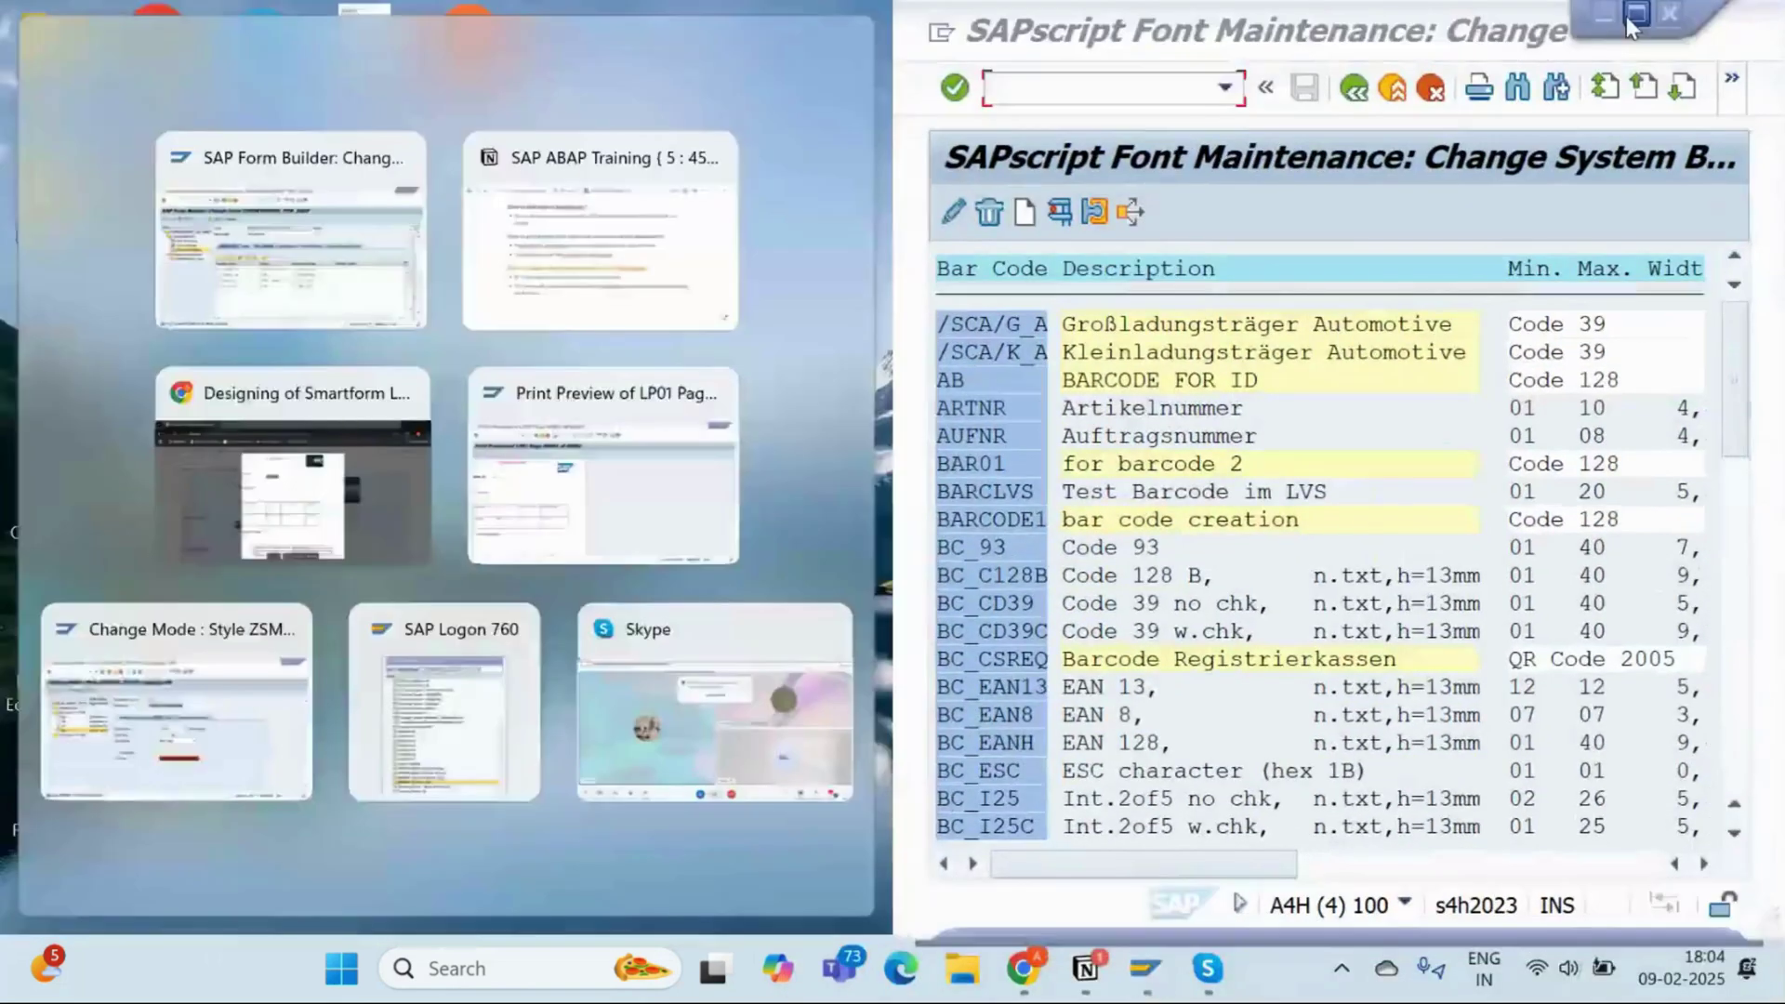
{"action": "key", "text": "super+Up"}
Test bar code ZAMRIT_B in a print preview on output device LP01, and return to the system bar codes list
{"action": "left_click_drag", "start_coordinate": [1756, 434], "coordinate": [1753, 744]}
{"action": "scroll", "coordinate": [400, 797], "scroll_direction": "down", "scroll_amount": 1}
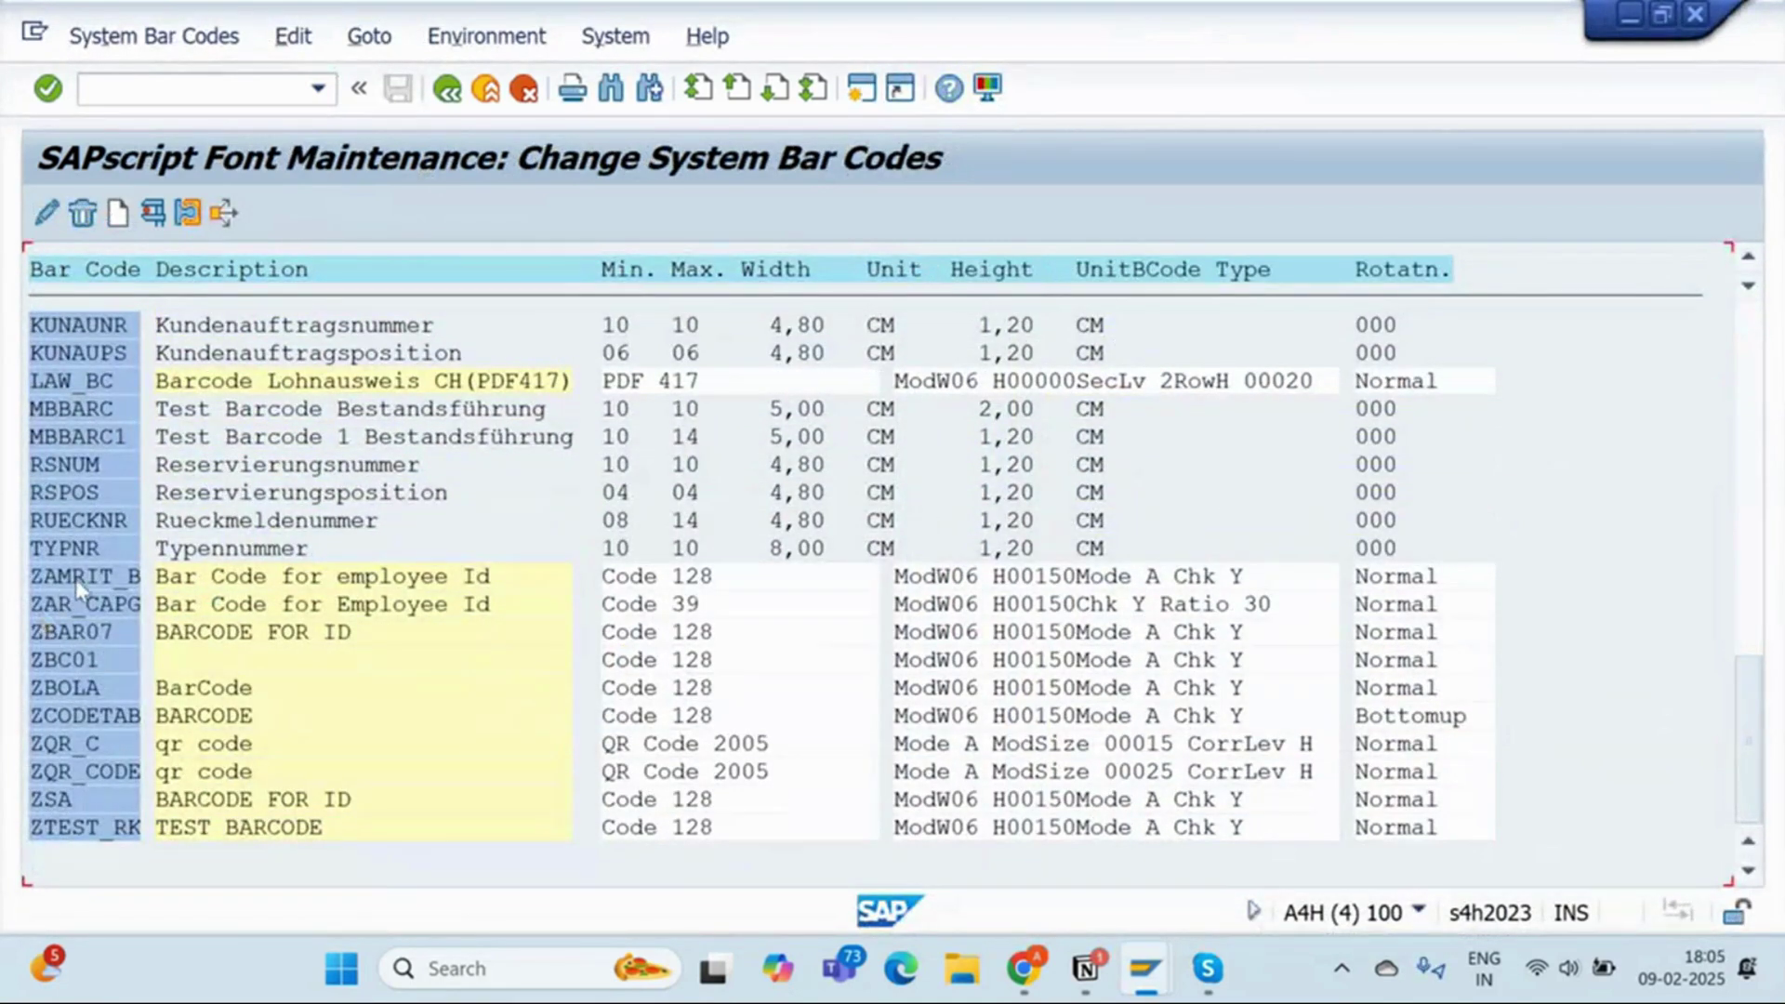
{"action": "left_click", "coordinate": [160, 212]}
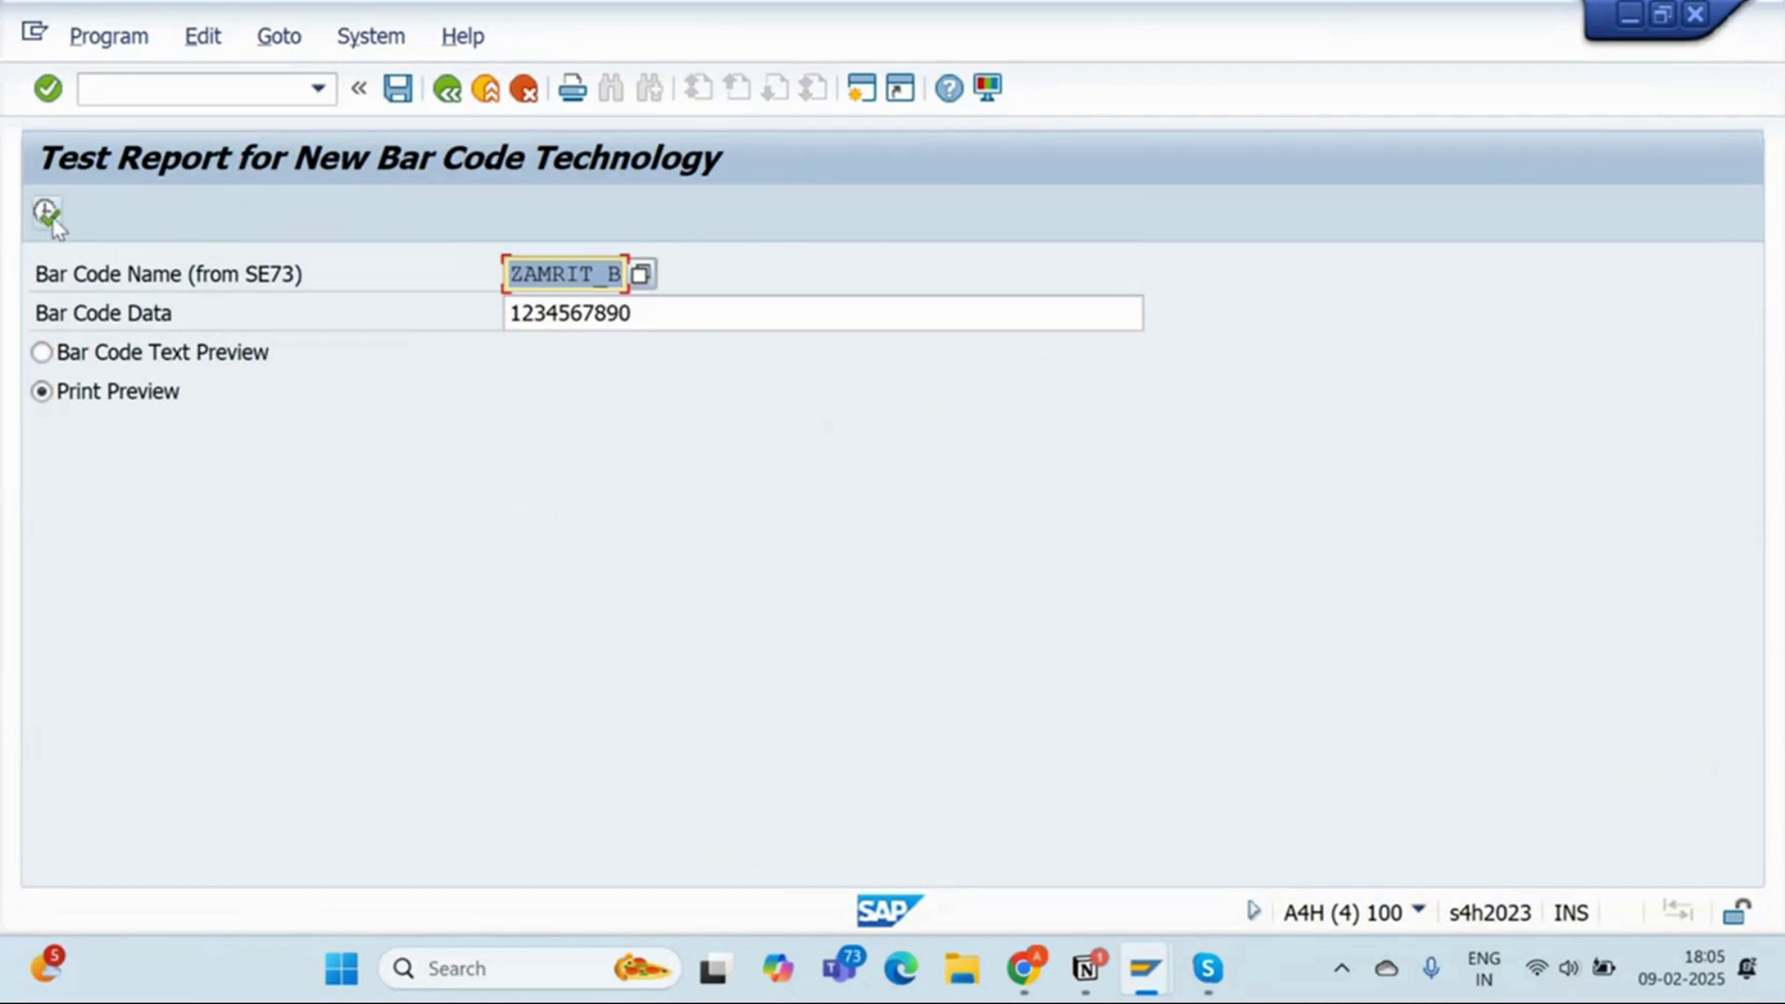
{"action": "left_click", "coordinate": [52, 220]}
{"action": "type", "text": "lp01"}
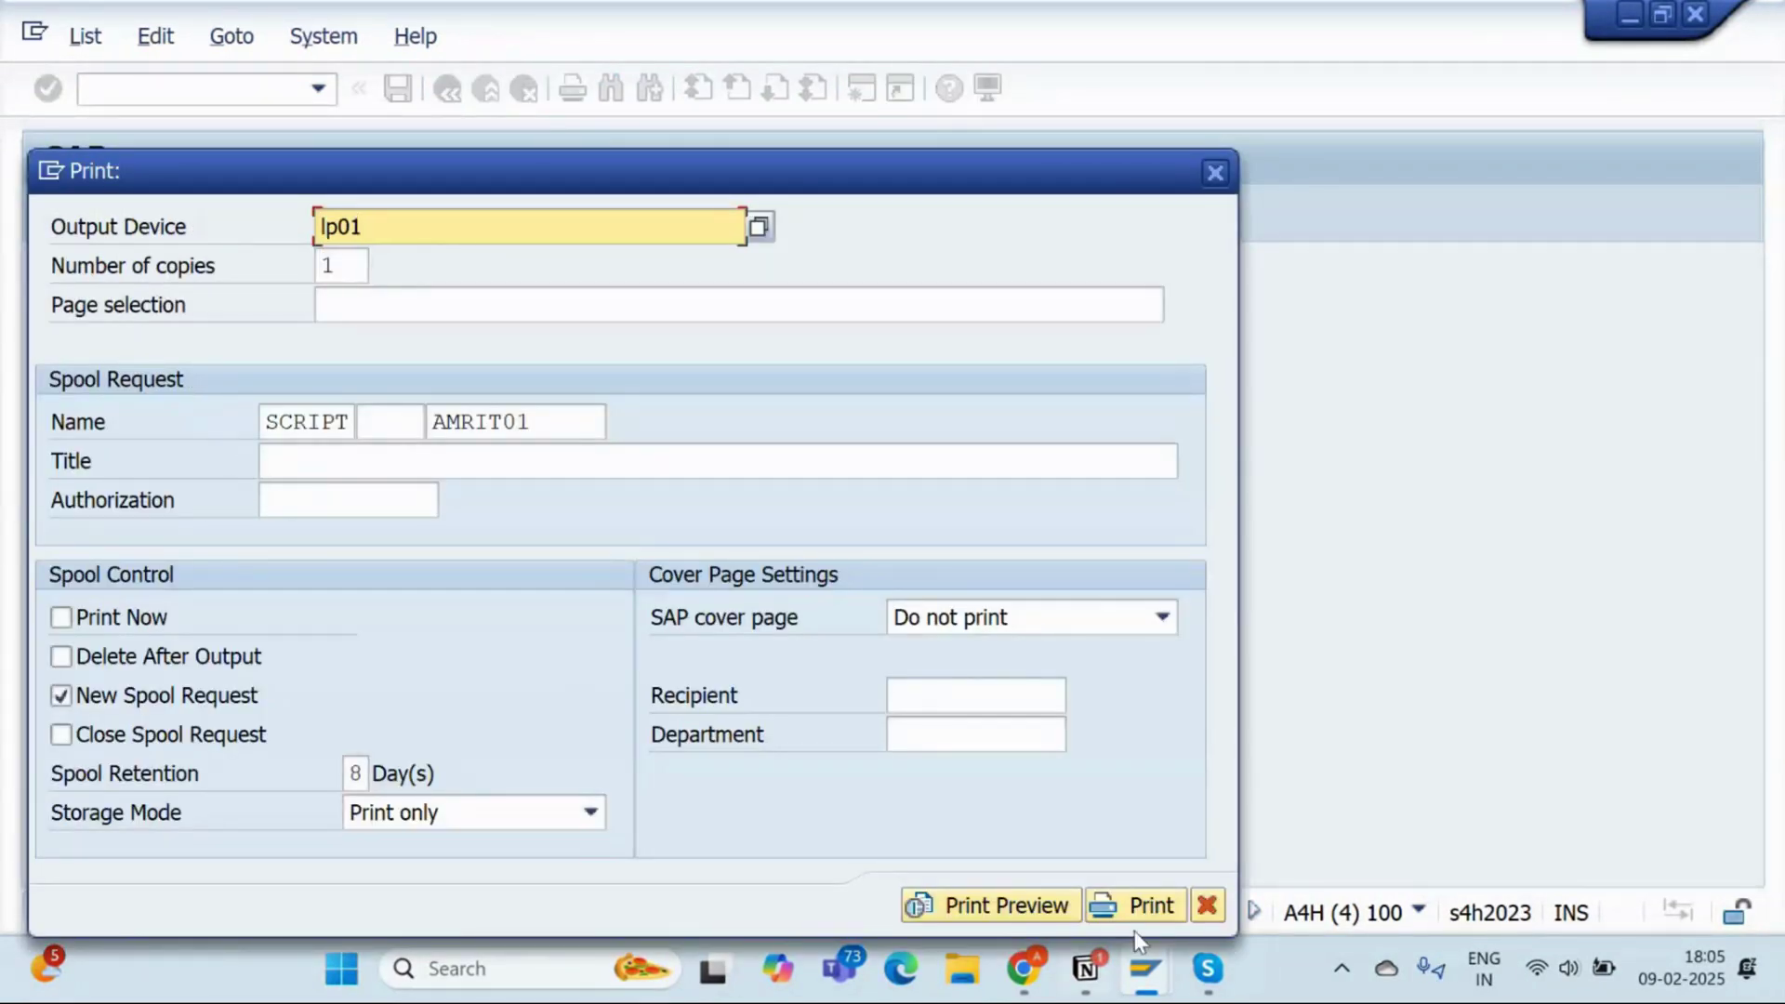
{"action": "left_click", "coordinate": [1014, 907]}
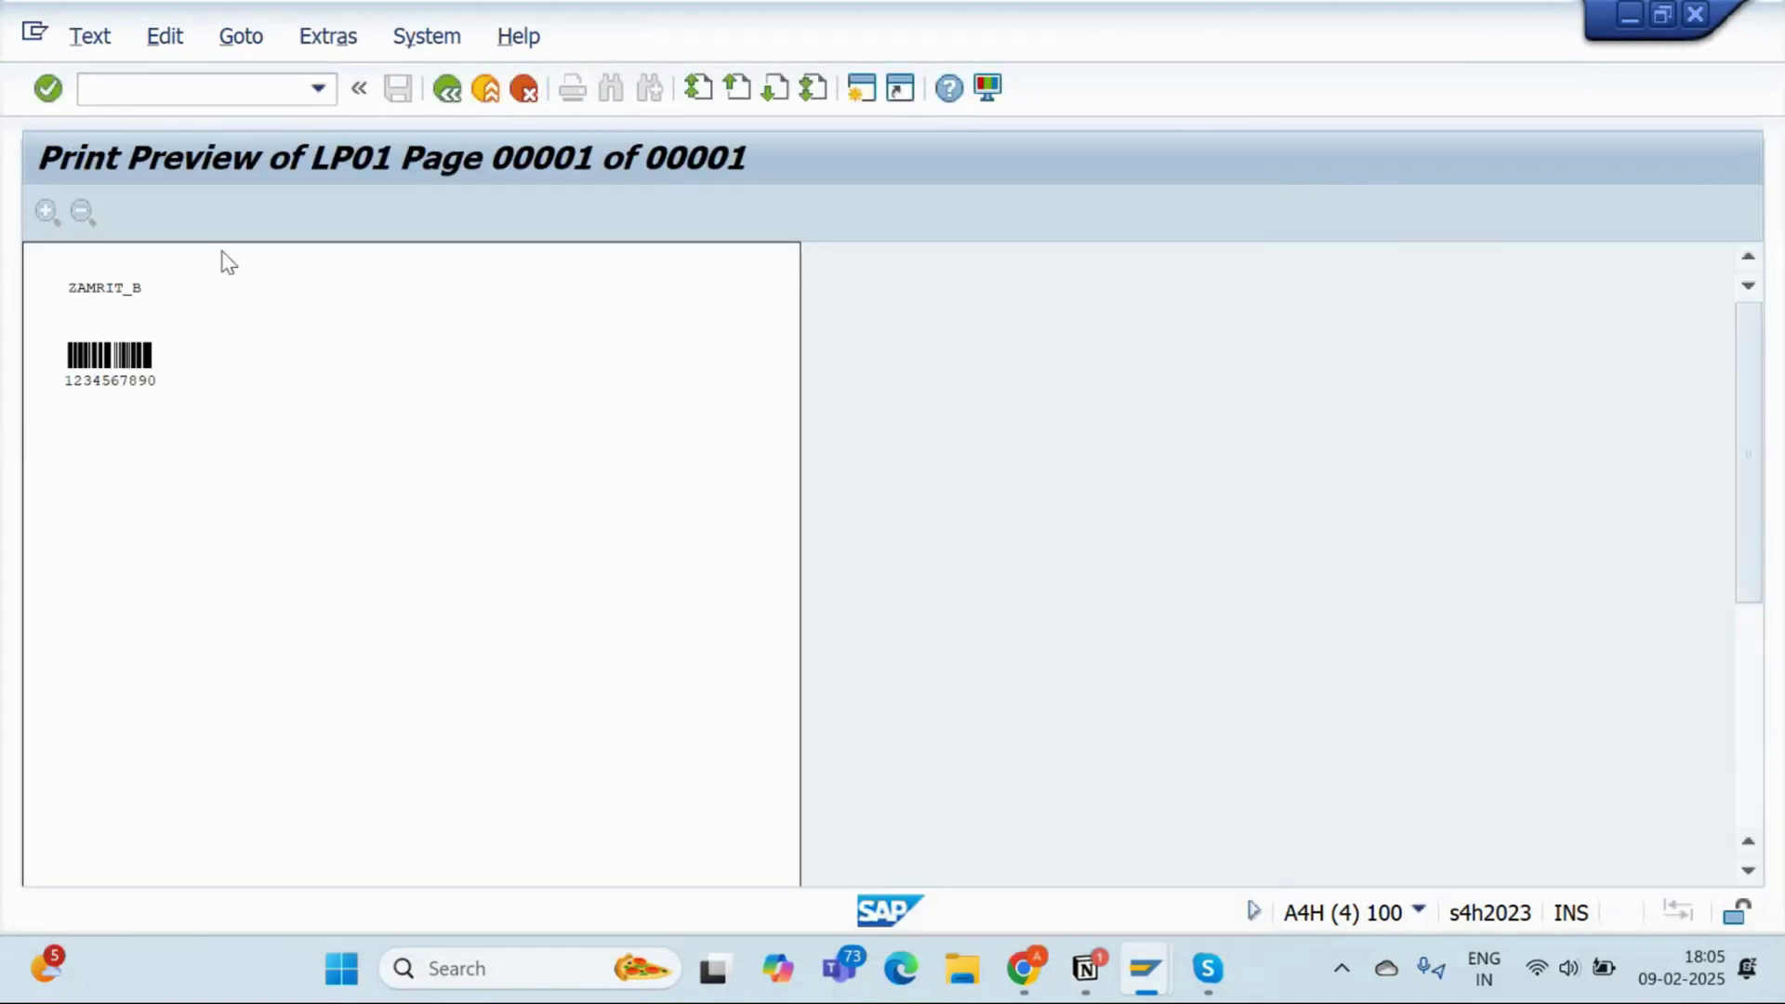
{"action": "left_click", "coordinate": [443, 98]}
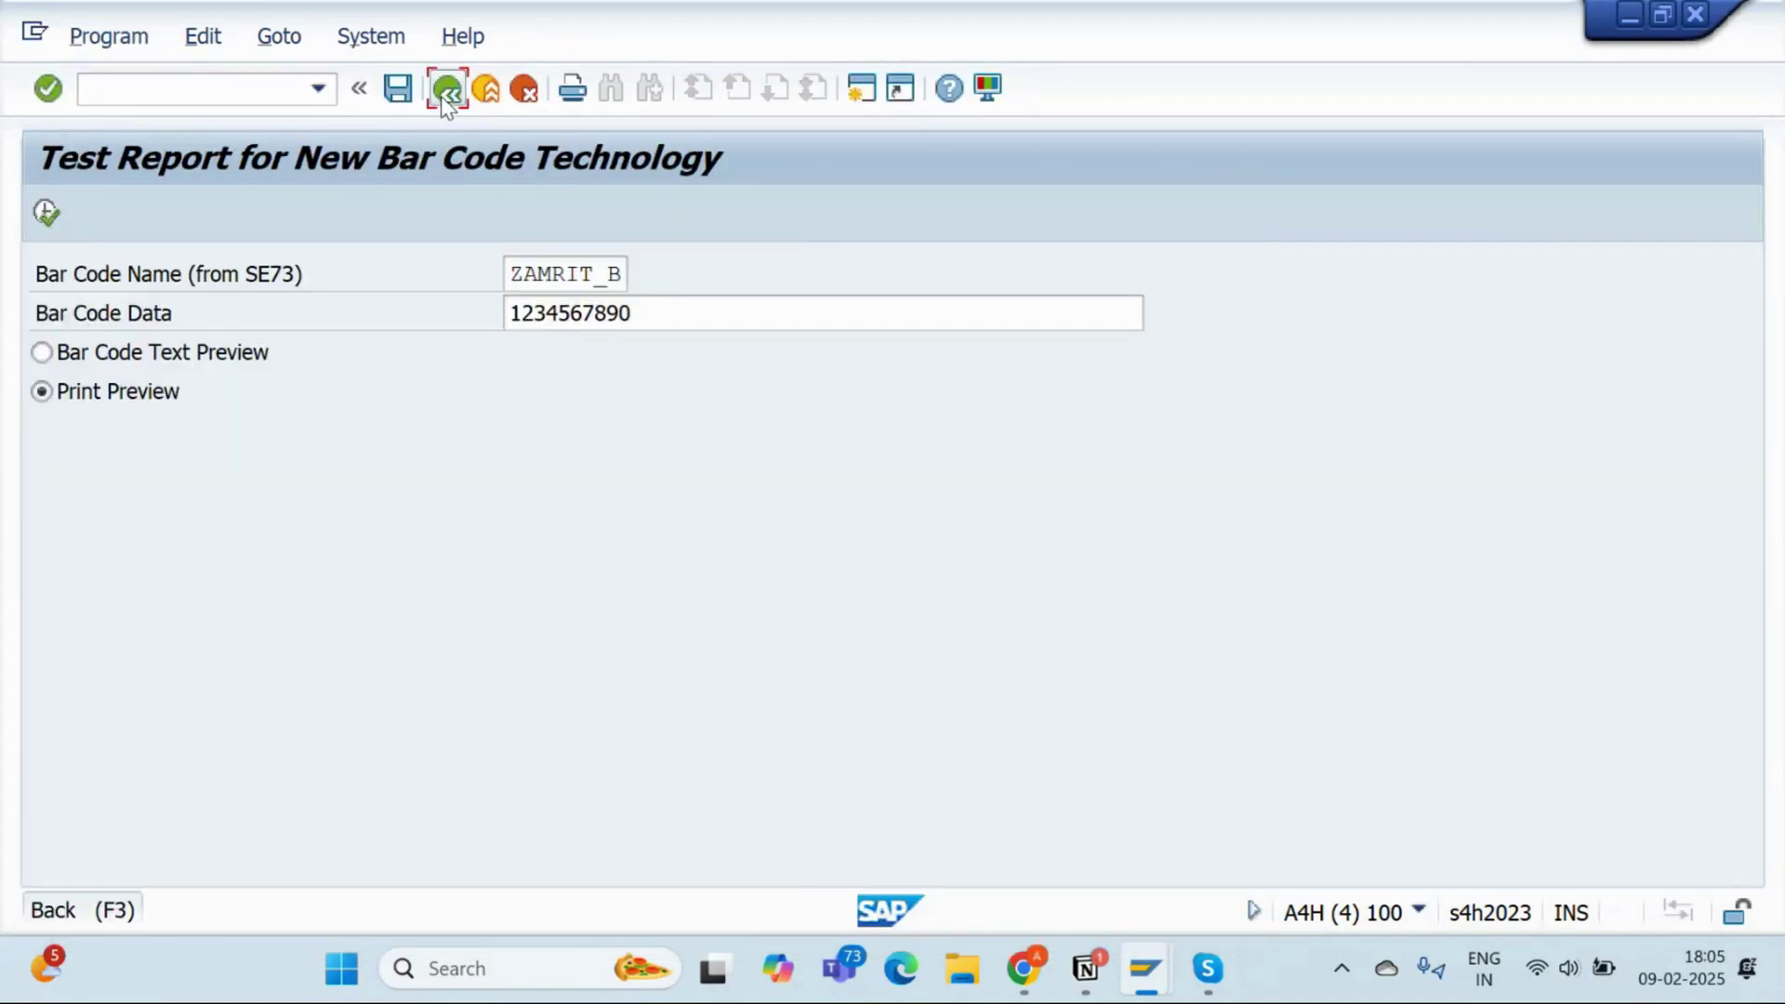
{"action": "left_click", "coordinate": [442, 93]}
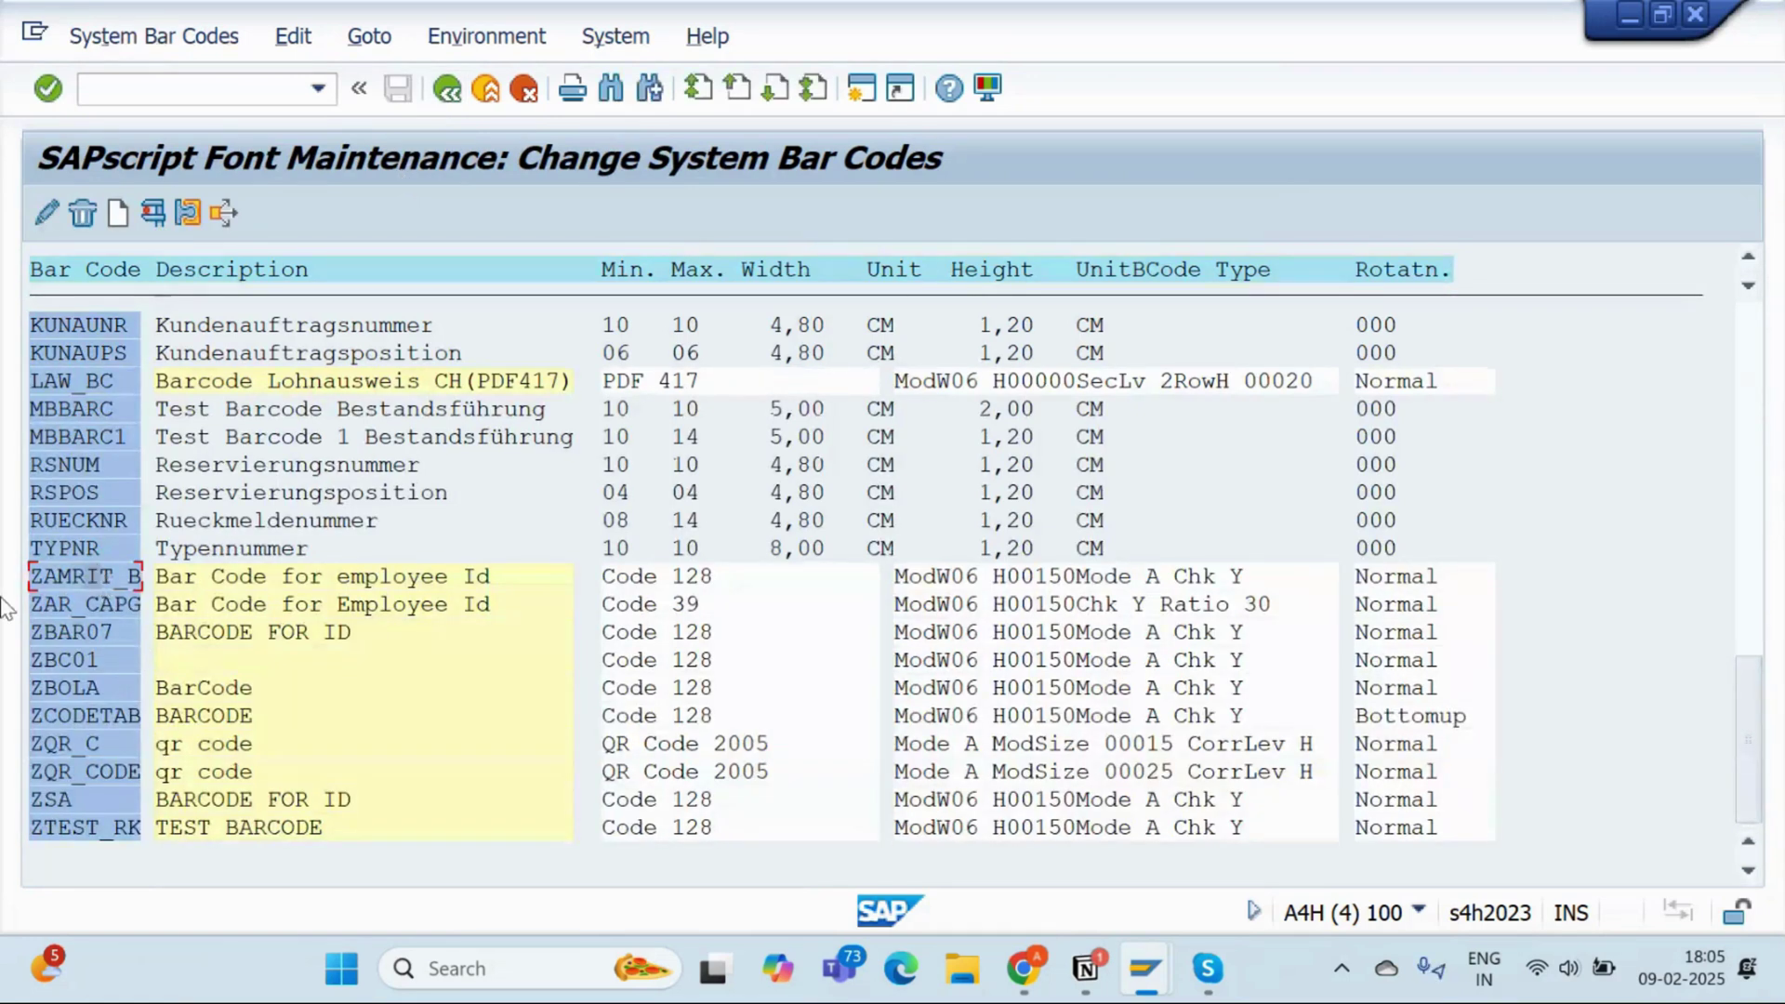
Copy the bar code name ZAMRIT_B from the list and switch to the session with Smart Style ZSMART_STYLE
{"action": "left_click_drag", "start_coordinate": [20, 573], "coordinate": [147, 571]}
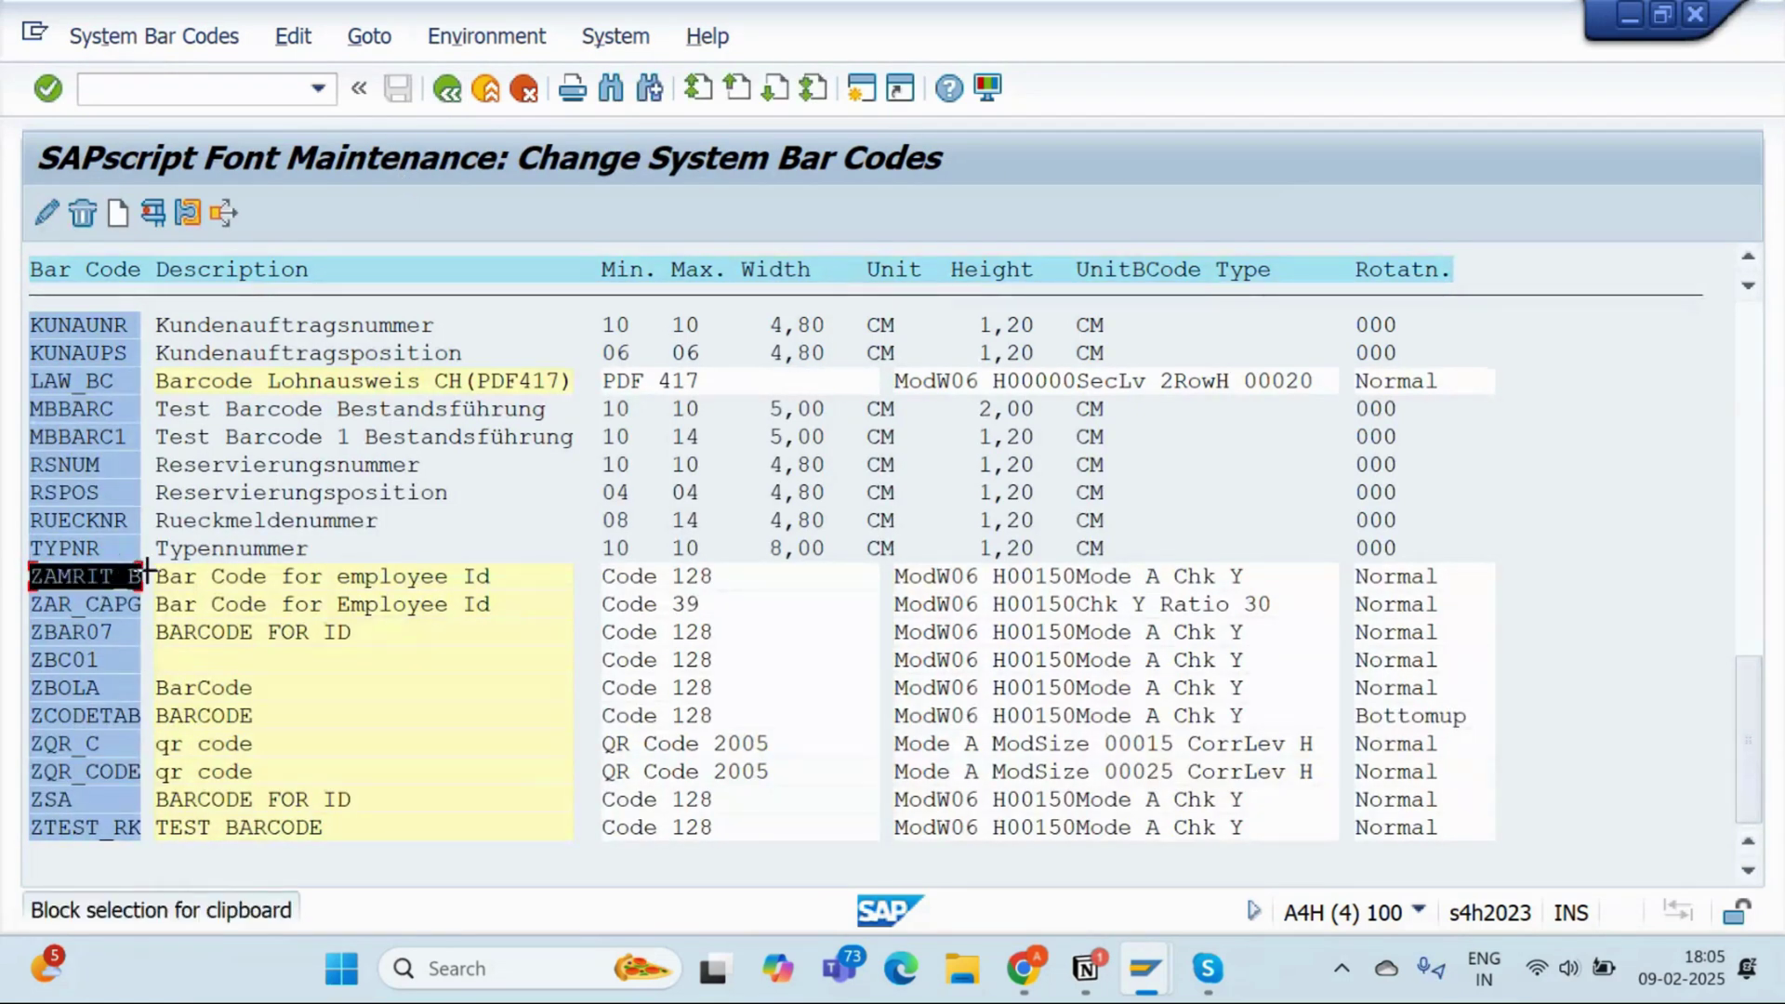
{"action": "key", "text": "ctrl+c"}
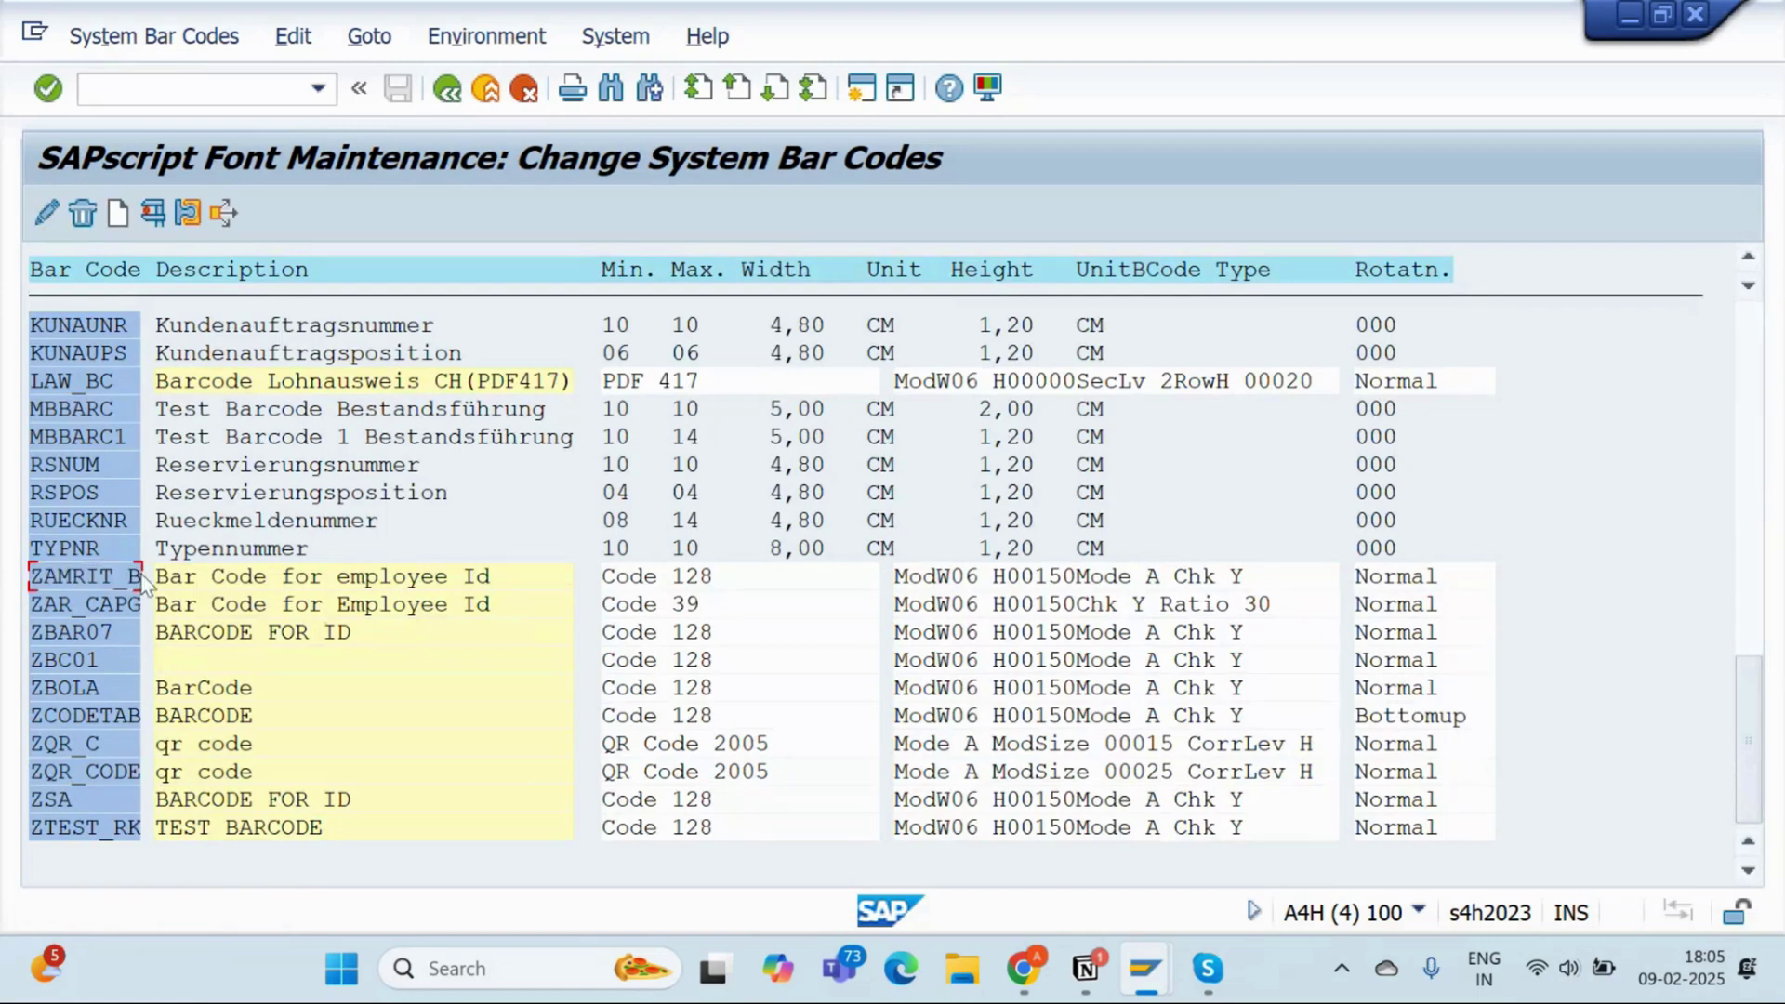
{"action": "key", "text": "alt+Tab"}
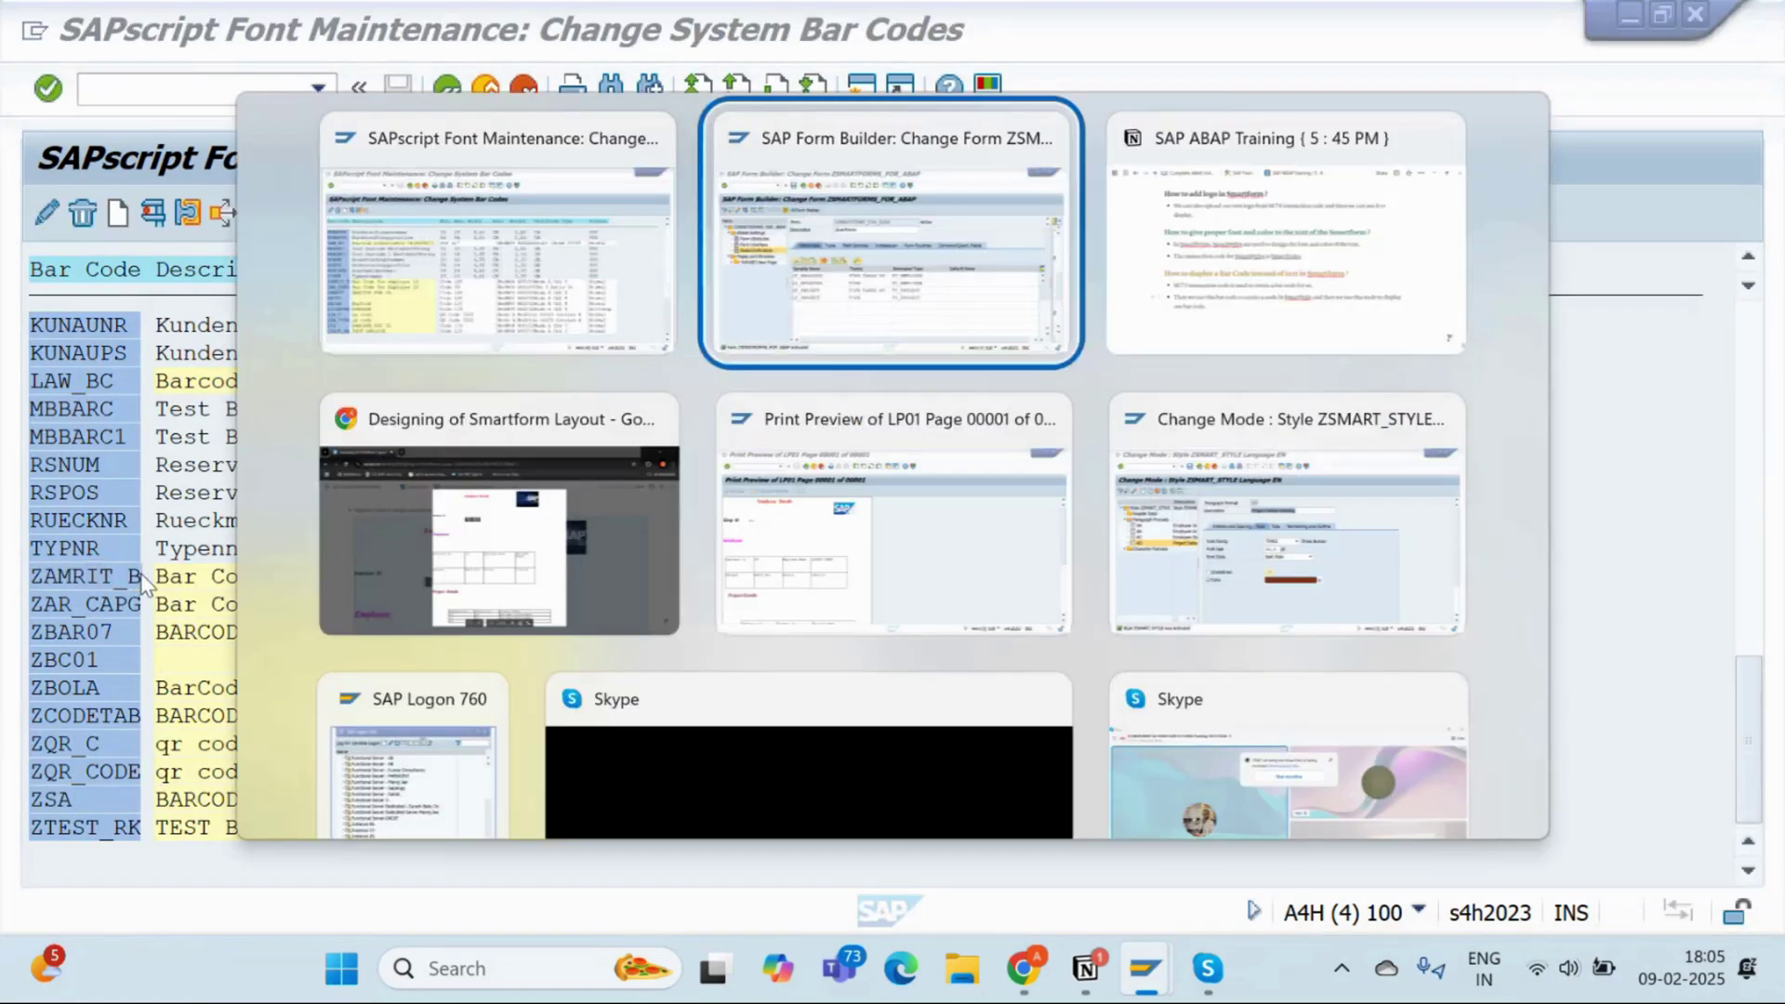
{"action": "key", "text": "alt+Tab"}
{"action": "key", "text": "alt+Tab"}
{"action": "key", "text": "alt+Tab"}
{"action": "key", "text": "alt+Tab"}
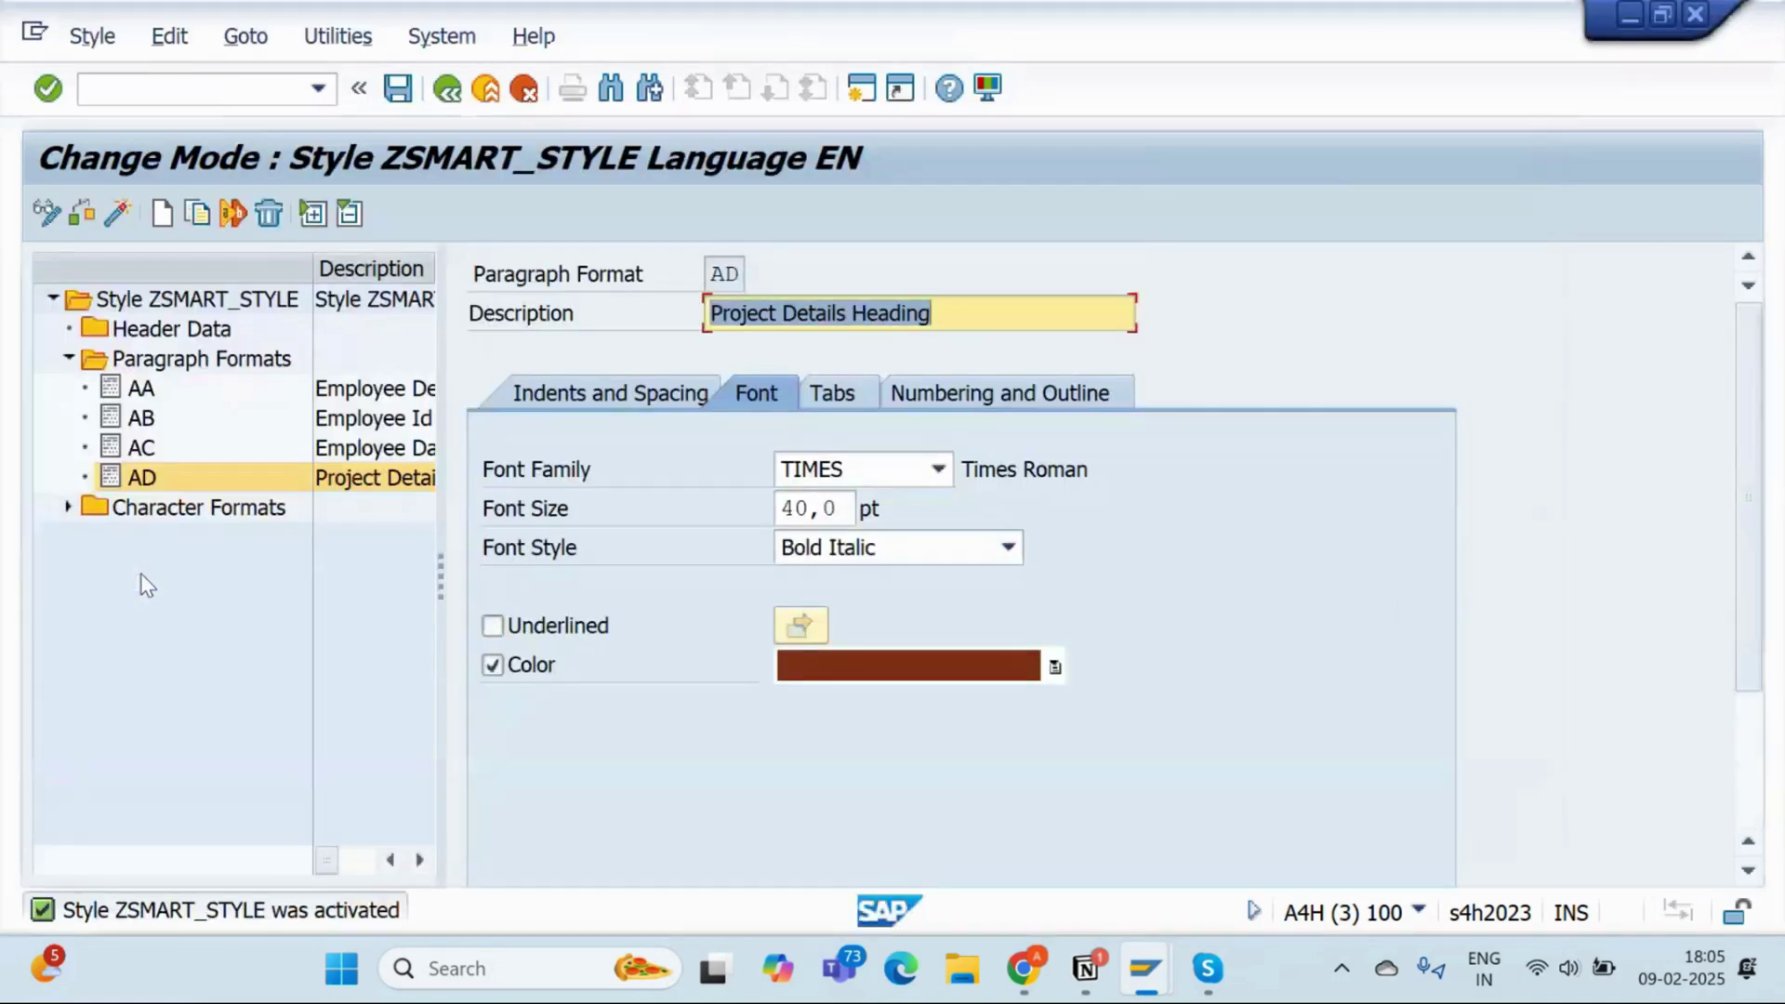
Create a character format node BA under the Character Formats of the style
{"action": "left_click", "coordinate": [68, 359]}
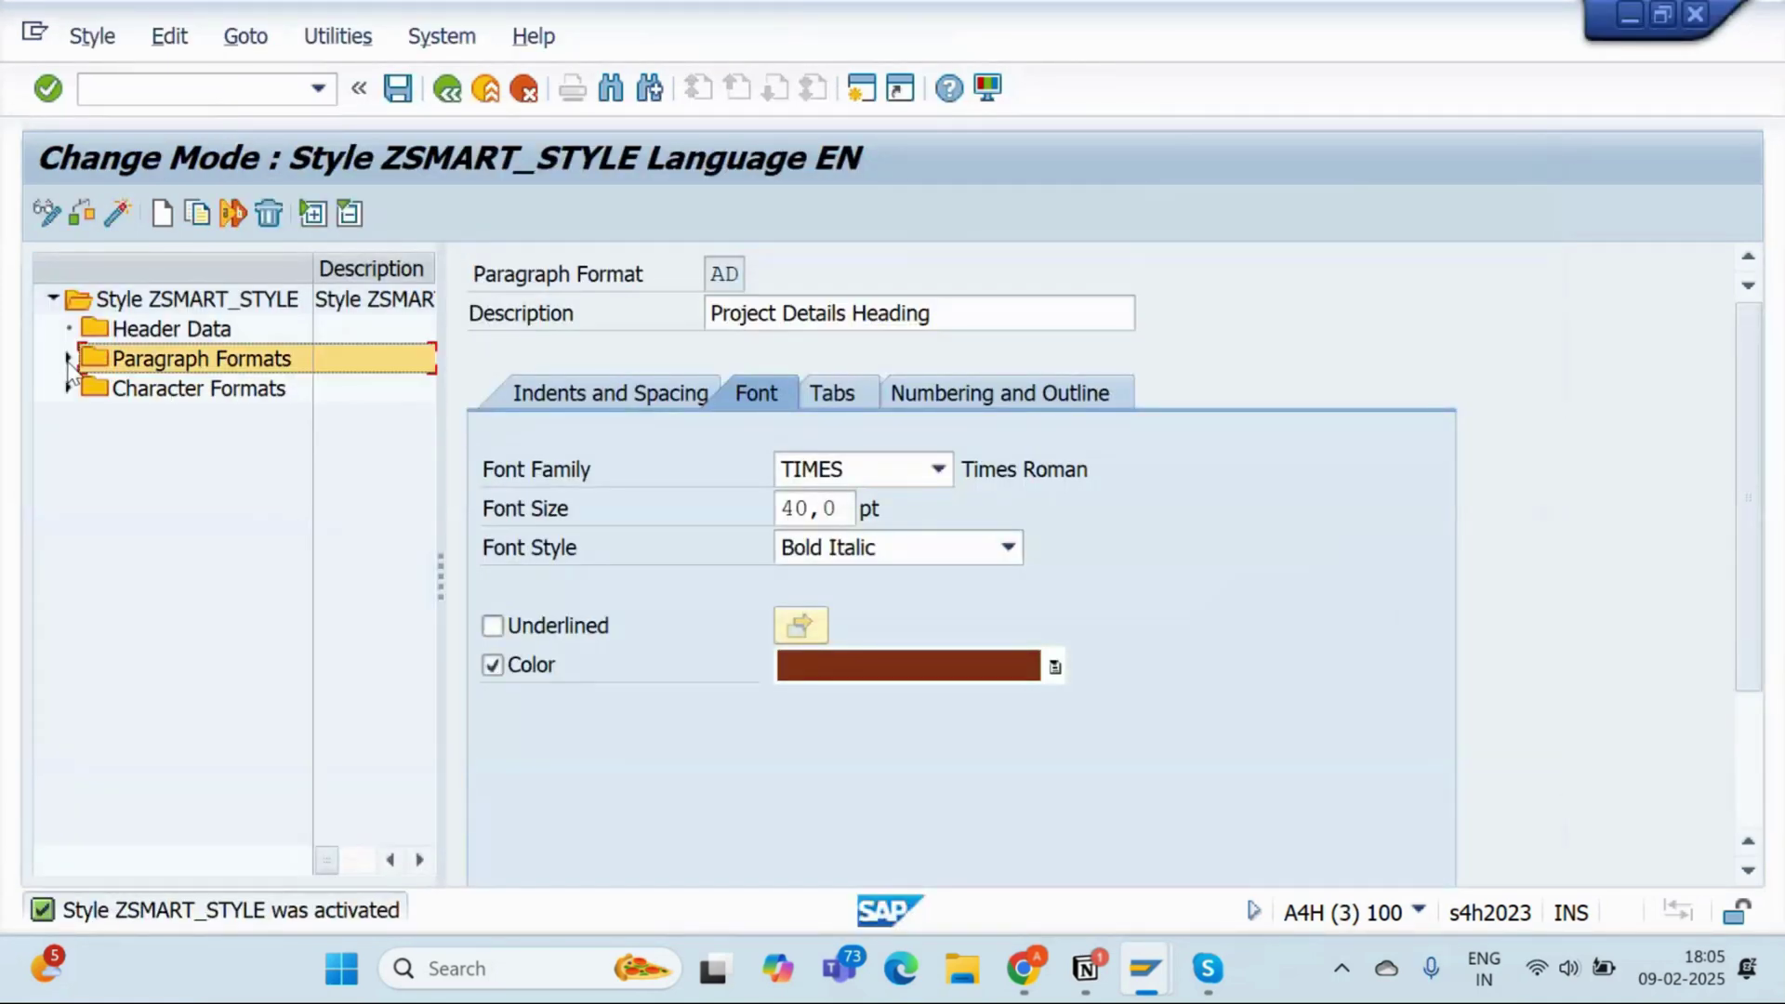
{"action": "left_click", "coordinate": [68, 388]}
{"action": "left_click", "coordinate": [154, 391]}
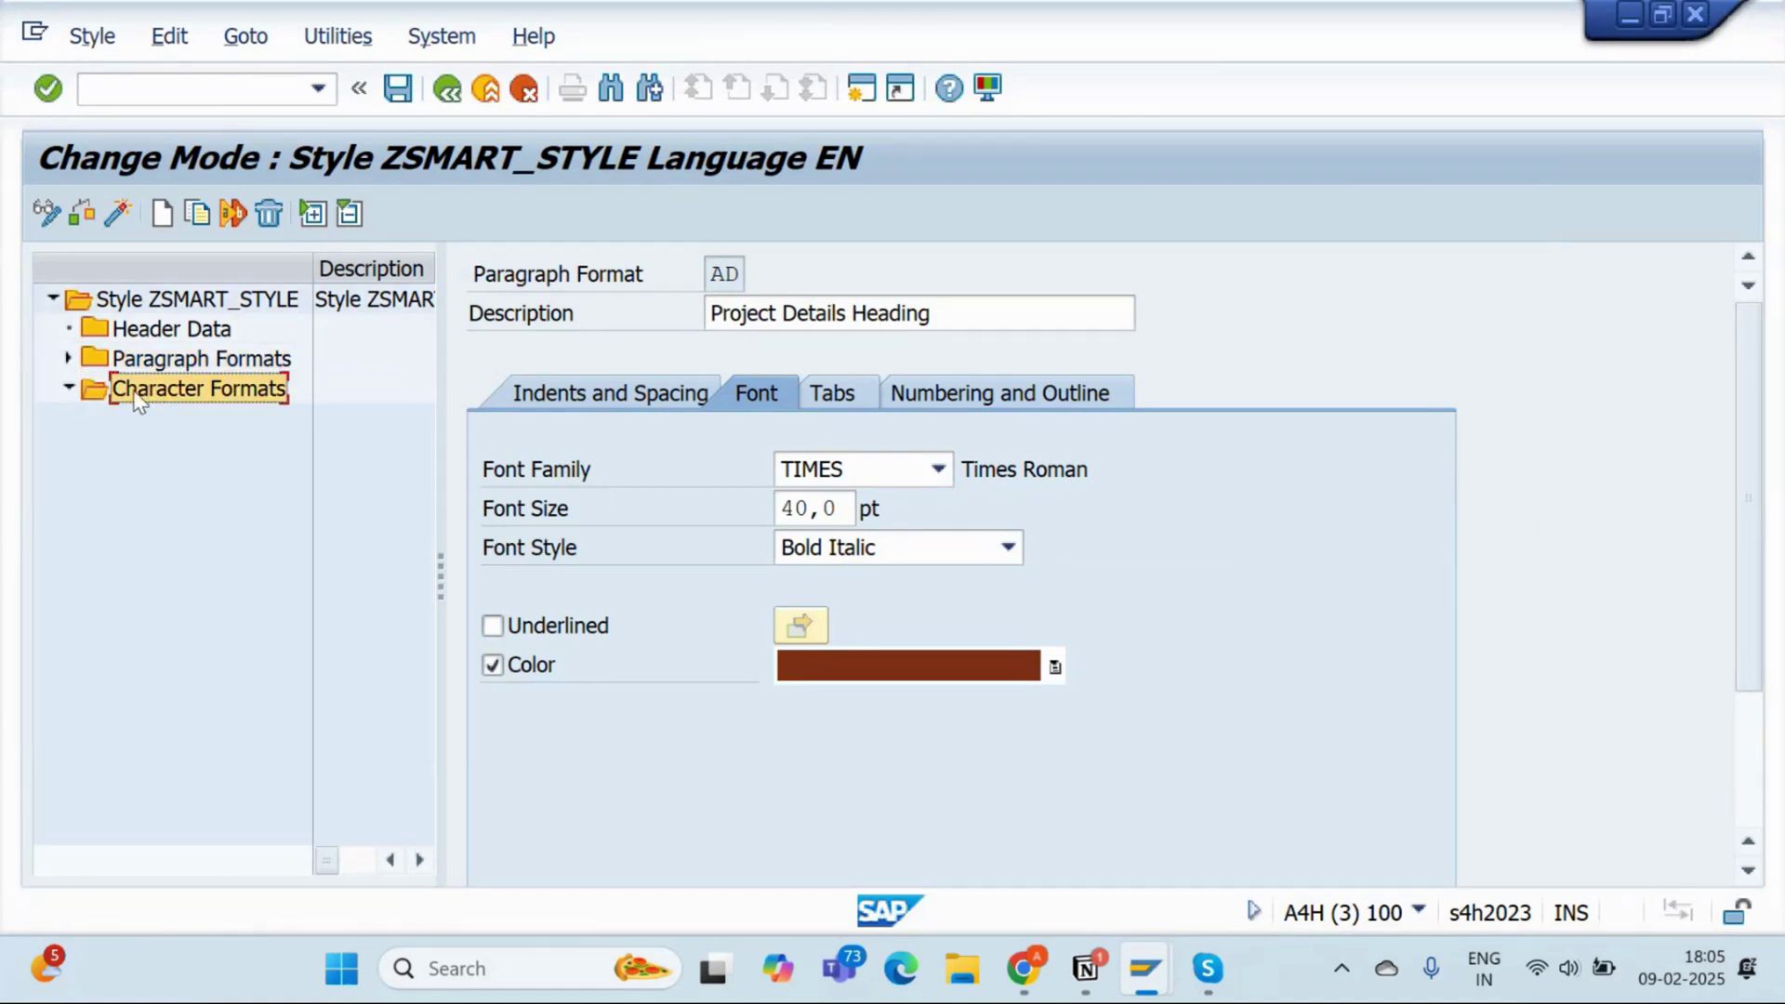
{"action": "right_click", "coordinate": [140, 396]}
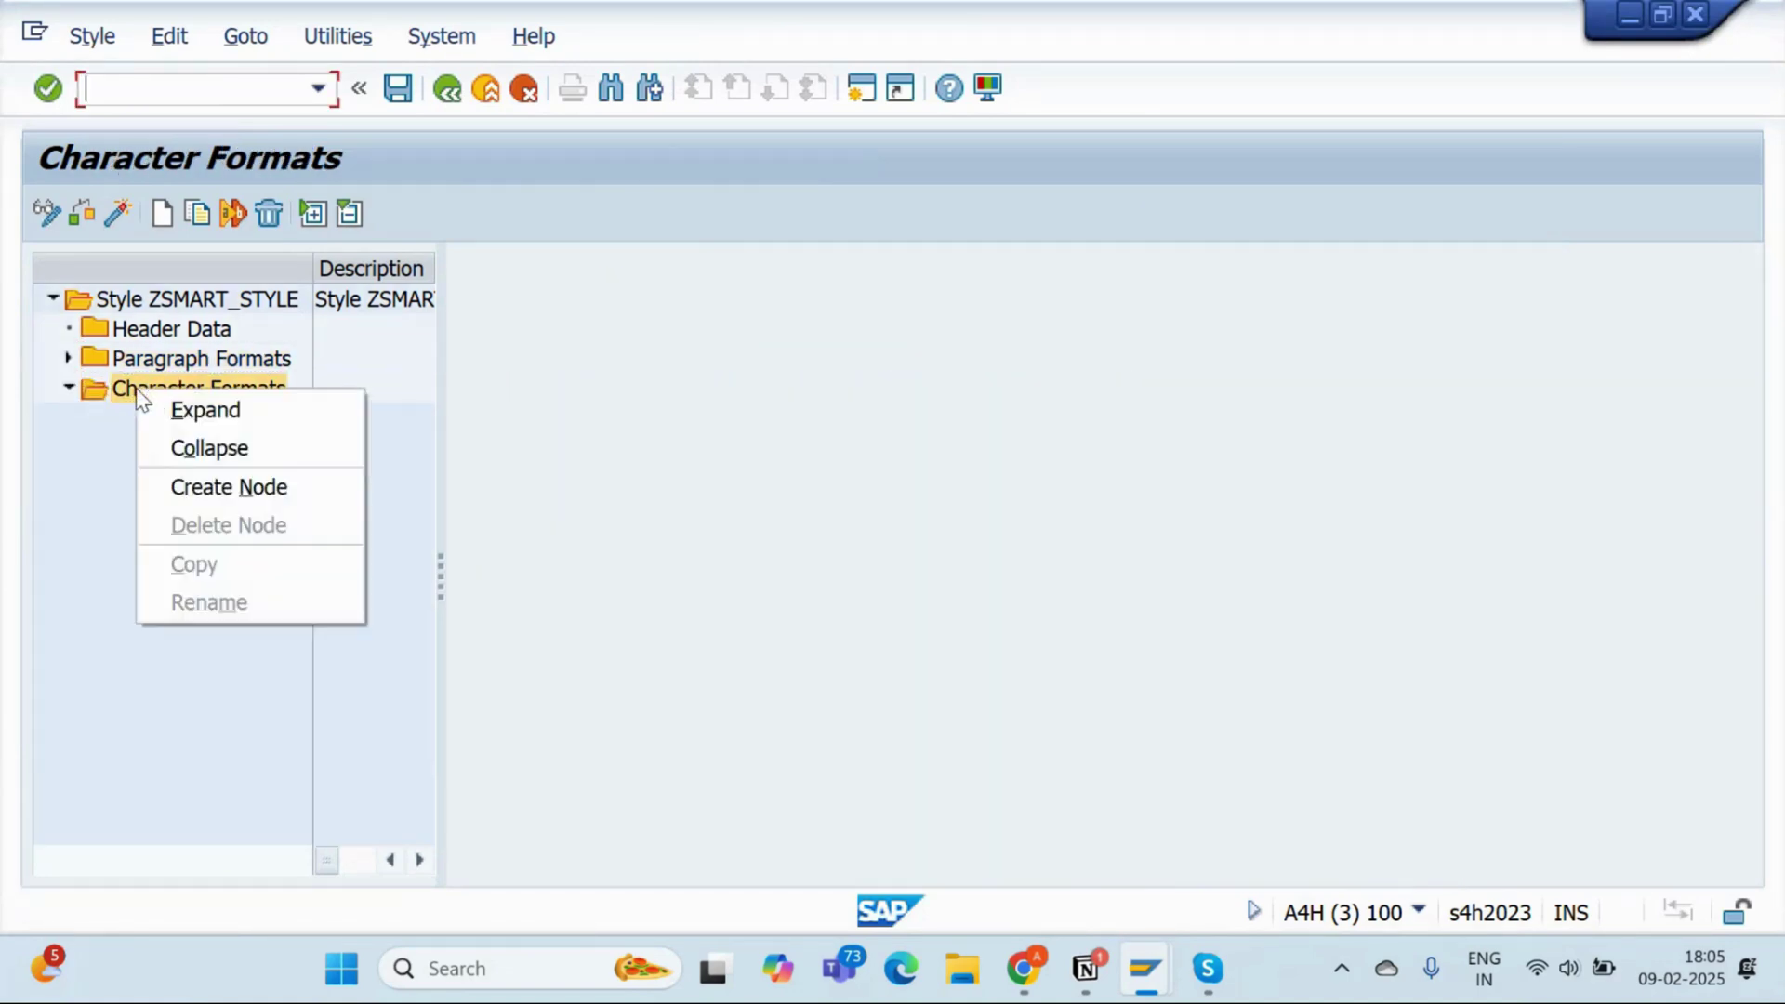
{"action": "left_click", "coordinate": [224, 487]}
{"action": "type", "text": "BA"}
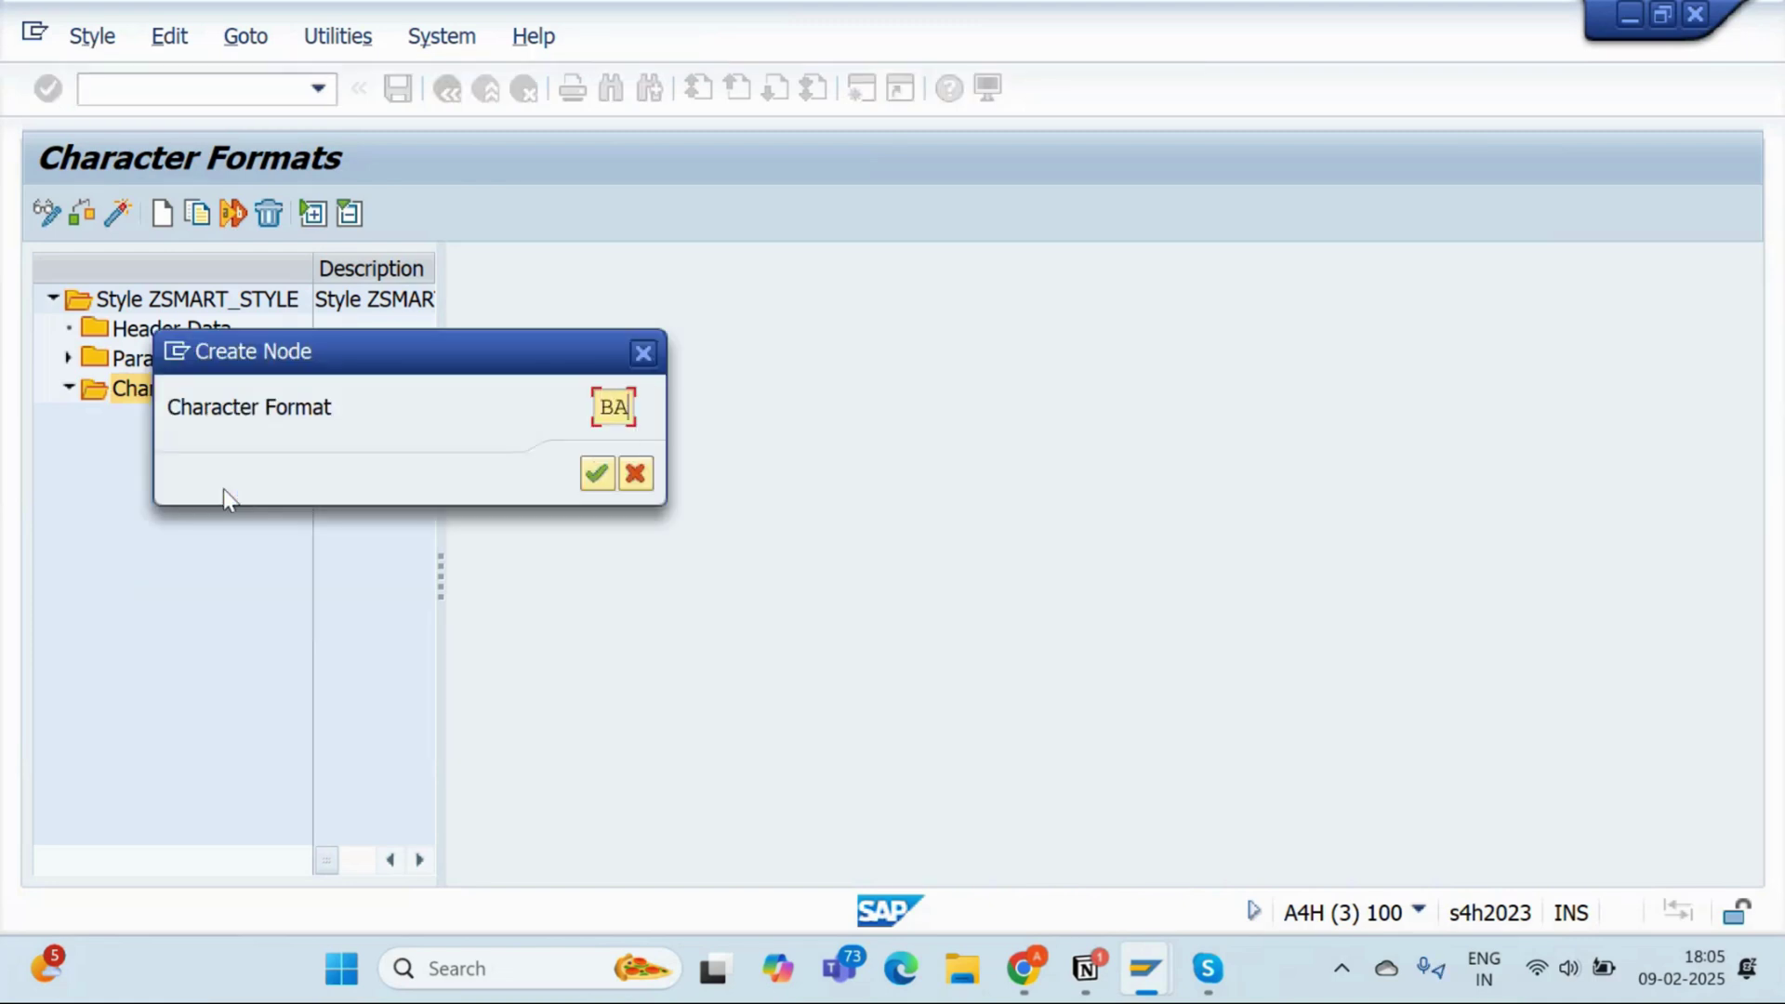
{"action": "key", "text": "Return"}
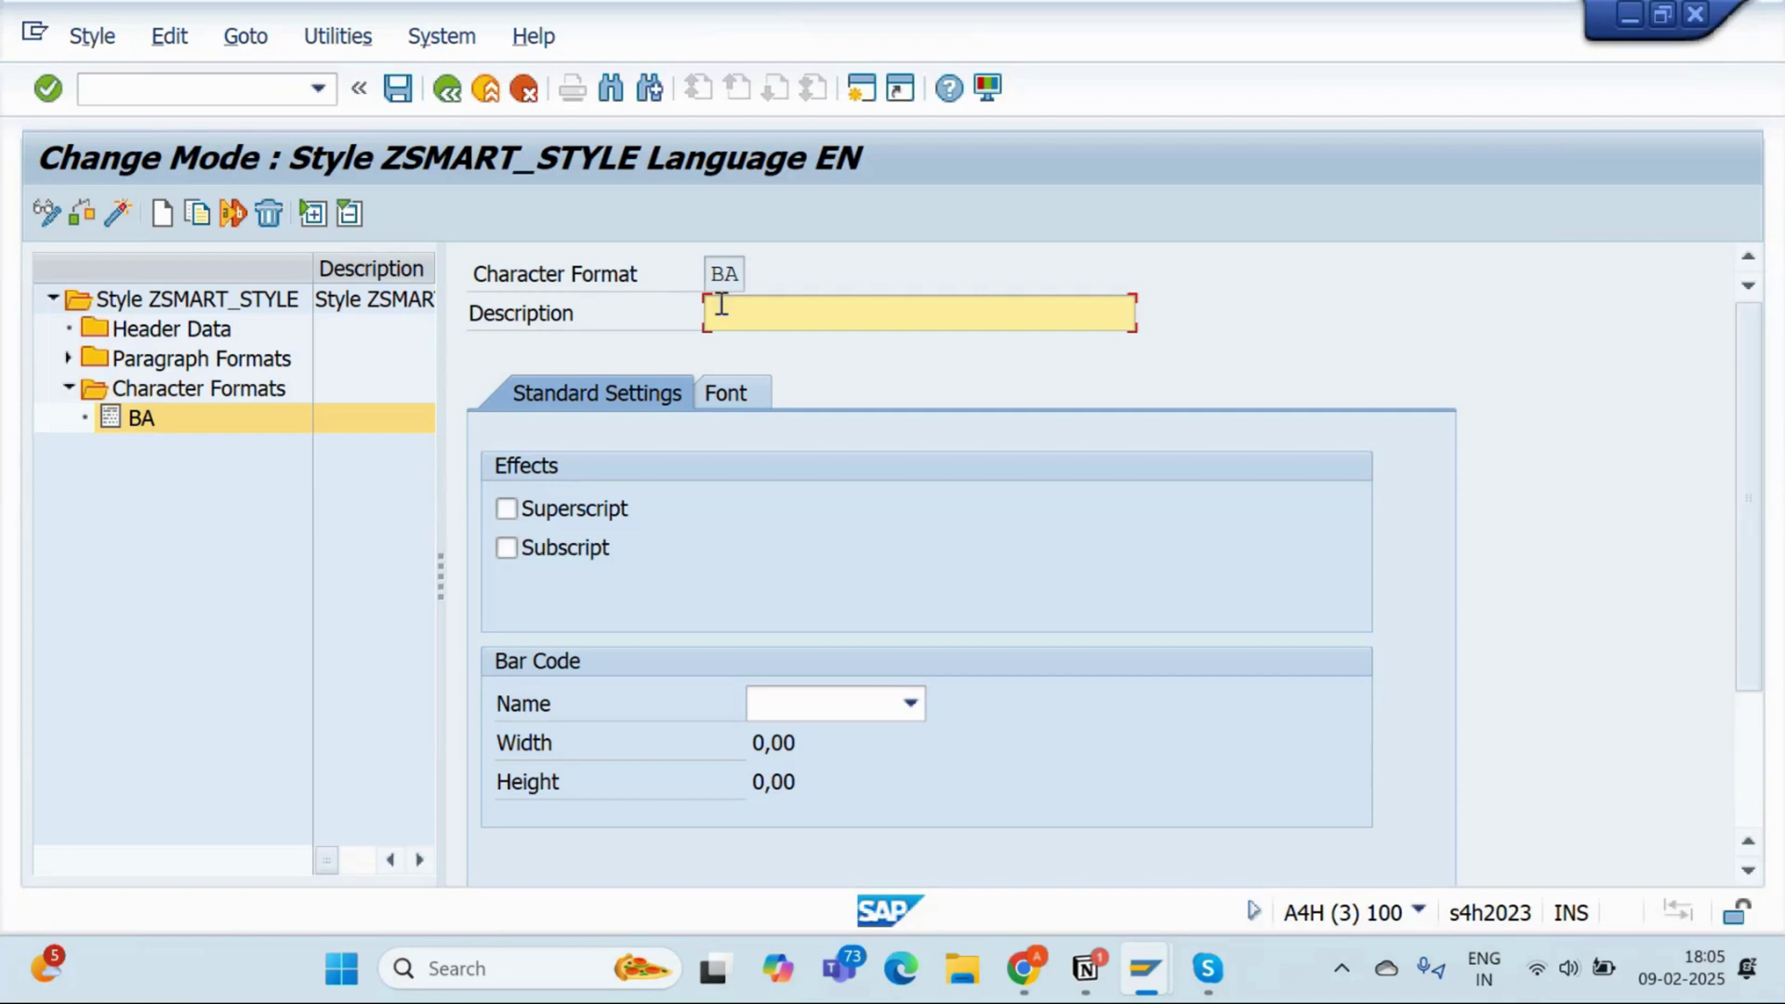
Describe character format BA as Node For Bar Code and look through the available bar code names for ZAMRIT_B
{"action": "type", "text": "Node For Bar Code"}
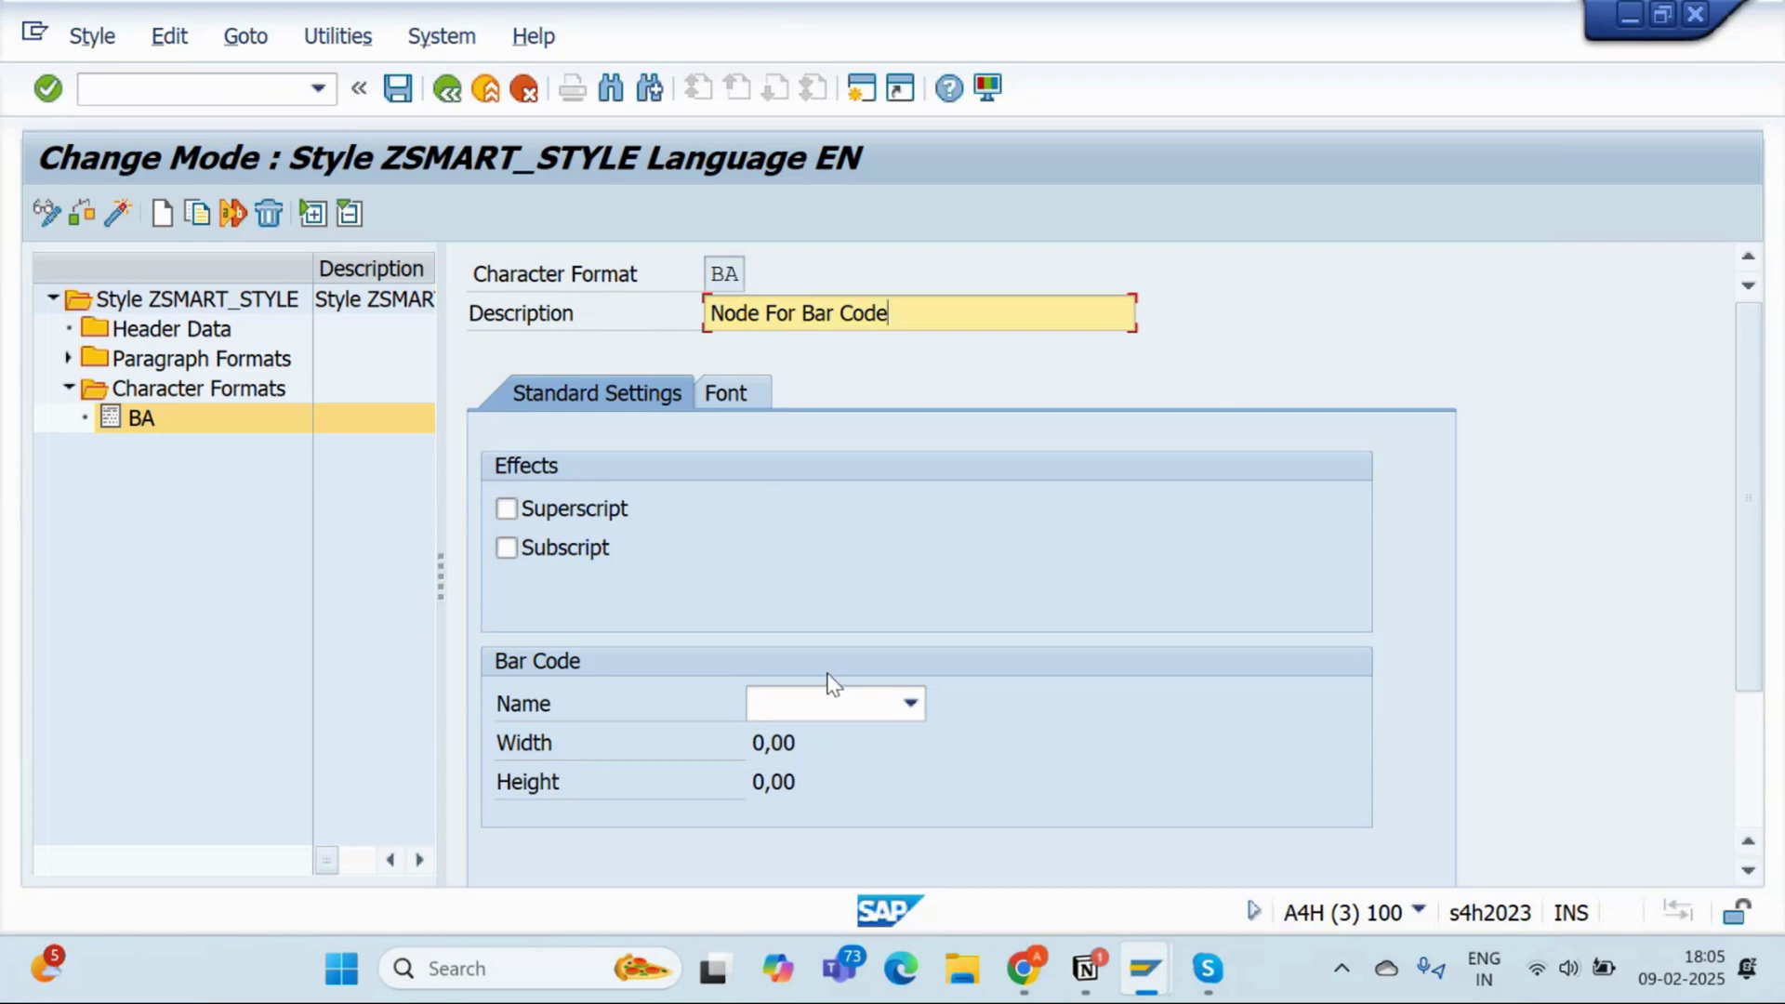
{"action": "scroll", "coordinate": [829, 679], "scroll_direction": "down", "scroll_amount": 1}
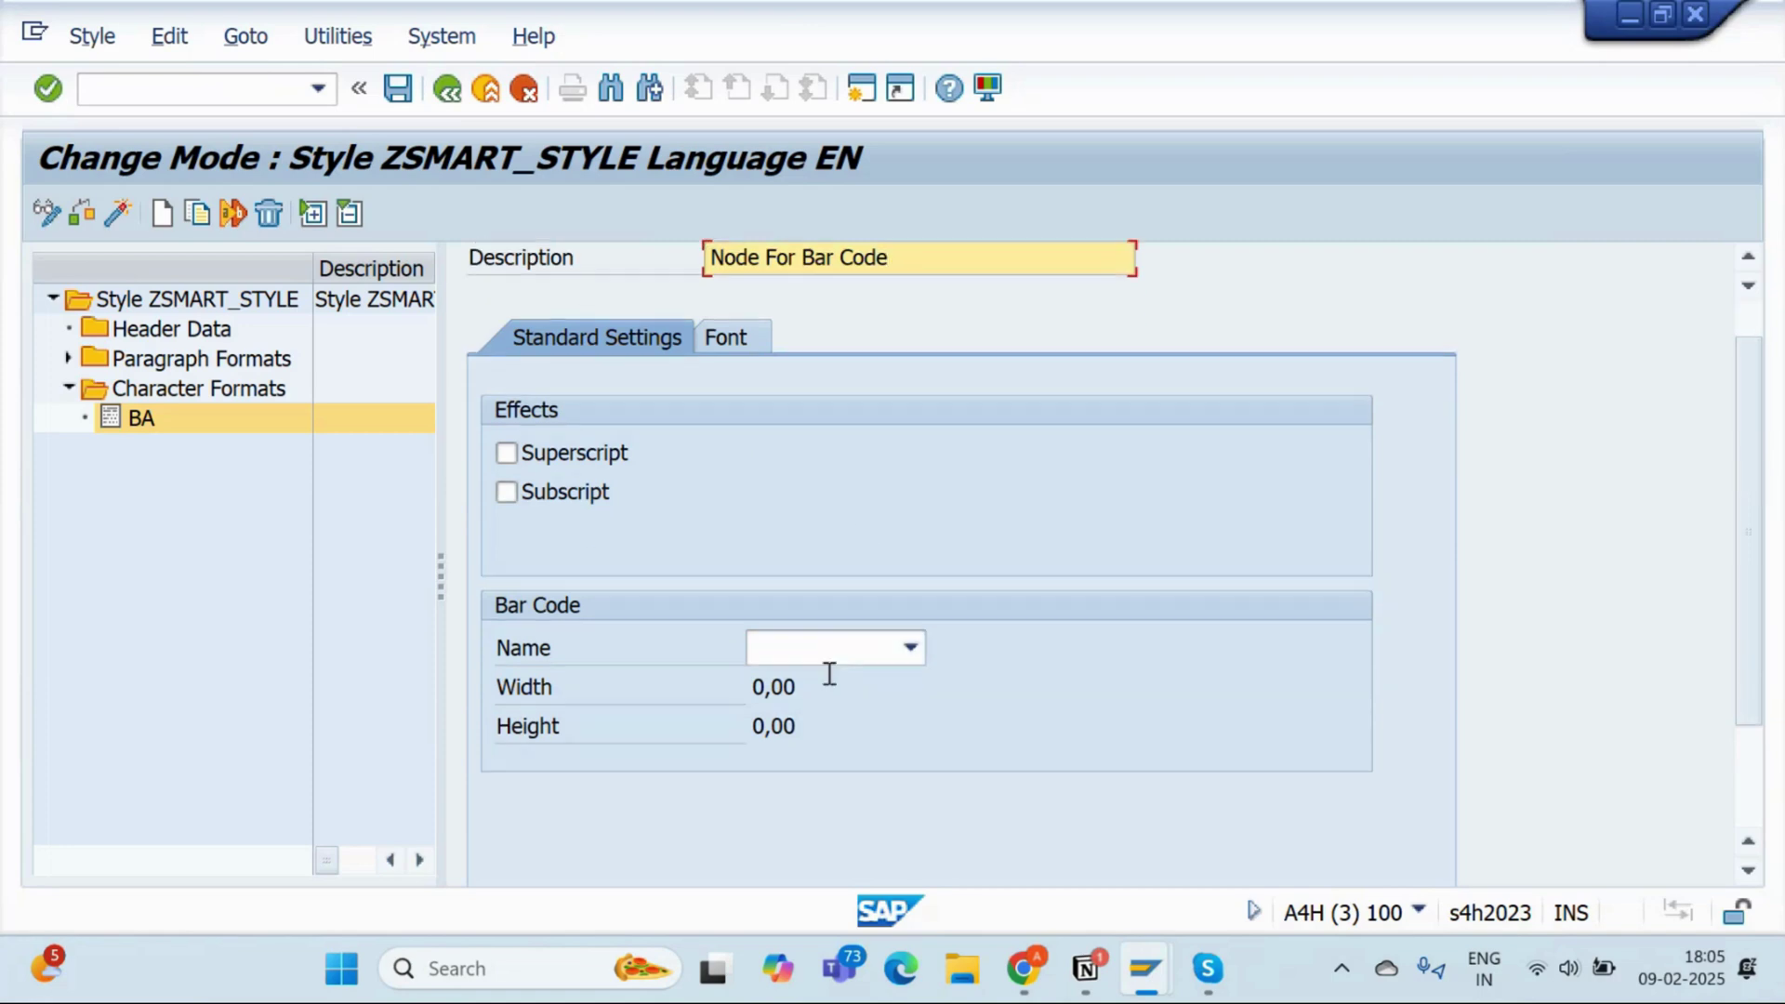
{"action": "left_click", "coordinate": [842, 657]}
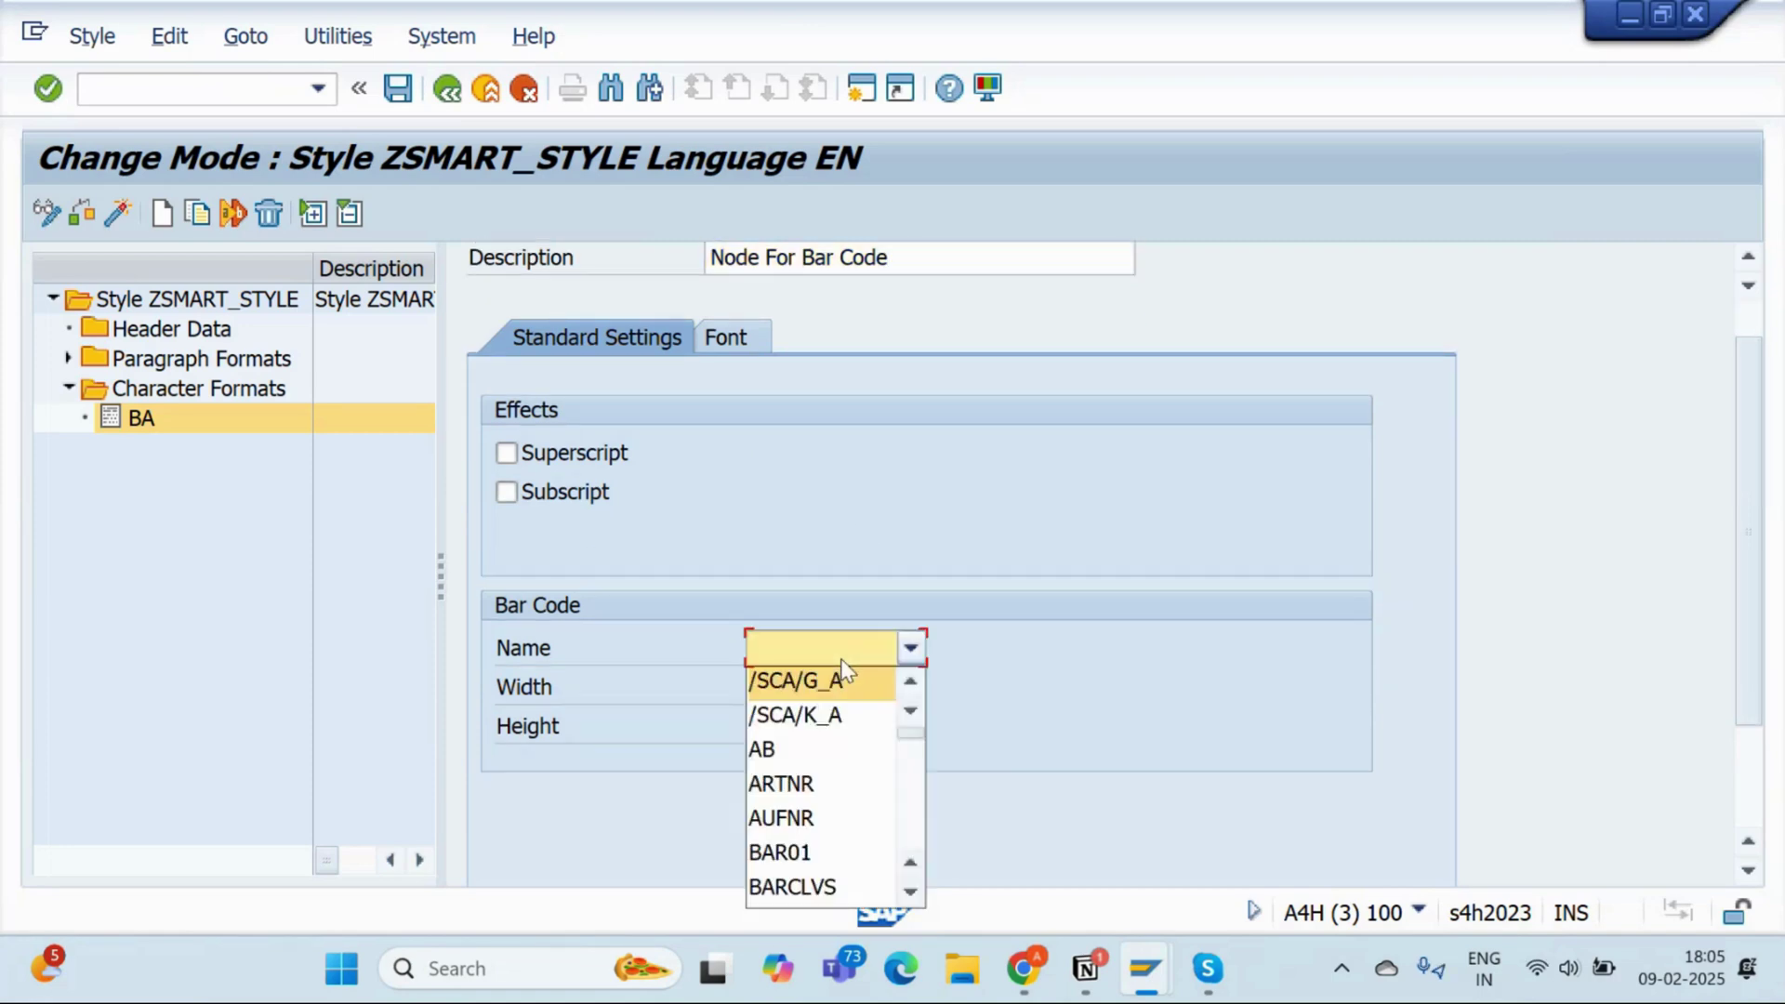
{"action": "scroll", "coordinate": [837, 706], "scroll_direction": "down", "scroll_amount": 15}
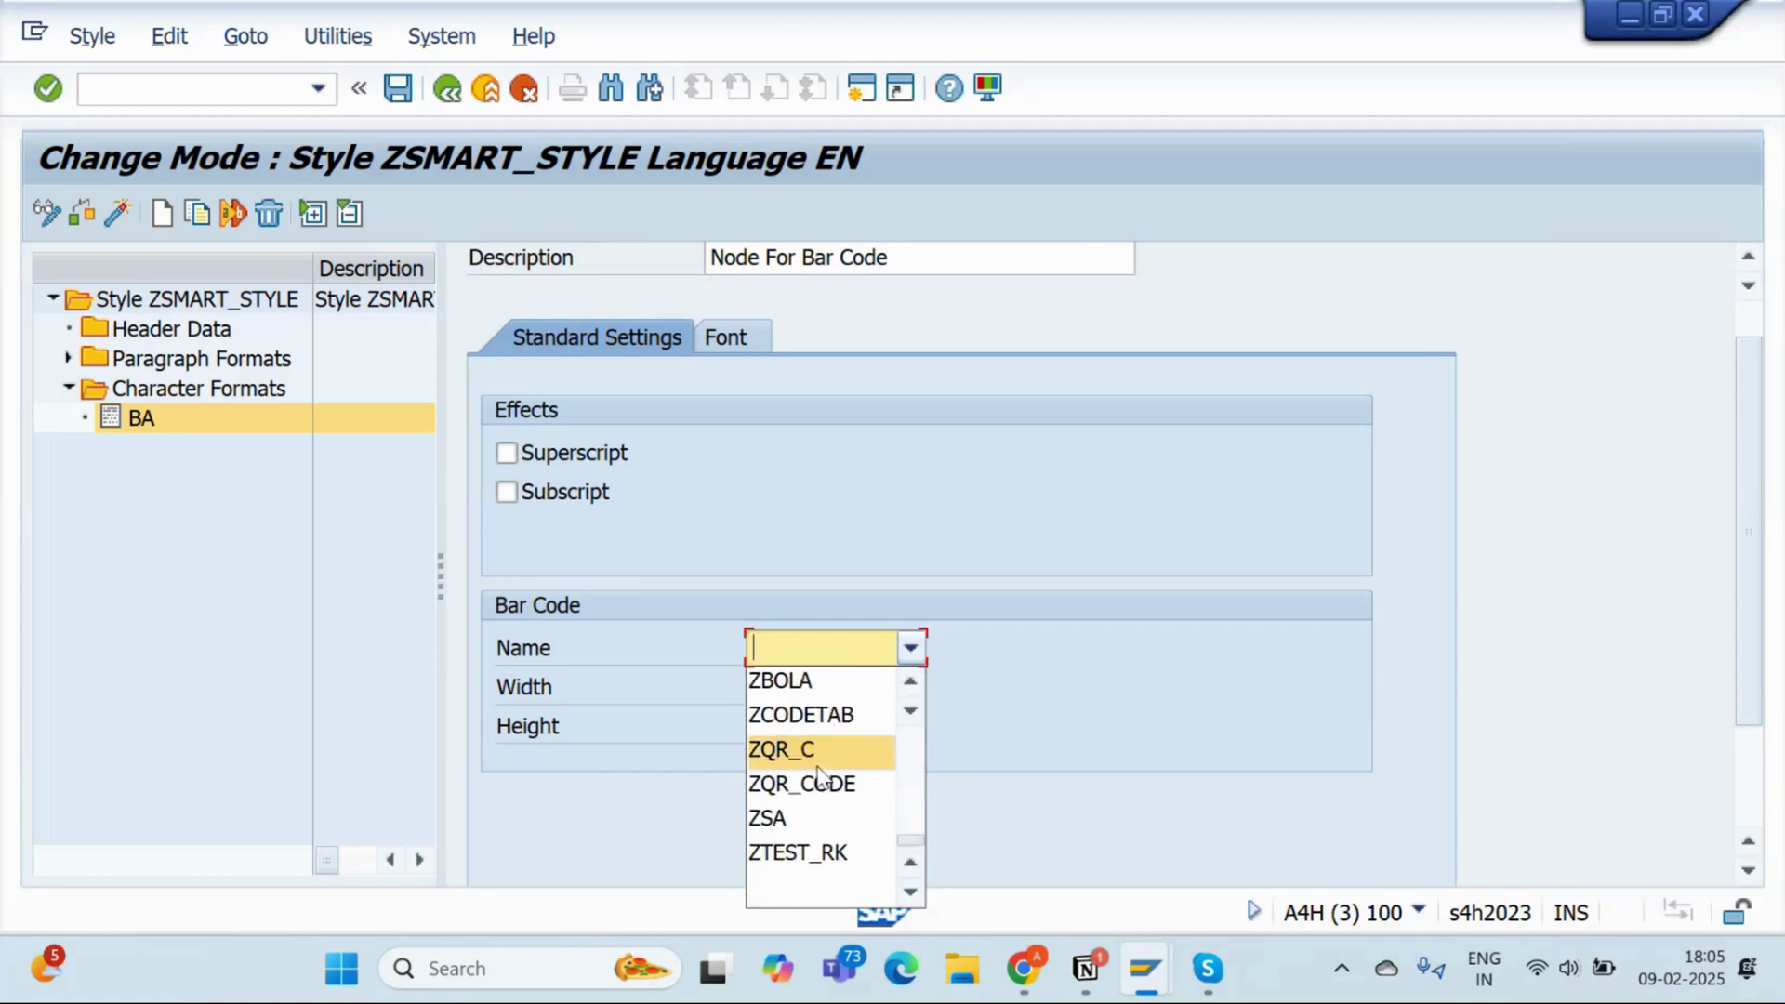
{"action": "scroll", "coordinate": [818, 779], "scroll_direction": "up", "scroll_amount": 5}
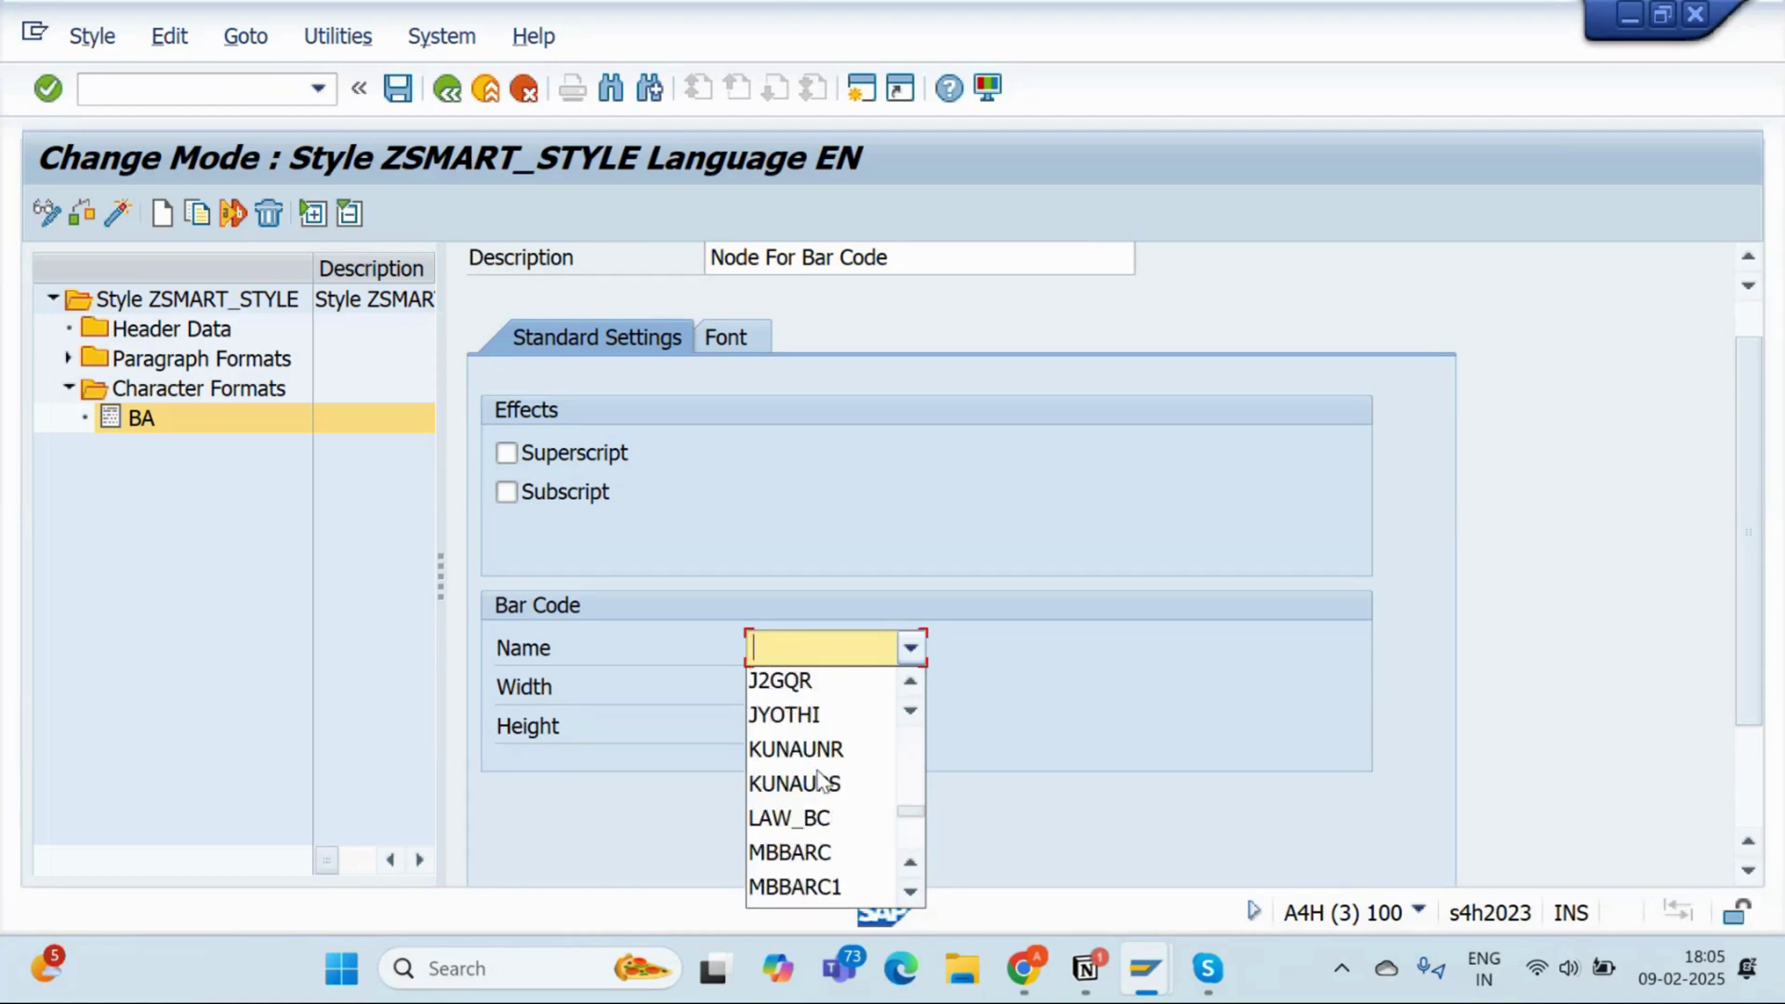
{"action": "scroll", "coordinate": [818, 777], "scroll_direction": "down", "scroll_amount": 5}
{"action": "scroll", "coordinate": [818, 779], "scroll_direction": "up", "scroll_amount": 10}
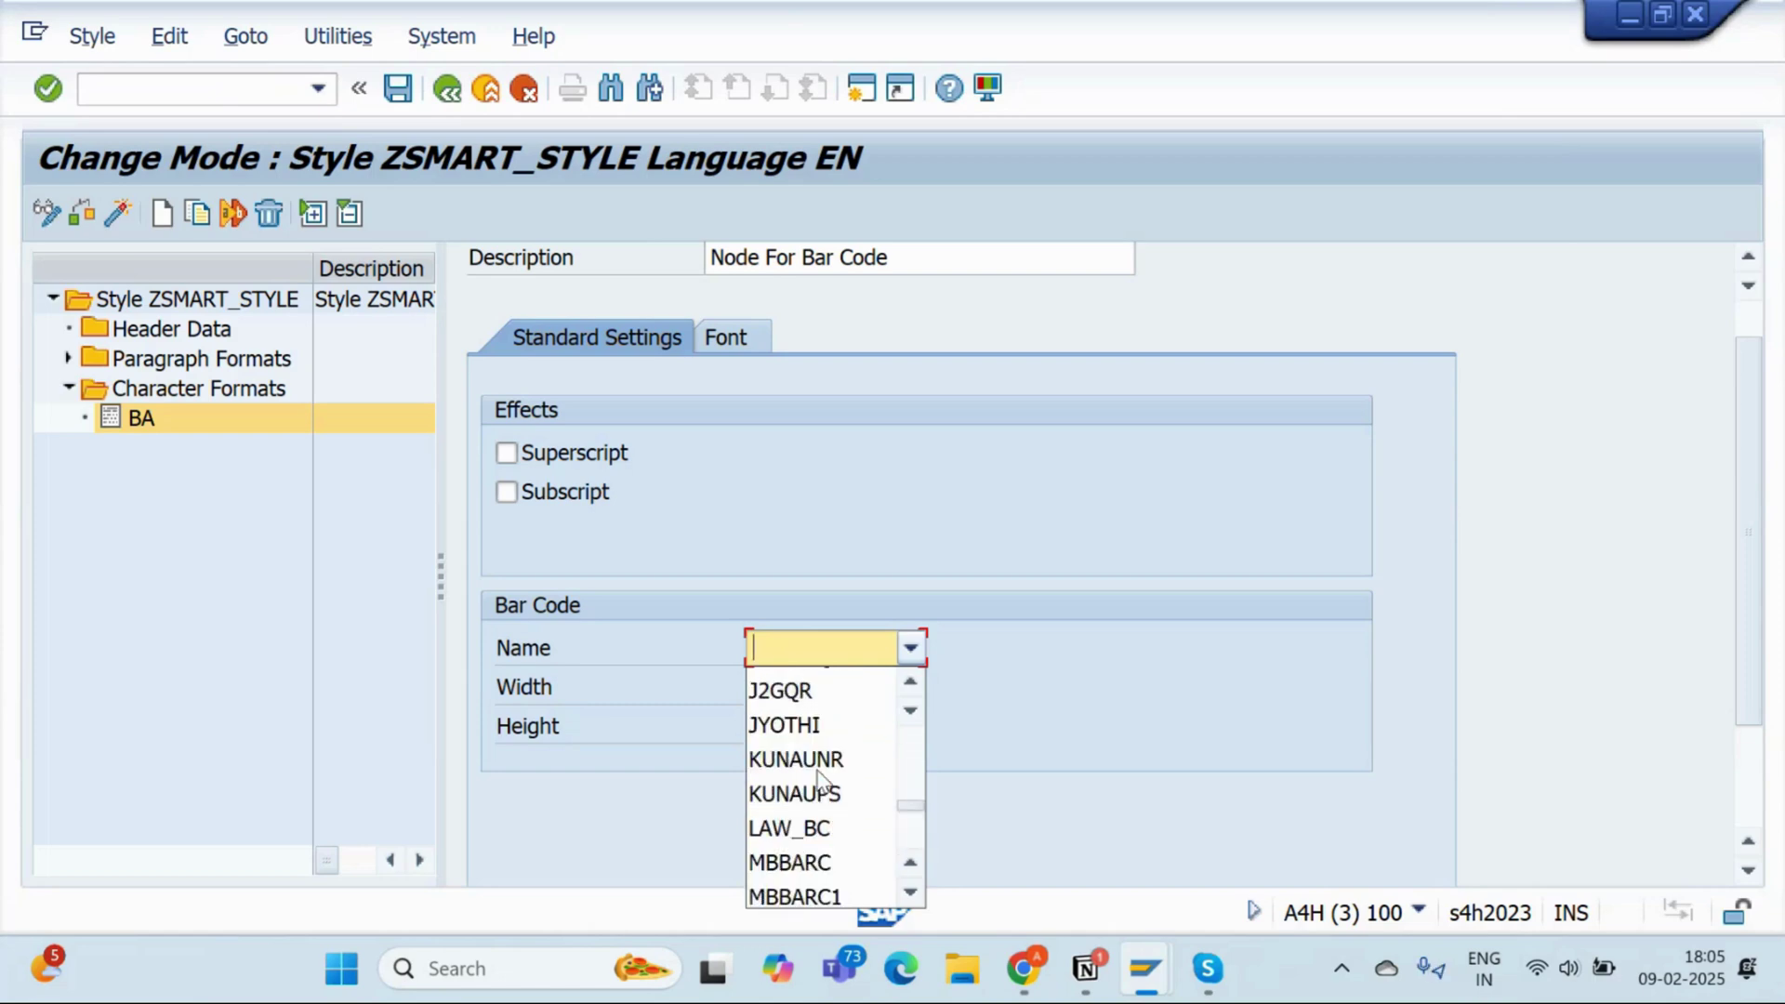
{"action": "scroll", "coordinate": [820, 781], "scroll_direction": "up", "scroll_amount": 6}
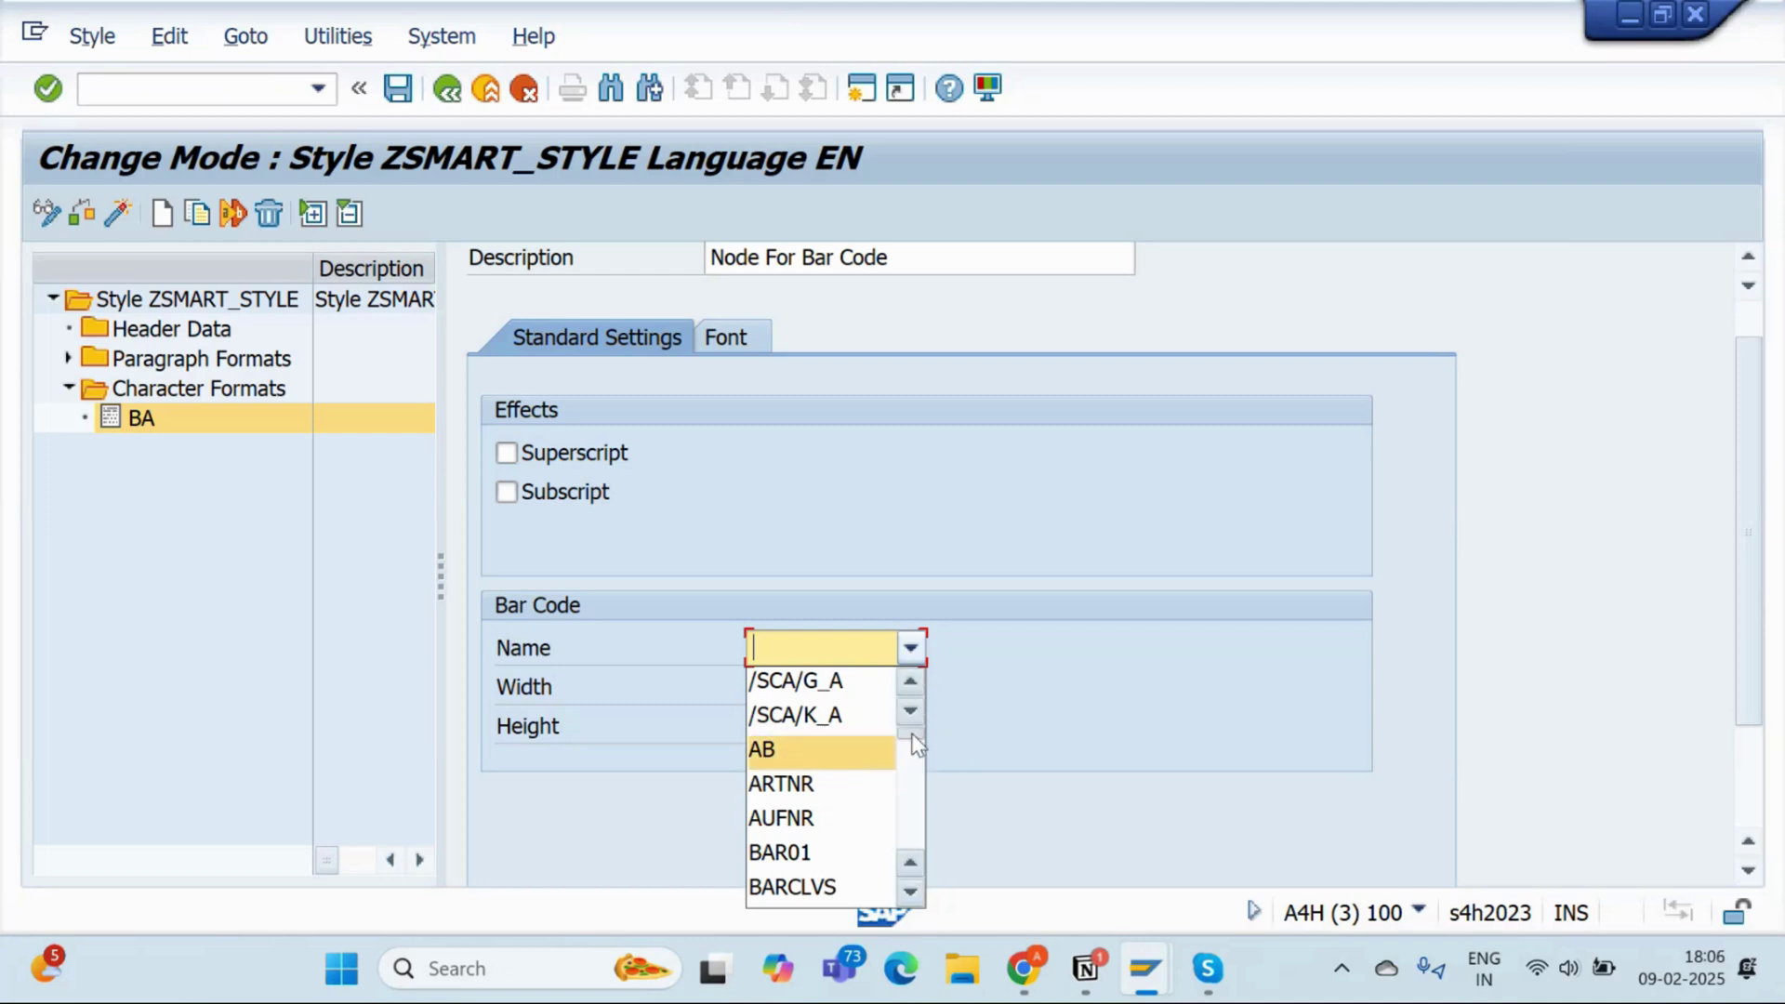
{"action": "left_click", "coordinate": [909, 891]}
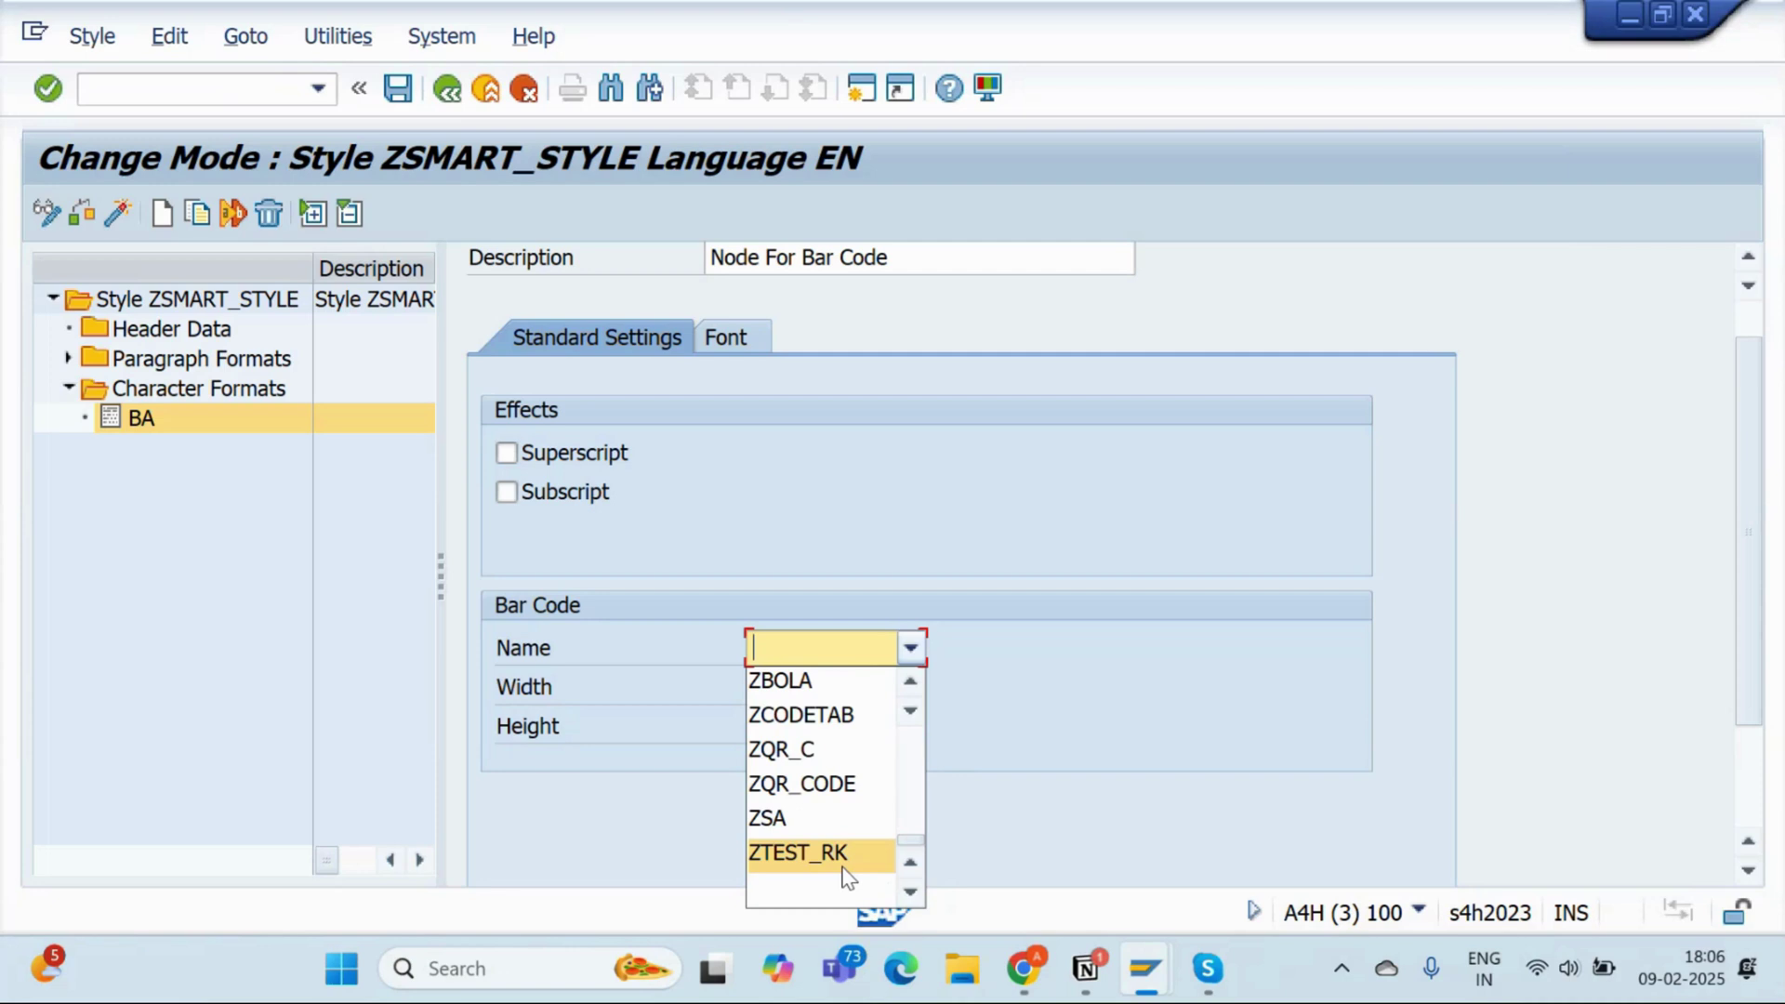
{"action": "left_click", "coordinate": [1077, 418]}
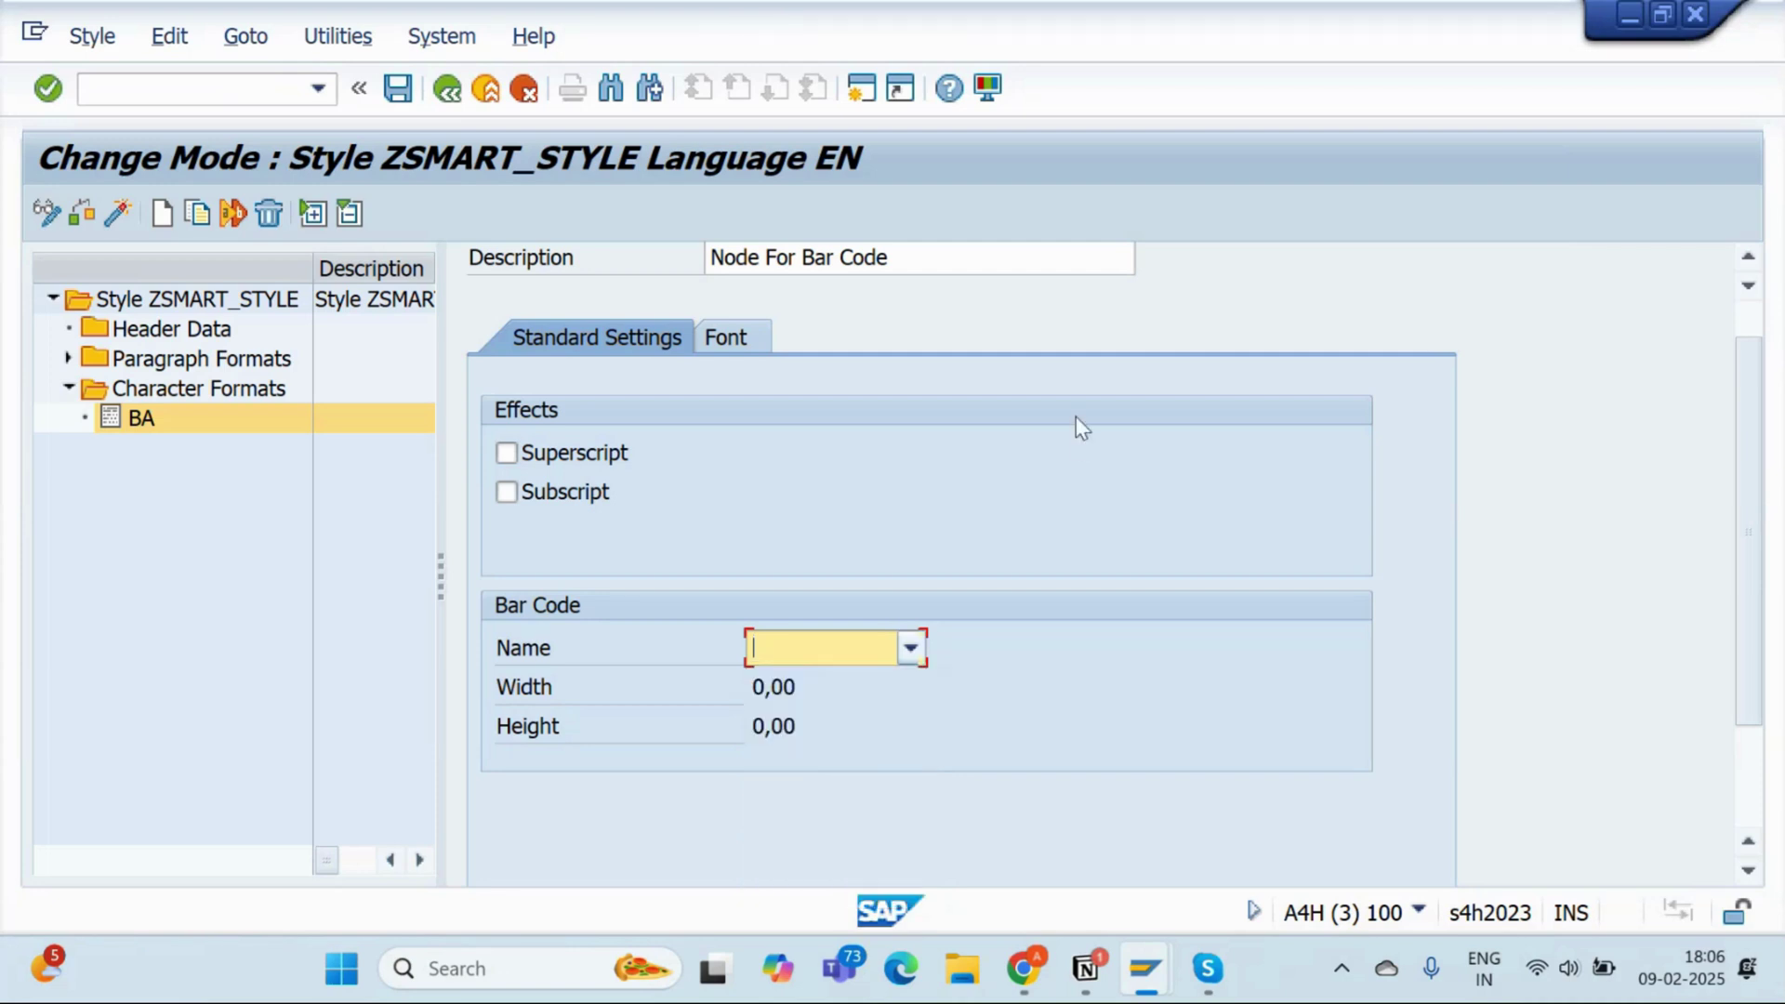
Save style ZSMART_STYLE and go to font maintenance with transaction SE73
{"action": "left_click", "coordinate": [212, 90]}
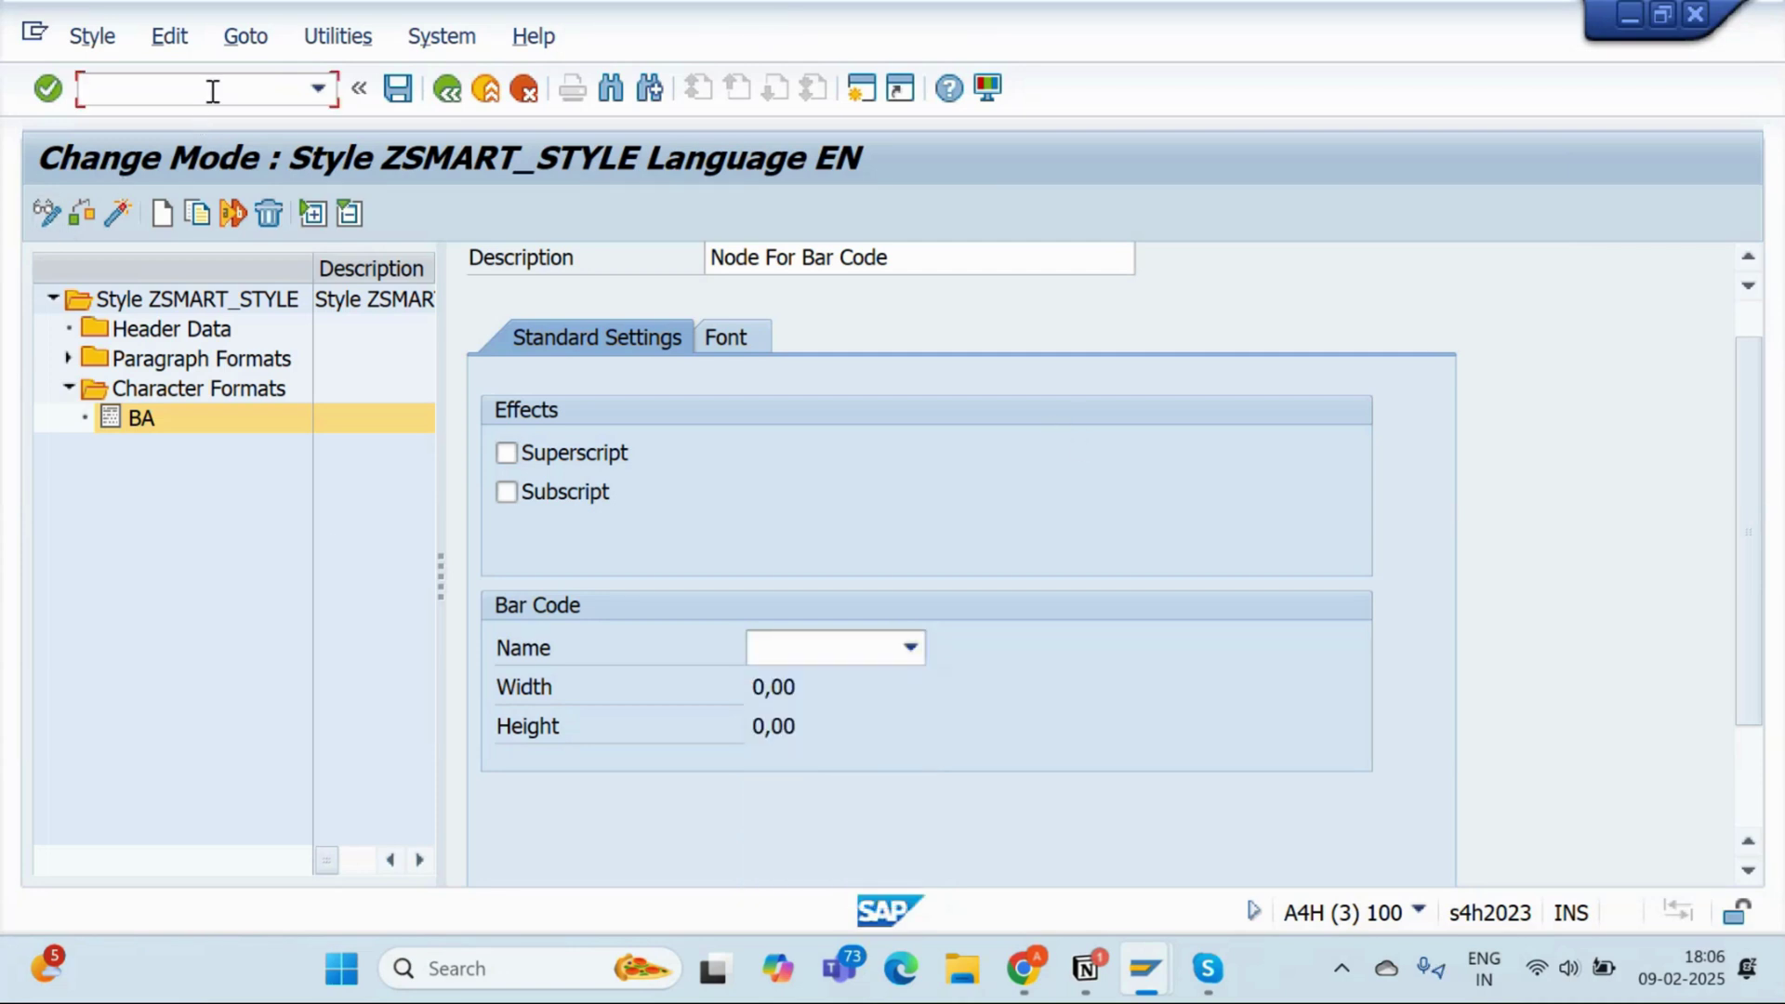
{"action": "key", "text": "ctrl+s"}
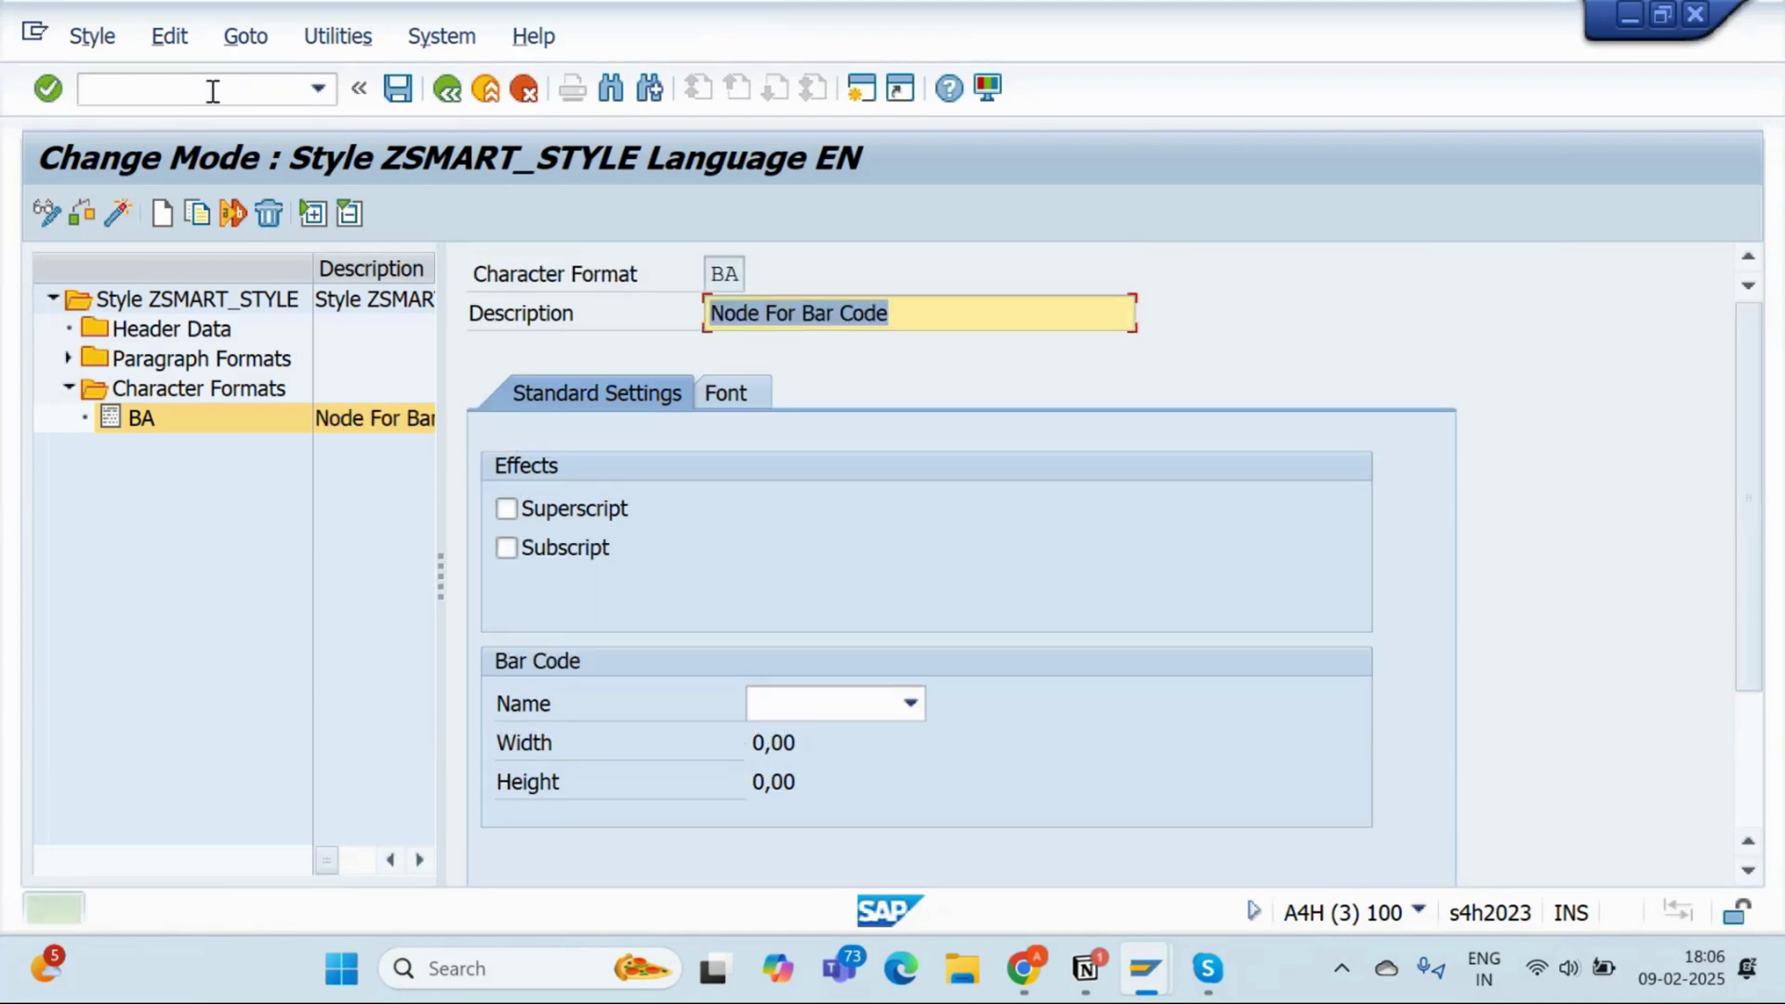
{"action": "type", "text": "/nse73"}
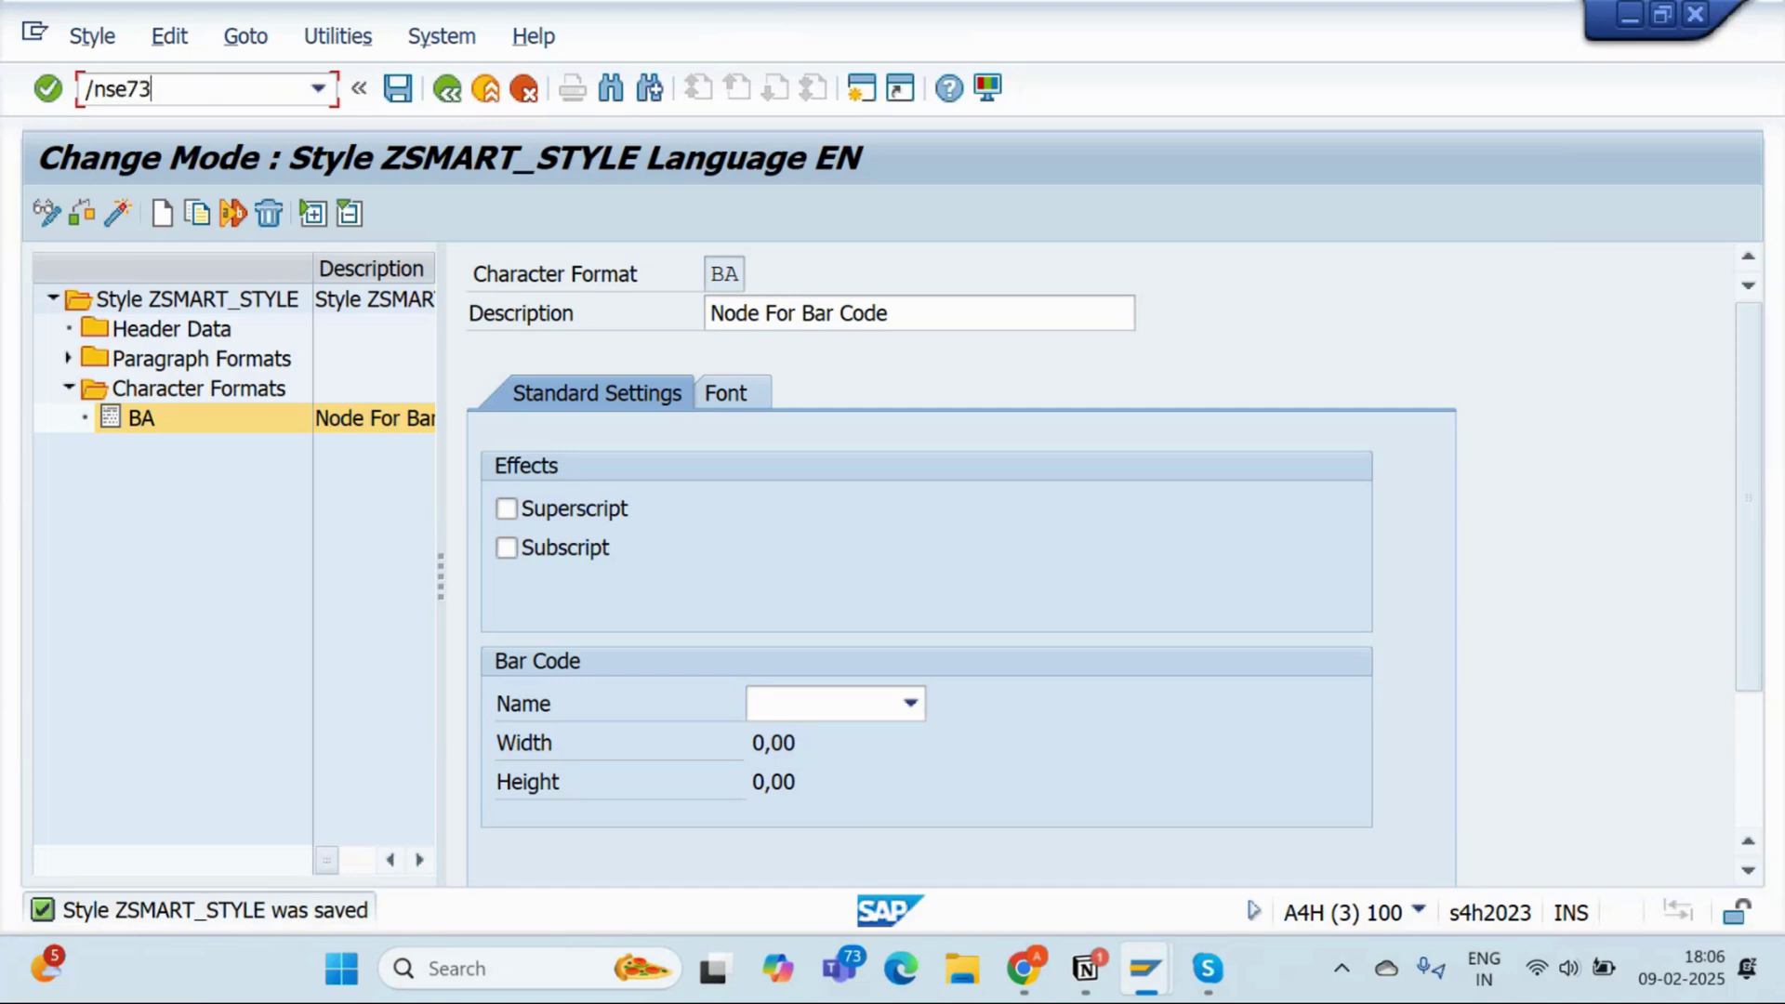
{"action": "key", "text": "Return"}
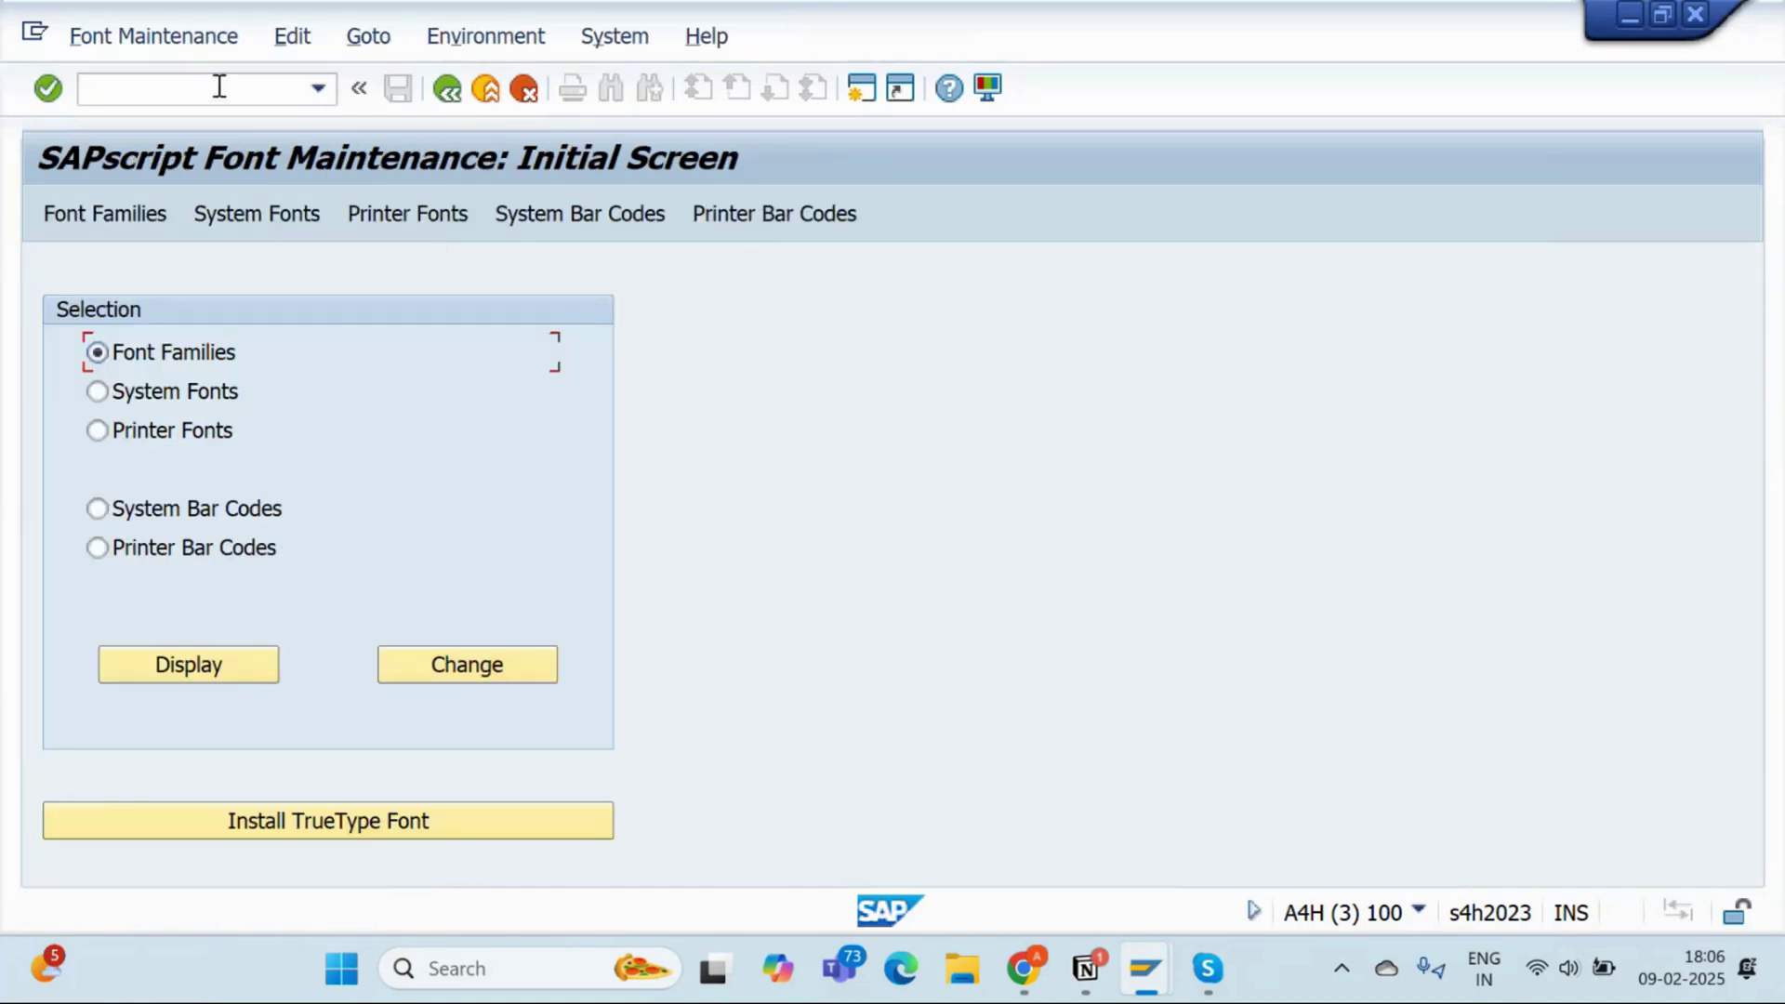
Go to transaction SMARTSTYLES and reopen style ZSMART_STYLE in change mode
{"action": "left_click", "coordinate": [220, 87]}
{"action": "type", "text": "/nsmarts"}
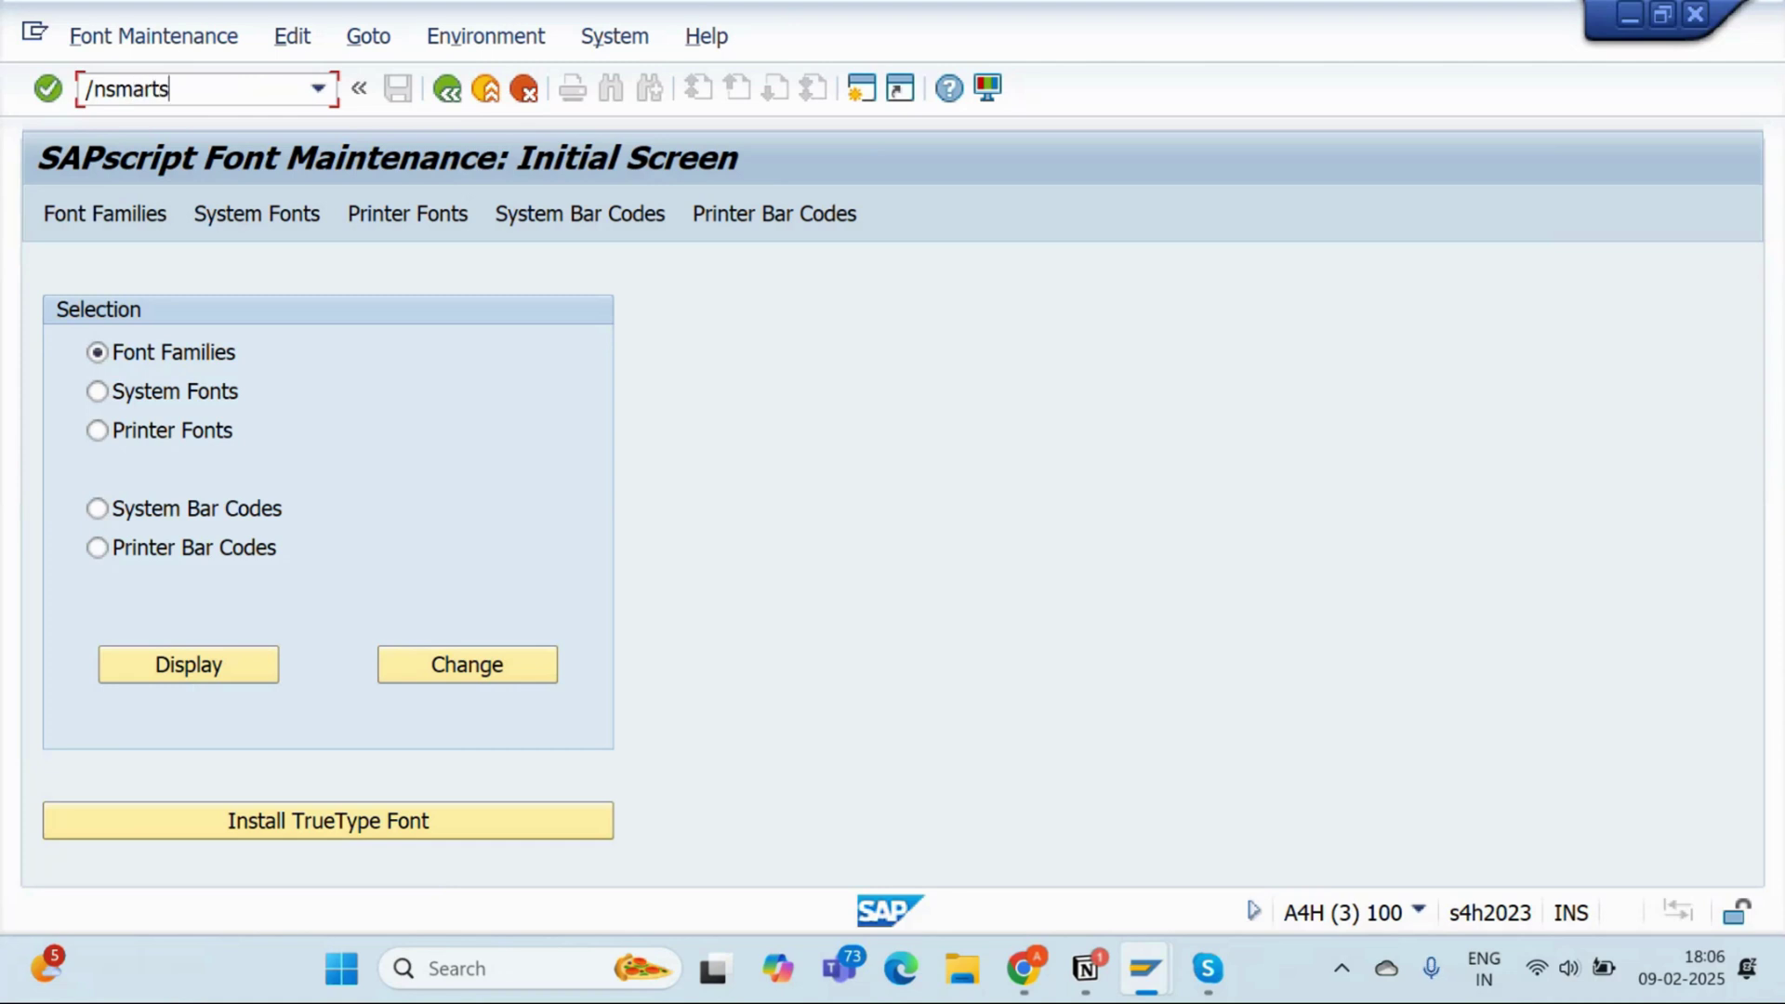
{"action": "type", "text": "tyles"}
{"action": "key", "text": "Return"}
{"action": "left_click", "coordinate": [465, 479]}
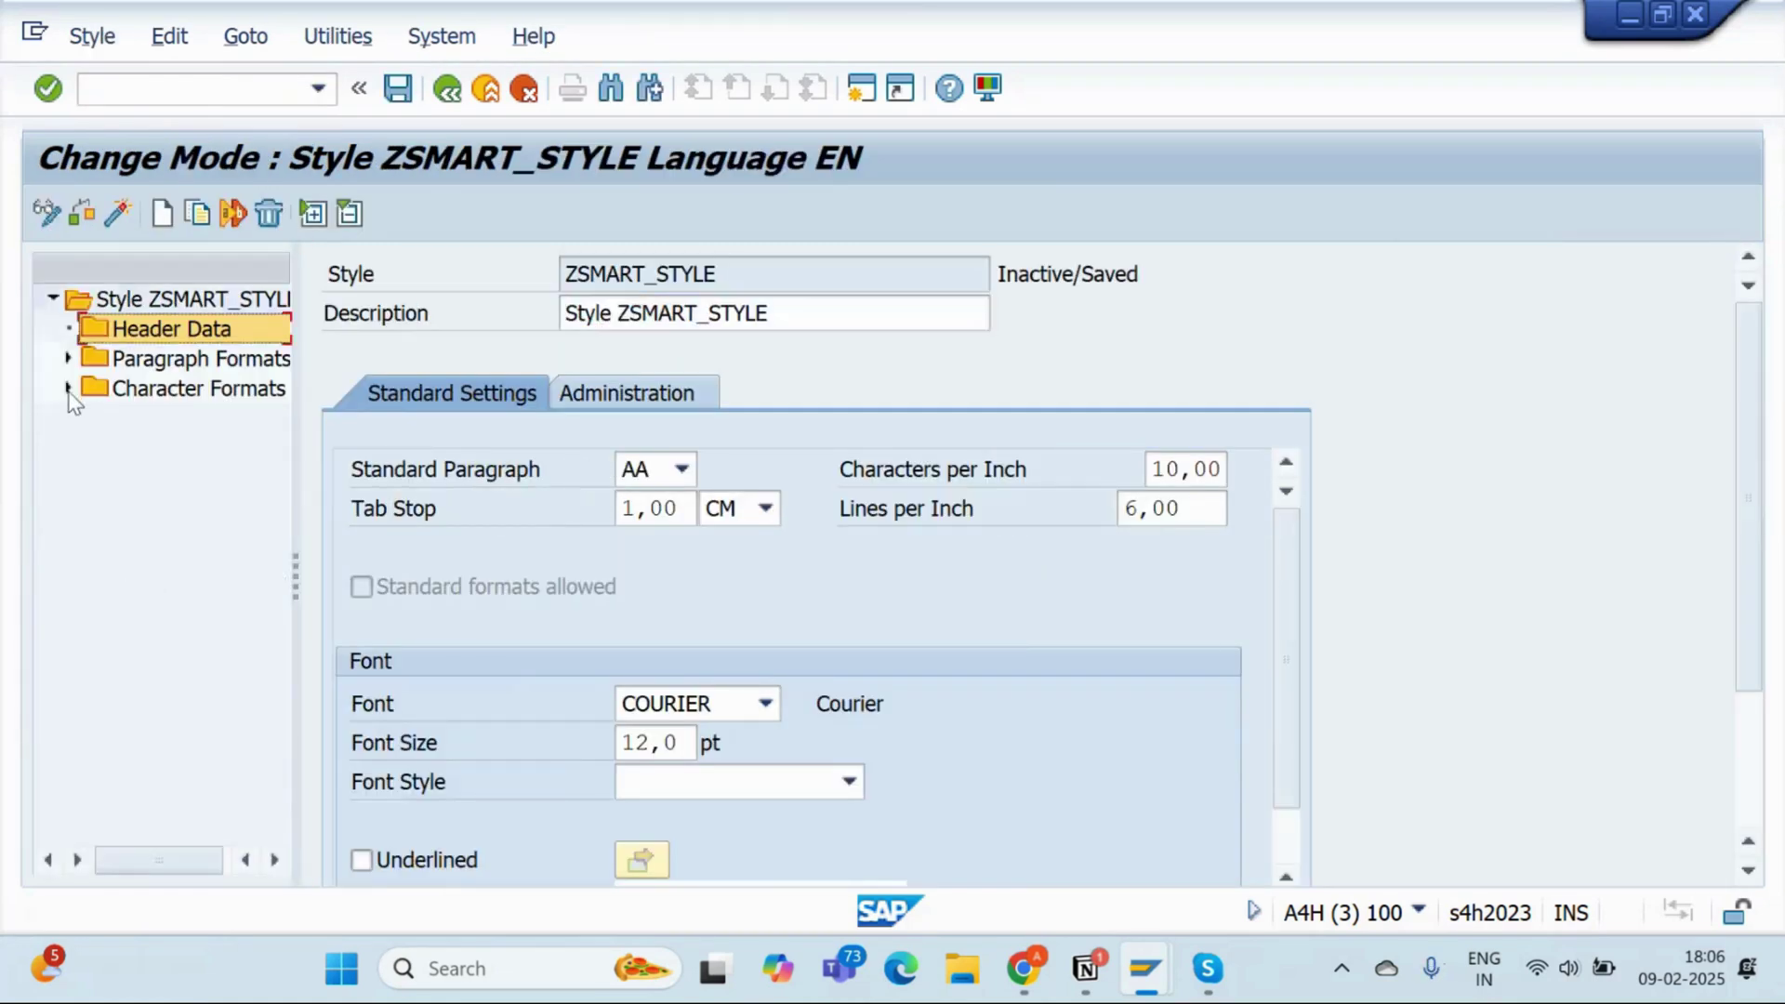
Open character format BA, look at its font settings, and return to its standard settings
{"action": "left_click", "coordinate": [68, 388]}
{"action": "double_click", "coordinate": [141, 418]}
{"action": "scroll", "coordinate": [823, 630], "scroll_direction": "down", "scroll_amount": 2}
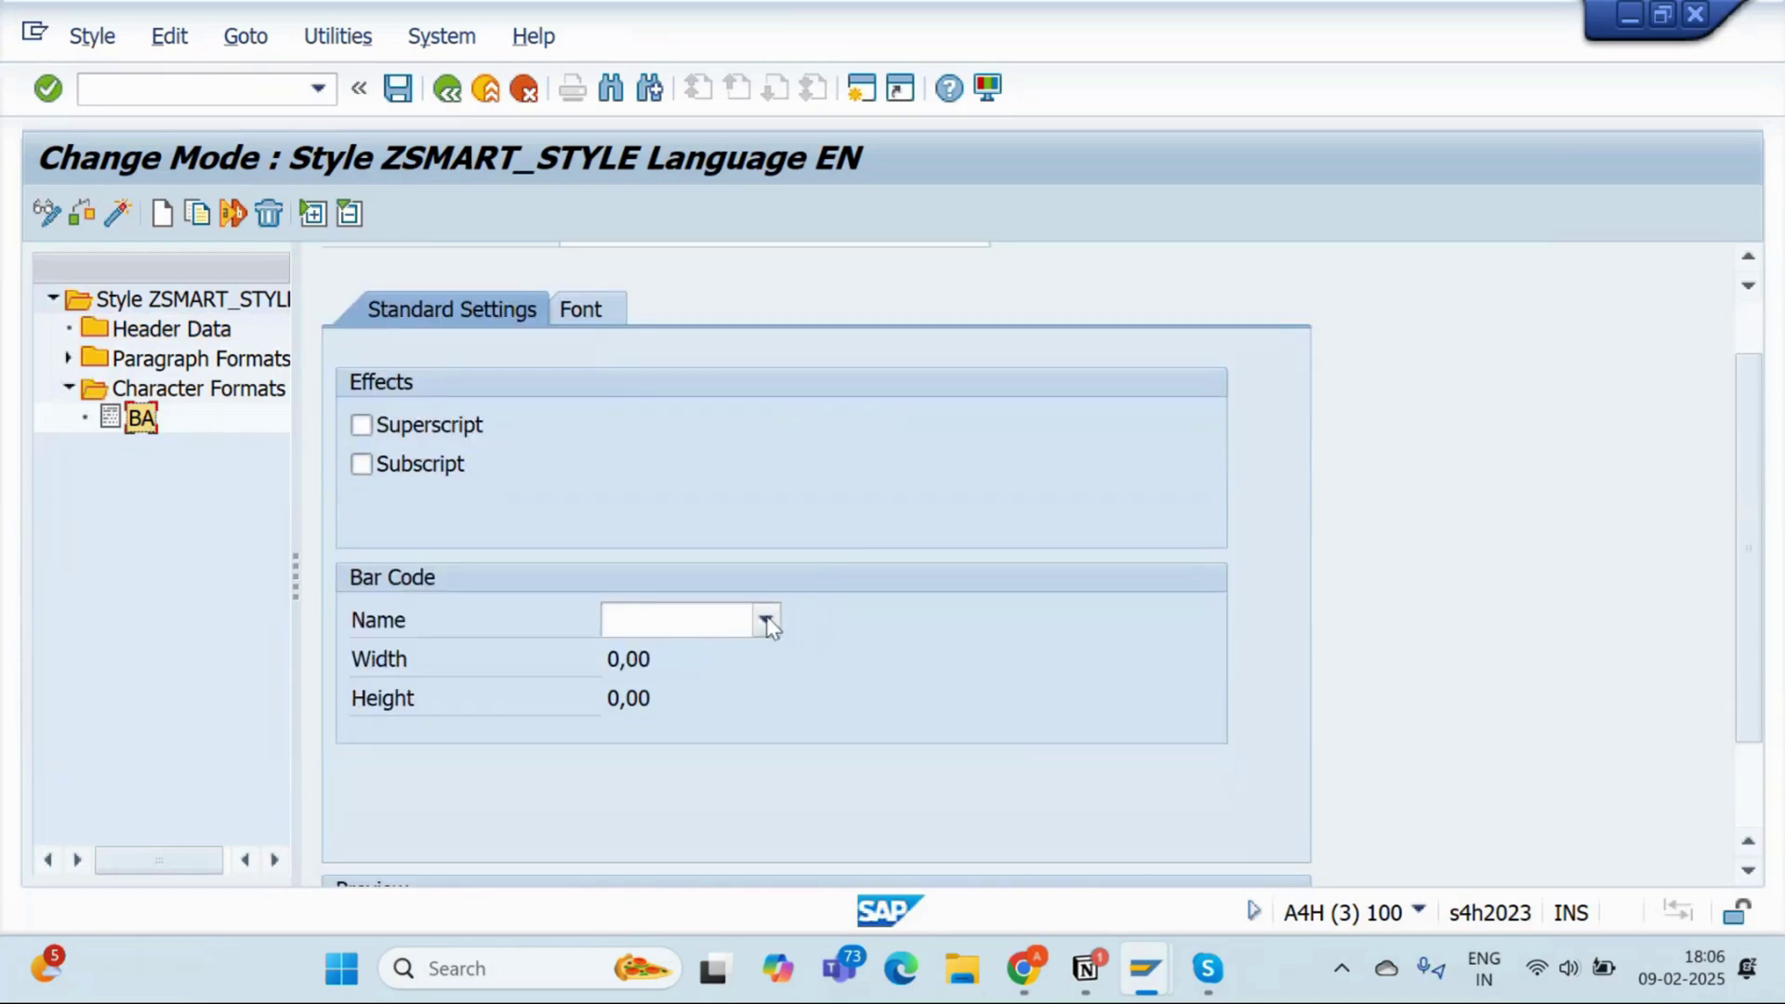
{"action": "left_click", "coordinate": [591, 317]}
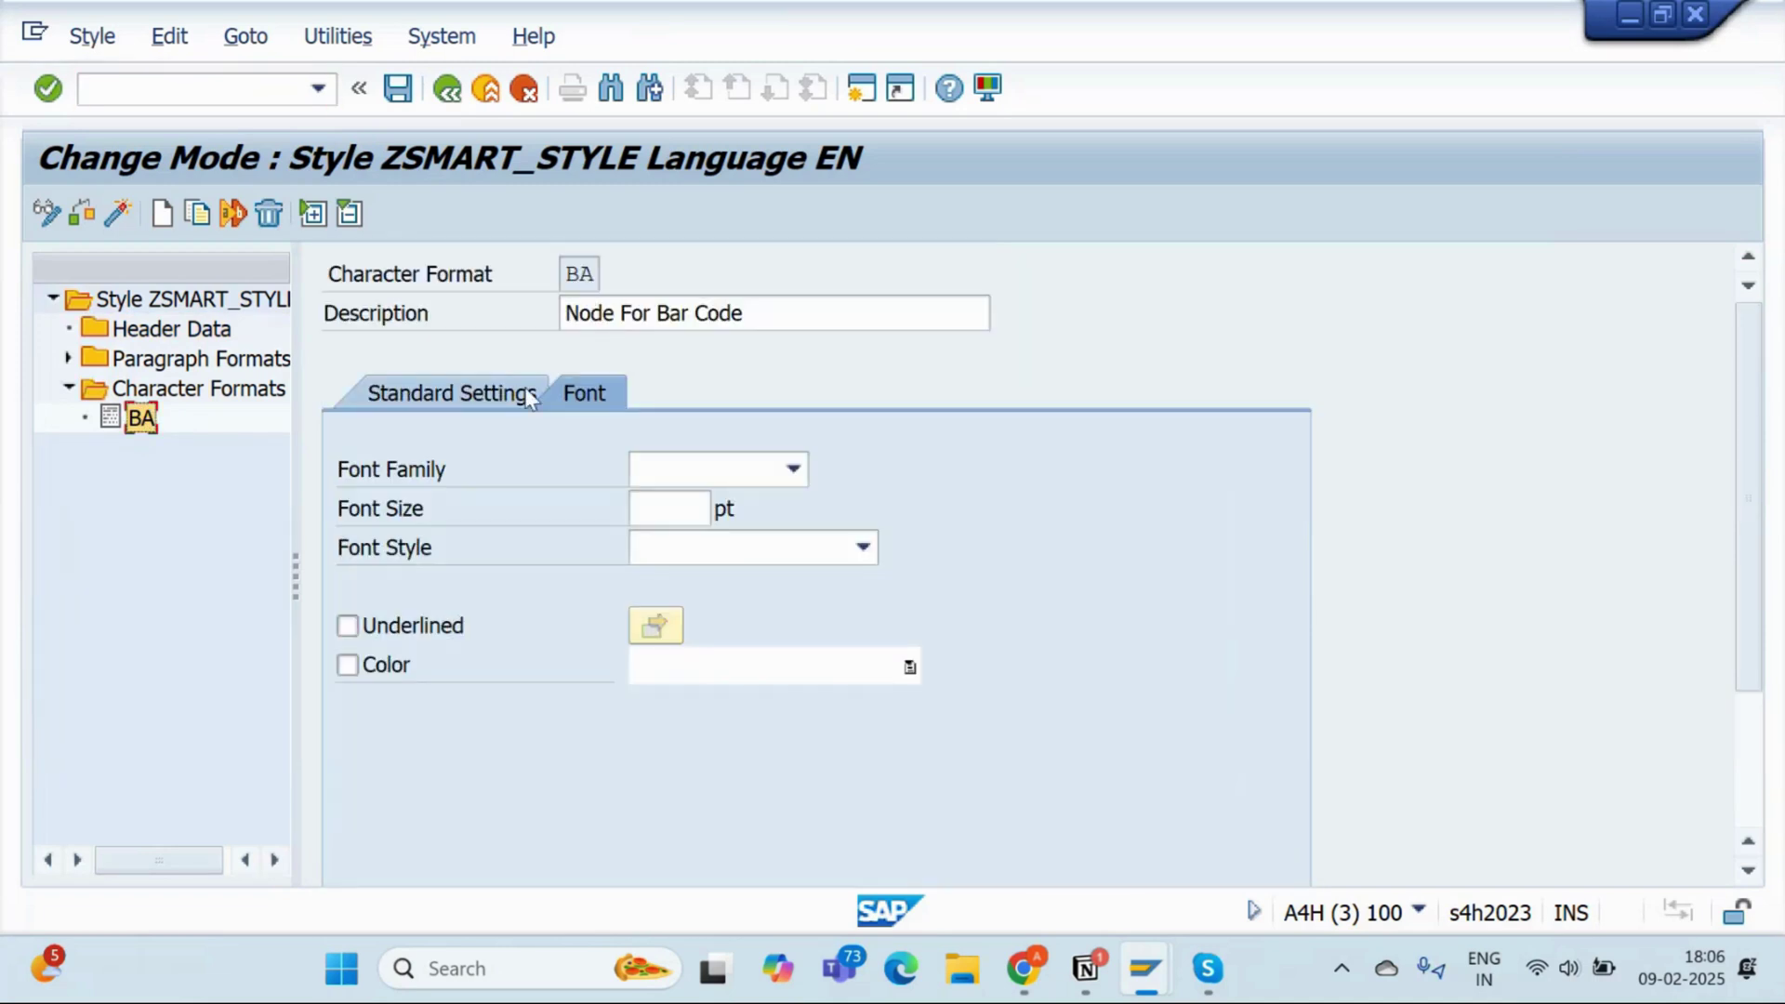
{"action": "left_click", "coordinate": [744, 468]}
{"action": "left_click", "coordinate": [1088, 481]}
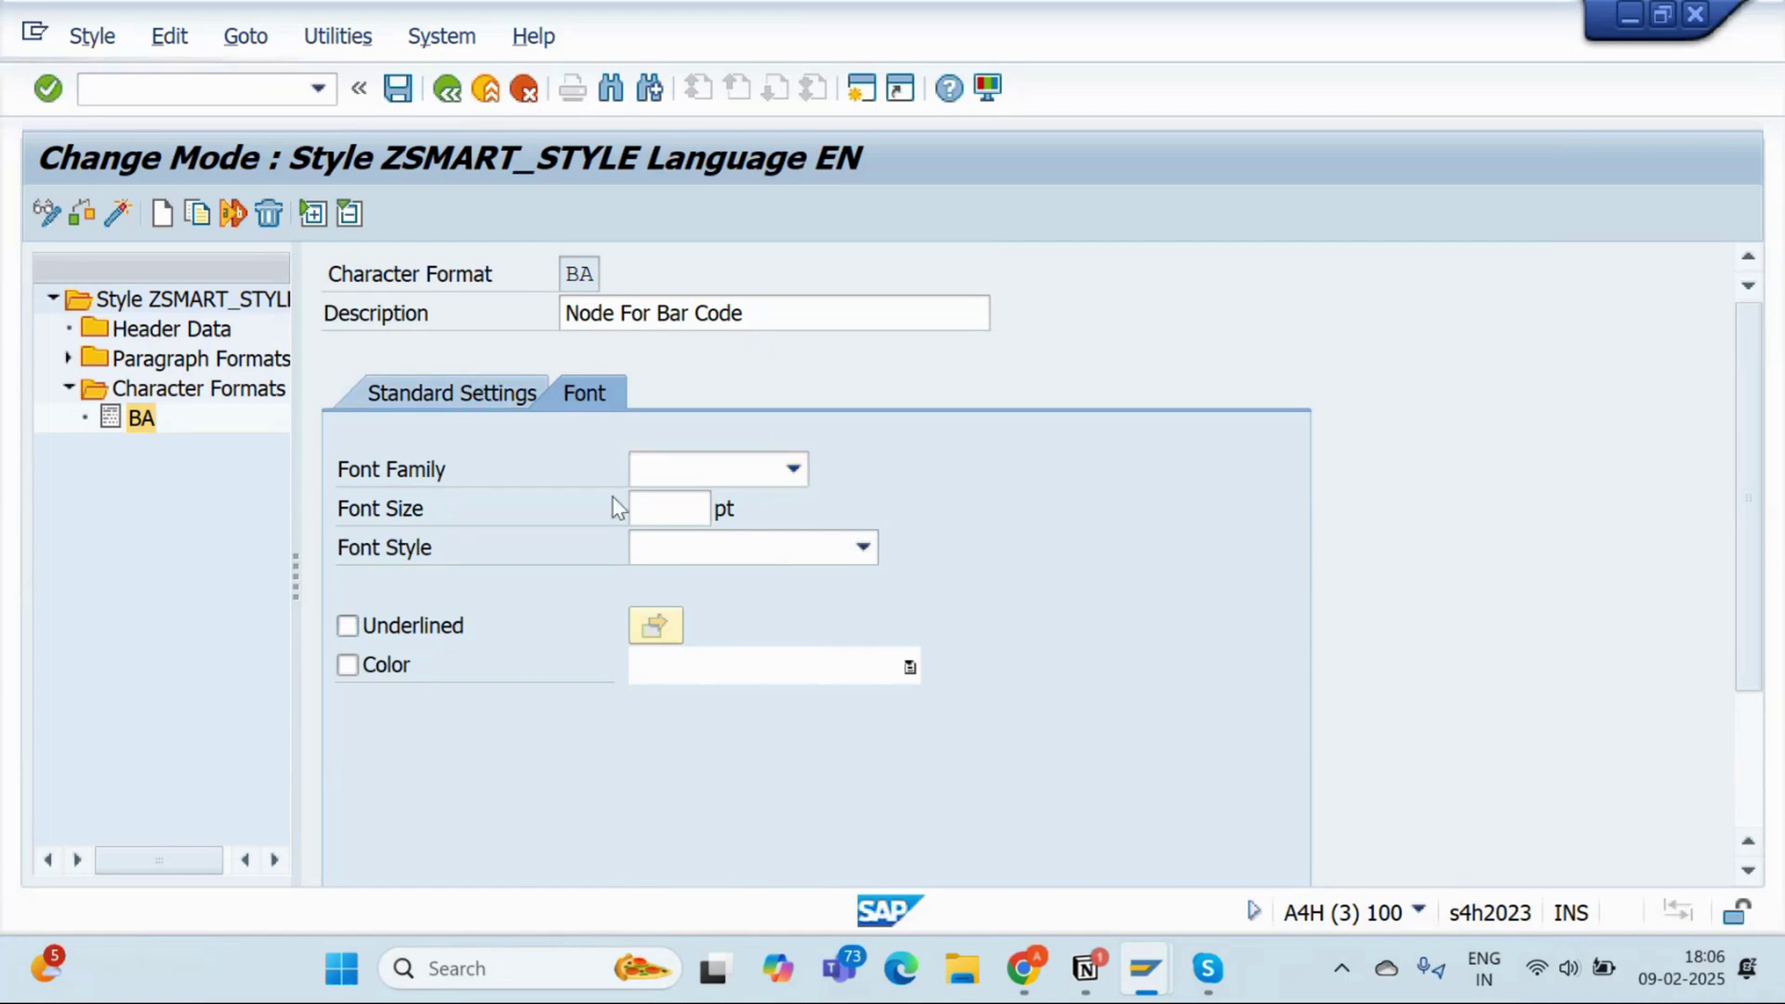
{"action": "key", "text": "Return"}
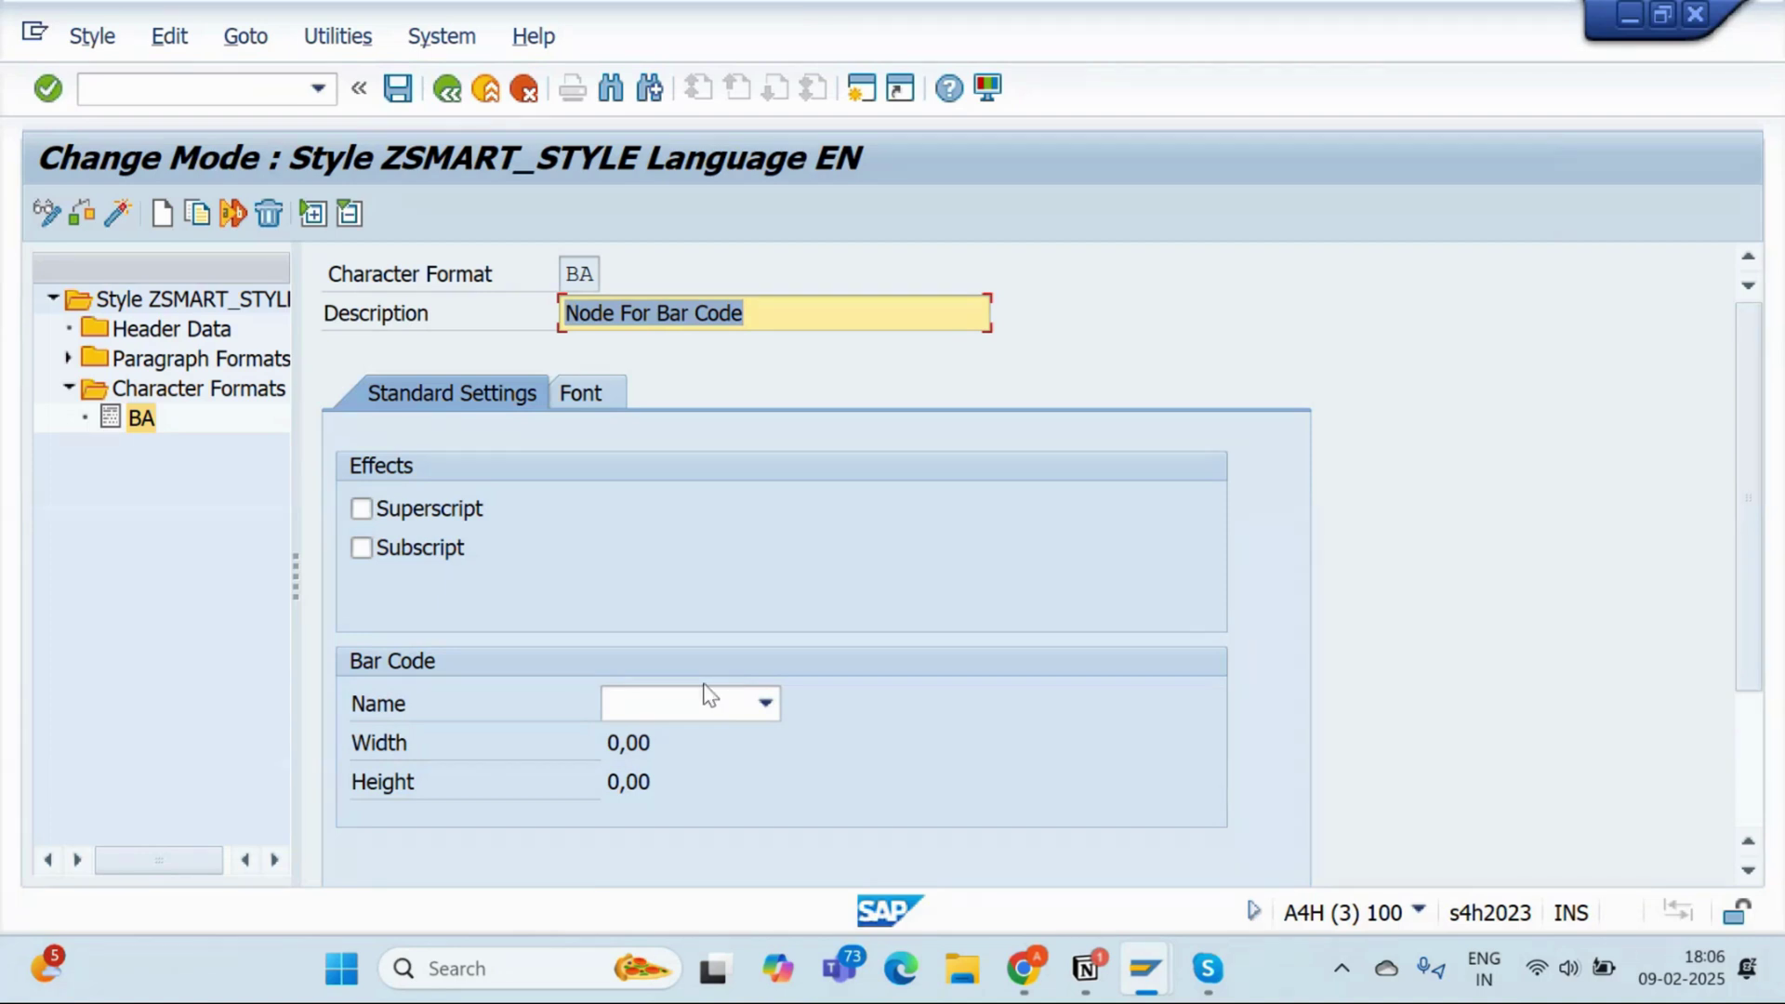
Assign bar code ZAMRIT_B to character format BA and activate the style
{"action": "left_click", "coordinate": [765, 704]}
{"action": "scroll", "coordinate": [739, 818], "scroll_direction": "down", "scroll_amount": 6}
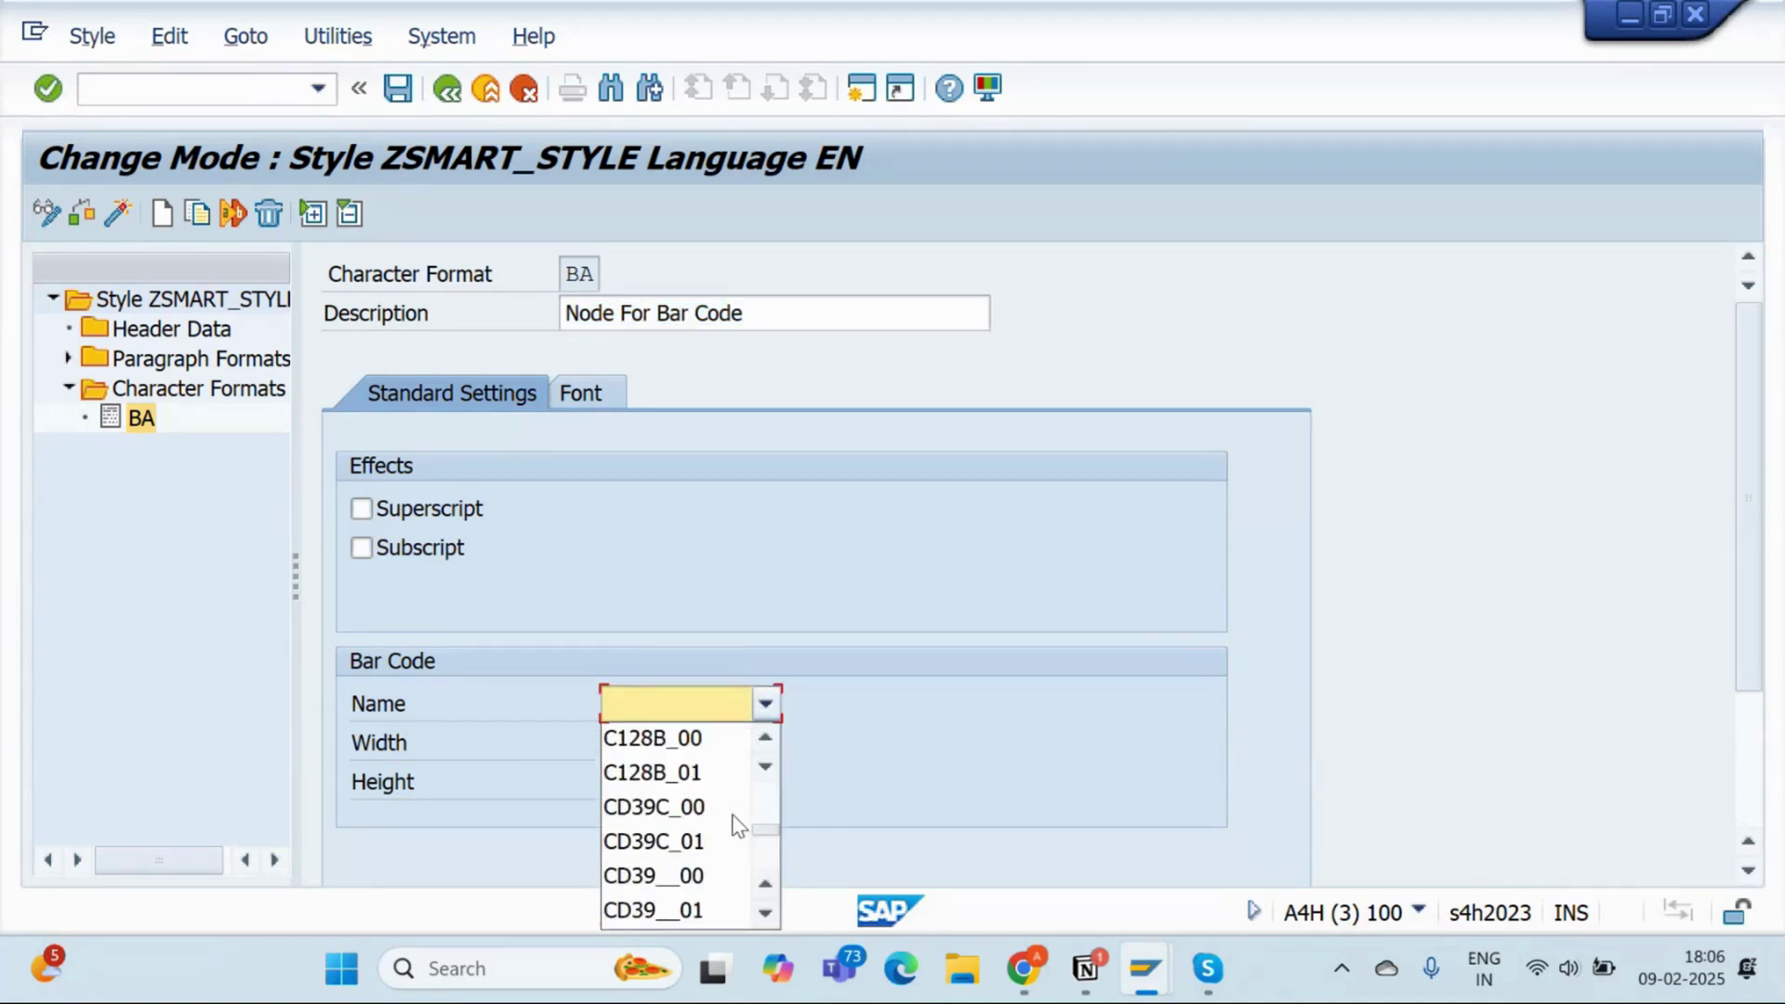
{"action": "scroll", "coordinate": [740, 824], "scroll_direction": "down", "scroll_amount": 10}
{"action": "scroll", "coordinate": [655, 837], "scroll_direction": "up", "scroll_amount": 10}
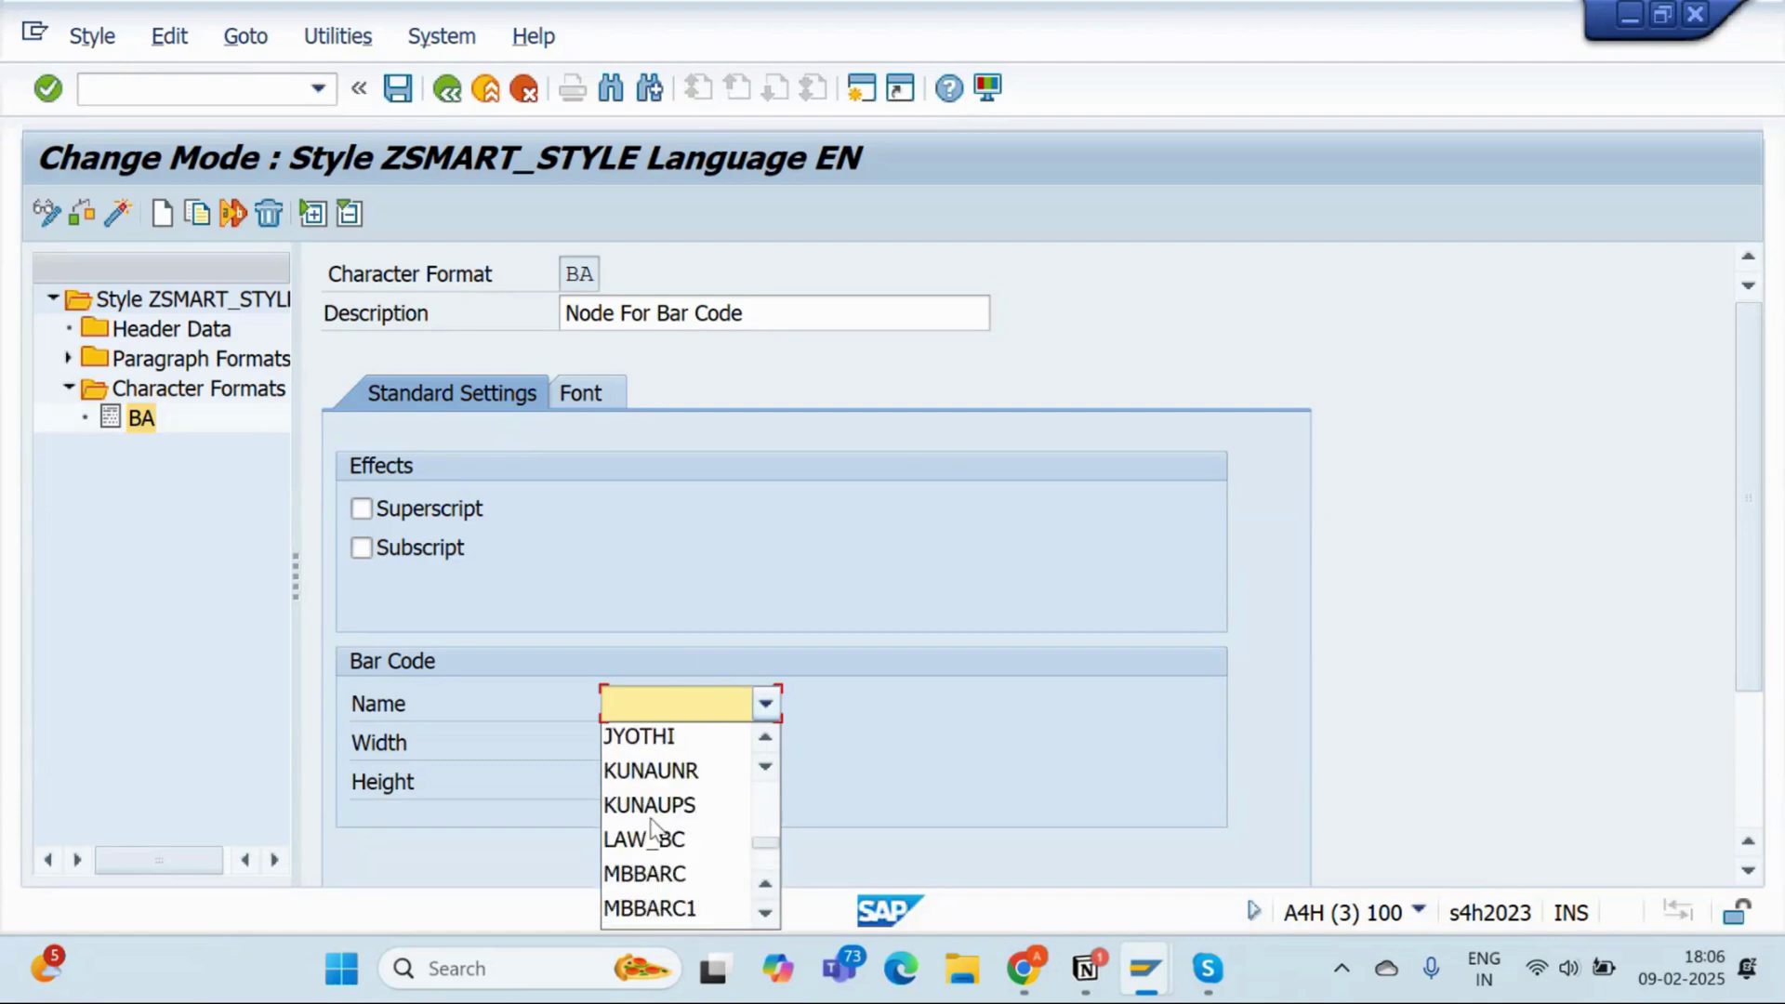
{"action": "scroll", "coordinate": [654, 830], "scroll_direction": "down", "scroll_amount": 3}
{"action": "scroll", "coordinate": [654, 827], "scroll_direction": "down", "scroll_amount": 2}
{"action": "scroll", "coordinate": [665, 807], "scroll_direction": "up", "scroll_amount": 1}
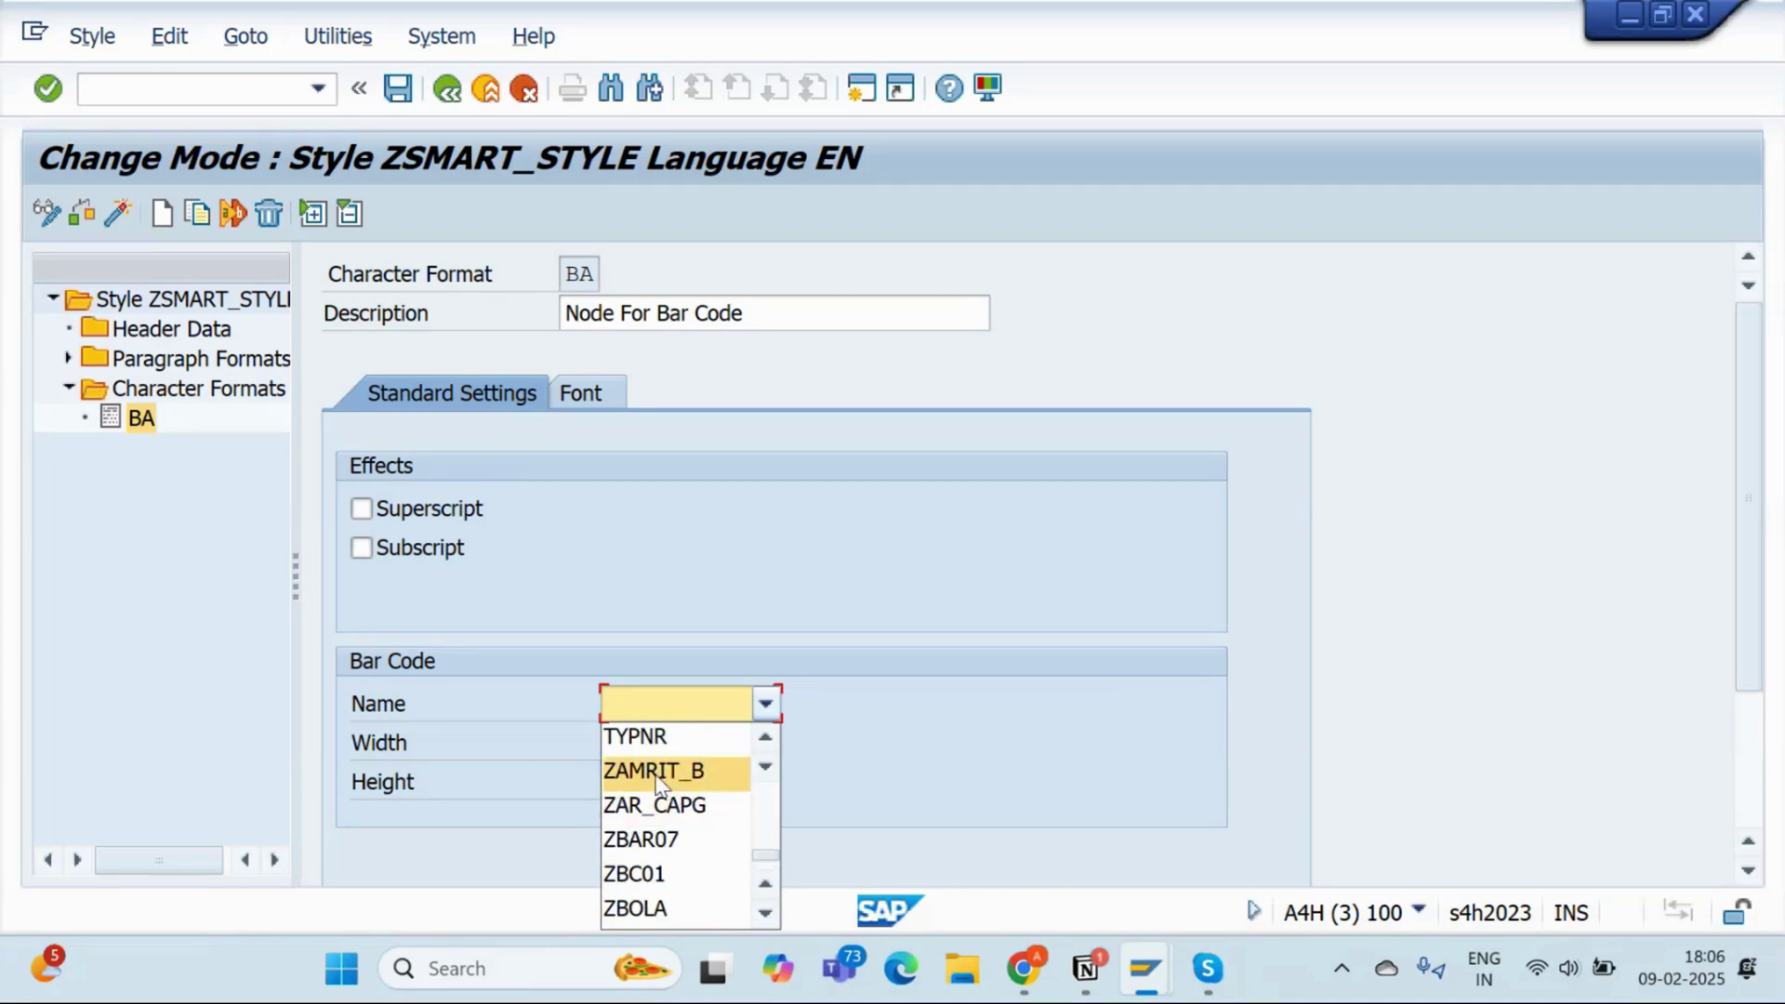
{"action": "left_click", "coordinate": [654, 772]}
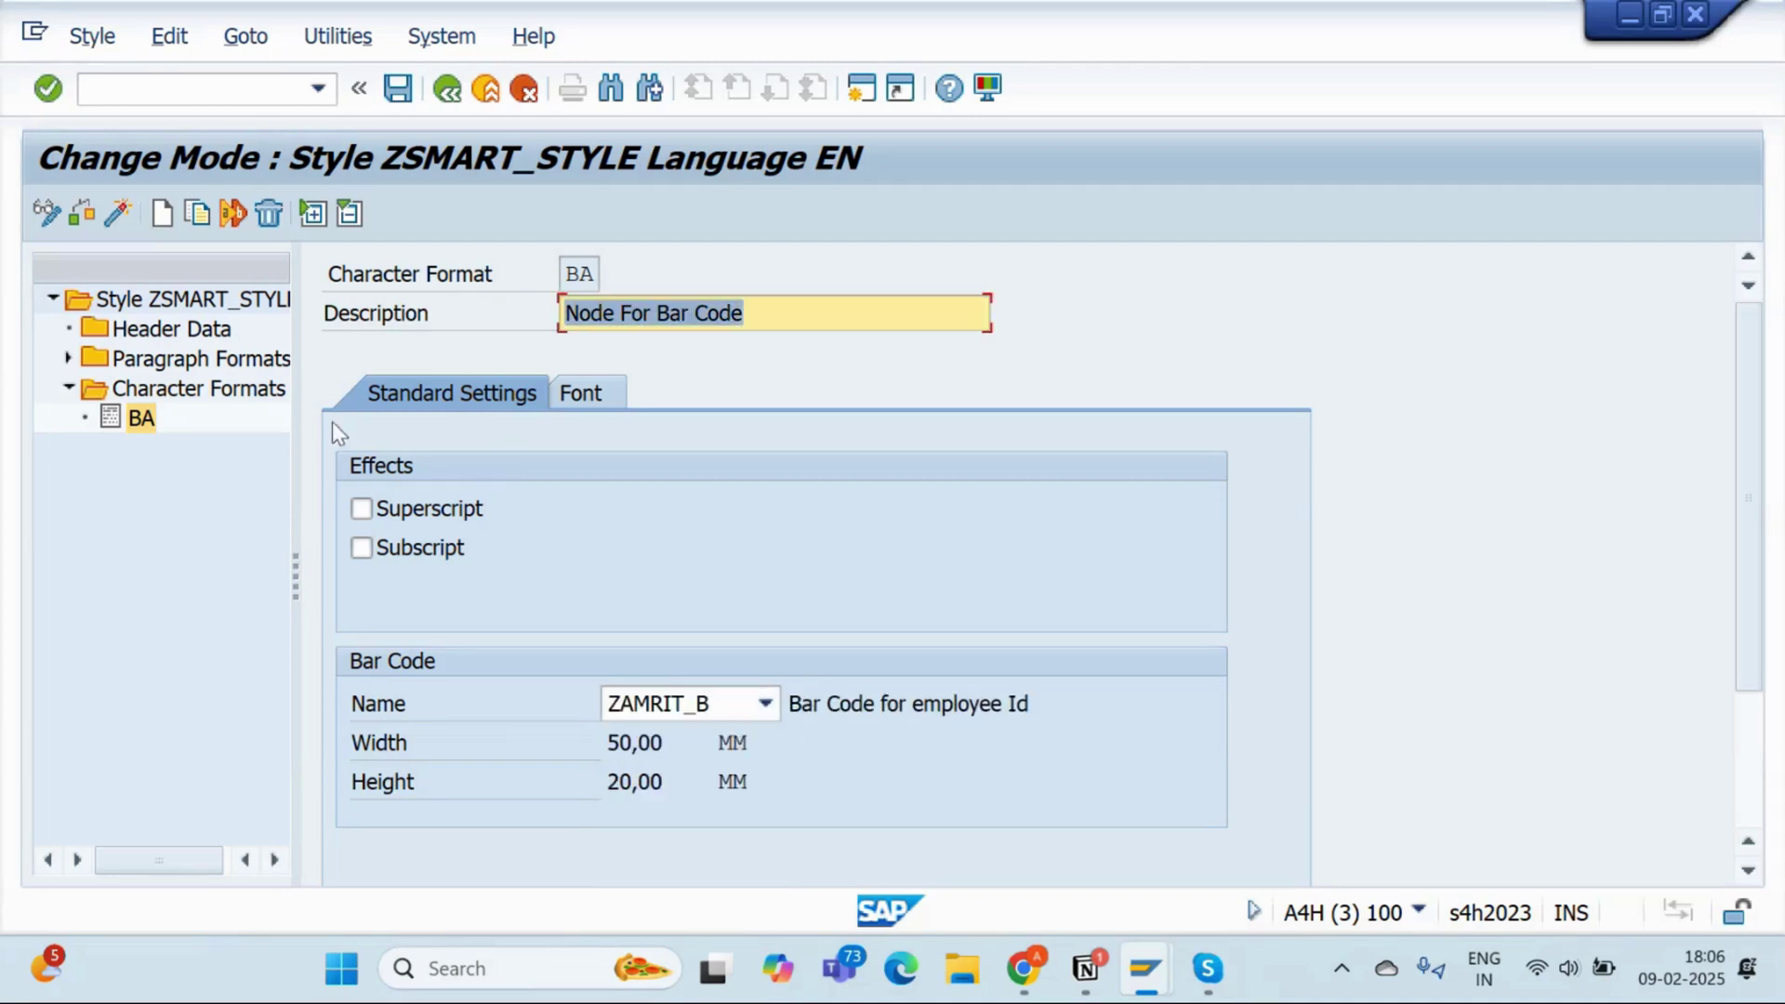
{"action": "left_click", "coordinate": [81, 201]}
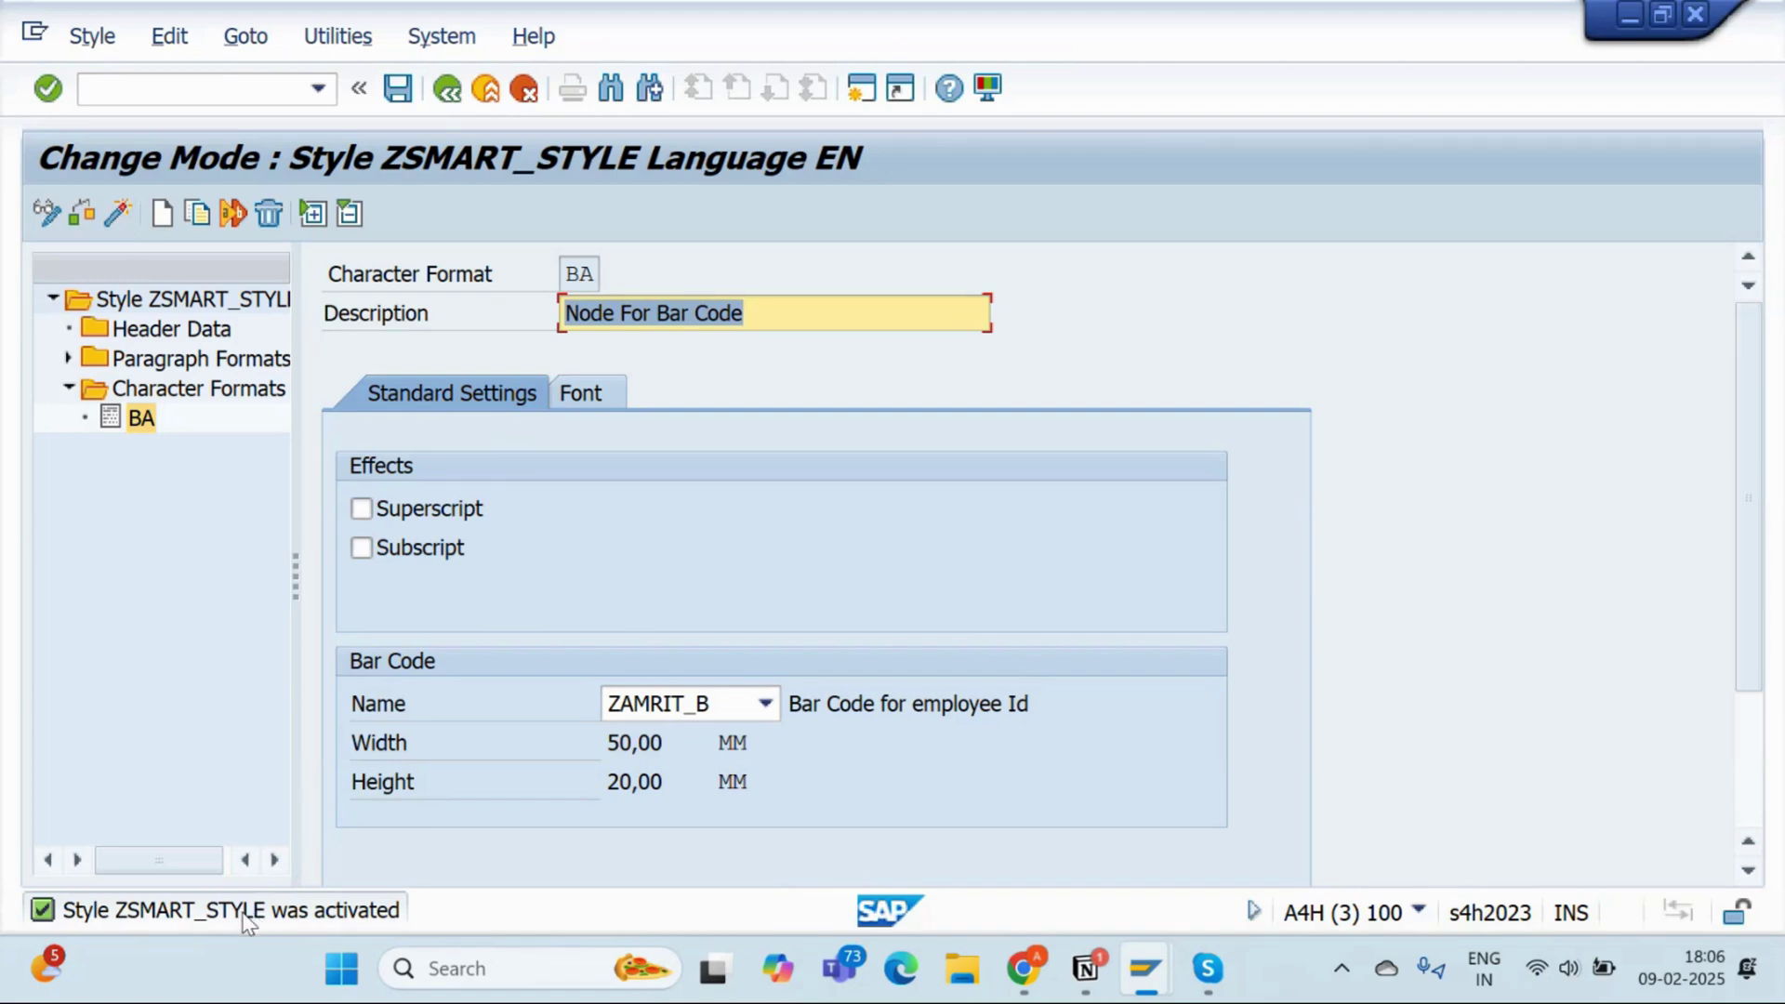
Switch to form ZSMARTFORMS_FOR_ABAP and open the Employee ID Value text %TEXT3 of %WINDOW2 in the text editor
{"action": "key", "text": "alt+Tab"}
{"action": "key", "text": "alt+Tab"}
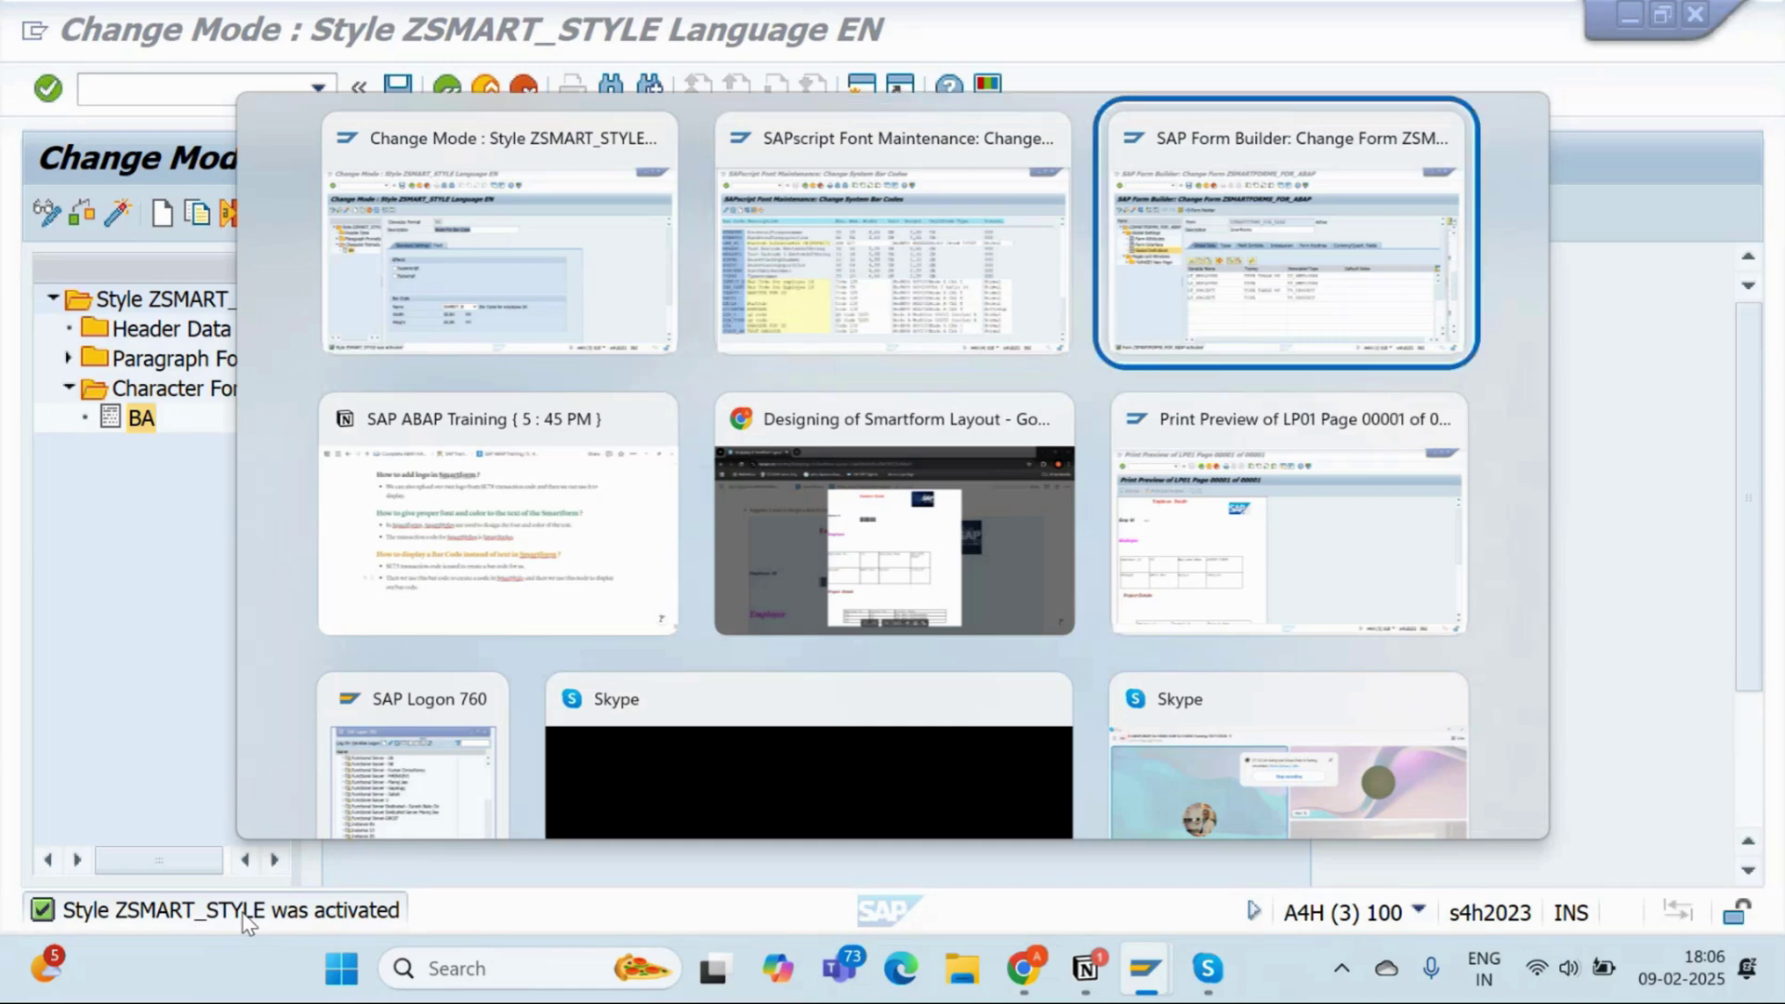
{"action": "left_click", "coordinate": [101, 626]}
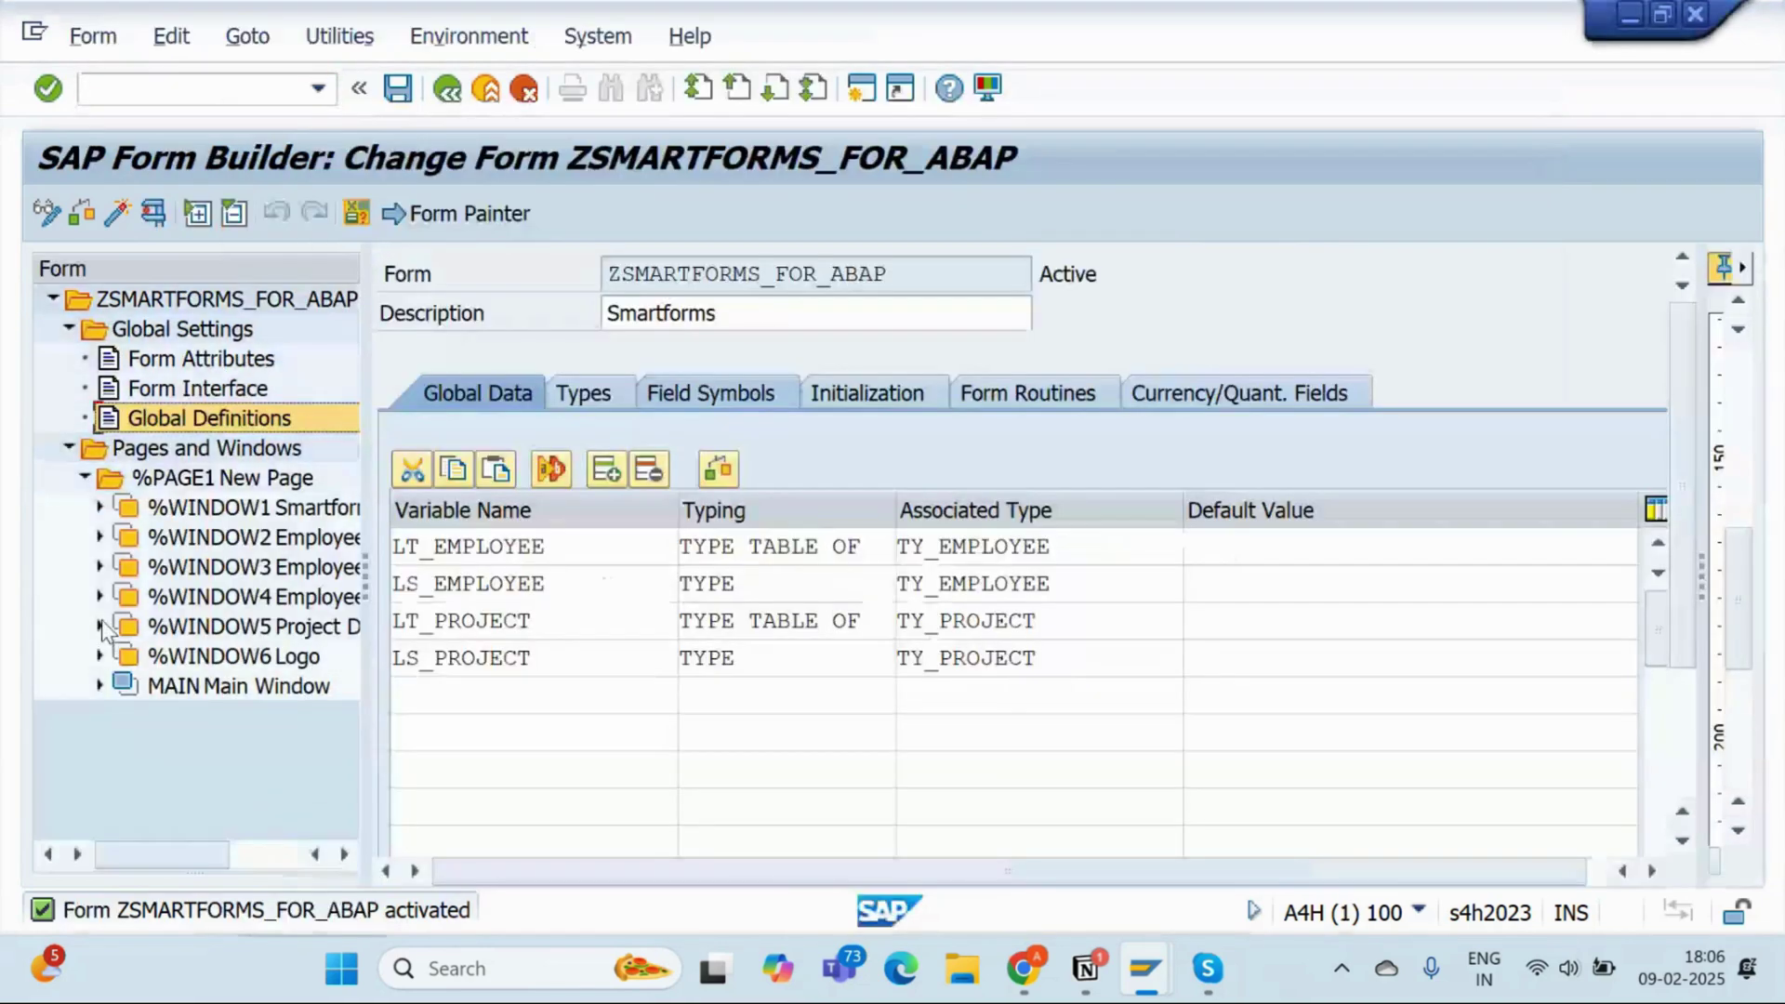
{"action": "left_click", "coordinate": [101, 538]}
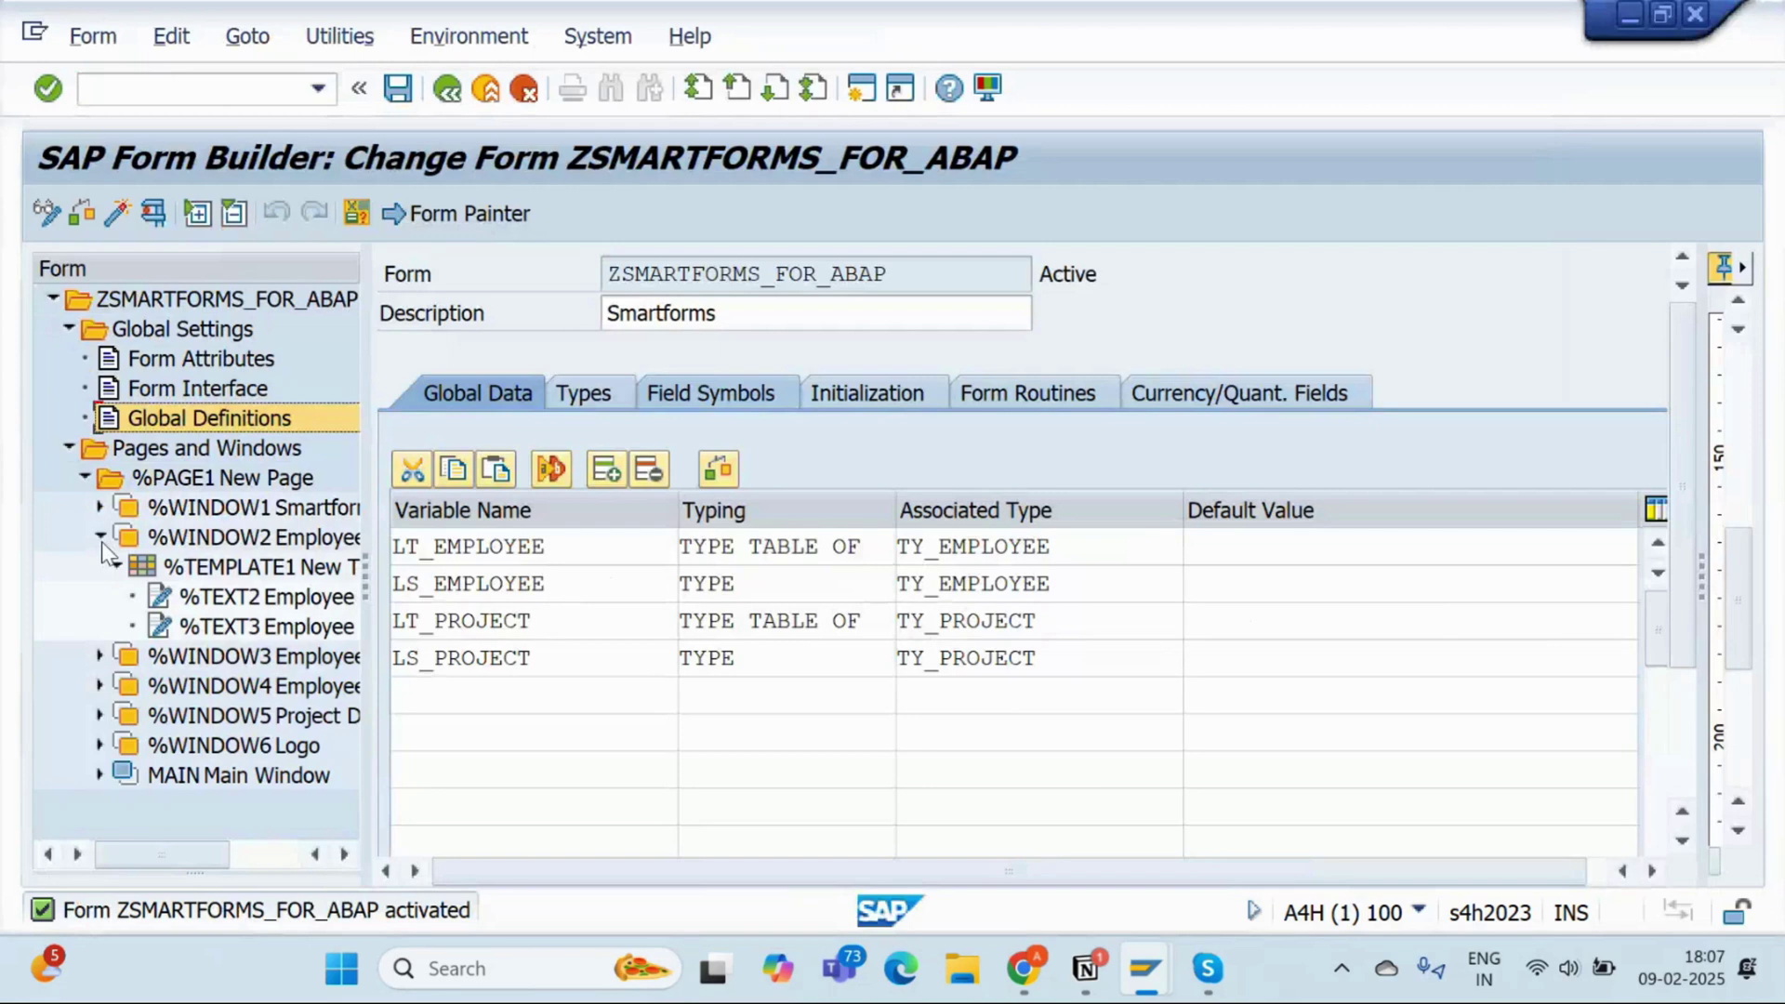
{"action": "left_click", "coordinate": [263, 627]}
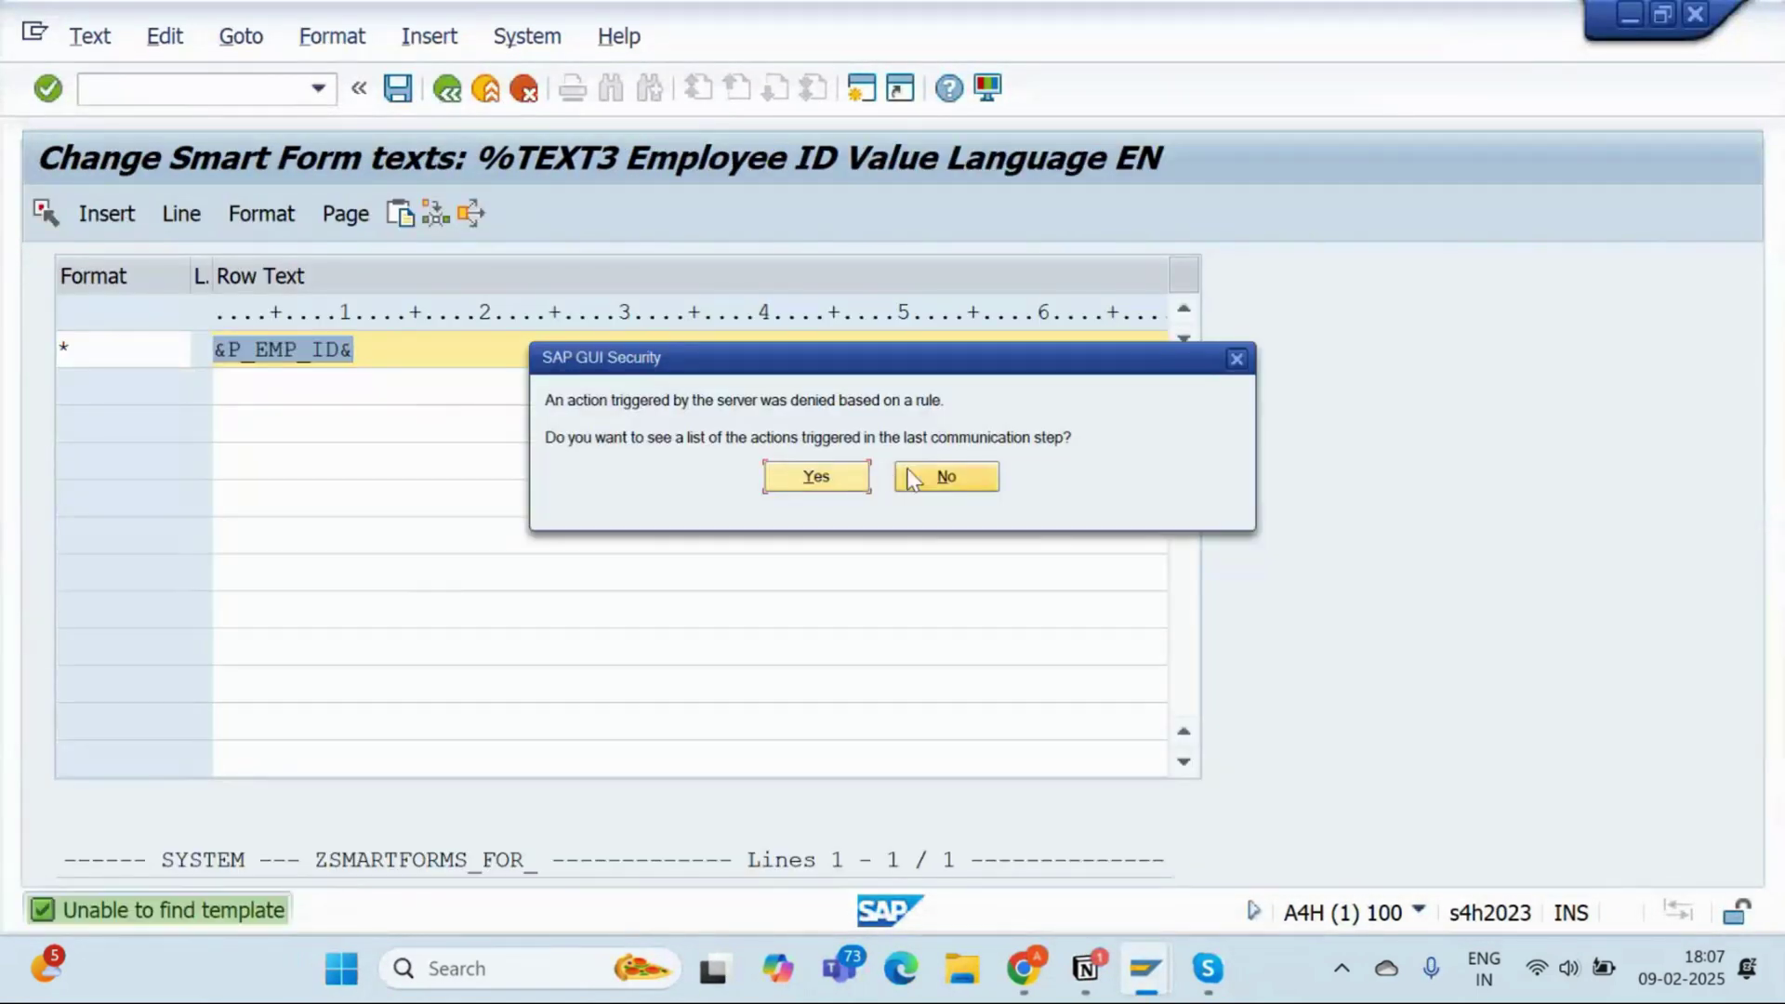
{"action": "left_click", "coordinate": [946, 479]}
Enclose the employee ID field in BA tags as <BA>&P_EMP_ID&<BA> and return to the Form Builder
{"action": "left_click", "coordinate": [243, 361]}
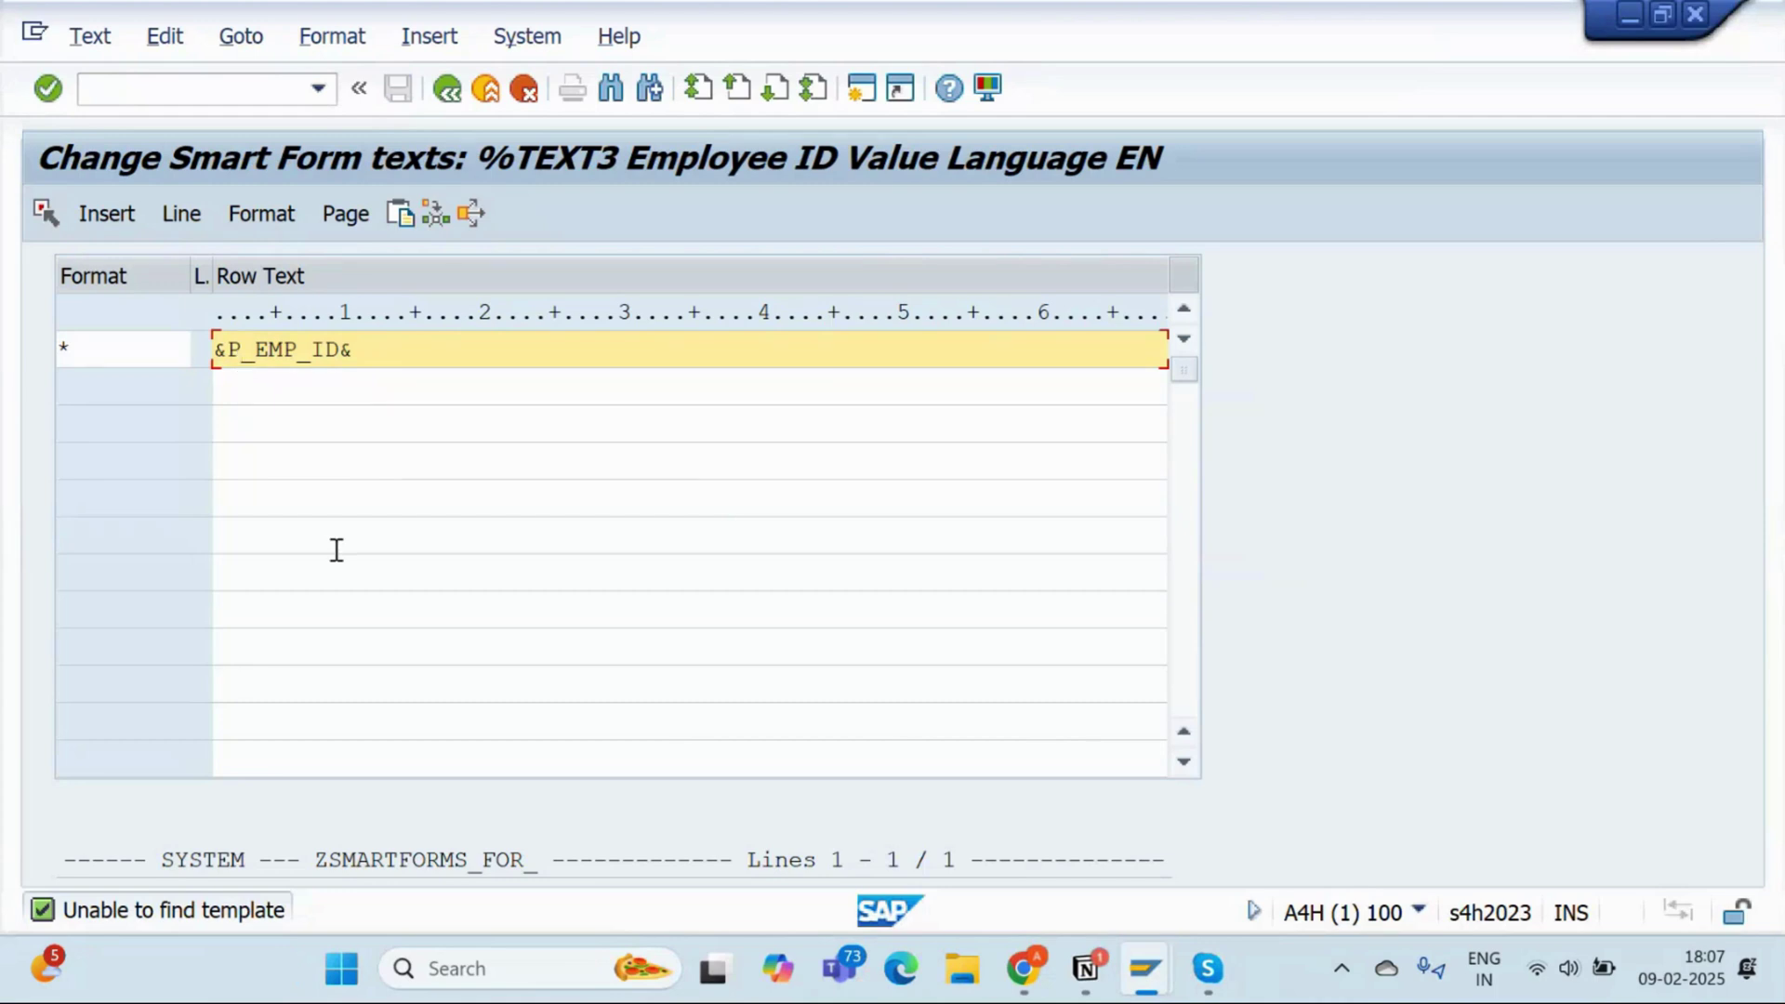
{"action": "type", "text": "<"}
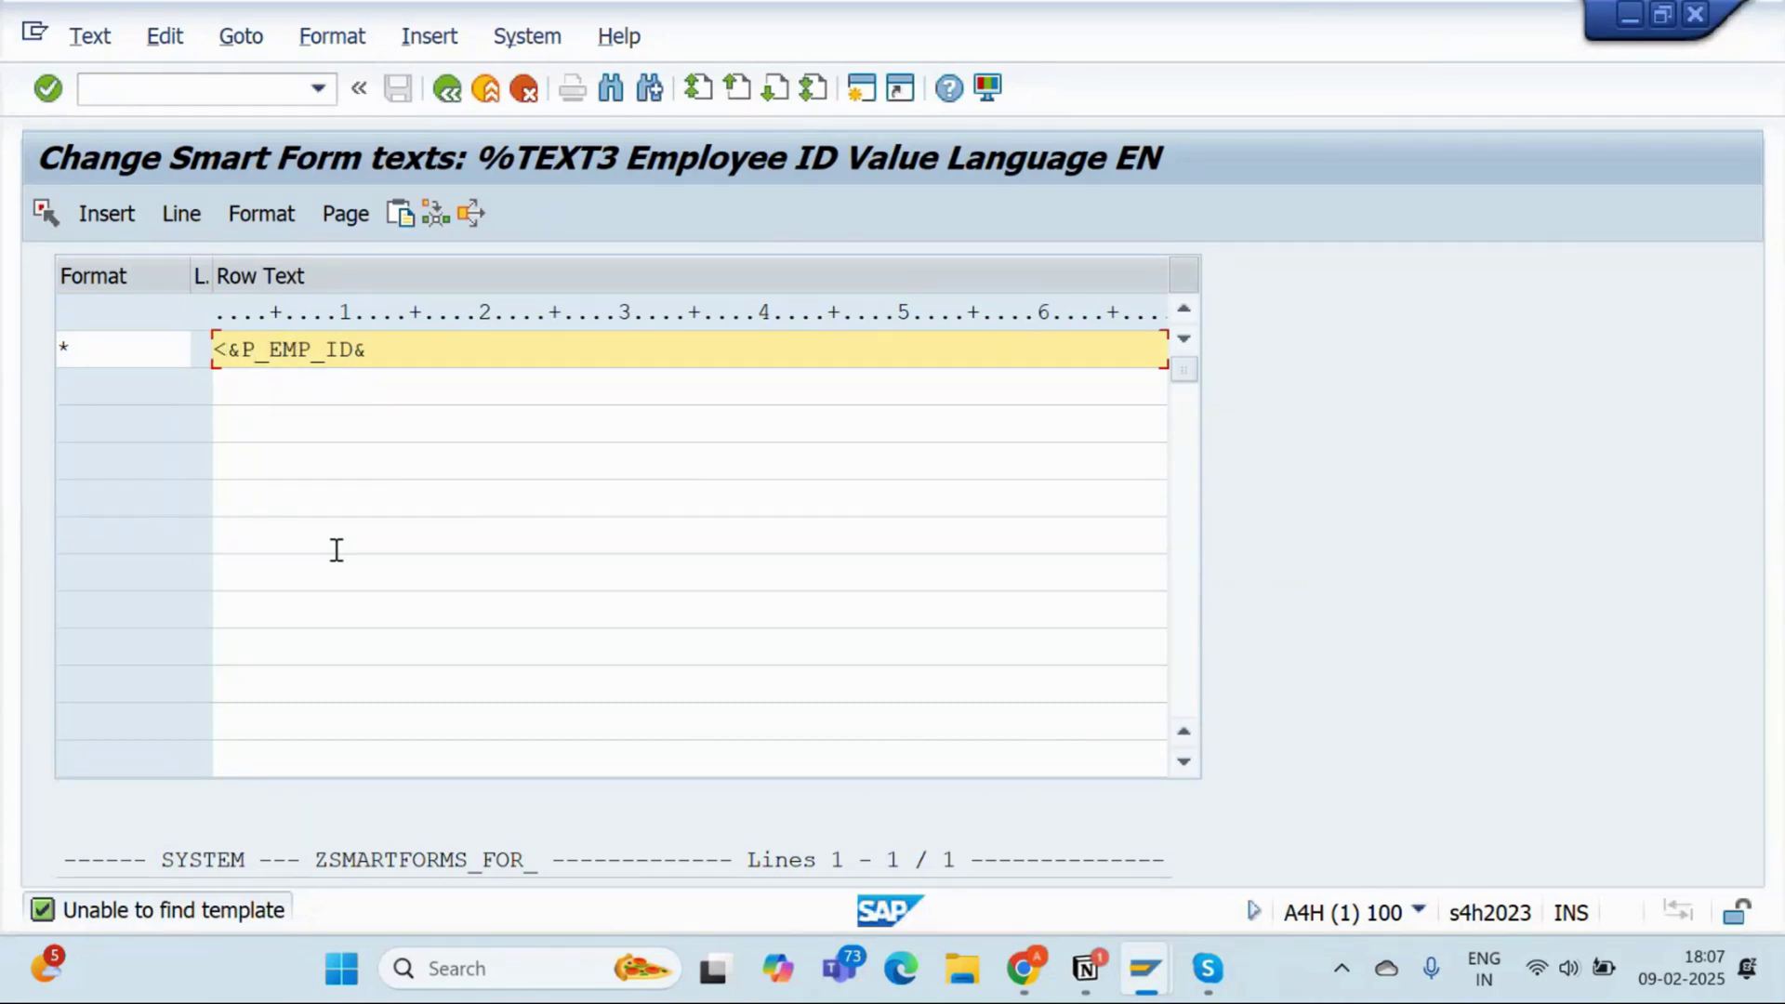
{"action": "key", "text": "alt+Tab"}
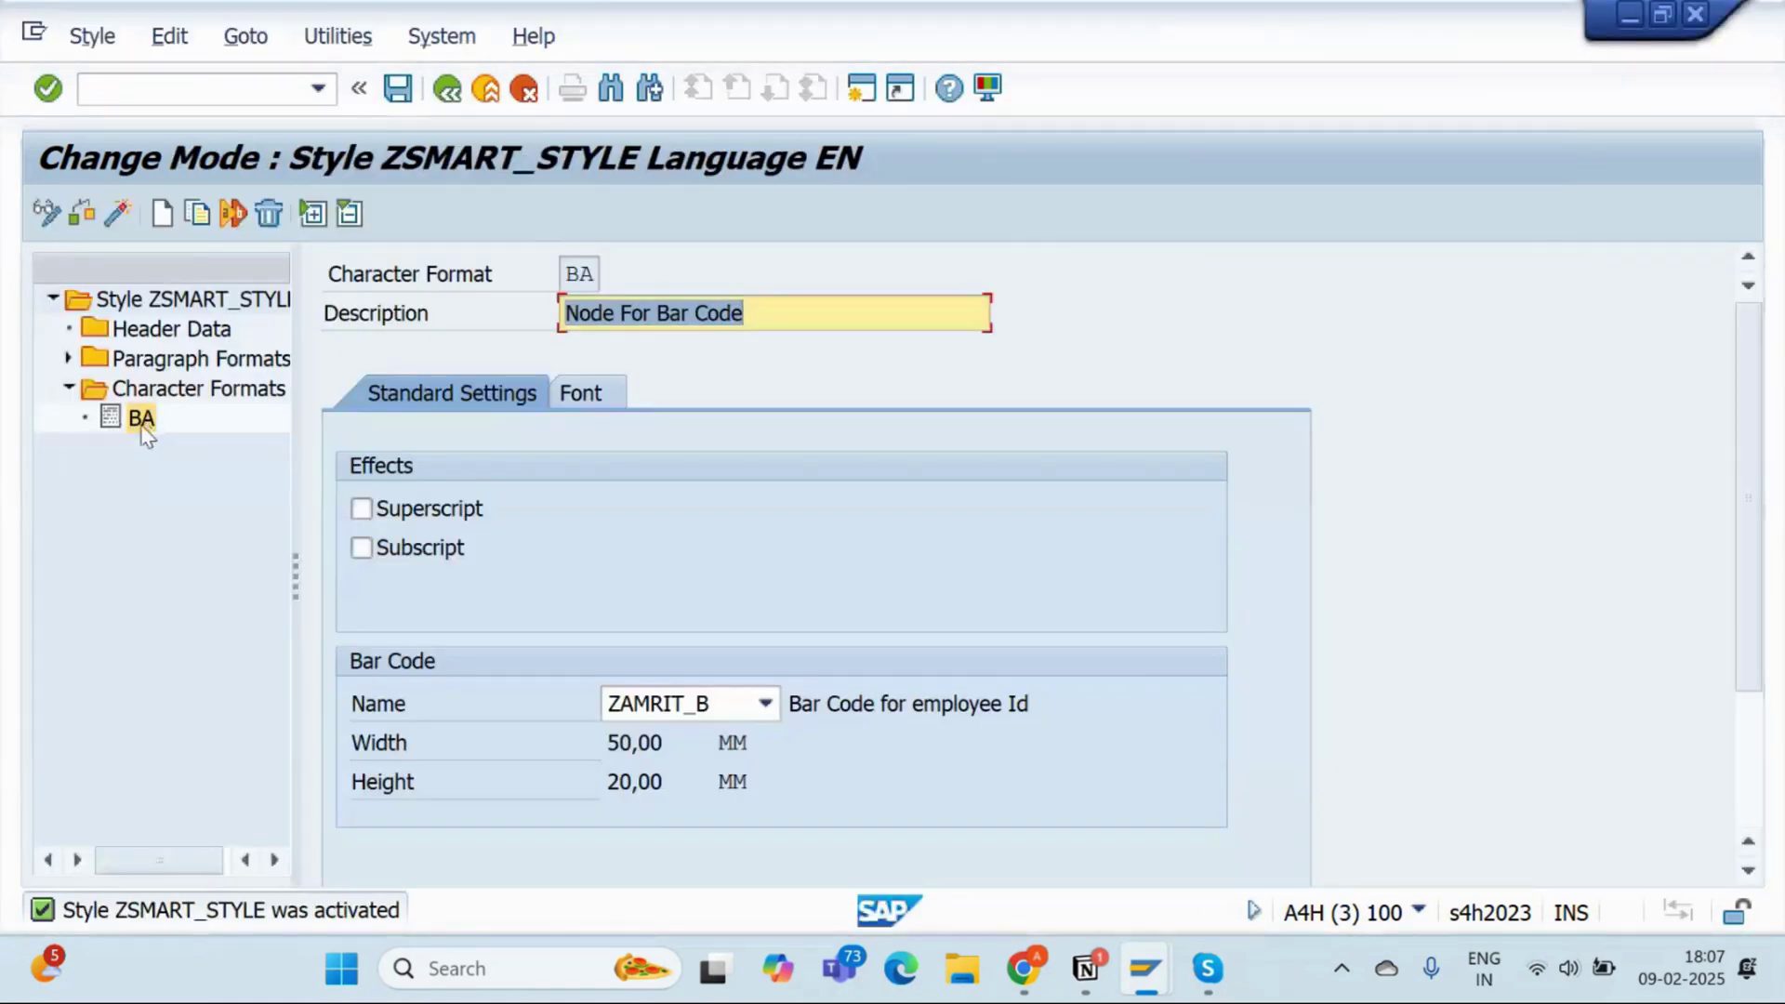
{"action": "key", "text": "alt+Tab"}
{"action": "type", "text": "BA"}
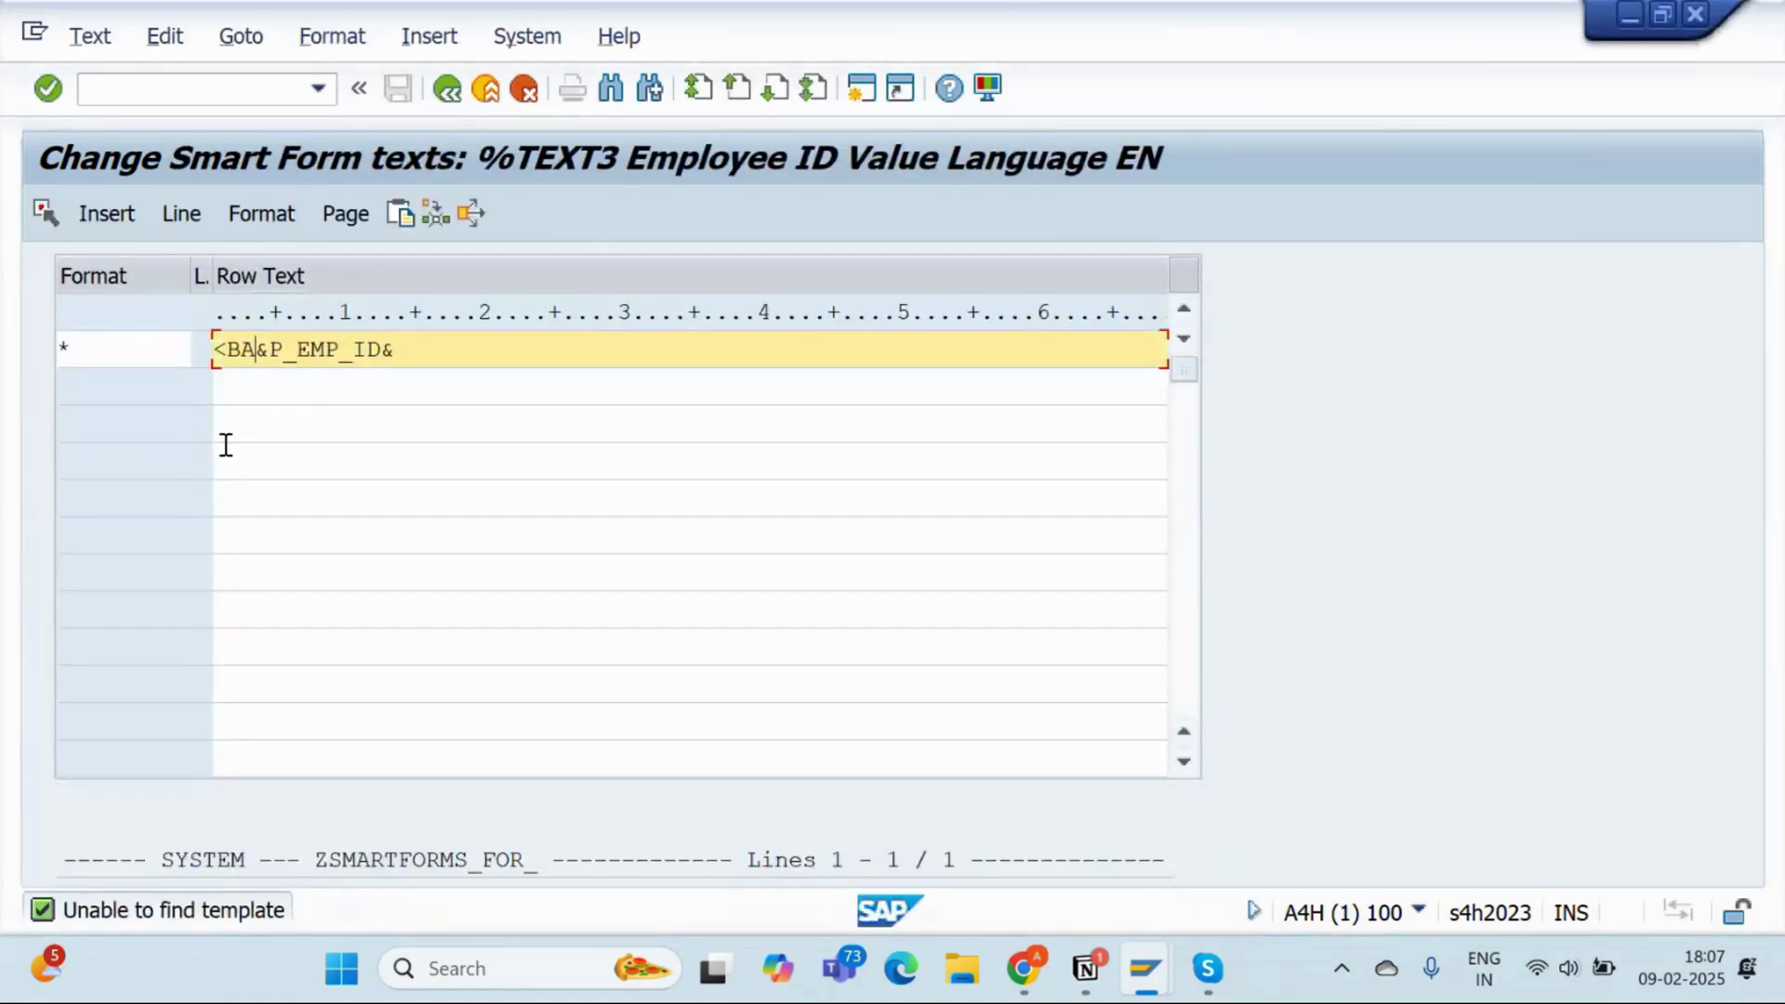
{"action": "type", "text": ">"}
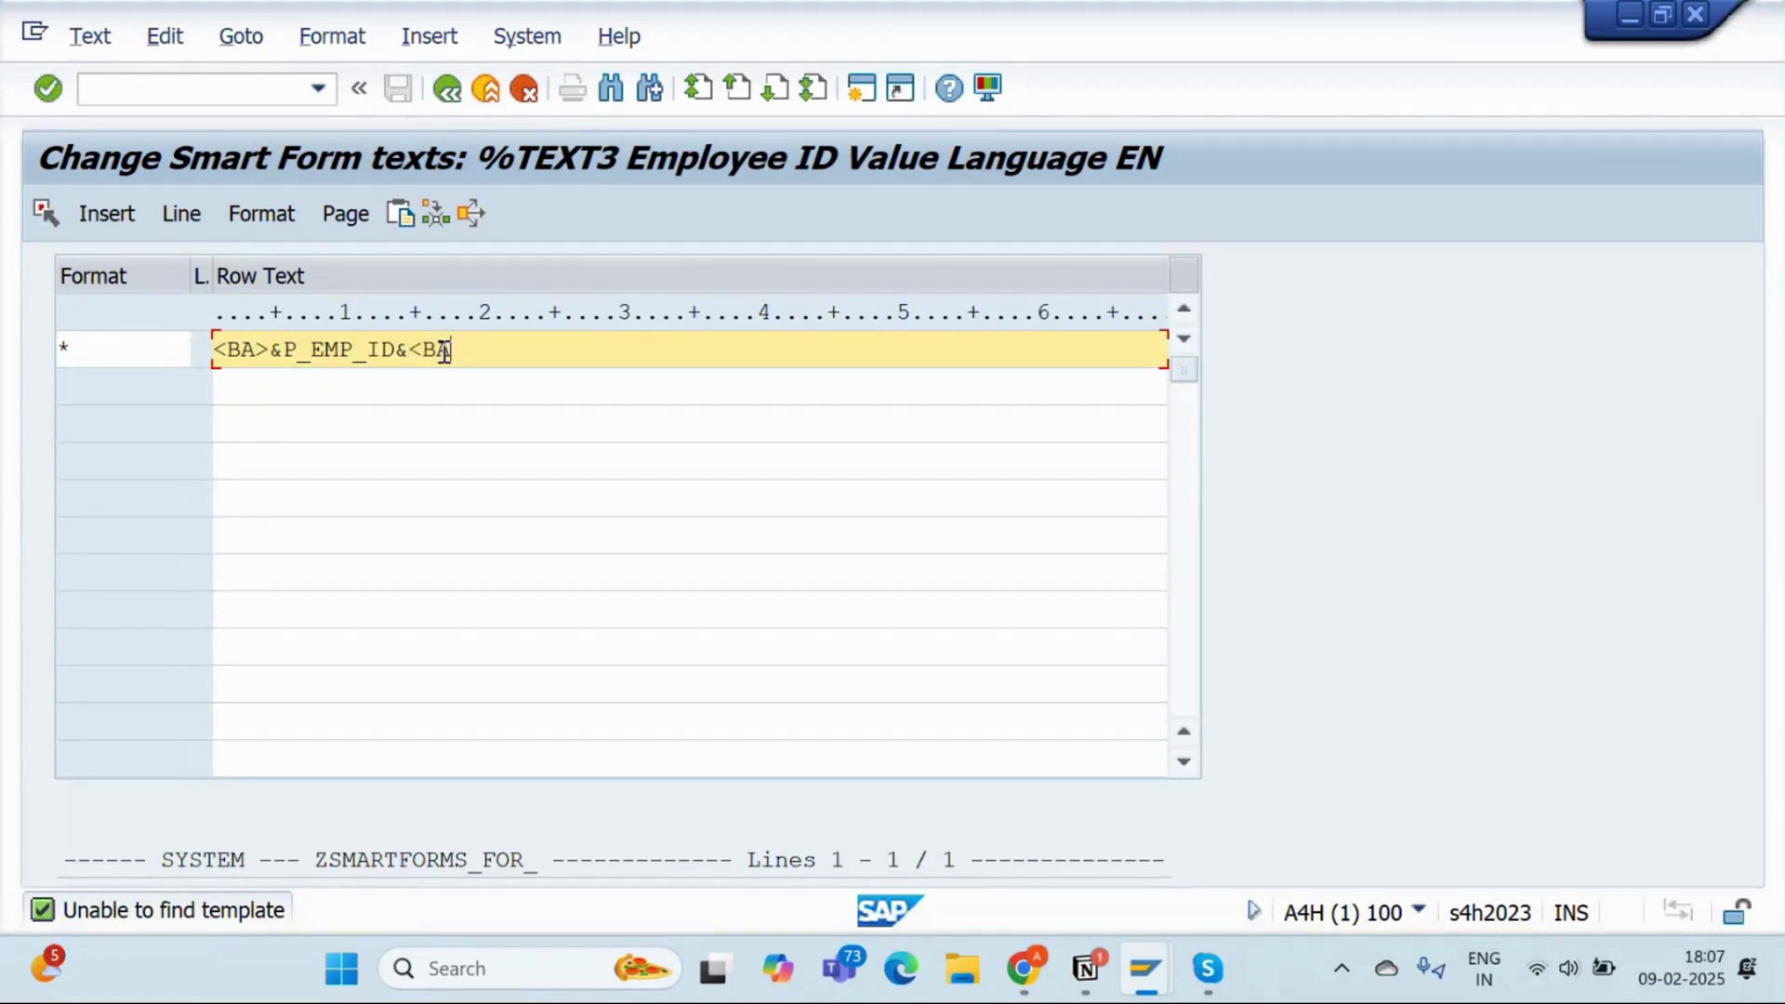
{"action": "left_click_drag", "start_coordinate": [277, 356], "coordinate": [391, 350]}
{"action": "left_click_drag", "start_coordinate": [228, 349], "coordinate": [470, 347]}
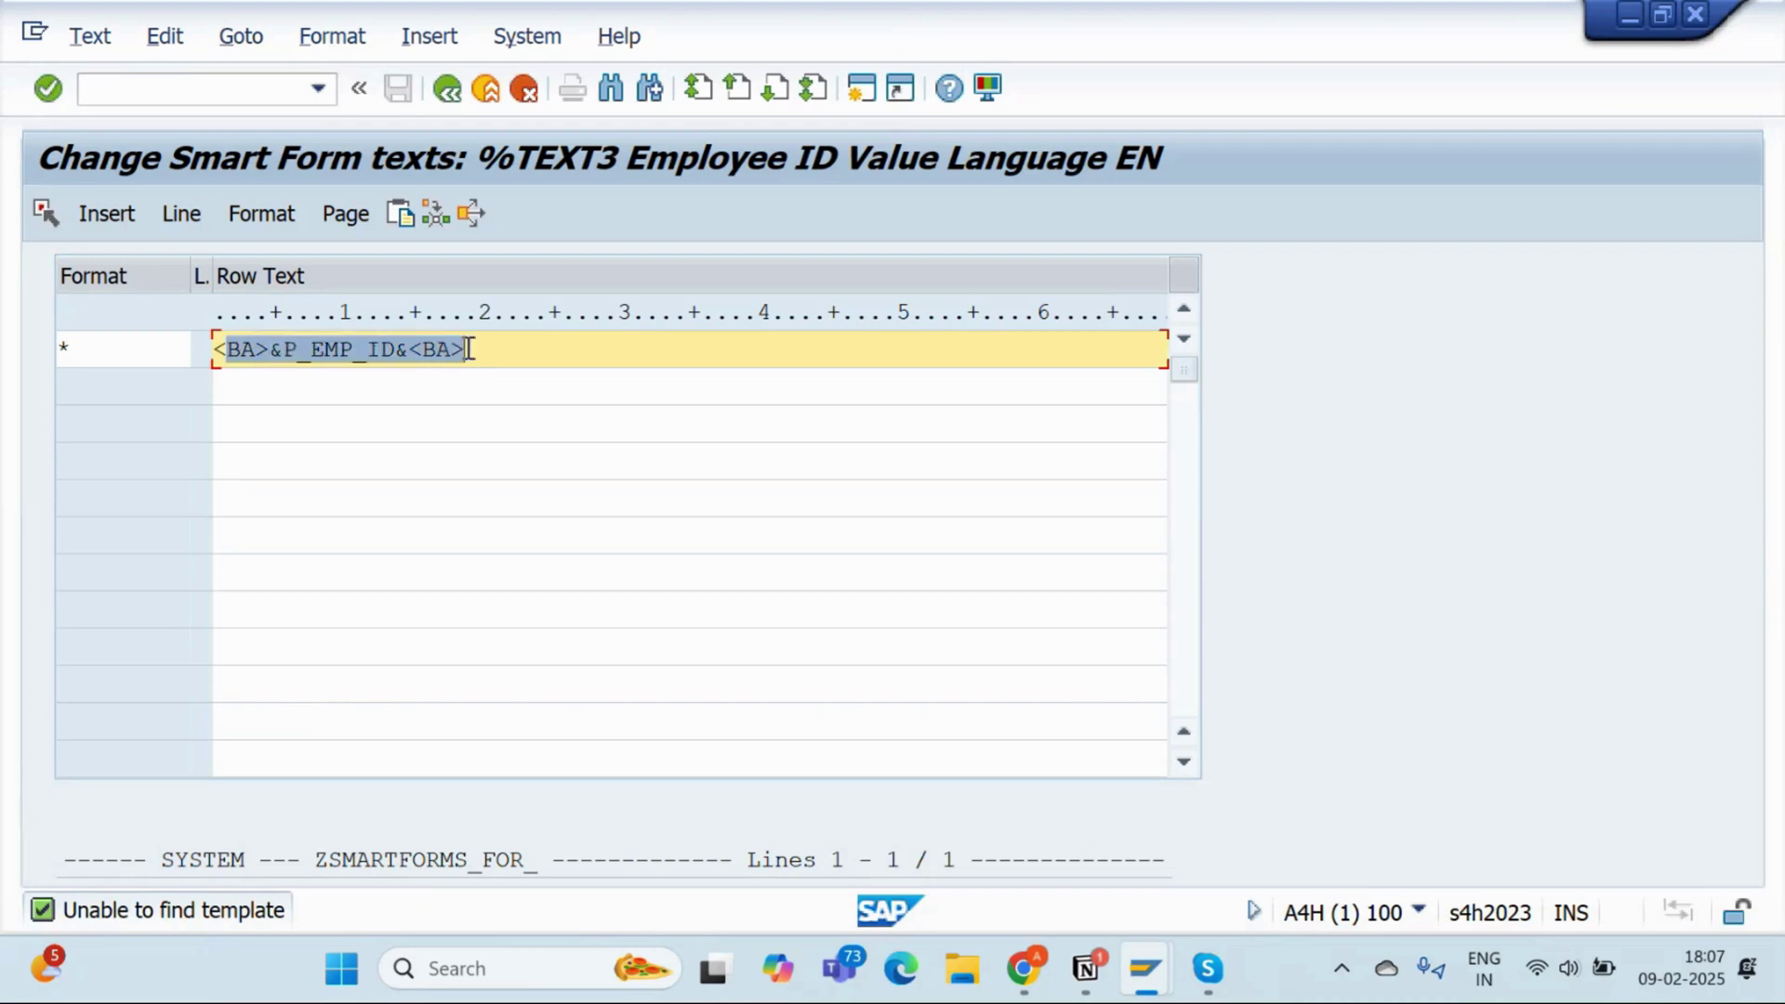
{"action": "left_click", "coordinate": [472, 349]}
{"action": "left_click", "coordinate": [459, 100]}
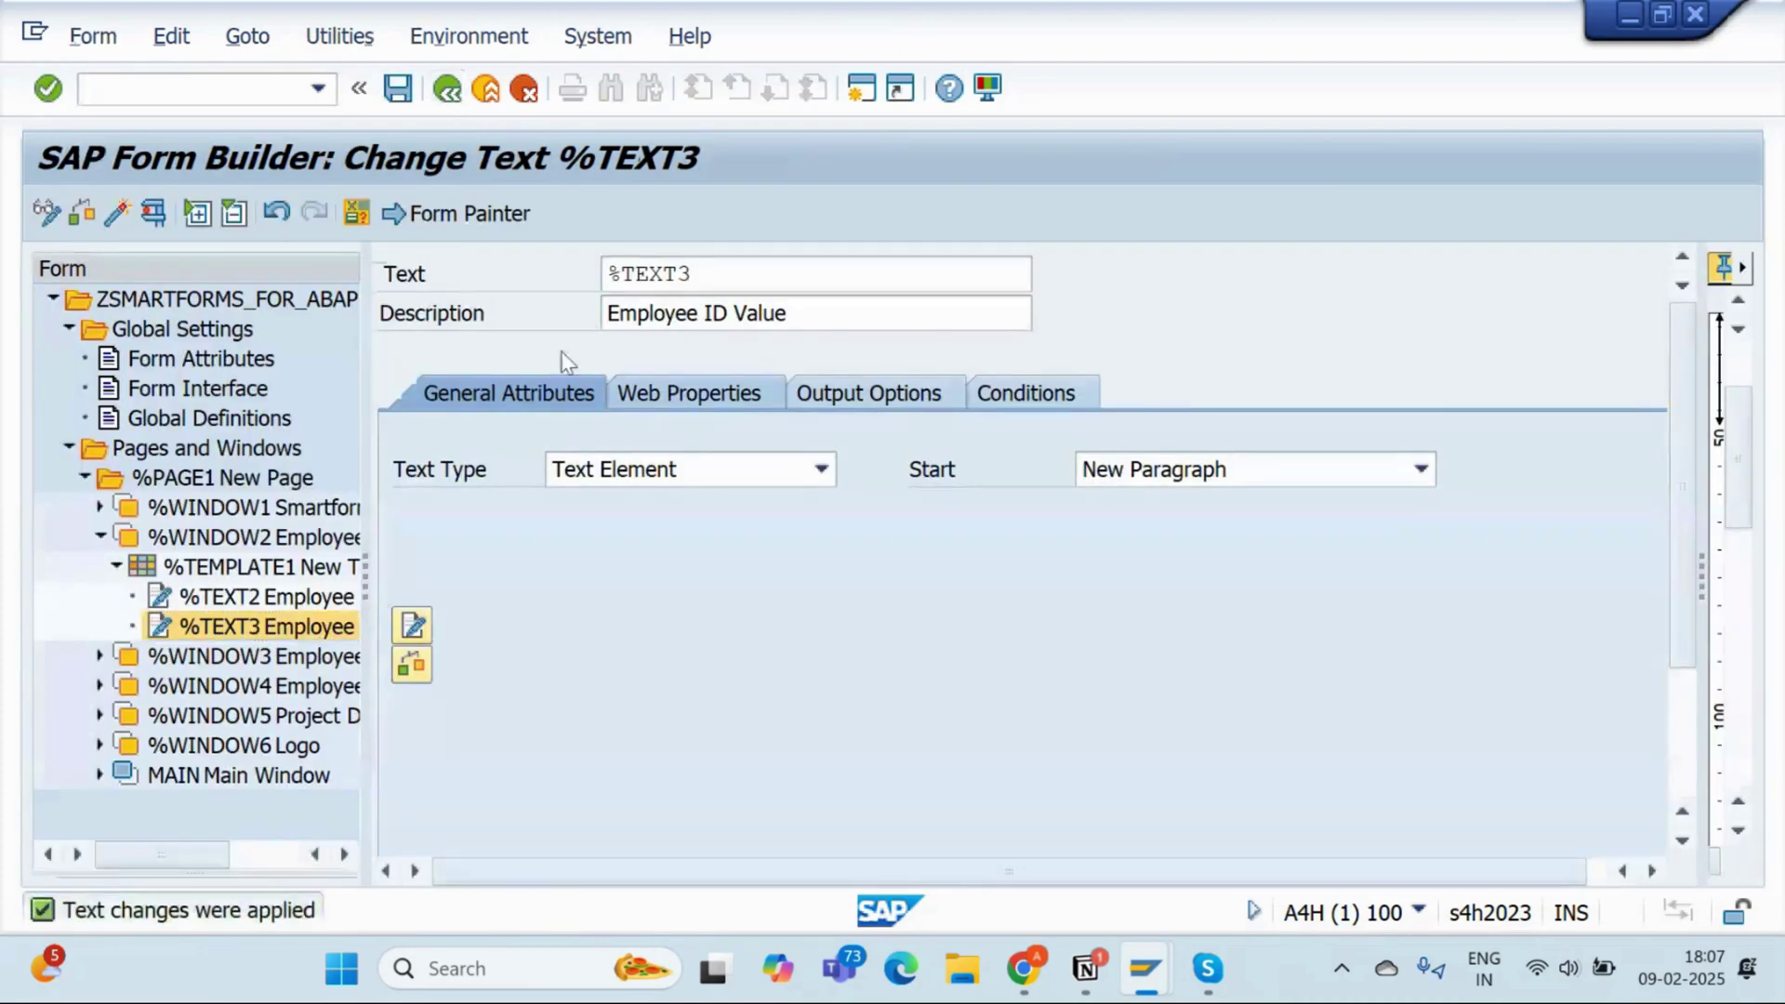
View the web properties of the Employee ID Value text %TEXT3 and activate form ZSMARTFORMS_FOR_ABAP
{"action": "left_click", "coordinate": [689, 392]}
{"action": "left_click", "coordinate": [119, 213]}
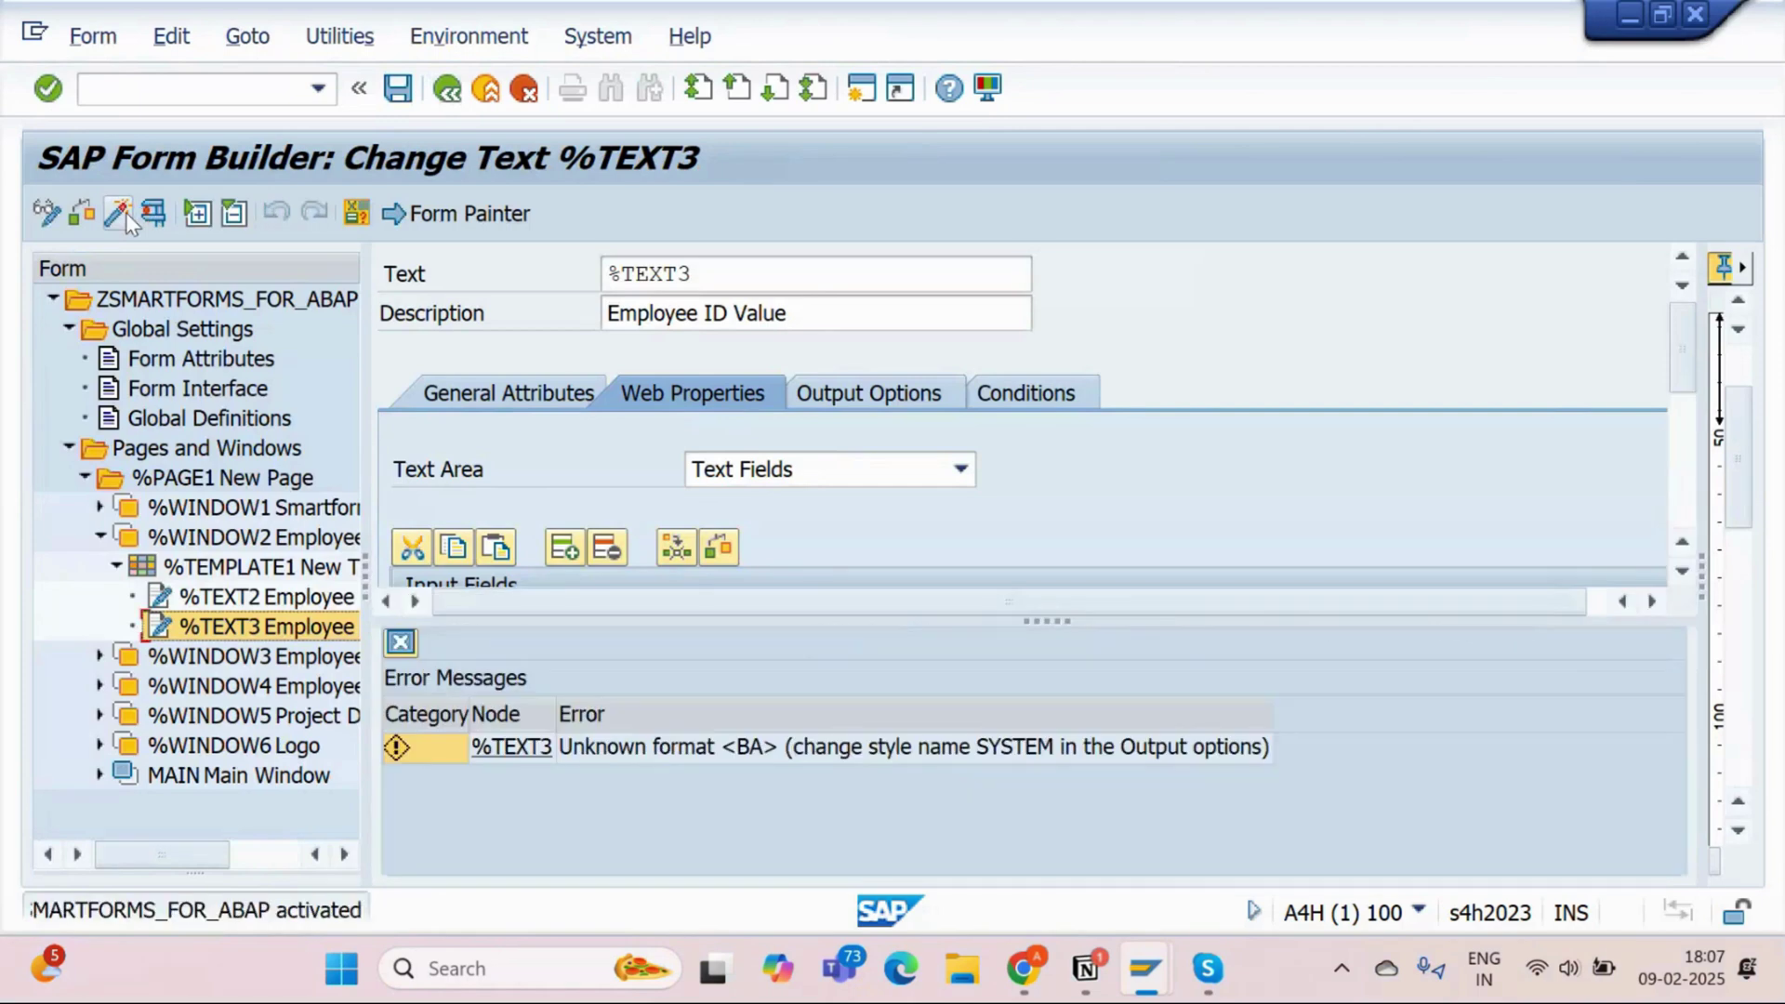
{"action": "key", "text": "alt+Tab"}
{"action": "key", "text": "alt+shift+Tab"}
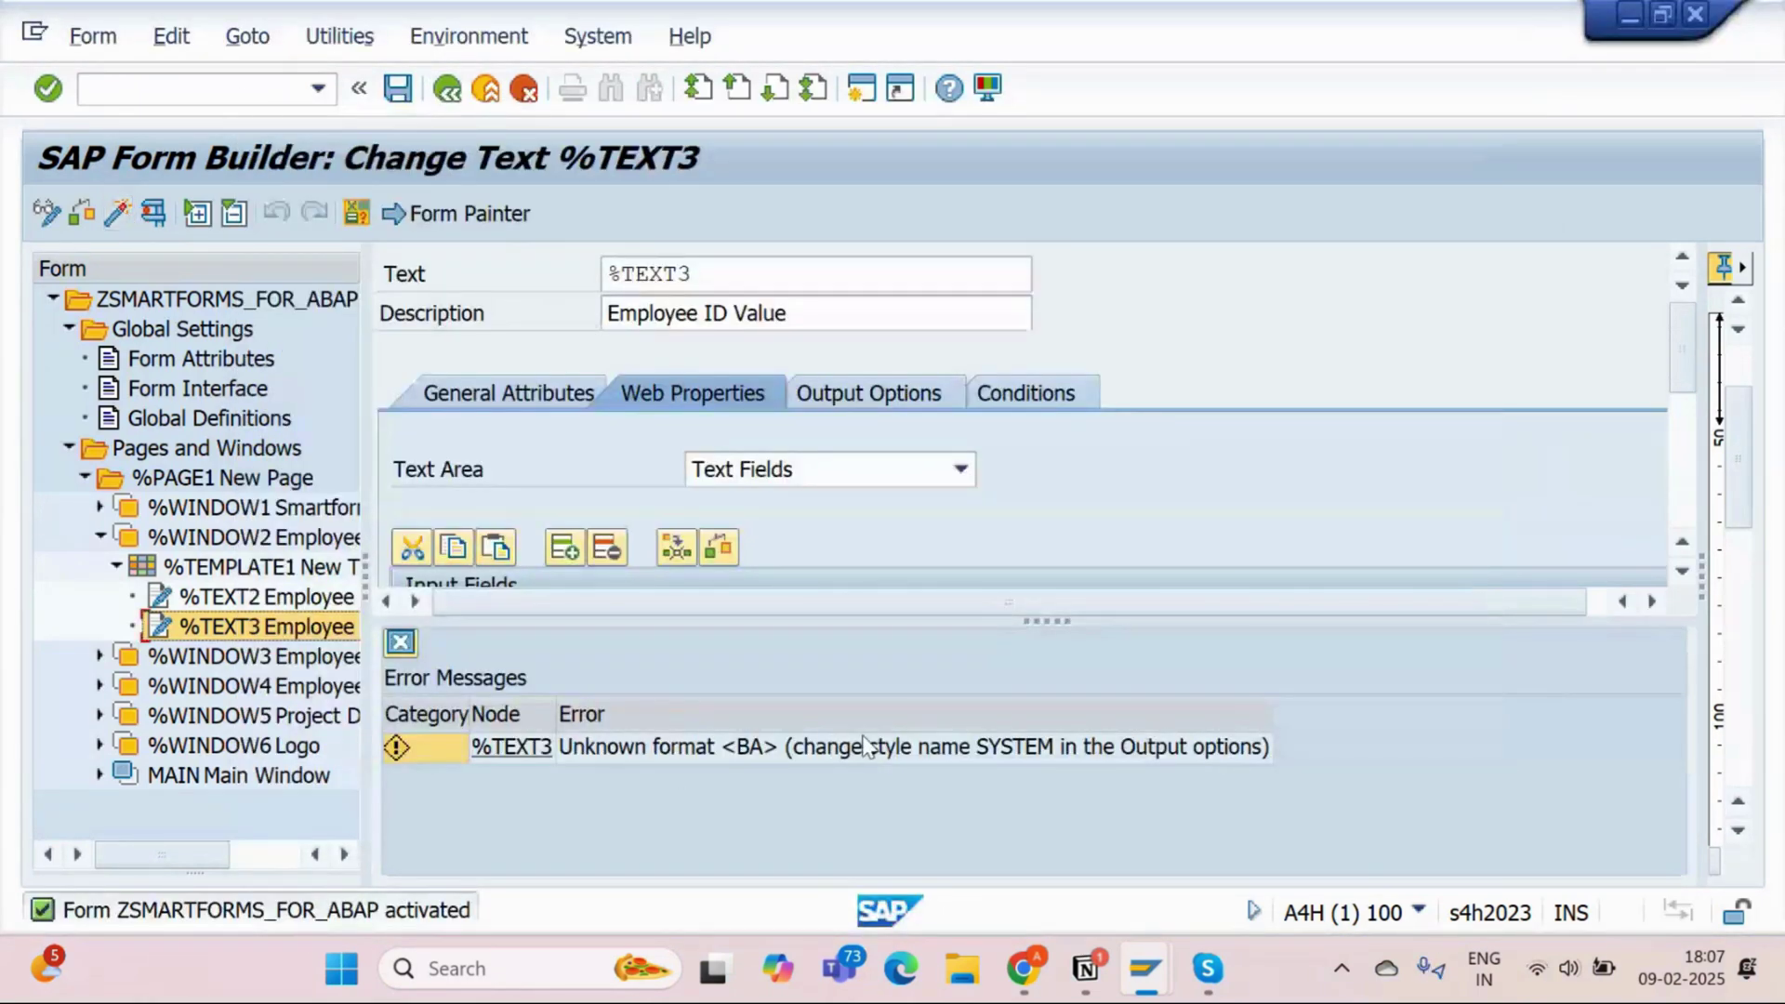
Assign style ZSMART_STYLE to text %TEXT3 in its output options and activate the form
{"action": "left_click", "coordinate": [890, 395]}
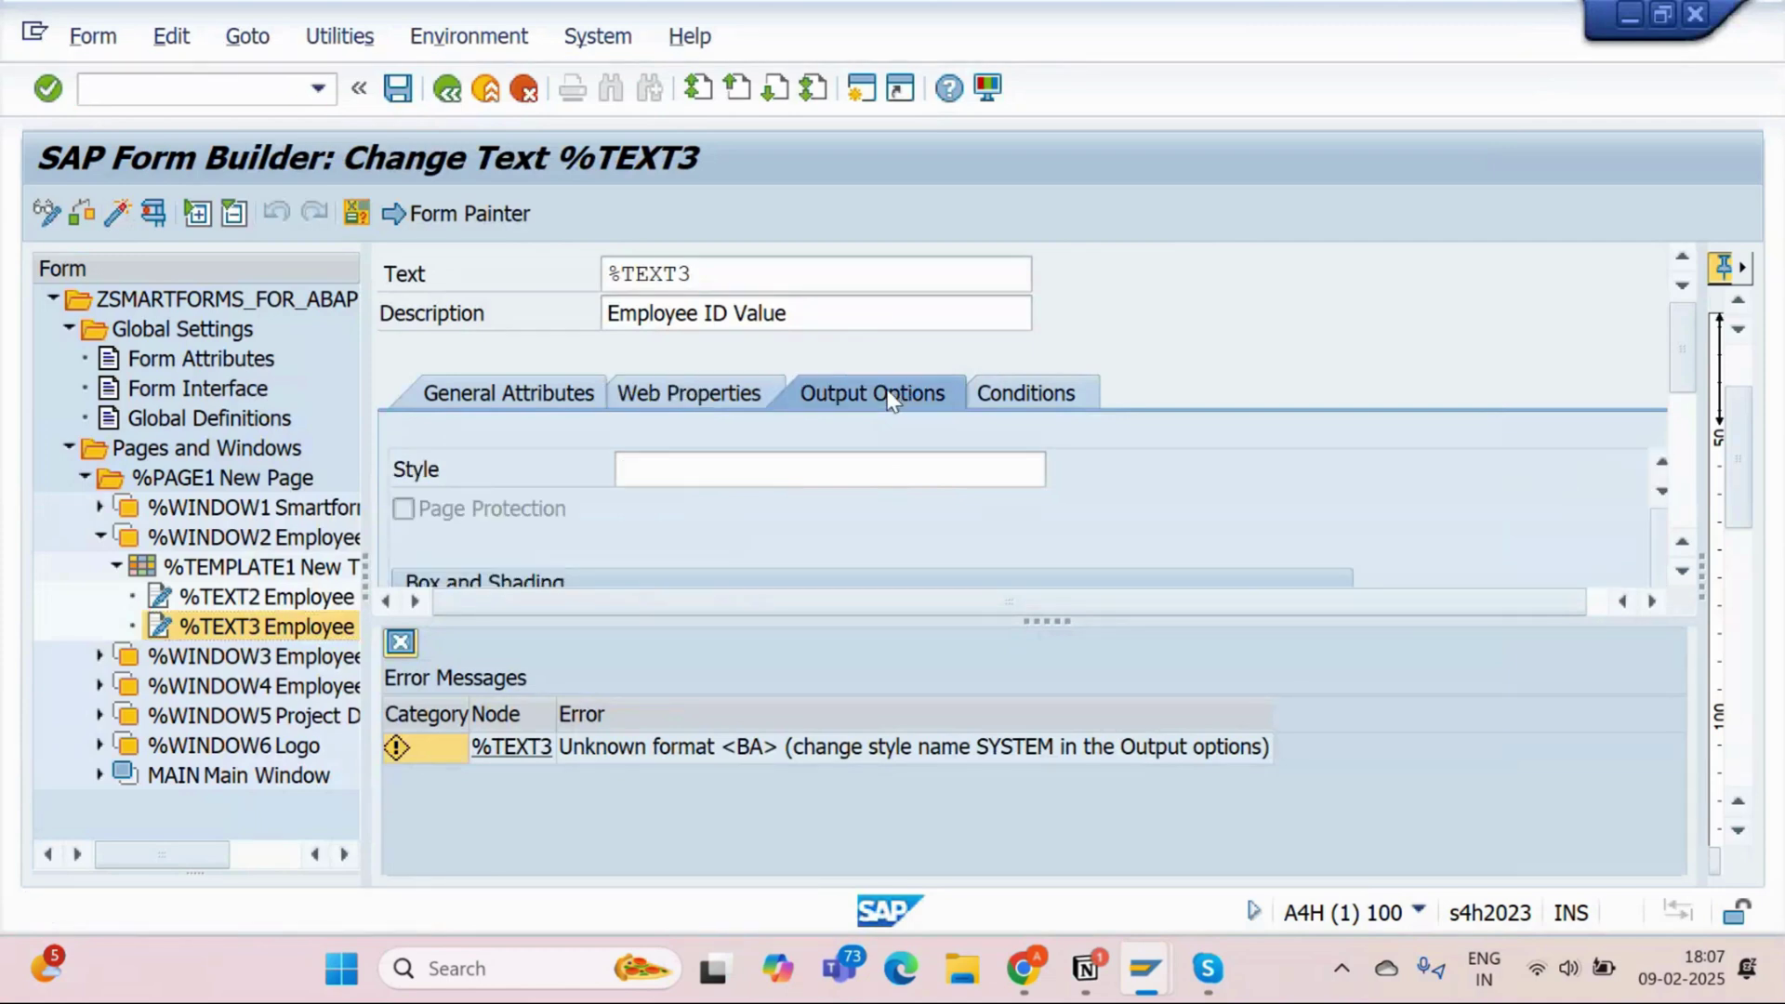
{"action": "left_click", "coordinate": [735, 470]}
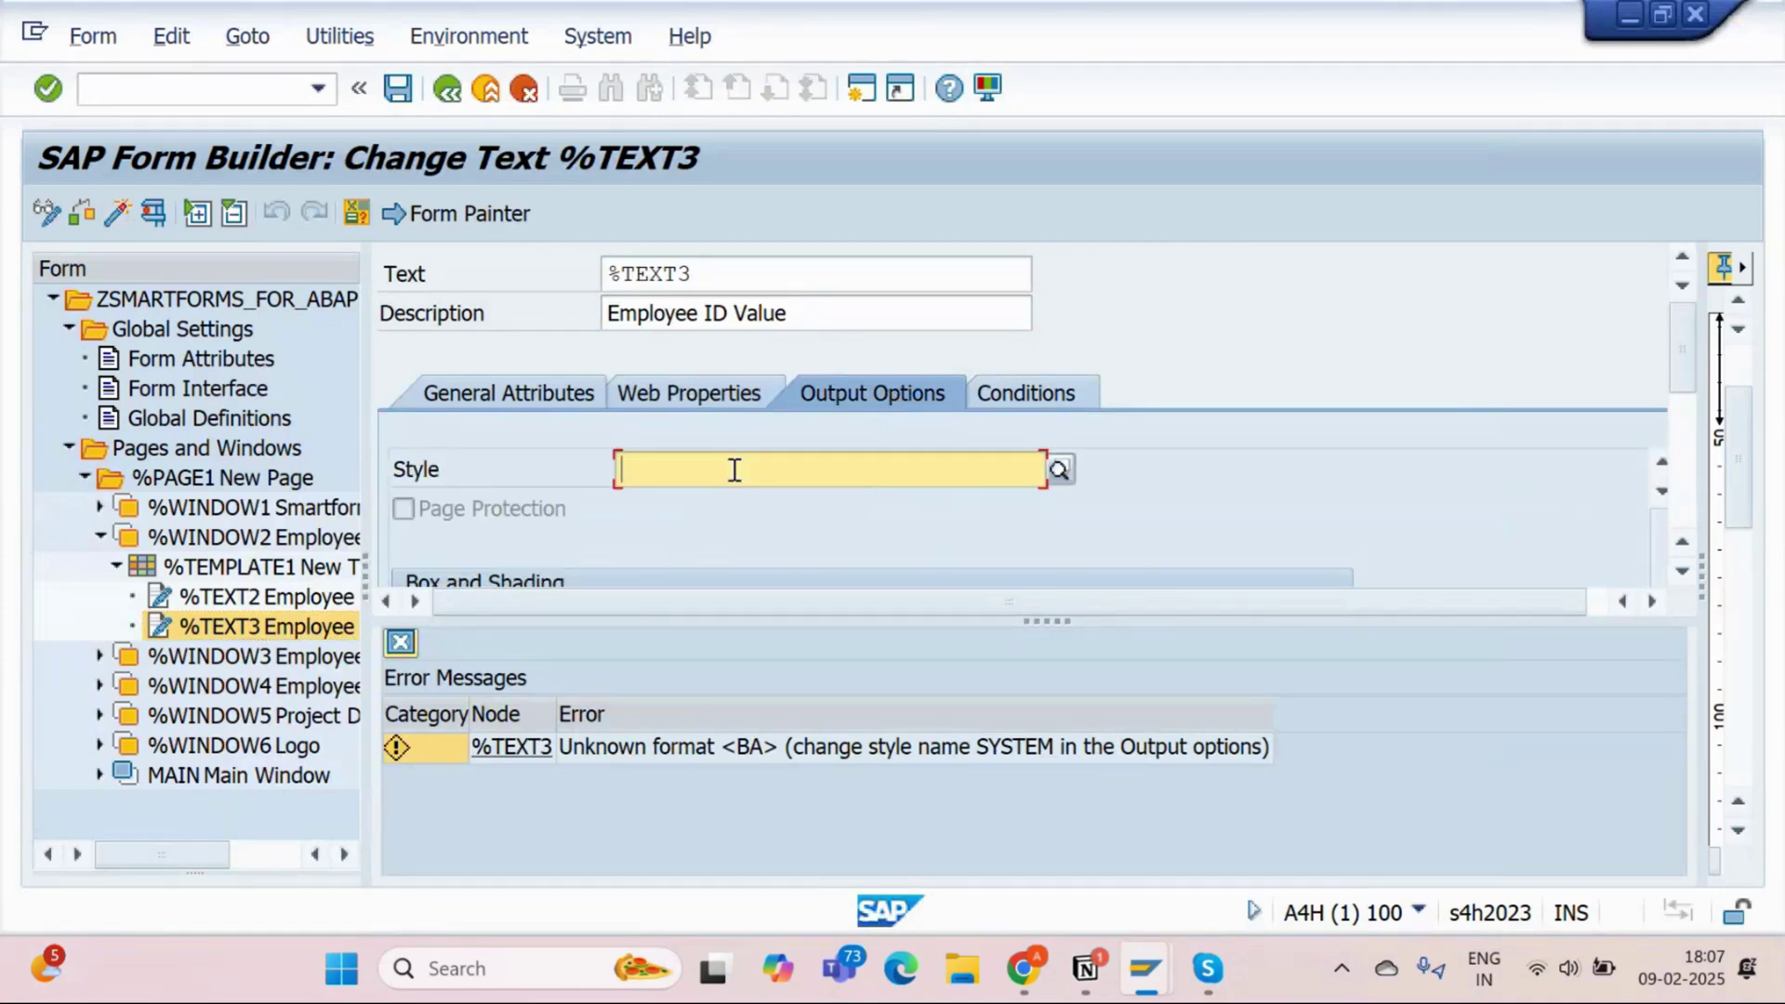
{"action": "key", "text": "alt+Tab"}
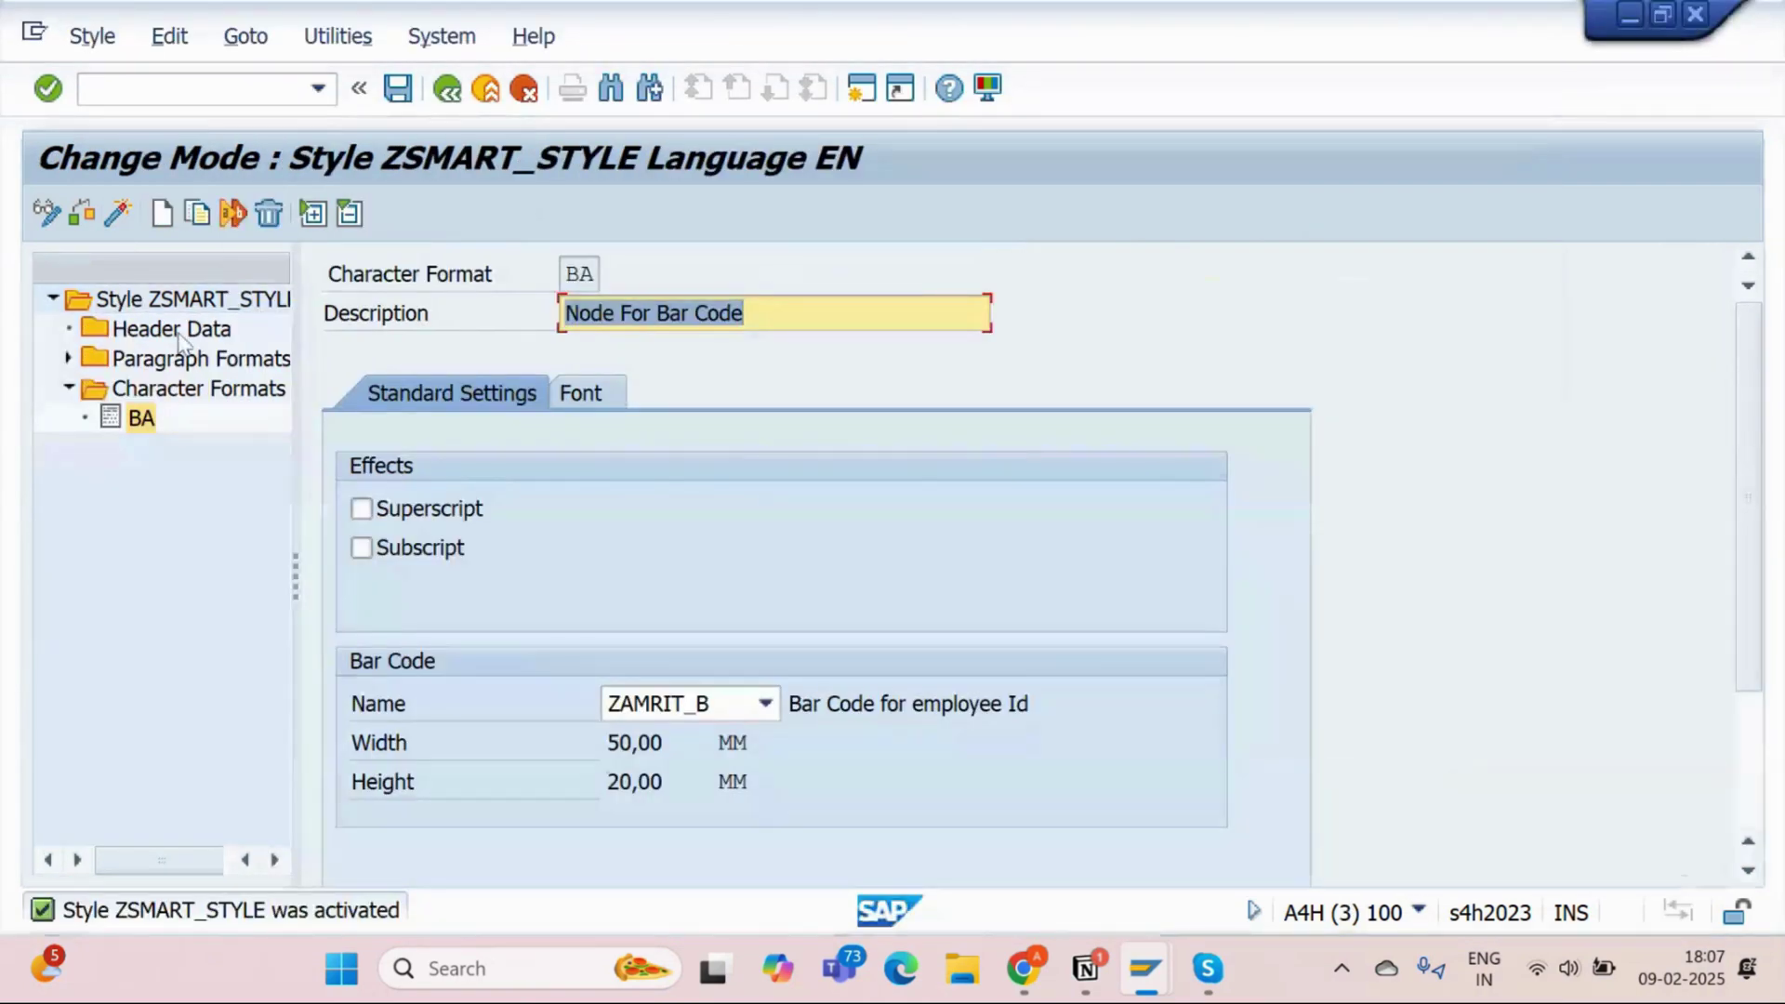
{"action": "double_click", "coordinate": [181, 303]}
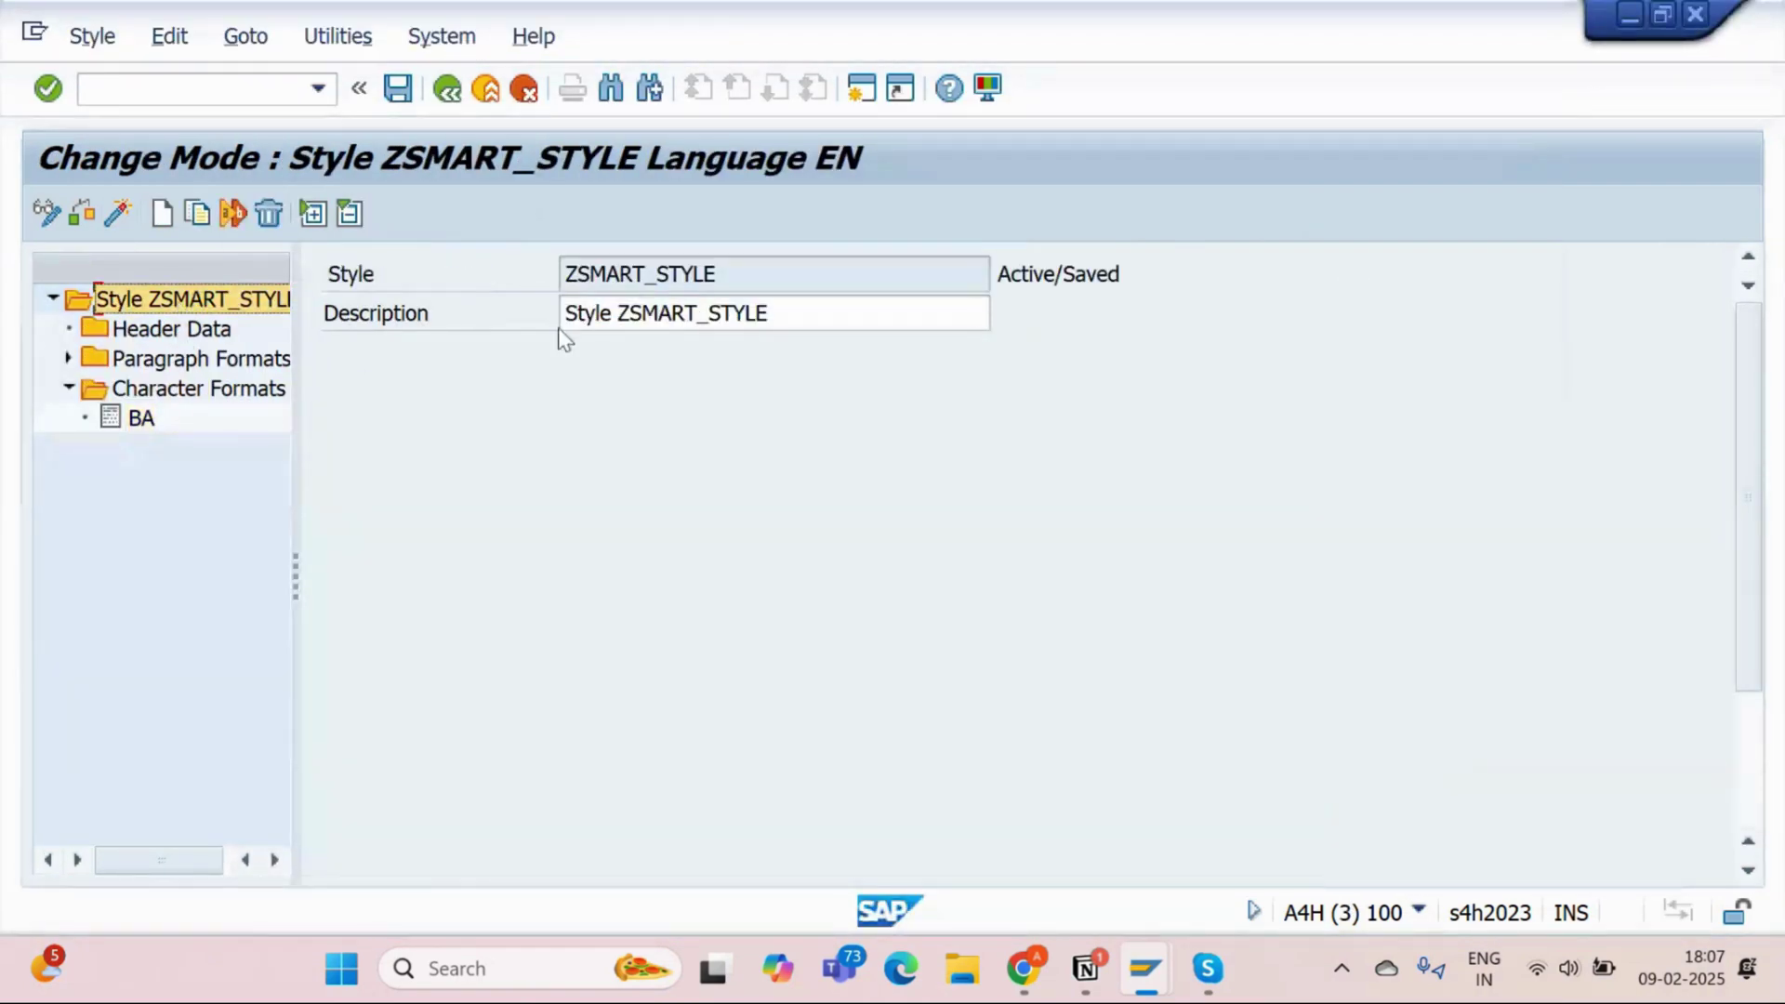
{"action": "left_click", "coordinate": [713, 273]}
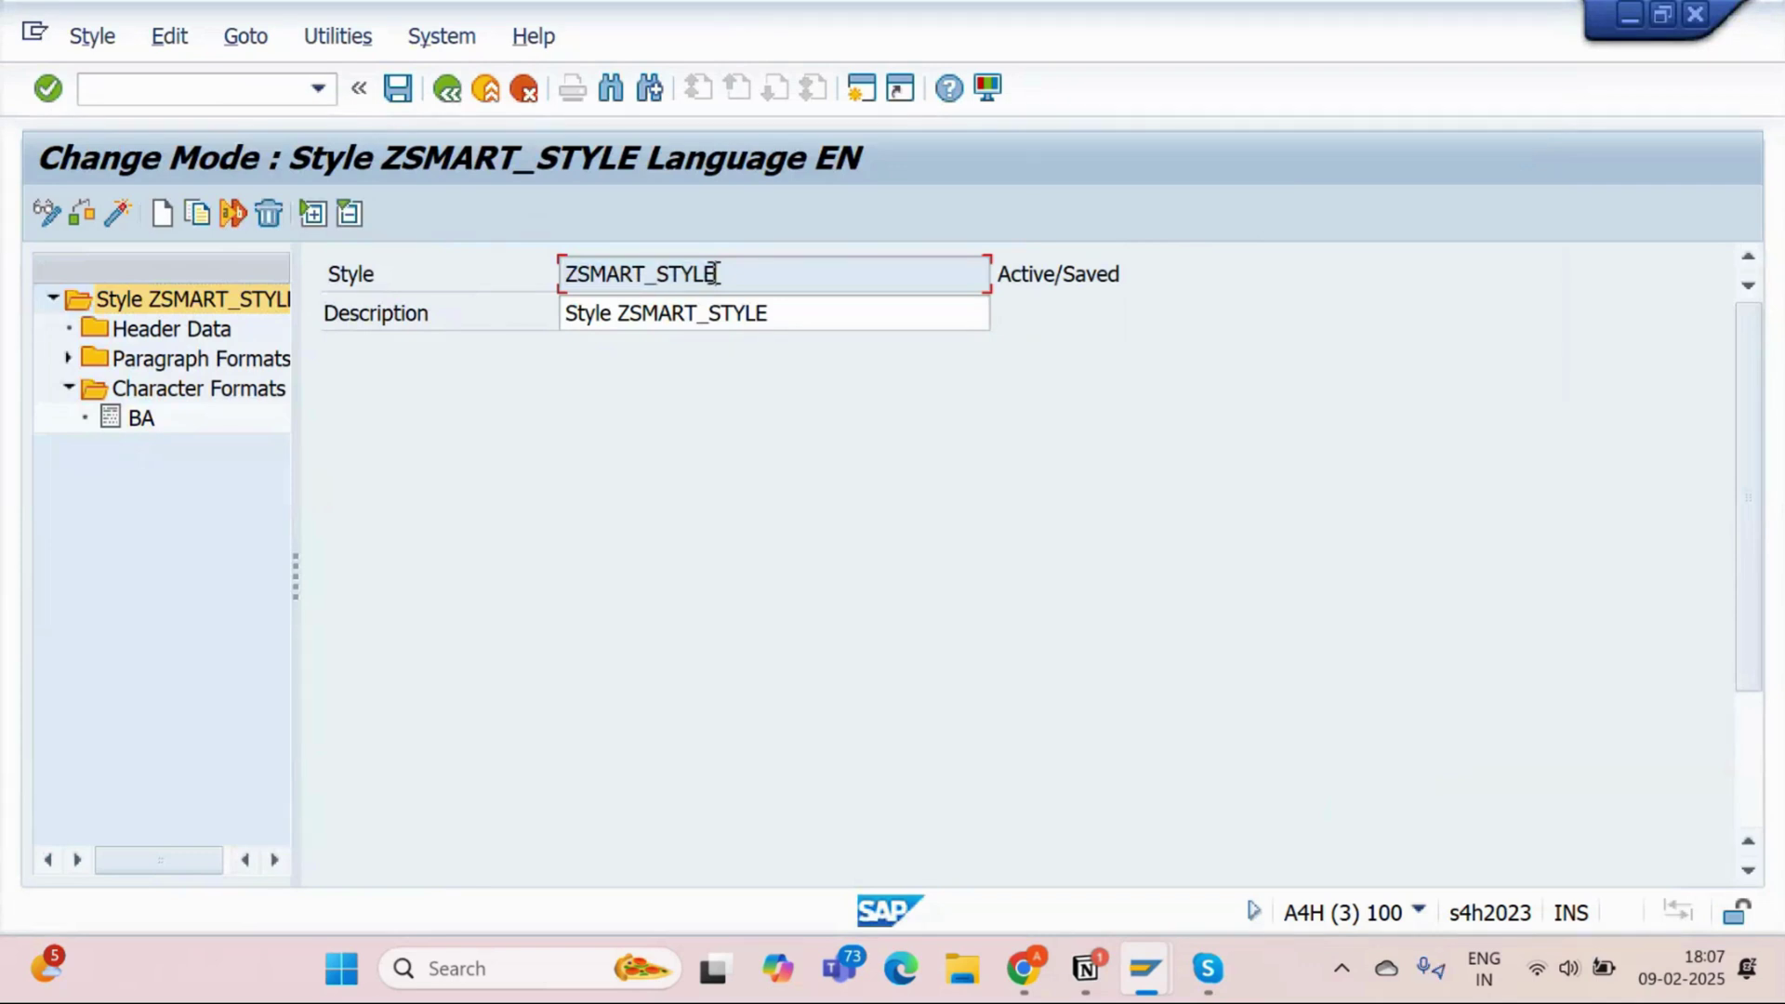
{"action": "key", "text": "alt+Tab"}
{"action": "type", "text": "ZSMART_STYLE"}
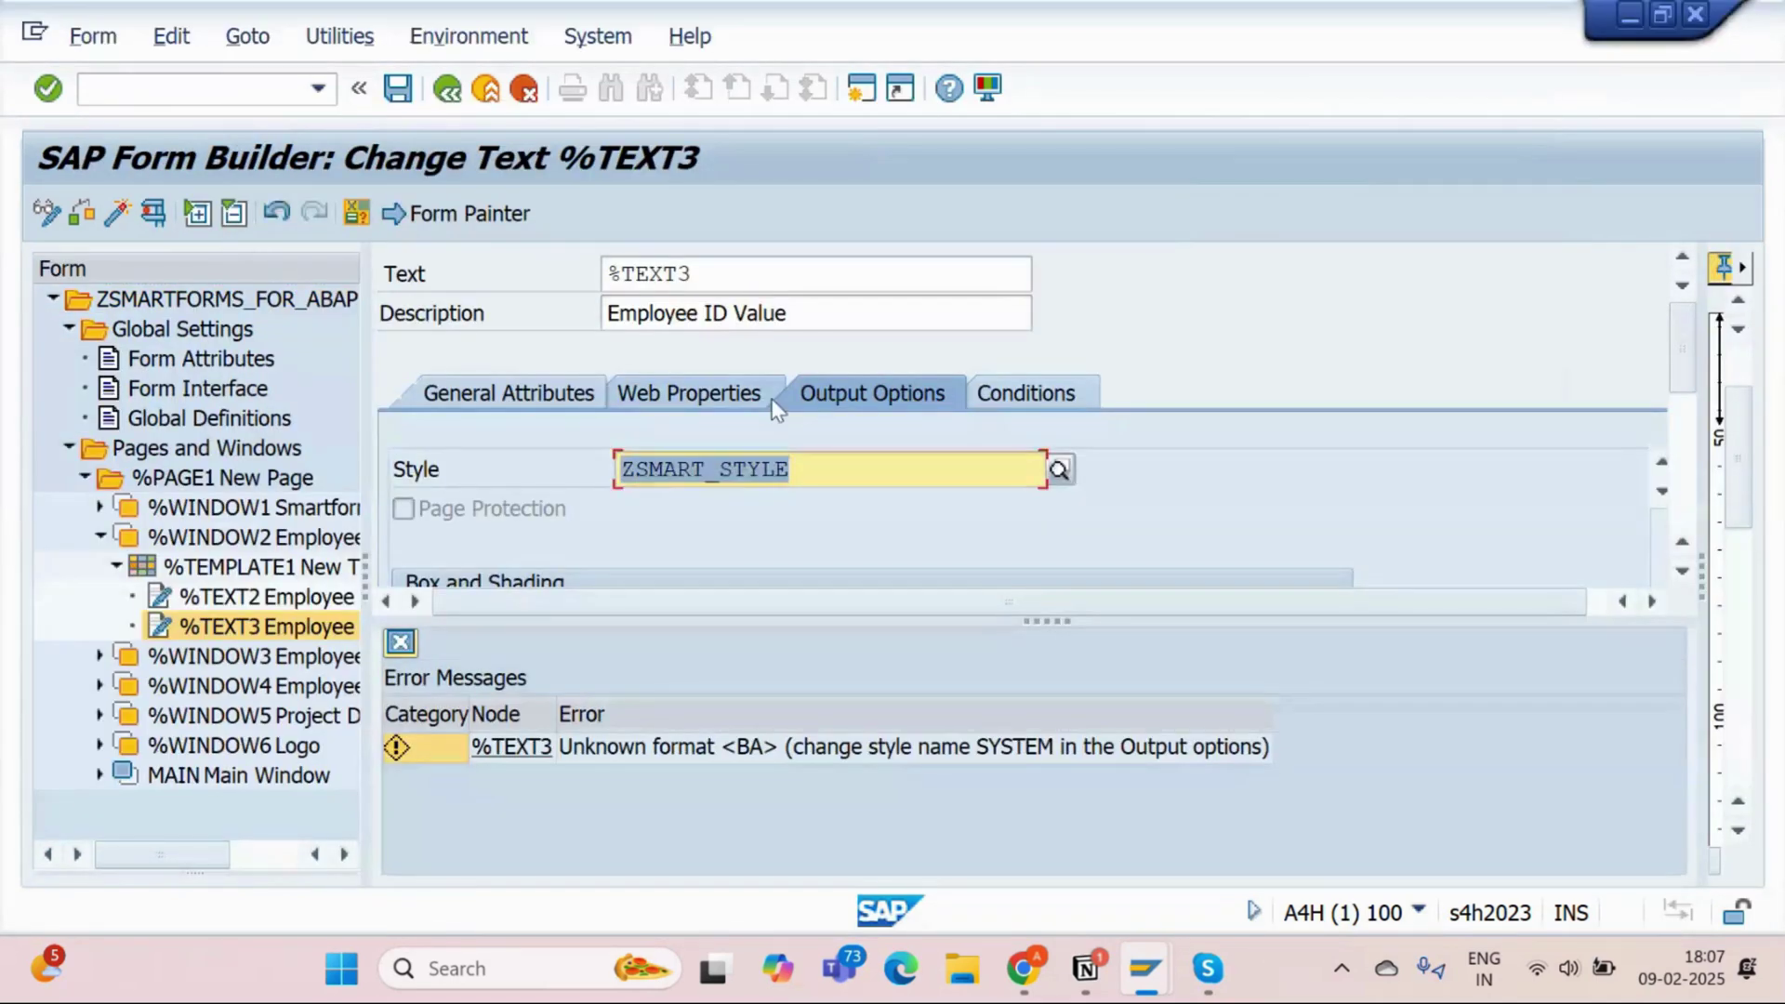
{"action": "left_click", "coordinate": [126, 206]}
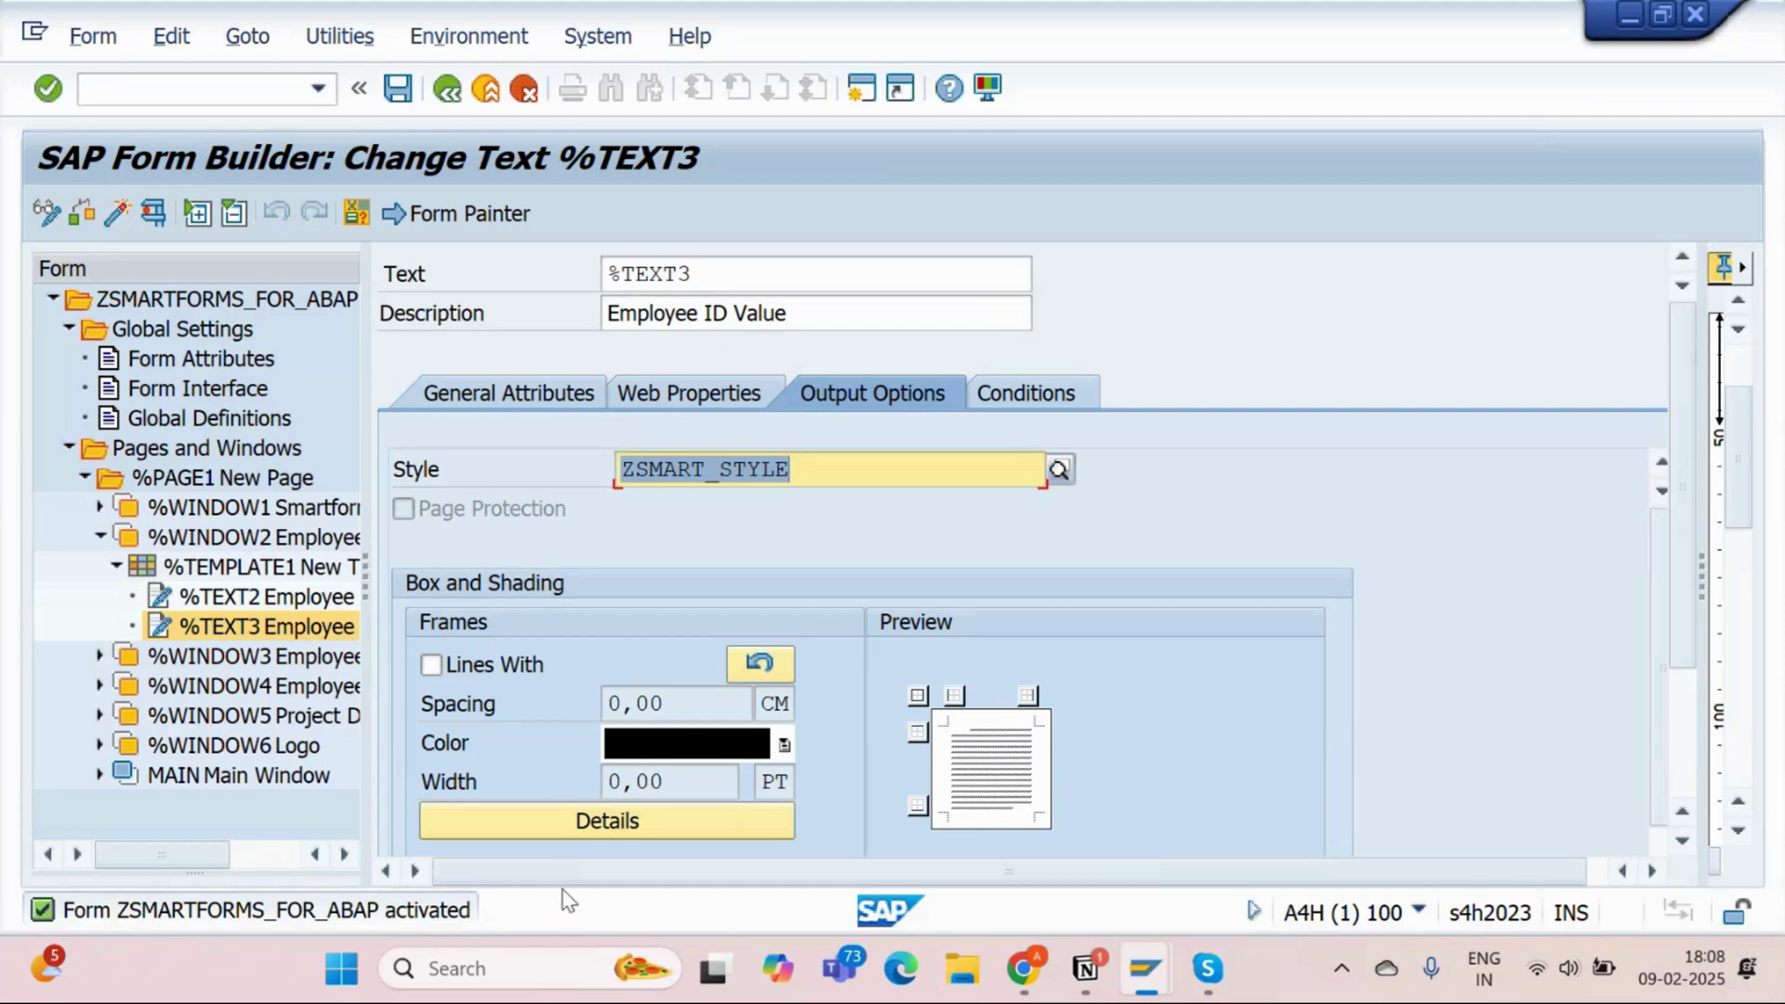
Switch to the print preview session, return to the Function Builder, and open the test screen for function module /1BCDWB/SF00000105
{"action": "key", "text": "alt+Tab"}
{"action": "key", "text": "alt+Tab"}
{"action": "key", "text": "alt+Tab"}
{"action": "key", "text": "alt+Tab"}
{"action": "key", "text": "alt+Tab"}
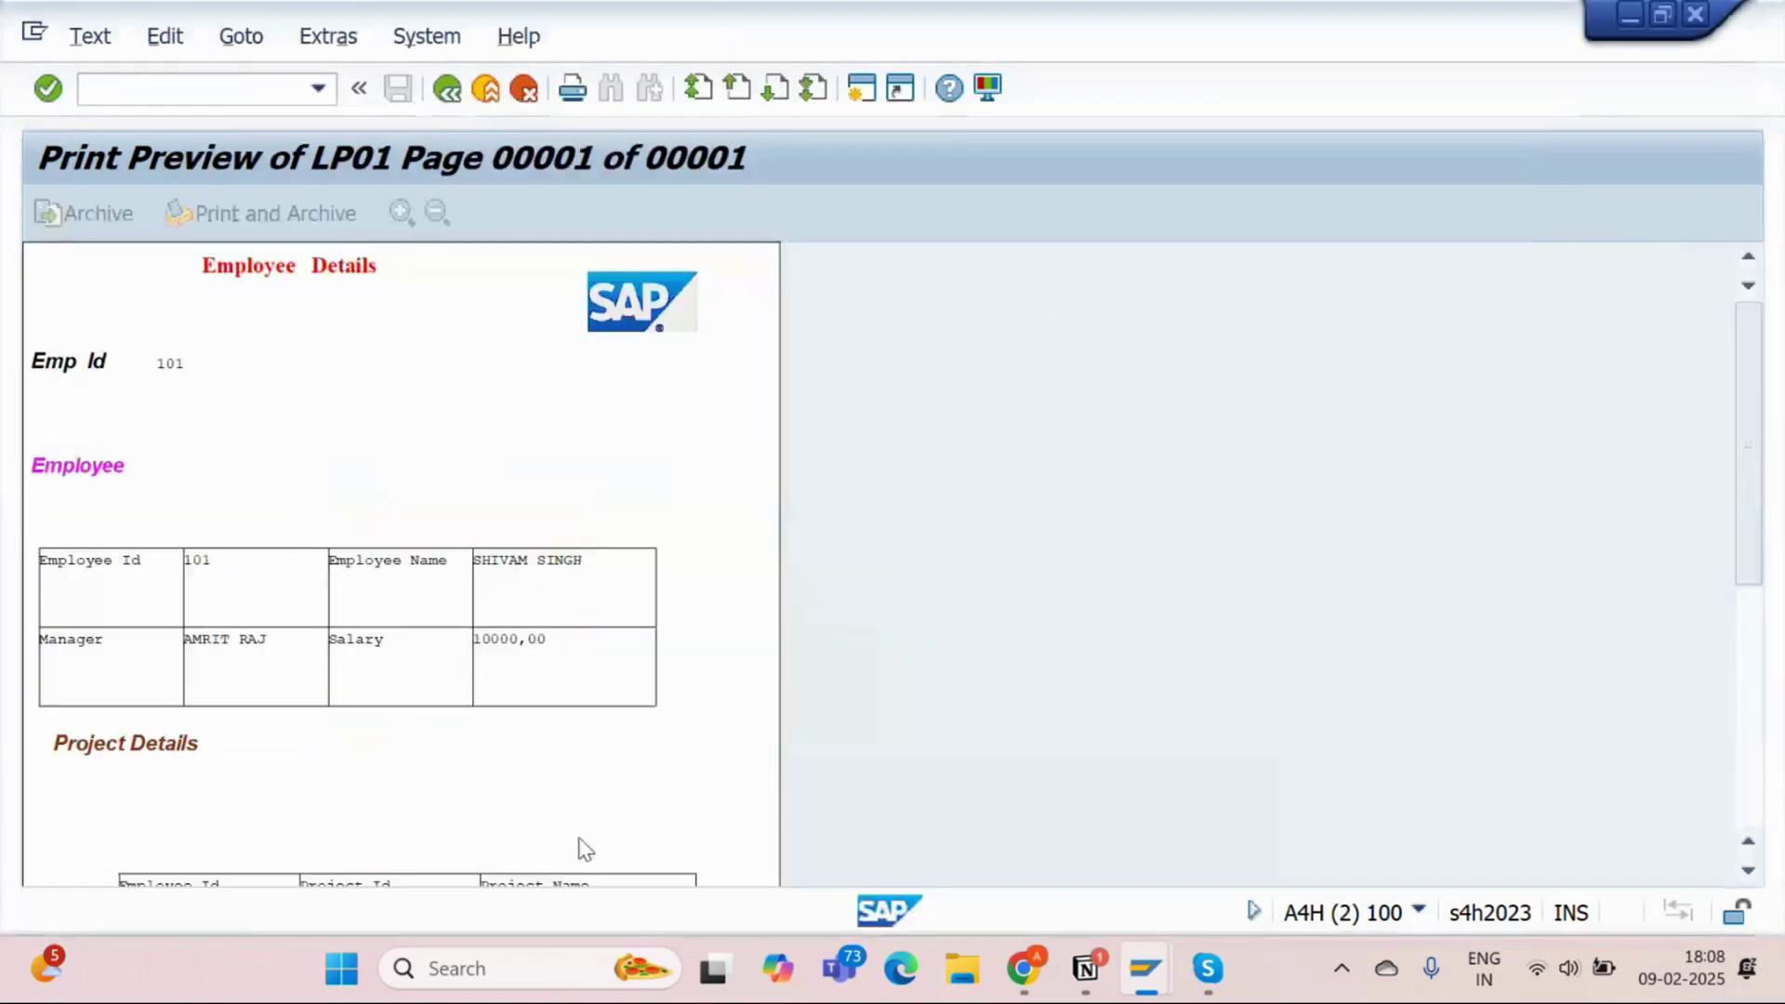
{"action": "left_click", "coordinate": [460, 97]}
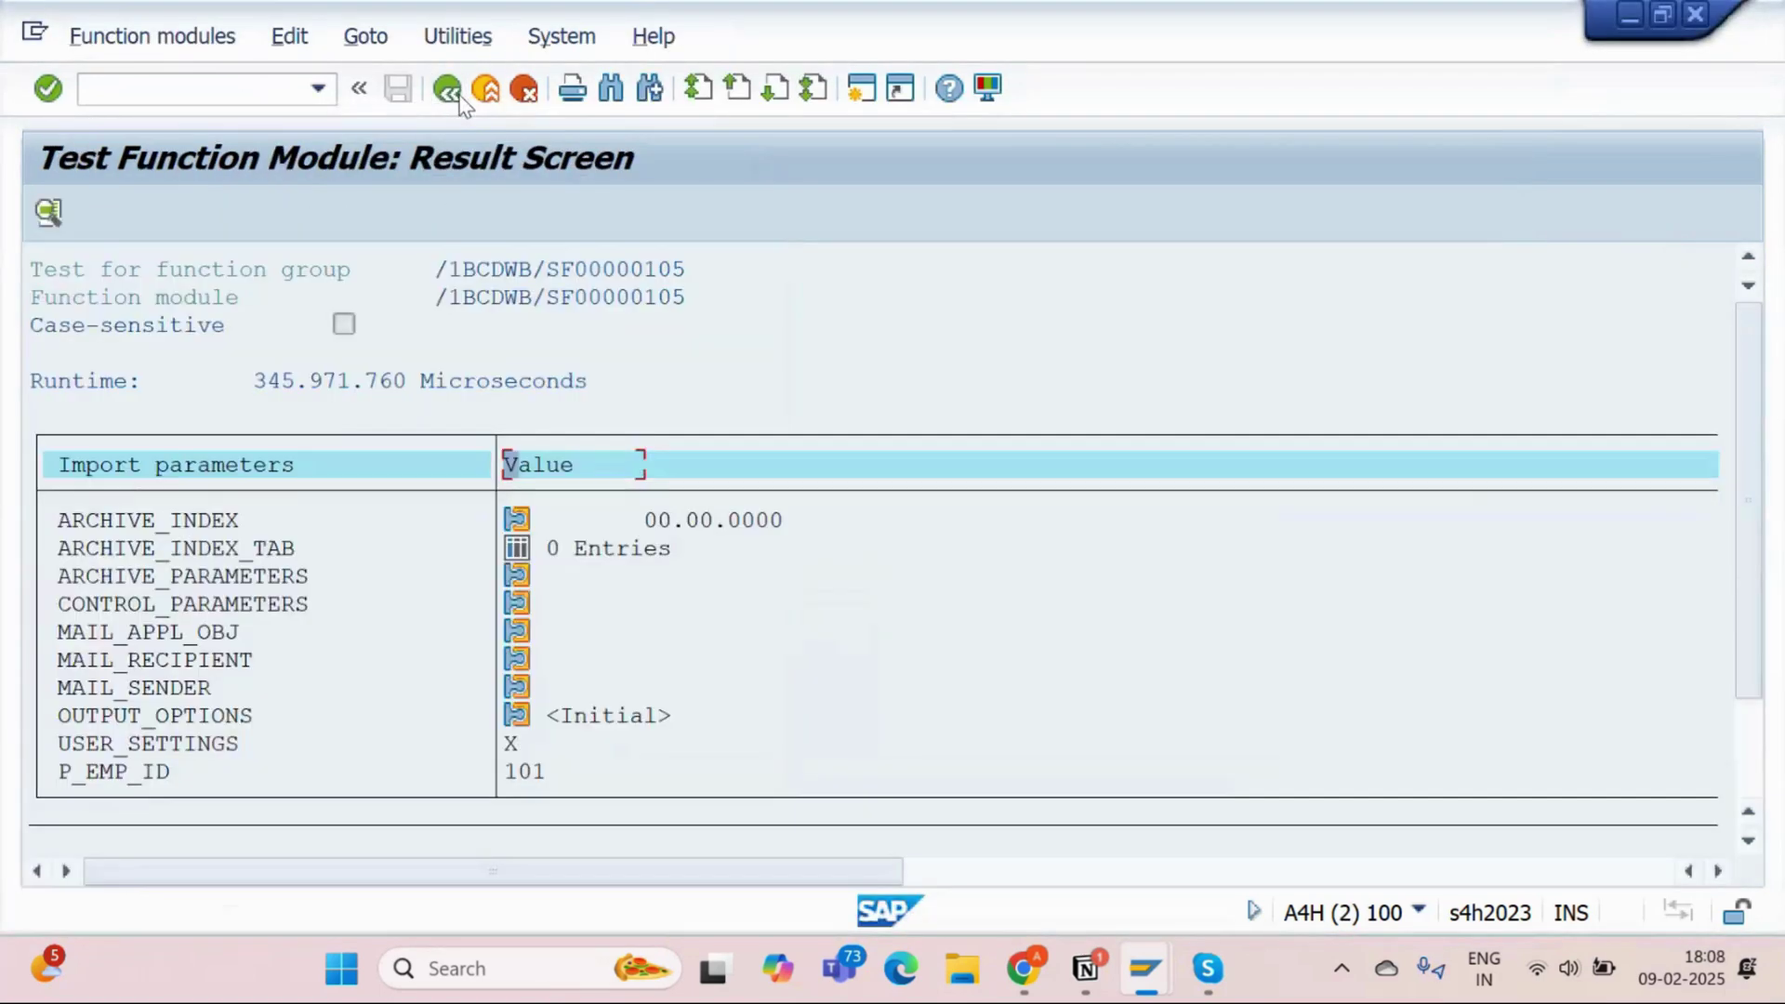
{"action": "left_click", "coordinate": [460, 96]}
{"action": "left_click", "coordinate": [459, 97]}
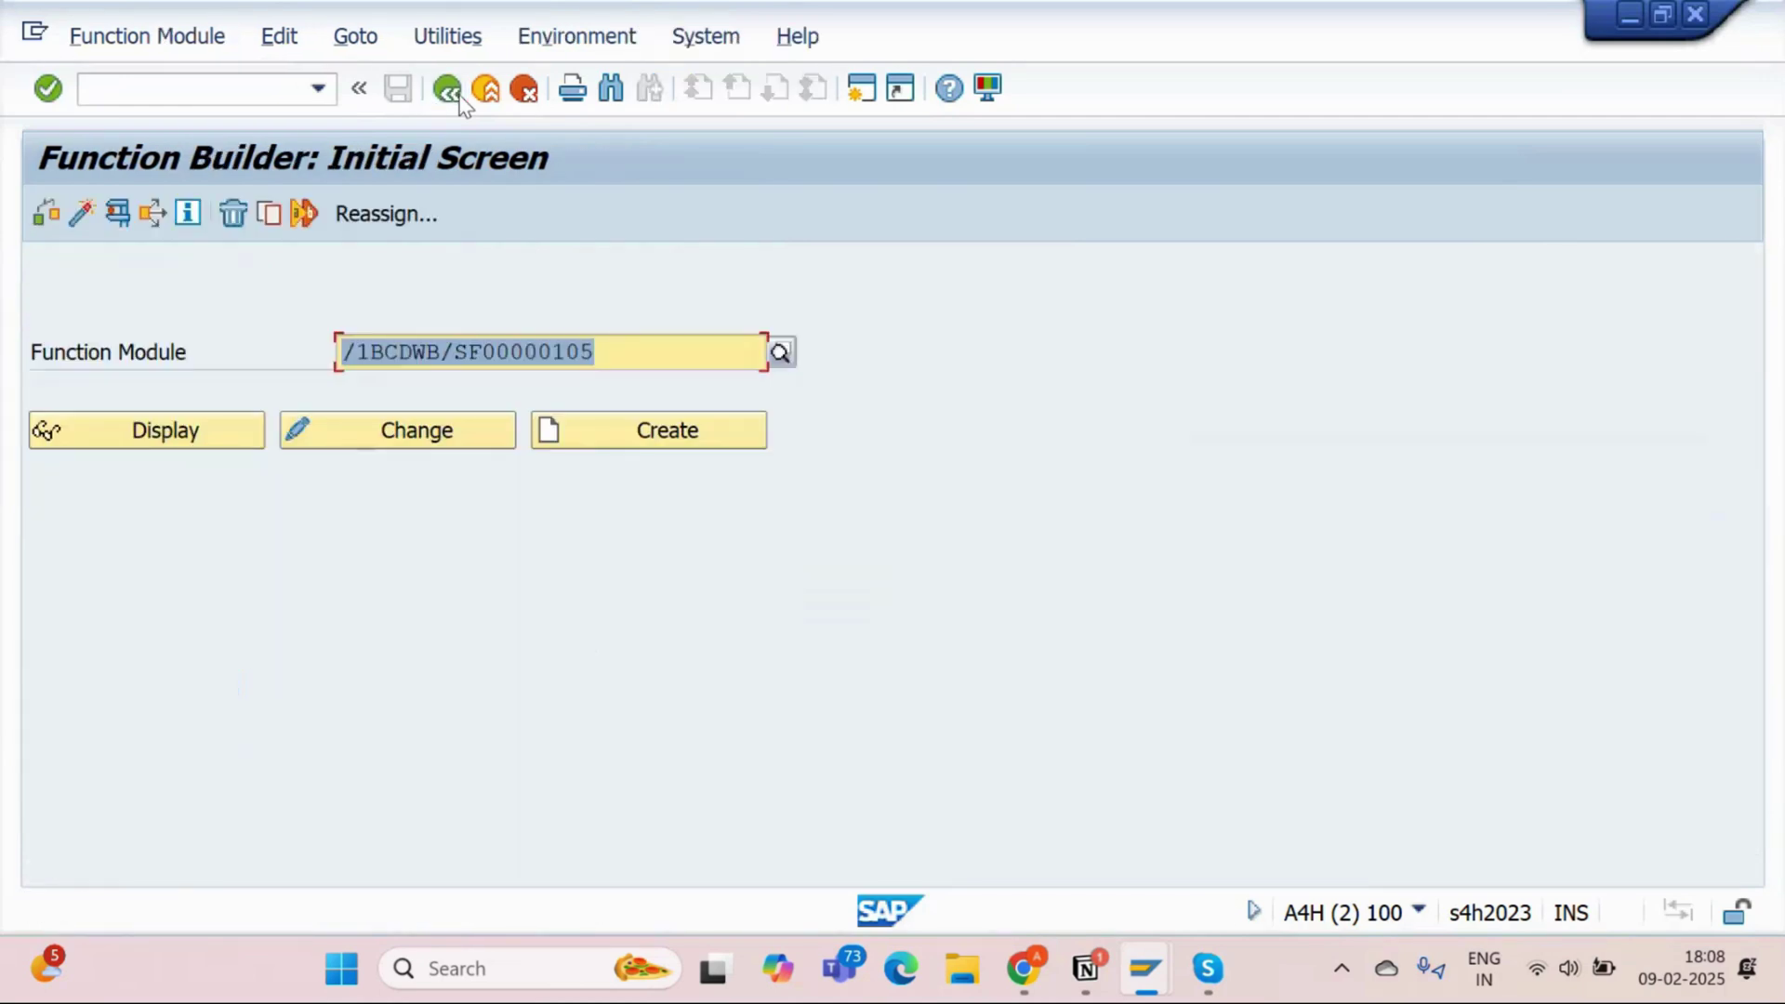
{"action": "key", "text": "F8"}
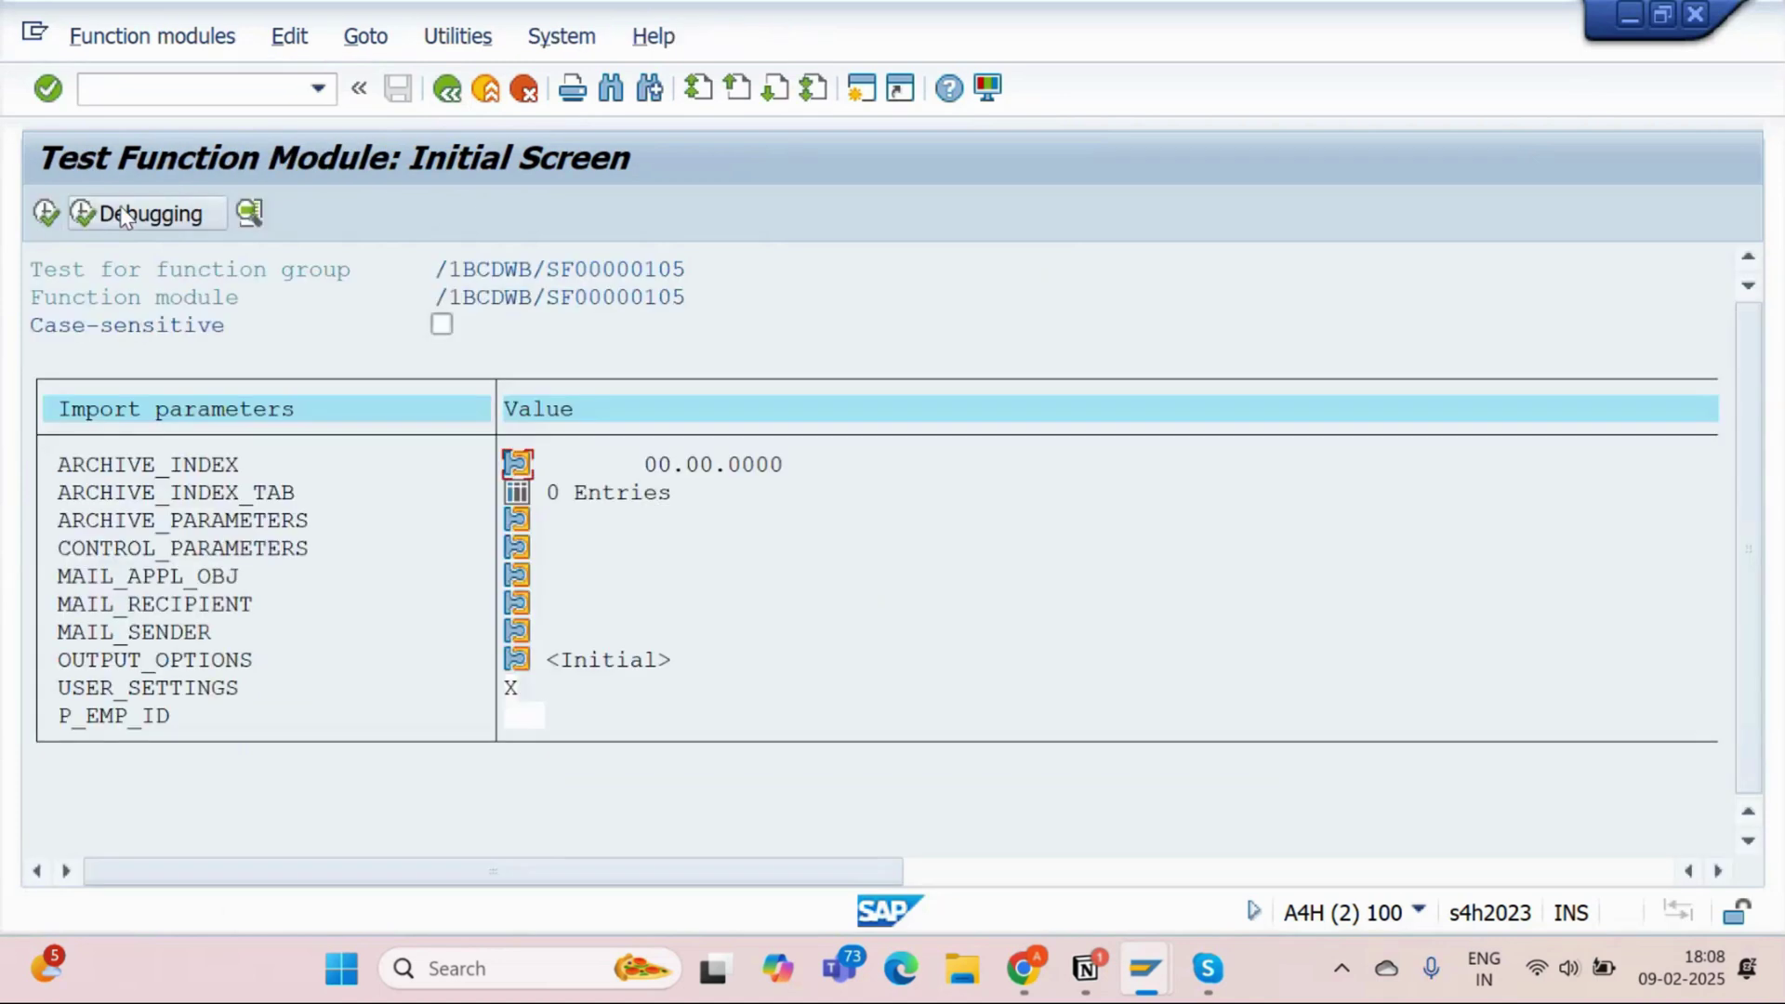
Run the function module with an employee ID for P_EMP_ID and show the print preview for output device LP01
{"action": "left_click", "coordinate": [523, 719]}
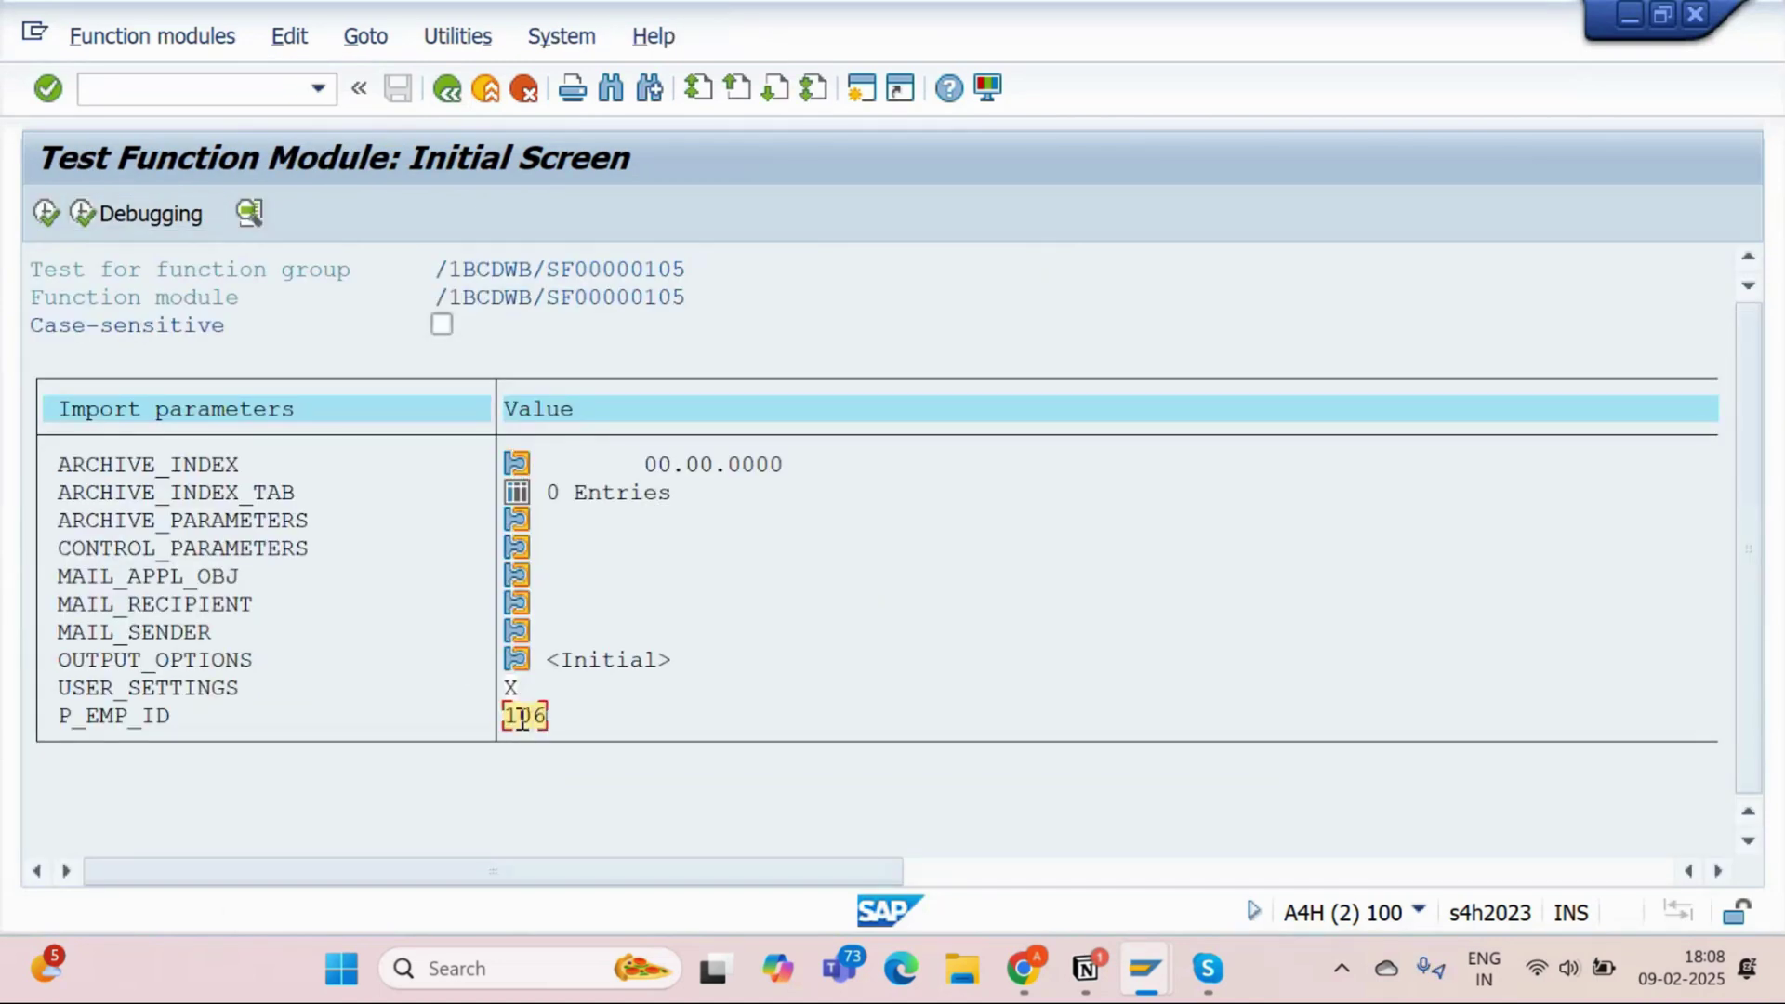
{"action": "type", "text": "105"}
{"action": "left_click", "coordinate": [47, 213]}
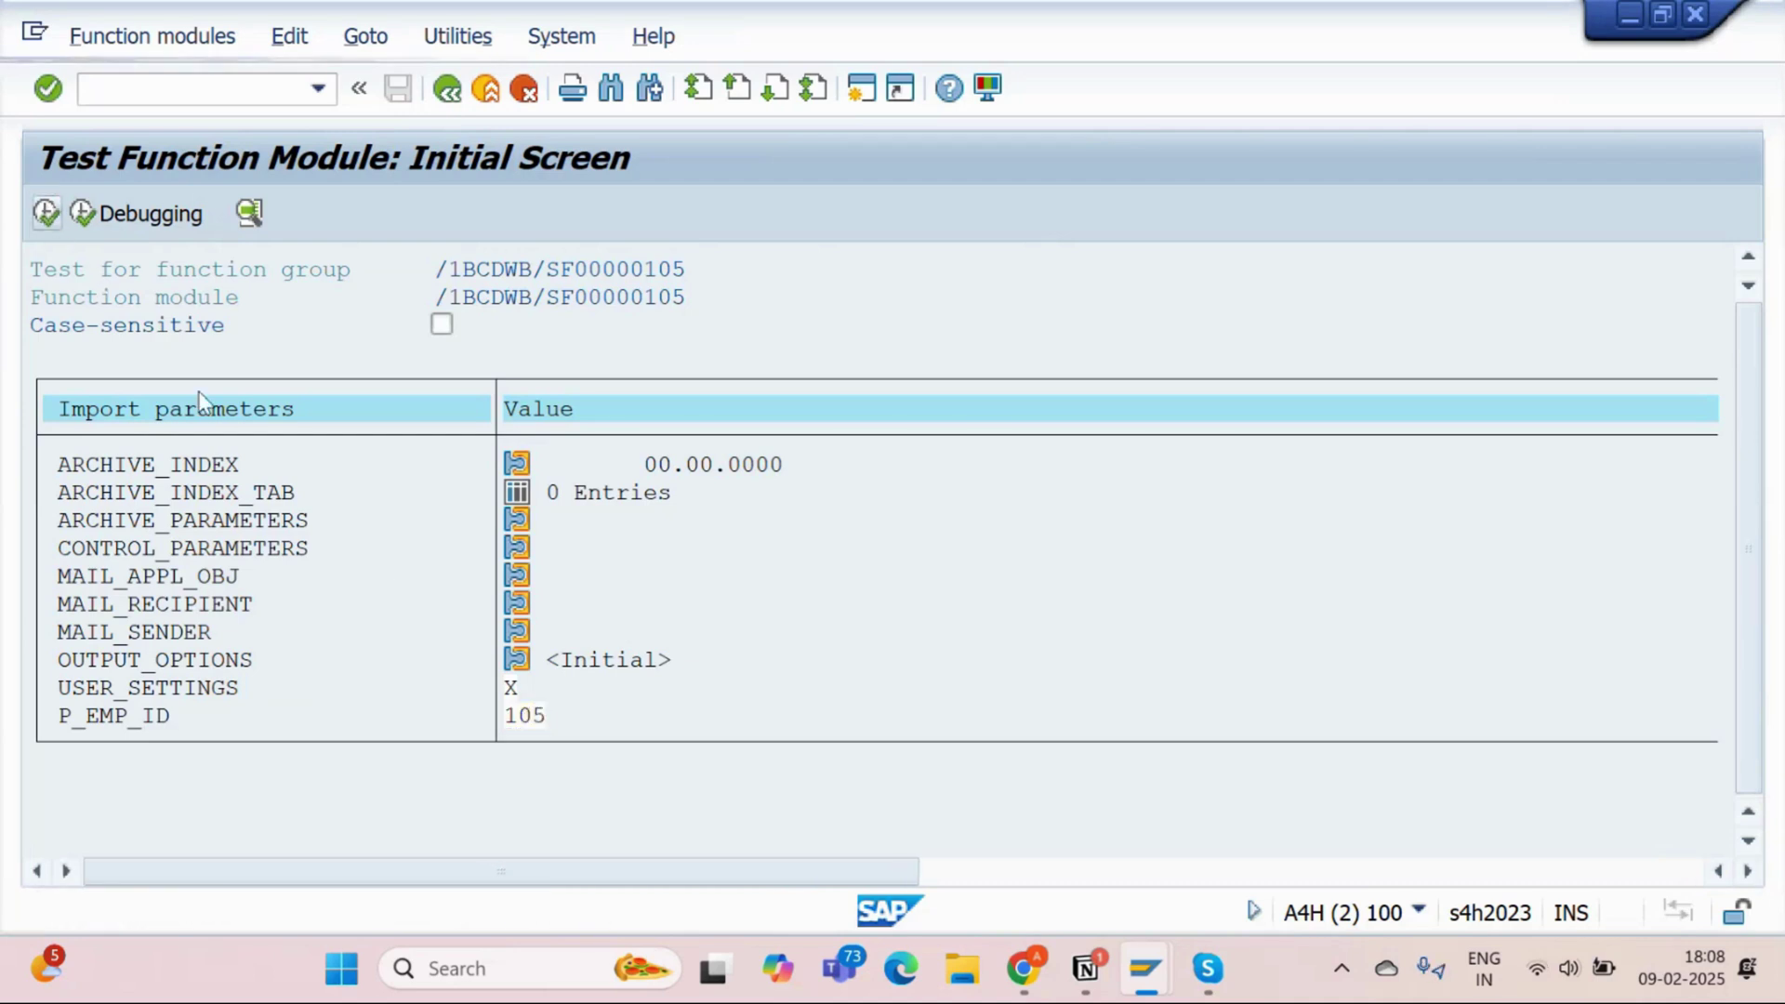
{"action": "type", "text": "lp01"}
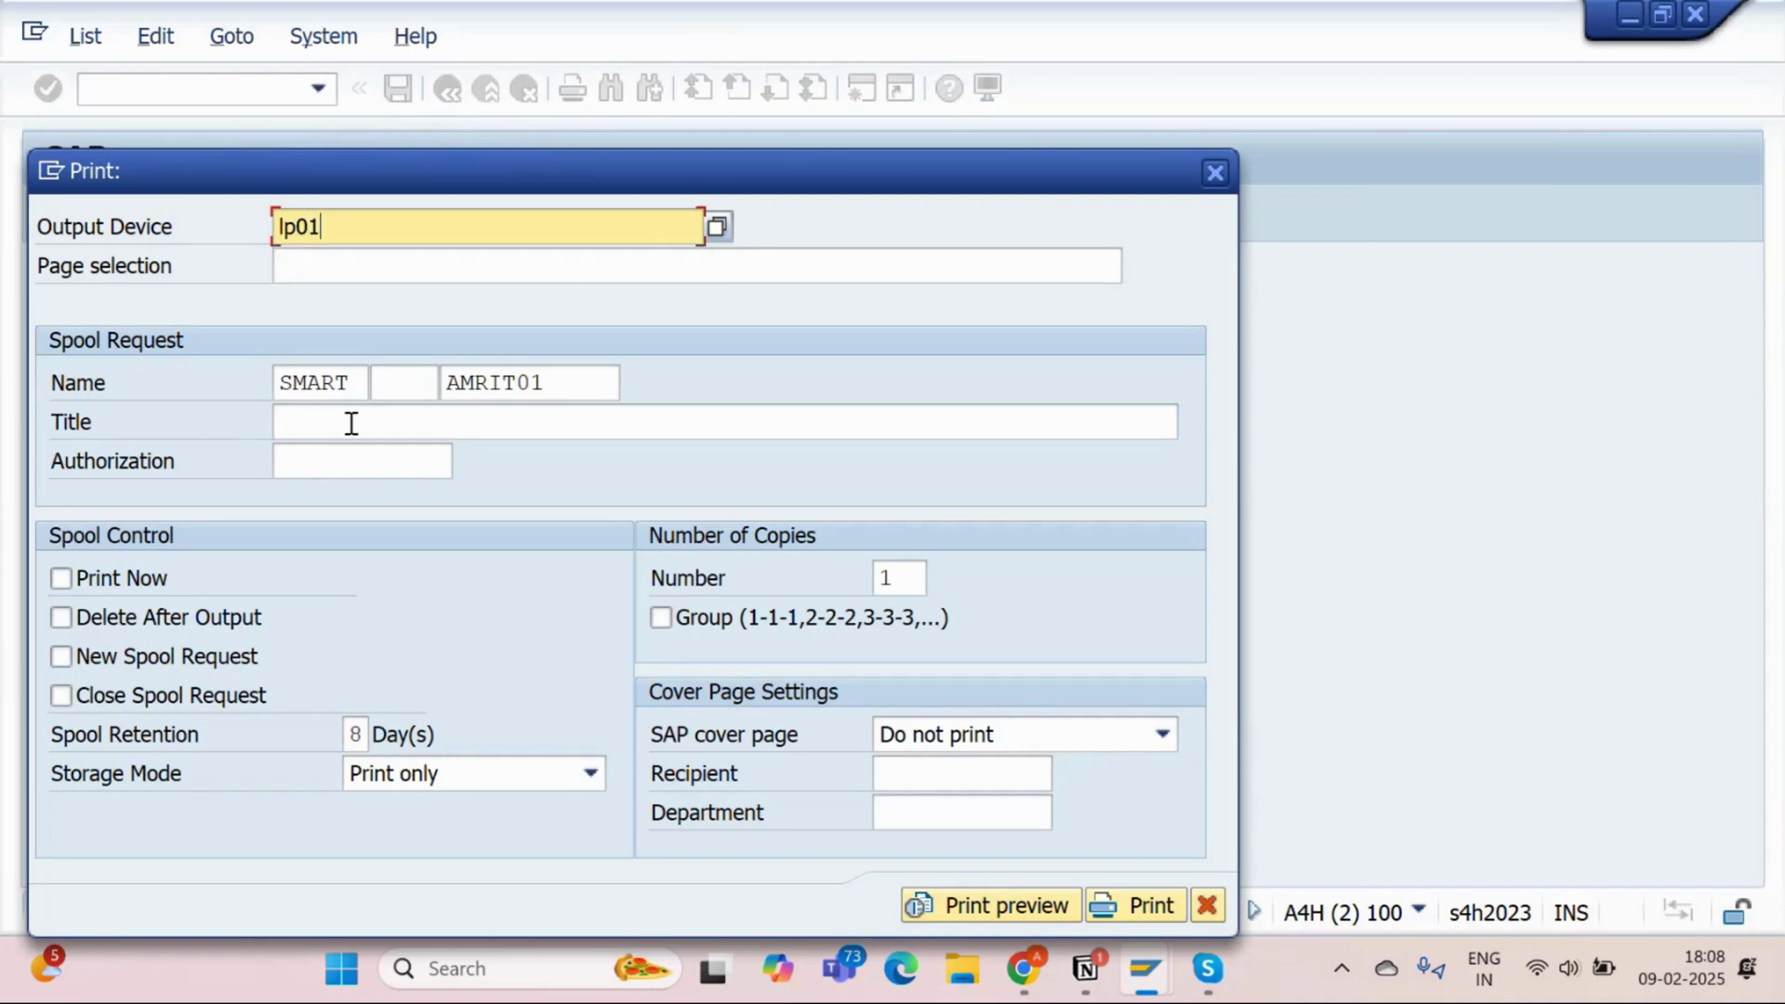
{"action": "left_click", "coordinate": [960, 907]}
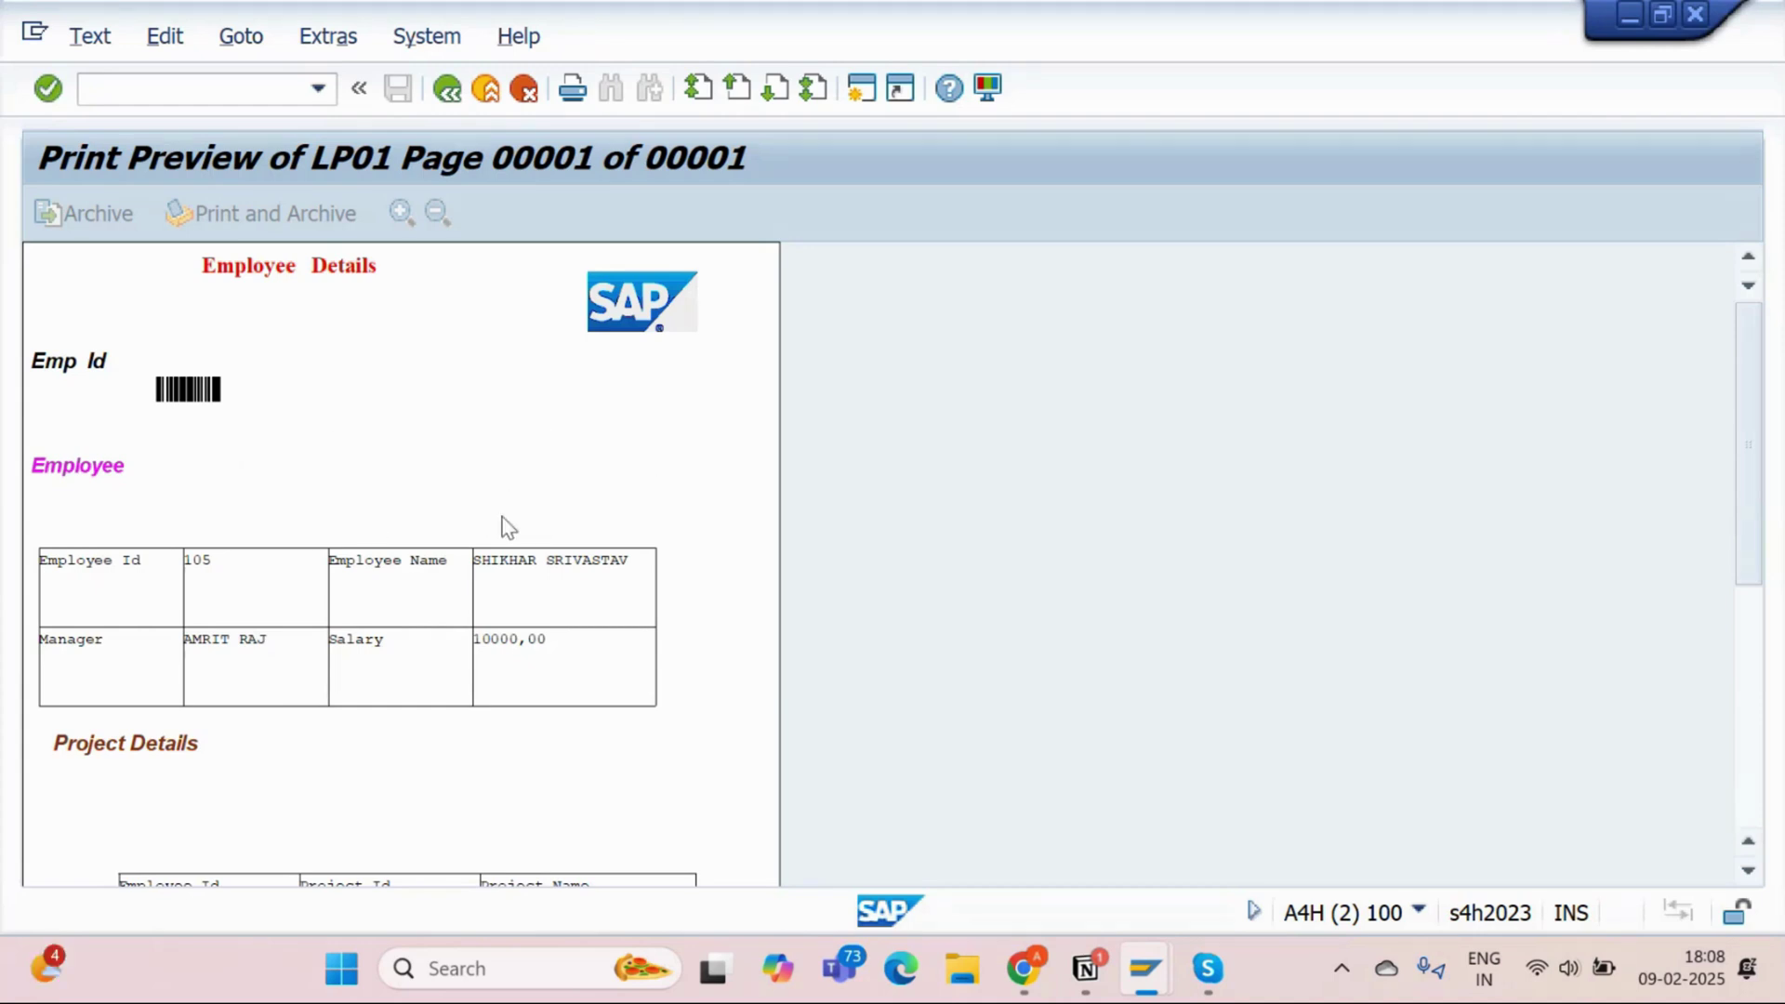
Examine the previewed form, checking the Emp Id bar code, the employee table and the project details
{"action": "scroll", "coordinate": [548, 651], "scroll_direction": "down", "scroll_amount": 3}
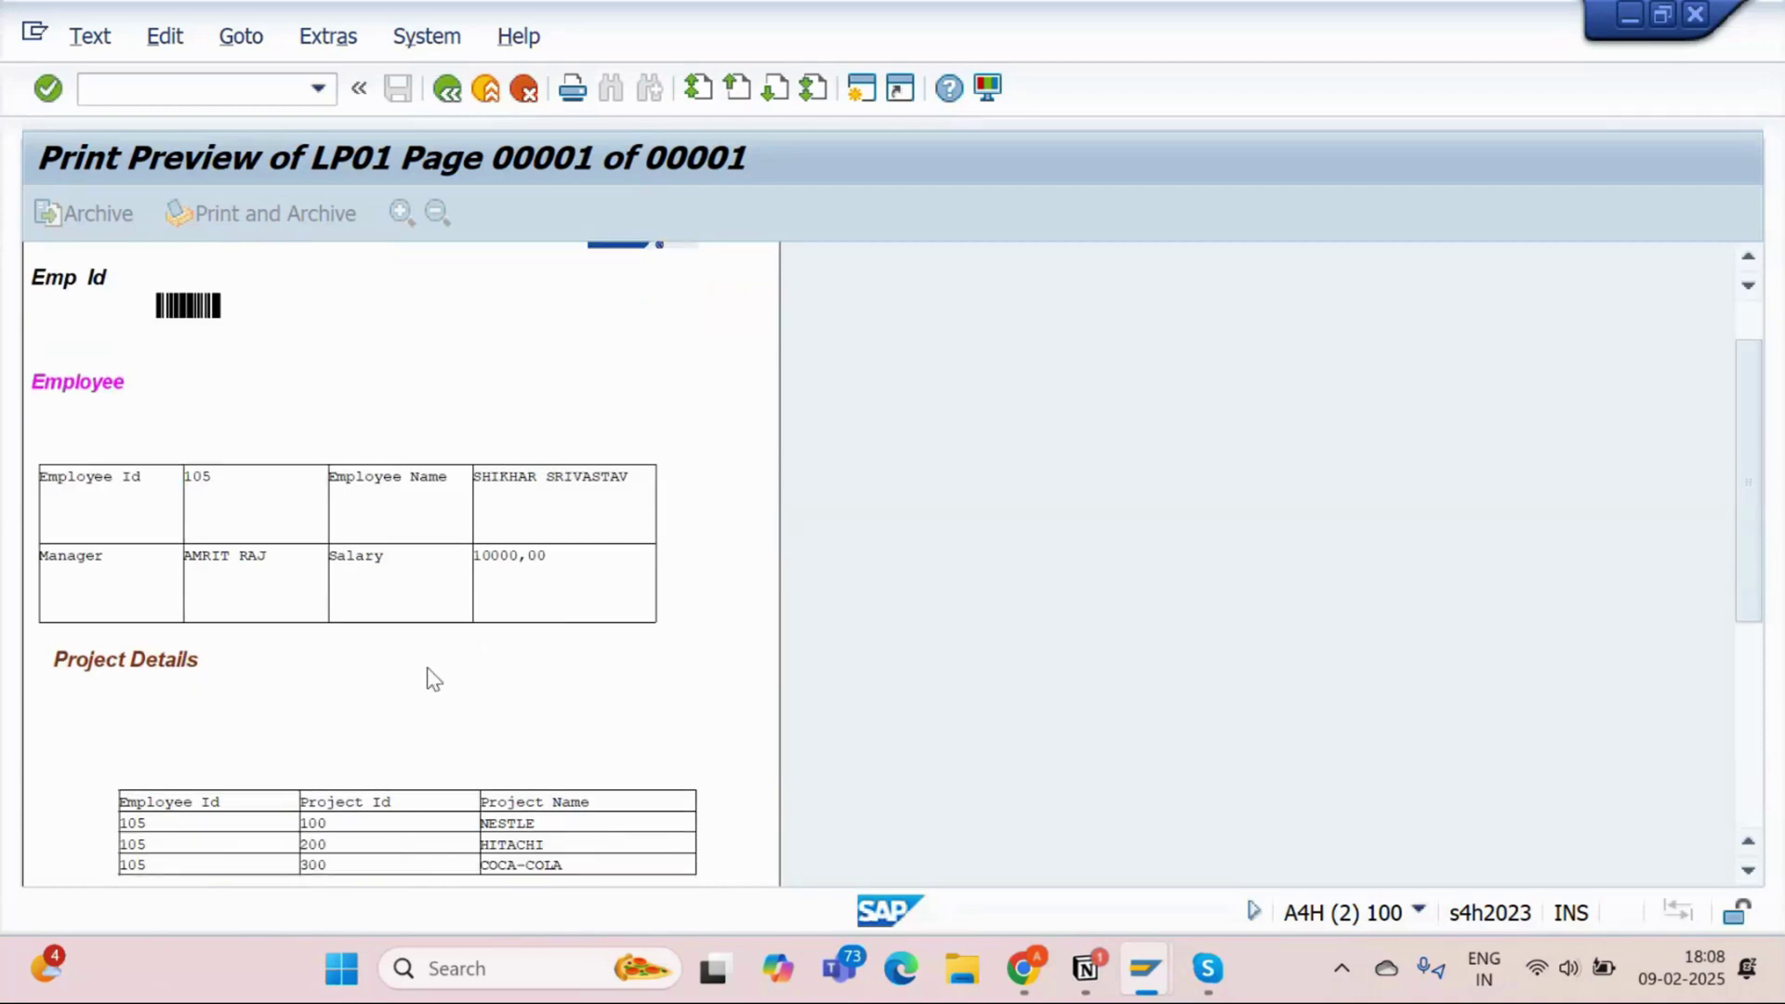
{"action": "scroll", "coordinate": [432, 681], "scroll_direction": "up", "scroll_amount": 3}
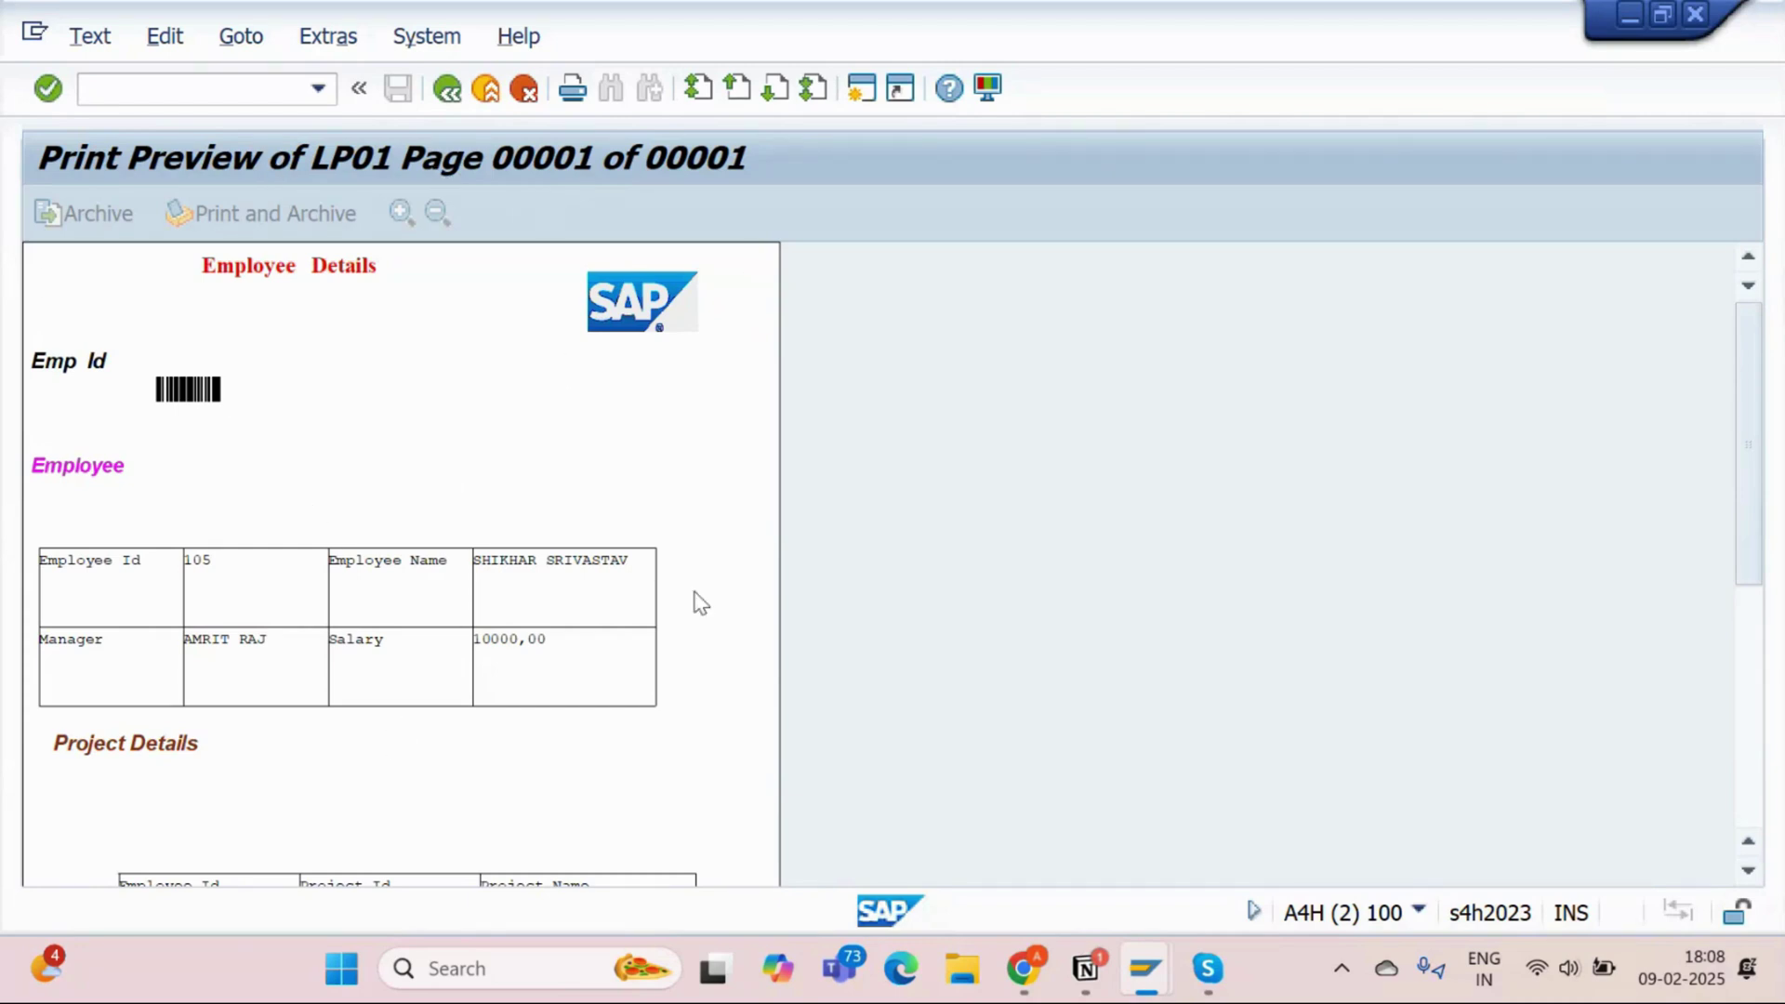
{"action": "scroll", "coordinate": [620, 666], "scroll_direction": "down", "scroll_amount": 3}
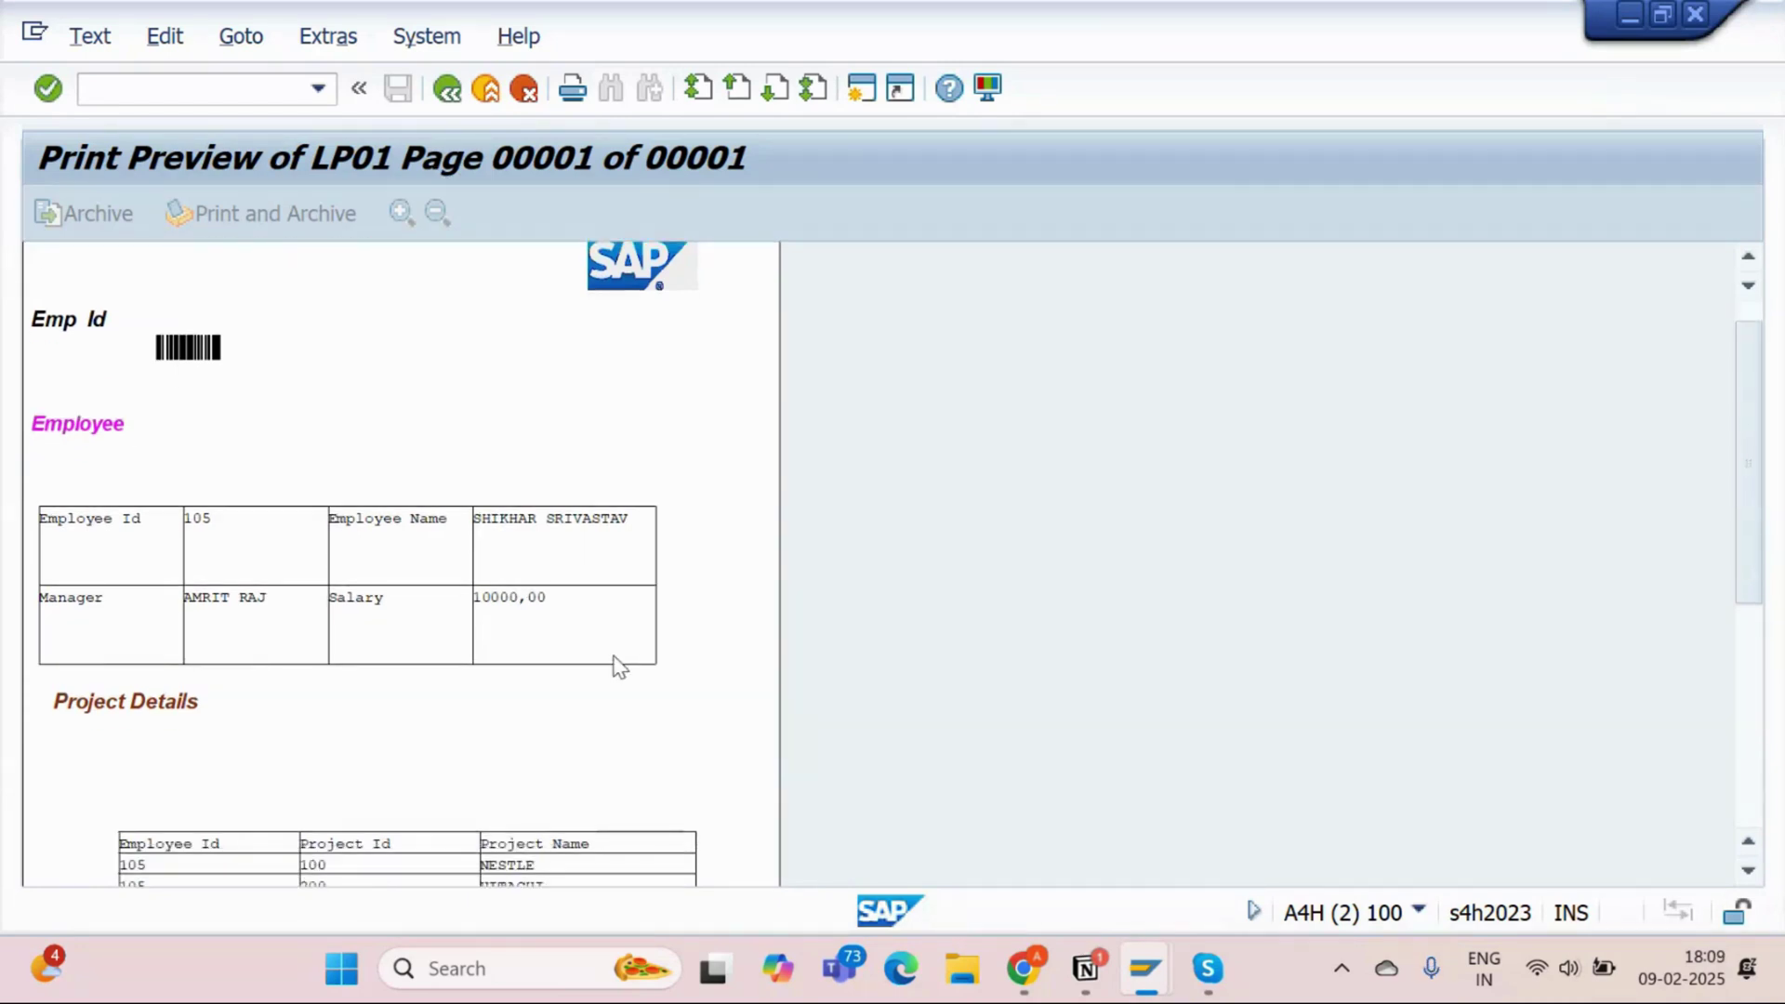
{"action": "scroll", "coordinate": [595, 684], "scroll_direction": "up", "scroll_amount": 2}
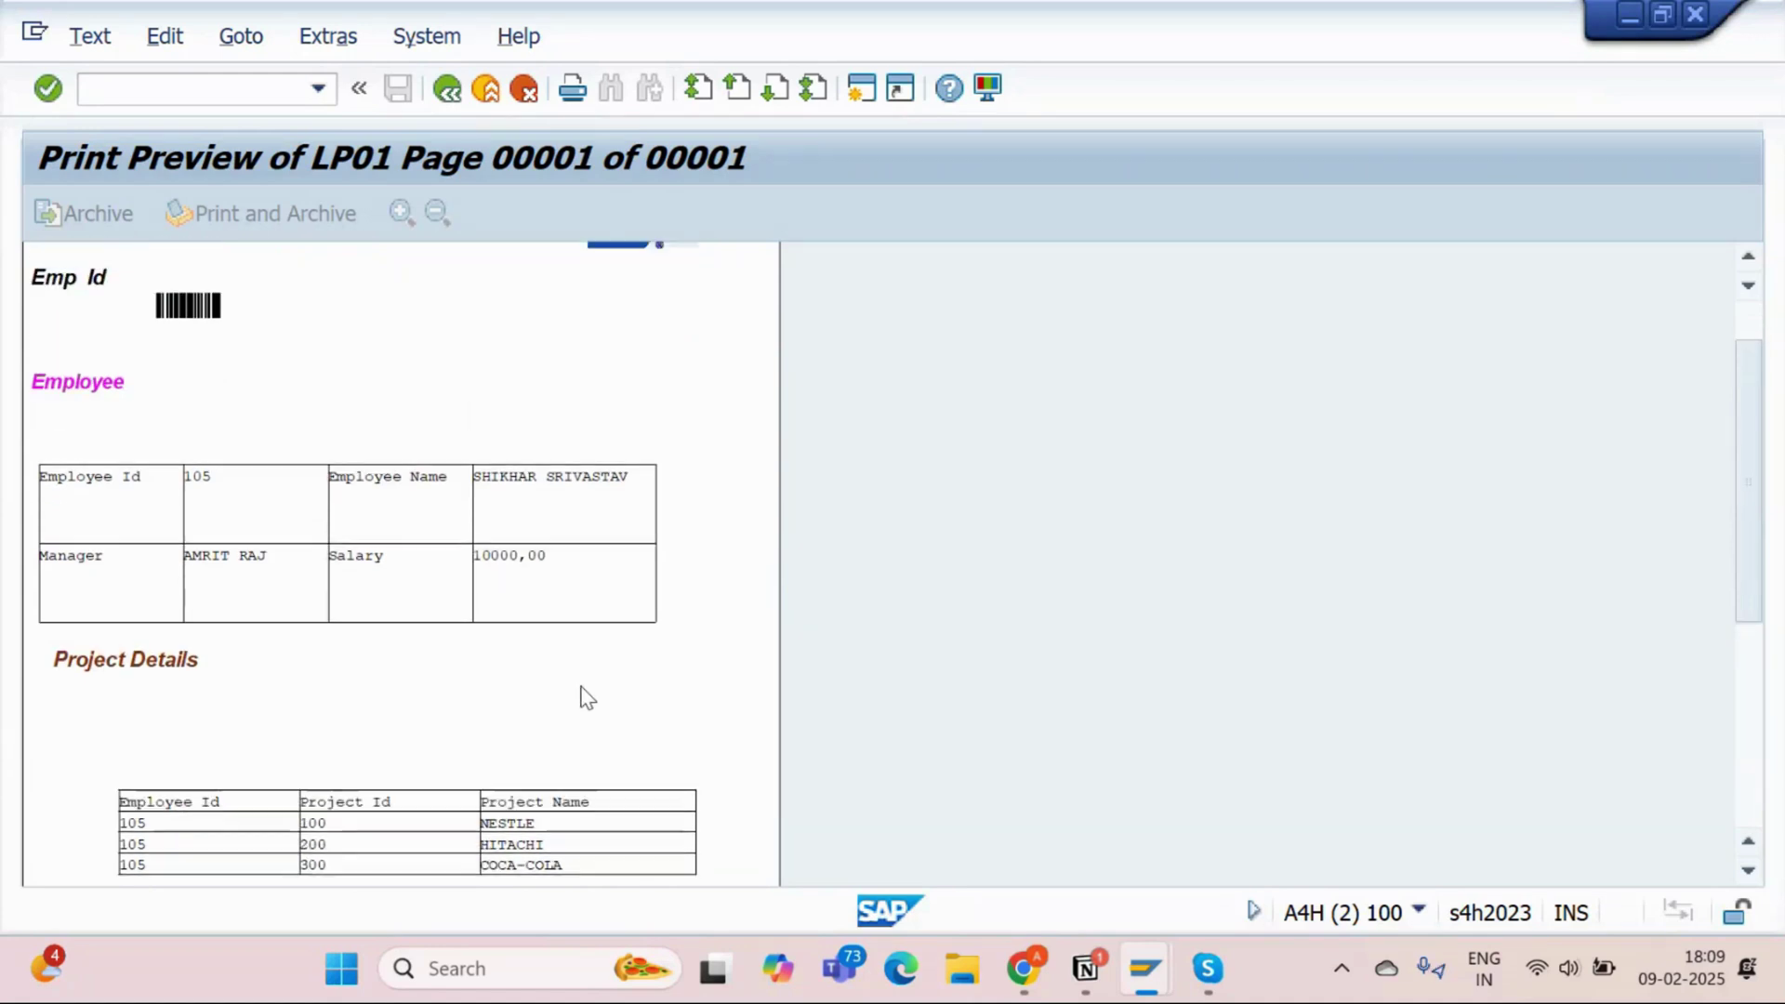
{"action": "scroll", "coordinate": [693, 519], "scroll_direction": "up", "scroll_amount": 1}
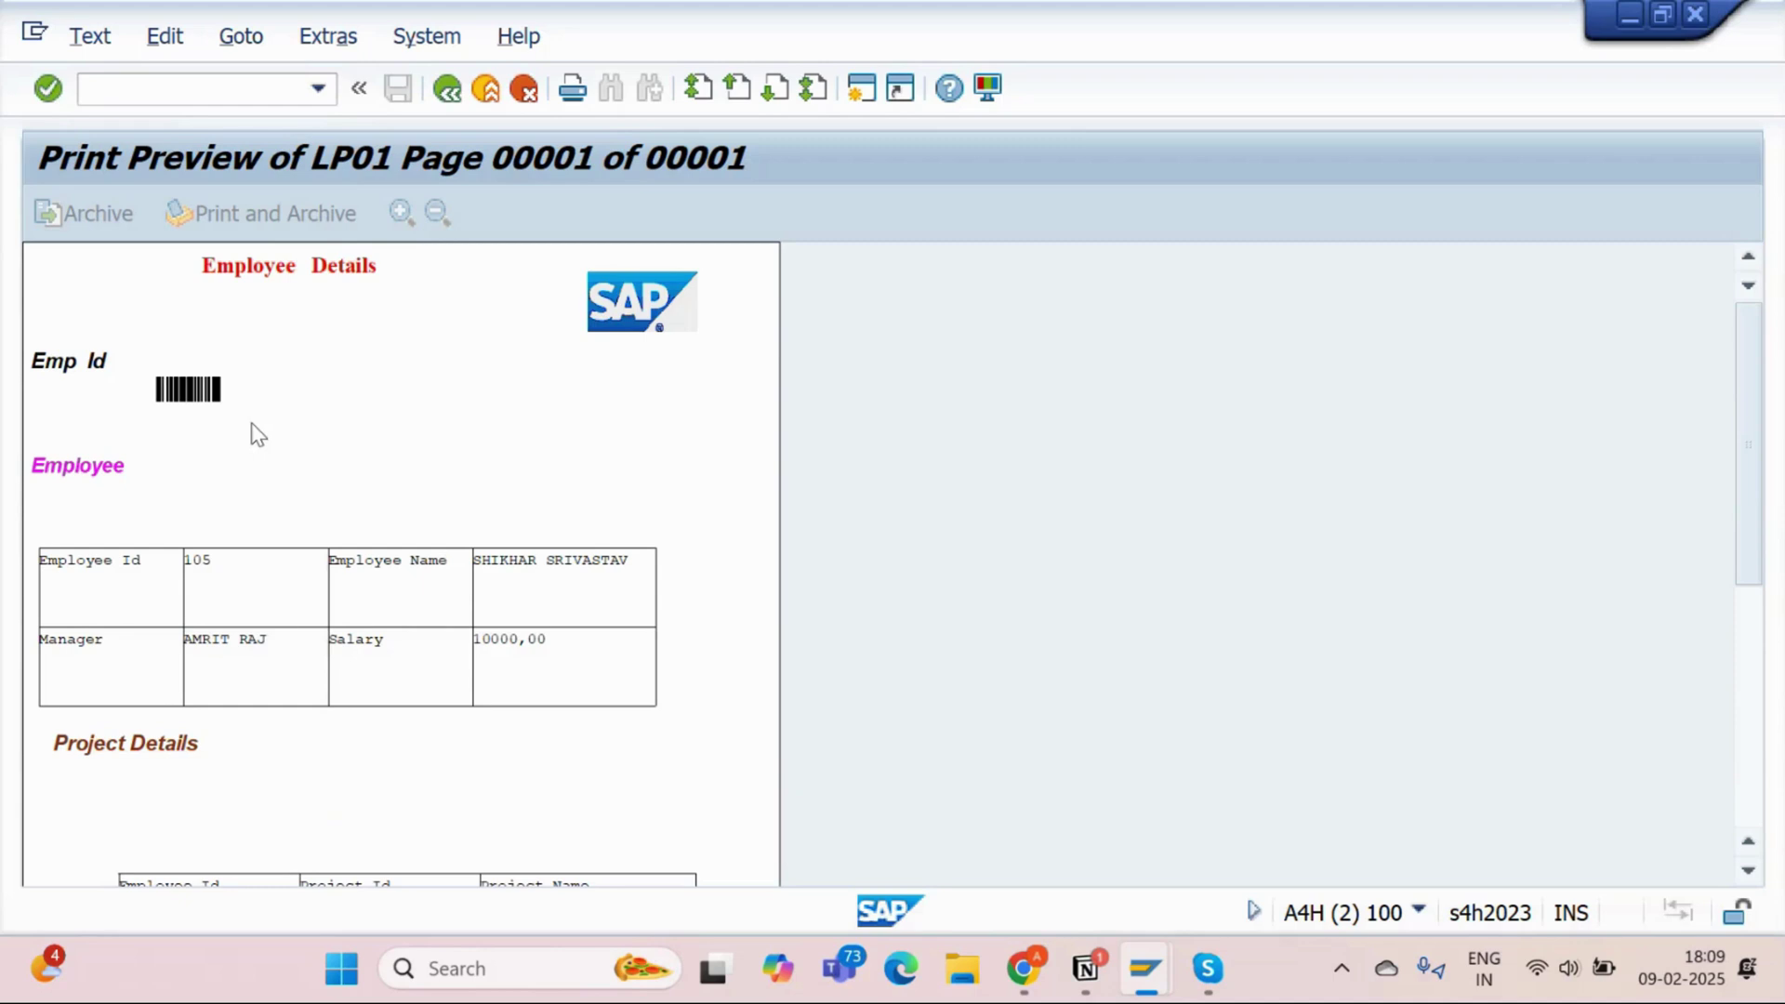
{"action": "scroll", "coordinate": [206, 469], "scroll_direction": "down", "scroll_amount": 1}
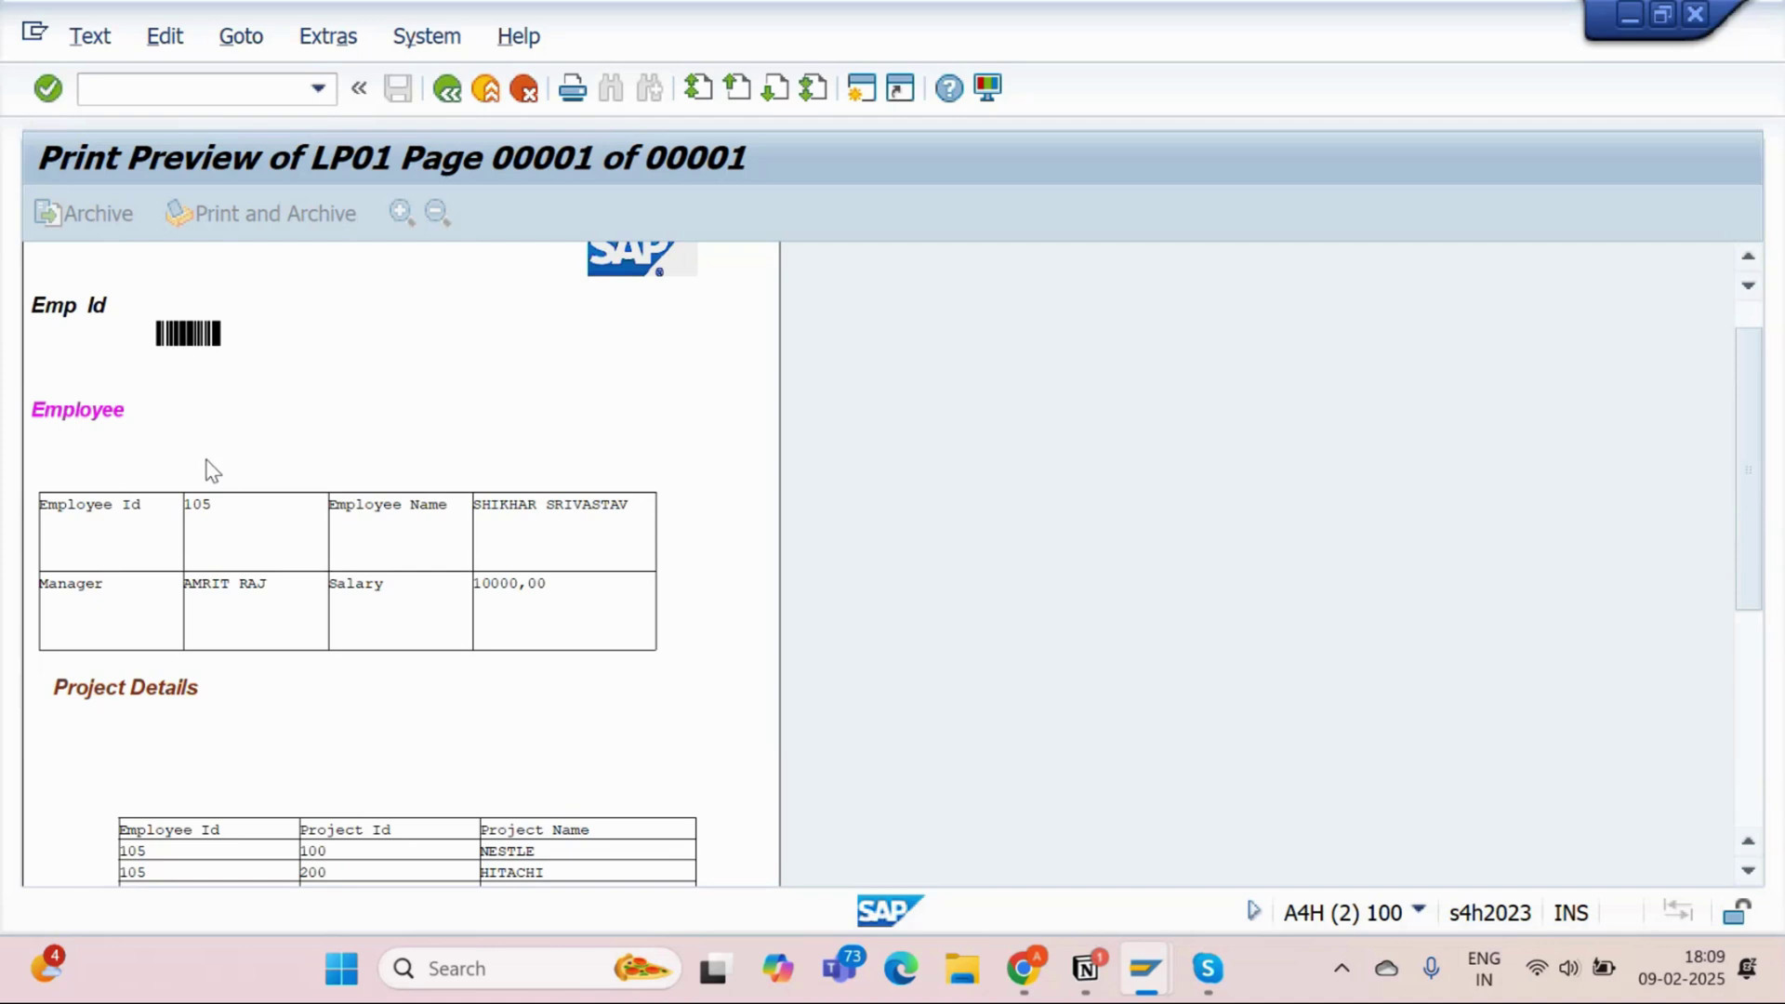
{"action": "scroll", "coordinate": [212, 472], "scroll_direction": "up", "scroll_amount": 1}
{"action": "scroll", "coordinate": [213, 476], "scroll_direction": "down", "scroll_amount": 1}
{"action": "scroll", "coordinate": [205, 490], "scroll_direction": "down", "scroll_amount": 1}
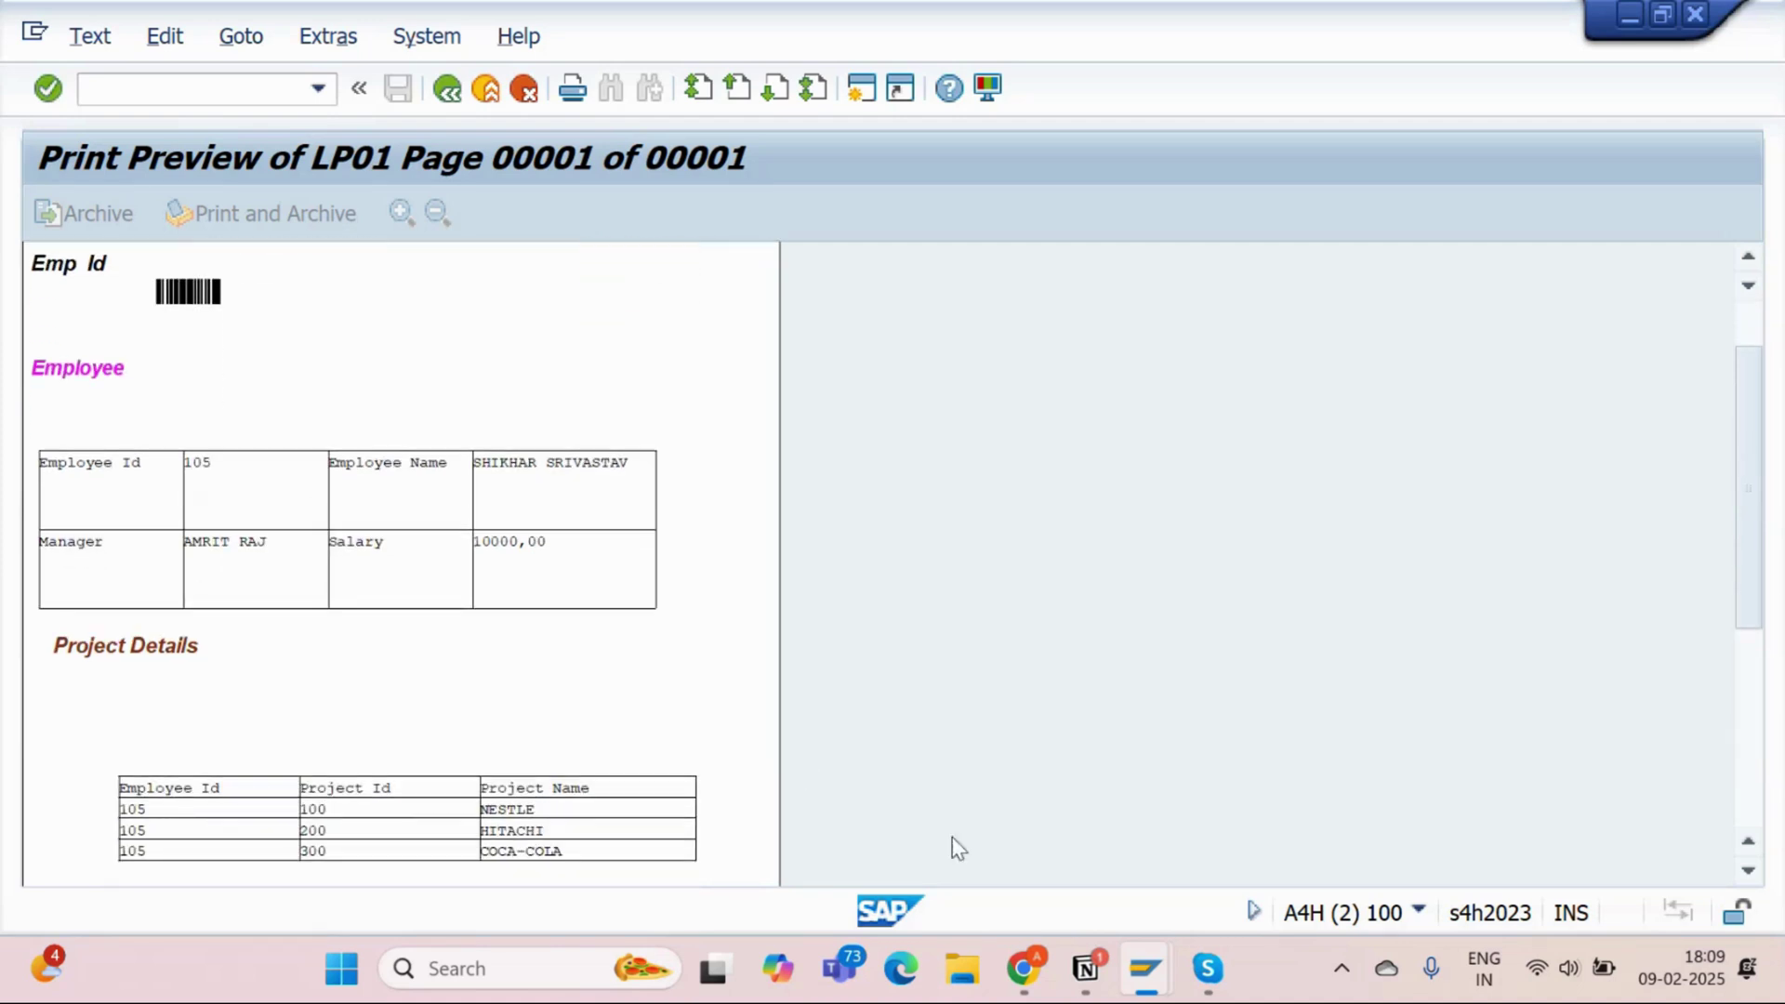
Switch to the Notion training notes and start an empty line below the notes on displaying a bar code in Smartform
{"action": "left_click", "coordinate": [1086, 968]}
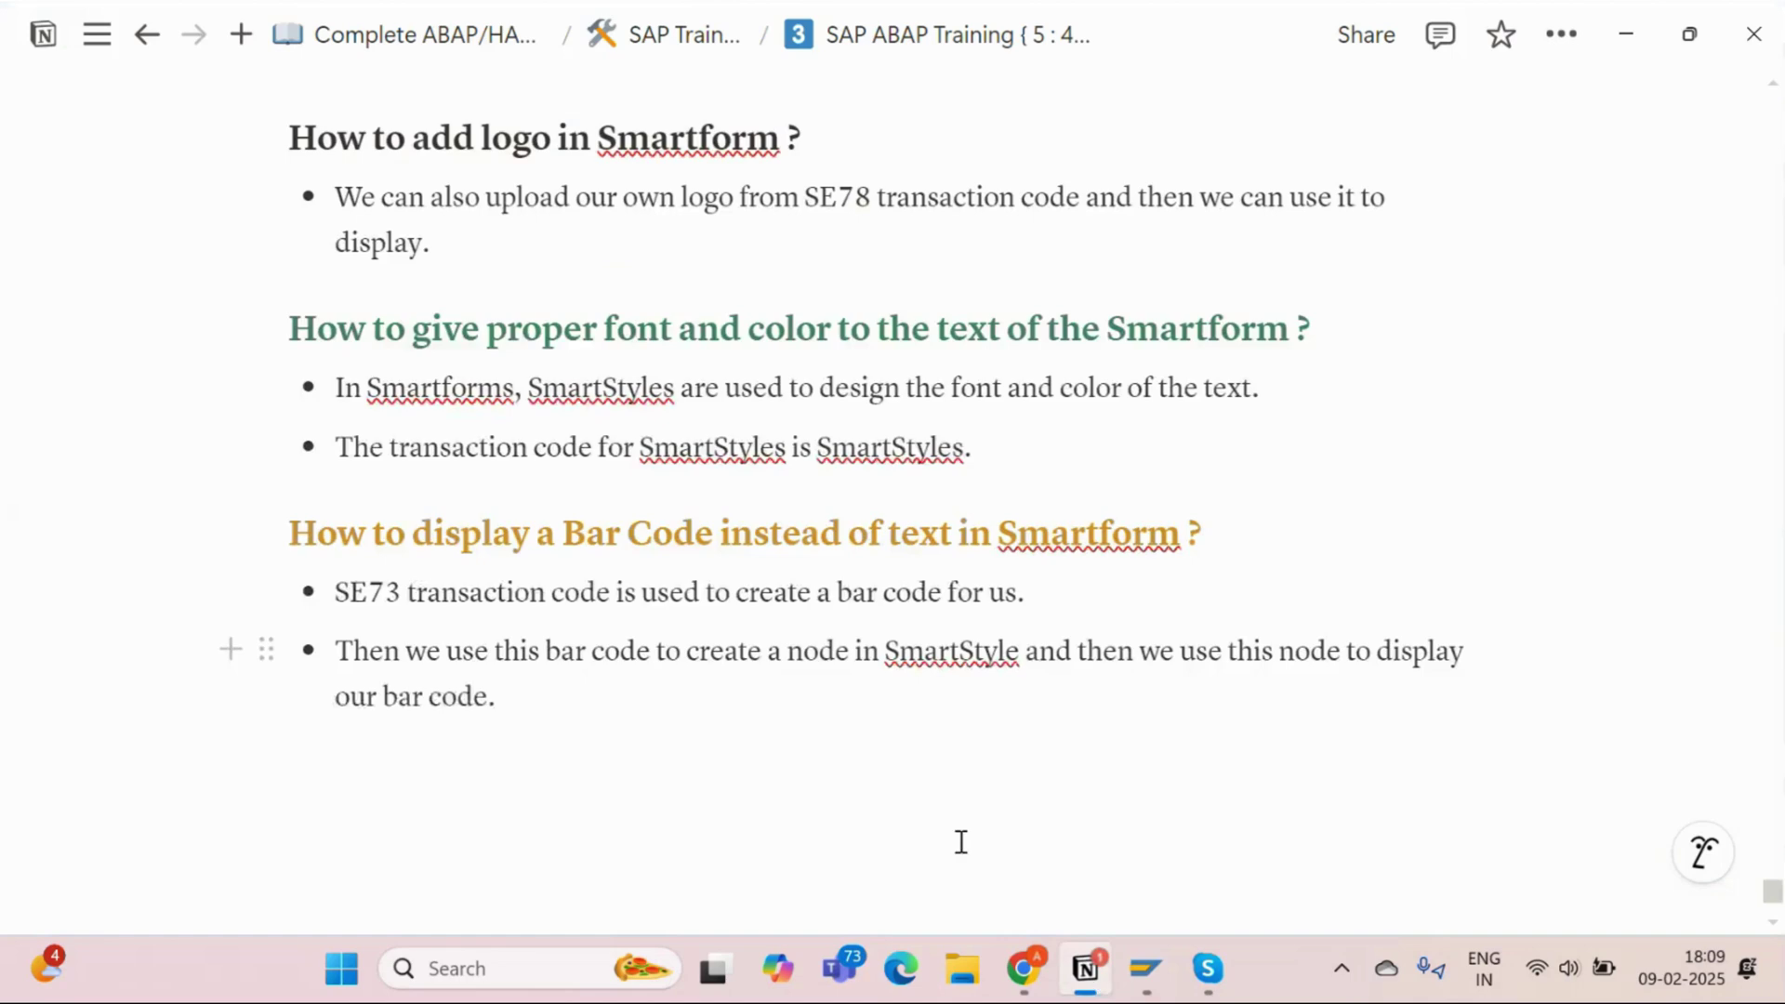
{"action": "scroll", "coordinate": [509, 597], "scroll_direction": "down", "scroll_amount": 2}
{"action": "scroll", "coordinate": [509, 597], "scroll_direction": "down", "scroll_amount": 2}
{"action": "left_click", "coordinate": [288, 385]}
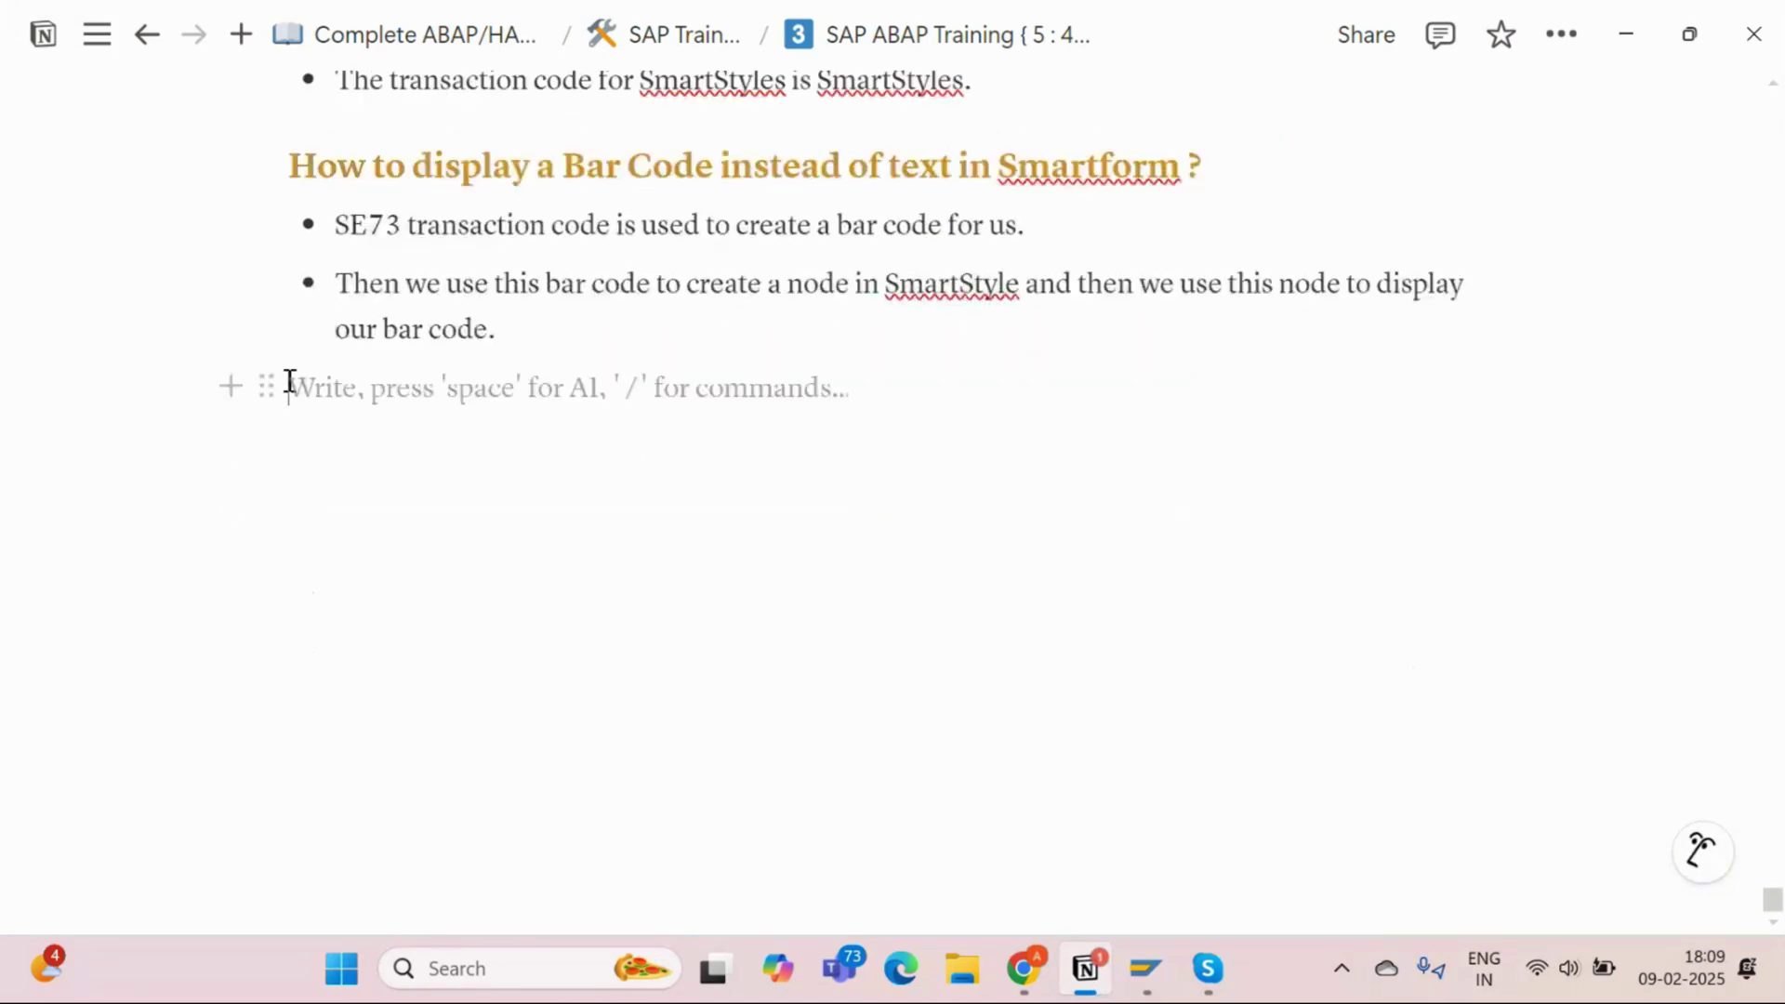